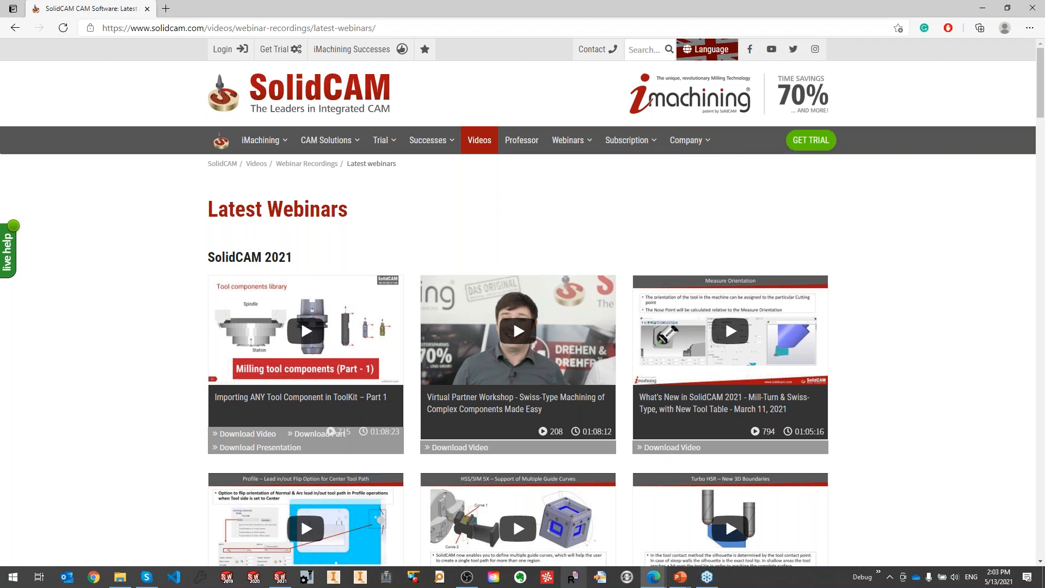
# Switch to the NTX2000-TESTPART assembly in SOLIDWORKS and examine the machined part in front of the spindle.
pyautogui.click(281, 578)
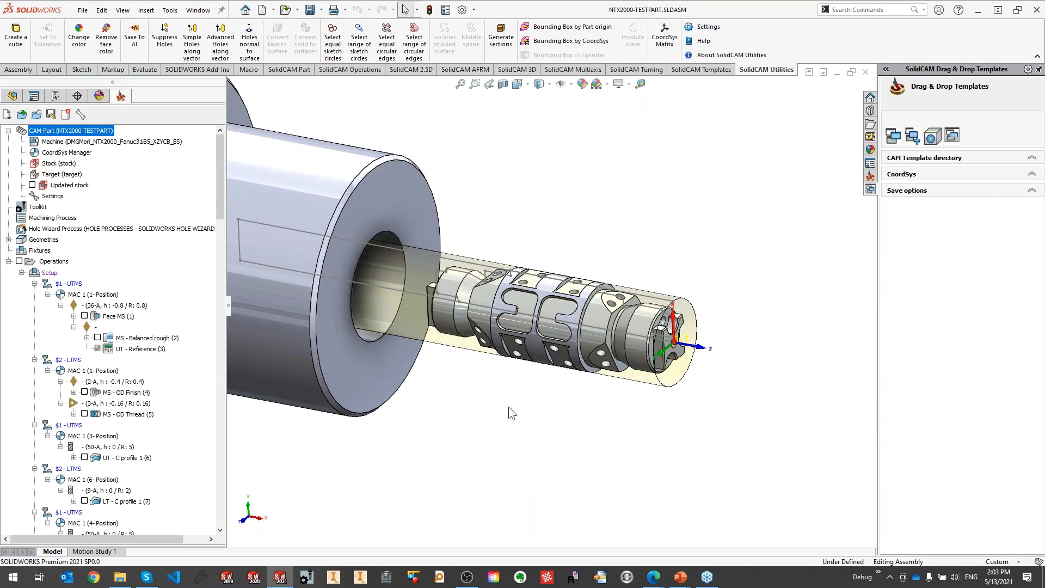
pyautogui.scroll(-2, 486, 357)
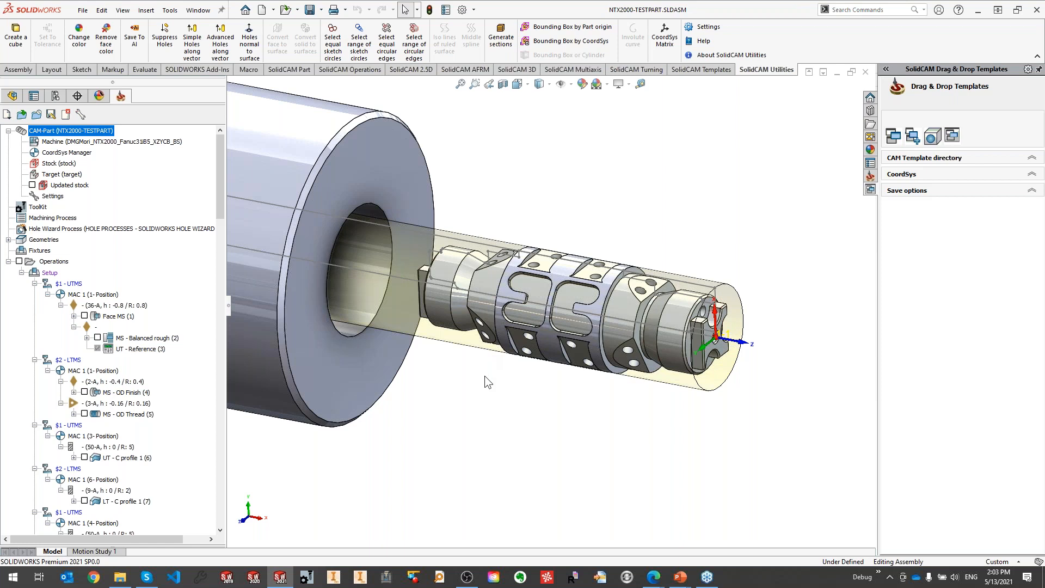
pyautogui.moveTo(485, 375); pyautogui.dragTo(493, 382, button='middle')
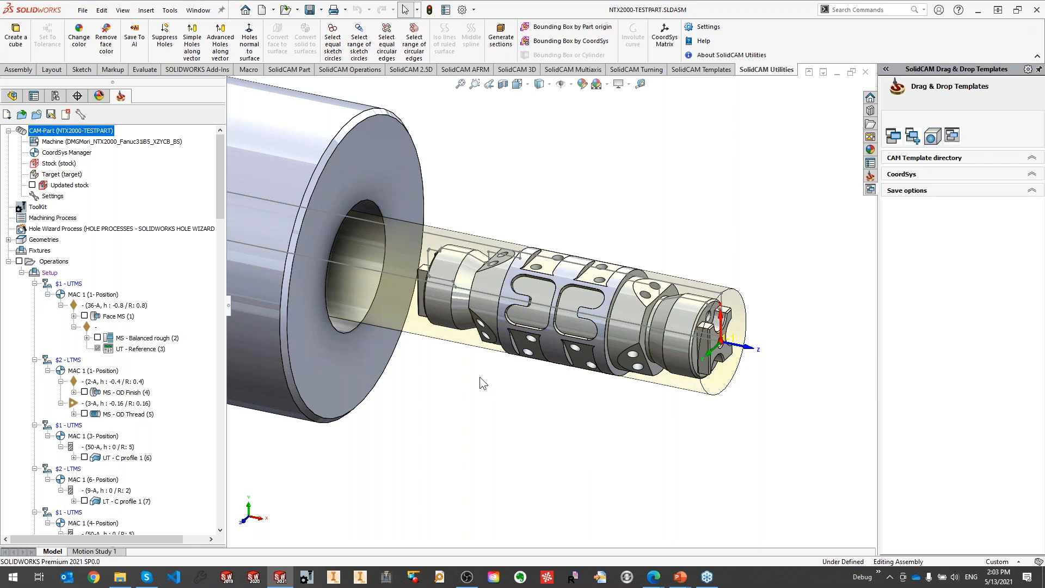
pyautogui.moveTo(471, 402)
pyautogui.mouseDown(button='middle')
pyautogui.moveTo(482, 395)
pyautogui.moveTo(472, 396)
pyautogui.mouseUp(button='middle')
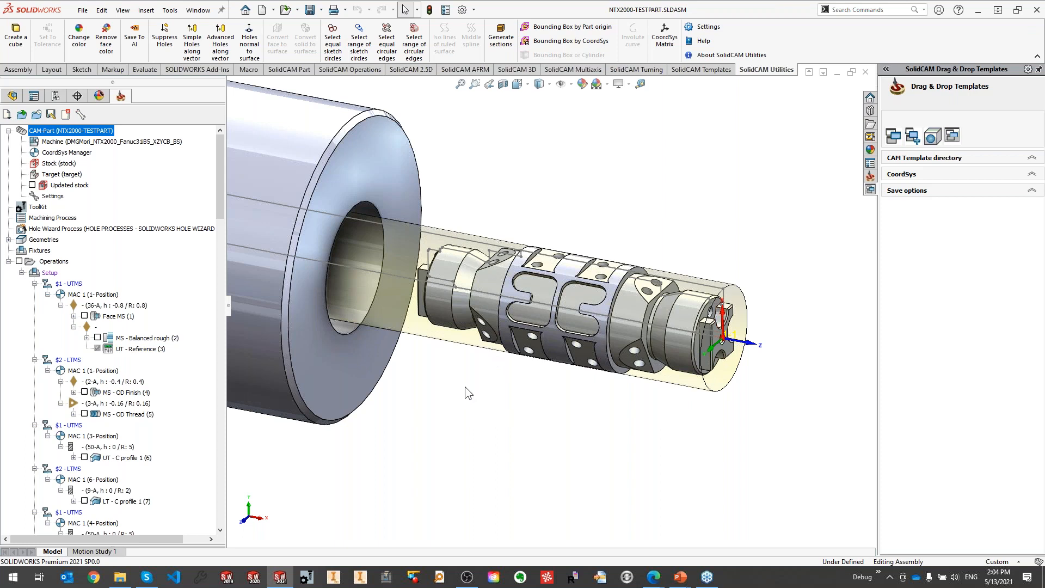
# Open the Webinar.tlv tool components library from ToolKit for editing.
pyautogui.rightClick(39, 208)
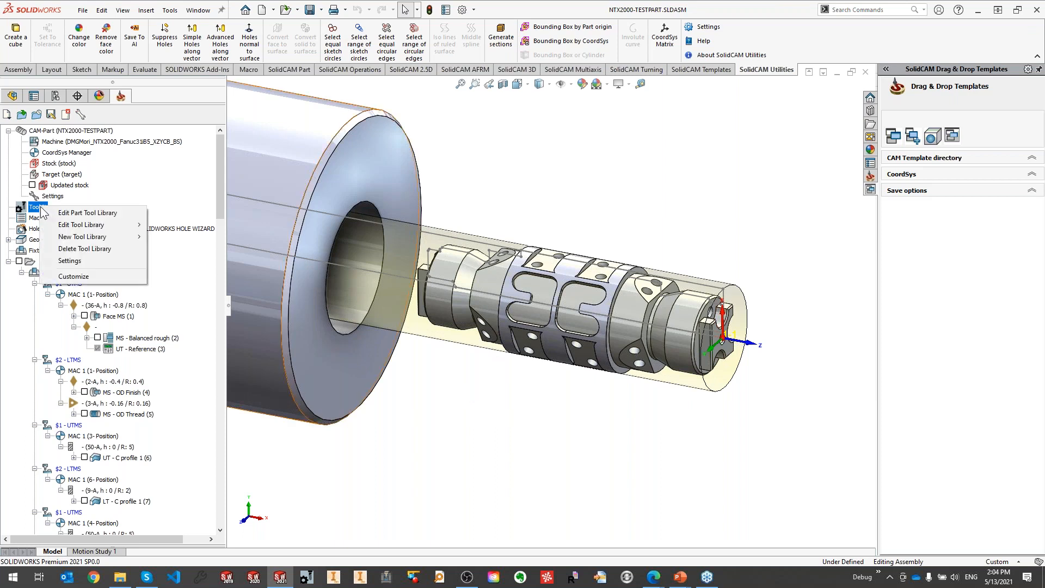
pyautogui.moveTo(133, 225)
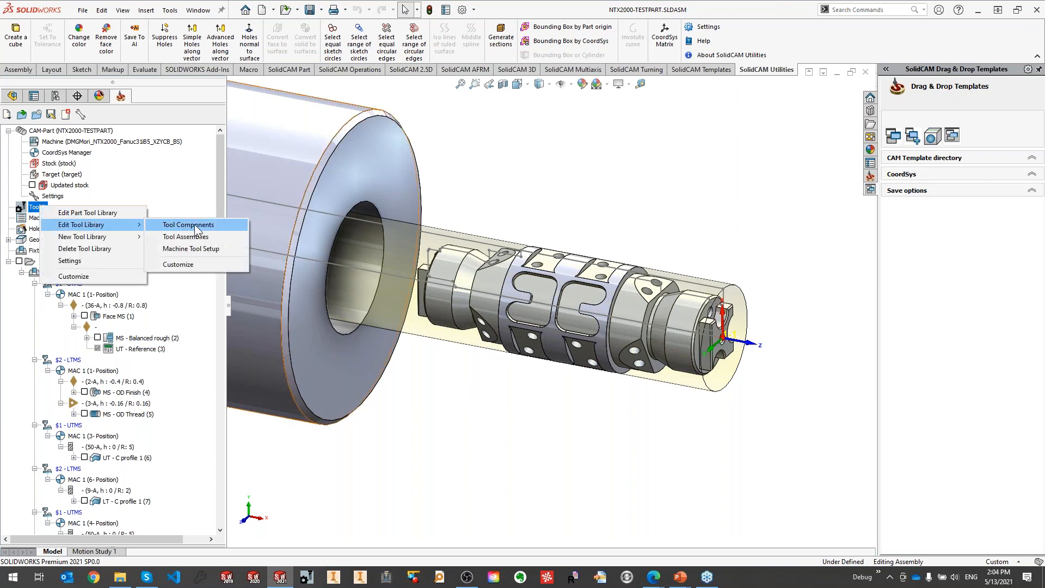
pyautogui.click(223, 226)
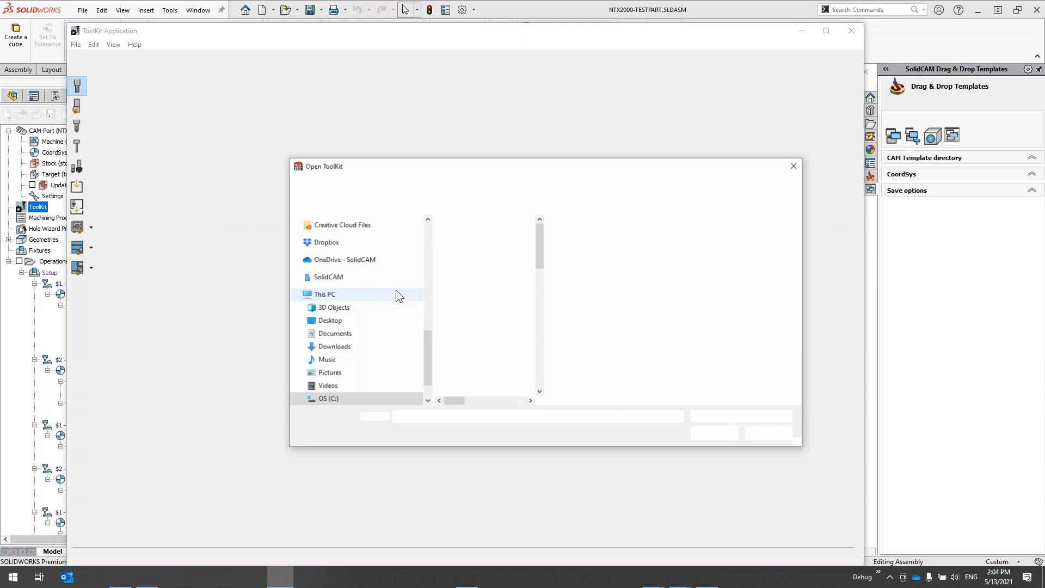
pyautogui.scroll(-10, 474, 338)
pyautogui.click(485, 391)
pyautogui.doubleClick(485, 391)
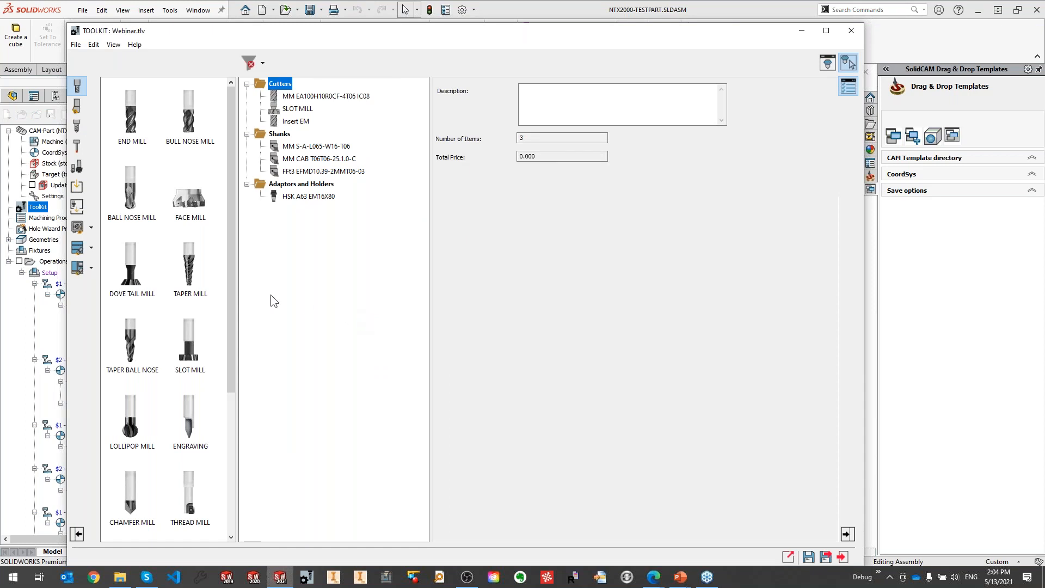
# Load the tools of NTX2000-TESTPART.prz from the Machine folder of Milling Tools and holders as an import source.
pyautogui.click(90, 268)
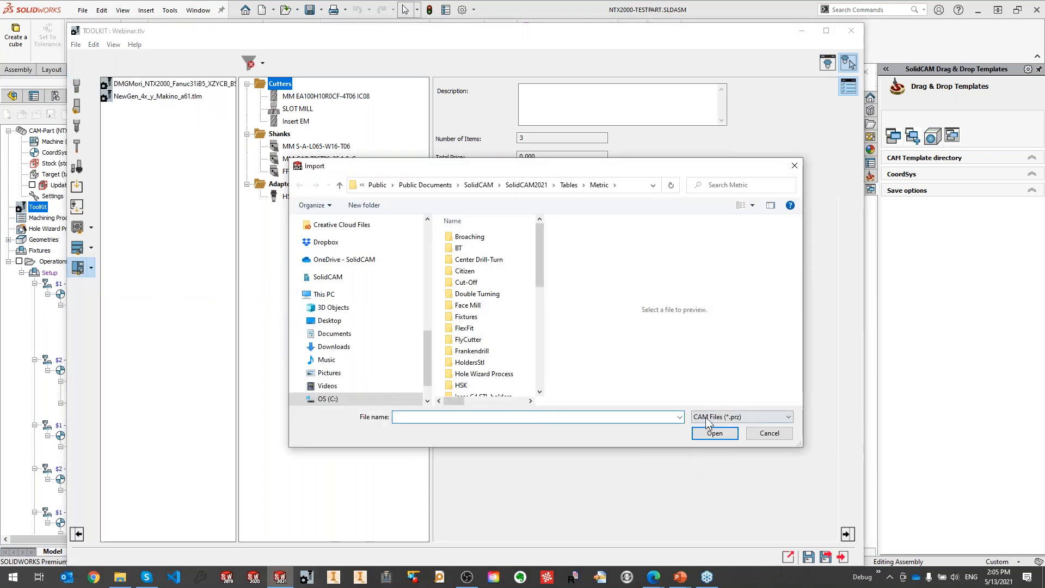
pyautogui.click(737, 419)
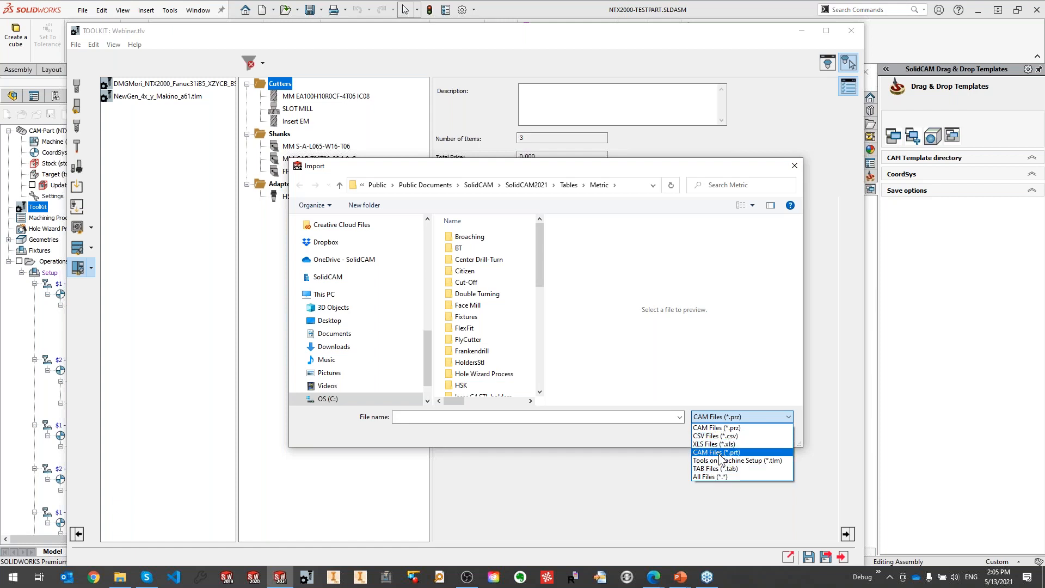
pyautogui.click(749, 361)
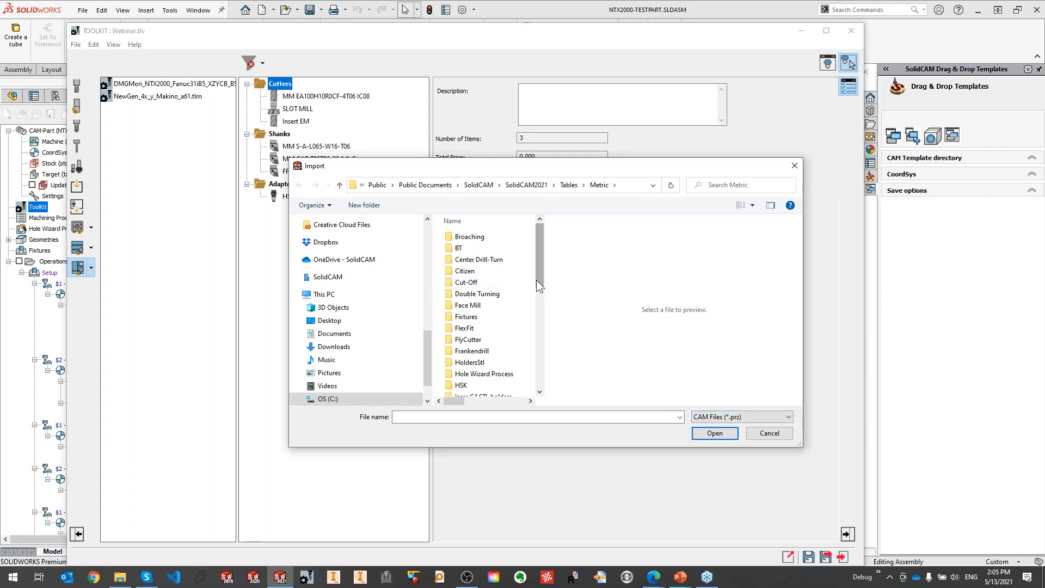
pyautogui.moveTo(538, 279)
pyautogui.mouseDown()
pyautogui.moveTo(527, 388)
pyautogui.moveTo(538, 275)
pyautogui.mouseUp()
pyautogui.moveTo(428, 341); pyautogui.dragTo(430, 233)
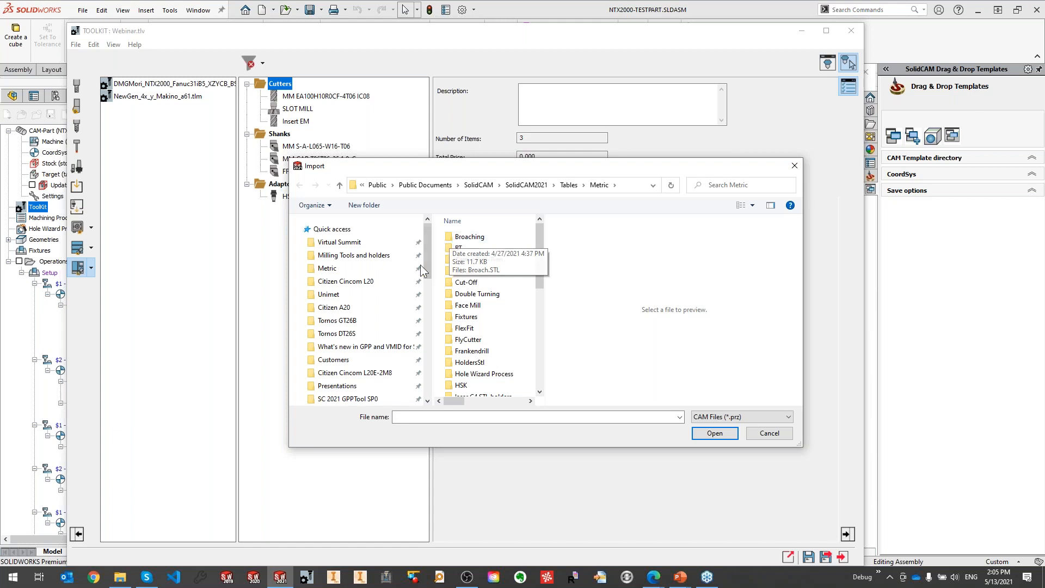
pyautogui.click(350, 258)
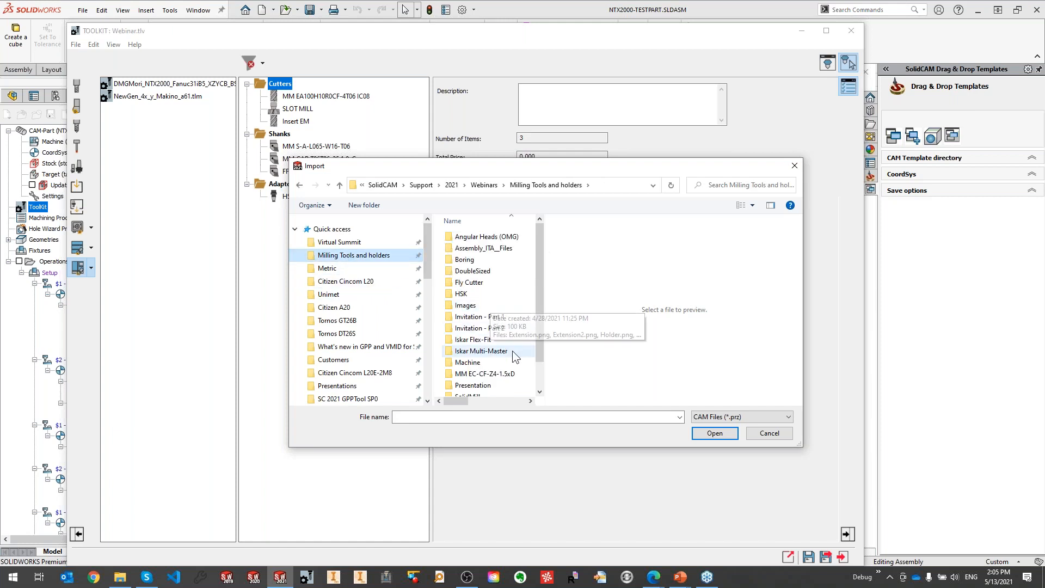
pyautogui.scroll(-1, 514, 354)
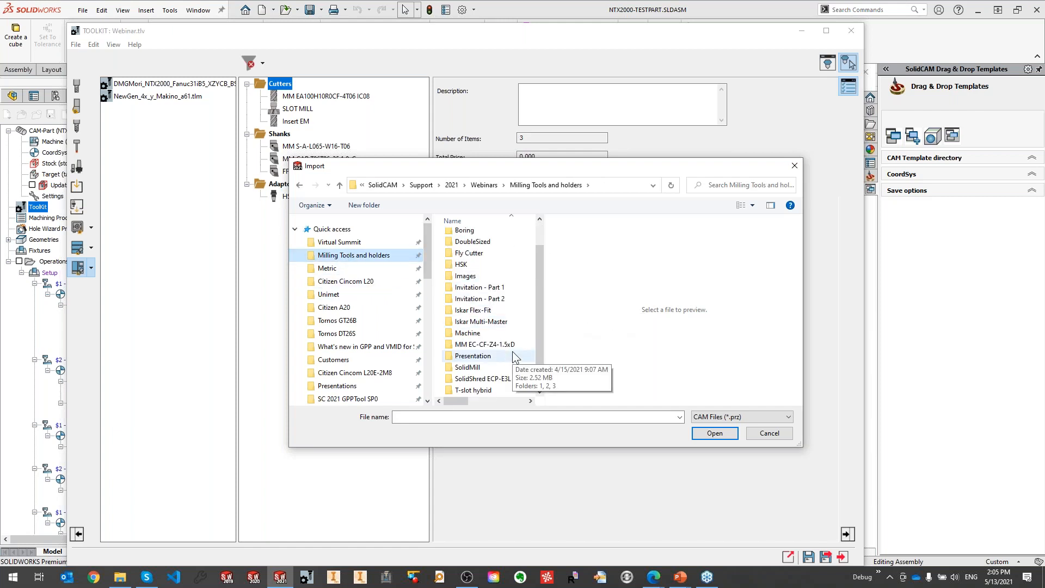
pyautogui.doubleClick(469, 333)
pyautogui.click(501, 318)
pyautogui.click(498, 329)
pyautogui.doubleClick(496, 316)
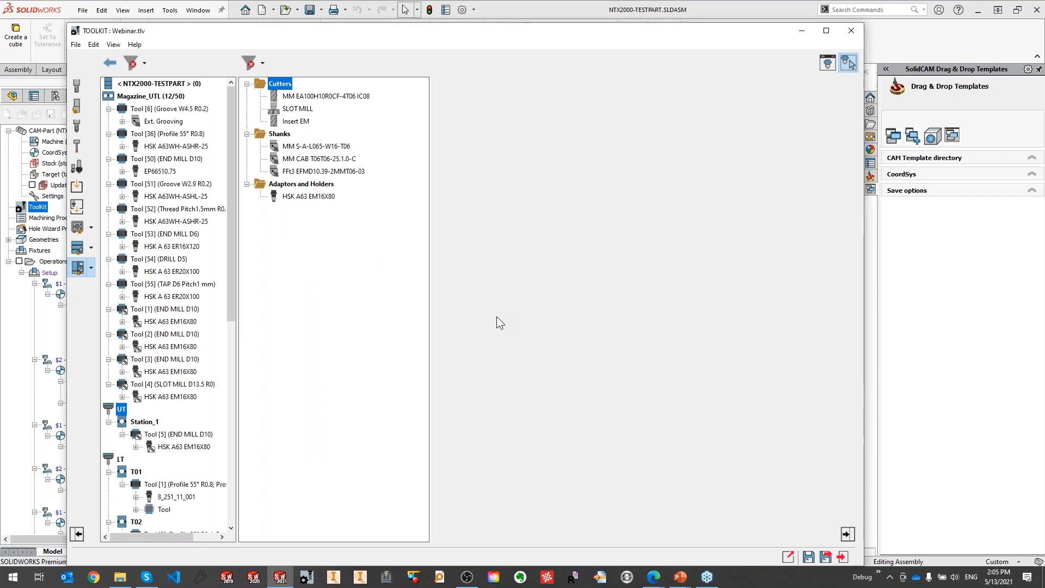
# Copy the Insert EM cutter and the HSK A63 EM16X80 holder of Tool 5 in Station_1 into the component library.
pyautogui.moveTo(227, 187); pyautogui.dragTo(218, 262)
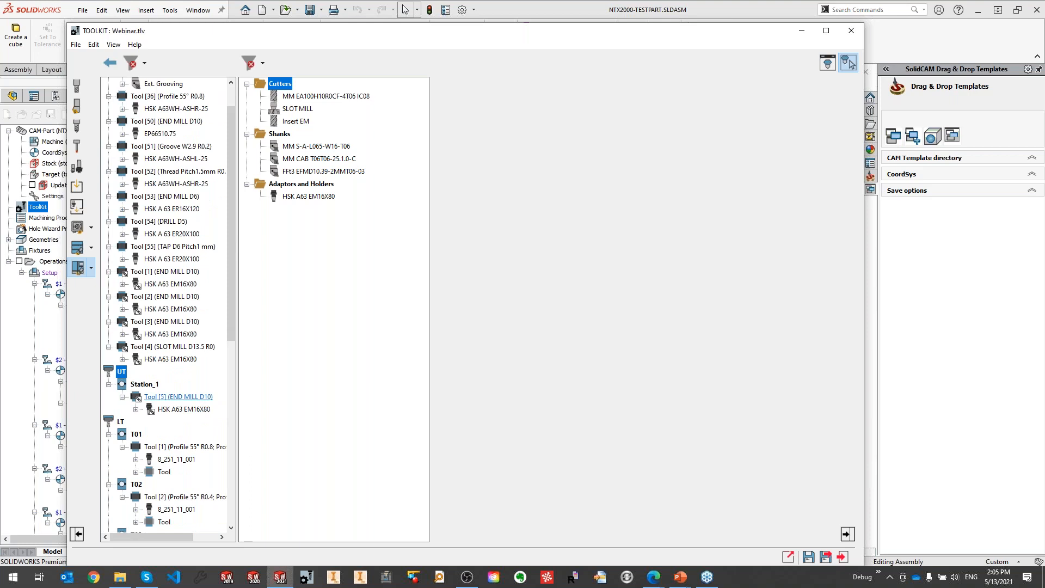
pyautogui.click(136, 410)
pyautogui.click(149, 422)
pyautogui.click(164, 434)
pyautogui.click(200, 452)
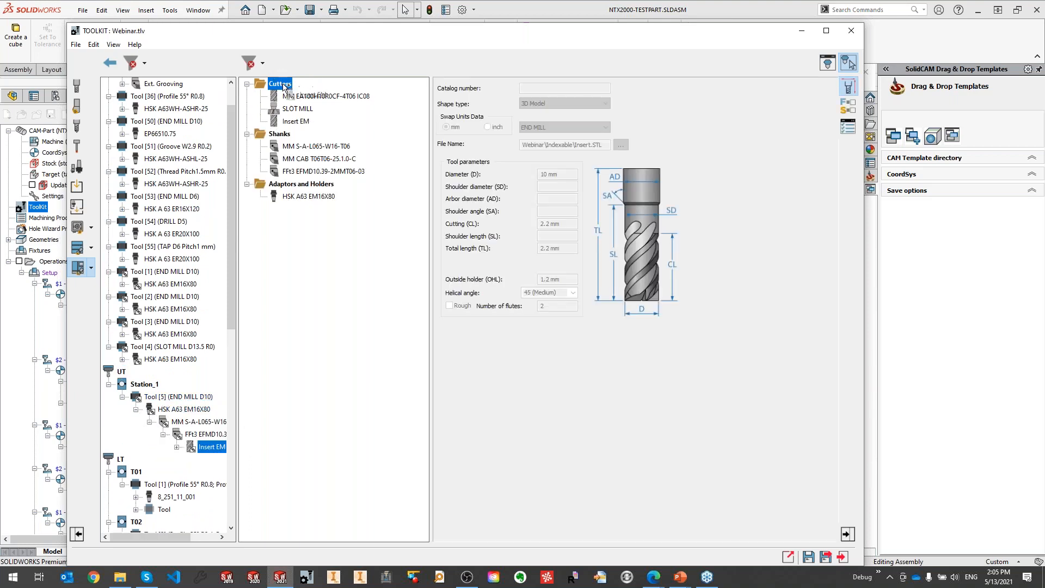
pyautogui.click(173, 410)
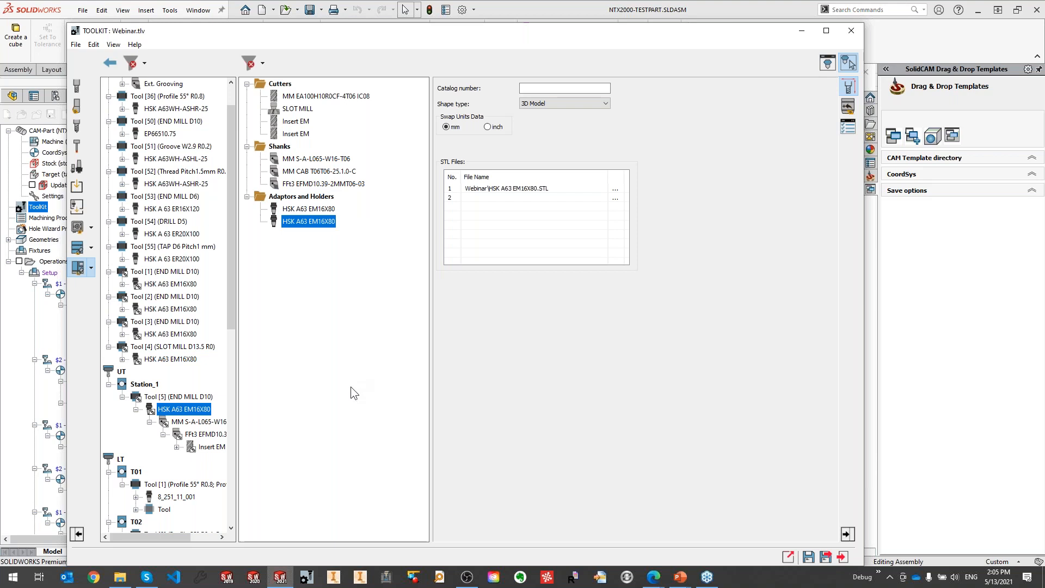
# Exit the Webinar.tlv library without saving the changes.
pyautogui.moveTo(235, 276); pyautogui.dragTo(233, 347)
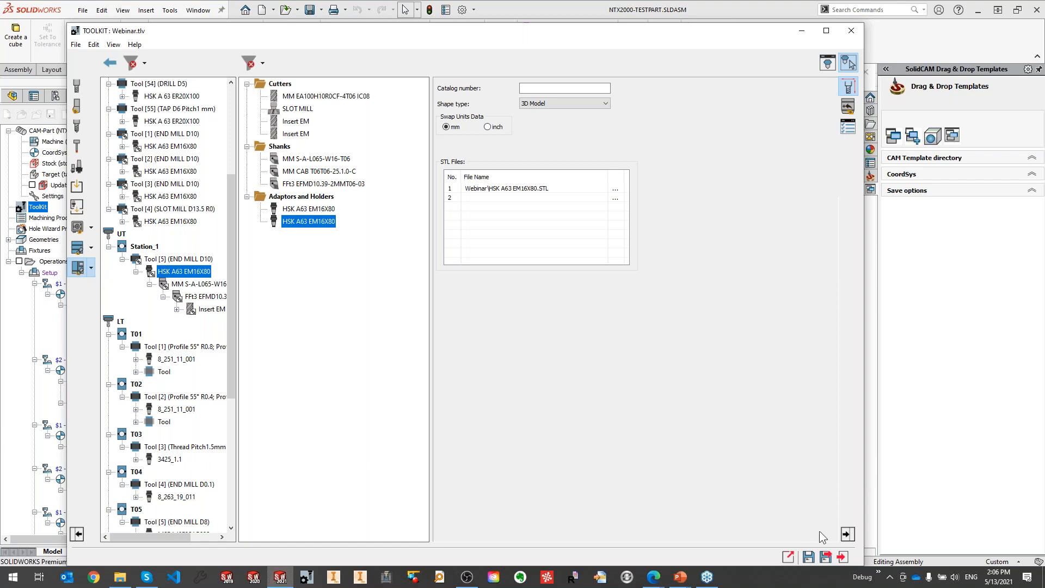
pyautogui.click(842, 558)
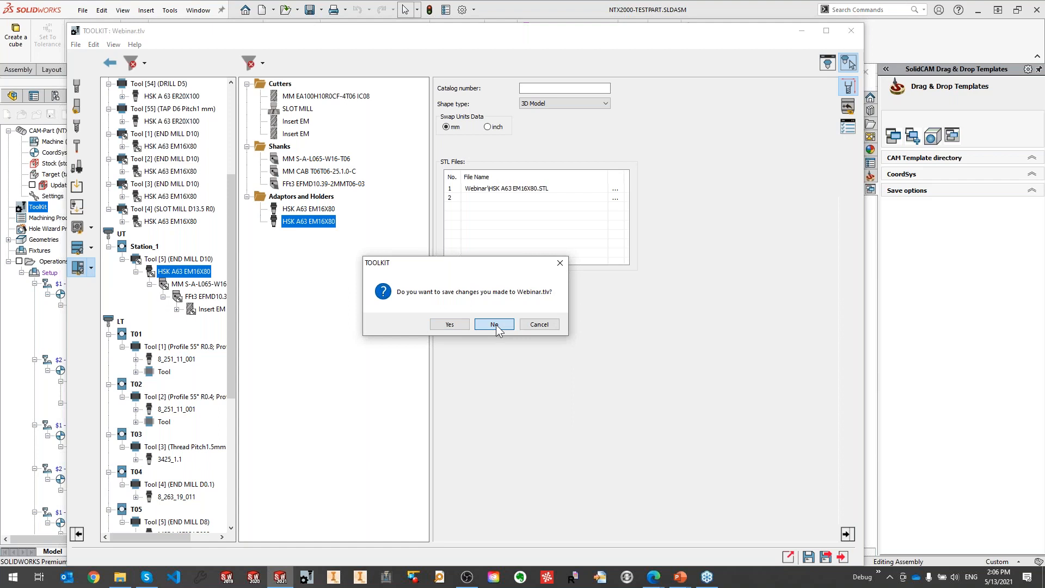
pyautogui.click(494, 324)
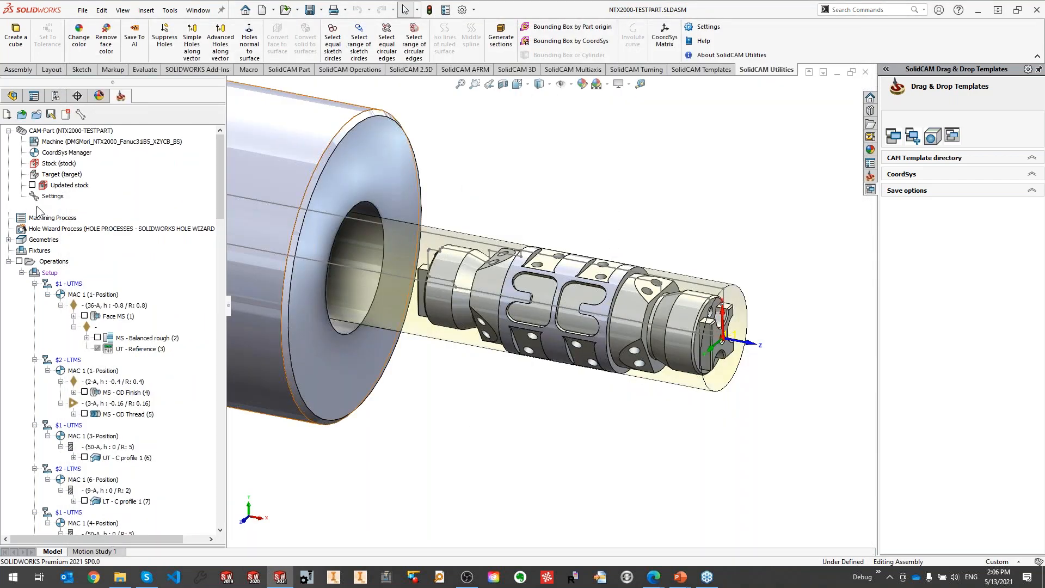
# Open the part tool library, expand Tool 53 and view its HSK A 63 ER16X120 holder assembly in the Tool Viewer.
pyautogui.doubleClick(38, 208)
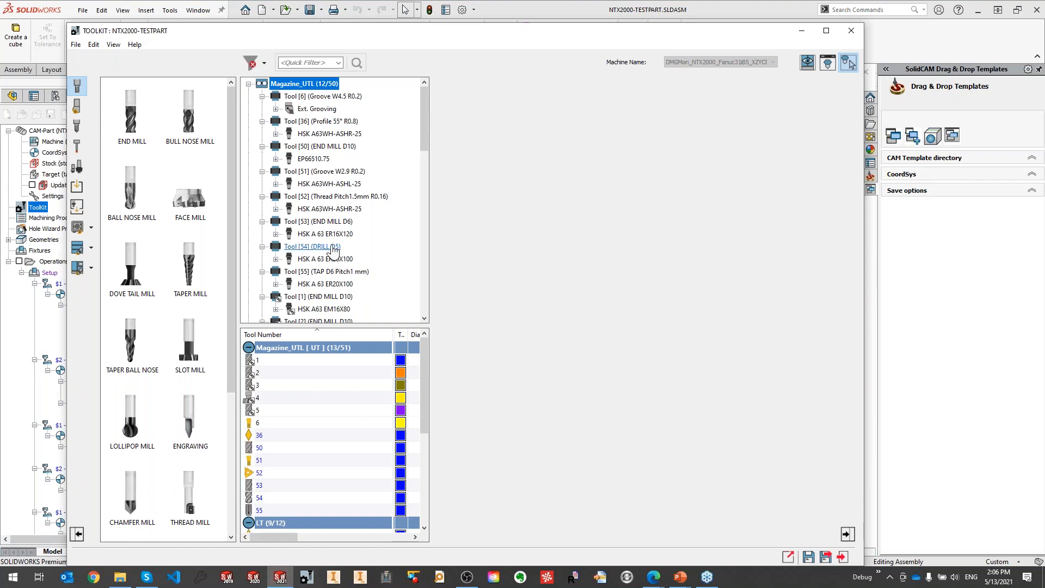
pyautogui.scroll(-1, 327, 240)
pyautogui.click(276, 196)
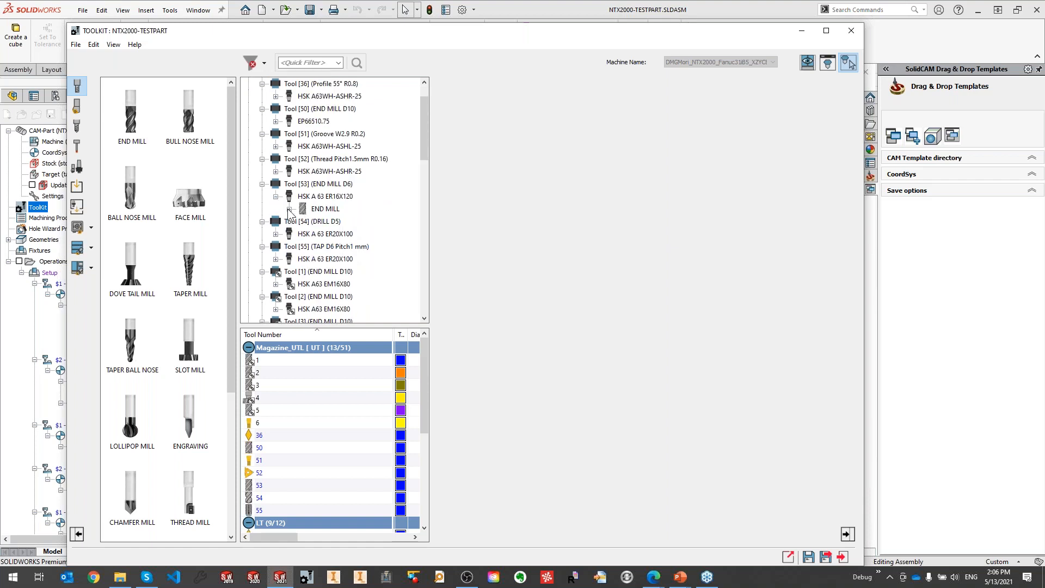
pyautogui.click(290, 209)
pyautogui.click(325, 197)
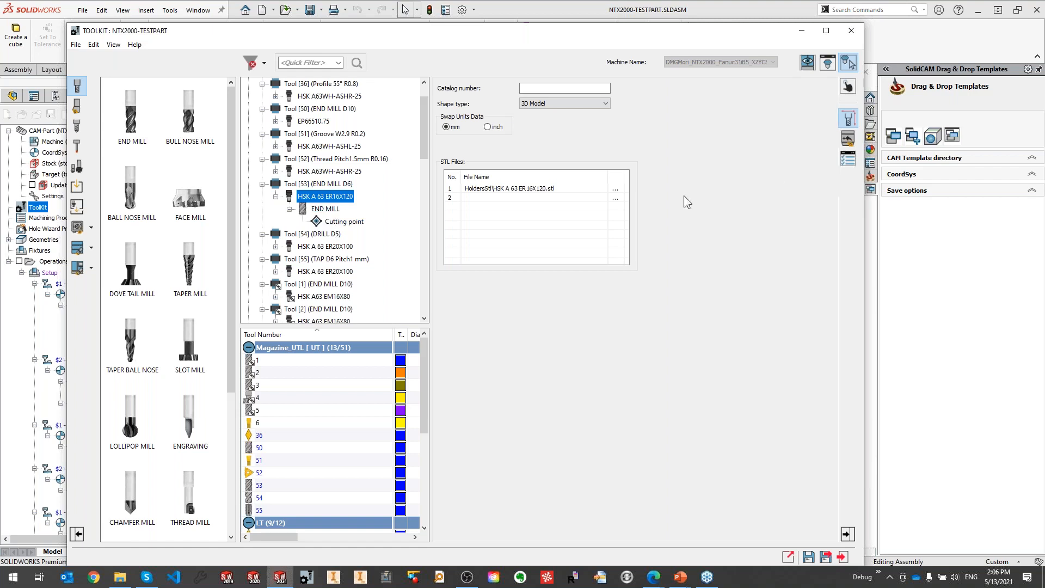
pyautogui.click(827, 62)
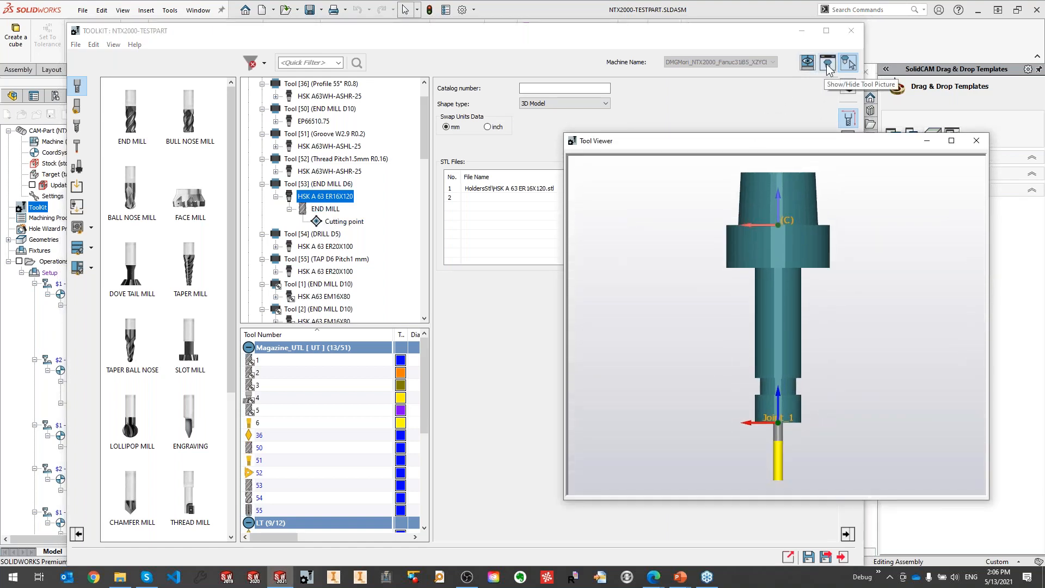
pyautogui.moveTo(777, 143); pyautogui.dragTo(781, 128)
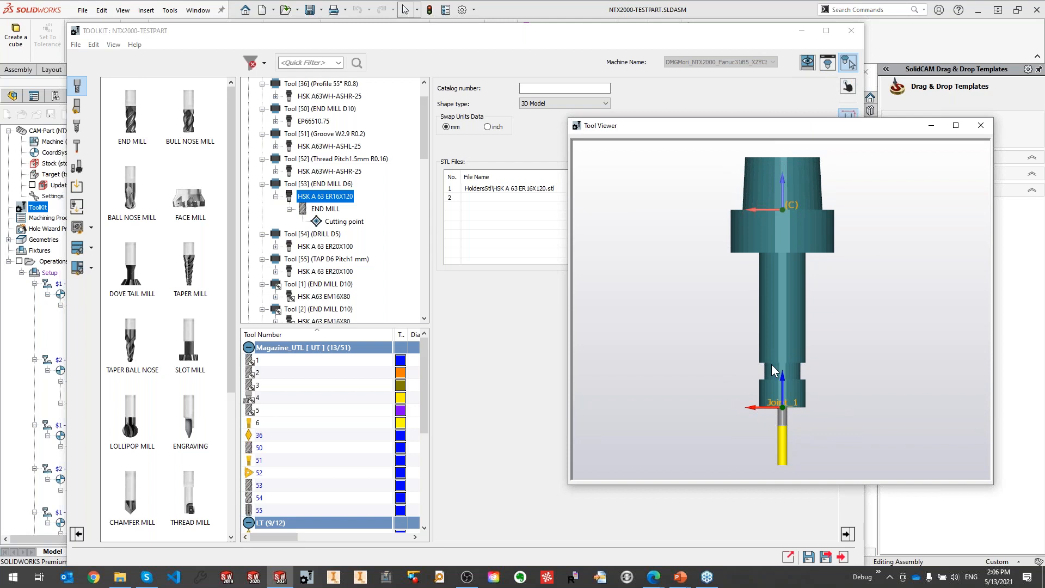
pyautogui.rightClick(860, 309)
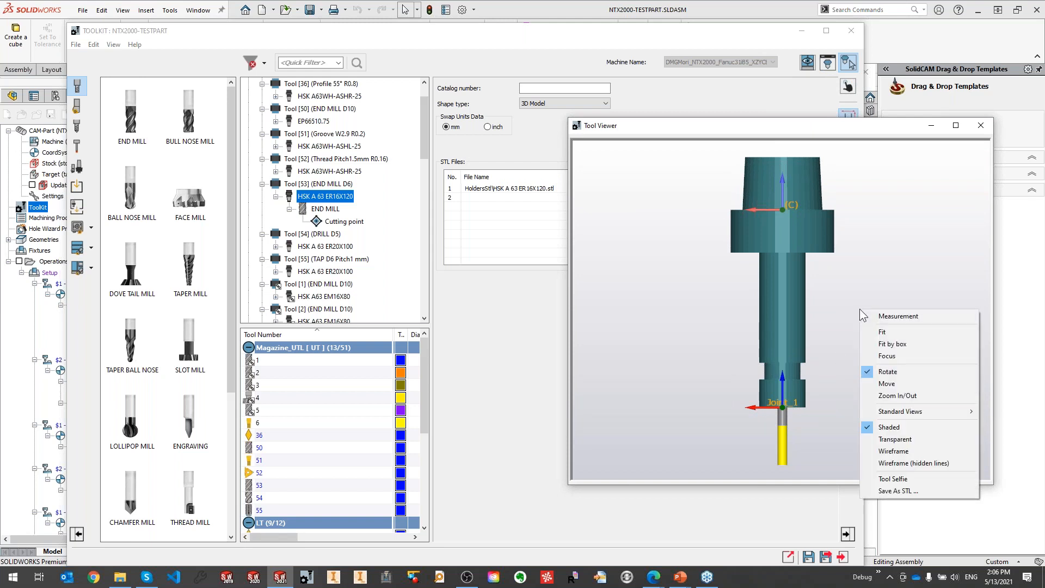
pyautogui.click(871, 384)
pyautogui.rightClick(863, 339)
pyautogui.click(903, 504)
pyautogui.rightClick(899, 452)
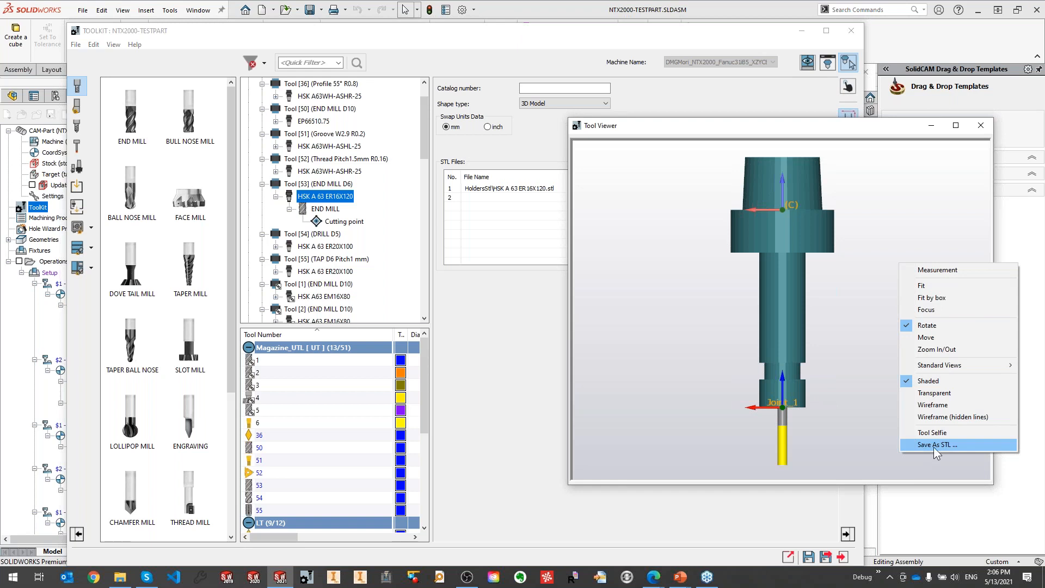
pyautogui.click(948, 446)
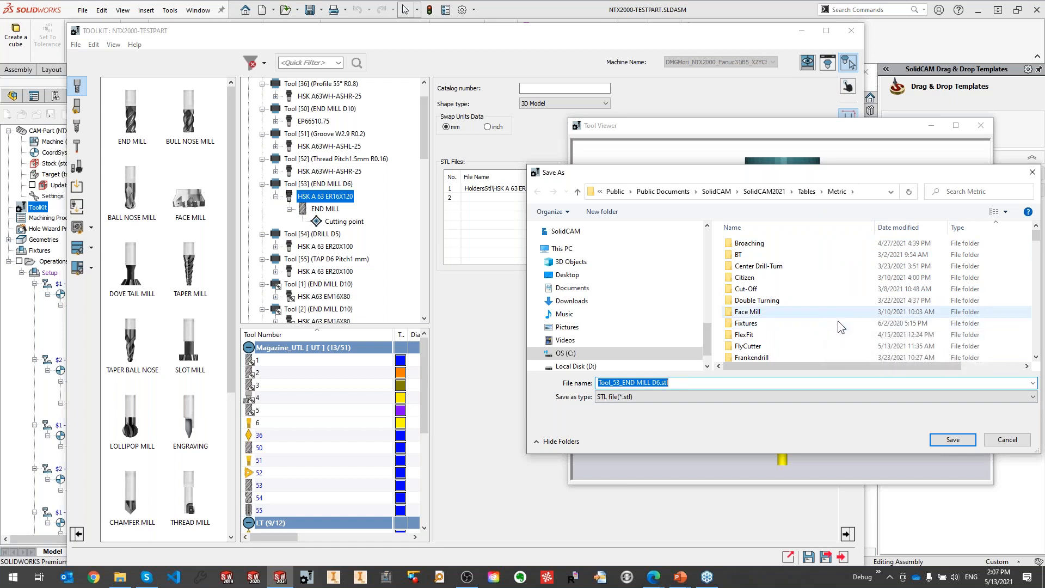
pyautogui.click(1007, 440)
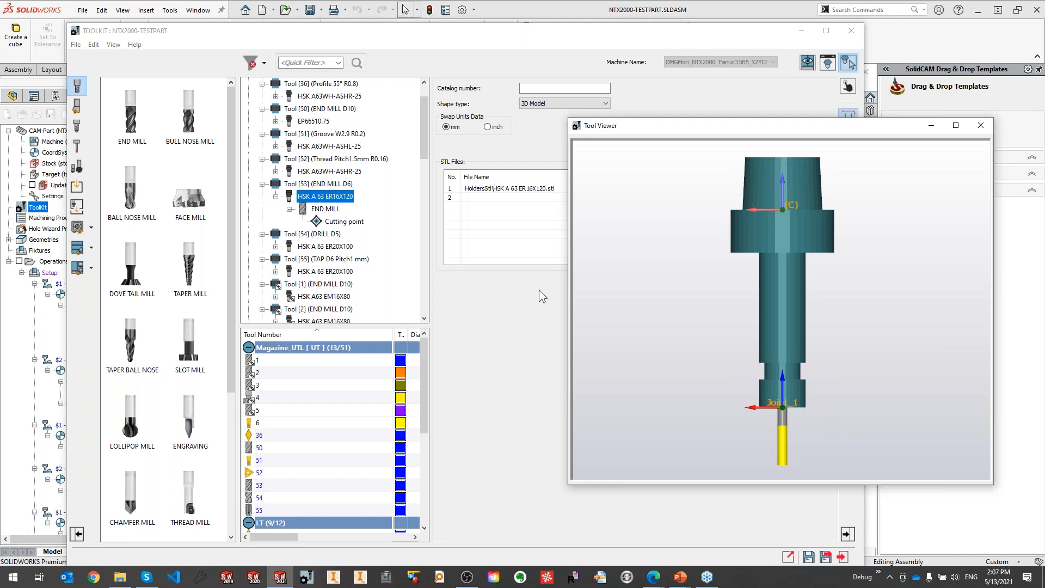
# Close the Tool Viewer and open NTX2000-TESTPART.prz from the Machine folder to import its tools into the part library.
pyautogui.click(982, 126)
pyautogui.click(79, 267)
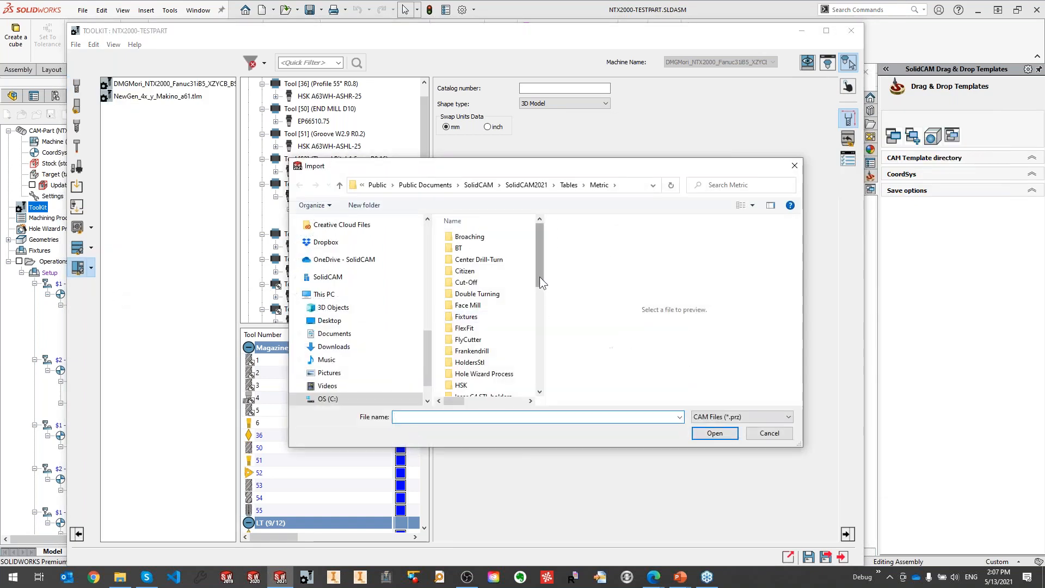
pyautogui.scroll(8, 350, 267)
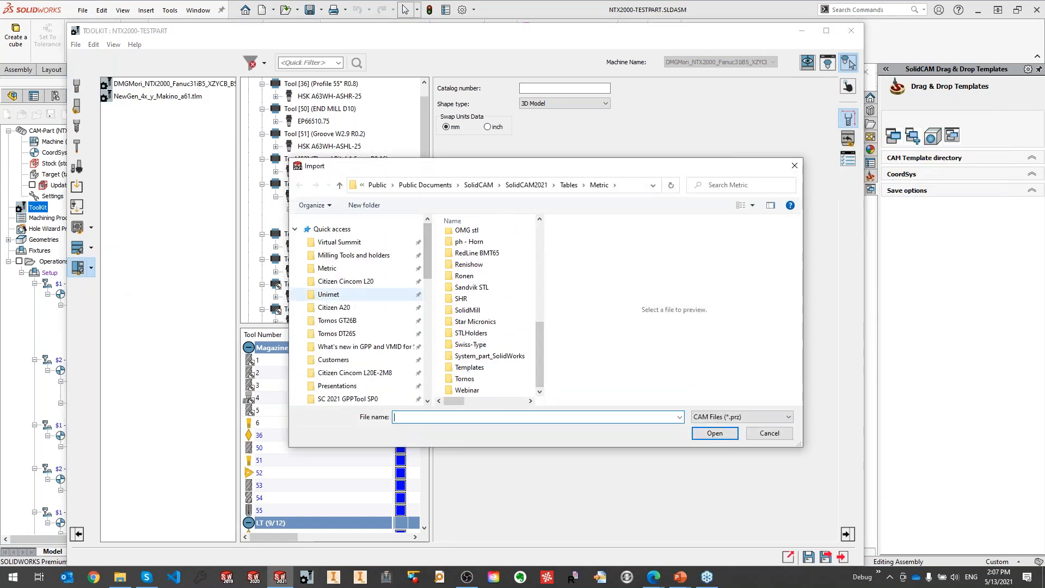
pyautogui.click(349, 257)
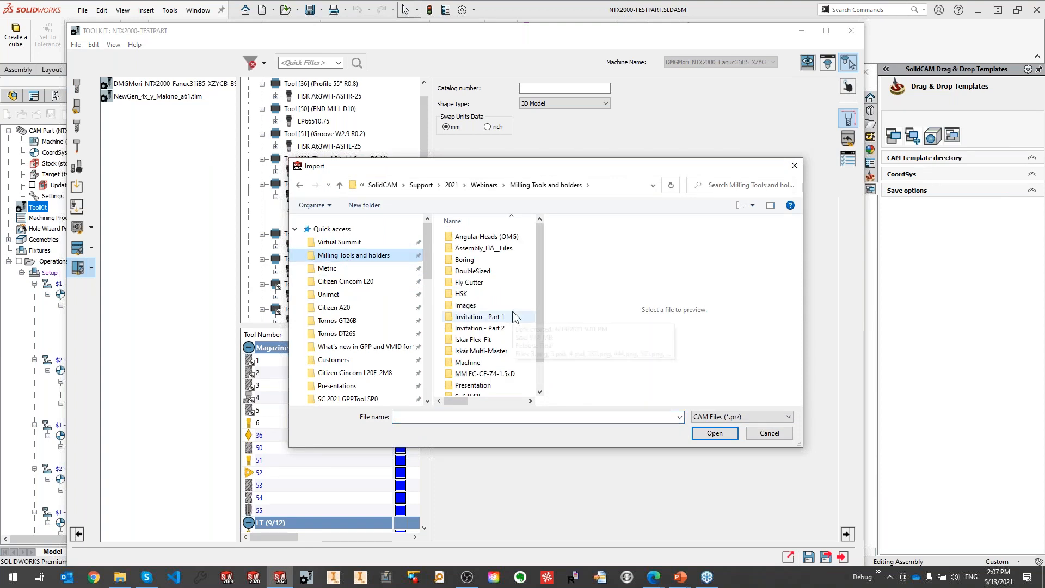
pyautogui.scroll(-1, 537, 310)
pyautogui.doubleClick(479, 341)
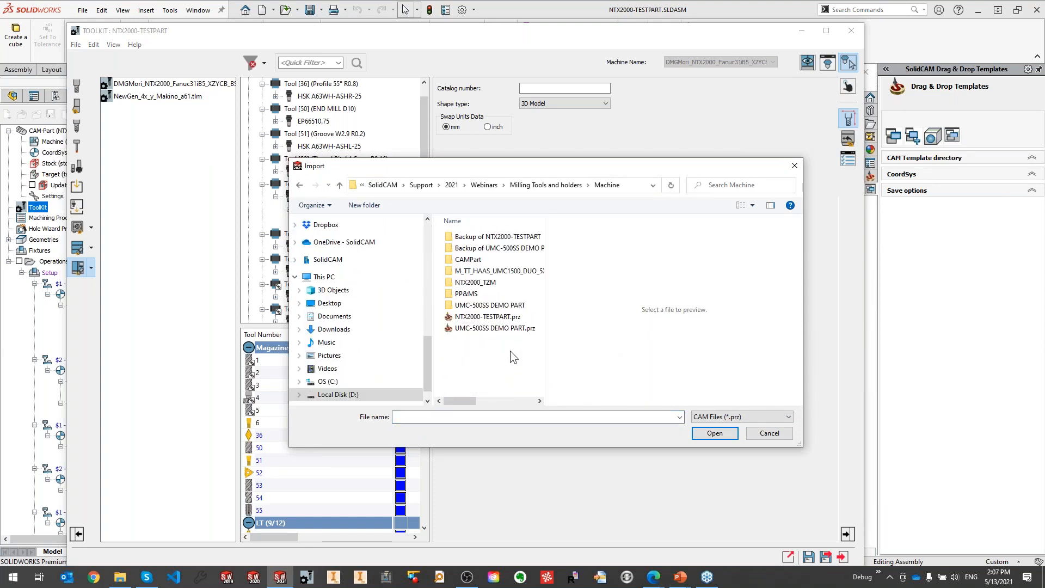
pyautogui.doubleClick(487, 316)
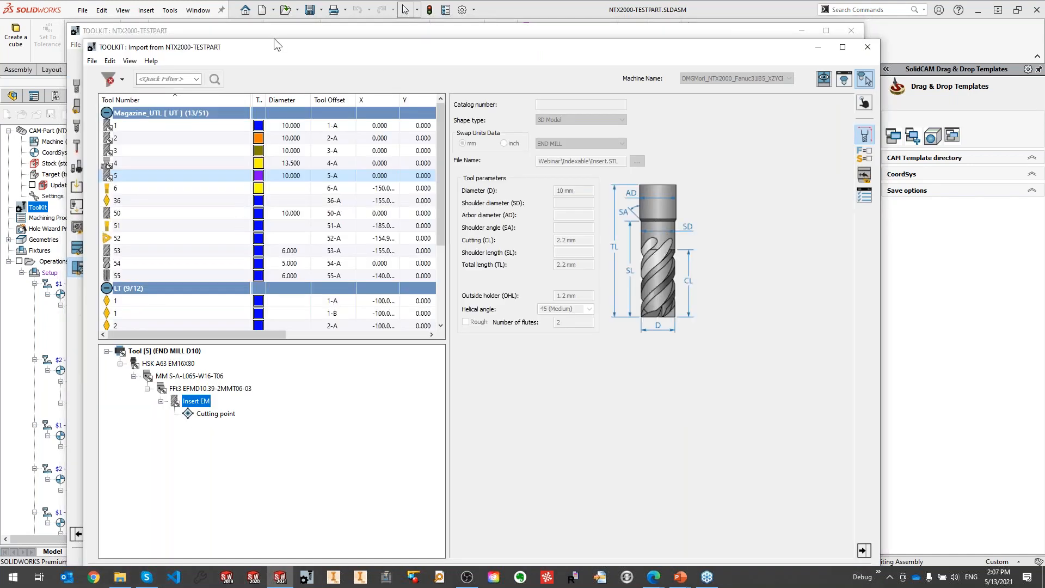
# Close the import window and copy the 8_263_19_011 holder of station T04 from the source list onto Tool 36.
pyautogui.moveTo(316, 50); pyautogui.dragTo(591, 39)
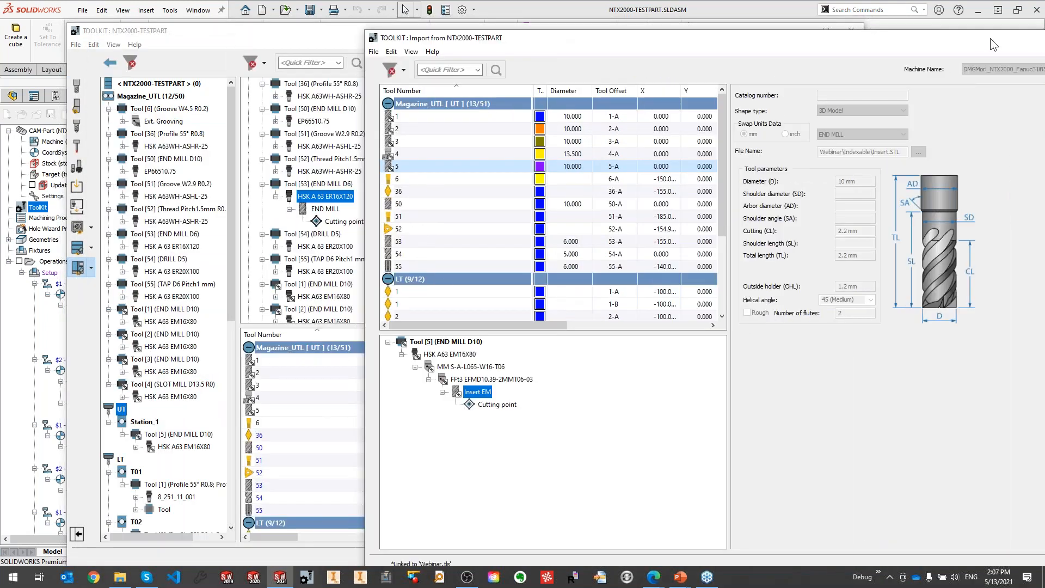
pyautogui.moveTo(990, 40); pyautogui.dragTo(739, 50)
pyautogui.click(902, 48)
pyautogui.scroll(-4, 169, 436)
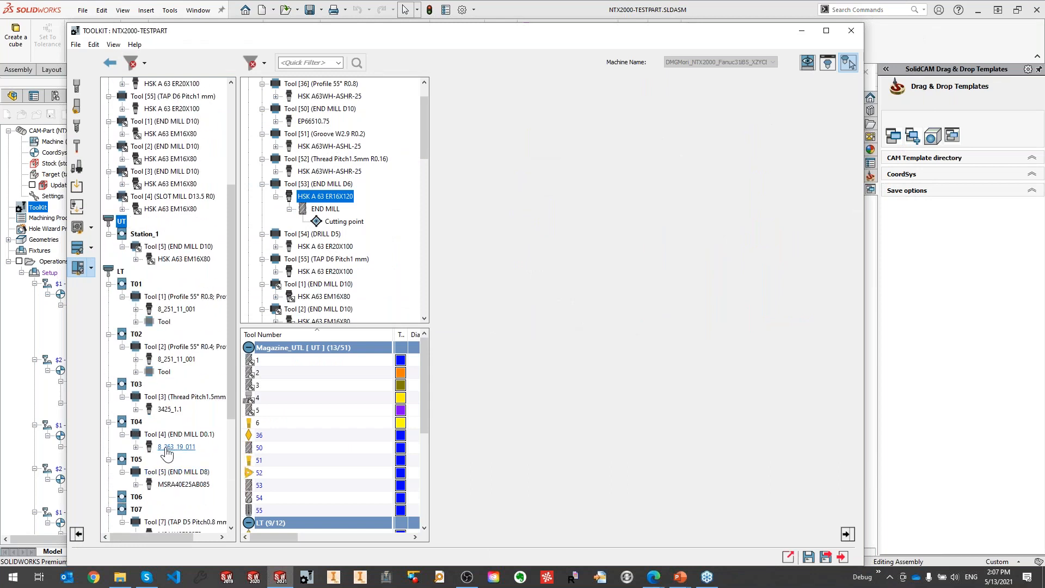
pyautogui.moveTo(173, 451); pyautogui.dragTo(316, 89)
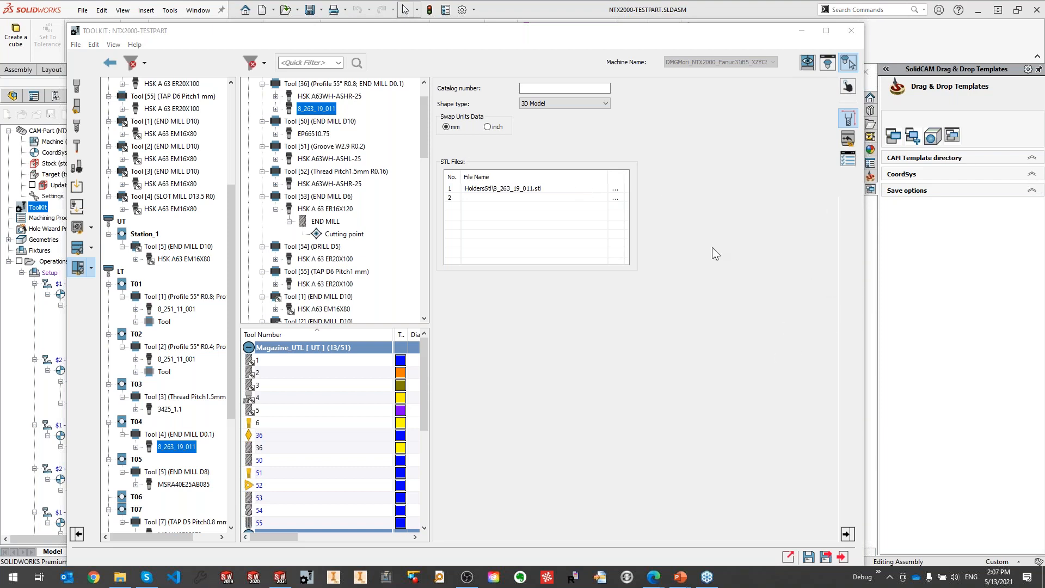
pyautogui.click(717, 379)
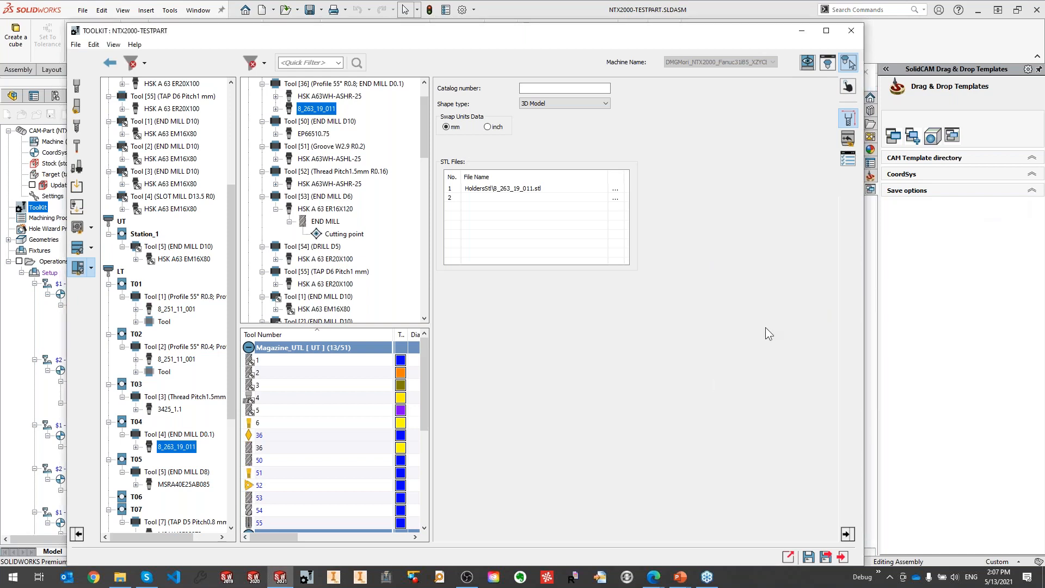
pyautogui.click(843, 557)
pyautogui.click(471, 325)
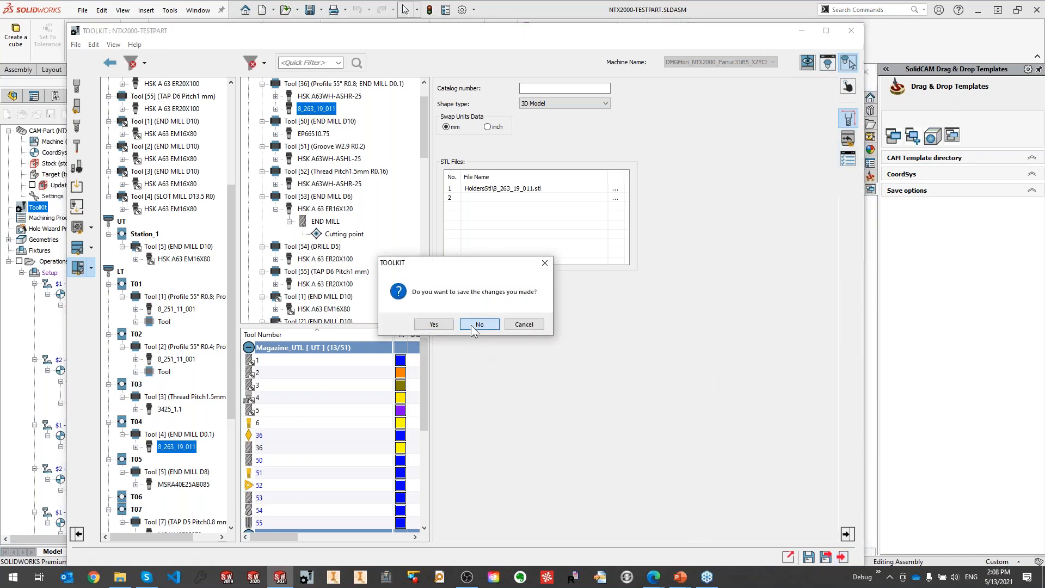
pyautogui.click(520, 326)
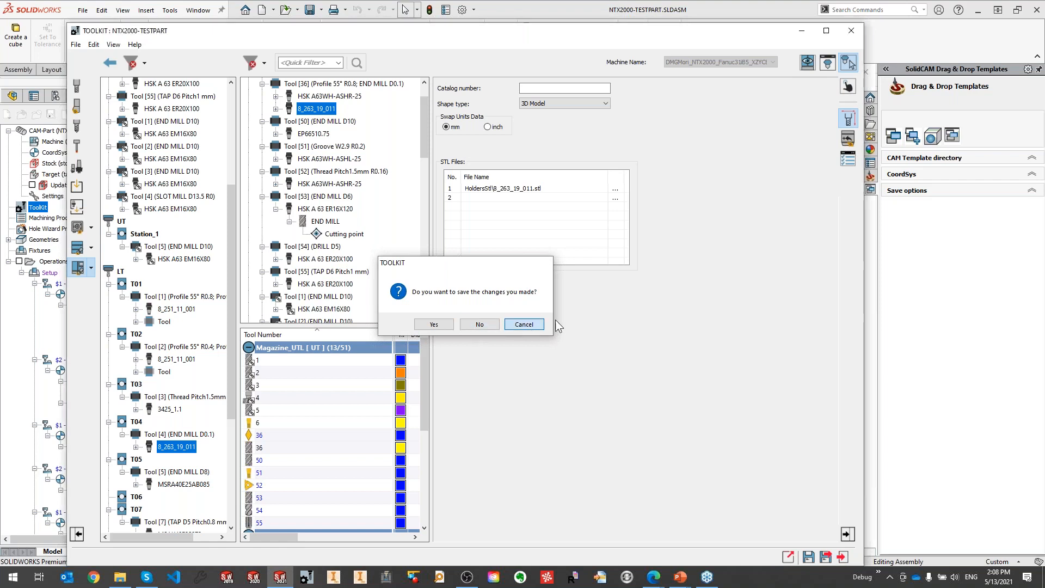
# Display the combined Tool 36 assembly in the Tool Viewer, capture a Tool Selfie of it, and close the resulting image.
pyautogui.click(827, 63)
pyautogui.moveTo(821, 116); pyautogui.dragTo(821, 75)
pyautogui.rightClick(855, 372)
pyautogui.click(888, 484)
pyautogui.rightClick(882, 426)
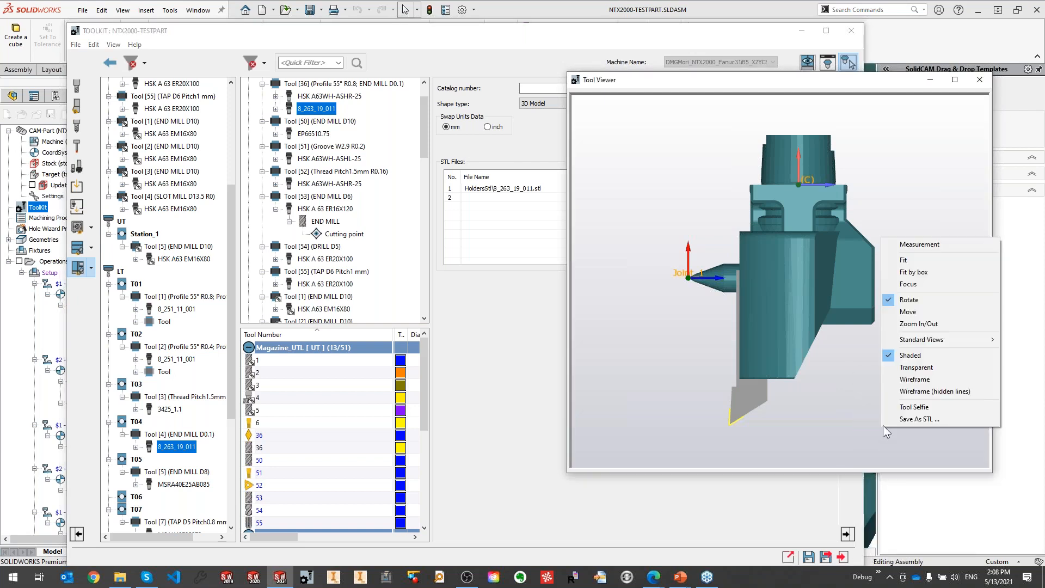
pyautogui.click(935, 409)
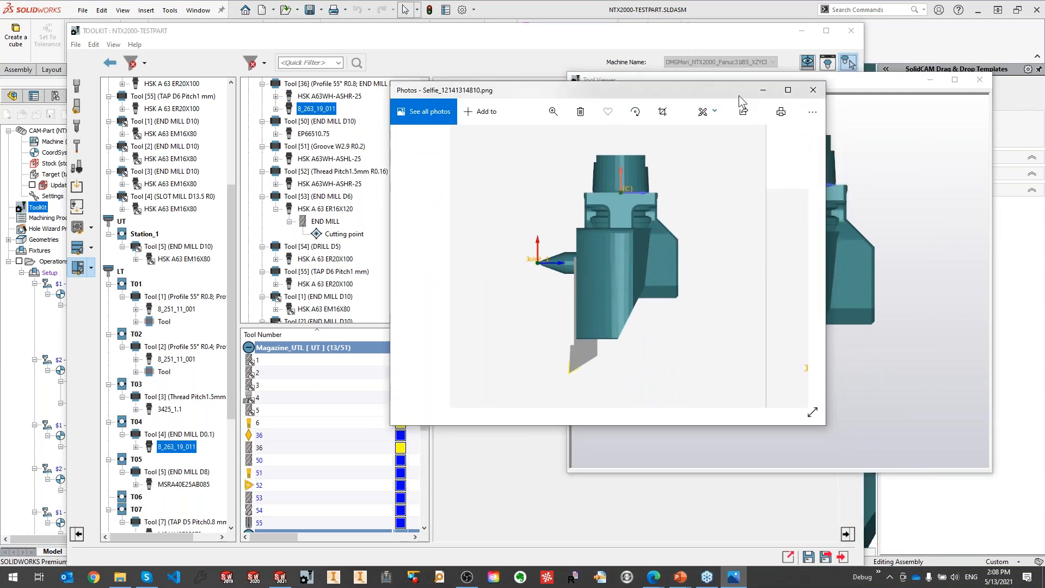
pyautogui.moveTo(704, 96); pyautogui.dragTo(597, 104)
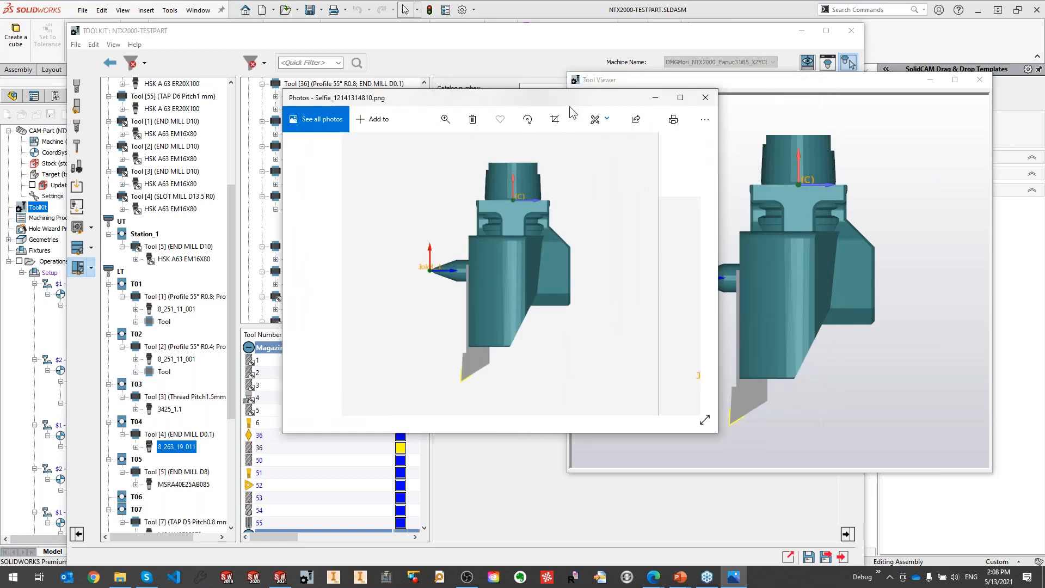
pyautogui.moveTo(565, 105); pyautogui.dragTo(554, 104)
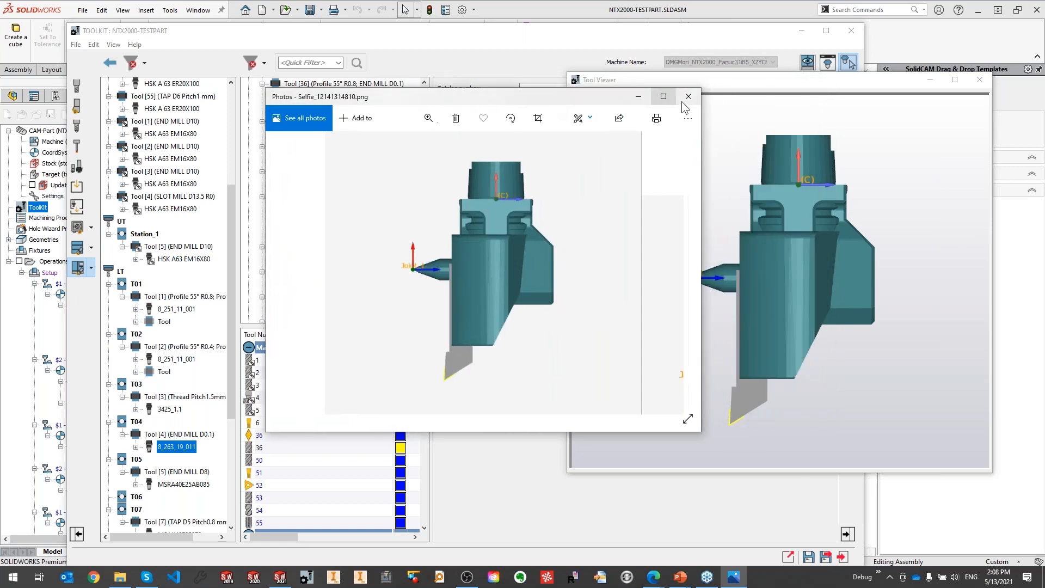
pyautogui.click(684, 97)
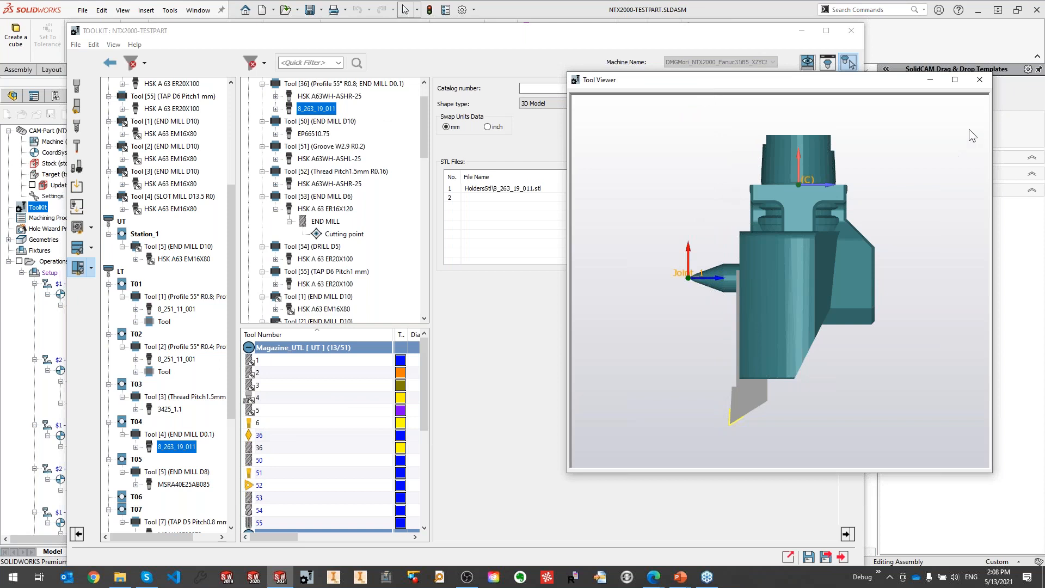
# Close the Tool Viewer and exit the part tool library without saving the changes.
pyautogui.click(980, 79)
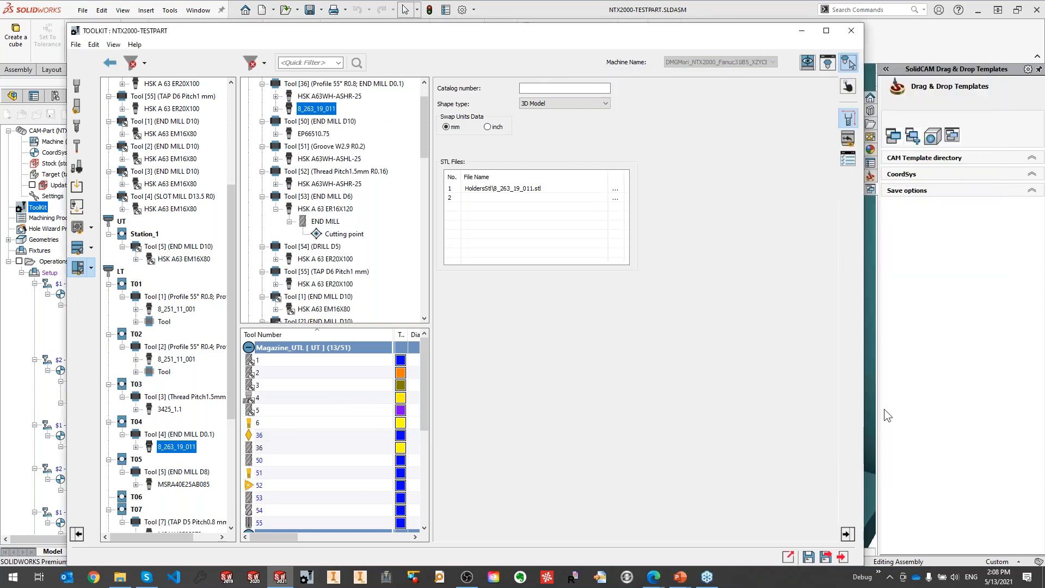
pyautogui.click(843, 556)
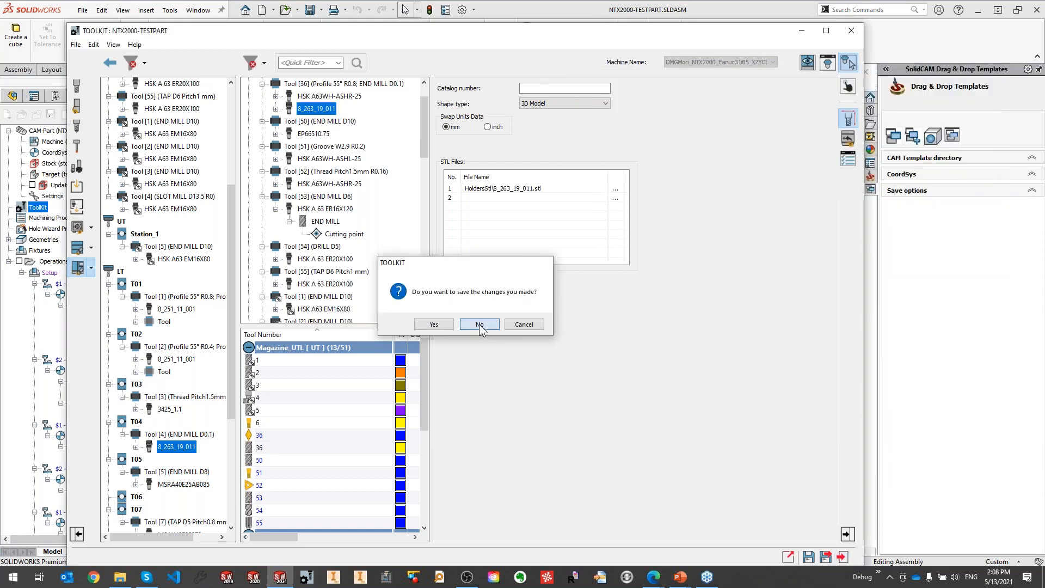
pyautogui.click(480, 326)
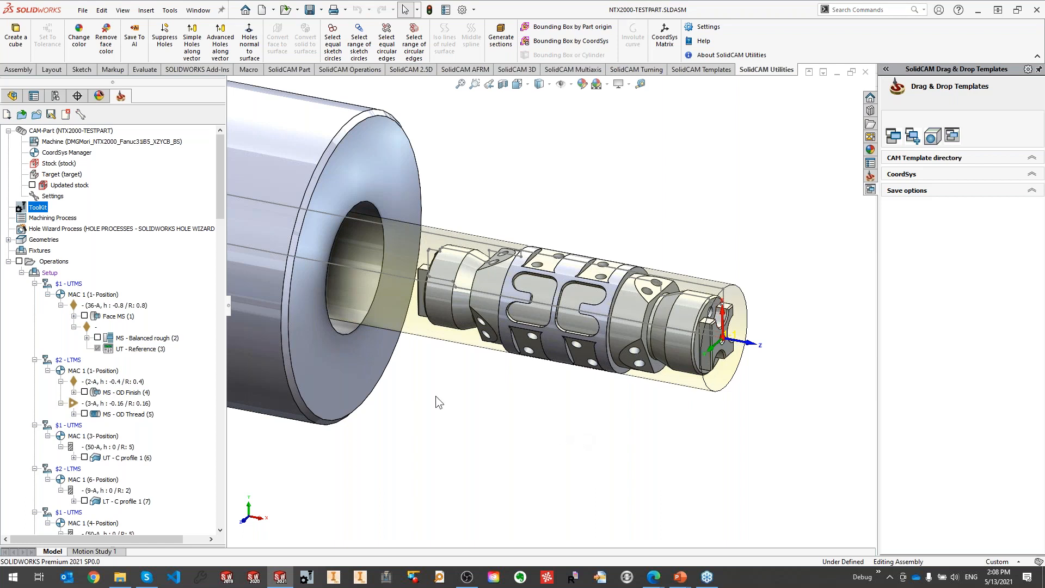
# Open the Webinar.tlv tool components library for editing.
pyautogui.rightClick(39, 207)
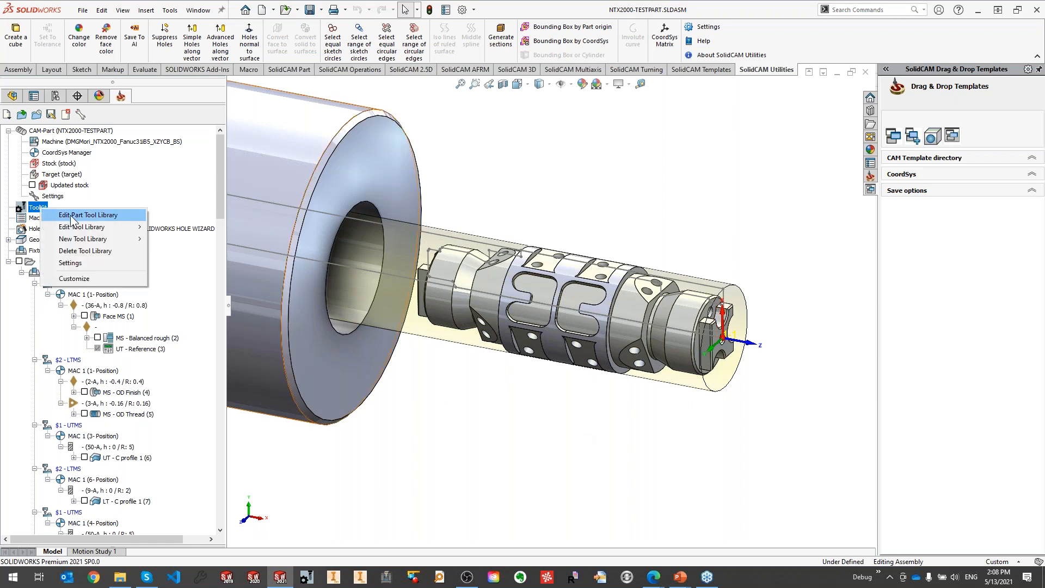
pyautogui.moveTo(87, 226)
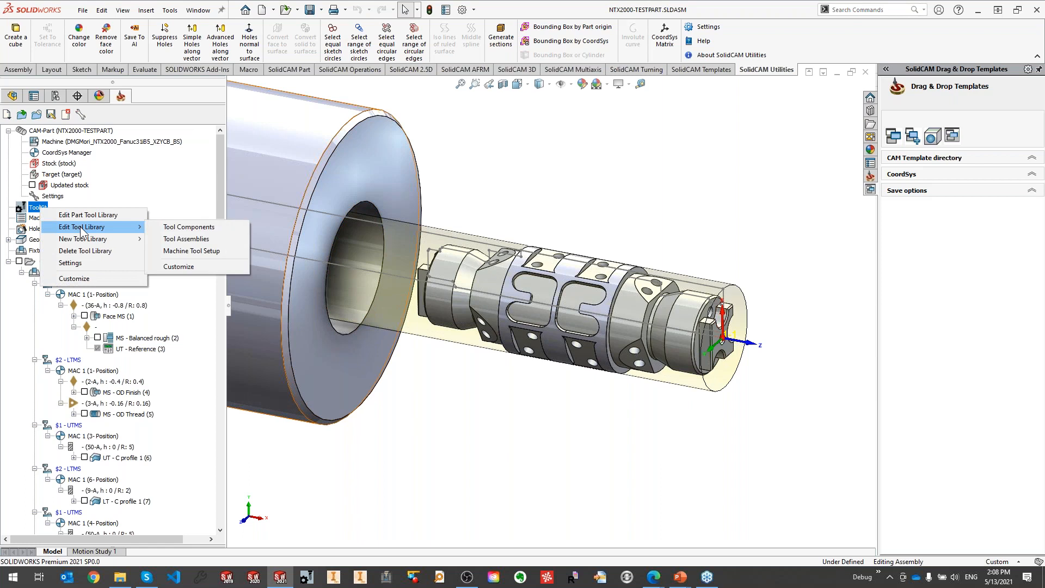
pyautogui.click(196, 227)
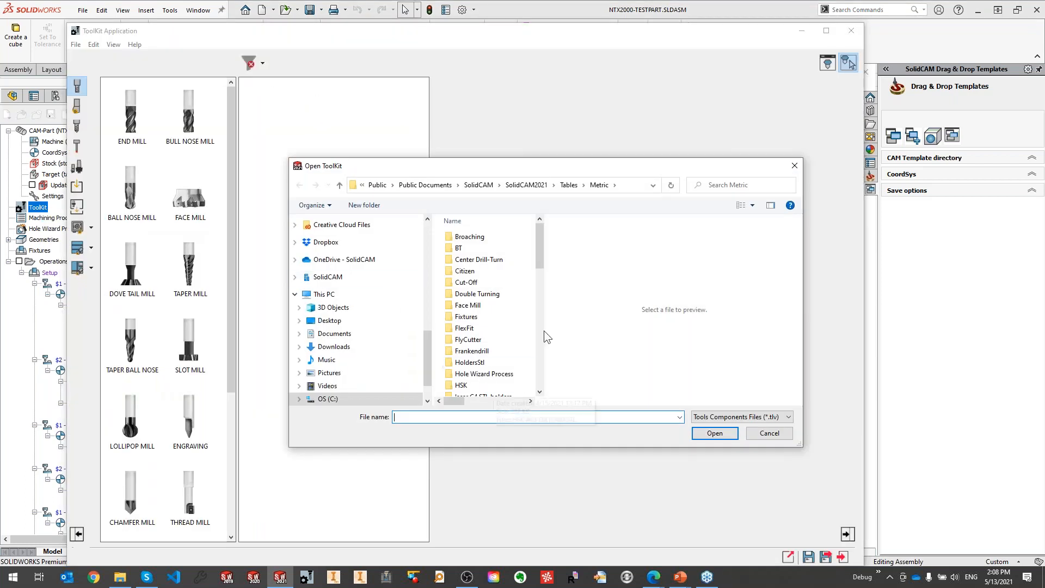
pyautogui.scroll(-10, 547, 337)
pyautogui.doubleClick(479, 390)
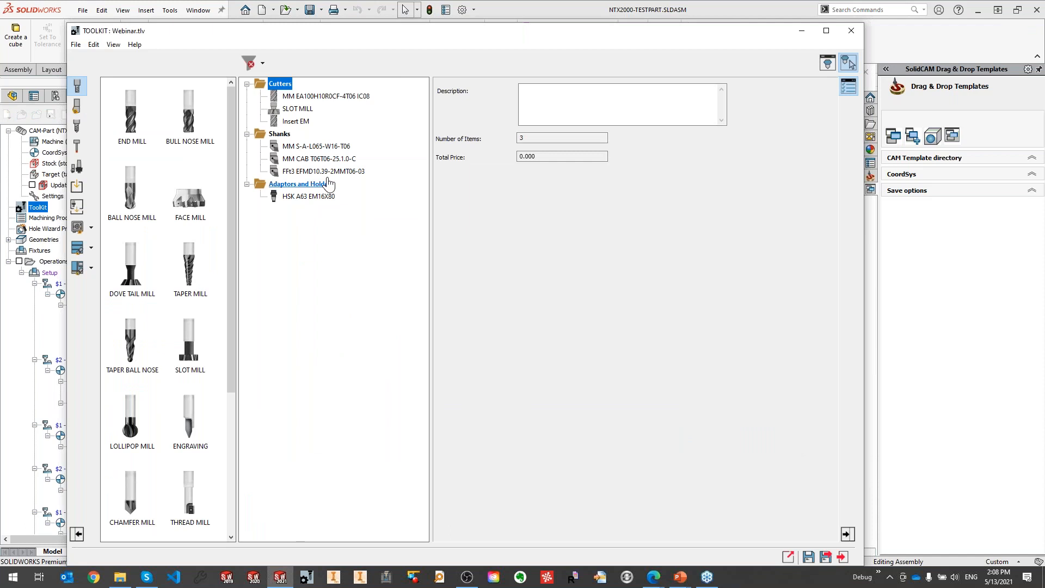
# Show the available shank and holder component types, and exit the Webinar.tlv library.
pyautogui.click(80, 111)
pyautogui.click(78, 167)
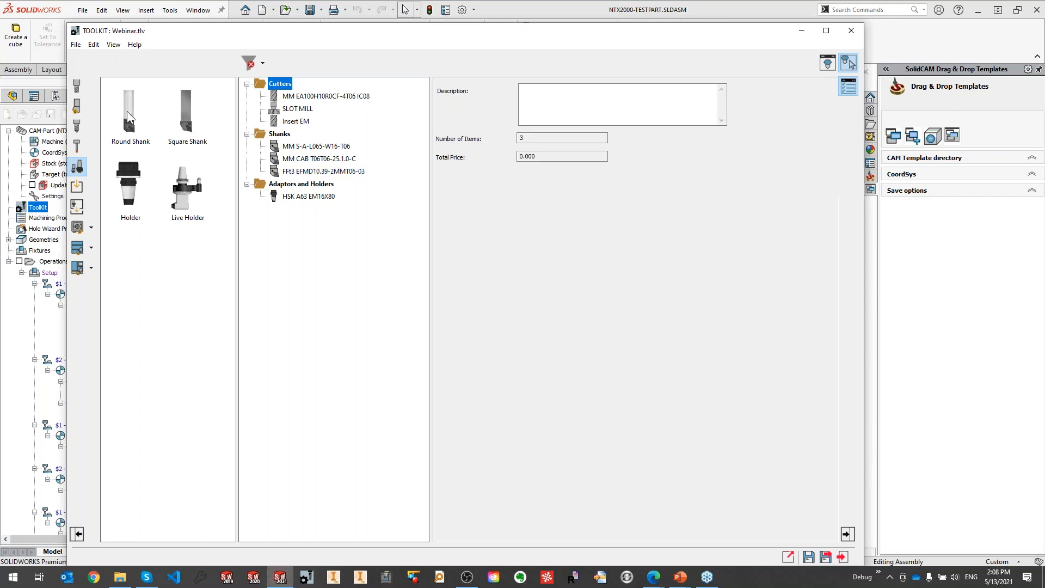
pyautogui.click(127, 113)
pyautogui.click(160, 305)
pyautogui.click(844, 555)
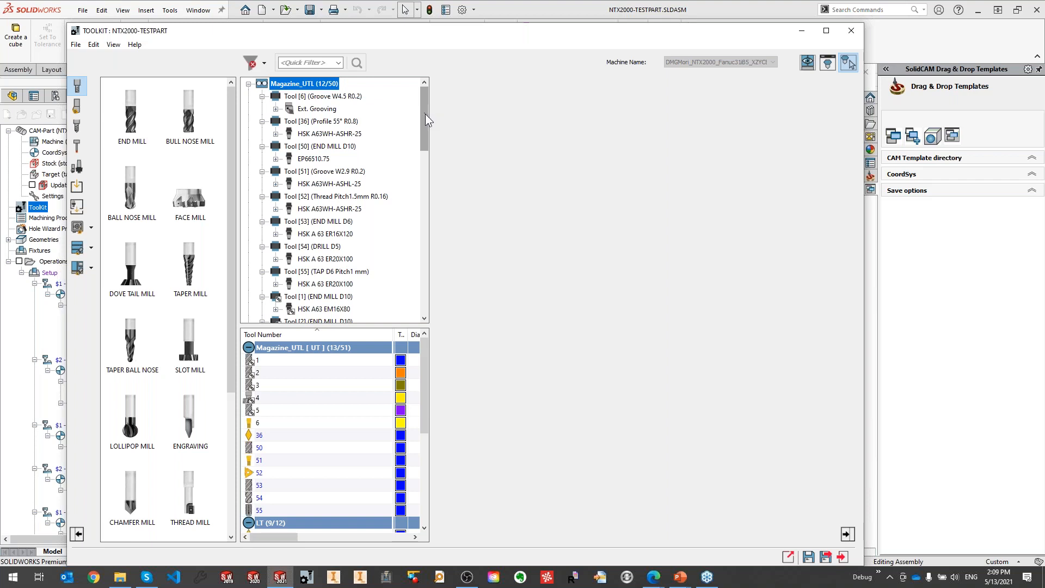
# Open the part tools in the Machine Preview and inspect the 8_251_11_001 holder of station T02 mounted on the turret.
pyautogui.moveTo(430, 33); pyautogui.dragTo(383, 20)
pyautogui.click(781, 51)
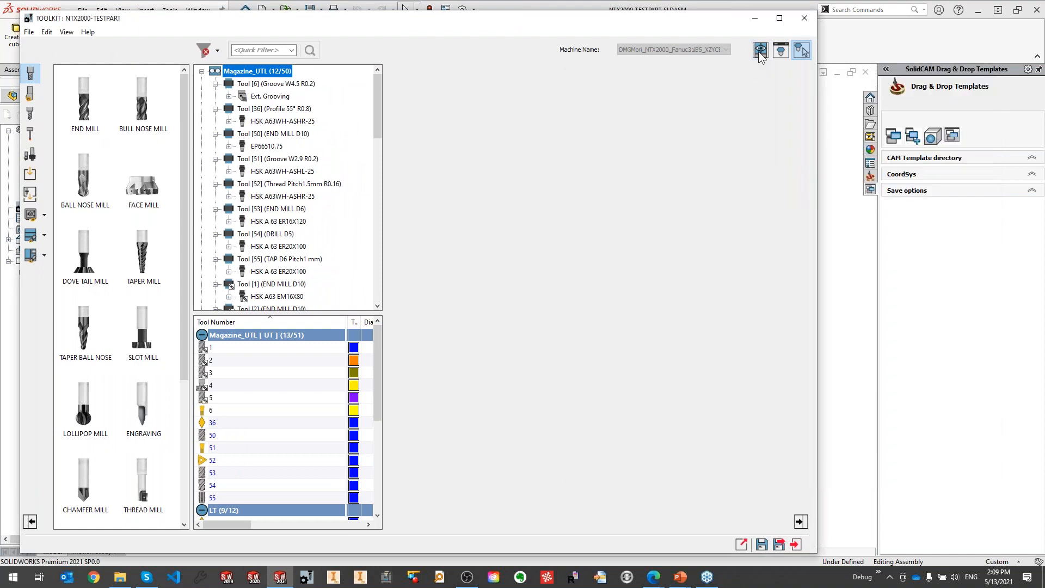
pyautogui.moveTo(700, 112); pyautogui.dragTo(1043, 243)
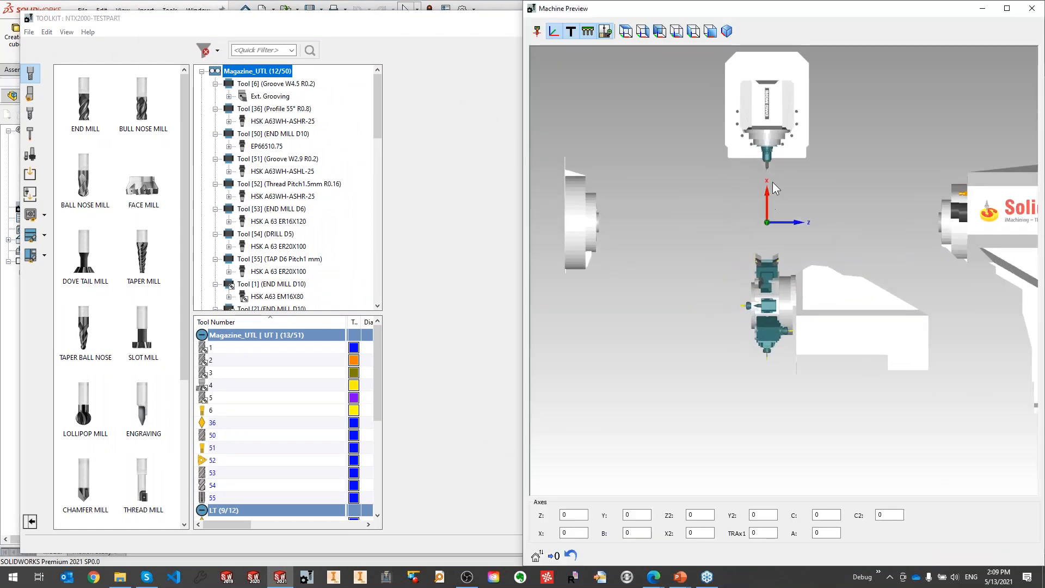
pyautogui.scroll(2, 787, 294)
pyautogui.scroll(2, 769, 418)
pyautogui.scroll(-1, 771, 419)
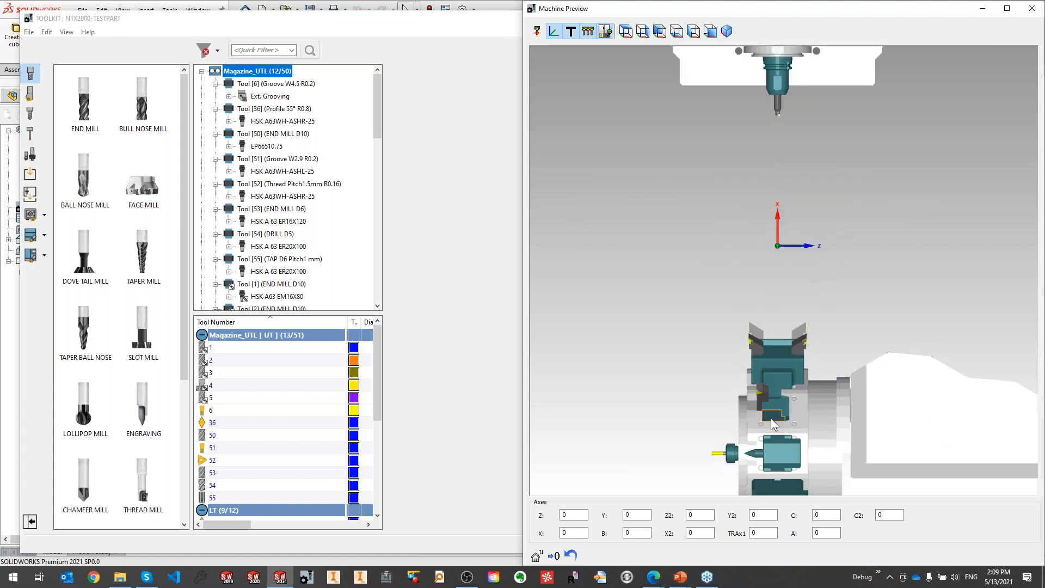
pyautogui.moveTo(788, 423); pyautogui.dragTo(781, 392, button='middle')
pyautogui.moveTo(377, 132); pyautogui.dragTo(368, 217)
pyautogui.click(284, 196)
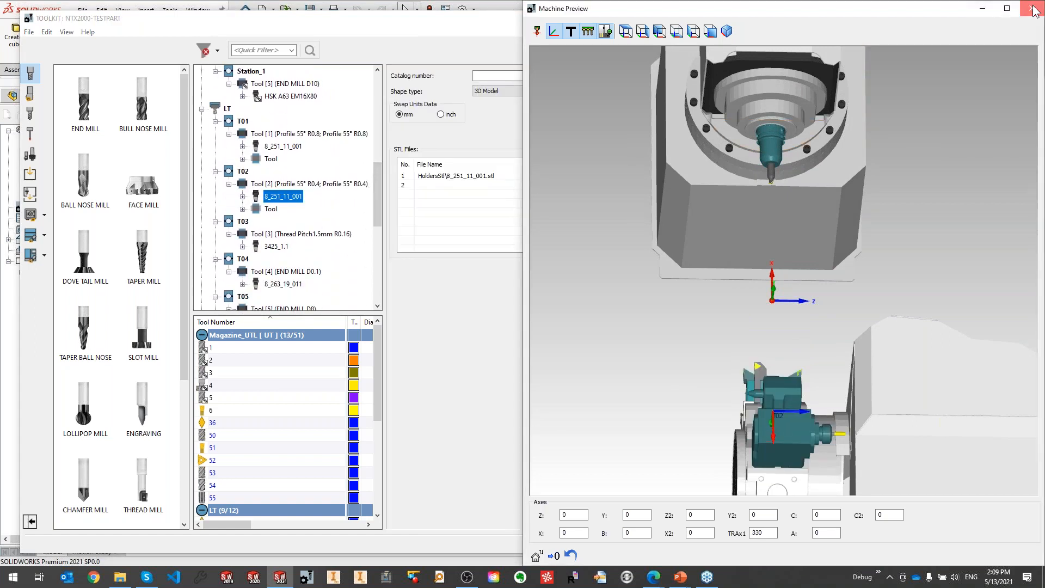
# Close the Machine Preview and view turret Tools 3, 4 and 5 one by one in the Tool Viewer.
pyautogui.click(1032, 8)
pyautogui.click(278, 234)
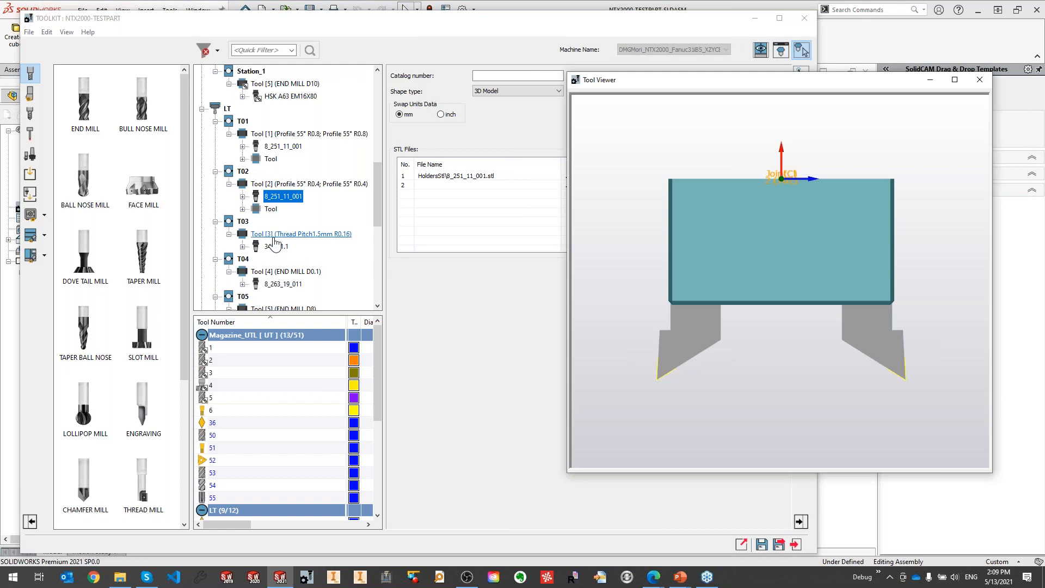
pyautogui.click(281, 271)
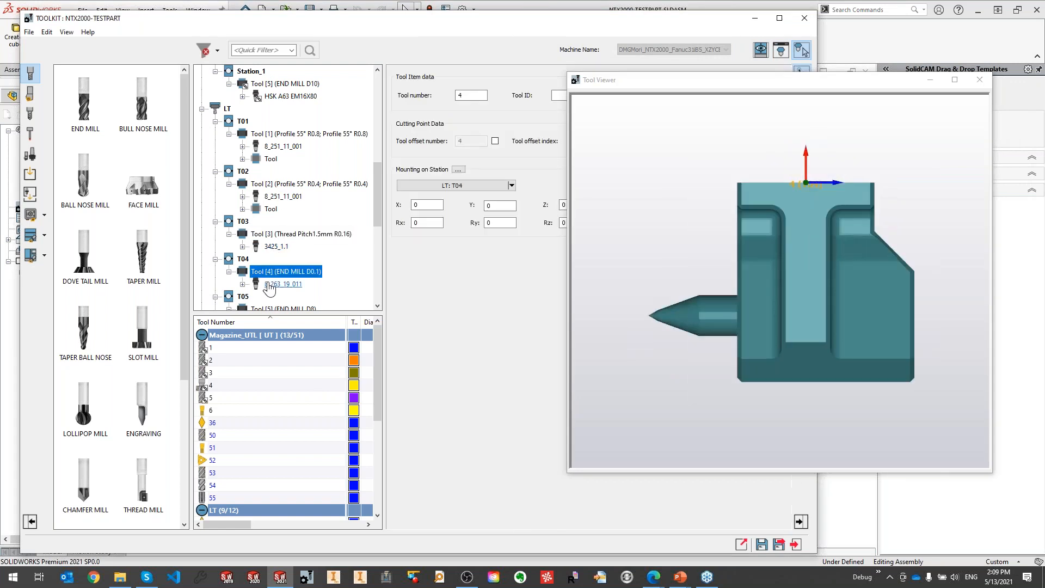
pyautogui.scroll(-1, 282, 282)
pyautogui.click(283, 272)
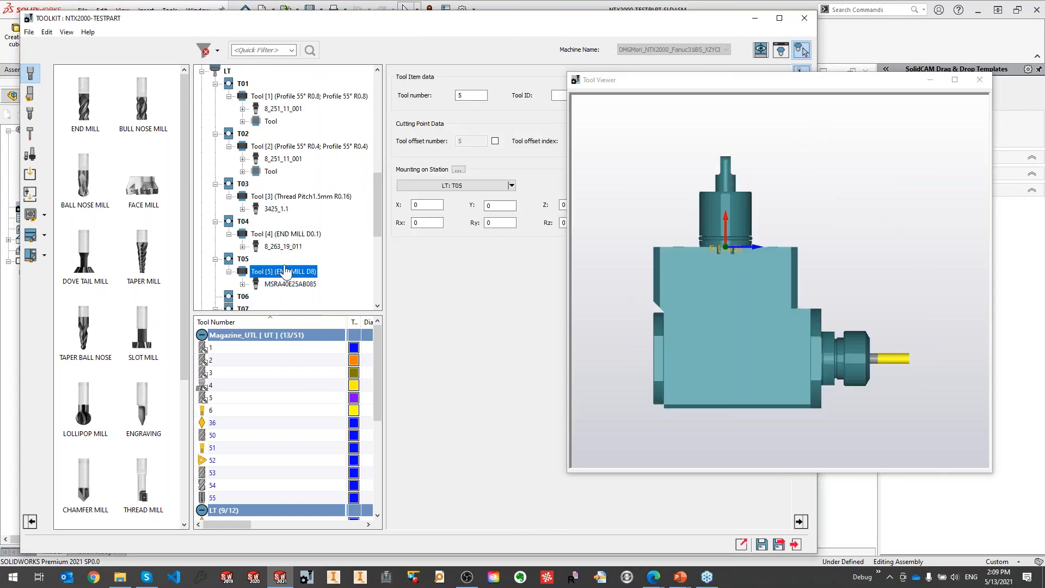
pyautogui.scroll(-1, 296, 256)
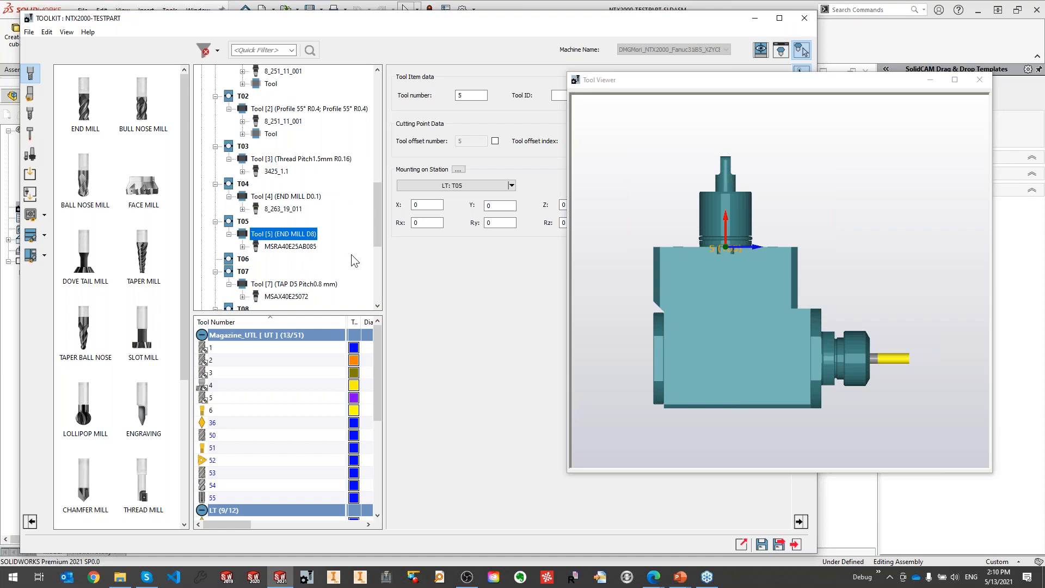
pyautogui.scroll(-2, 346, 260)
# Expand the MSAX40E25072 holder of Tool 7 in station T07 down to its TAP and select the cutting point.
pyautogui.click(294, 209)
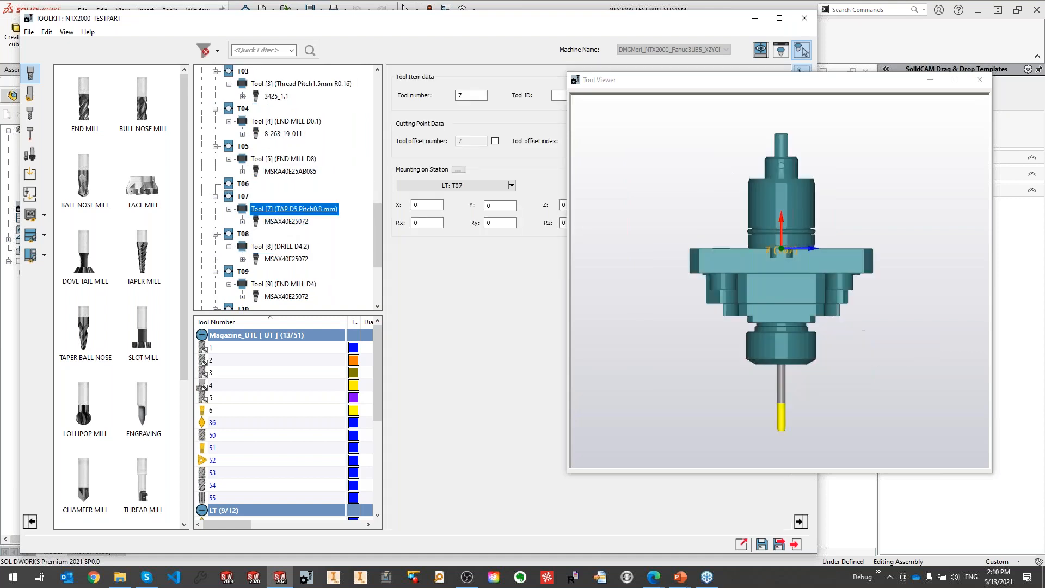
pyautogui.moveTo(753, 432); pyautogui.dragTo(758, 345, button='middle')
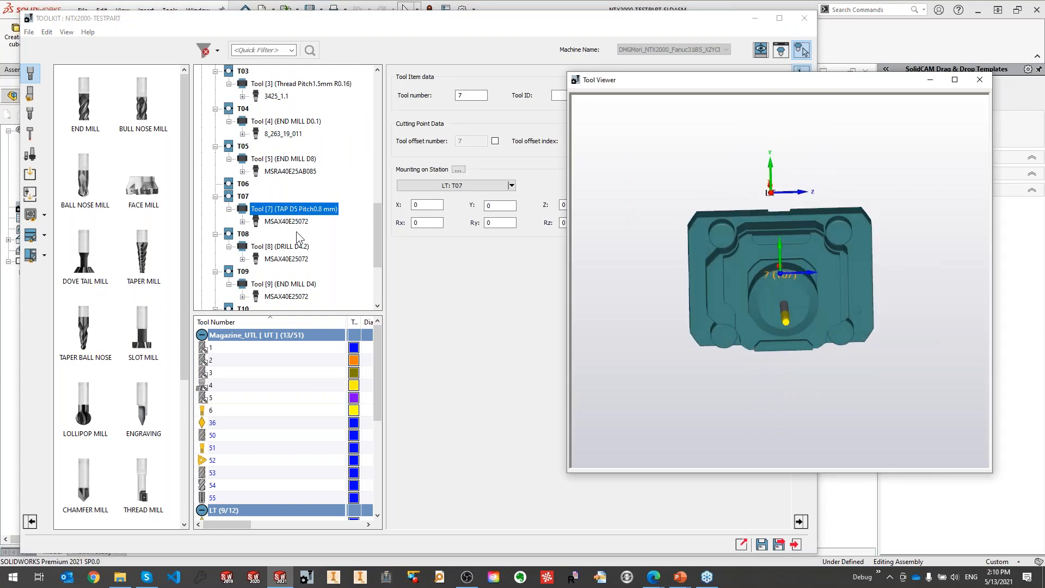
pyautogui.click(284, 222)
pyautogui.click(242, 222)
pyautogui.click(256, 234)
pyautogui.click(309, 246)
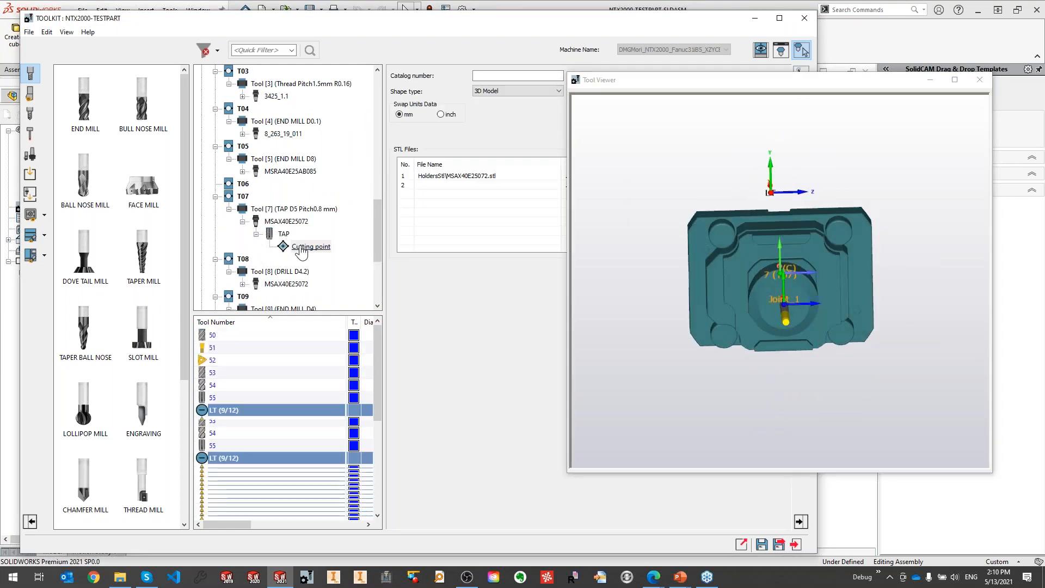
# Examine the cutting point at the tip of Tool 7's tap up close in the Tool Viewer.
pyautogui.moveTo(848, 342); pyautogui.dragTo(851, 256, button='middle')
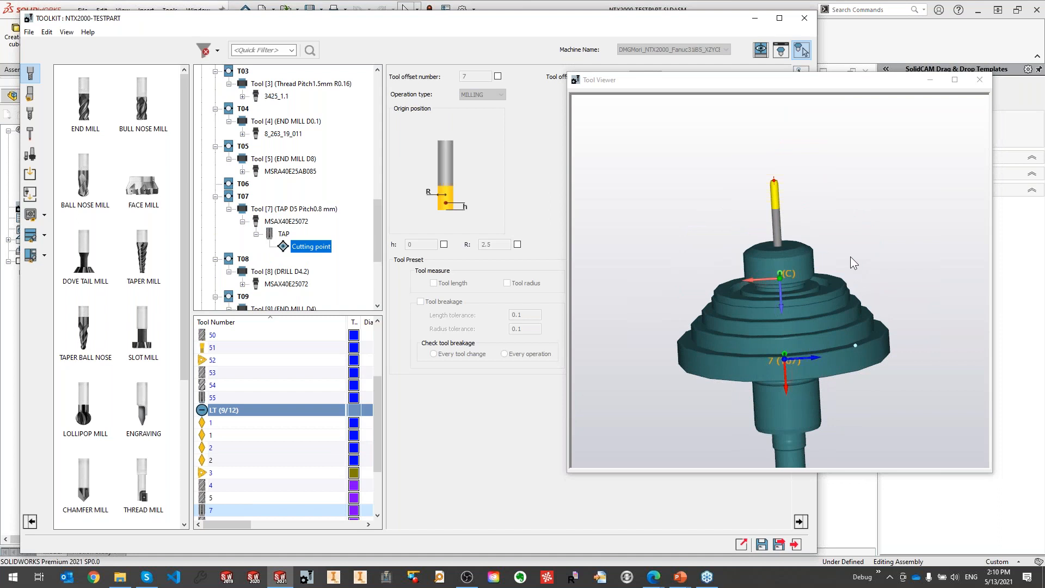
pyautogui.moveTo(852, 351); pyautogui.dragTo(820, 311, button='middle')
pyautogui.moveTo(902, 299); pyautogui.dragTo(853, 294, button='middle')
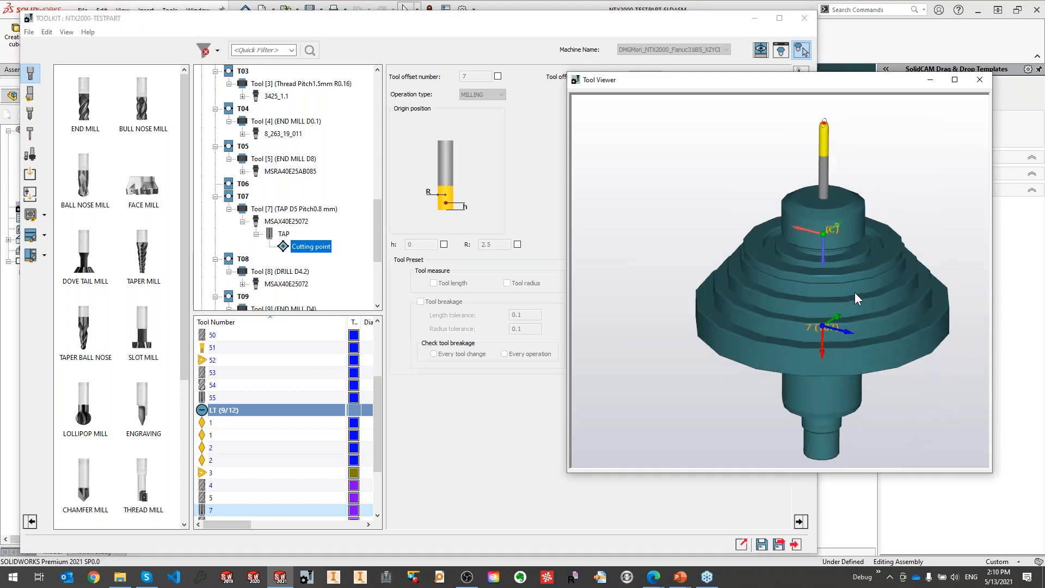
pyautogui.scroll(-1, 808, 177)
pyautogui.scroll(5, 857, 244)
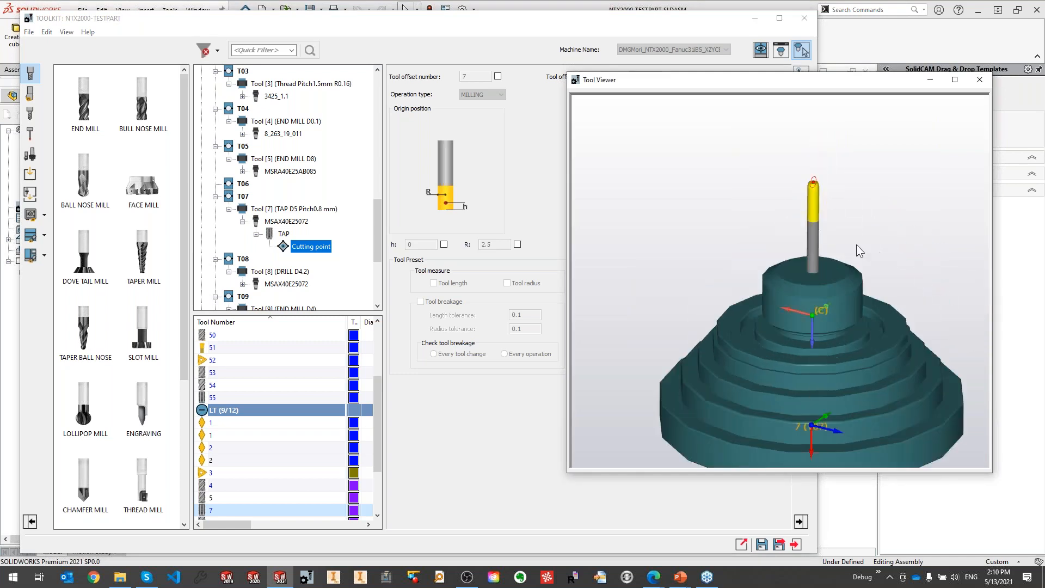
pyautogui.moveTo(828, 213); pyautogui.dragTo(745, 217, button='middle')
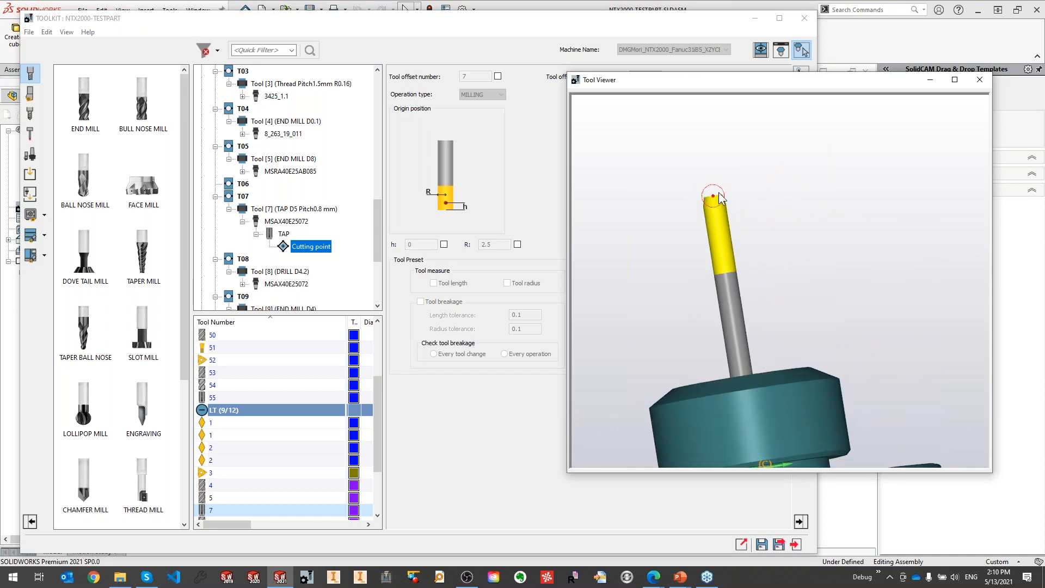
# Inspect Tool 7's tap tip in the Tool Viewer from a steeper angle, up close and together with its holder.
pyautogui.scroll(3, 717, 213)
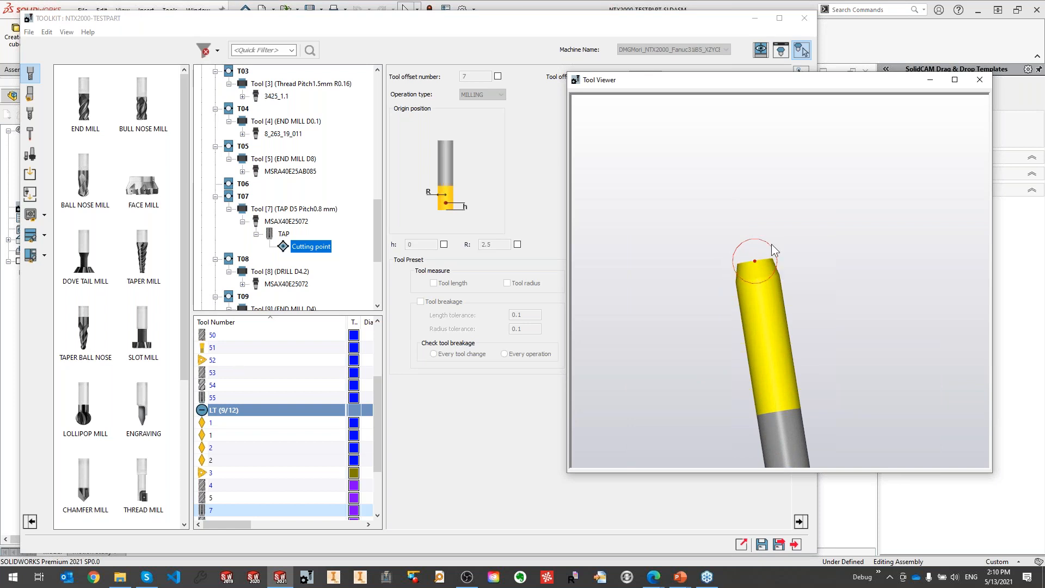
pyautogui.moveTo(761, 269); pyautogui.dragTo(810, 321, button='middle')
pyautogui.scroll(-5, 804, 343)
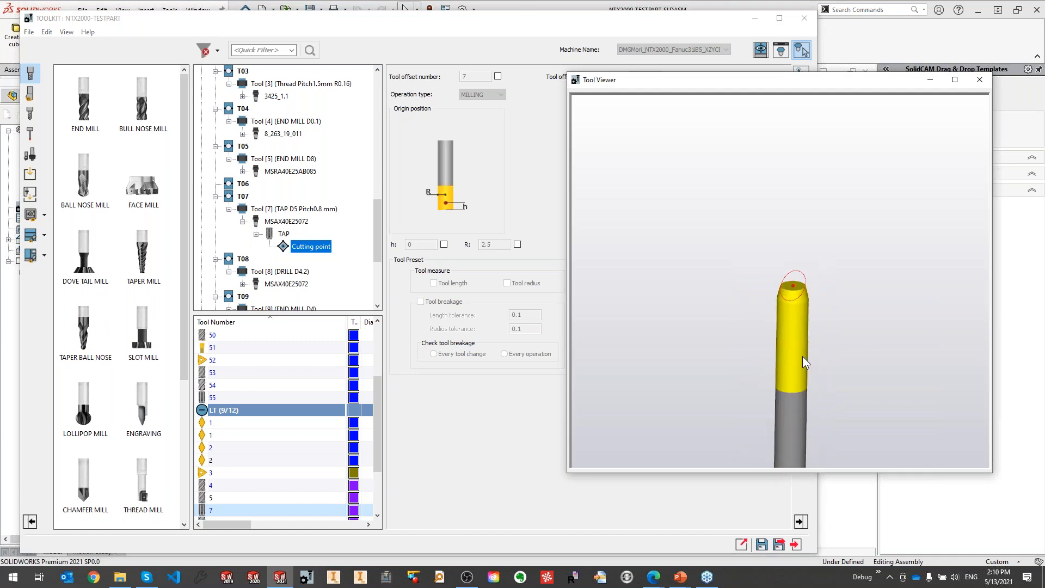
pyautogui.scroll(-4, 798, 367)
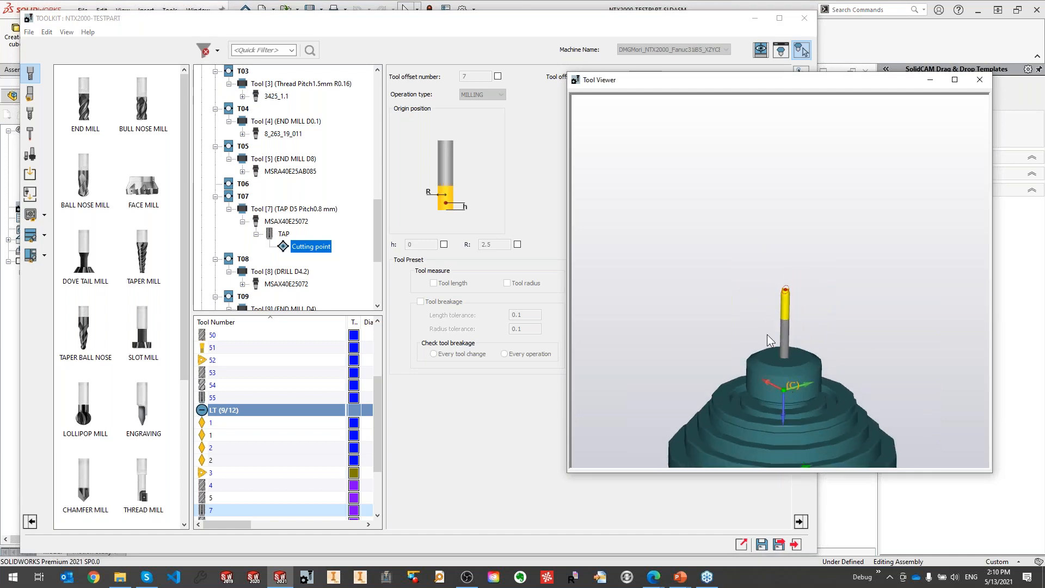
# Select the MSAX40E25072 holder of Tool 7 and examine the Joint_1 coordinate system where the tap attaches.
pyautogui.click(270, 223)
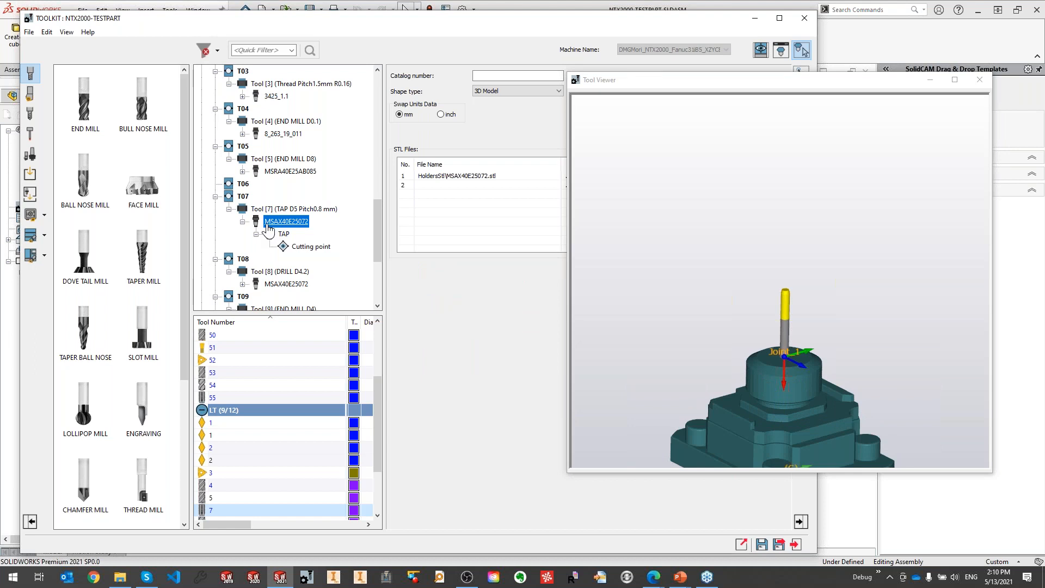
pyautogui.scroll(-3, 805, 337)
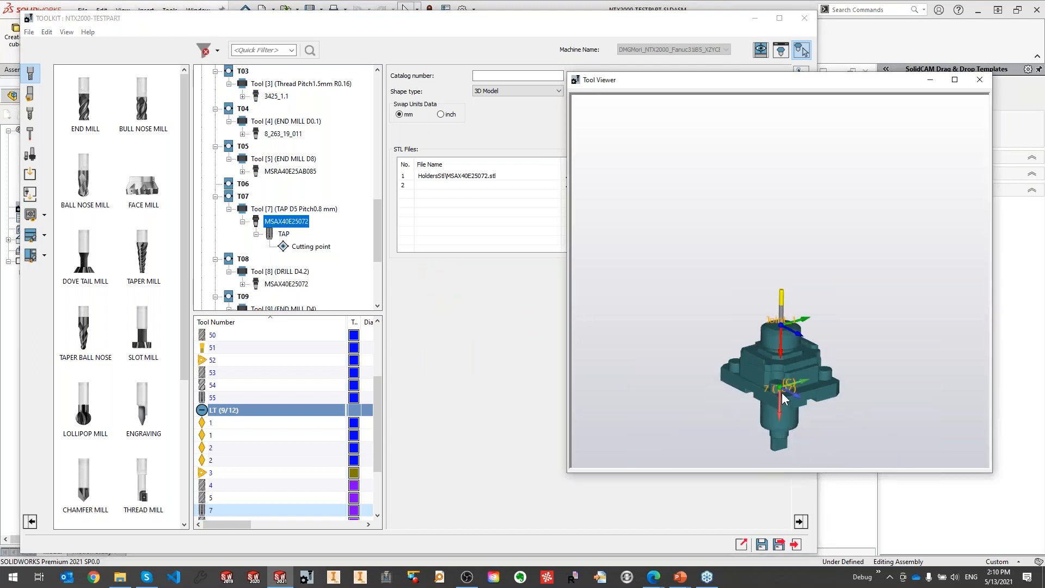
pyautogui.scroll(2, 788, 297)
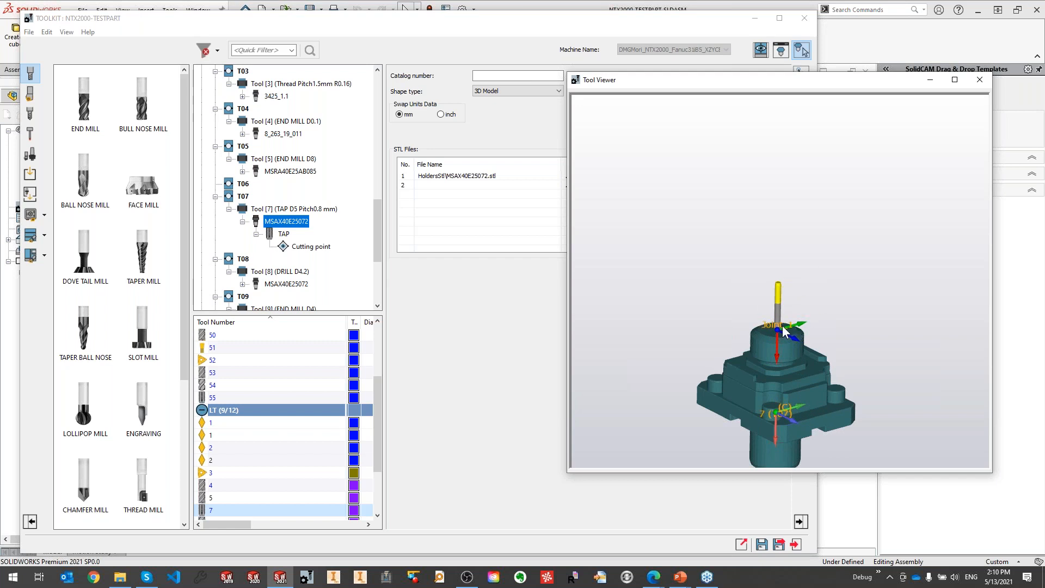
pyautogui.scroll(3, 783, 326)
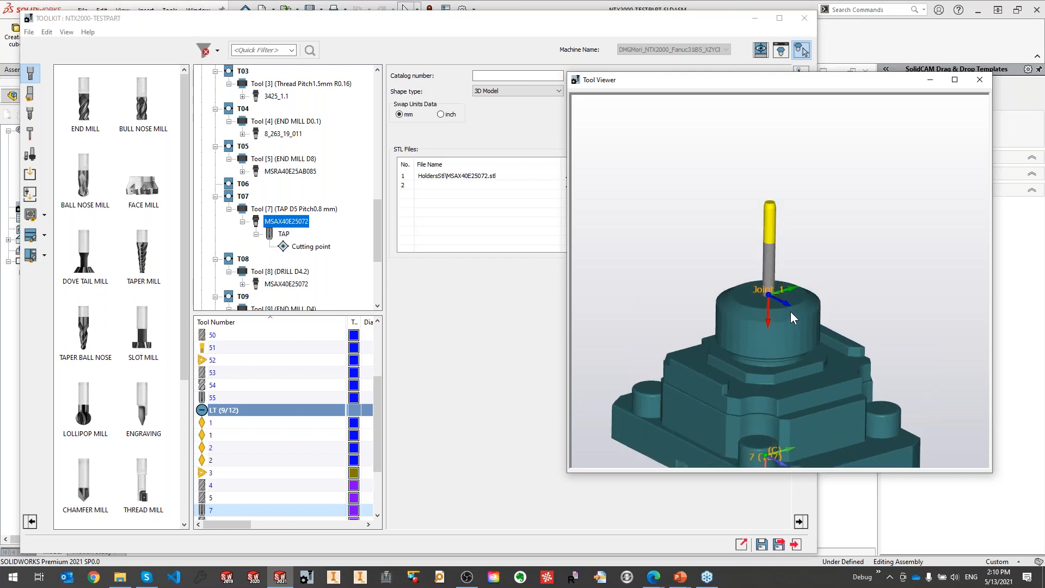
pyautogui.scroll(2, 786, 312)
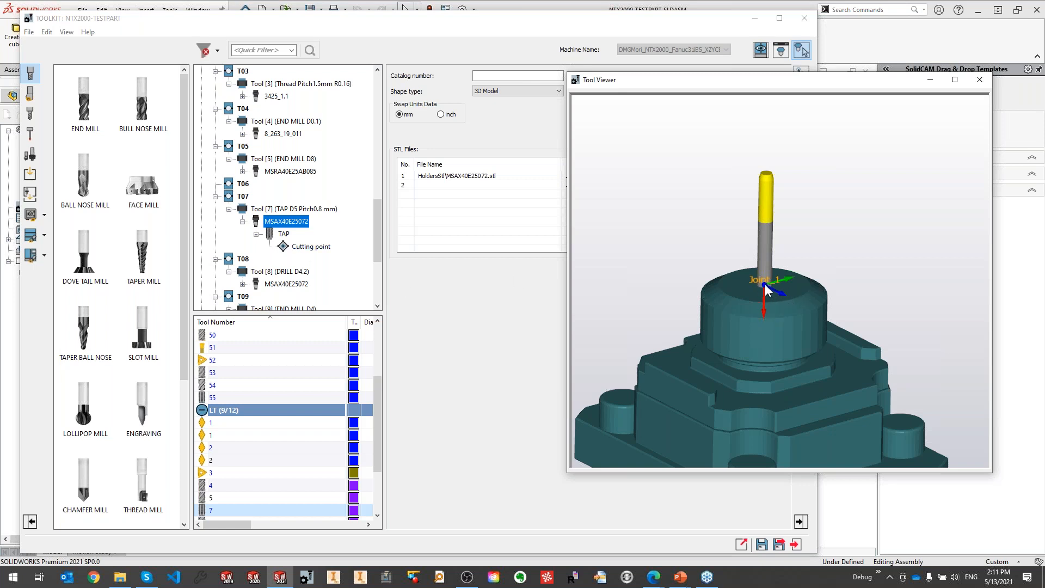
# Show Tool 7's cutting point in the Tool Viewer once more and exit the ToolKit.
pyautogui.click(308, 247)
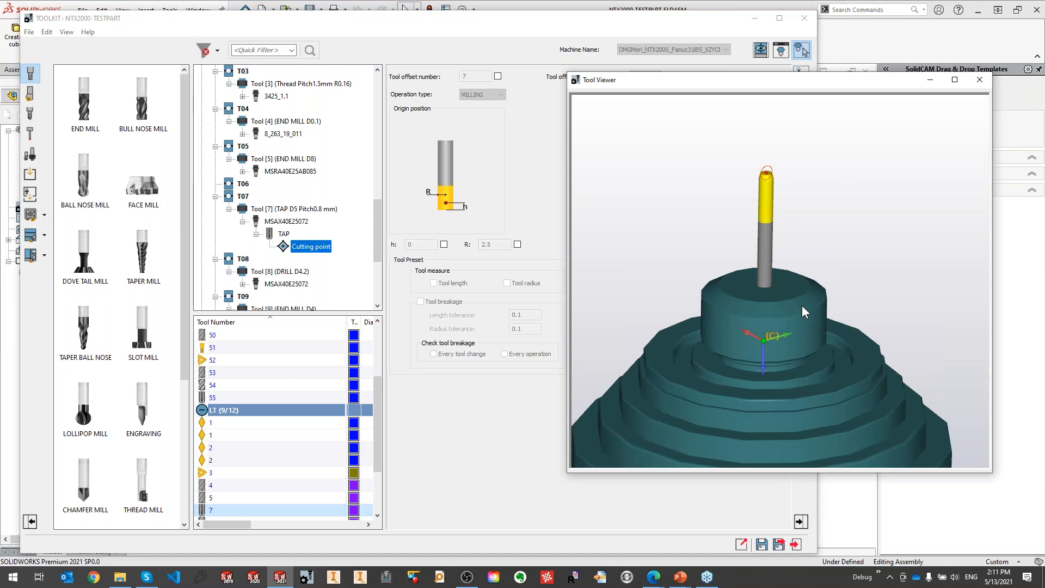
pyautogui.click(995, 115)
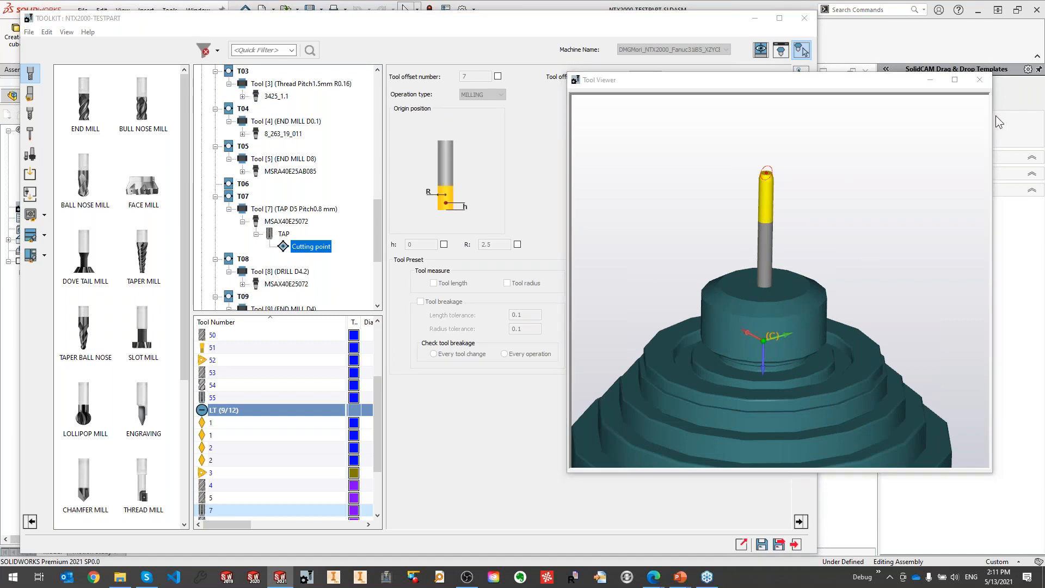
pyautogui.press('Escape')
pyautogui.click(796, 545)
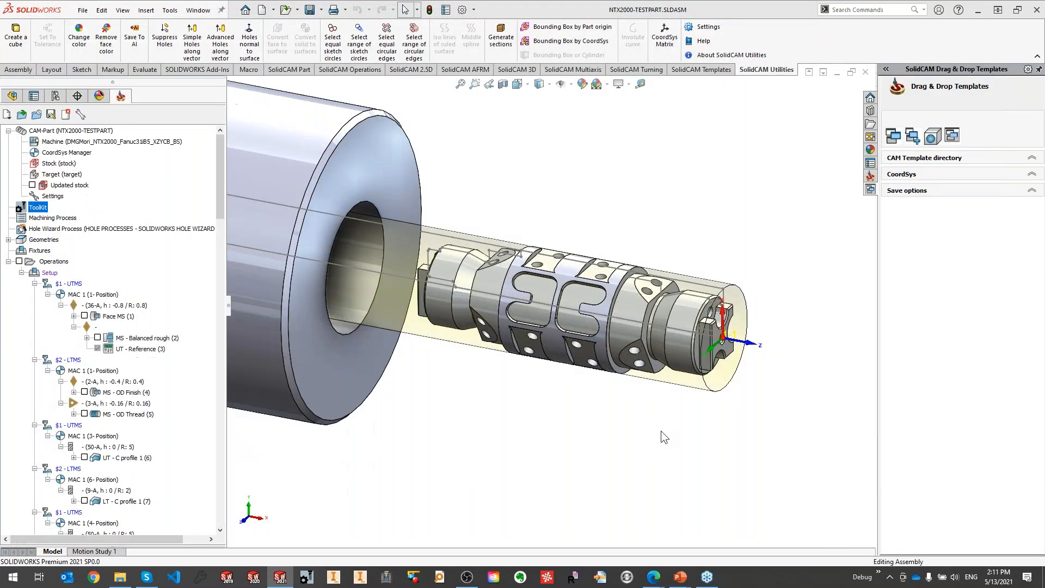
# Open the assembly "DDJBarre finition Ø35-53 cône 50" from Milling Tools and holders > Boring > ASSEMBLAGE MONTAGES.
pyautogui.click(82, 11)
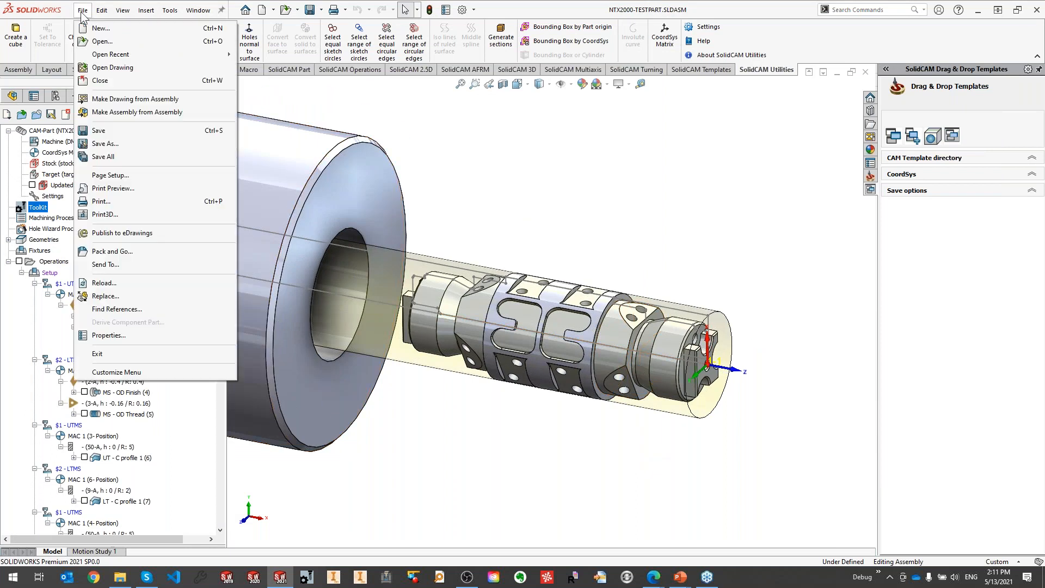
pyautogui.click(102, 41)
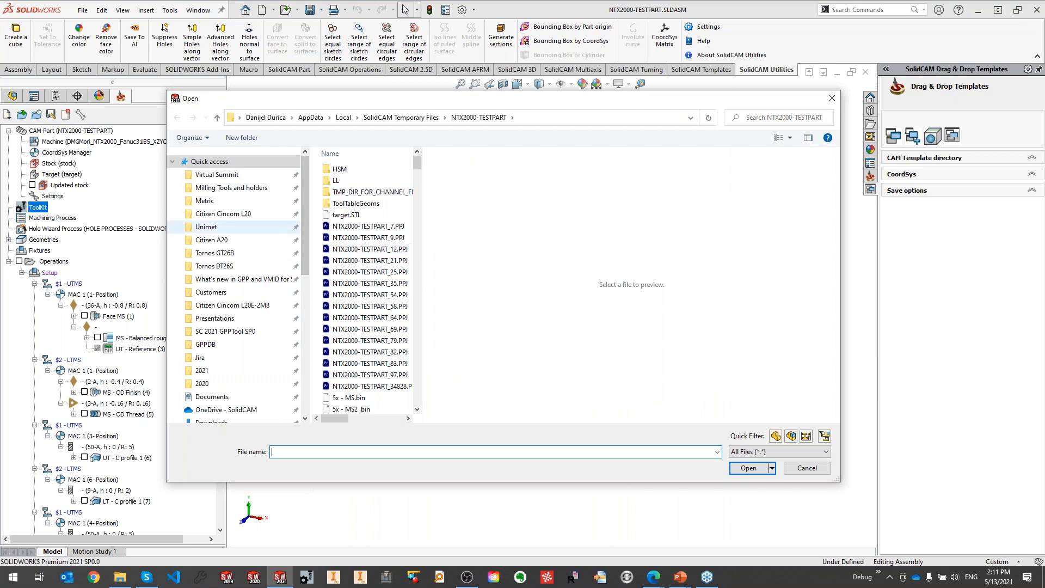
pyautogui.click(229, 189)
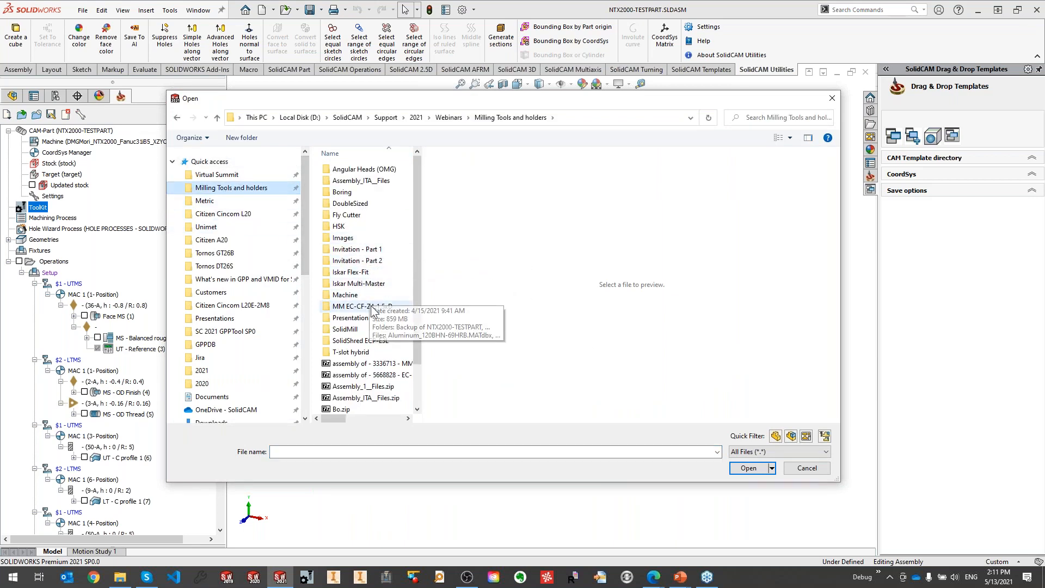
pyautogui.click(354, 217)
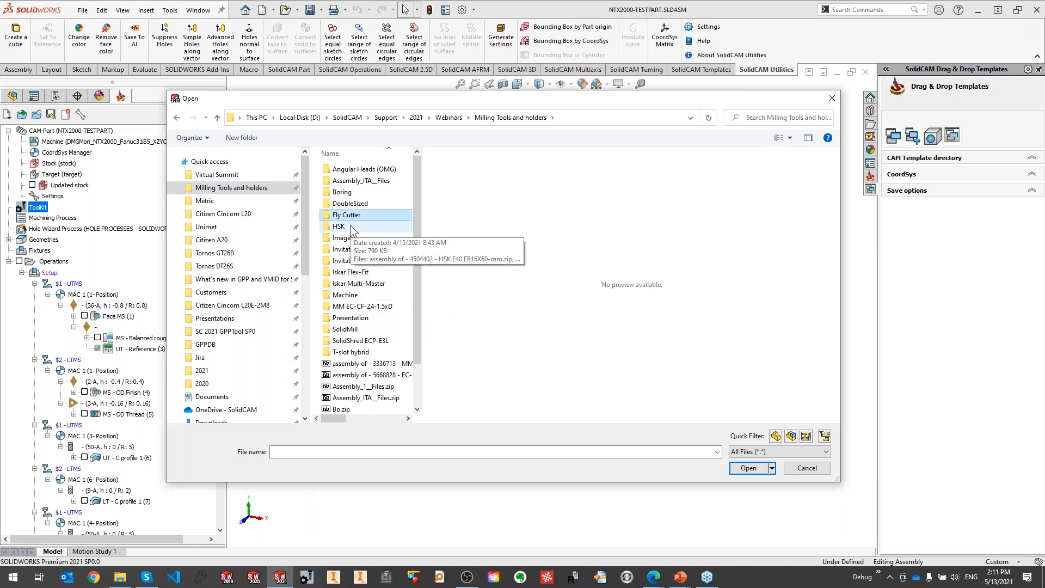
pyautogui.doubleClick(343, 192)
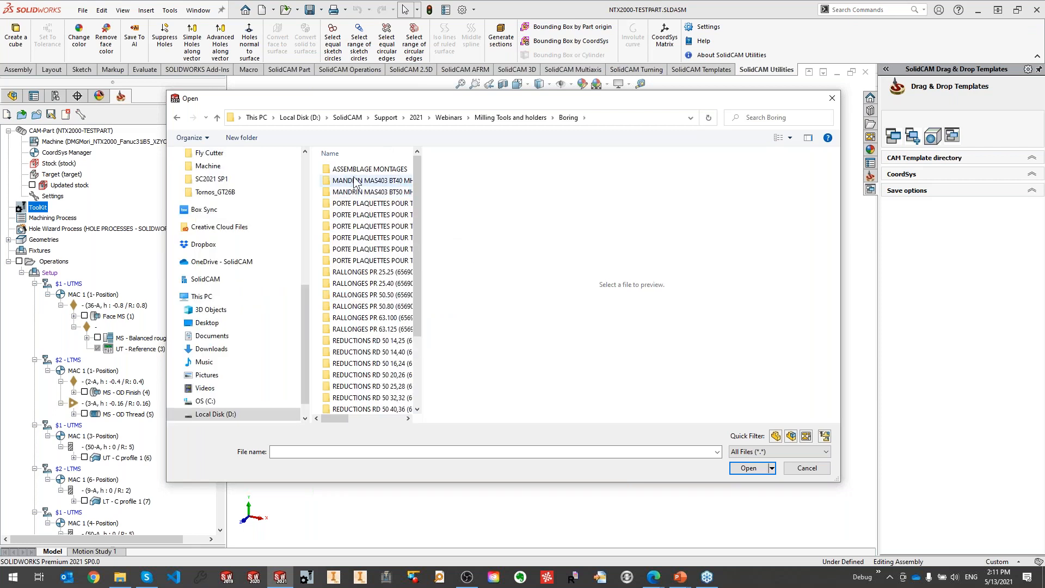
pyautogui.doubleClick(354, 169)
pyautogui.click(370, 284)
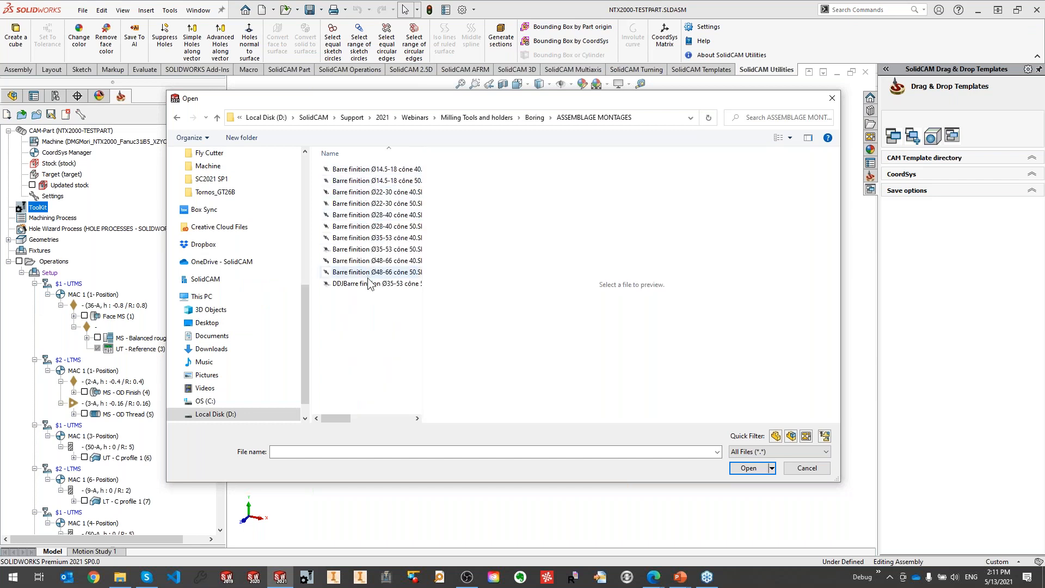
pyautogui.click(749, 468)
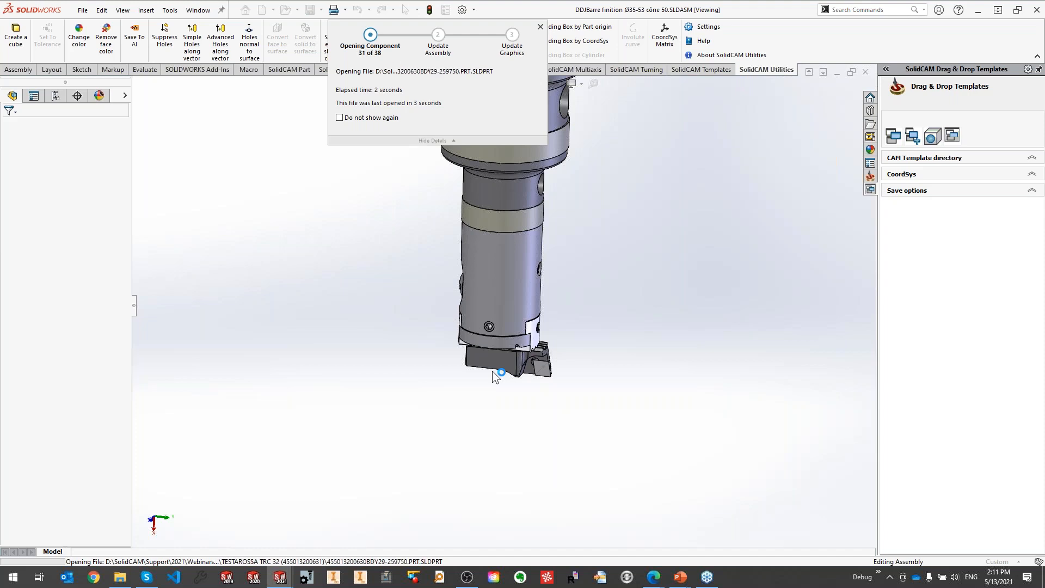
# Examine the boring bar's cutting head, its insert and Coordinate System3 up close from the side and from below.
pyautogui.scroll(-2, 504, 407)
pyautogui.middleClick(547, 341)
pyautogui.moveTo(547, 340); pyautogui.dragTo(511, 304, button='middle')
pyautogui.scroll(-2, 466, 249)
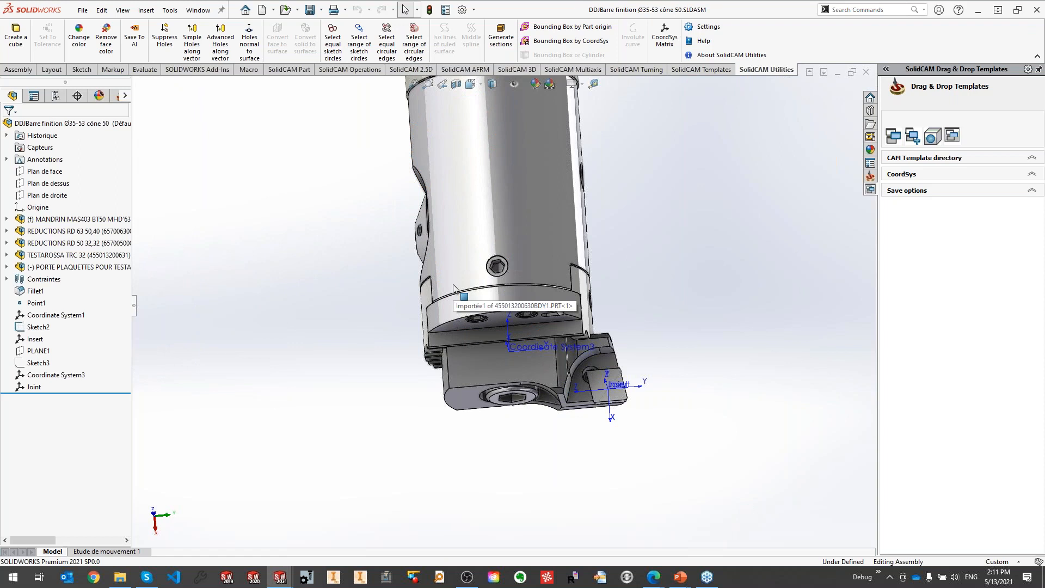
pyautogui.moveTo(503, 423); pyautogui.dragTo(596, 450)
pyautogui.moveTo(596, 451); pyautogui.dragTo(521, 430, button='middle')
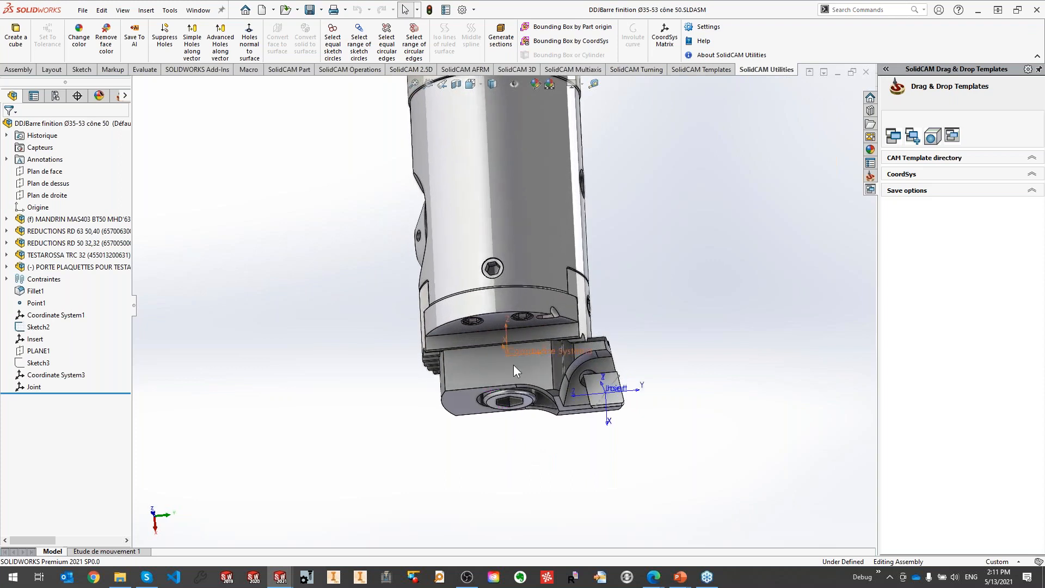
pyautogui.moveTo(509, 400); pyautogui.dragTo(544, 386, button='middle')
pyautogui.scroll(1, 545, 385)
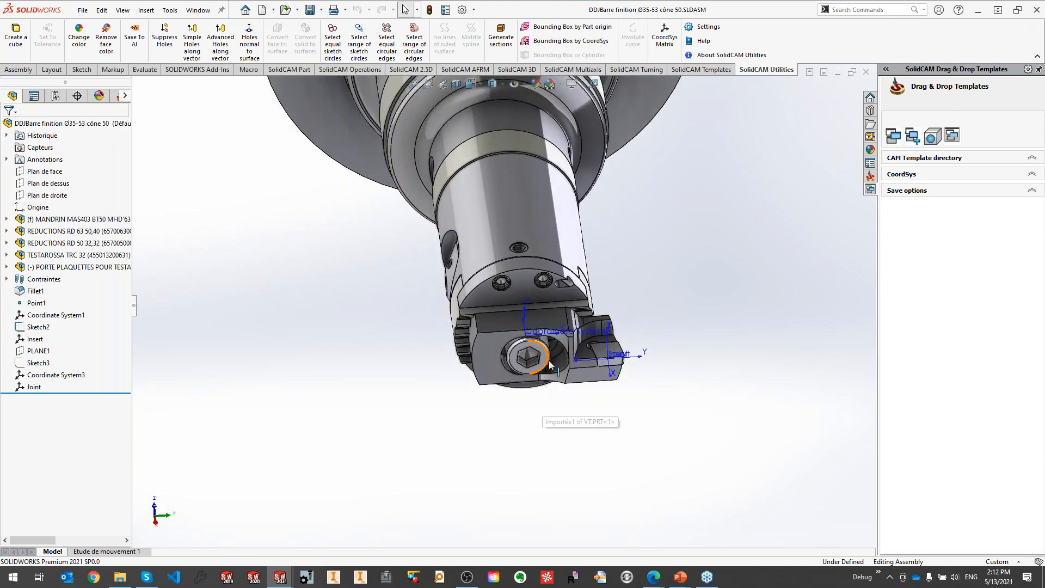
pyautogui.scroll(-2, 548, 366)
pyautogui.moveTo(543, 374); pyautogui.dragTo(546, 357, button='middle')
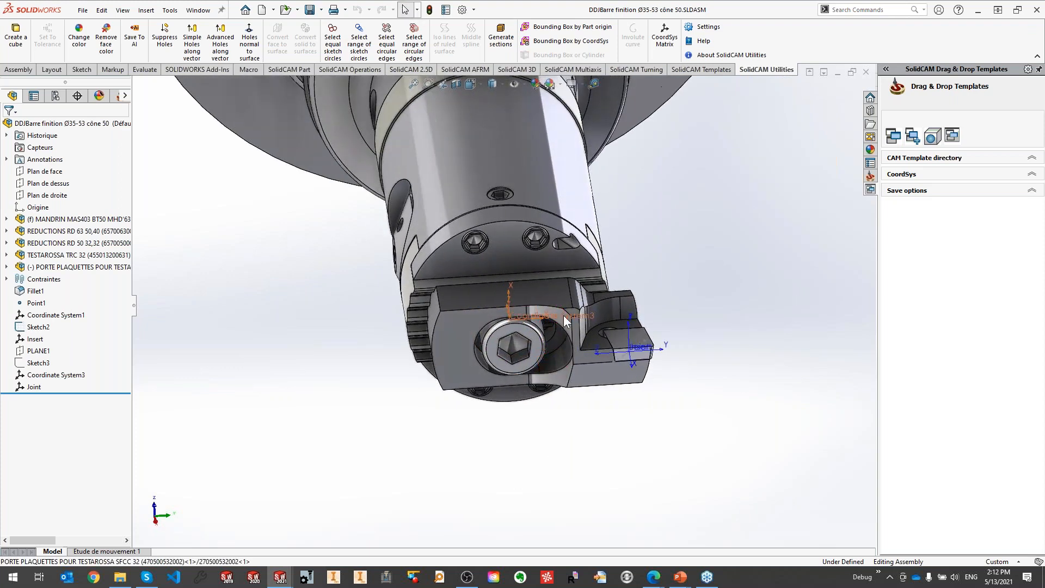
pyautogui.click(563, 298)
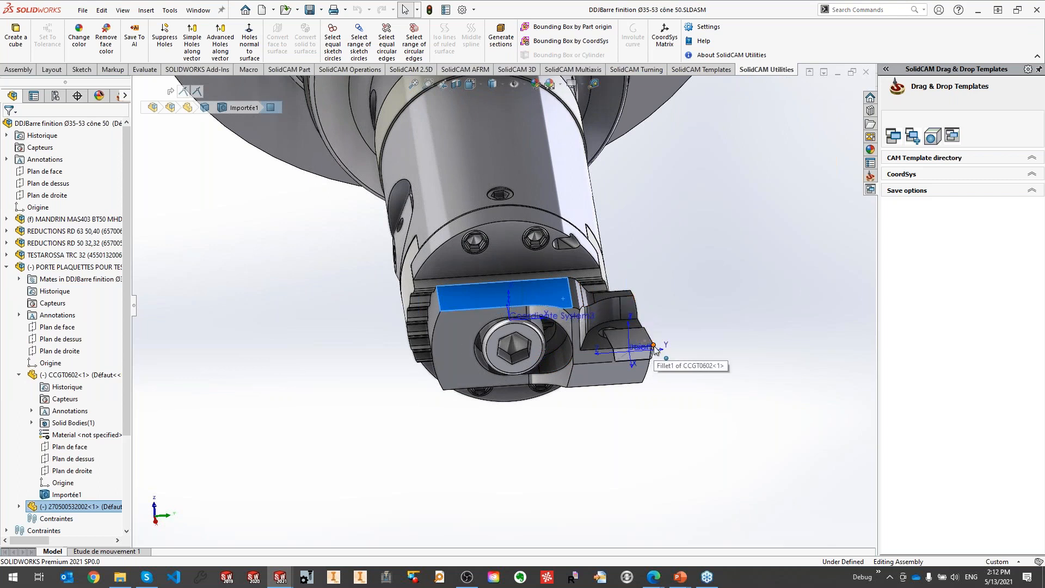
pyautogui.scroll(4, 511, 326)
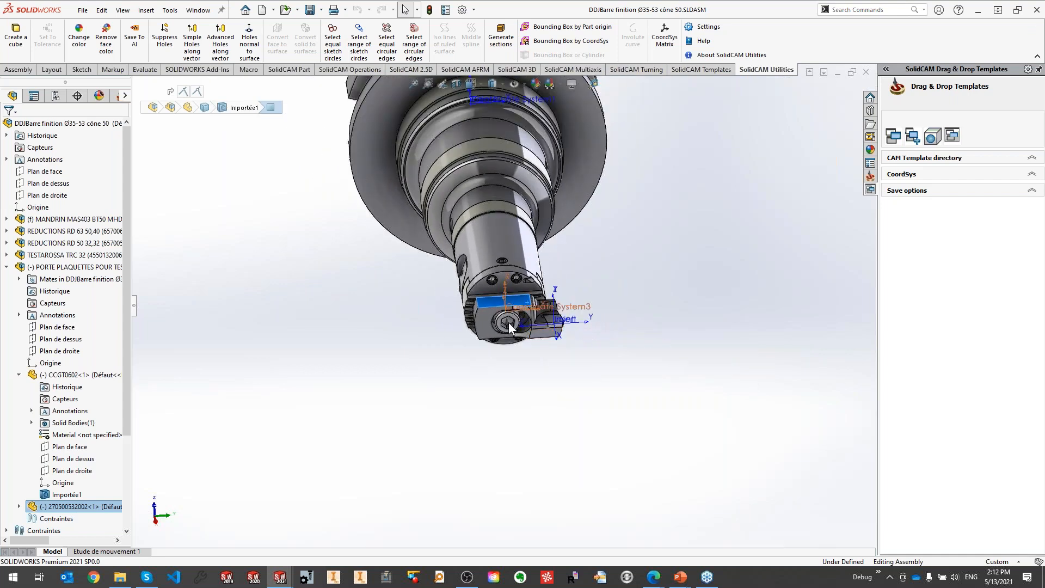
pyautogui.click(572, 474)
pyautogui.scroll(1, 627, 300)
pyautogui.moveTo(626, 305); pyautogui.dragTo(599, 397, button='middle')
pyautogui.scroll(-3, 595, 463)
pyautogui.keyDown('ctrl'); pyautogui.moveTo(595, 451); pyautogui.dragTo(632, 364, button='middle'); pyautogui.keyUp('ctrl')
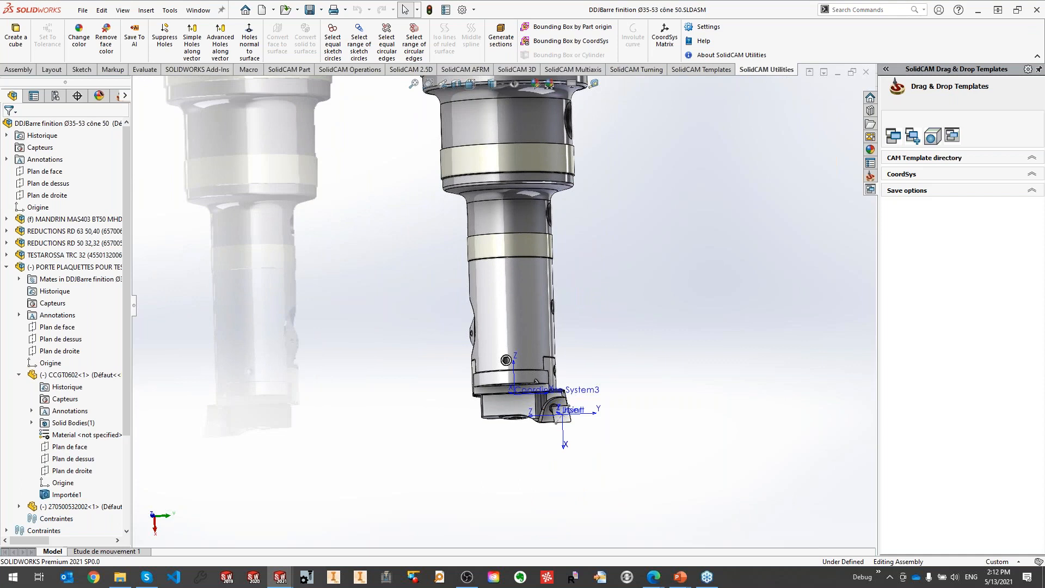
# Examine the joint between the boring bar and the insert holder, and view the tool up to its holder flange.
pyautogui.scroll(-5, 531, 435)
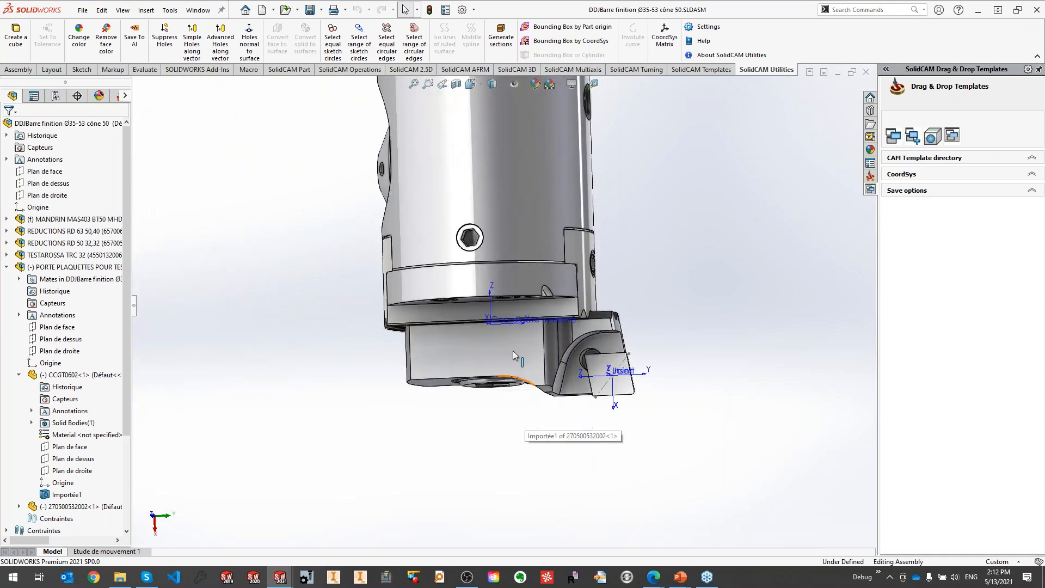
pyautogui.click(511, 327)
pyautogui.click(478, 449)
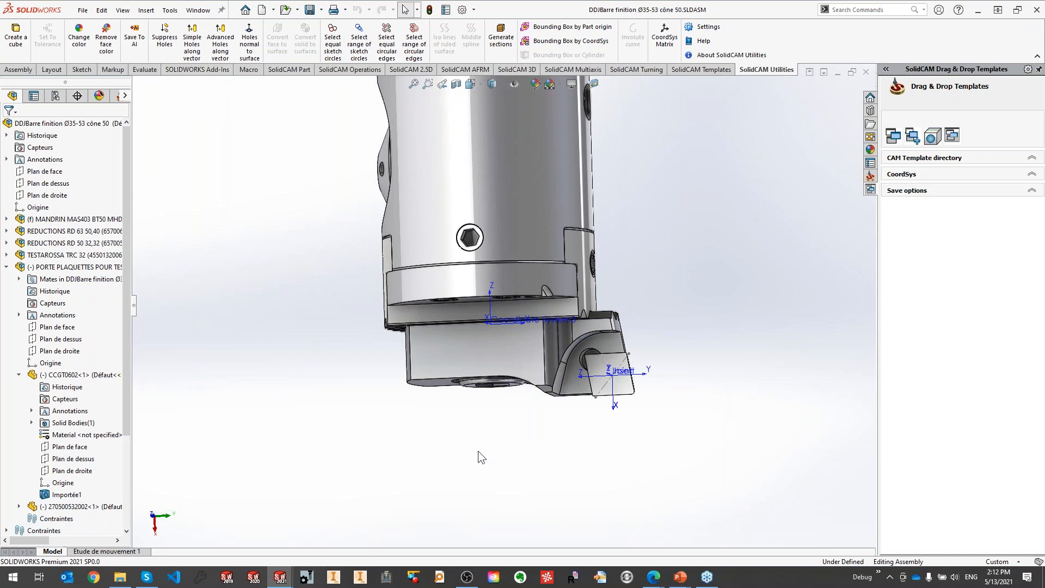
pyautogui.scroll(6, 491, 439)
pyautogui.keyDown('ctrl'); pyautogui.moveTo(539, 236); pyautogui.dragTo(540, 344, button='middle'); pyautogui.keyUp('ctrl')
pyautogui.scroll(2, 547, 363)
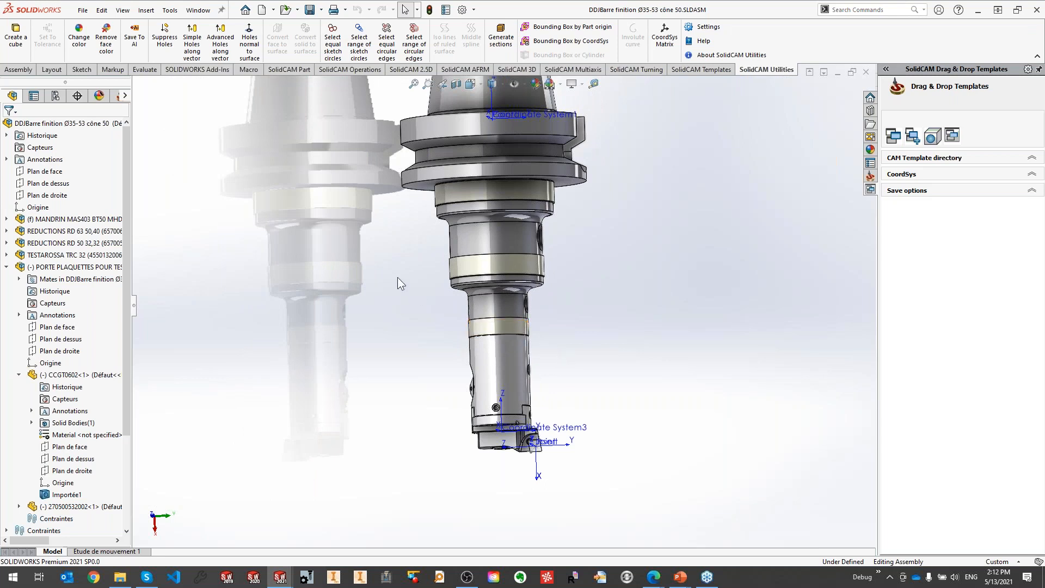
# Open the recently used part "Flycutter SEKT1204 Assy.step.SLDPRT".
pyautogui.click(81, 11)
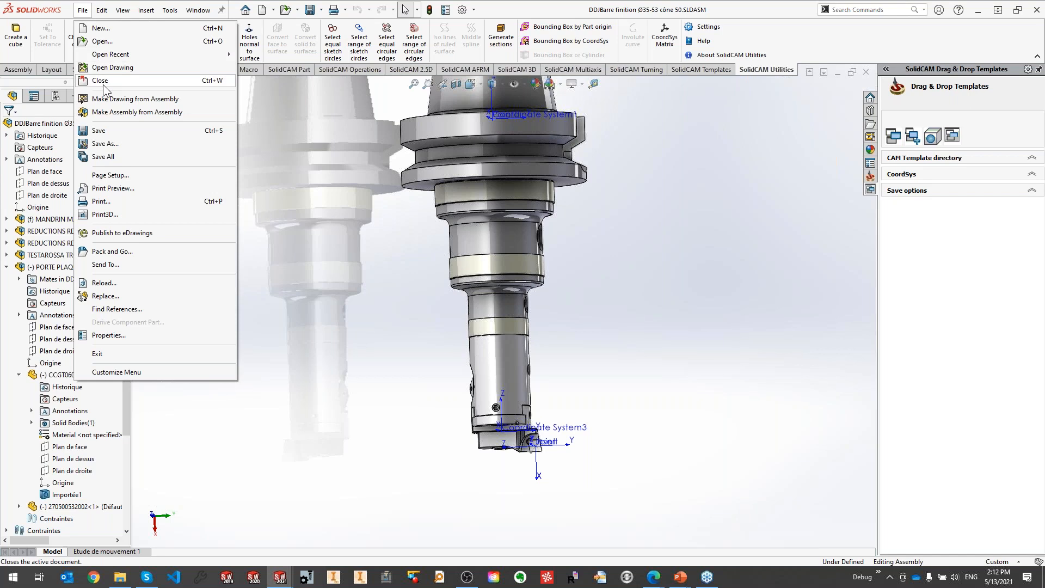
pyautogui.moveTo(114, 55)
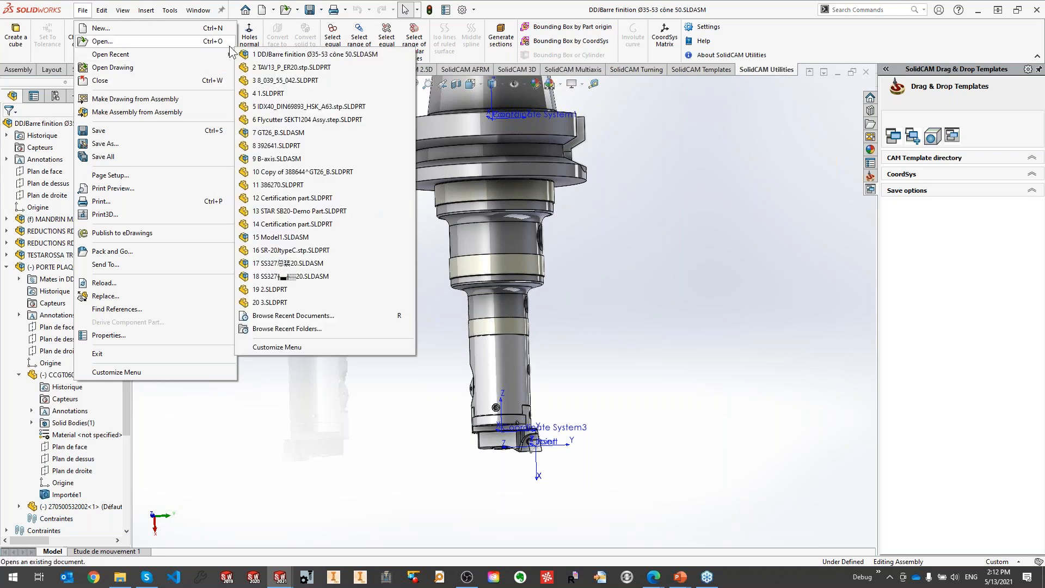
pyautogui.click(304, 119)
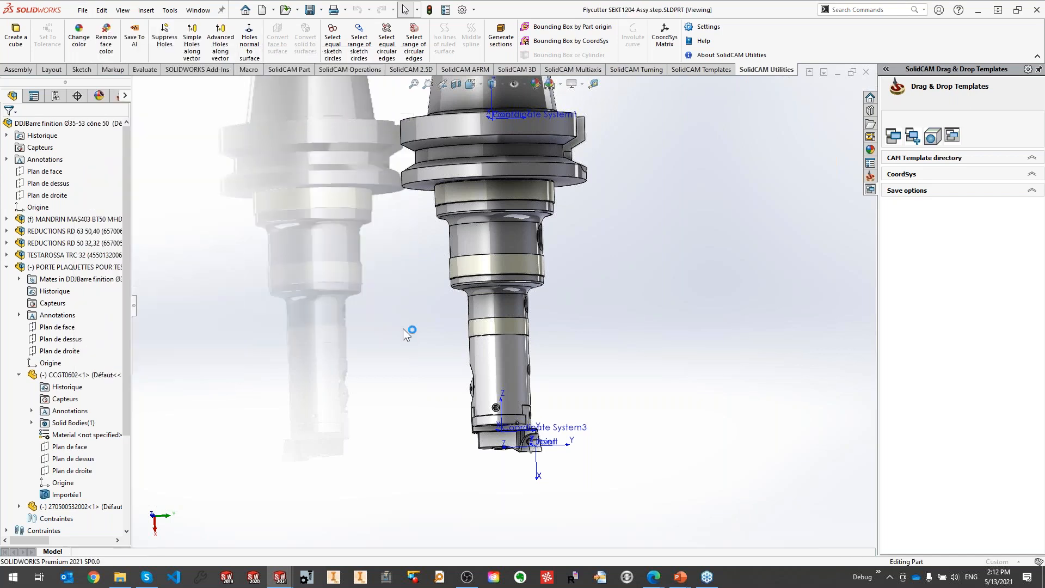
# Examine the flycutter's shank, clamping body, tool bar and square insert from several angles.
pyautogui.moveTo(542, 344)
pyautogui.mouseDown(button='middle')
pyautogui.moveTo(563, 285)
pyautogui.moveTo(508, 322)
pyautogui.moveTo(493, 320)
pyautogui.moveTo(576, 324)
pyautogui.moveTo(523, 340)
pyautogui.moveTo(533, 336)
pyautogui.mouseUp(button='middle')
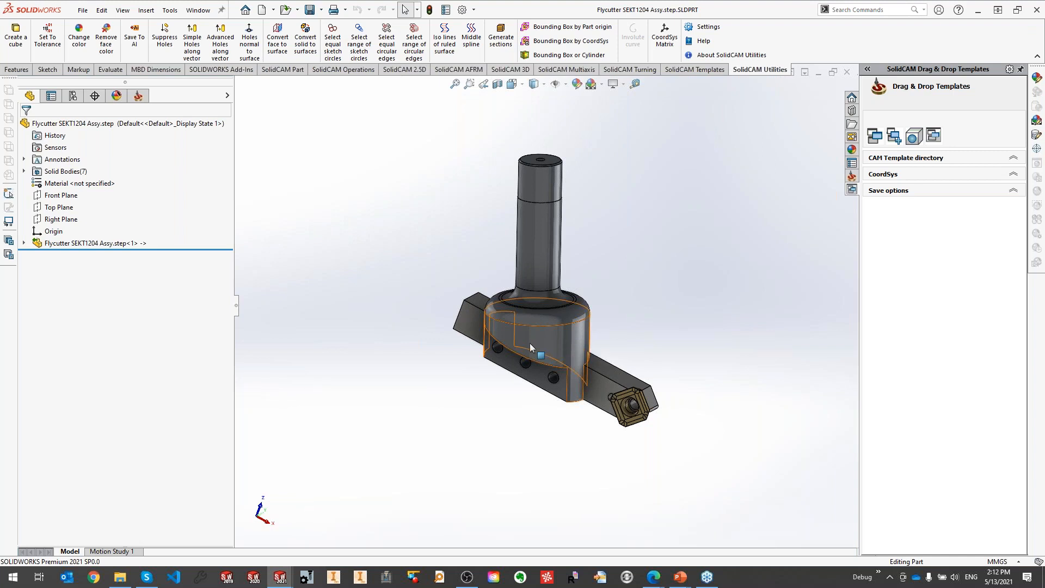
pyautogui.scroll(-3, 523, 375)
pyautogui.moveTo(525, 369)
pyautogui.mouseDown(button='middle')
pyautogui.moveTo(561, 328)
pyautogui.moveTo(534, 365)
pyautogui.mouseUp(button='middle')
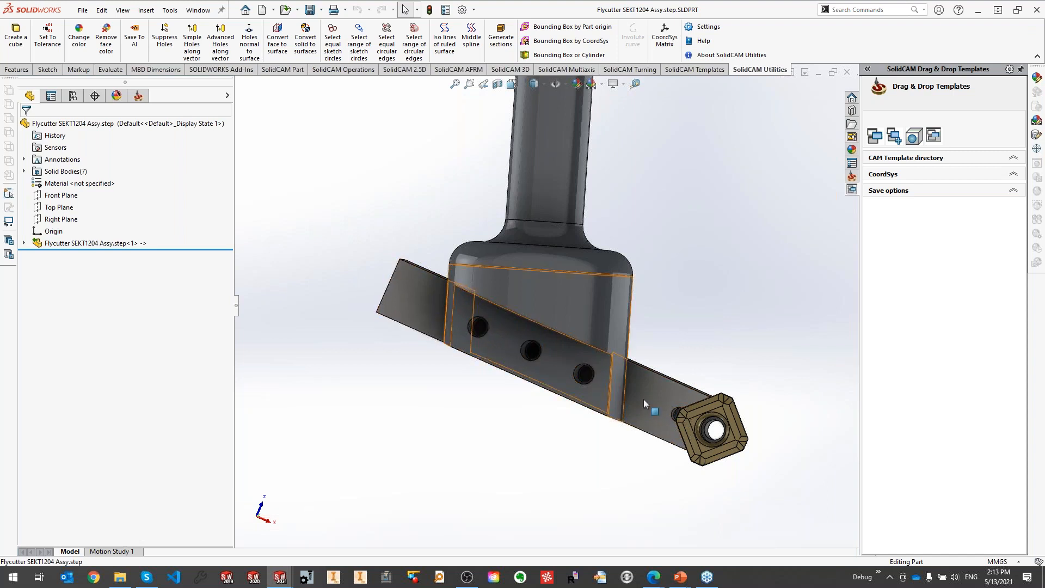
pyautogui.moveTo(521, 379); pyautogui.dragTo(565, 391, button='middle')
pyautogui.moveTo(635, 362); pyautogui.dragTo(609, 387, button='middle')
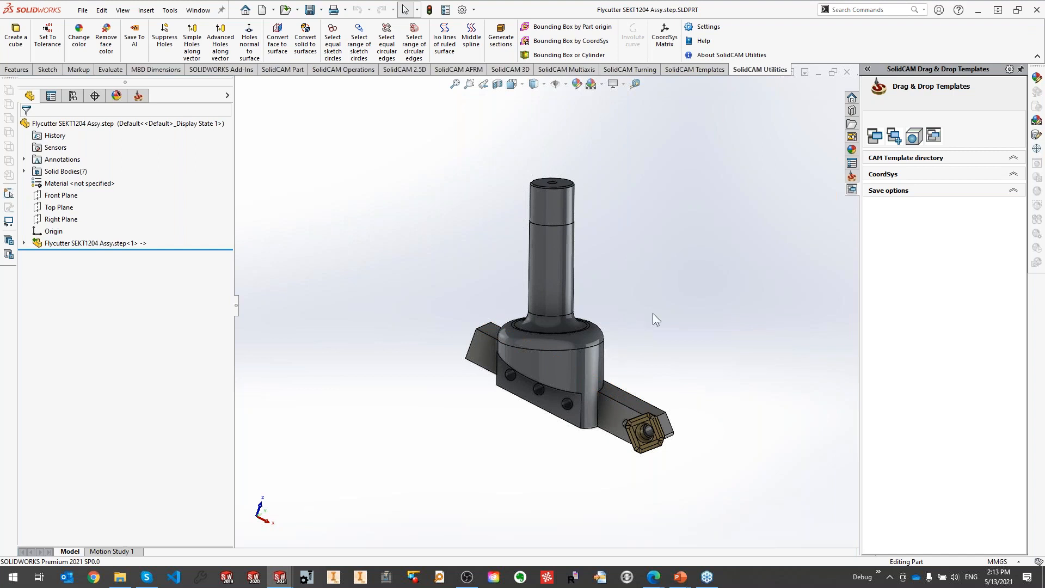
# Create a reference point at the center of the flycutter shank's top end face.
pyautogui.scroll(-1, 688, 296)
pyautogui.click(540, 162)
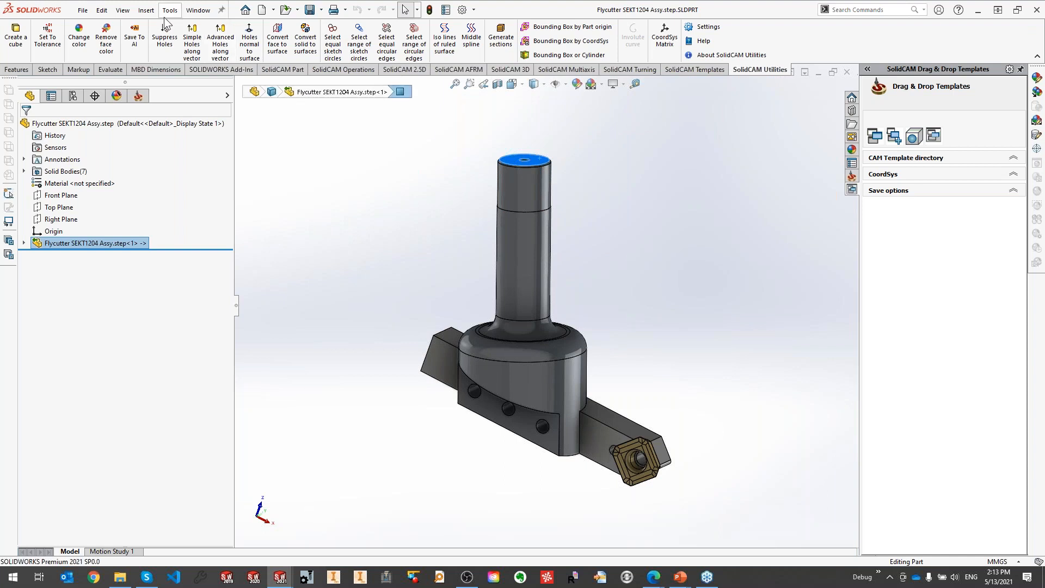
pyautogui.click(146, 9)
pyautogui.moveTo(180, 150)
pyautogui.click(272, 204)
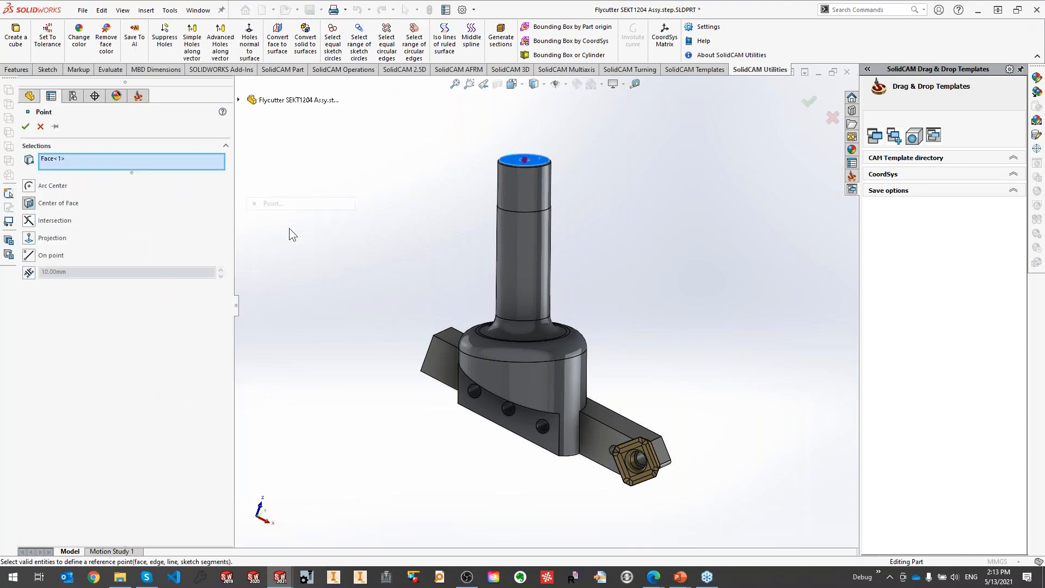
pyautogui.click(23, 126)
# Create a coordinate system at the shank's reference point with its Z axis defined by the shank's top end face.
pyautogui.click(144, 10)
pyautogui.moveTo(180, 151)
pyautogui.click(288, 191)
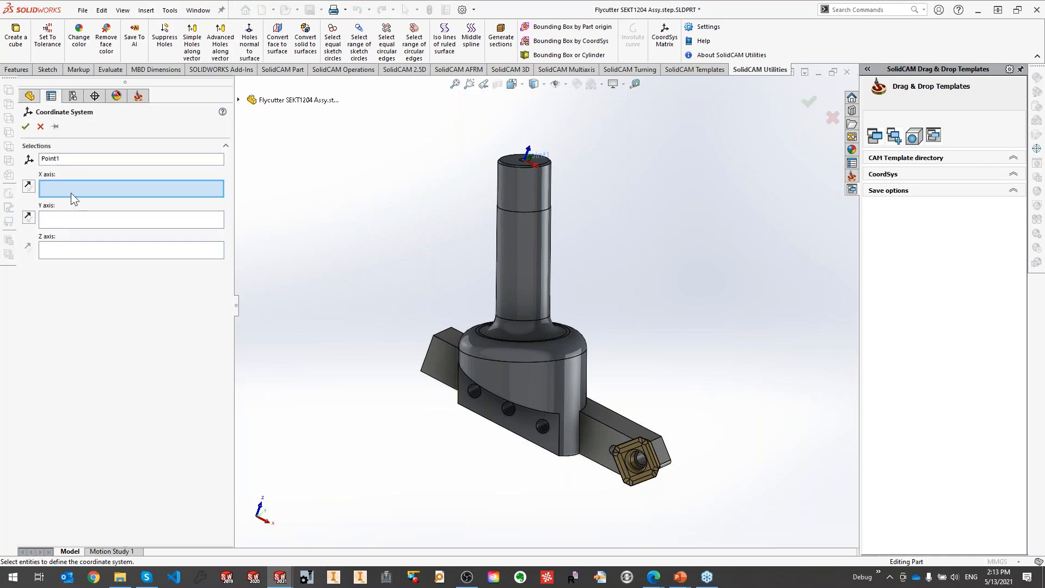
pyautogui.click(65, 254)
pyautogui.scroll(-4, 460, 163)
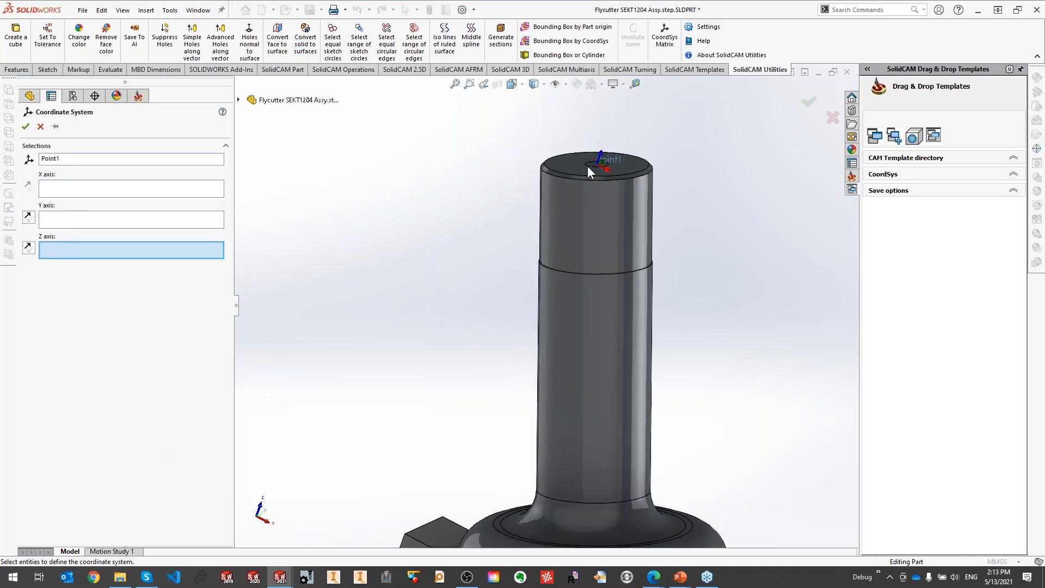
pyautogui.click(594, 169)
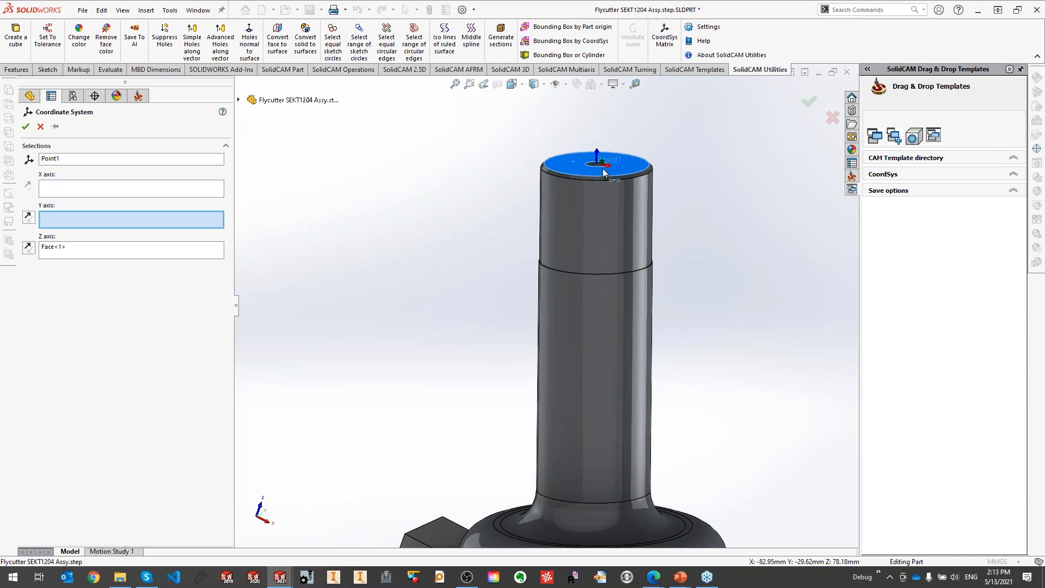
pyautogui.scroll(4, 569, 245)
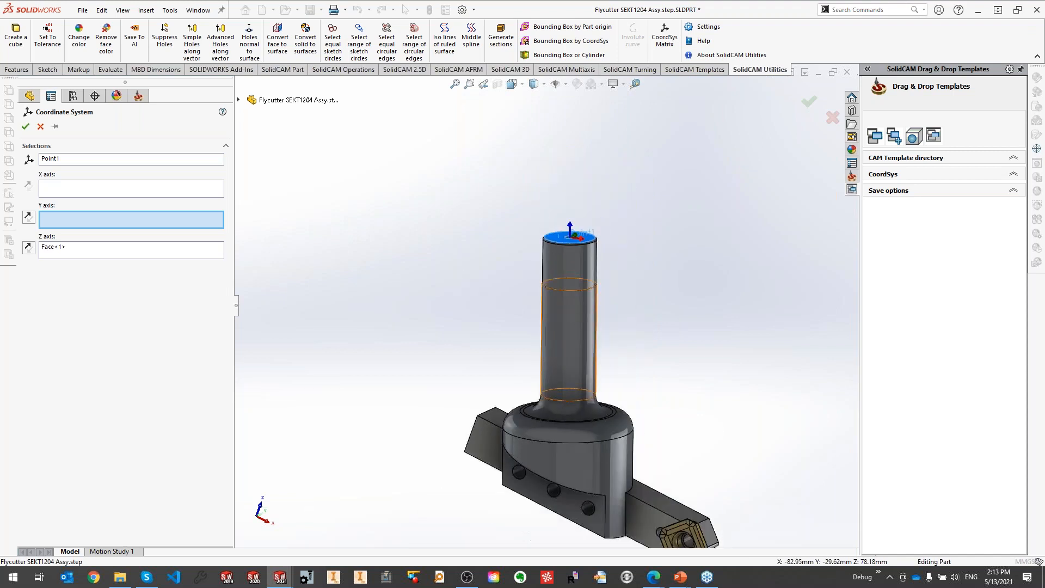
pyautogui.click(24, 127)
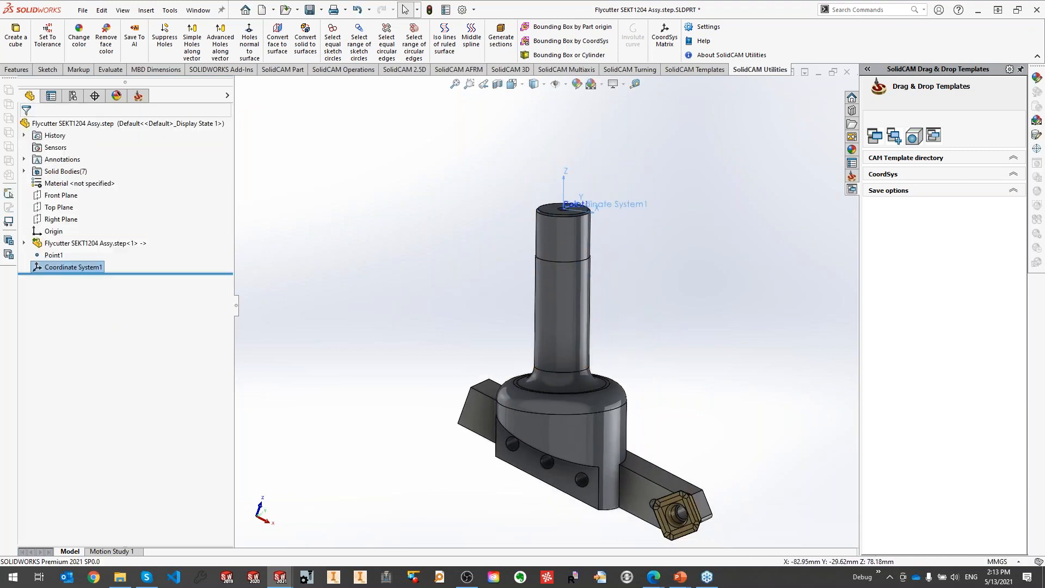
# Rename the new coordinate system as Holder.
pyautogui.click(81, 266)
pyautogui.write('Holder')
pyautogui.press('Return')
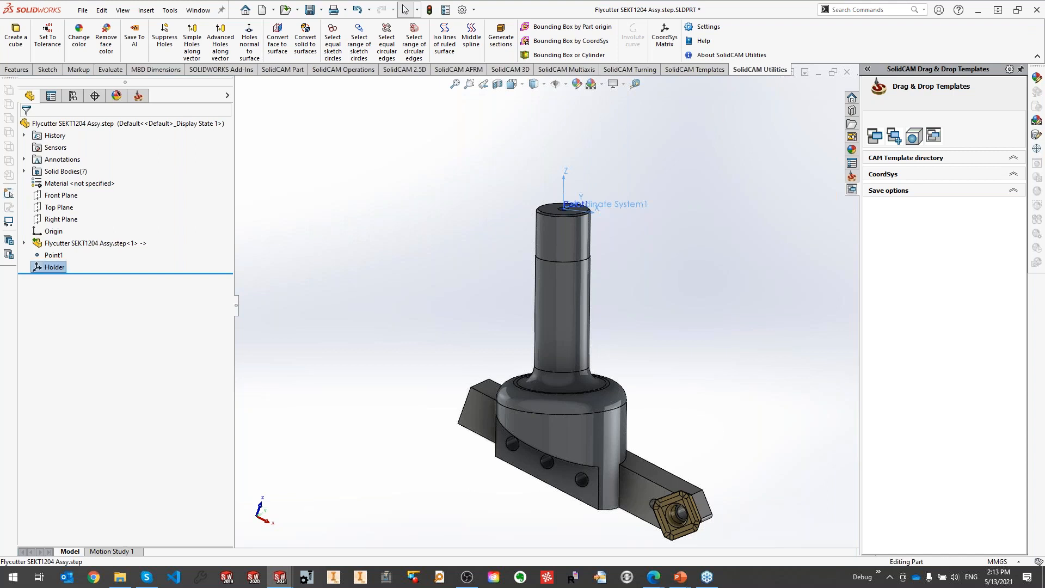
# Hide the tool bar and square insert bodies so that only the flycutter's shank and clamping body remain displayed.
pyautogui.keyDown('ctrl'); pyautogui.moveTo(526, 499); pyautogui.dragTo(485, 440, button='middle'); pyautogui.keyUp('ctrl')
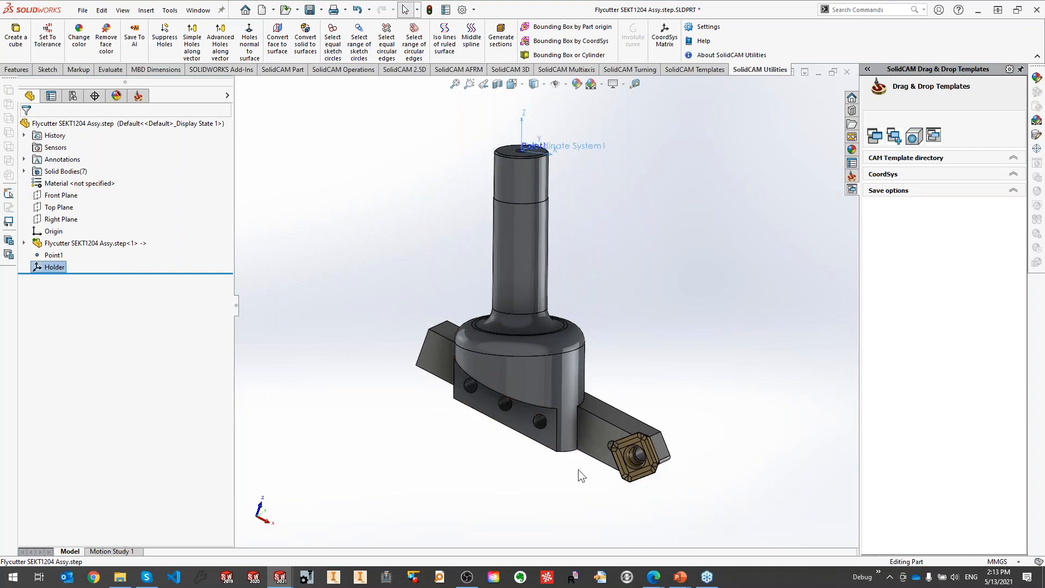
pyautogui.press('Tab')
pyautogui.press('Tab')
pyautogui.moveTo(486, 449); pyautogui.dragTo(516, 401, button='middle')
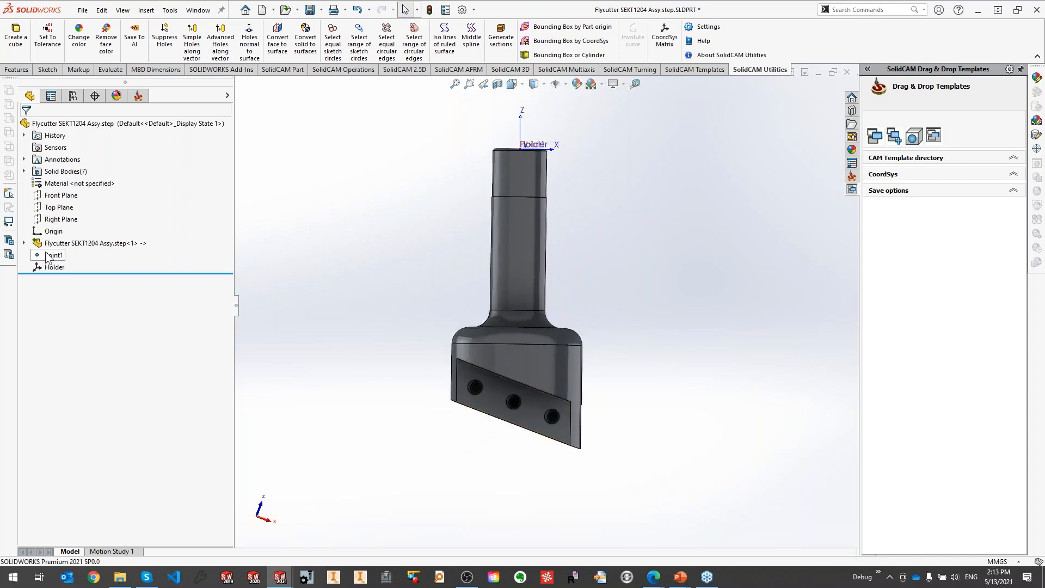
# Examine the imported part's solid body list and the angled tool bar slot on the underside of the clamping body.
pyautogui.click(24, 243)
pyautogui.click(36, 255)
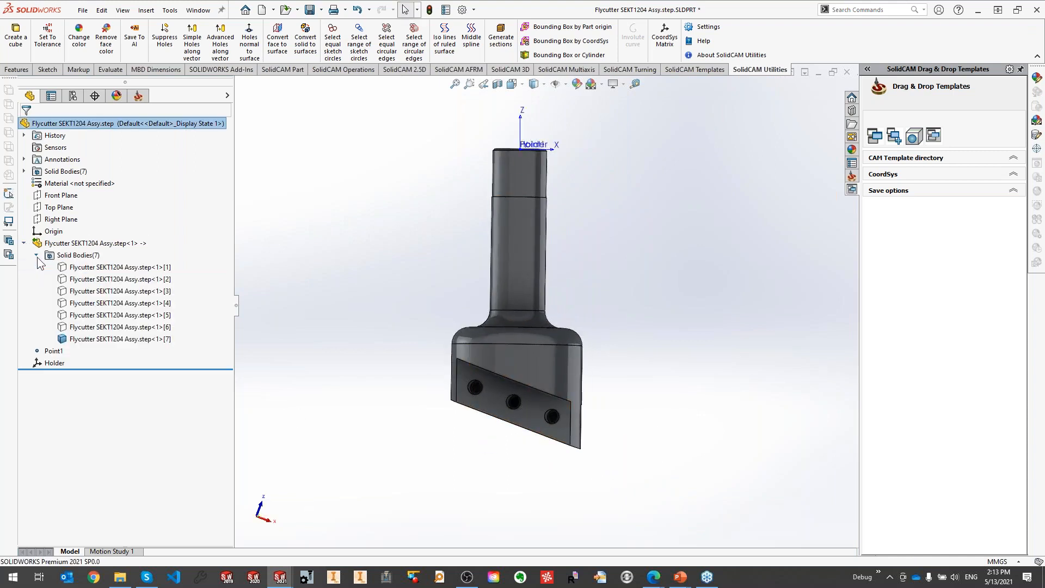
pyautogui.click(90, 339)
pyautogui.click(499, 499)
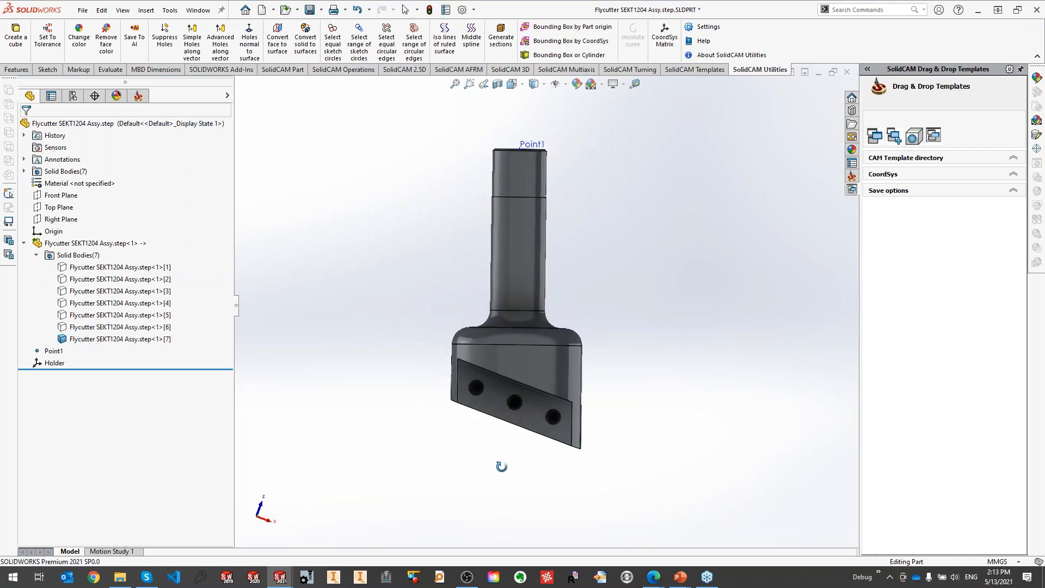
pyautogui.scroll(-2, 503, 473)
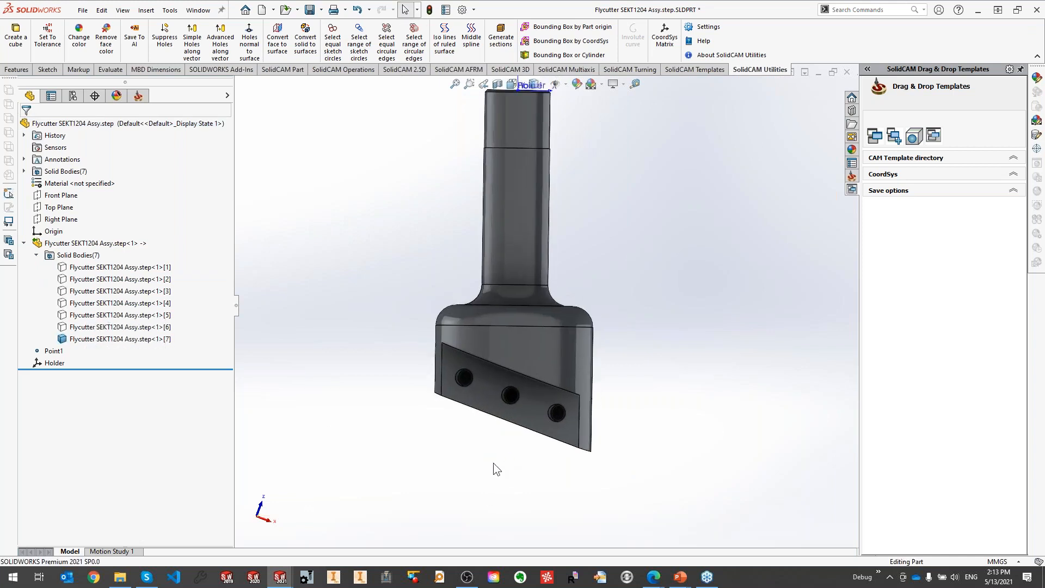
pyautogui.moveTo(456, 460); pyautogui.dragTo(485, 389, button='middle')
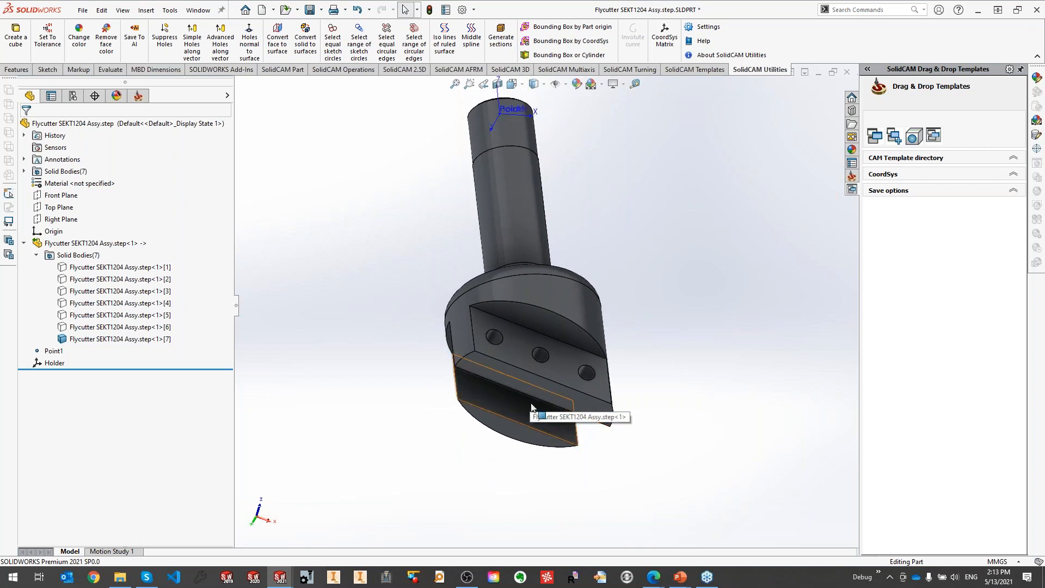
pyautogui.moveTo(539, 388); pyautogui.dragTo(520, 336, button='middle')
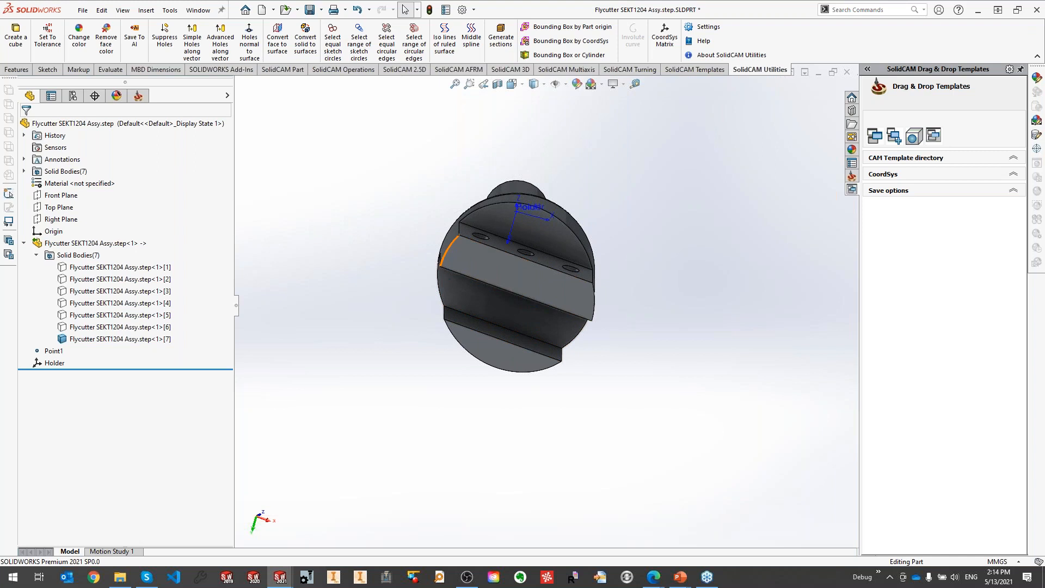
# Start a sketch on the slot's inner face containing the screw holes and view it face-on.
pyautogui.moveTo(470, 269); pyautogui.dragTo(388, 261, button='middle')
pyautogui.click(388, 260)
pyautogui.click(436, 229)
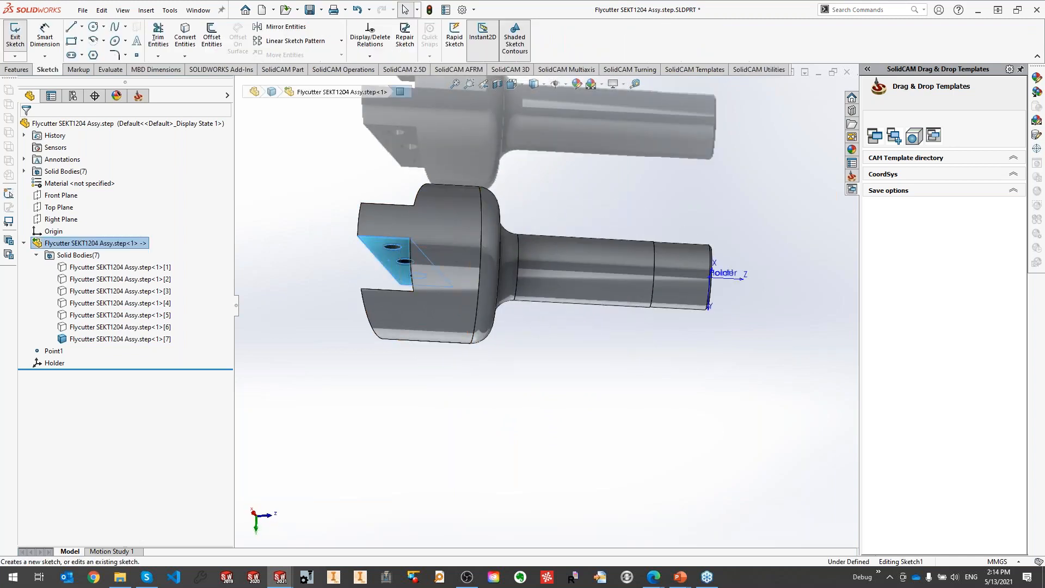
pyautogui.press('space')
pyautogui.click(404, 390)
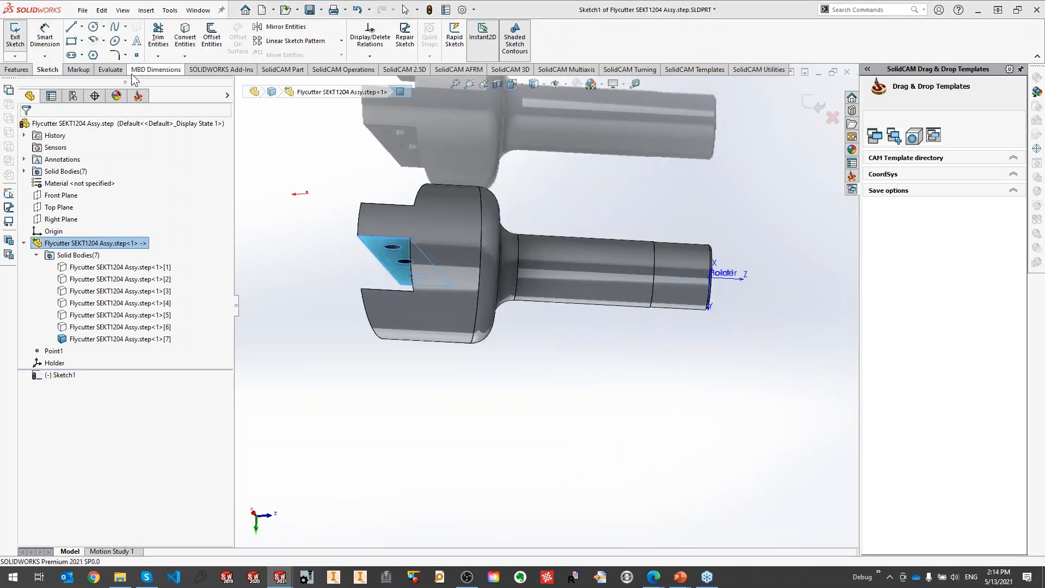
# Sketch a construction line from the shank's reference point through and past the clamping body, parallel to the shank's silhouette edge.
pyautogui.keyDown('ctrl'); pyautogui.moveTo(578, 290); pyautogui.dragTo(555, 341, button='middle'); pyautogui.keyUp('ctrl')
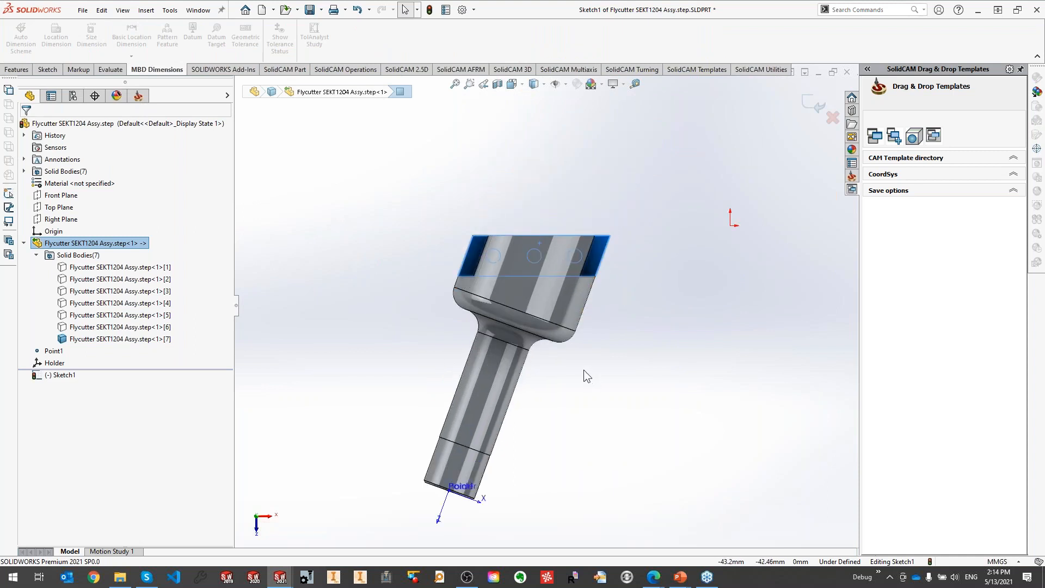
pyautogui.click(47, 69)
pyautogui.press('l')
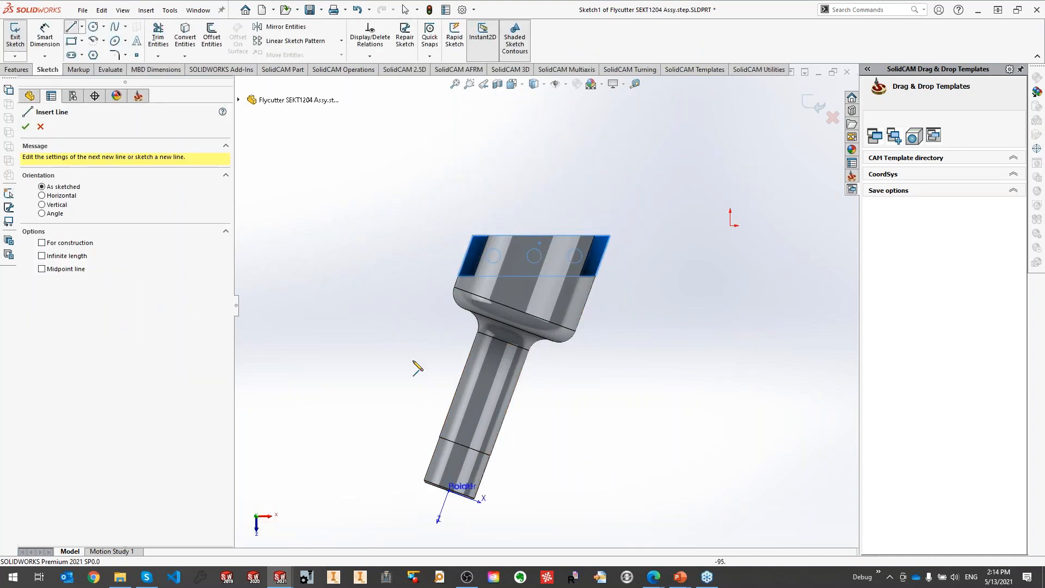
pyautogui.click(449, 491)
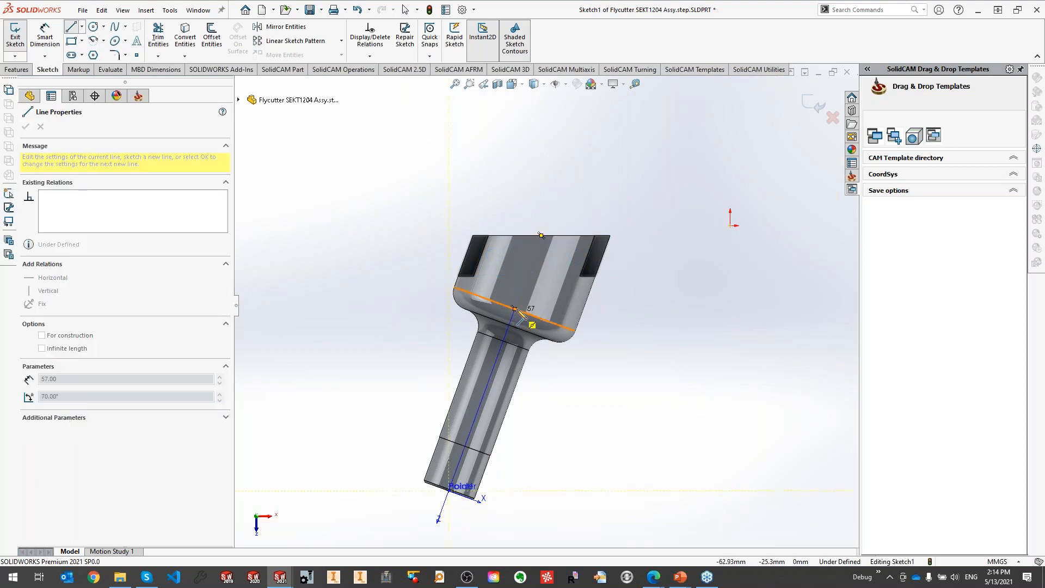
pyautogui.click(559, 190)
pyautogui.press('Escape')
pyautogui.keyDown('ctrl'); pyautogui.click(512, 400); pyautogui.keyUp('ctrl')
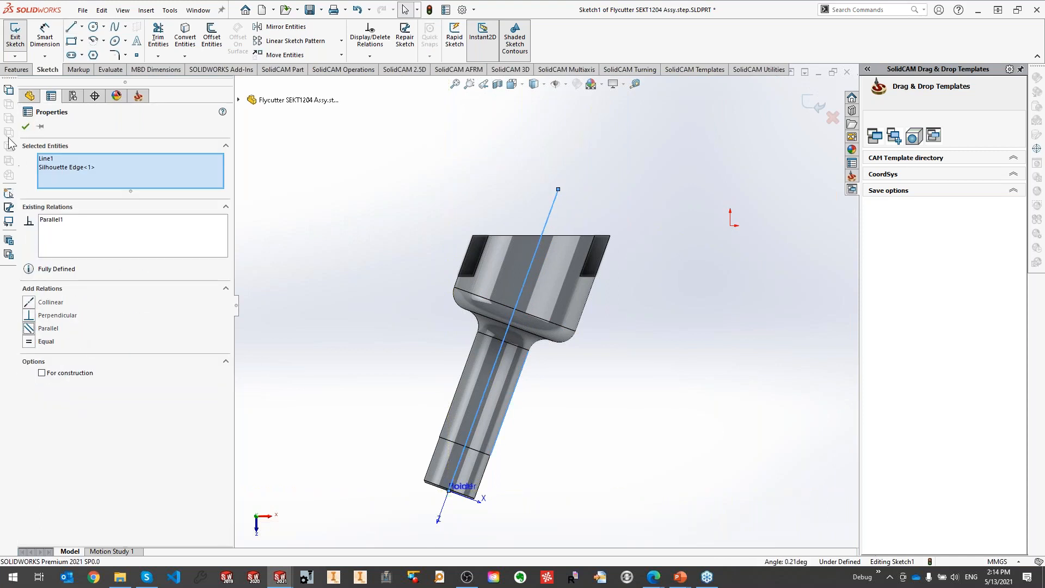
pyautogui.click(607, 175)
# Convert the slot's slanted lower edge into a construction line in the sketch and close the sketch.
pyautogui.moveTo(676, 313); pyautogui.dragTo(604, 294, button='middle')
pyautogui.moveTo(663, 174); pyautogui.dragTo(362, 501, button='middle')
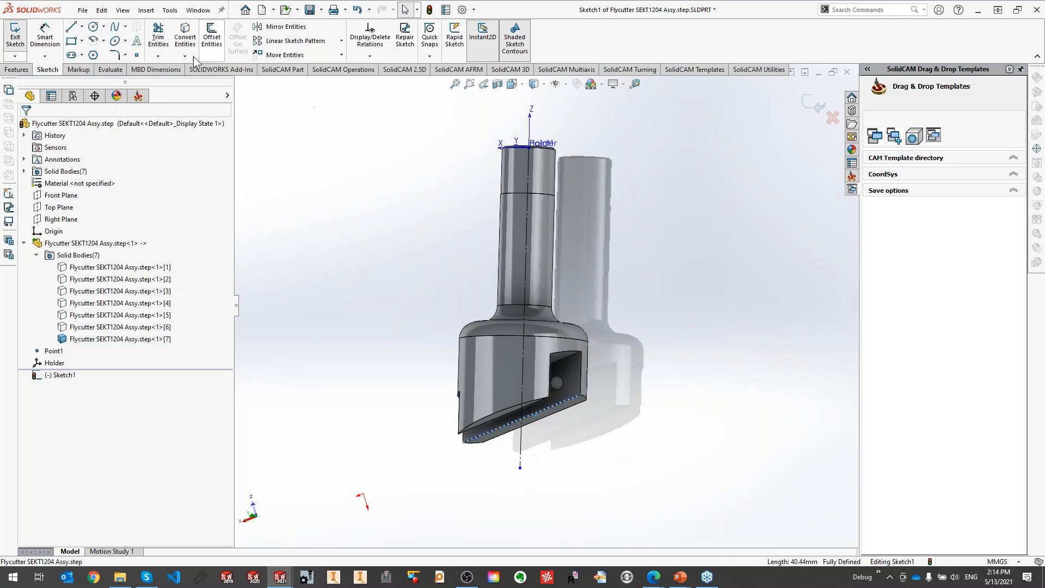
pyautogui.click(546, 409)
pyautogui.click(610, 439)
pyautogui.moveTo(547, 382); pyautogui.dragTo(566, 376, button='middle')
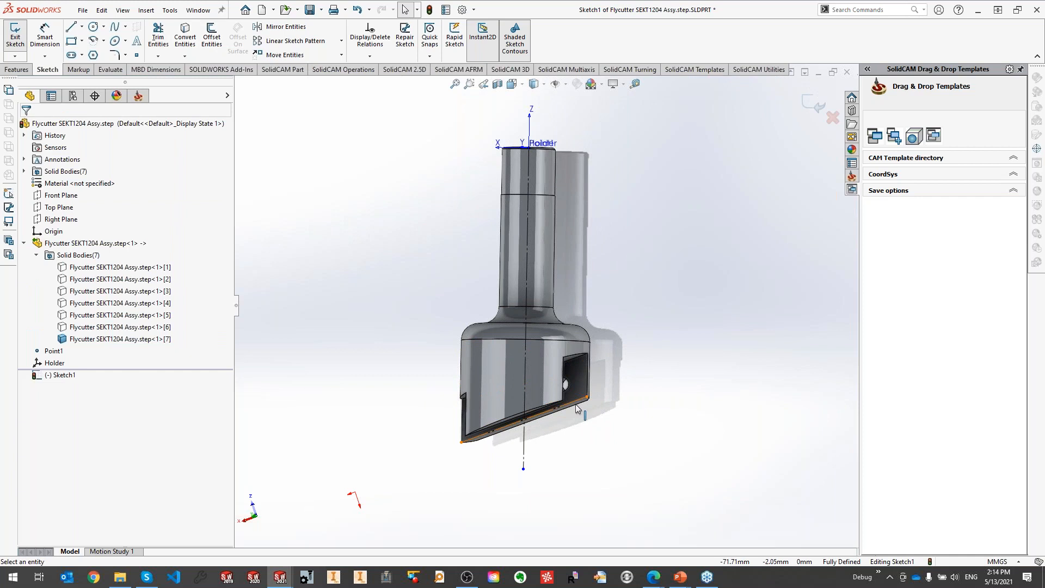
pyautogui.scroll(-2, 528, 429)
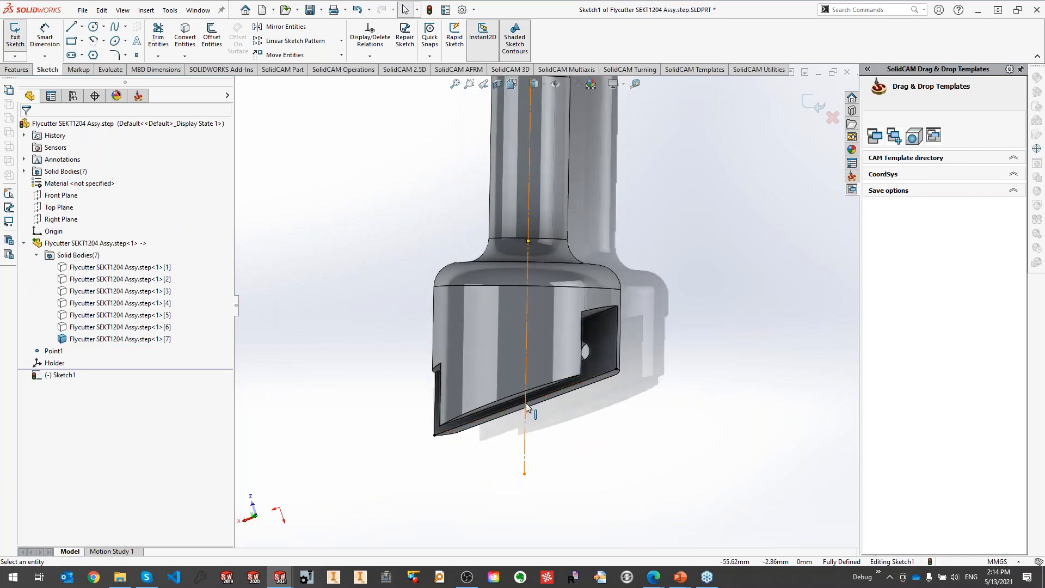
pyautogui.moveTo(525, 406); pyautogui.dragTo(521, 412, button='middle')
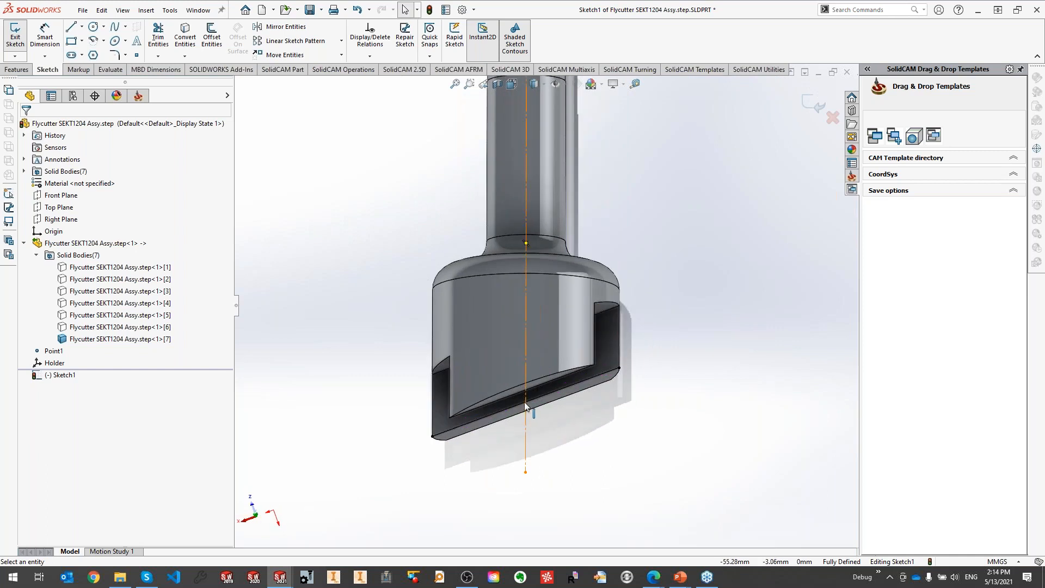
pyautogui.click(149, 12)
pyautogui.click(643, 428)
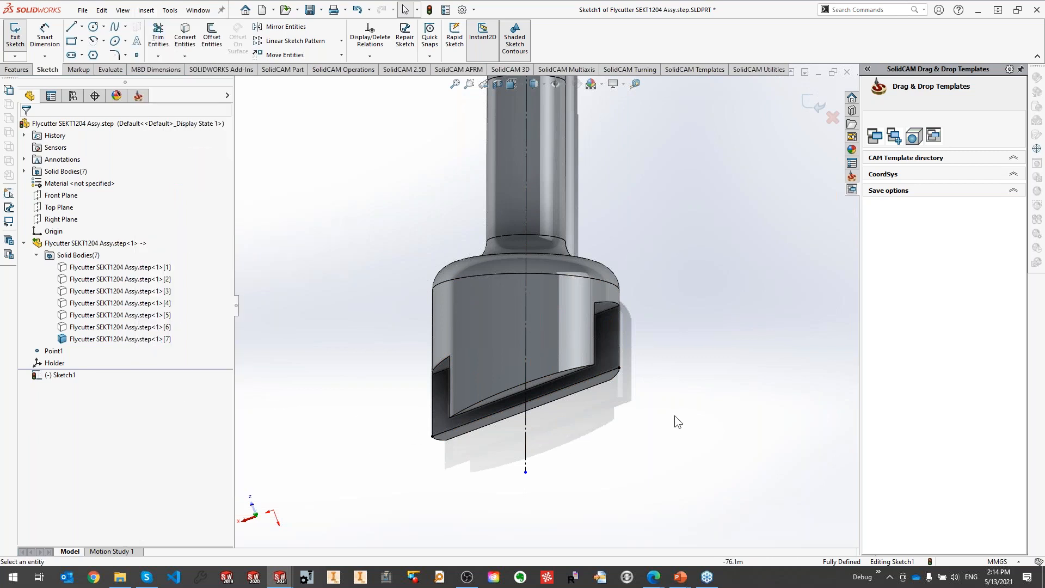
pyautogui.click(806, 106)
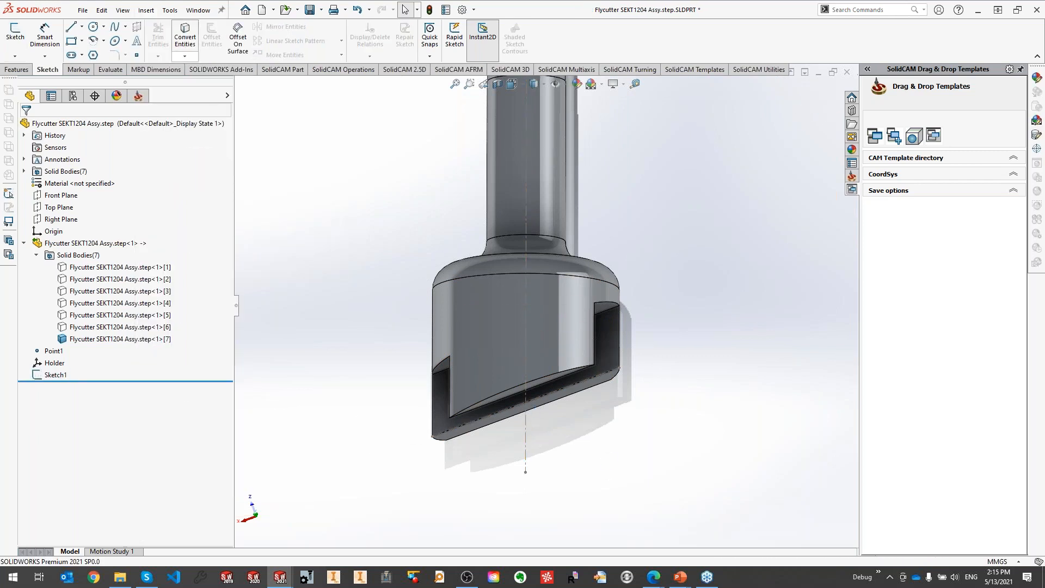
# Reopen Sketch1, add a point where the shank's centreline meets the slanted edge line, and close the sketch.
pyautogui.click(55, 374)
pyautogui.click(51, 345)
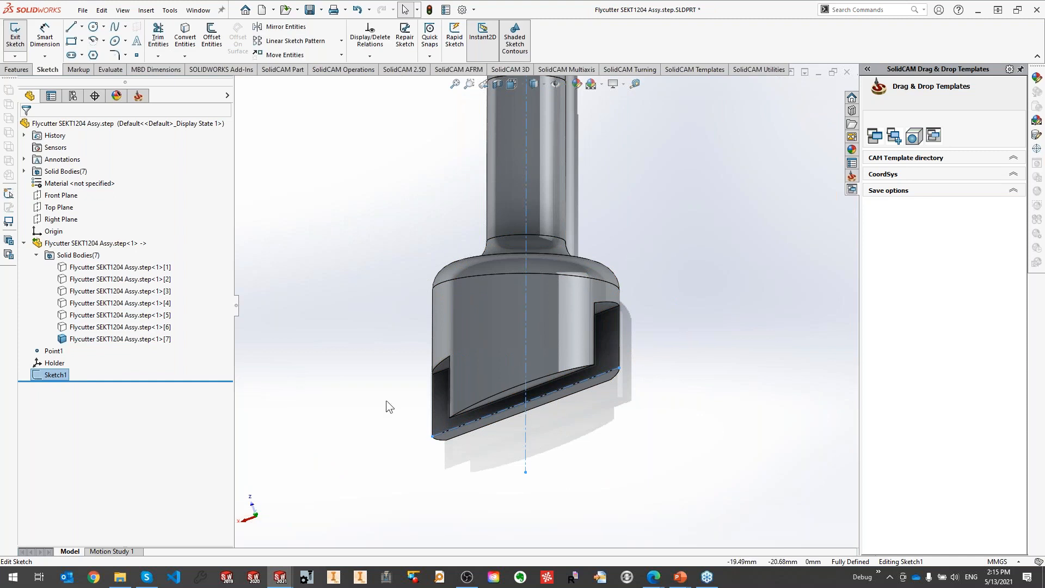
pyautogui.click(137, 55)
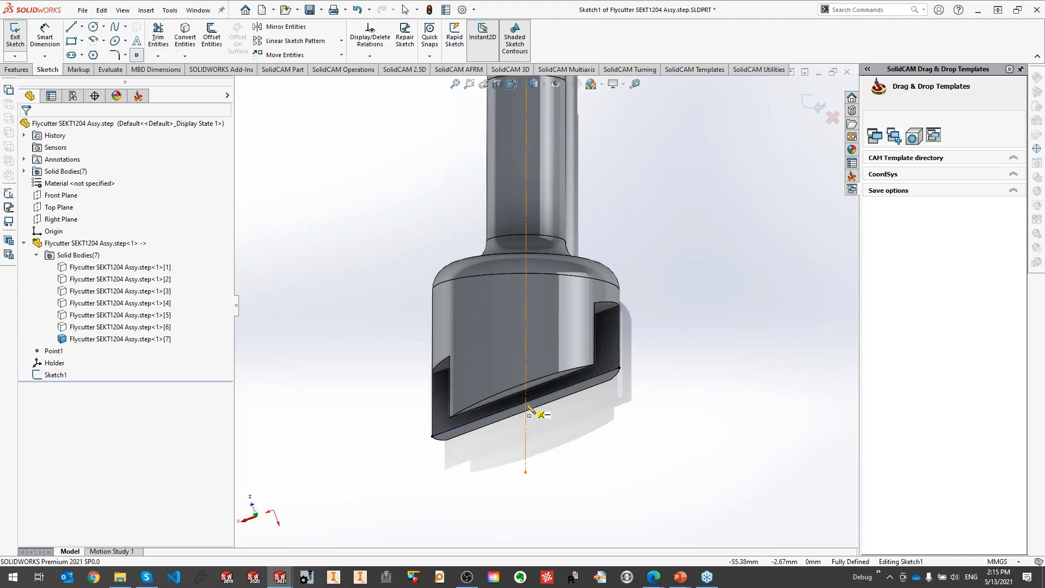
pyautogui.click(526, 402)
pyautogui.click(814, 104)
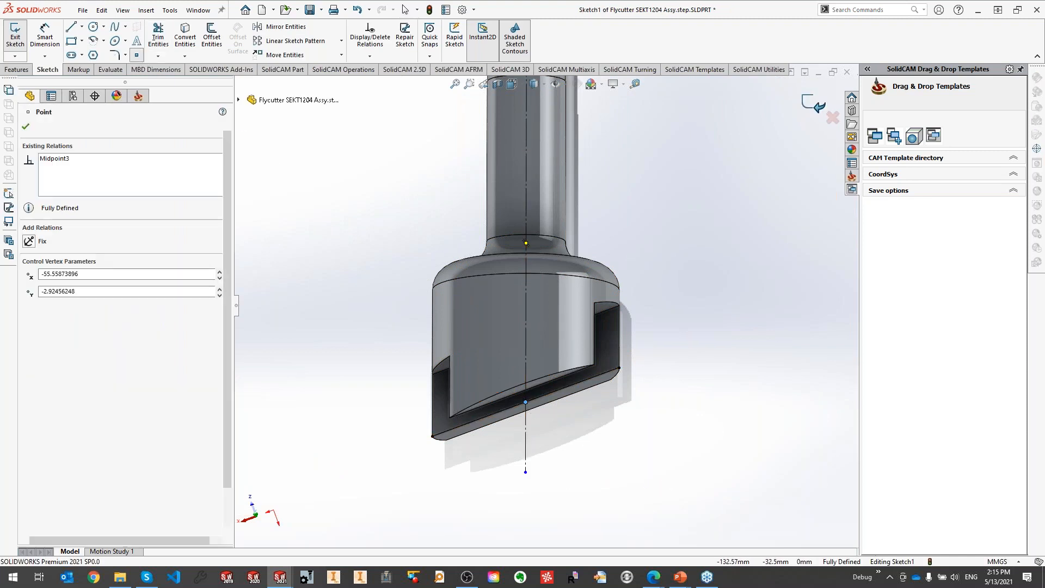
# Create a coordinate system at the sketch's intersection point with its Z axis along the slot's slanted lower edge.
pyautogui.click(146, 10)
pyautogui.moveTo(181, 151)
pyautogui.click(294, 192)
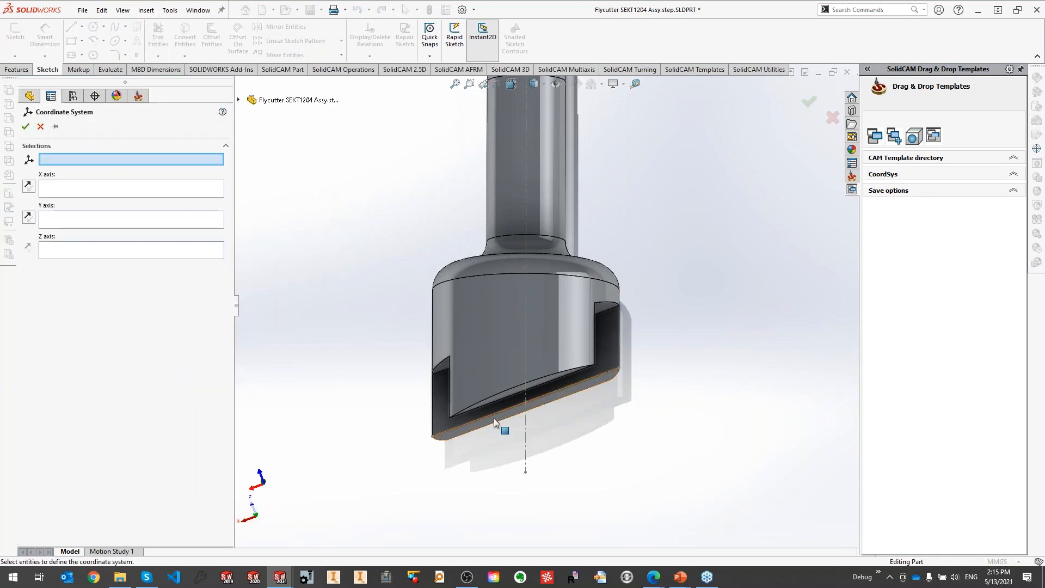
pyautogui.click(527, 402)
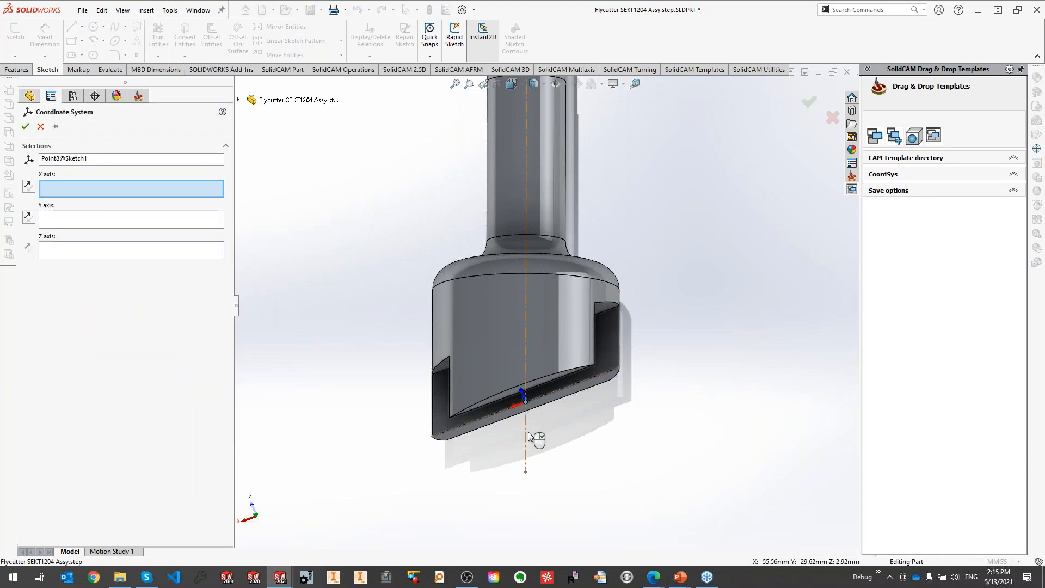
pyautogui.moveTo(543, 320)
pyautogui.mouseDown(button='middle')
pyautogui.moveTo(537, 366)
pyautogui.moveTo(625, 350)
pyautogui.moveTo(556, 337)
pyautogui.mouseUp(button='middle')
pyautogui.click(79, 252)
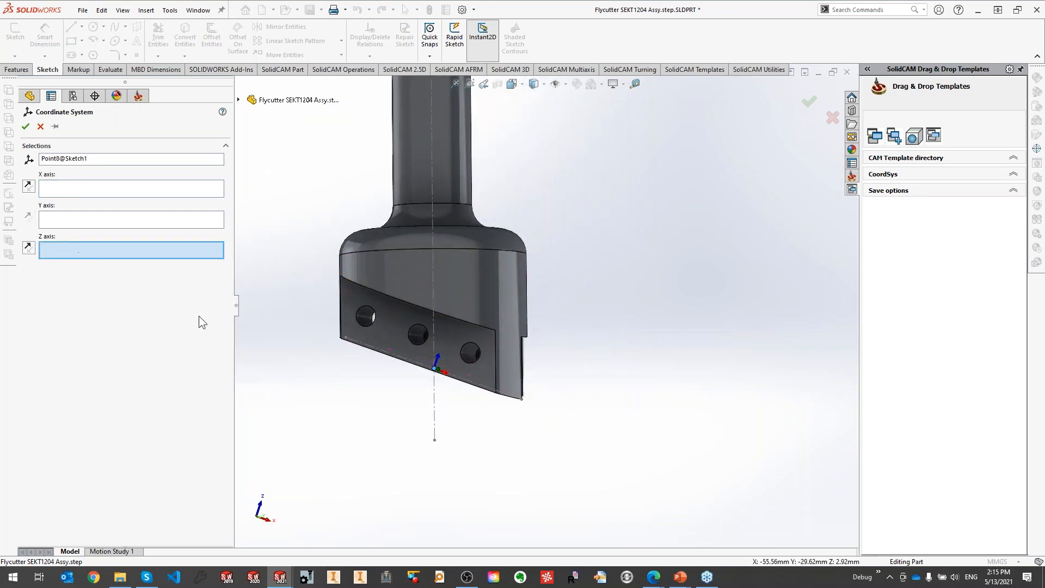
pyautogui.click(402, 366)
pyautogui.moveTo(394, 392); pyautogui.dragTo(442, 408, button='middle')
pyautogui.click(26, 126)
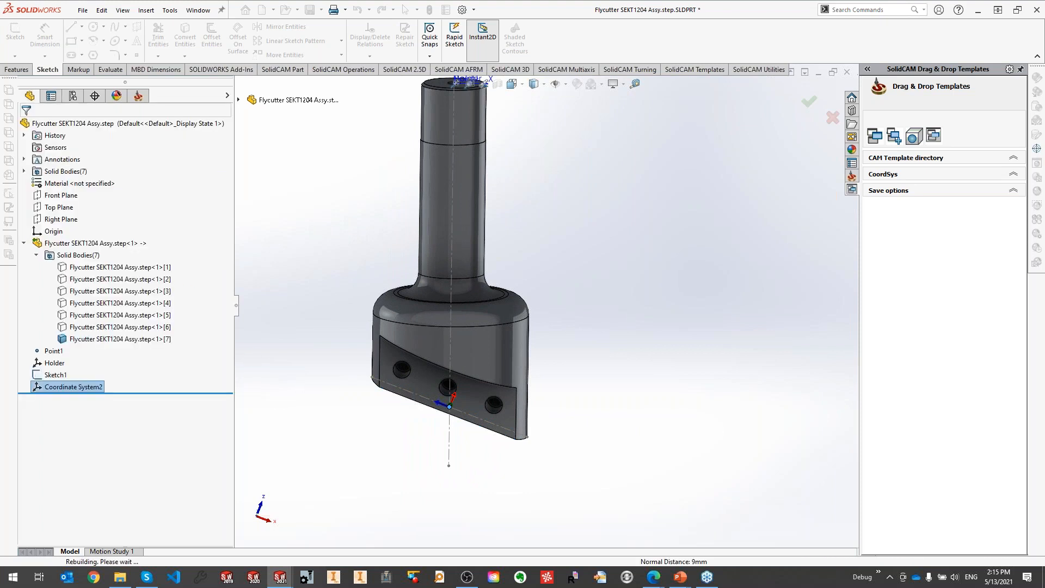
# Rename the coordinate system on the slot's slanted lower edge to "Linear Joint".
pyautogui.click(76, 387)
pyautogui.click(76, 387)
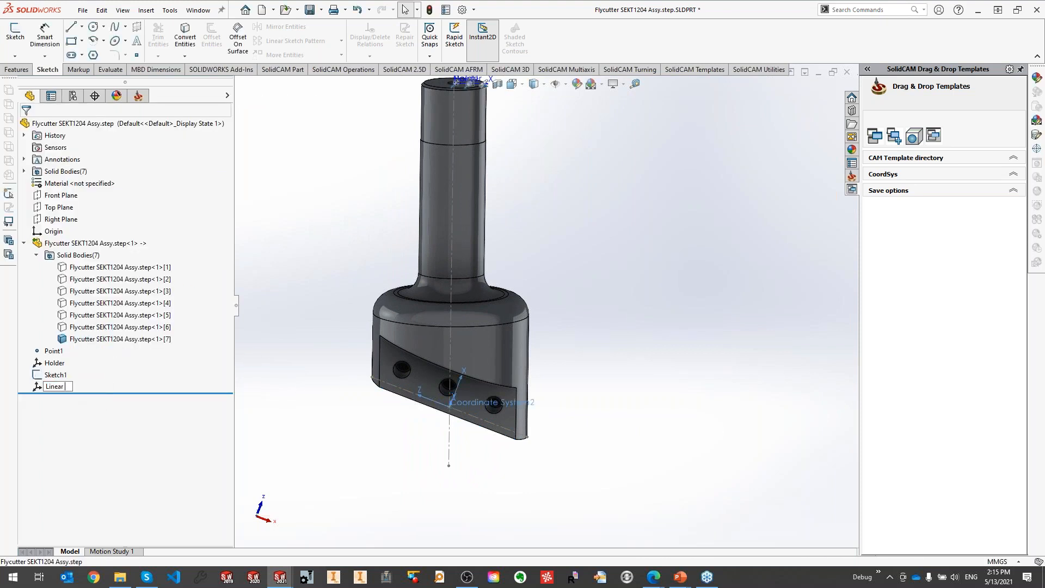
pyautogui.press('Return')
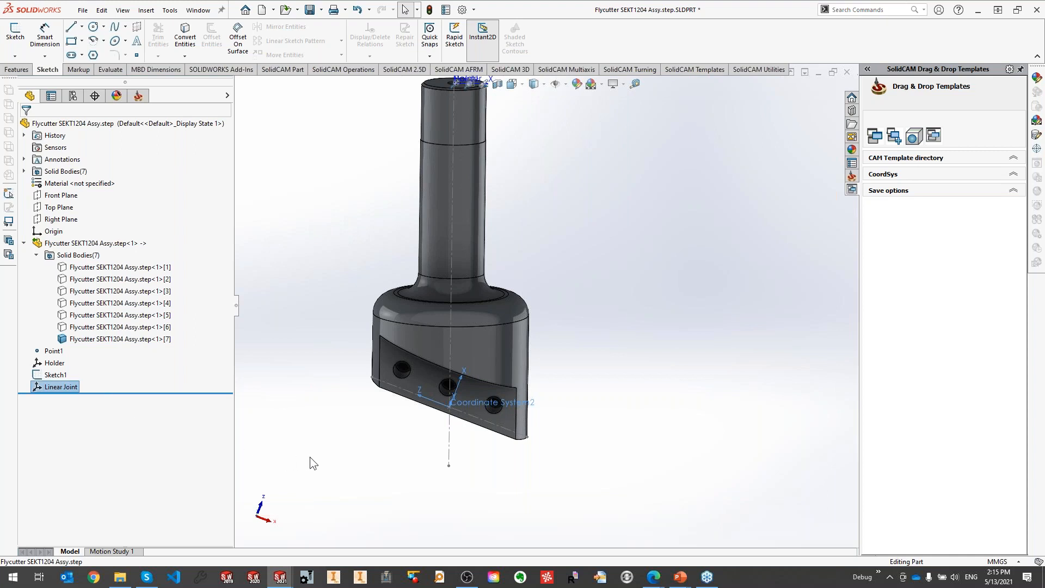
pyautogui.click(358, 462)
# Show the hidden square tool shank body that sits in the slanted slot.
pyautogui.scroll(-2, 443, 444)
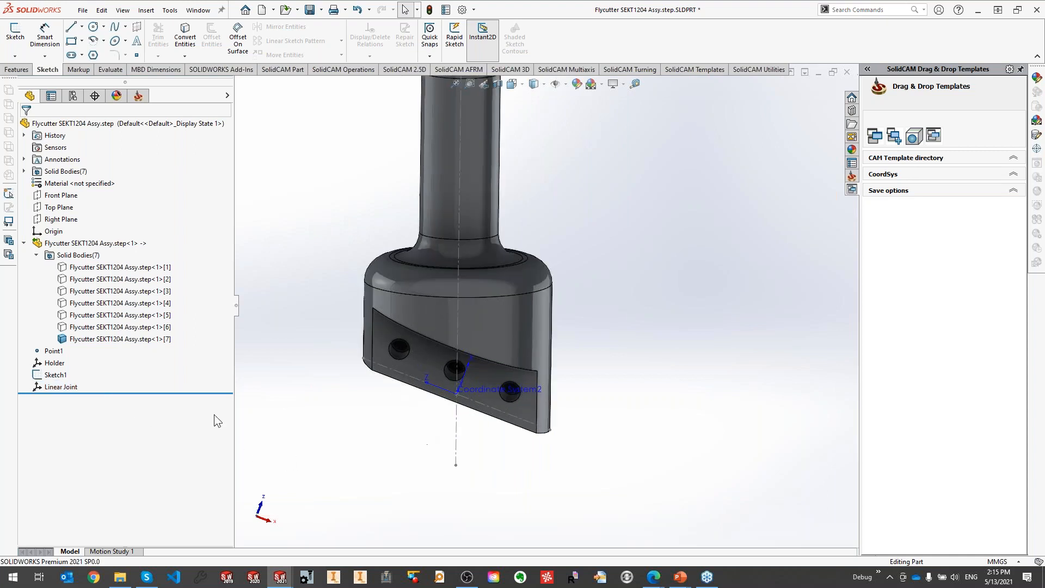
pyautogui.click(117, 341)
pyautogui.click(155, 363)
pyautogui.click(129, 327)
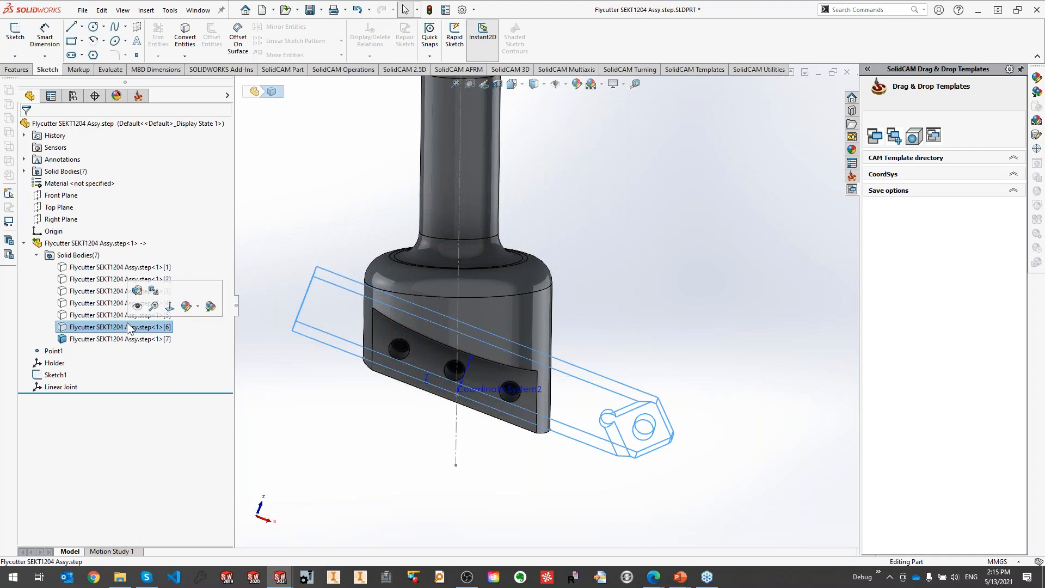
pyautogui.click(133, 312)
# Create a coordinate system at the square shank's lower rear corner with its Z axis along the shank's long lower edge.
pyautogui.moveTo(301, 309); pyautogui.dragTo(311, 313, button='middle')
pyautogui.click(292, 330)
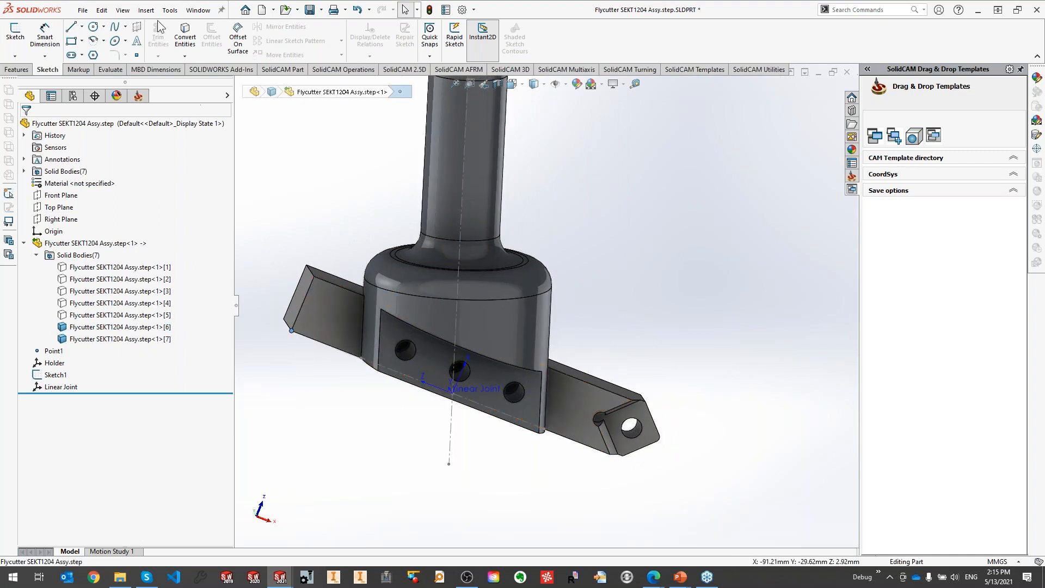
pyautogui.click(146, 10)
pyautogui.moveTo(185, 150)
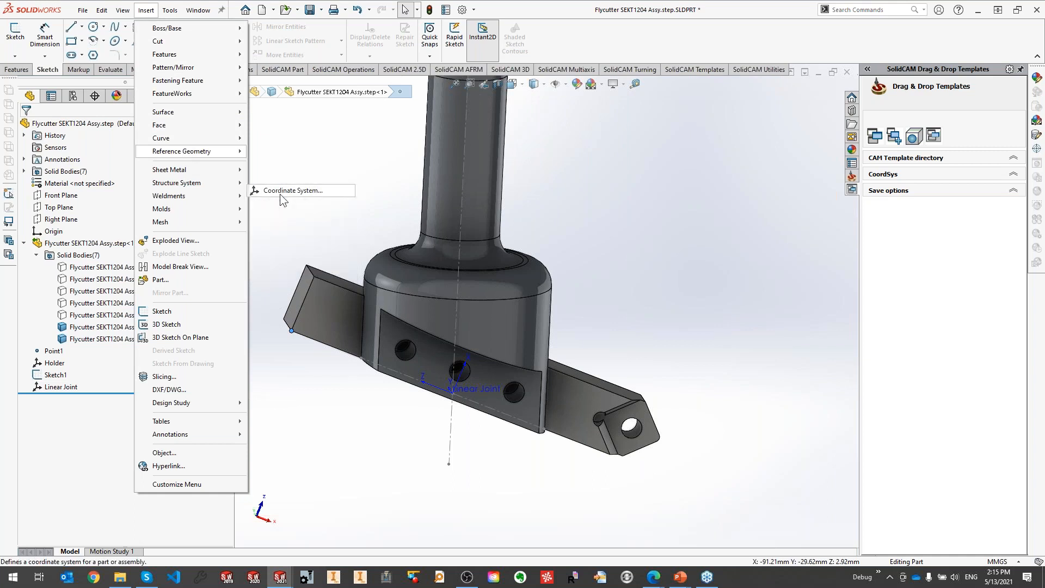
pyautogui.click(284, 190)
pyautogui.click(321, 342)
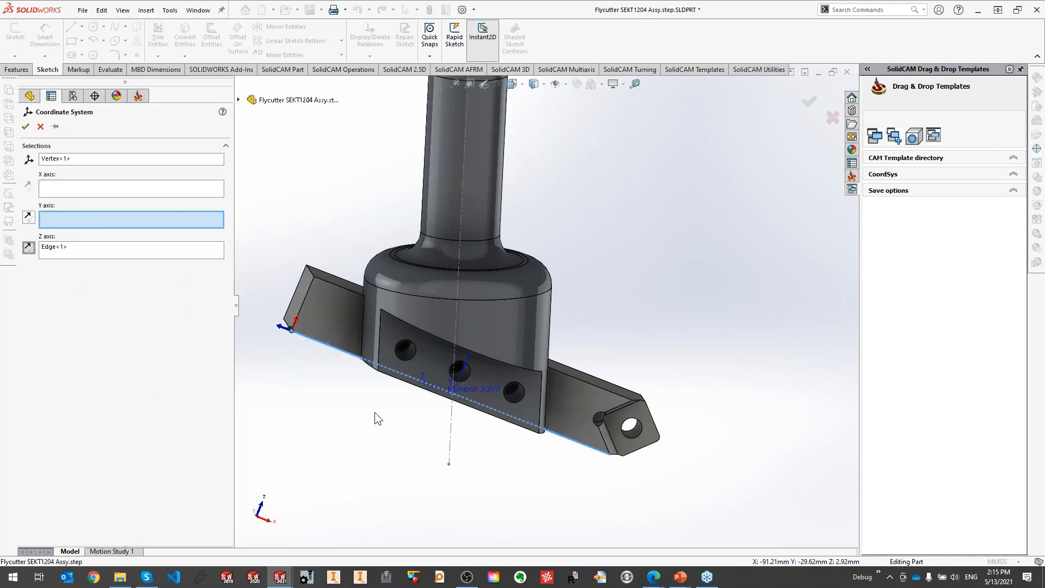
pyautogui.moveTo(390, 402); pyautogui.dragTo(353, 398, button='middle')
pyautogui.click(24, 127)
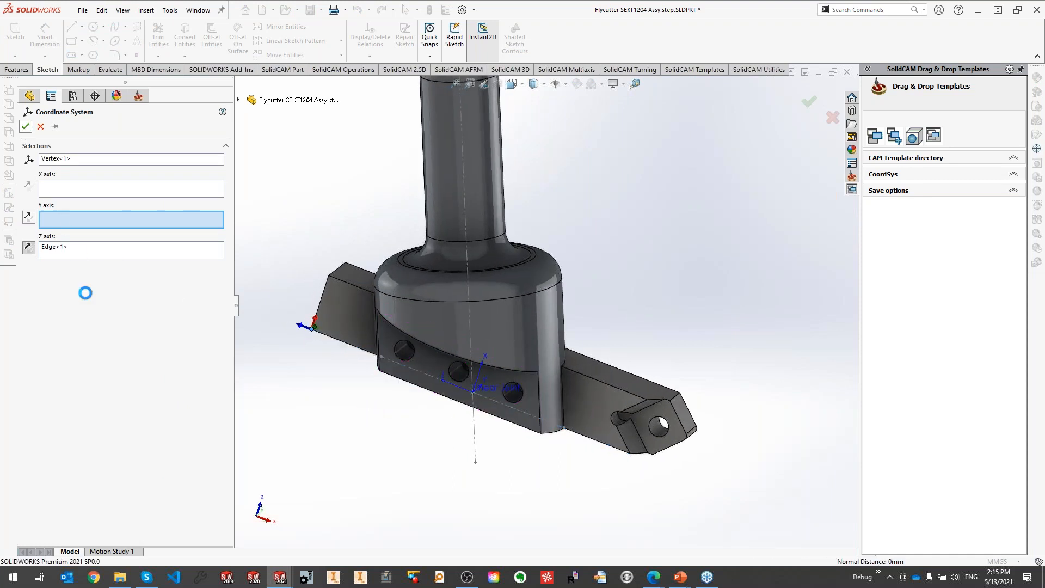
# Rename the coordinate system at the square shank's rear corner to "Shank".
pyautogui.press('F2')
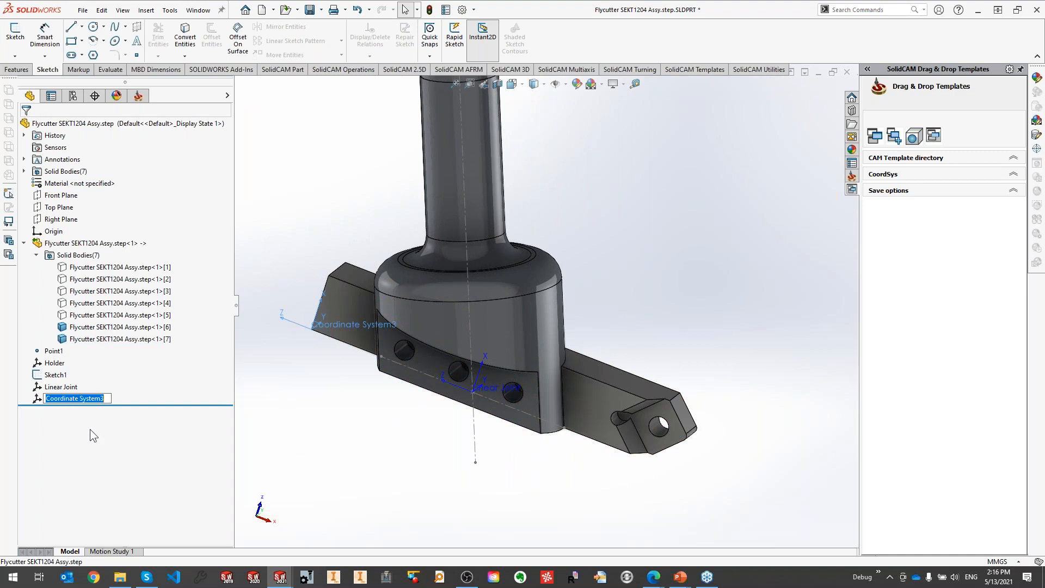
pyautogui.write('Shank')
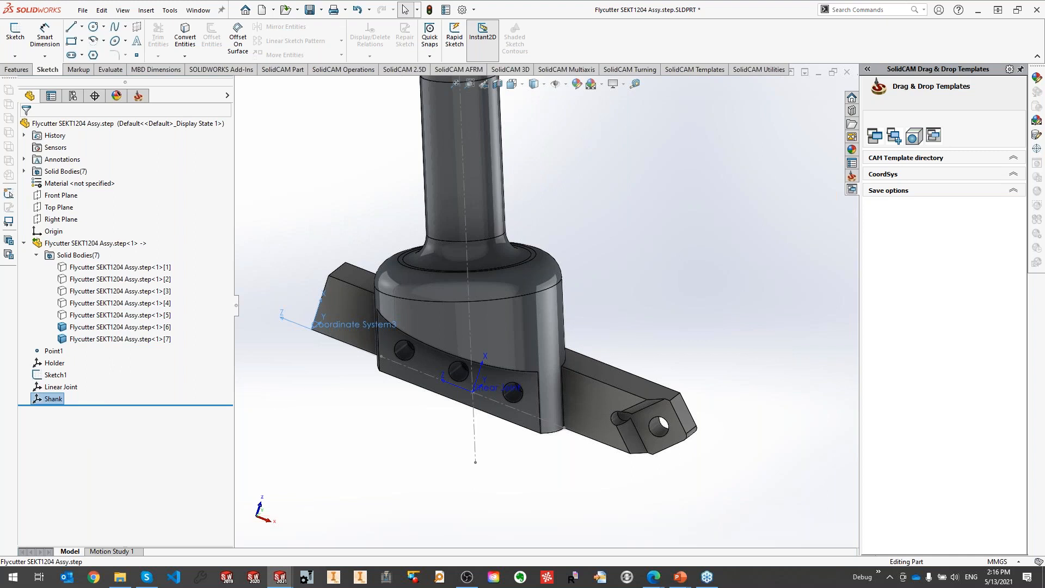
pyautogui.click(347, 445)
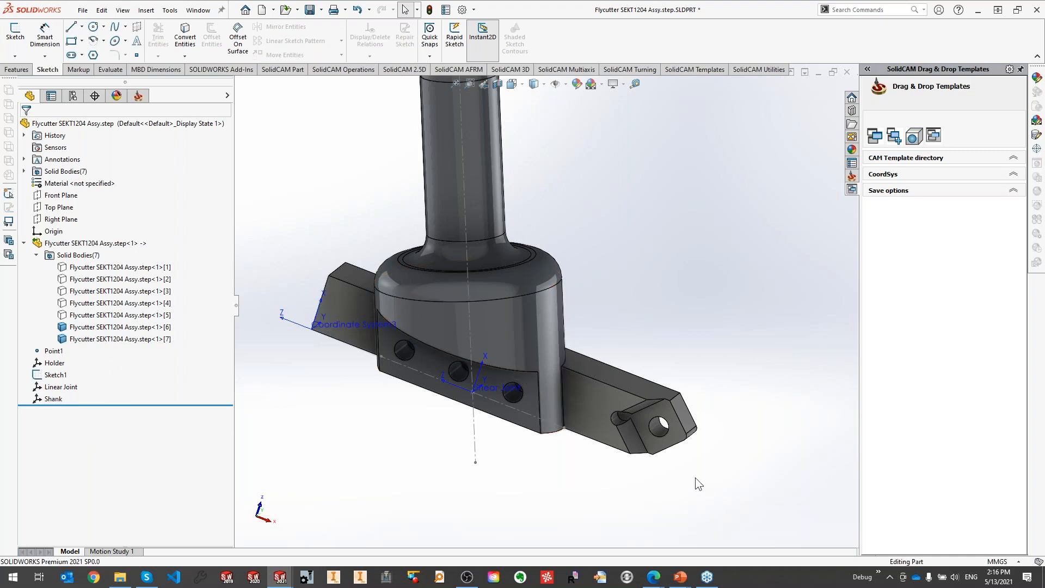
# Add a reference point at the centre of the screw hole's circular edge on the square shank's insert seat.
pyautogui.scroll(-5, 699, 484)
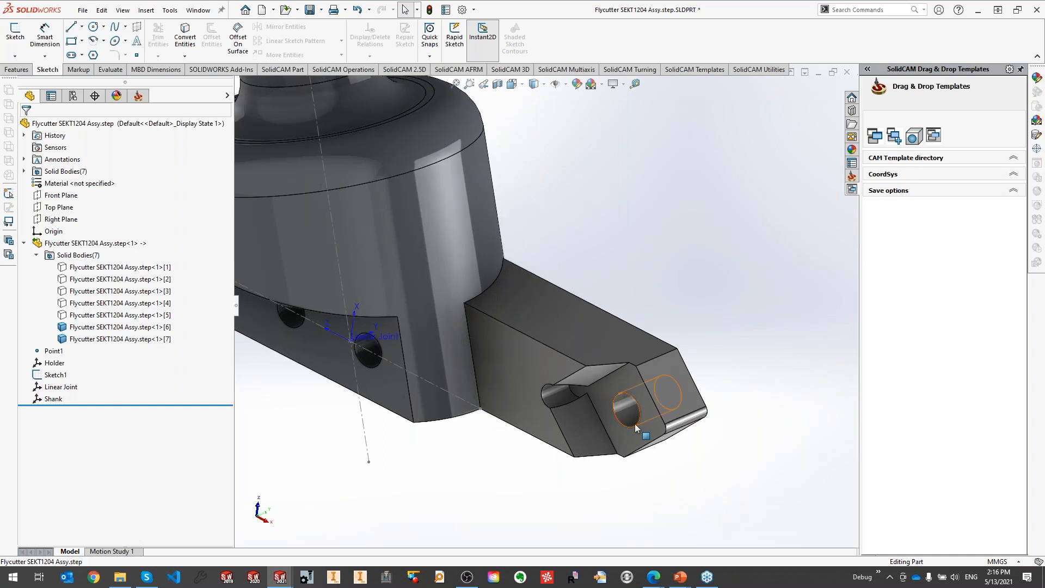
pyautogui.click(636, 430)
pyautogui.click(146, 9)
pyautogui.moveTo(185, 151)
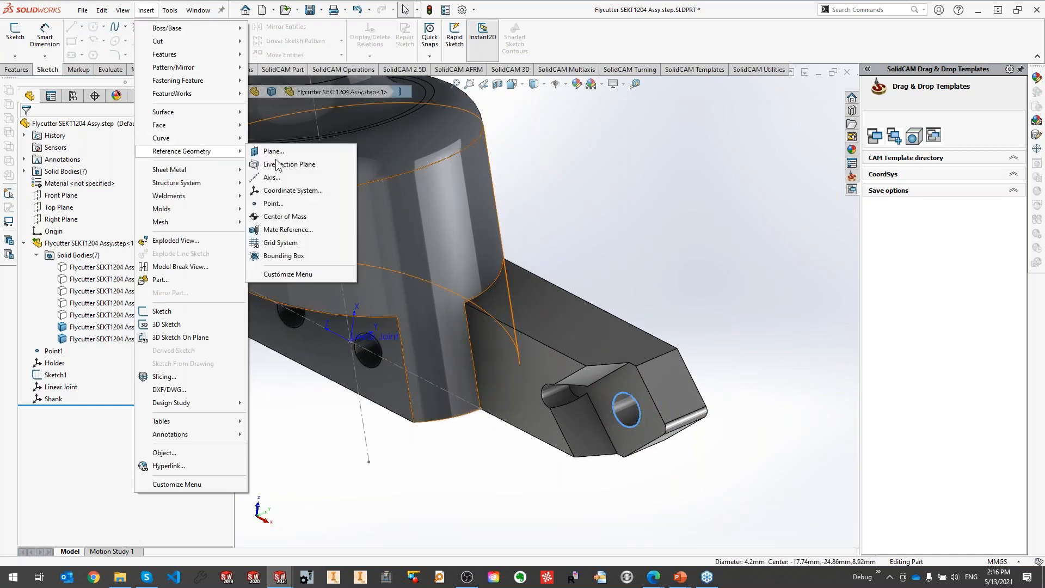
pyautogui.click(290, 203)
pyautogui.click(27, 125)
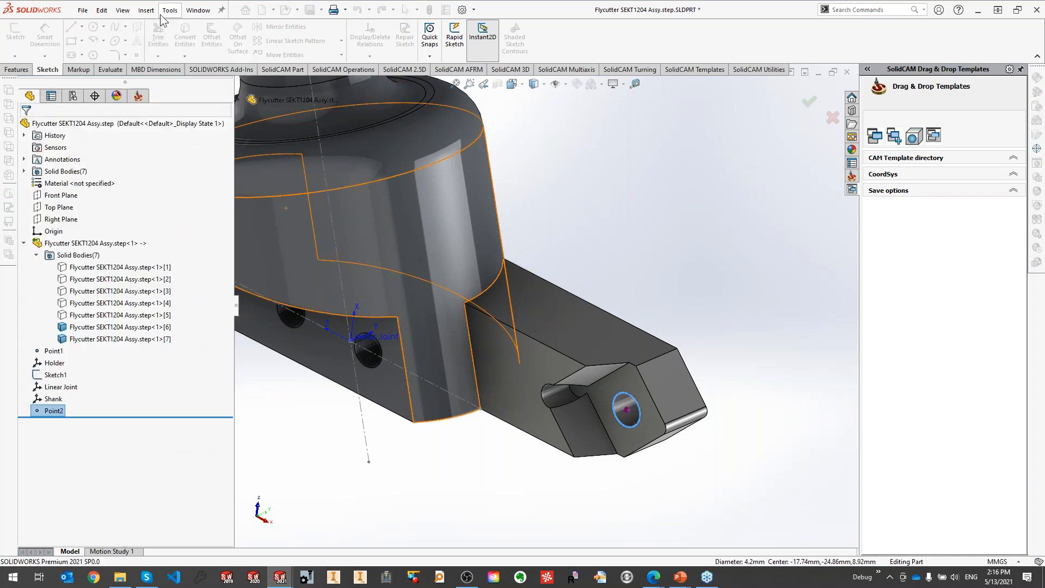
# Create a coordinate system at the screw hole's centre point with its Z axis normal to the insert seat face.
pyautogui.click(146, 9)
pyautogui.moveTo(191, 156)
pyautogui.click(310, 186)
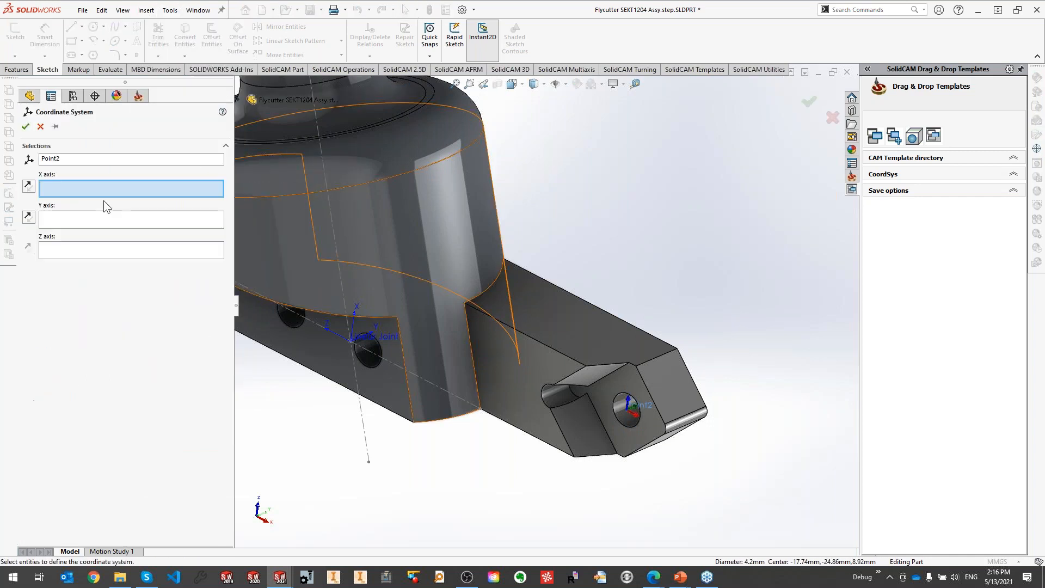
pyautogui.click(163, 250)
pyautogui.click(645, 436)
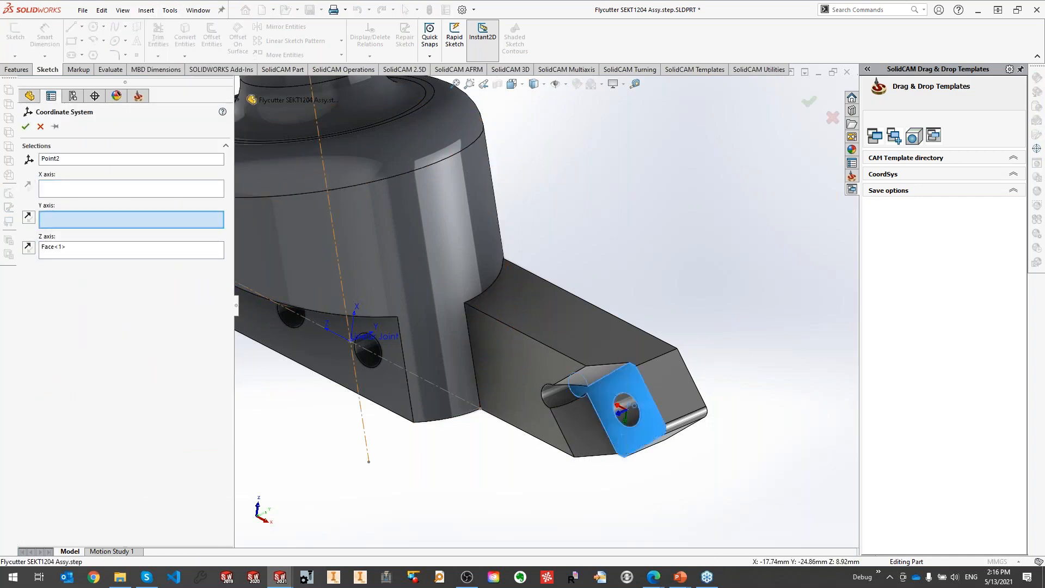
pyautogui.click(25, 126)
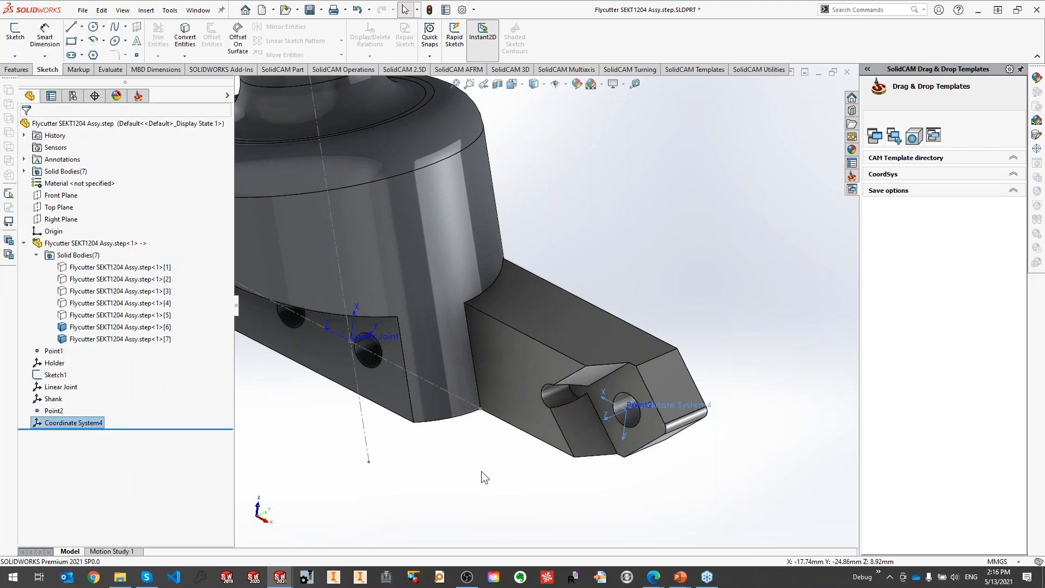
# Rename the coordinate system at the insert seat's screw hole to "Insert Joint".
pyautogui.click(61, 424)
pyautogui.click(60, 424)
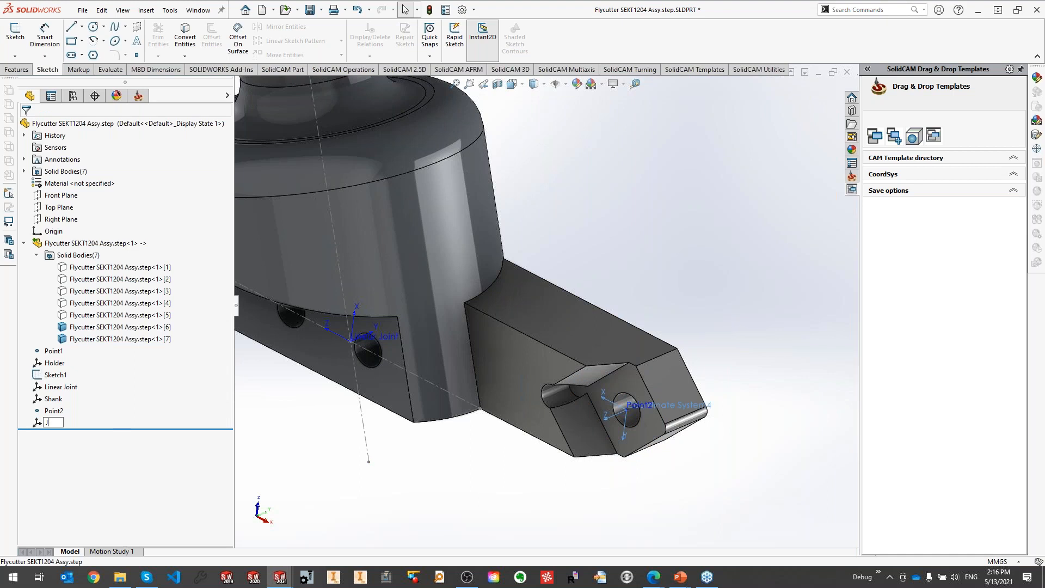
pyautogui.write('Insert Joint')
pyautogui.press('Return')
pyautogui.click(477, 482)
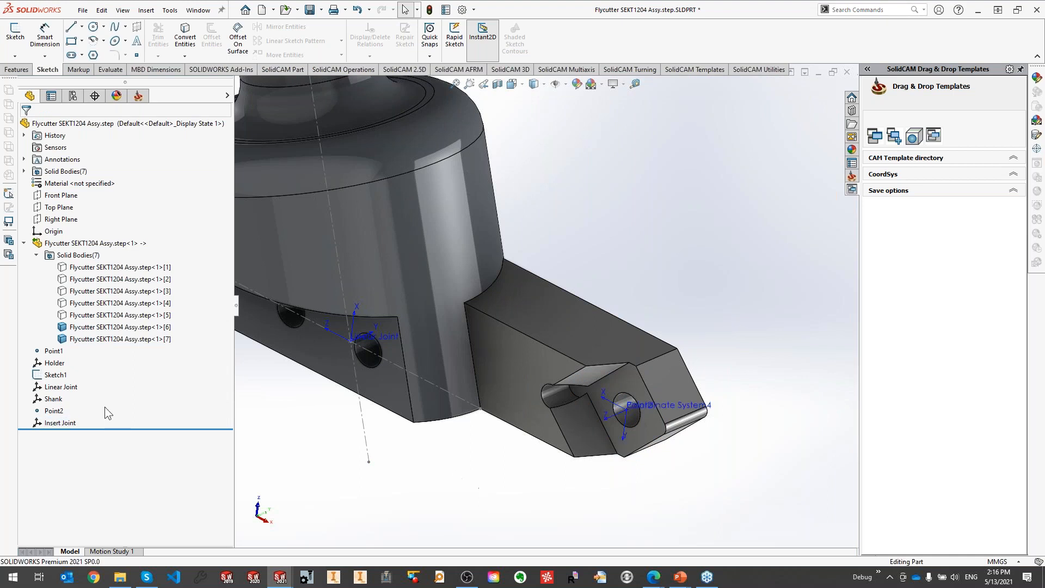
# Show the hidden cutting insert body on the end of the square shank.
pyautogui.click(98, 314)
pyautogui.click(105, 297)
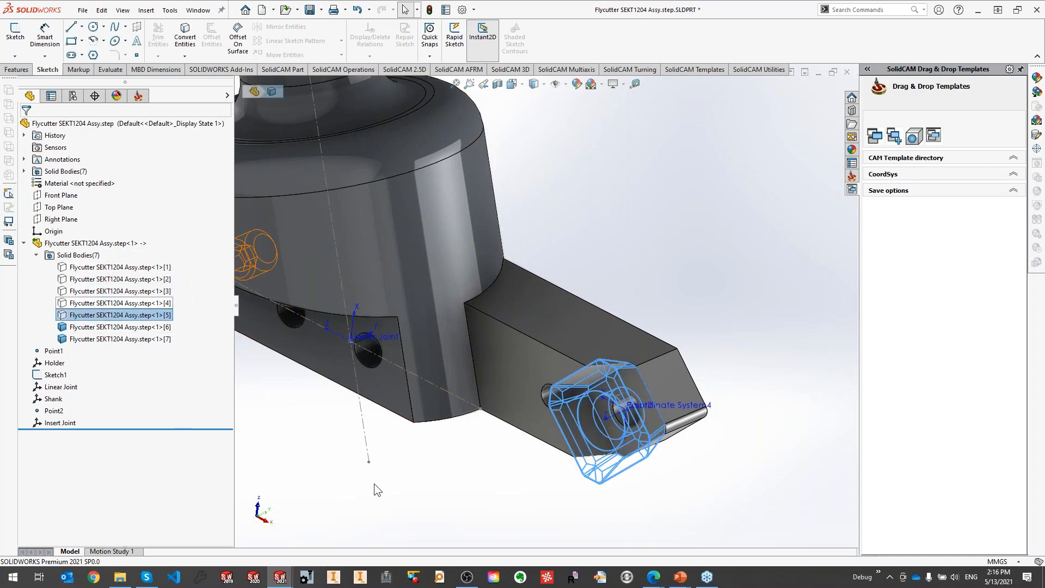
pyautogui.keyDown('ctrl'); pyautogui.moveTo(501, 498); pyautogui.dragTo(458, 456, button='middle'); pyautogui.keyUp('ctrl')
pyautogui.moveTo(632, 463); pyautogui.dragTo(640, 471, button='middle')
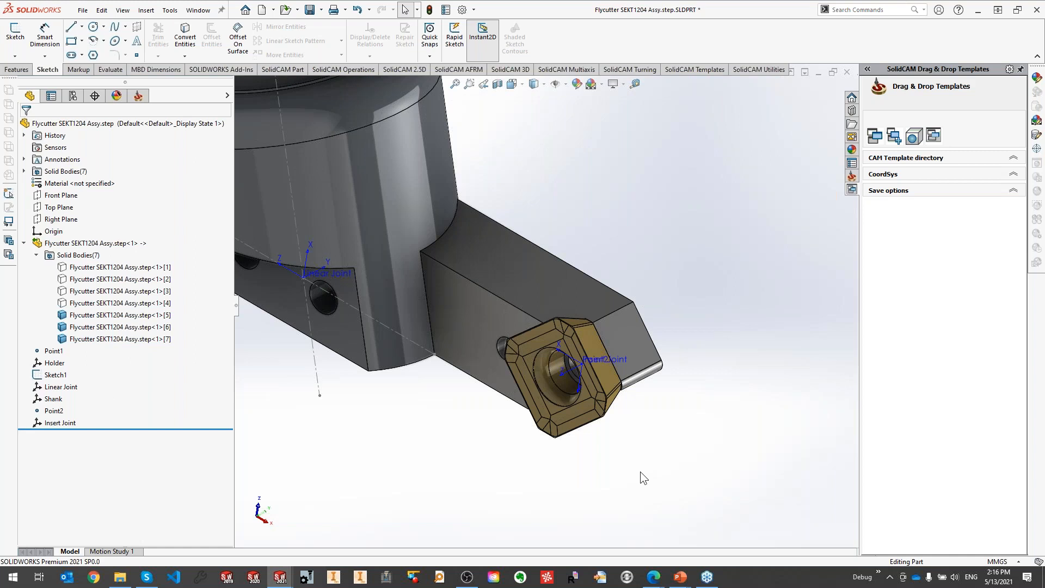
pyautogui.scroll(-5, 603, 367)
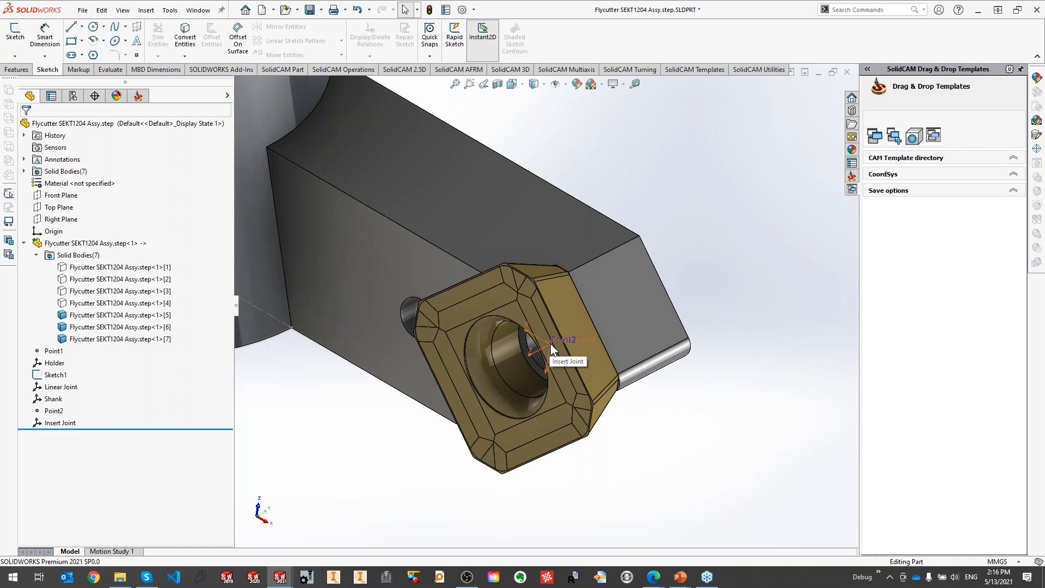
pyautogui.moveTo(592, 391); pyautogui.dragTo(605, 266, button='middle')
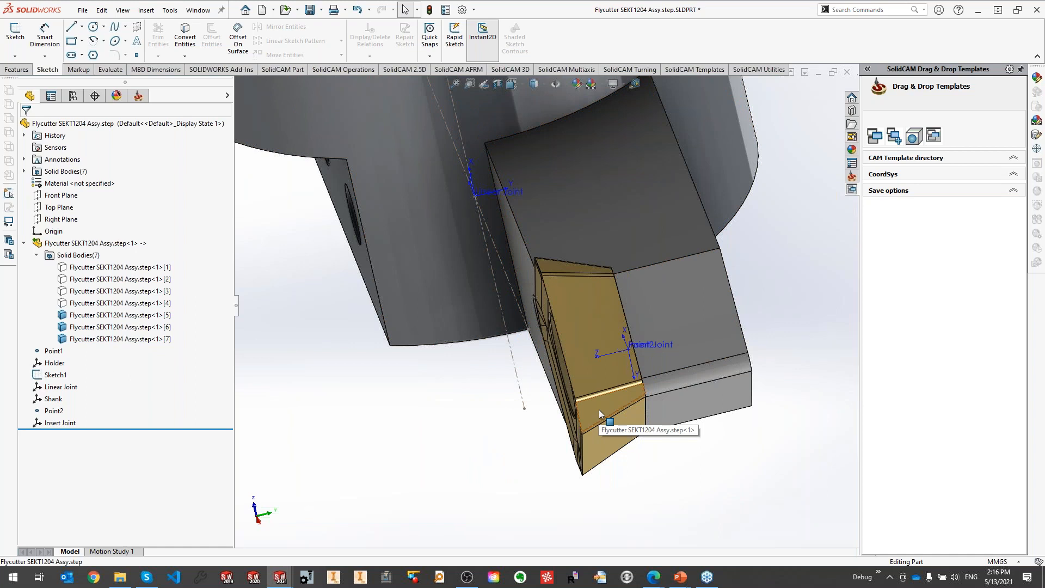
pyautogui.keyDown('ctrl'); pyautogui.moveTo(657, 281); pyautogui.dragTo(376, 318, button='middle'); pyautogui.keyUp('ctrl')
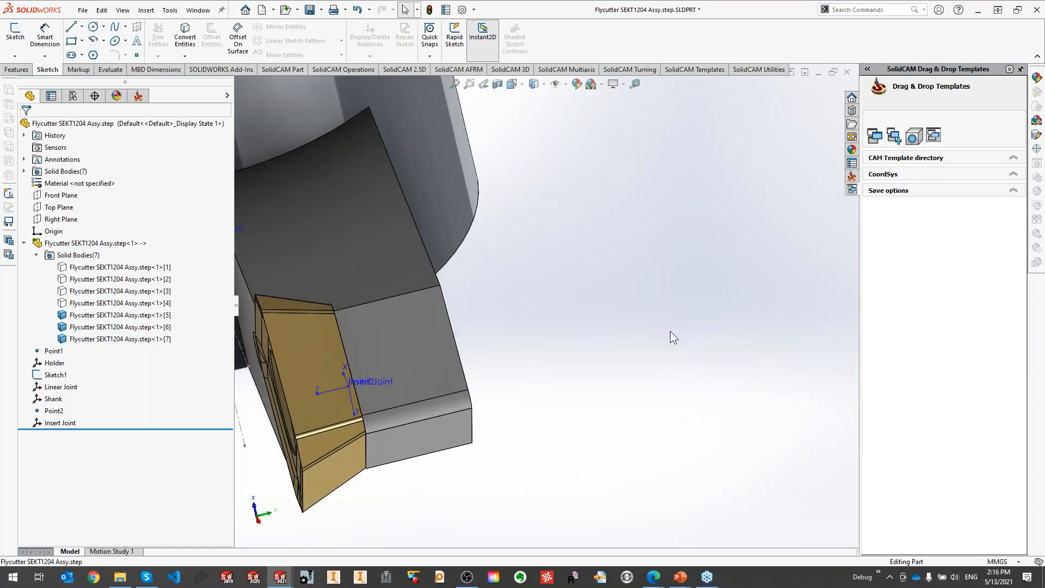
pyautogui.hotkey('ctrl', '2')
pyautogui.moveTo(618, 239); pyautogui.dragTo(613, 327)
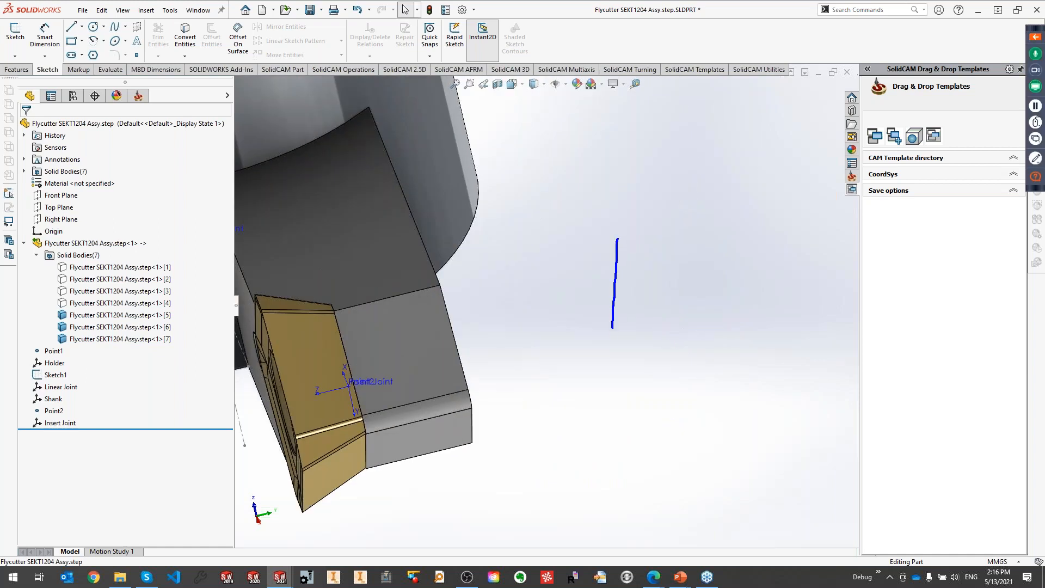
pyautogui.moveTo(619, 237)
pyautogui.mouseDown()
pyautogui.moveTo(688, 343)
pyautogui.moveTo(620, 384)
pyautogui.moveTo(613, 334)
pyautogui.mouseUp()
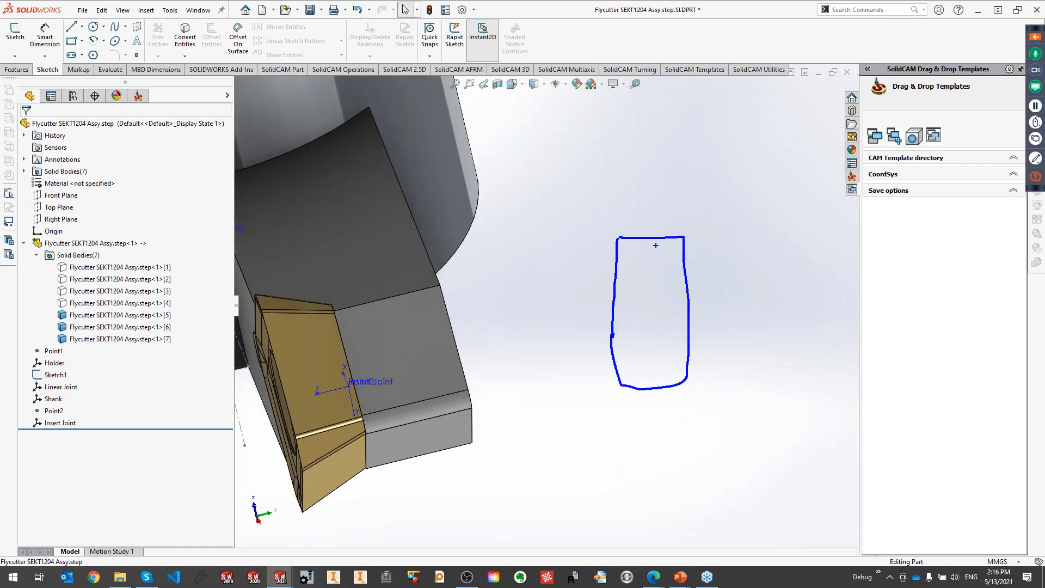
pyautogui.moveTo(650, 216); pyautogui.dragTo(652, 173)
pyautogui.moveTo(733, 248); pyautogui.dragTo(722, 293)
pyautogui.moveTo(782, 253); pyautogui.dragTo(779, 205)
pyautogui.moveTo(770, 217)
pyautogui.mouseDown()
pyautogui.moveTo(779, 201)
pyautogui.moveTo(787, 213)
pyautogui.mouseUp()
pyautogui.moveTo(792, 188); pyautogui.dragTo(810, 203)
pyautogui.moveTo(784, 193); pyautogui.dragTo(825, 200)
pyautogui.moveTo(778, 290); pyautogui.dragTo(779, 248)
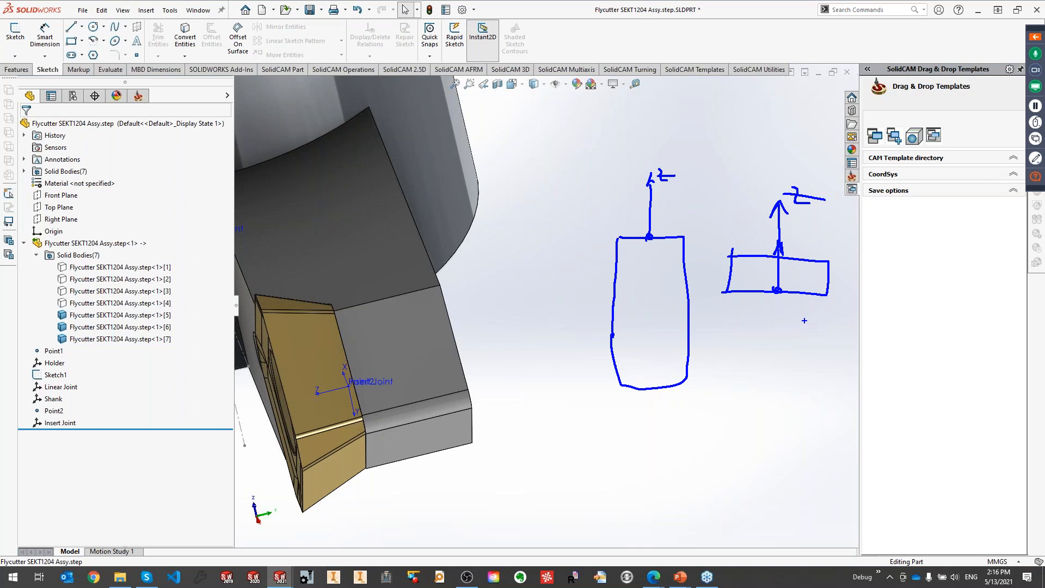
pyautogui.press('Escape')
# Create a reference plane parallel to the shank's insert seat face and coincident with a corner vertex on the insert's outer face.
pyautogui.keyDown('ctrl'); pyautogui.moveTo(360, 355); pyautogui.dragTo(548, 307, button='middle'); pyautogui.keyUp('ctrl')
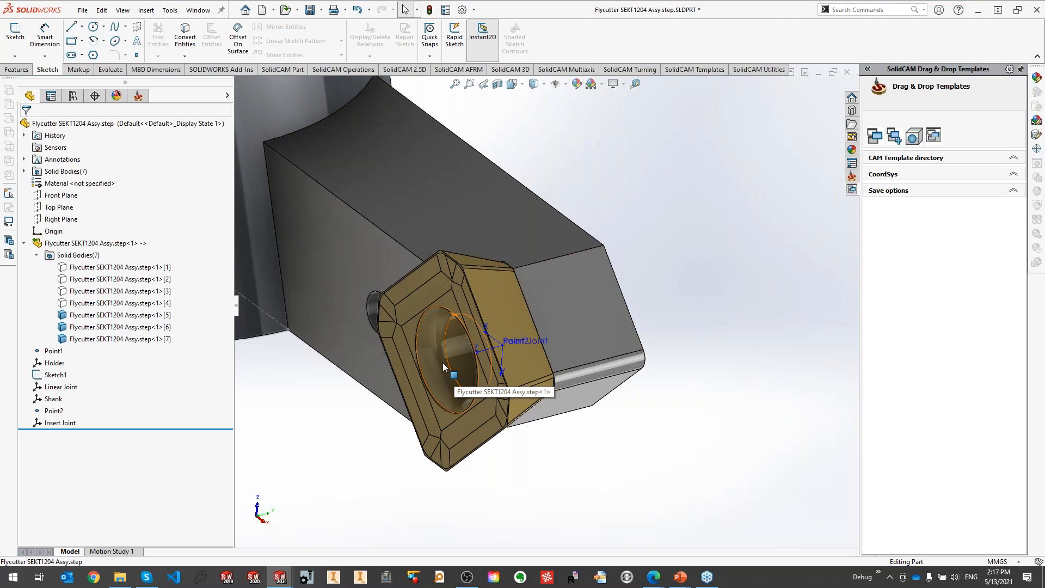
pyautogui.moveTo(440, 359); pyautogui.dragTo(437, 359, button='middle')
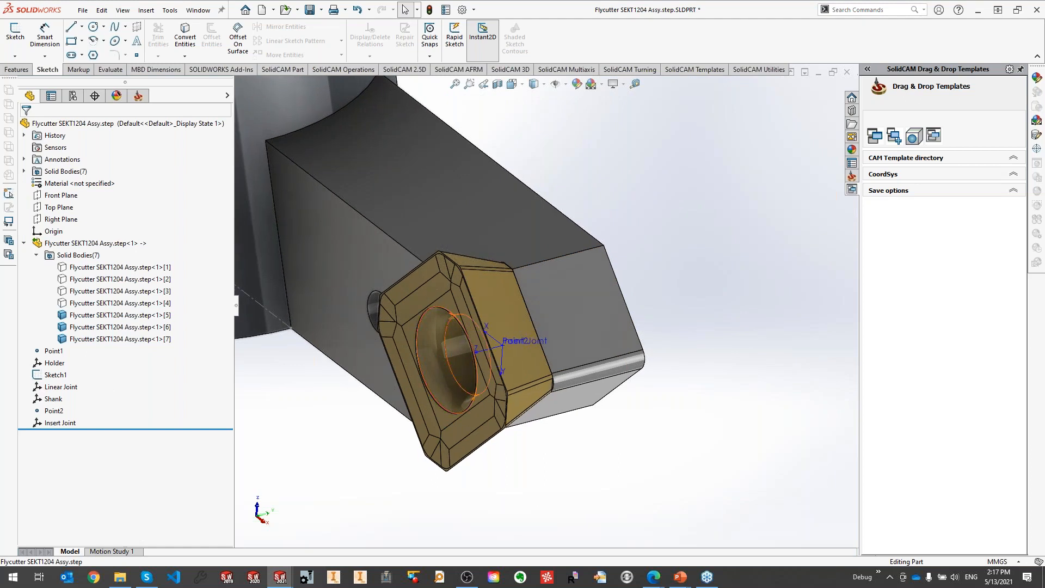
pyautogui.moveTo(452, 404); pyautogui.dragTo(475, 382, button='middle')
pyautogui.click(475, 382)
pyautogui.click(146, 10)
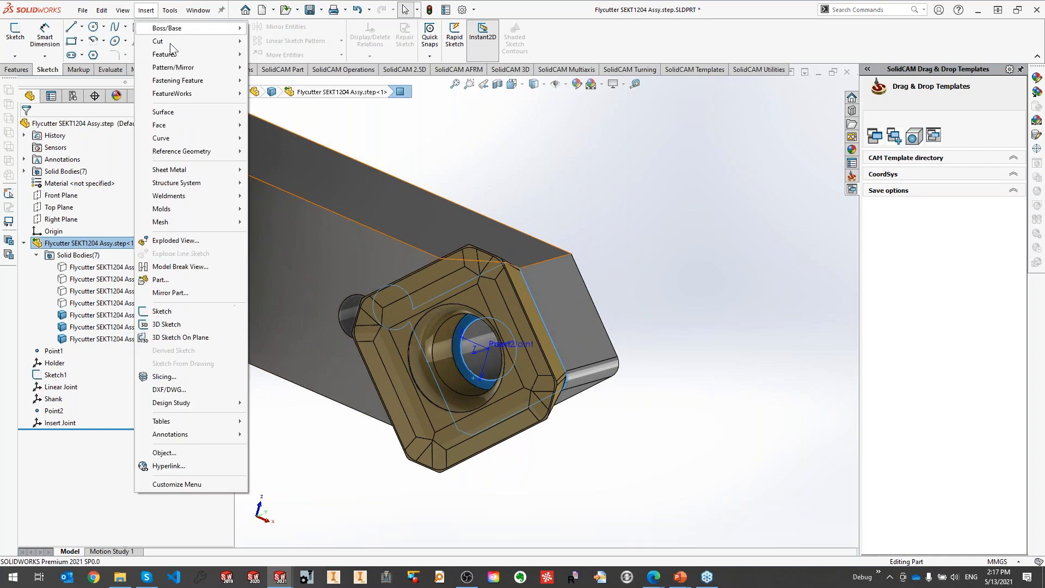
pyautogui.moveTo(211, 151)
pyautogui.click(294, 151)
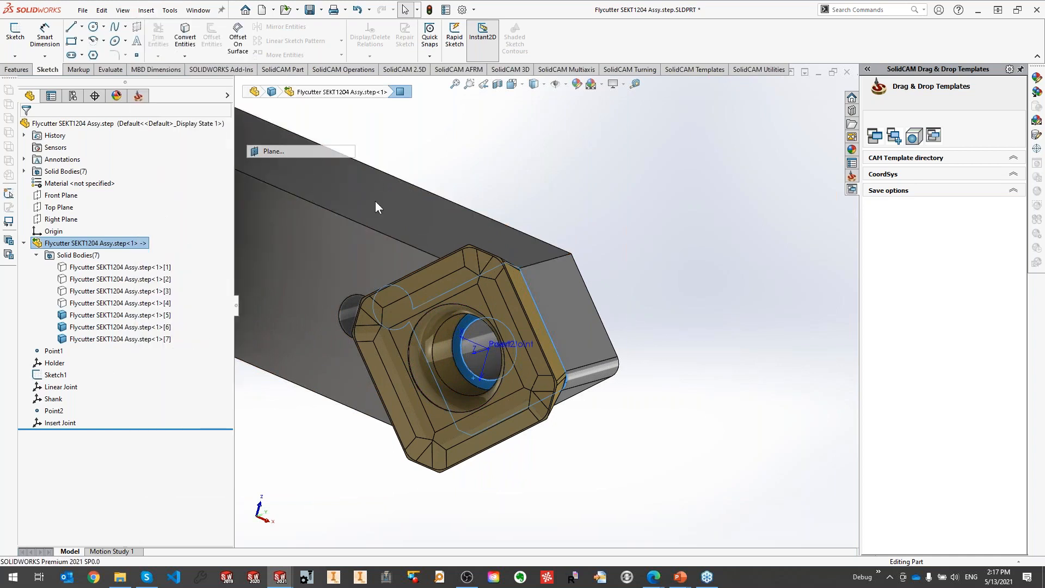
pyautogui.click(66, 345)
pyautogui.moveTo(479, 348); pyautogui.dragTo(412, 245, button='middle')
pyautogui.scroll(-2, 334, 253)
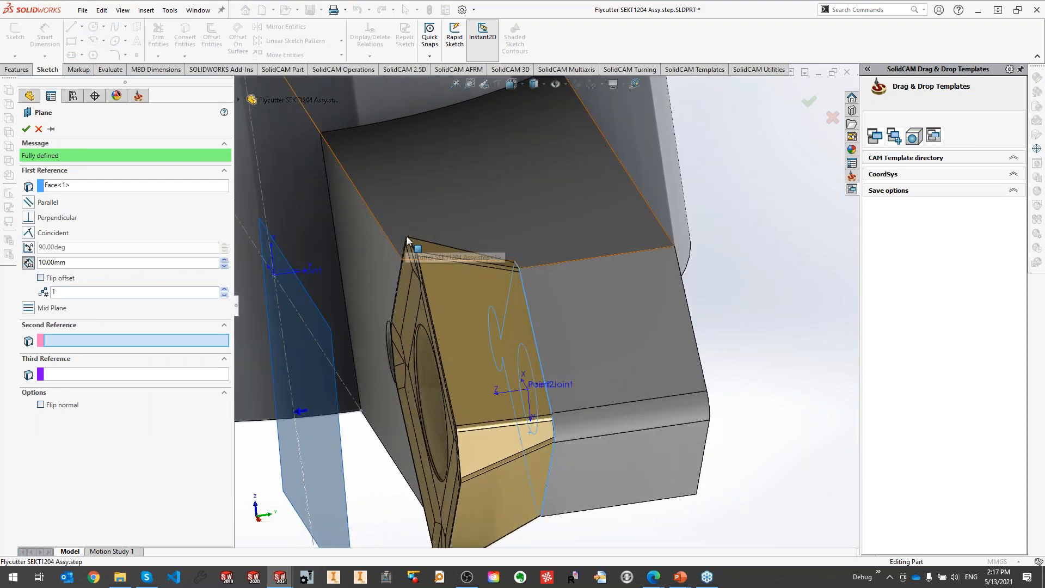
pyautogui.scroll(-5, 410, 242)
pyautogui.click(485, 253)
pyautogui.scroll(5, 486, 253)
pyautogui.keyDown('ctrl'); pyautogui.moveTo(513, 327); pyautogui.dragTo(510, 303, button='middle'); pyautogui.keyUp('ctrl')
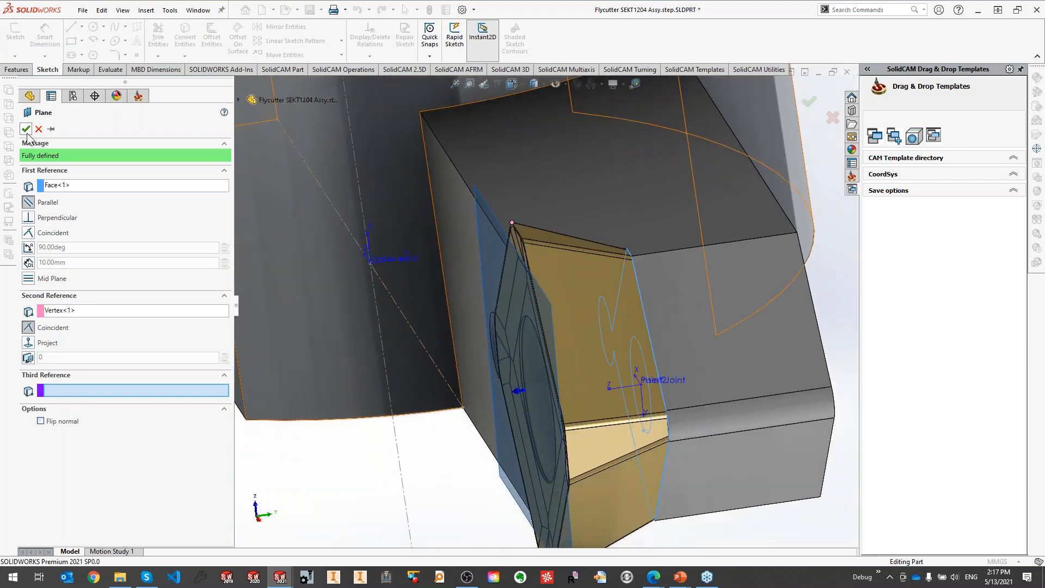
pyautogui.click(27, 129)
# Sketch on the new plane through the insert's outer face and convert the screw hole's centre point into that sketch.
pyautogui.scroll(1, 498, 349)
pyautogui.keyDown('ctrl'); pyautogui.moveTo(496, 343); pyautogui.dragTo(439, 277, button='middle'); pyautogui.keyUp('ctrl')
pyautogui.moveTo(440, 277); pyautogui.dragTo(607, 314, button='middle')
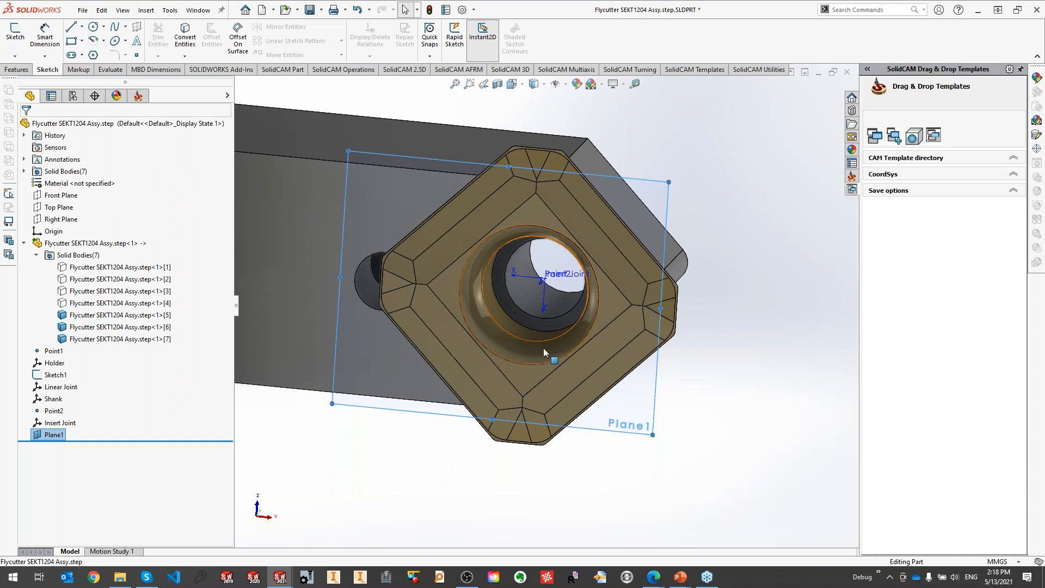
pyautogui.moveTo(544, 357); pyautogui.dragTo(627, 209, button='middle')
pyautogui.click(627, 205)
pyautogui.click(676, 173)
pyautogui.click(56, 423)
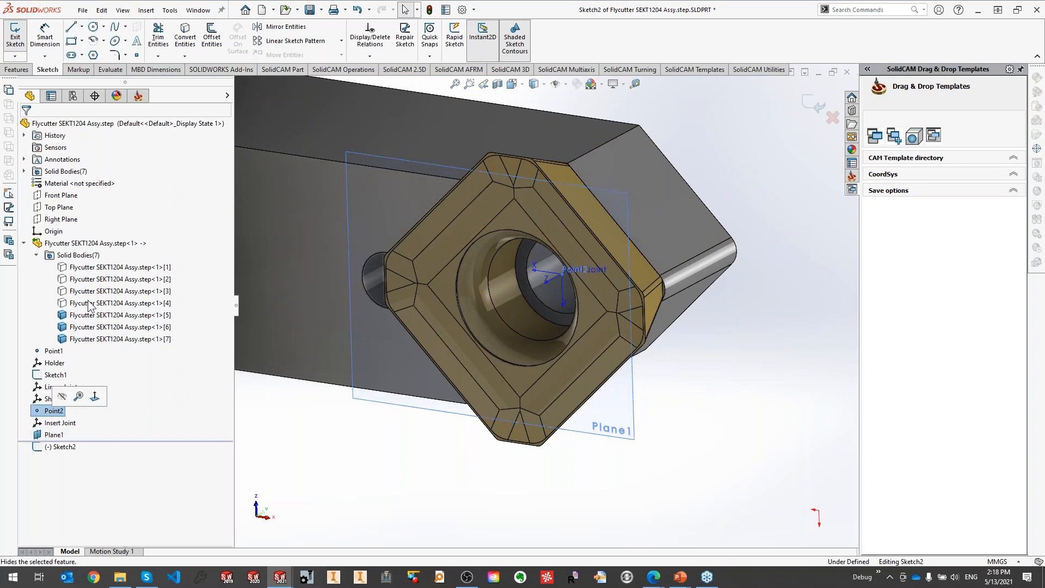
pyautogui.click(186, 37)
pyautogui.click(813, 106)
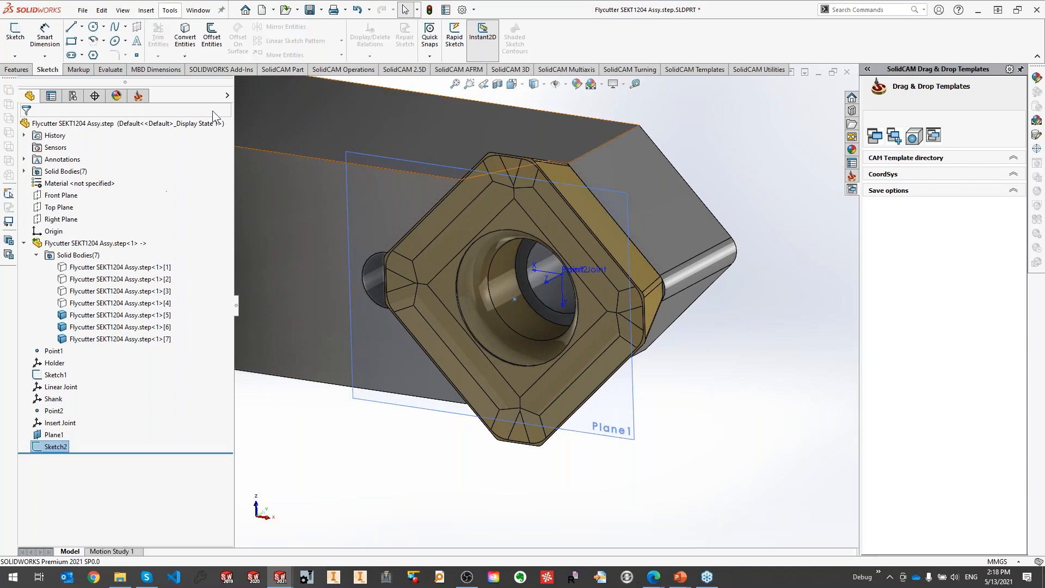
# Create a coordinate system at the converted sketch point with its Z axis normal to Plane1.
pyautogui.click(170, 10)
pyautogui.moveTo(145, 10)
pyautogui.moveTo(182, 151)
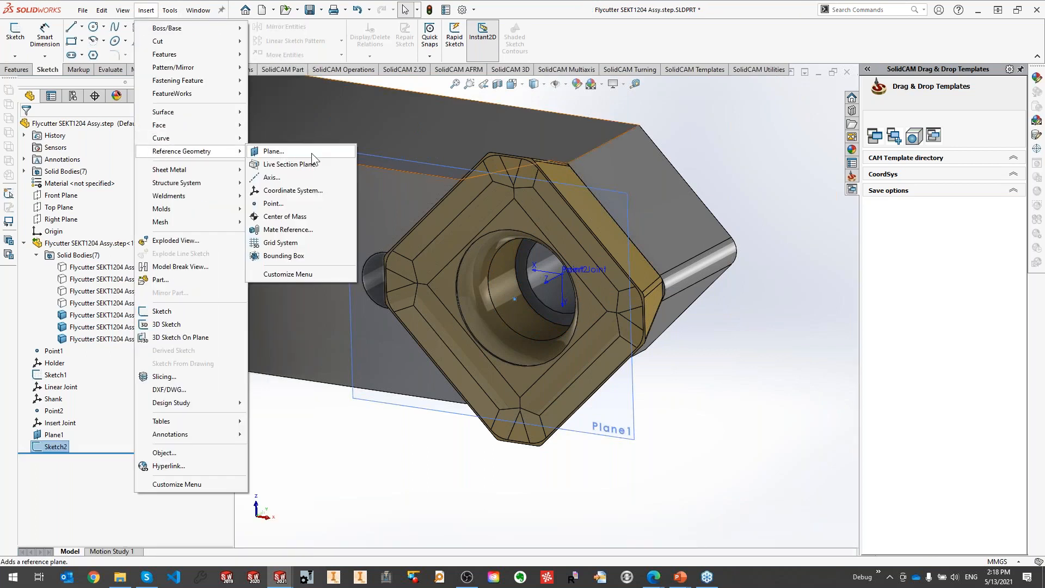
pyautogui.click(316, 193)
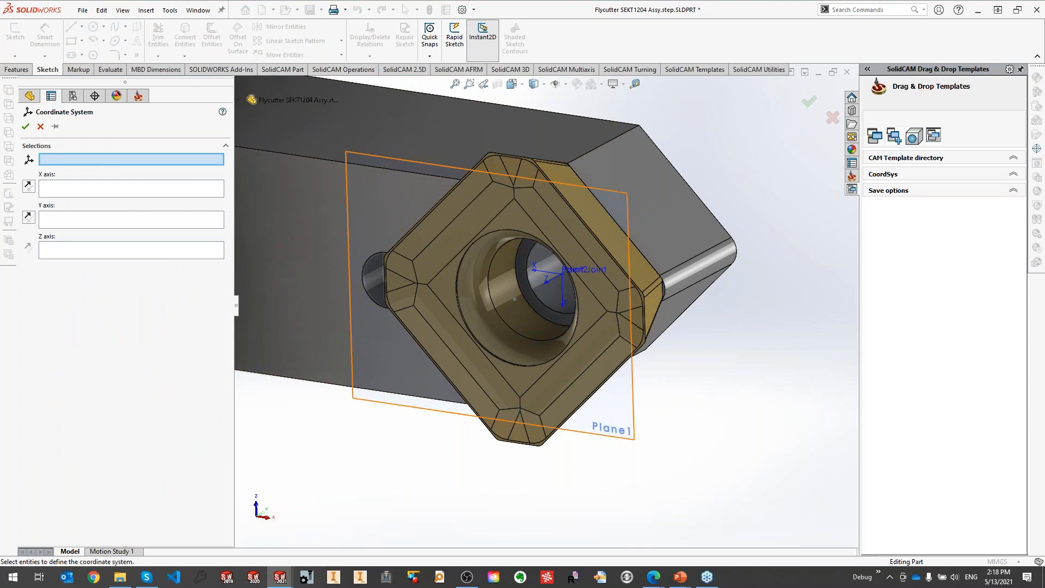
pyautogui.click(514, 299)
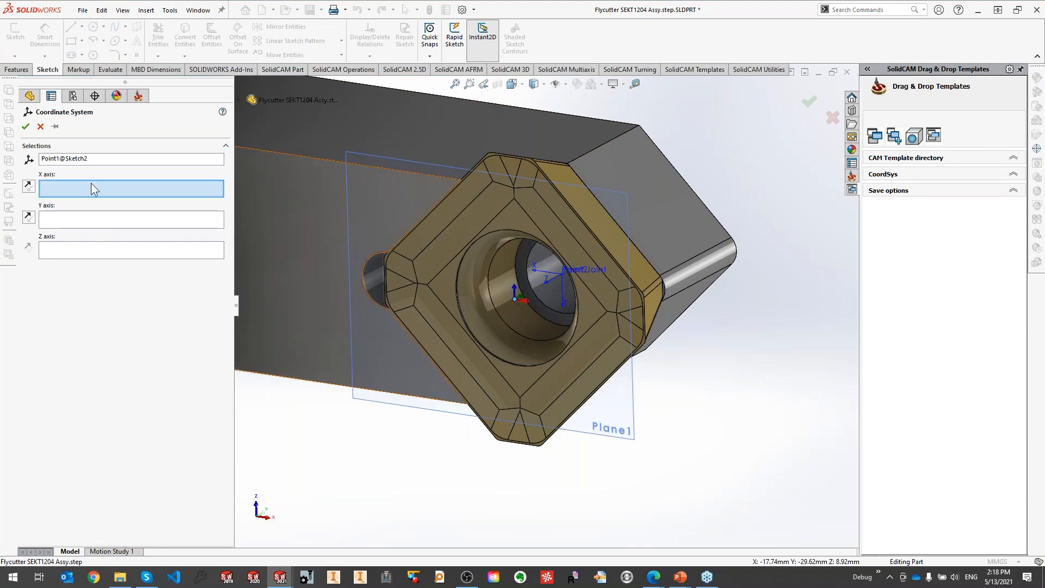
pyautogui.click(90, 251)
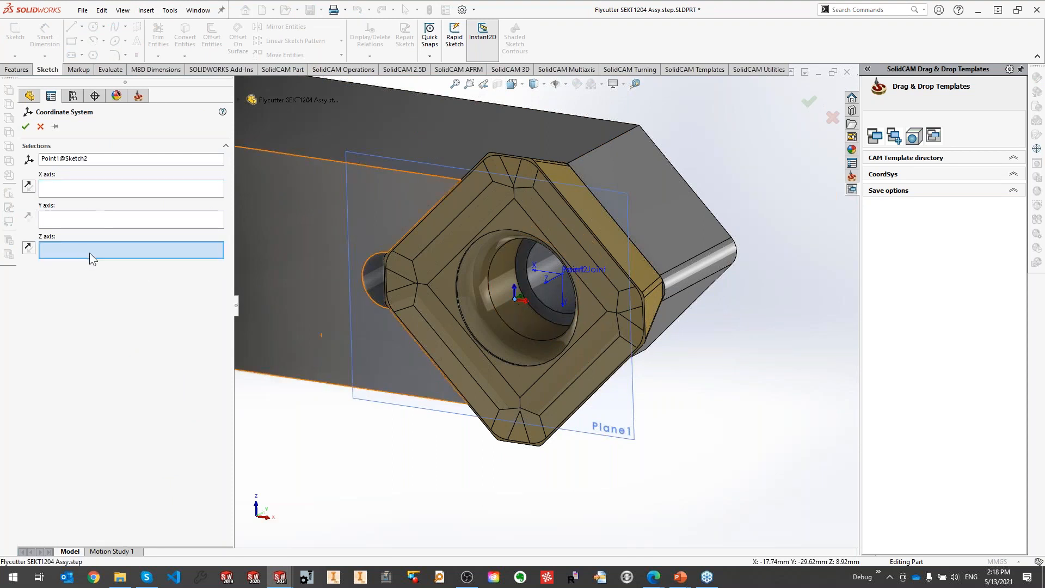
pyautogui.click(419, 164)
pyautogui.moveTo(561, 370); pyautogui.dragTo(535, 374, button='middle')
pyautogui.scroll(3, 535, 373)
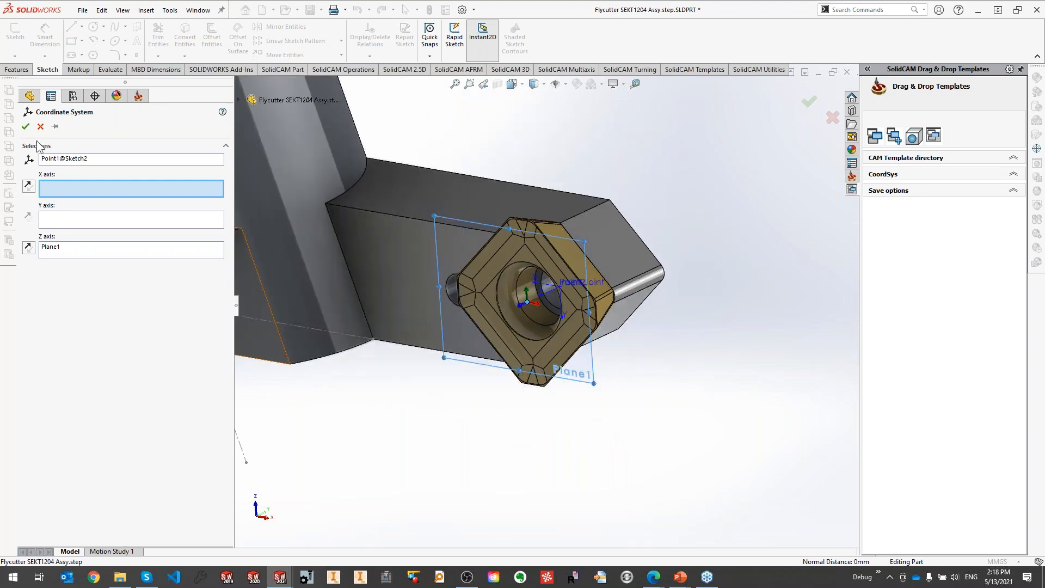
pyautogui.click(25, 126)
# Rename the new coordinate system on the insert's outer plane to "Insert".
pyautogui.click(82, 458)
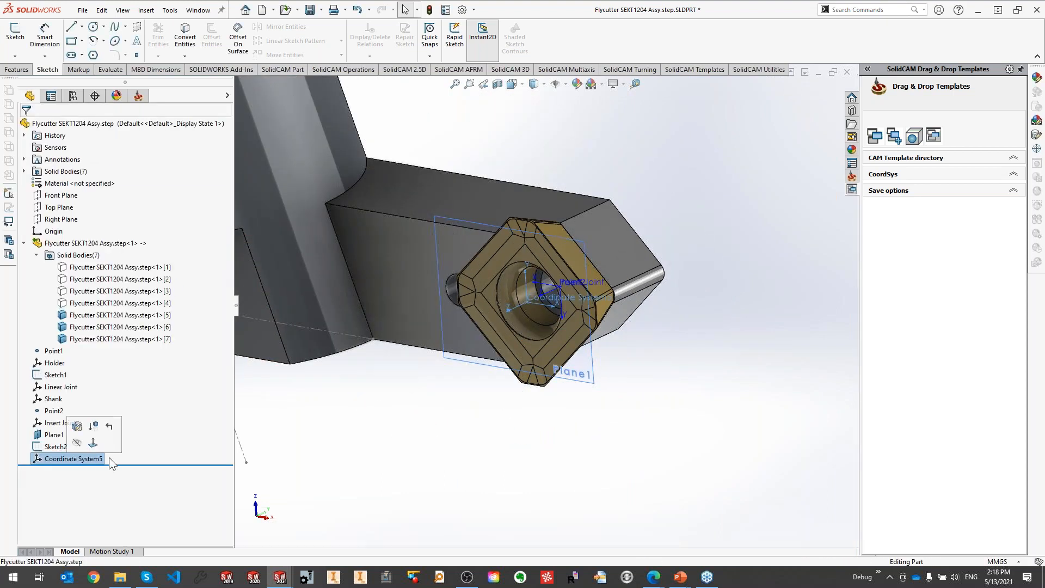
pyautogui.click(76, 458)
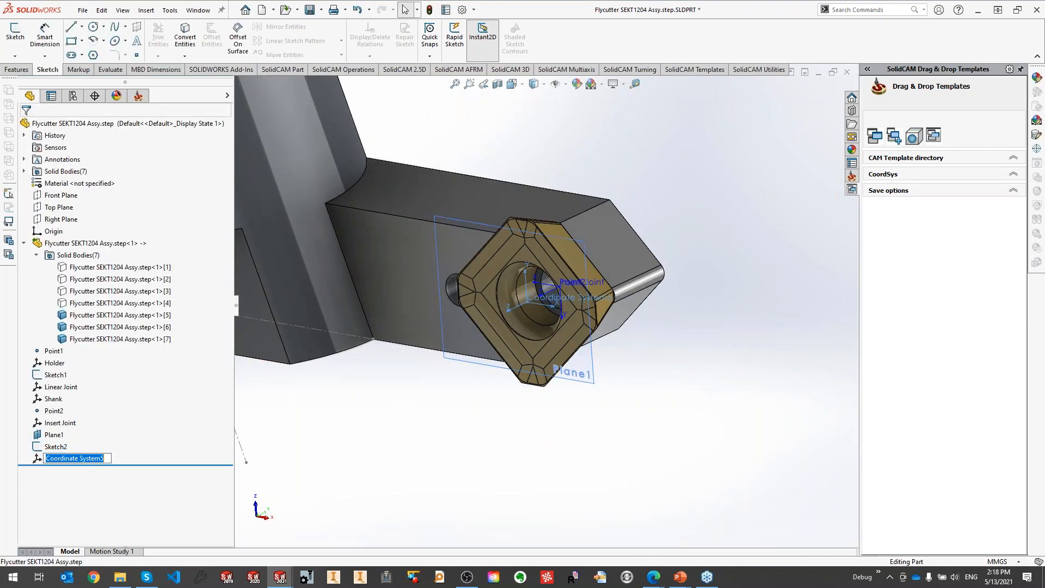
pyautogui.write('Insert')
pyautogui.press('Return')
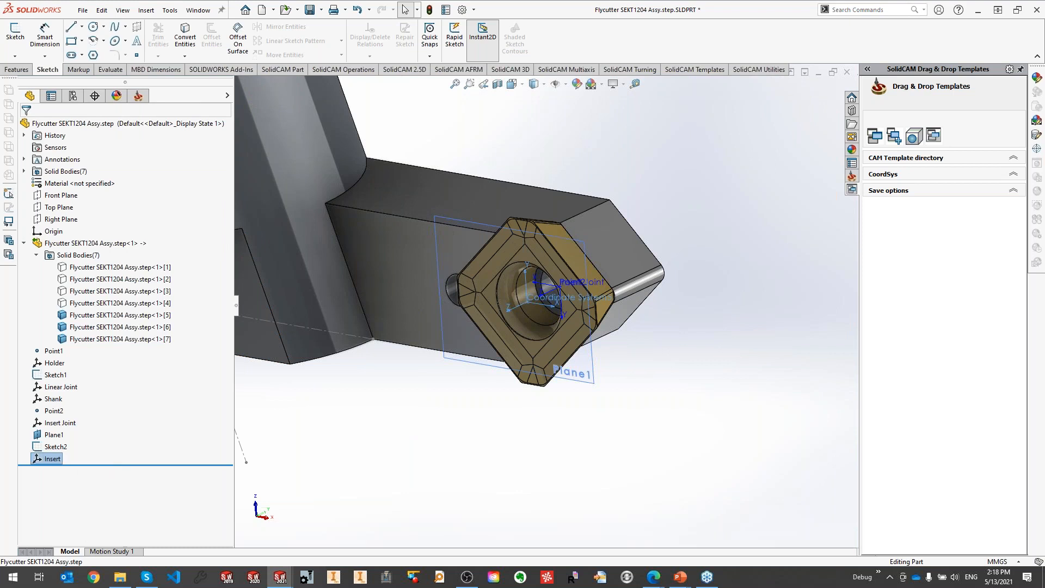
# Hide the square shank and cutting insert bodies, leaving only the flycutter holder body shown.
pyautogui.click(509, 422)
pyautogui.scroll(7, 474, 338)
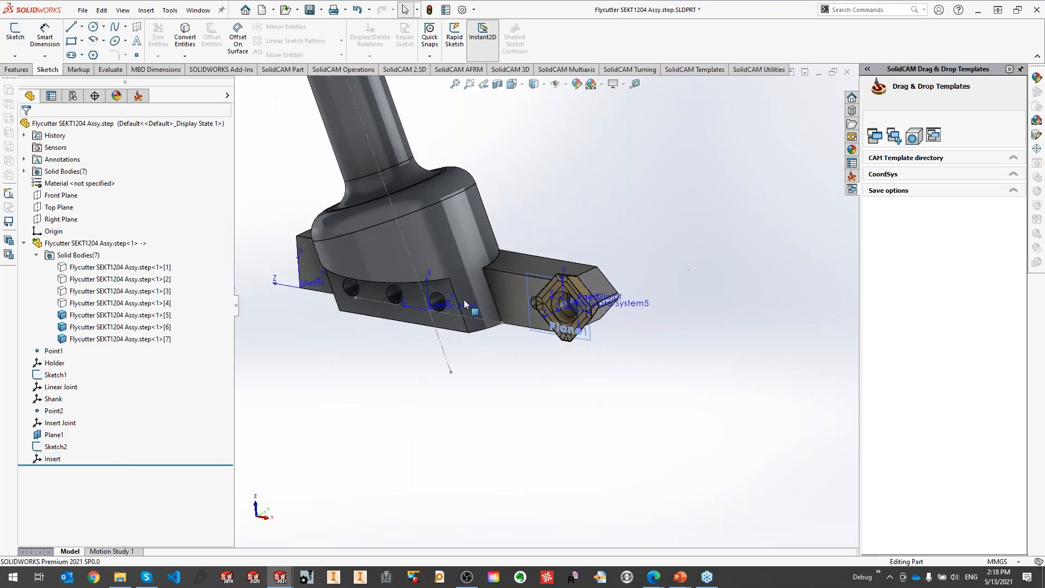
pyautogui.moveTo(443, 270); pyautogui.dragTo(498, 271, button='middle')
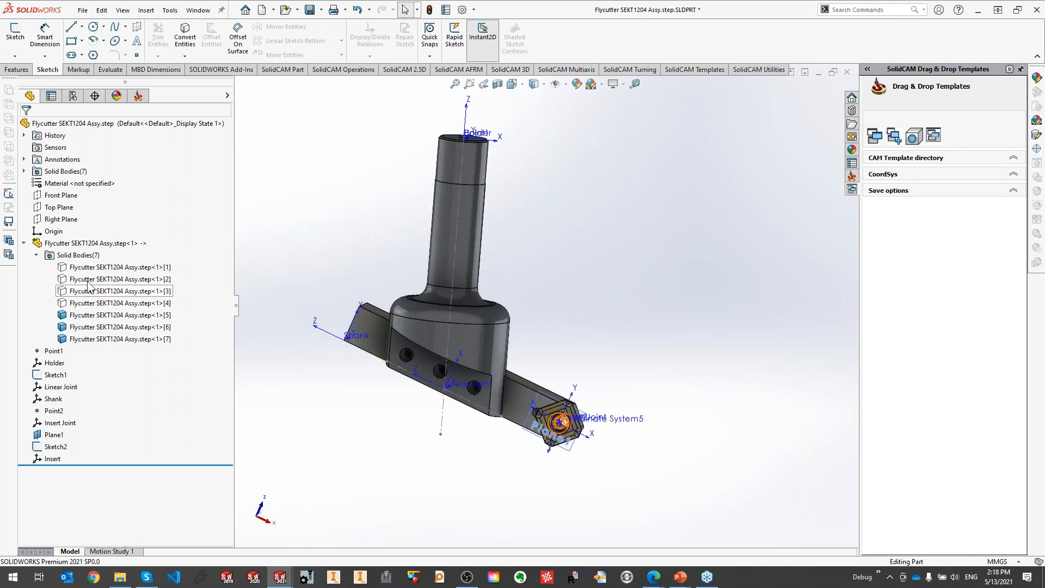
pyautogui.click(89, 327)
pyautogui.keyDown('ctrl'); pyautogui.click(101, 315); pyautogui.keyUp('ctrl')
pyautogui.click(107, 304)
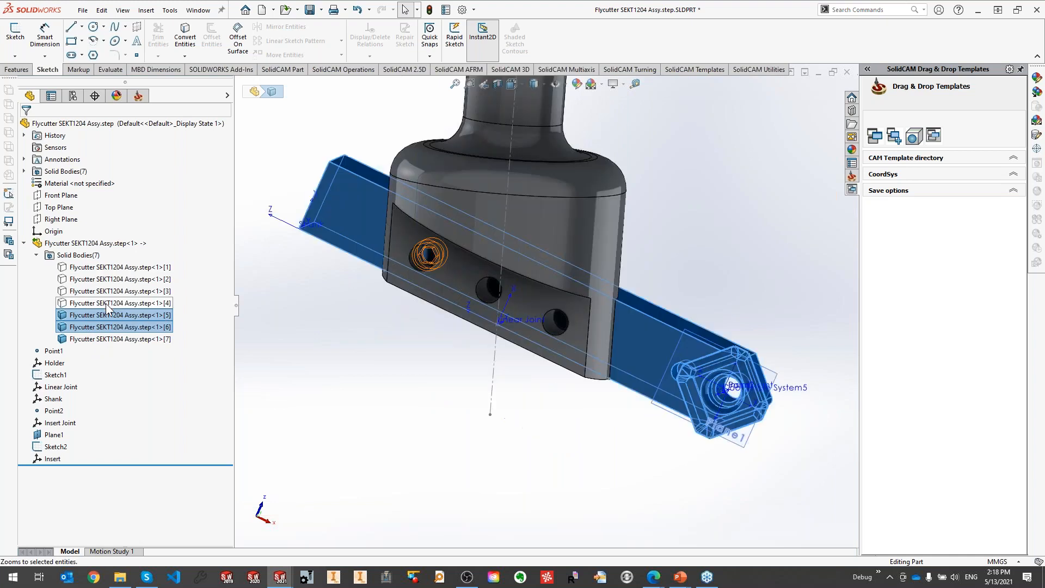
pyautogui.click(107, 303)
pyautogui.click(394, 377)
pyautogui.scroll(3, 425, 269)
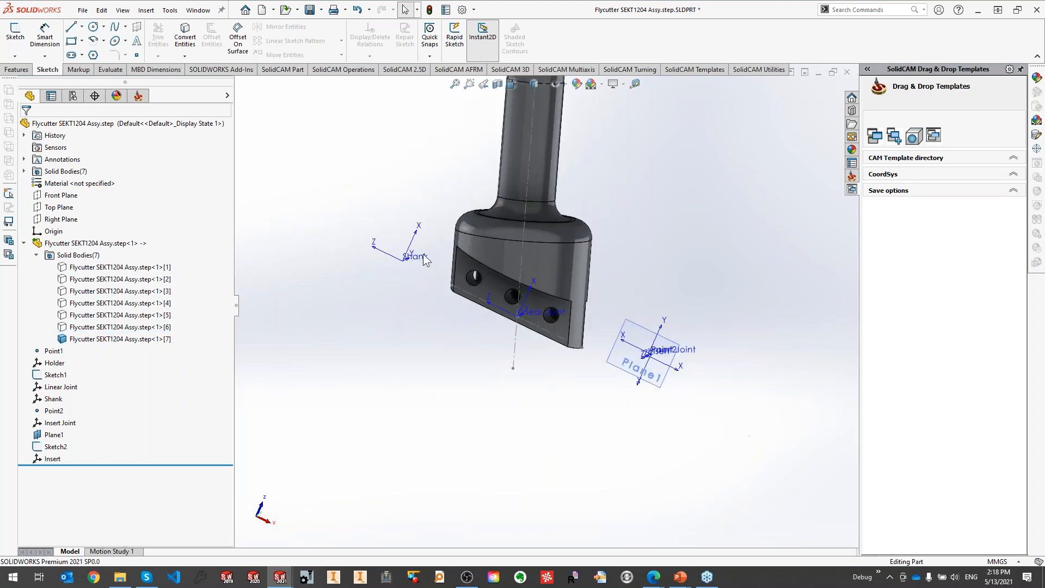
pyautogui.keyDown('ctrl'); pyautogui.moveTo(393, 327); pyautogui.dragTo(384, 368, button='middle'); pyautogui.keyUp('ctrl')
# Start a Save As of the selected holder body and browse to the Webinar folder inside the Metric tables folder.
pyautogui.click(77, 337)
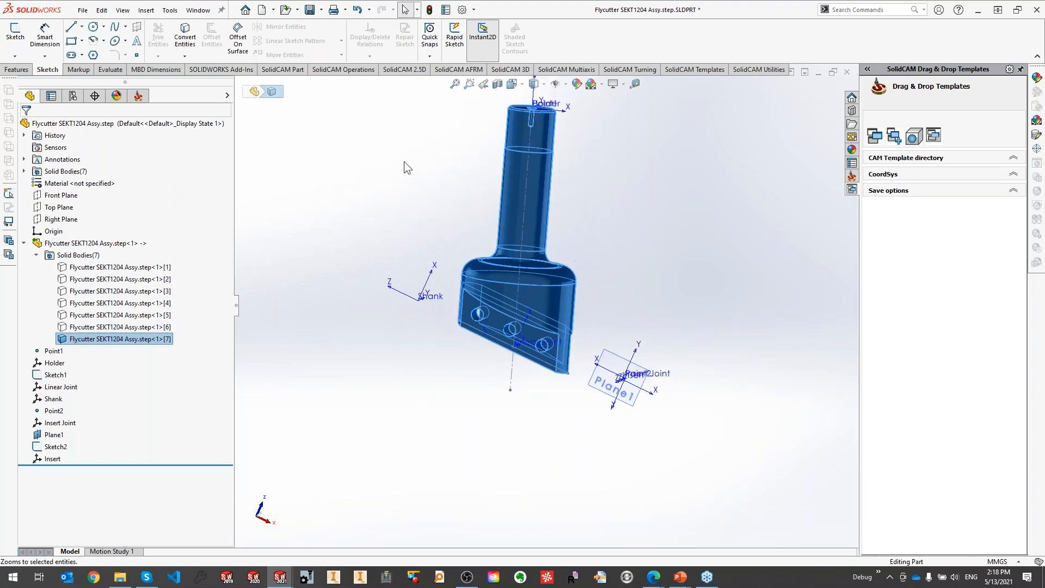
pyautogui.click(82, 10)
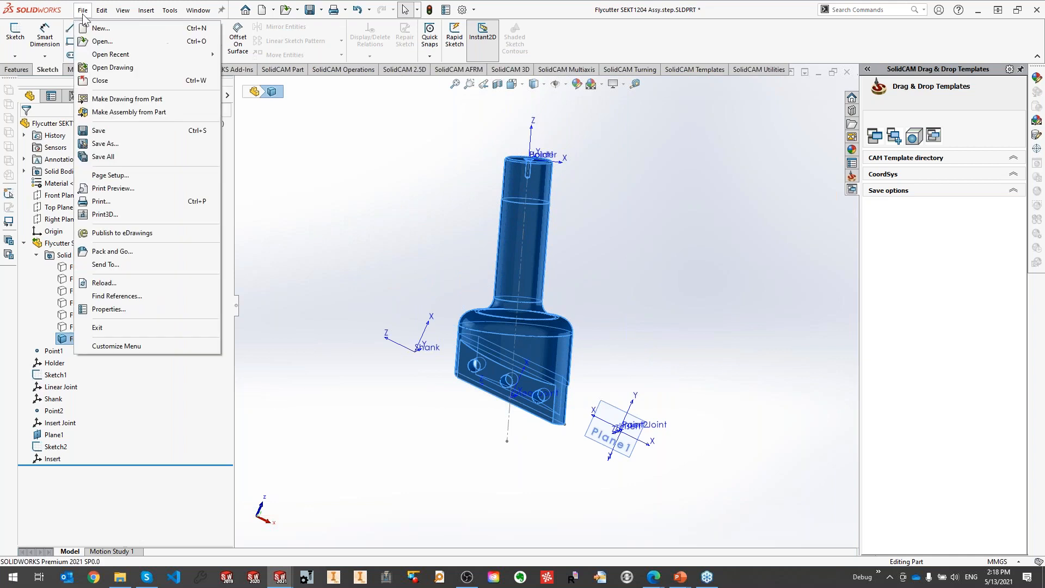
pyautogui.click(109, 143)
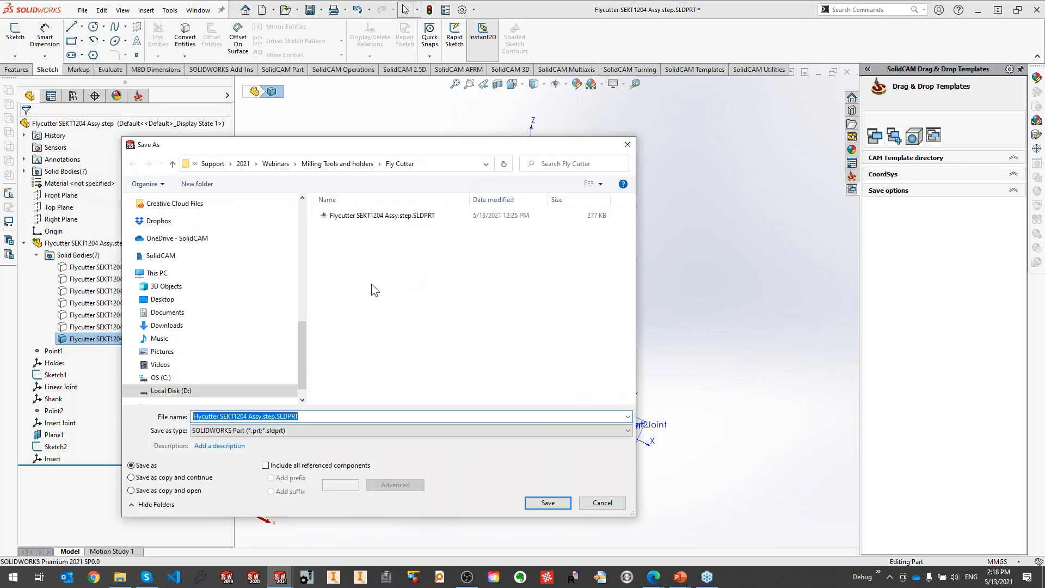
pyautogui.moveTo(302, 354); pyautogui.dragTo(293, 215)
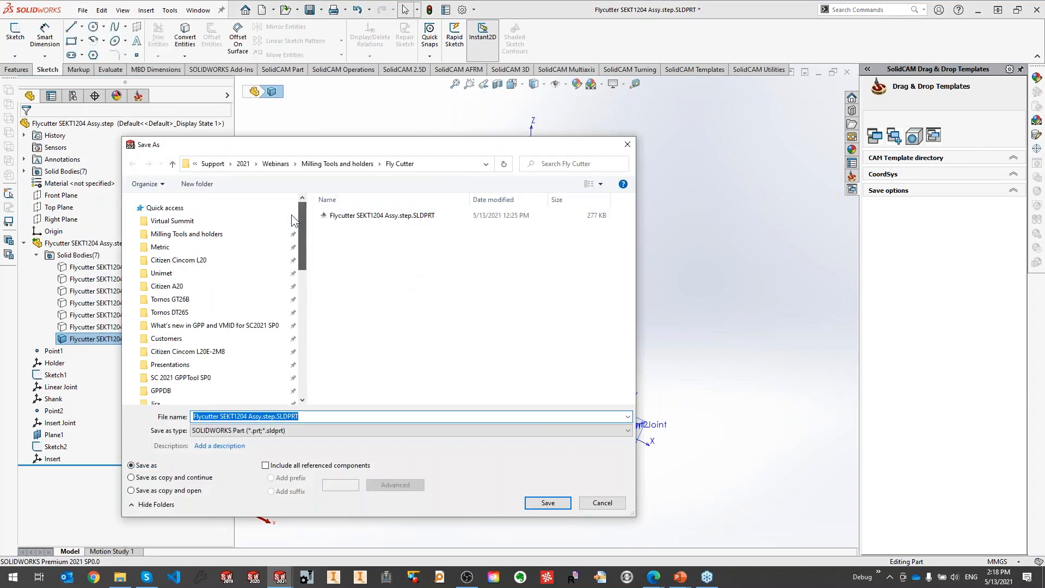
pyautogui.click(199, 246)
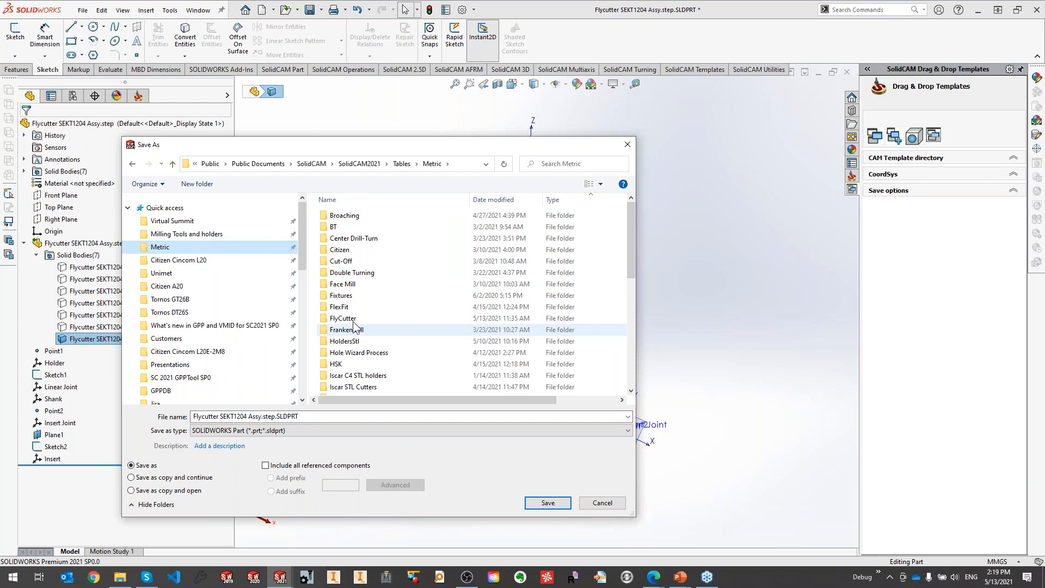
pyautogui.scroll(-9, 373, 379)
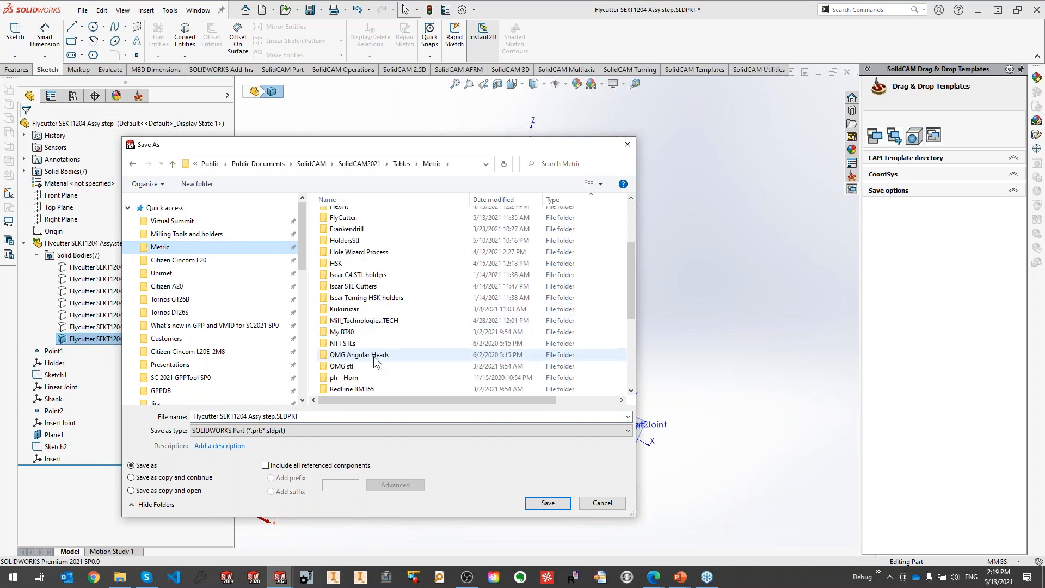
pyautogui.doubleClick(342, 366)
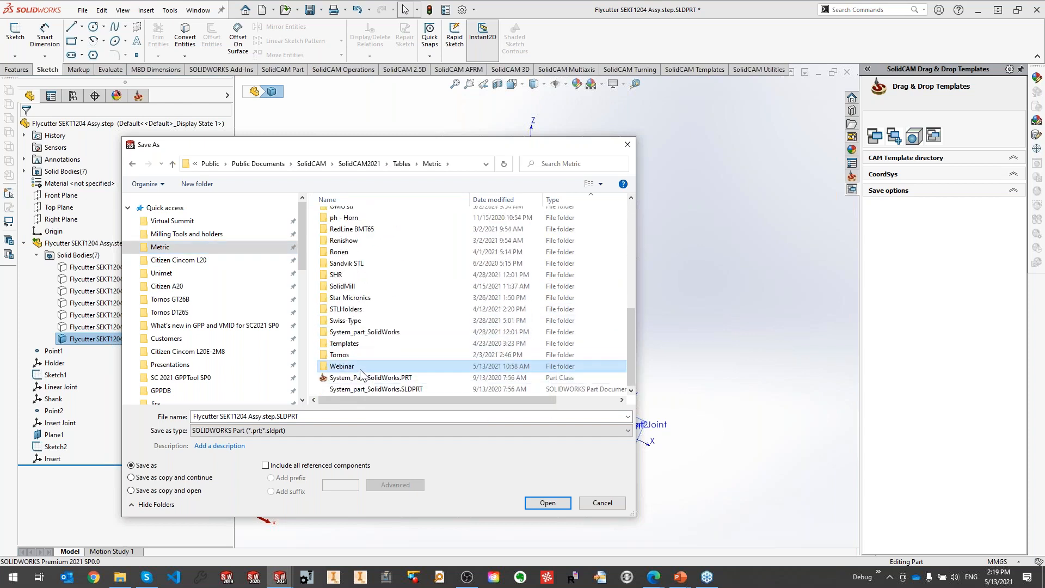
# Create a folder named "FlyCutter" inside the Webinar folder and open it as the save location.
pyautogui.click(197, 184)
pyautogui.write('Fly')
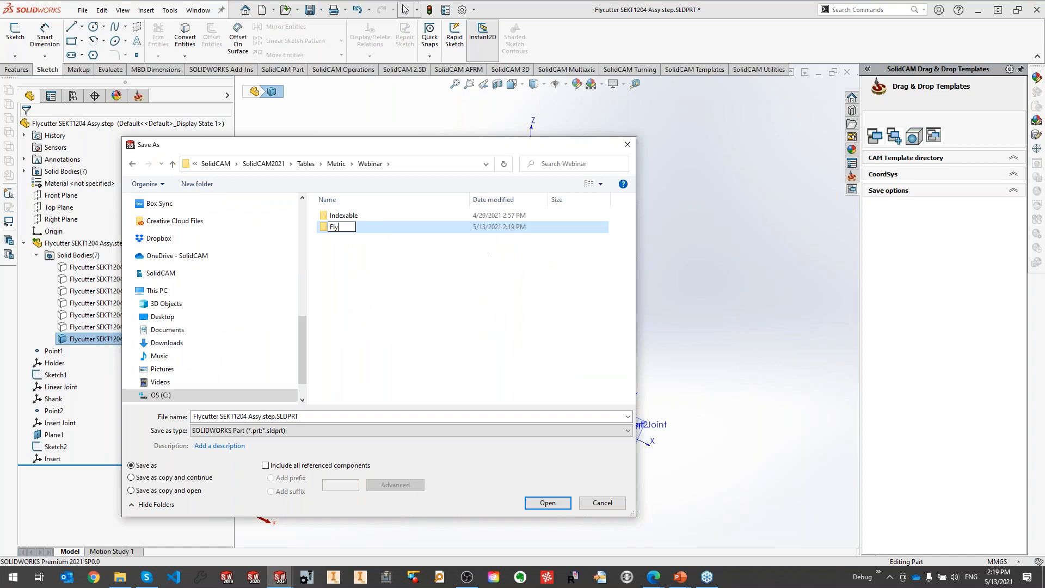
pyautogui.write('Cutter')
pyautogui.press('Return')
pyautogui.doubleClick(354, 214)
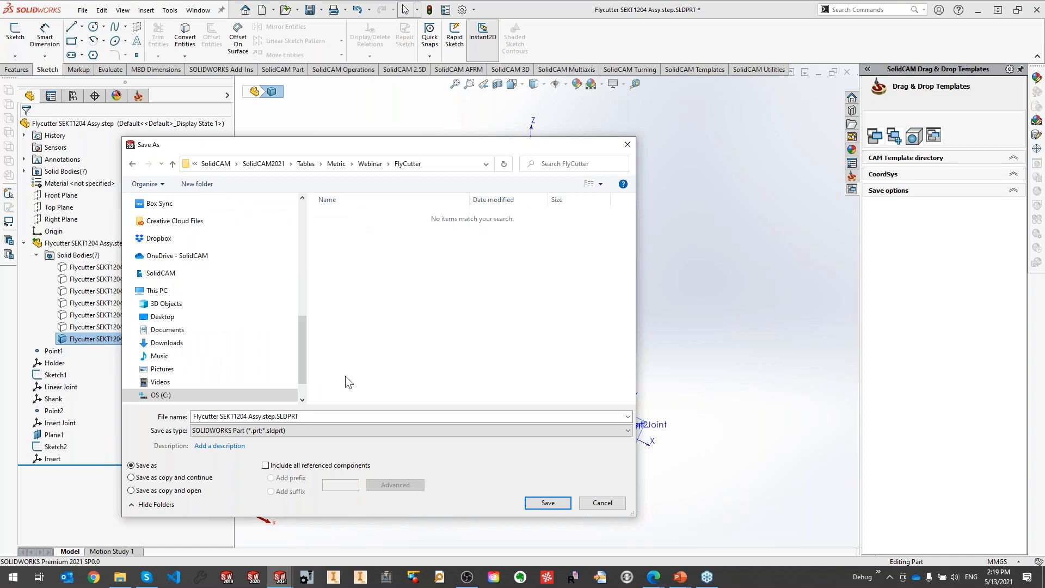
# Set the save file type to STL and name the file "Holder".
pyautogui.click(277, 417)
pyautogui.click(257, 431)
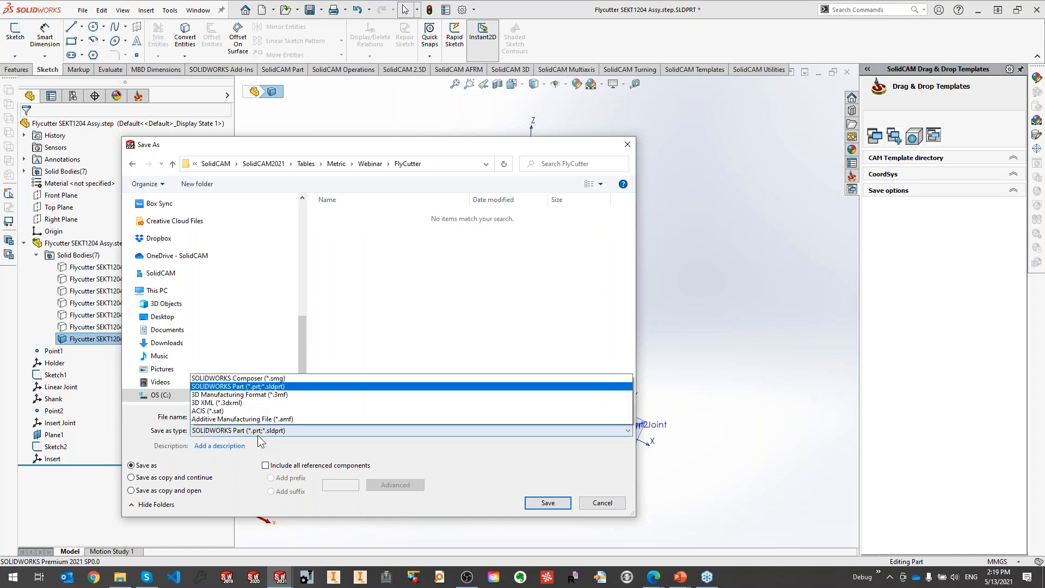
pyautogui.click(240, 399)
pyautogui.click(258, 446)
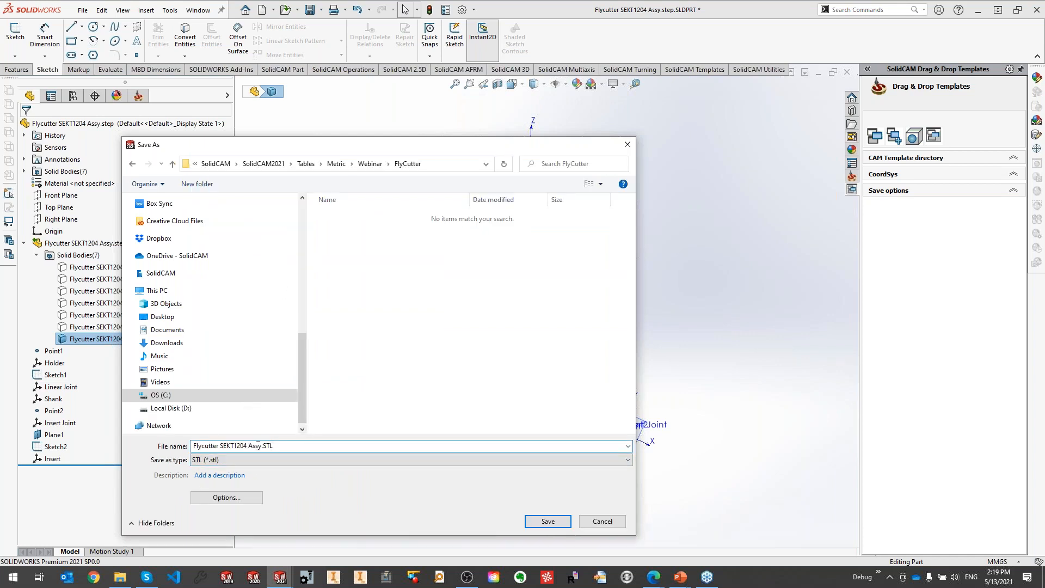
pyautogui.moveTo(265, 446); pyautogui.dragTo(139, 438)
pyautogui.write('Holder')
# Set the STL export options to the Holder output coordinate system and Coarse resolution.
pyautogui.click(224, 499)
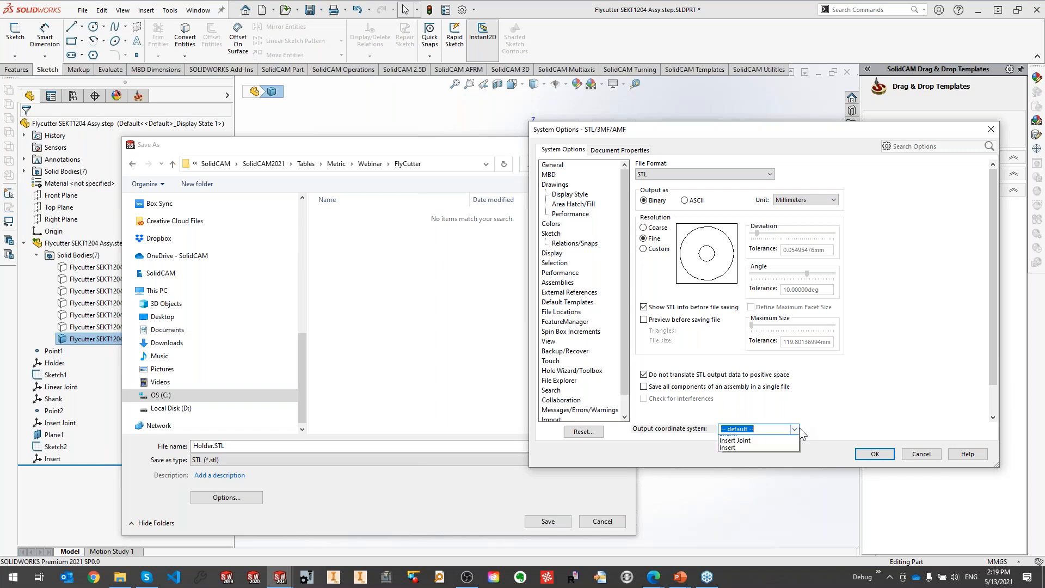
pyautogui.click(795, 429)
pyautogui.click(776, 446)
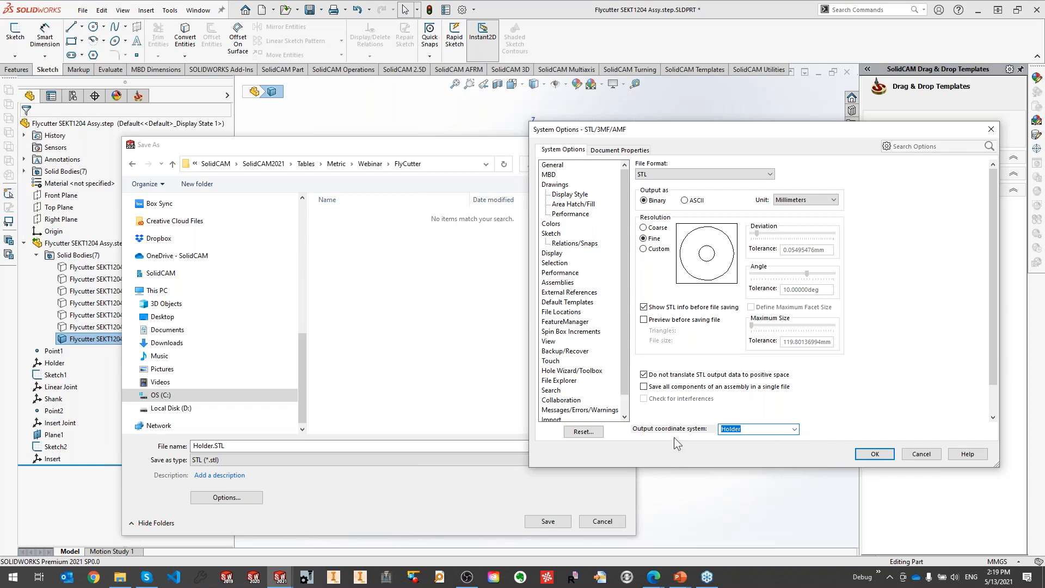
pyautogui.click(650, 229)
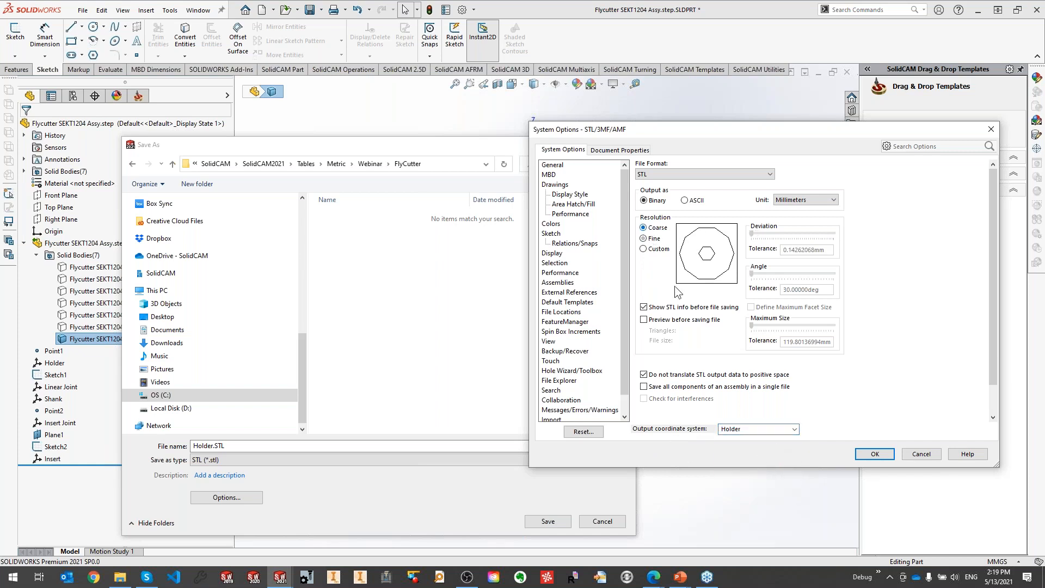
pyautogui.click(873, 454)
# Save Holder.STL, exporting only the selected body.
pyautogui.click(548, 522)
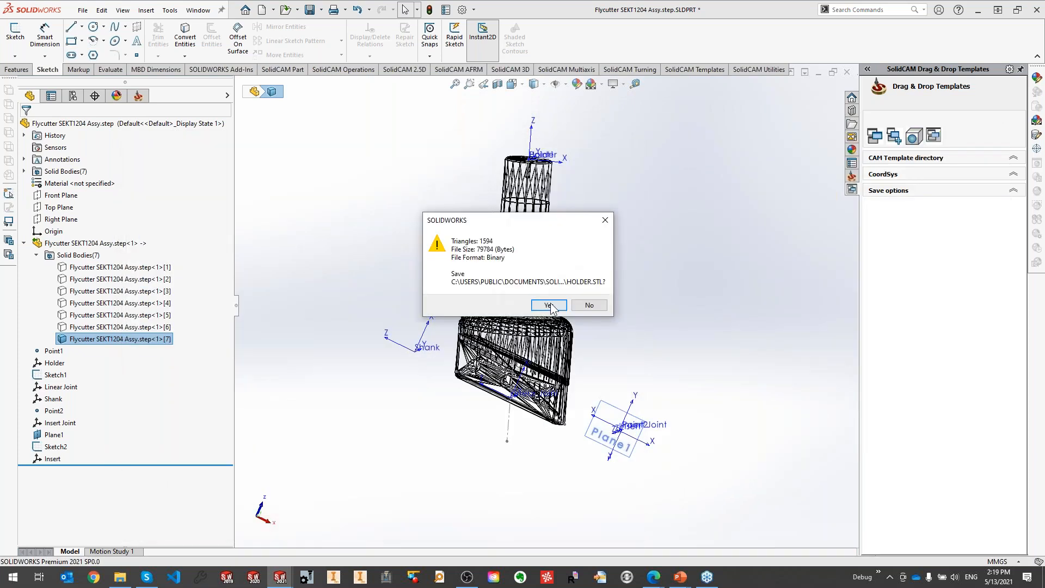
pyautogui.click(548, 308)
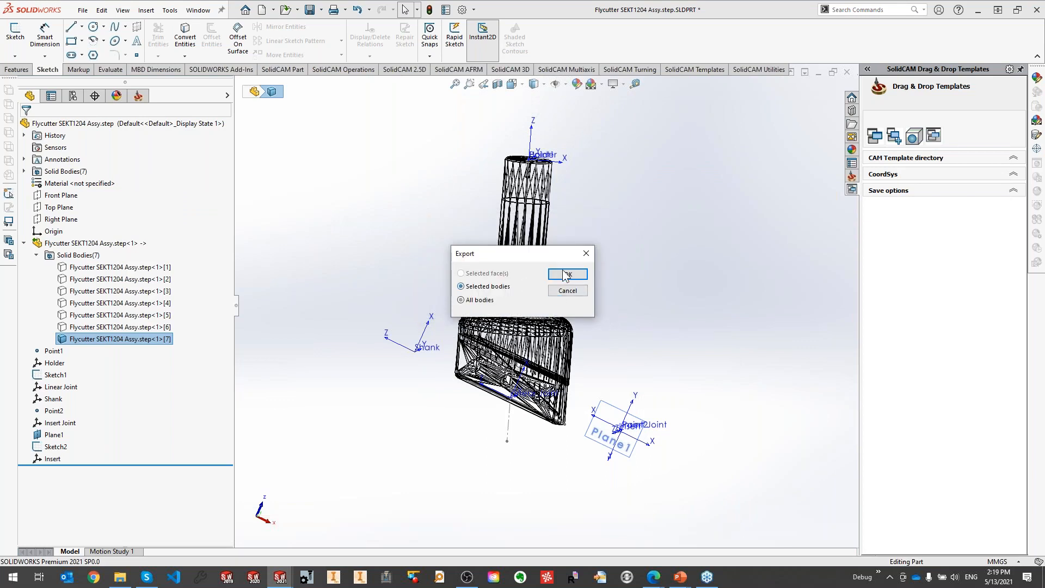
pyautogui.click(566, 275)
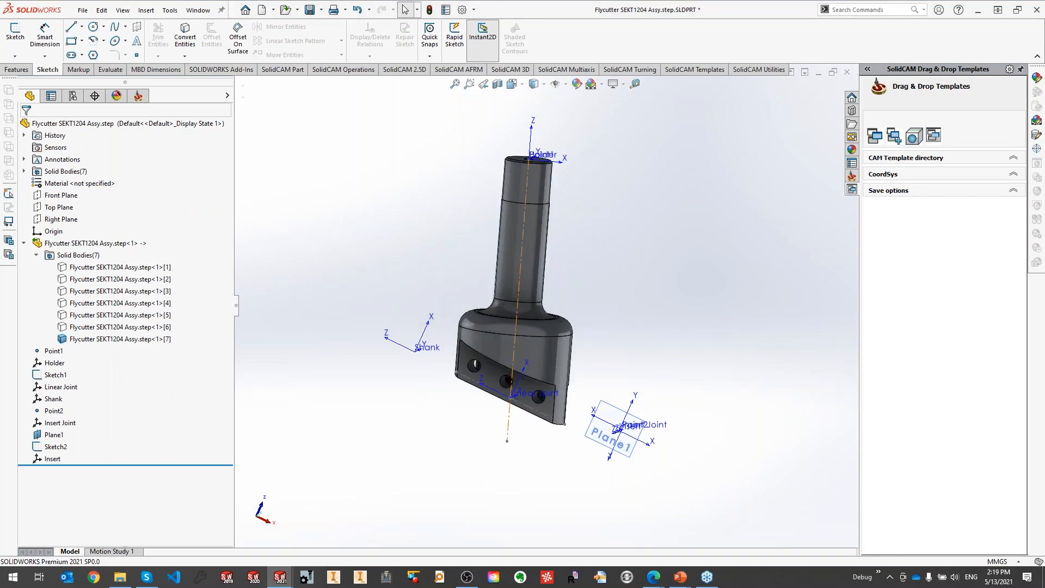
# Measure the distance between the Holder and Linear Joint coordinate systems.
pyautogui.scroll(-2, 527, 410)
pyautogui.keyDown('ctrl'); pyautogui.moveTo(560, 326); pyautogui.dragTo(495, 418, button='middle'); pyautogui.keyUp('ctrl')
pyautogui.moveTo(495, 418); pyautogui.dragTo(511, 403, button='middle')
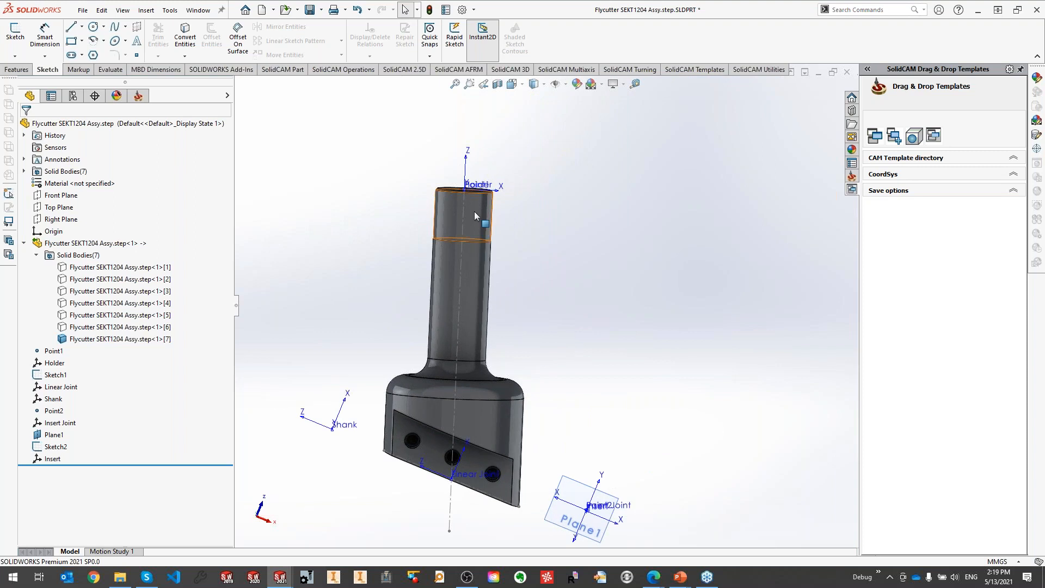
pyautogui.click(472, 194)
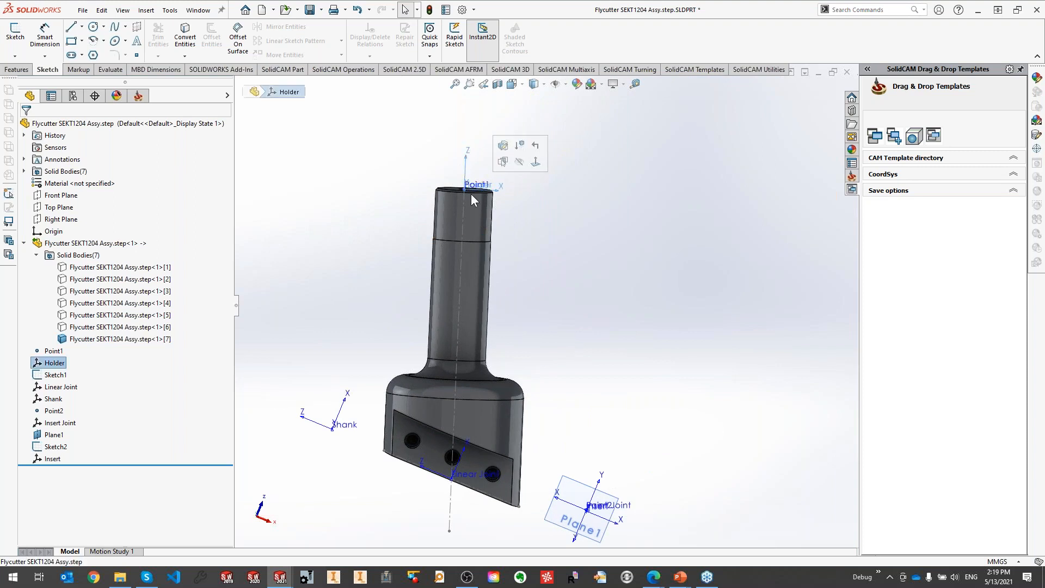
pyautogui.keyDown('ctrl'); pyautogui.click(460, 476); pyautogui.keyUp('ctrl')
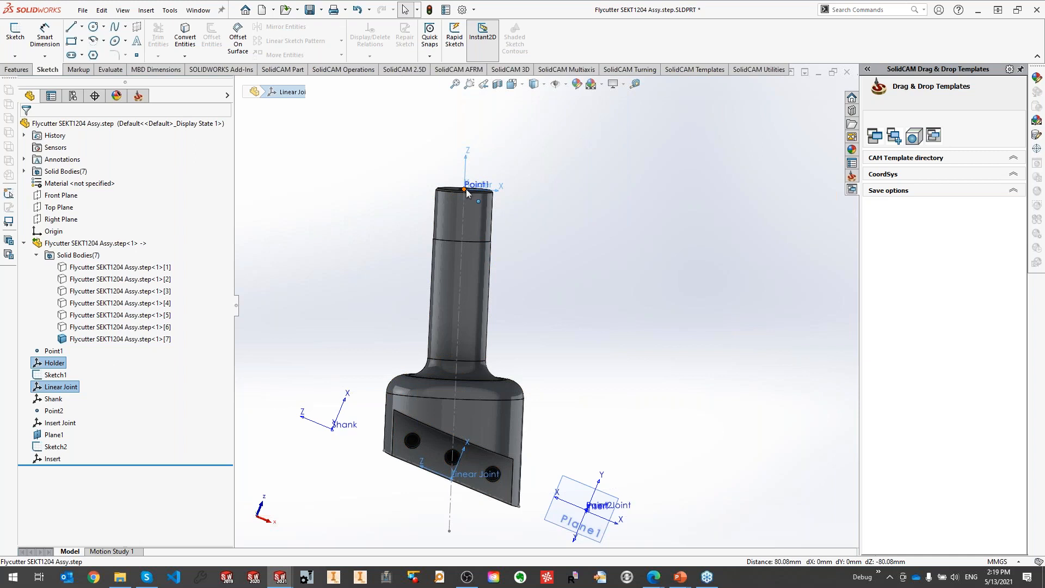
# Compute the CoordSys Matrix with Holder as the master and Linear Joint as the slave coordinate system.
pyautogui.click(750, 71)
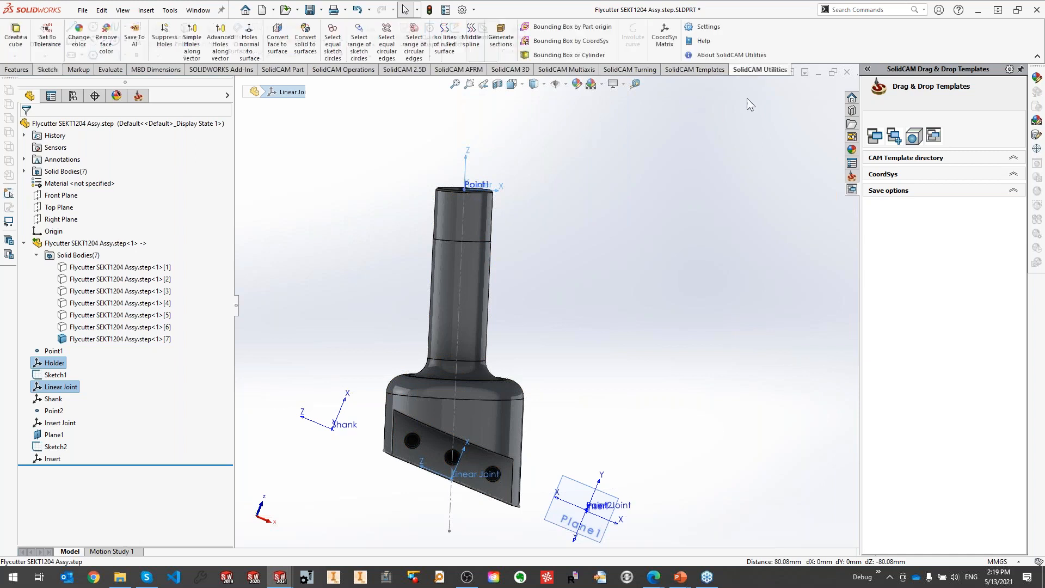
pyautogui.click(665, 39)
pyautogui.keyDown('ctrl'); pyautogui.moveTo(596, 339); pyautogui.dragTo(593, 299, button='middle'); pyautogui.keyUp('ctrl')
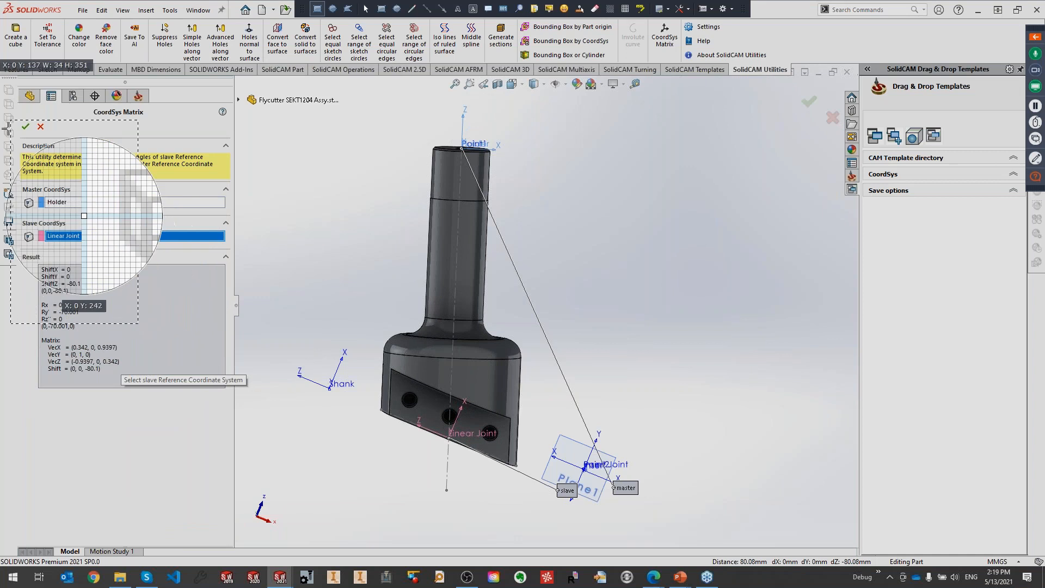
# Capture the CoordSys Matrix results as a screenshot labelled "Linear joint" and close the matrix utility.
pyautogui.moveTo(0, 116); pyautogui.dragTo(264, 424)
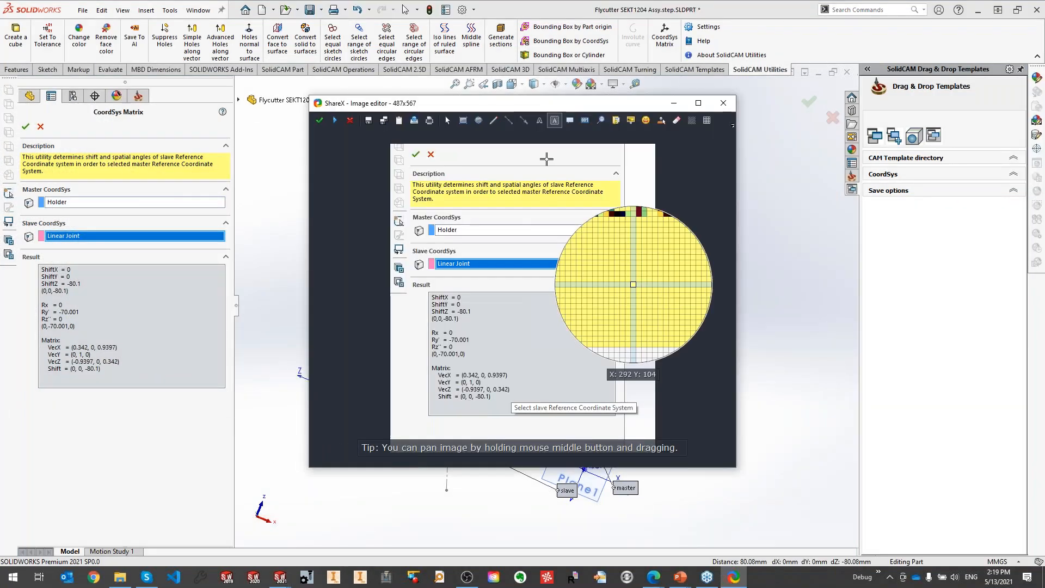
pyautogui.moveTo(551, 307); pyautogui.dragTo(581, 341)
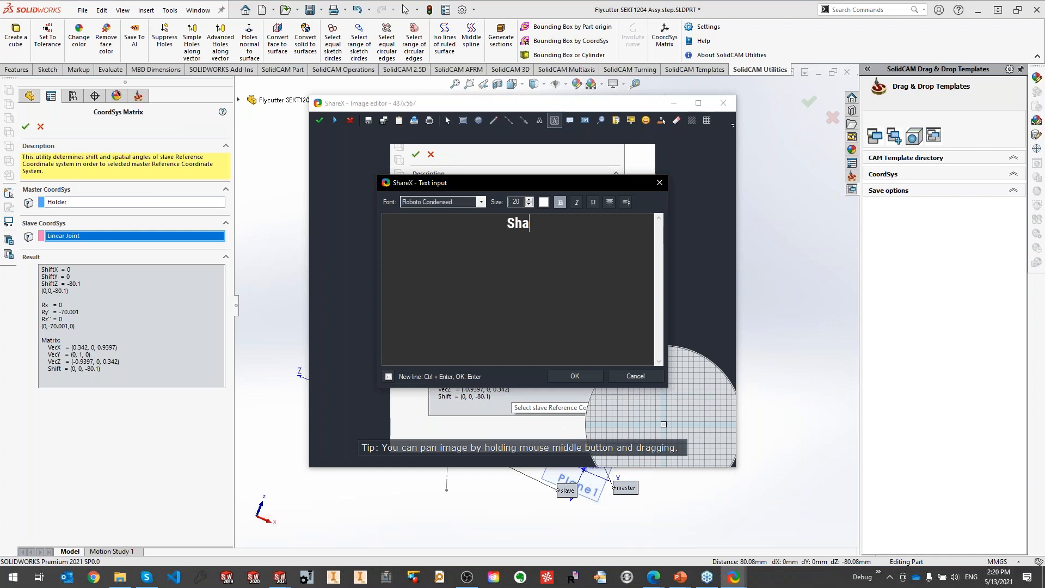
pyautogui.write('Lie')
pyautogui.press('BackSpace')
pyautogui.write('near joint')
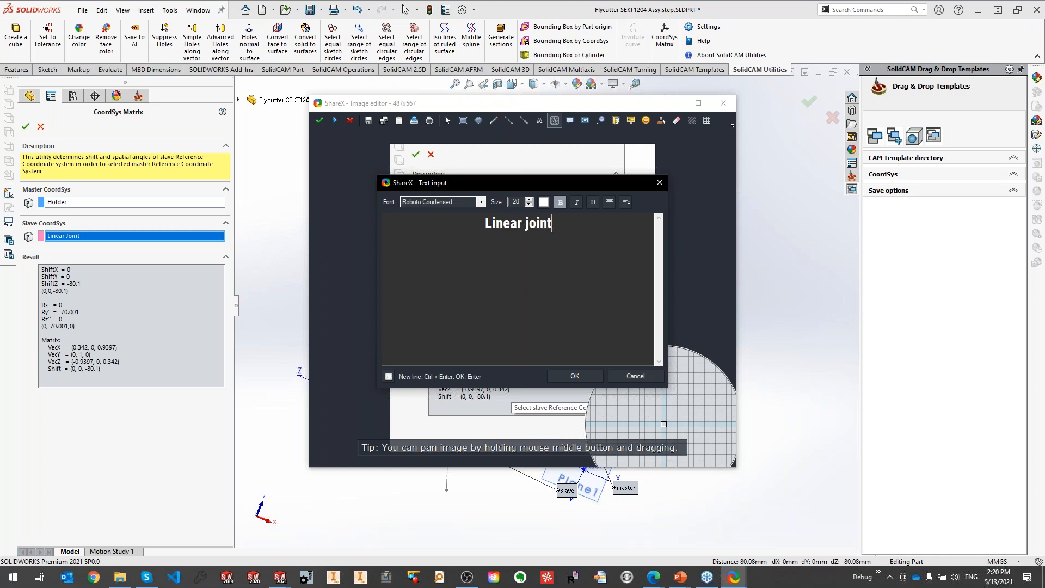
pyautogui.press('Return')
pyautogui.moveTo(517, 103); pyautogui.dragTo(1044, 431)
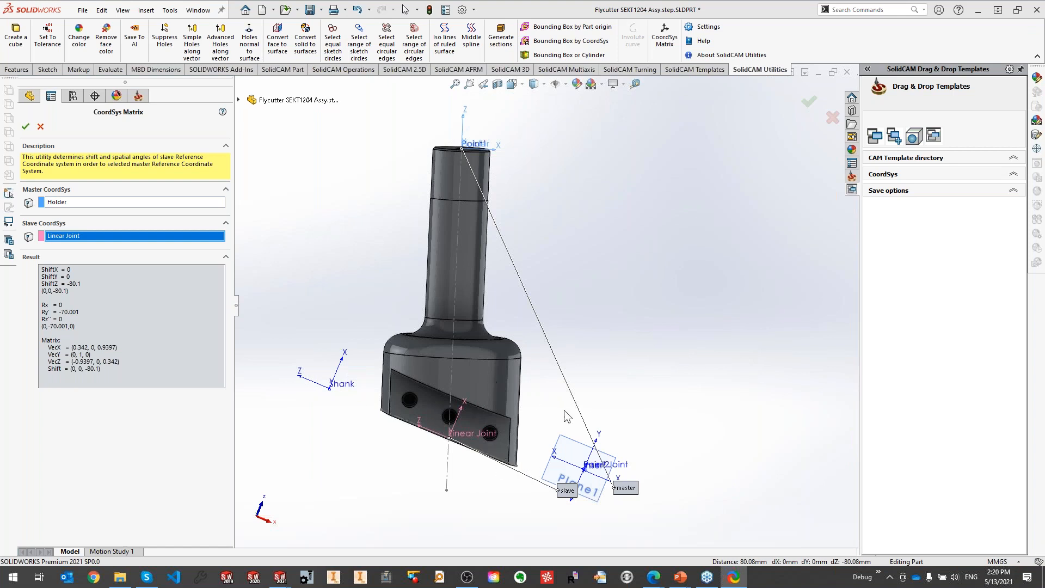
pyautogui.click(26, 128)
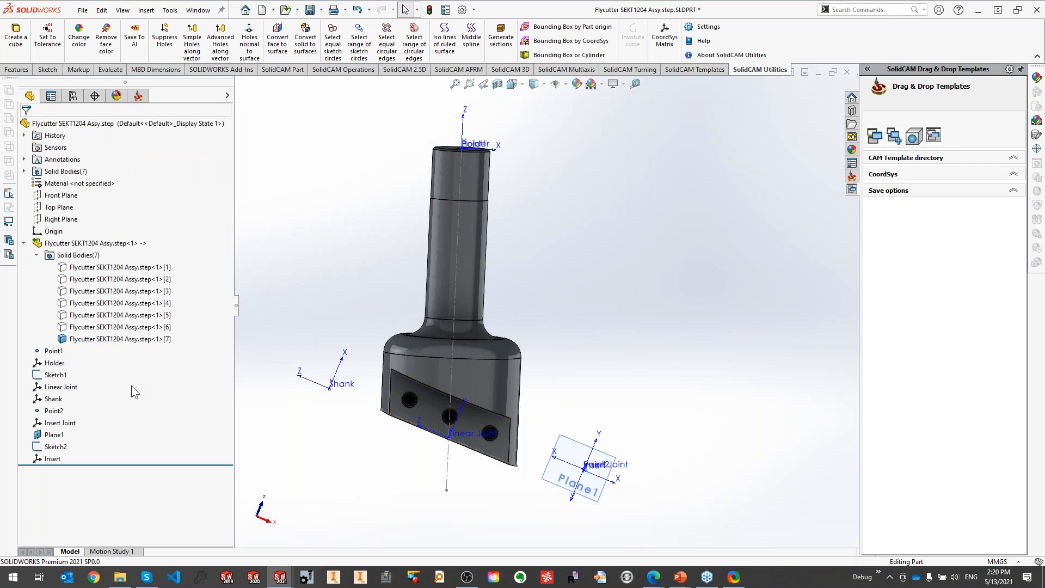
# Hide the holder body [7] and show the shank body [6] of the flycutter.
pyautogui.click(109, 329)
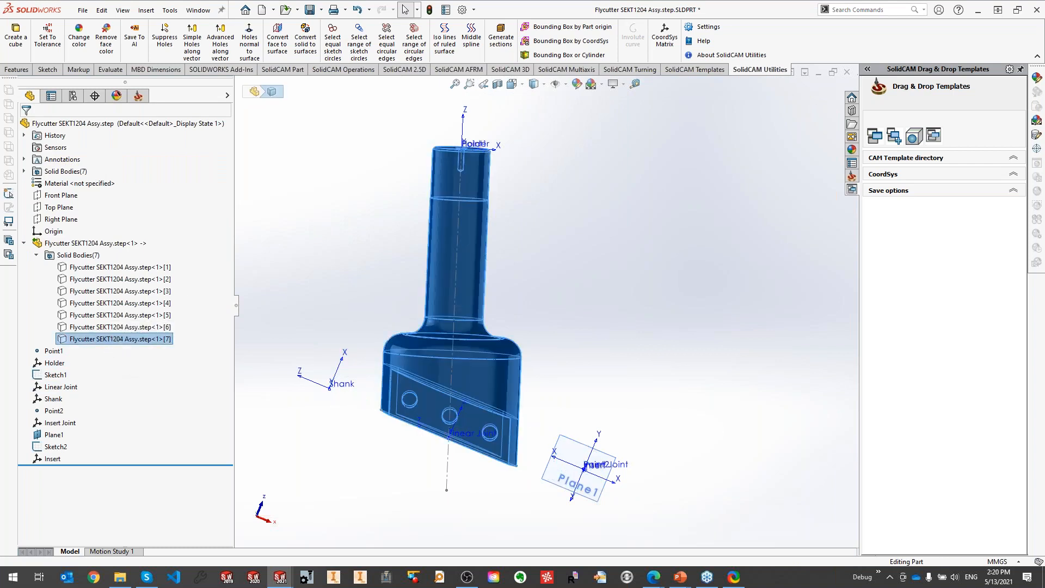
pyautogui.click(119, 315)
pyautogui.click(119, 315)
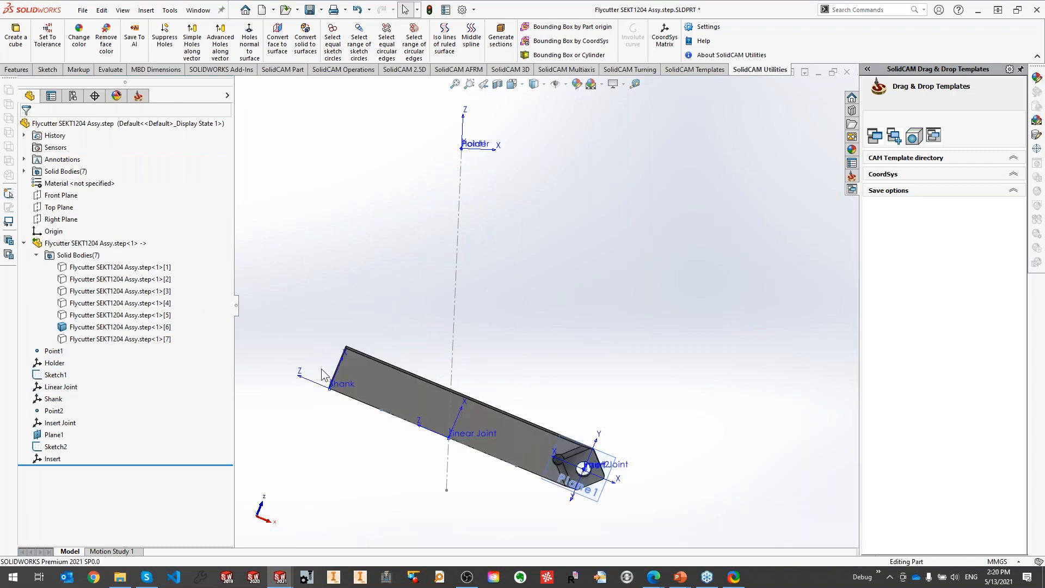
# Start saving a copy of the shank and browse to the Metric > Webinar > FlyCutter folder.
pyautogui.click(83, 11)
pyautogui.click(105, 143)
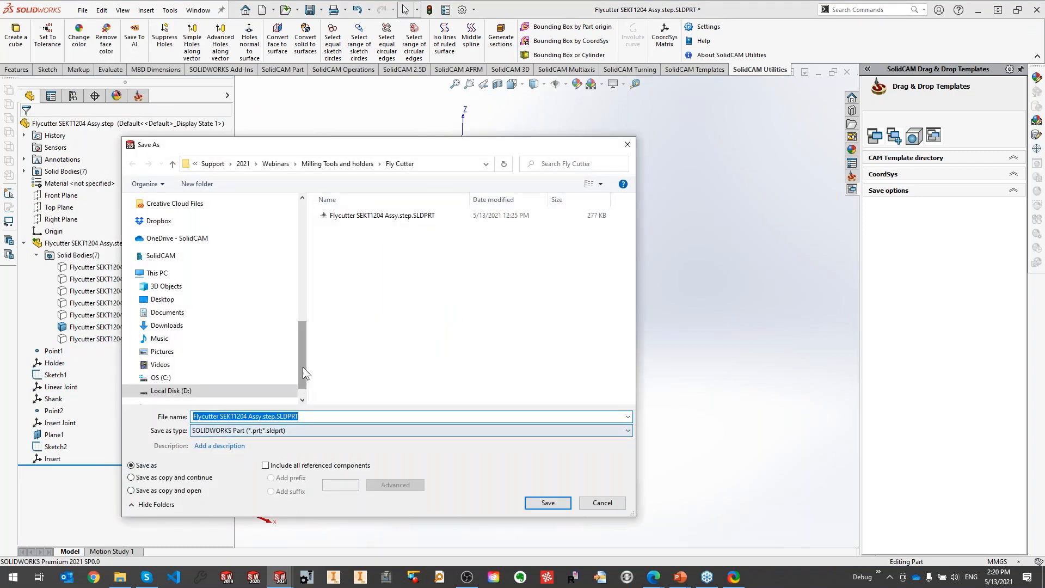
pyautogui.moveTo(302, 368); pyautogui.dragTo(303, 240)
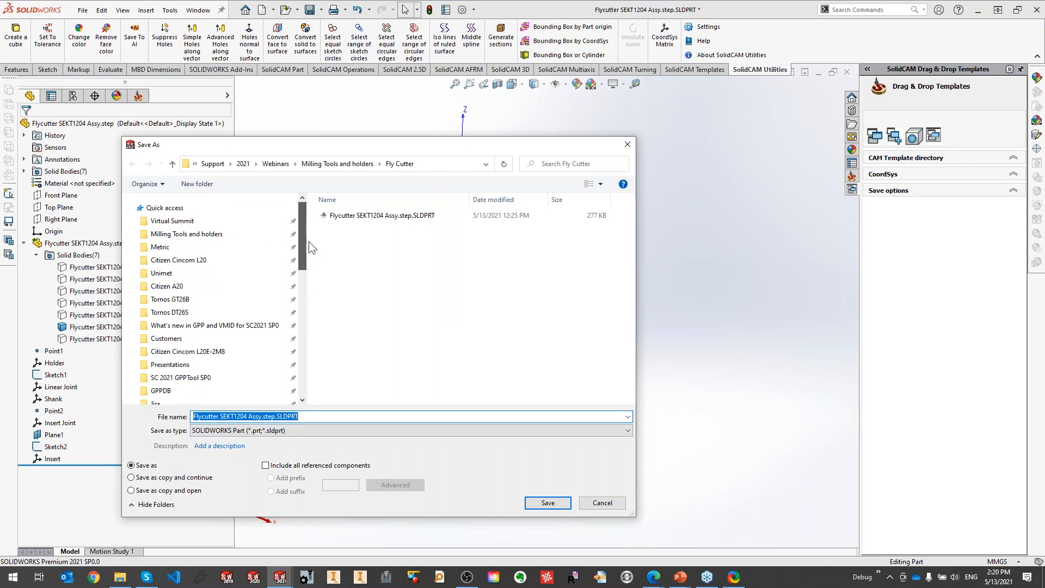
pyautogui.click(185, 234)
pyautogui.scroll(-1, 405, 364)
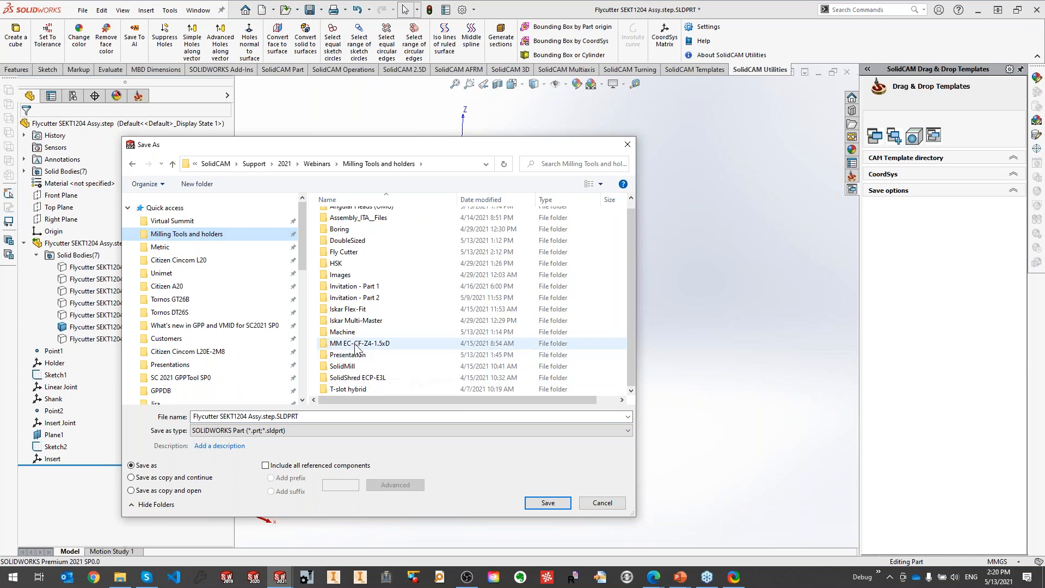
pyautogui.click(202, 247)
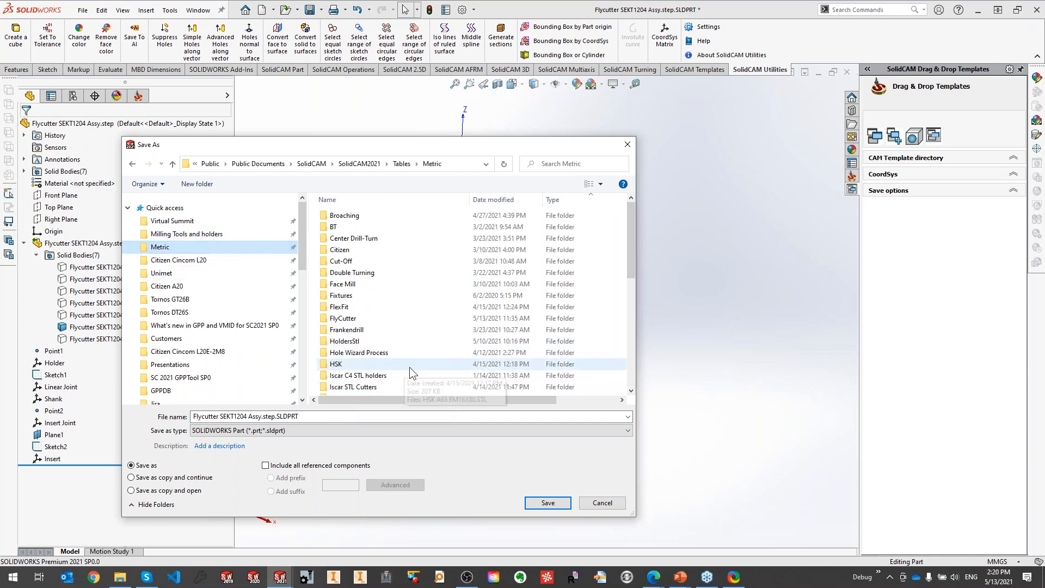
pyautogui.scroll(-10, 410, 367)
pyautogui.doubleClick(334, 366)
pyautogui.doubleClick(340, 212)
# Set the save file type to STL and name the file "Shank".
pyautogui.click(245, 417)
pyautogui.click(279, 430)
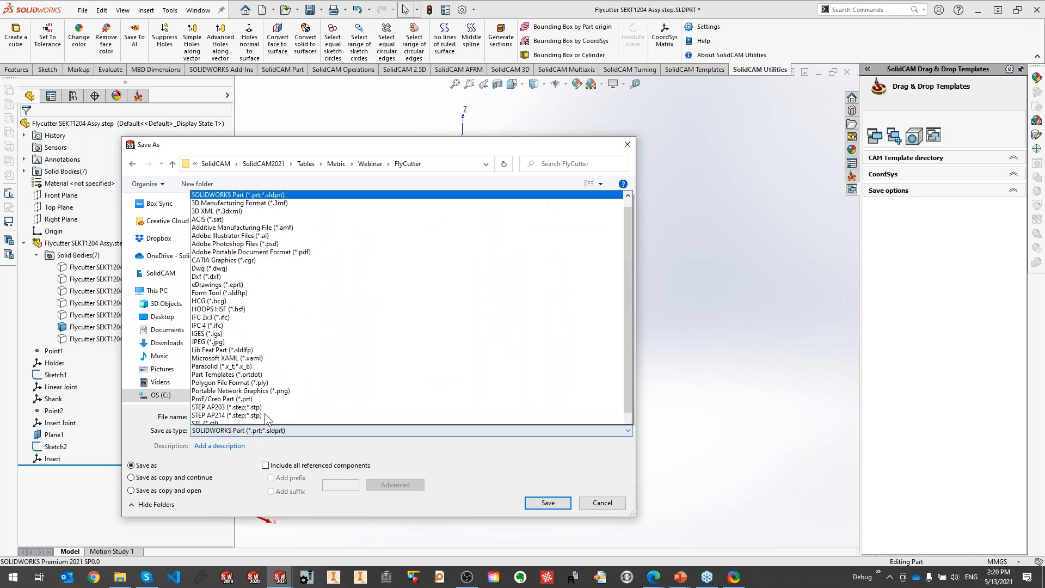
pyautogui.click(242, 417)
pyautogui.click(265, 448)
pyautogui.moveTo(205, 449); pyautogui.dragTo(192, 447)
pyautogui.write('Sho')
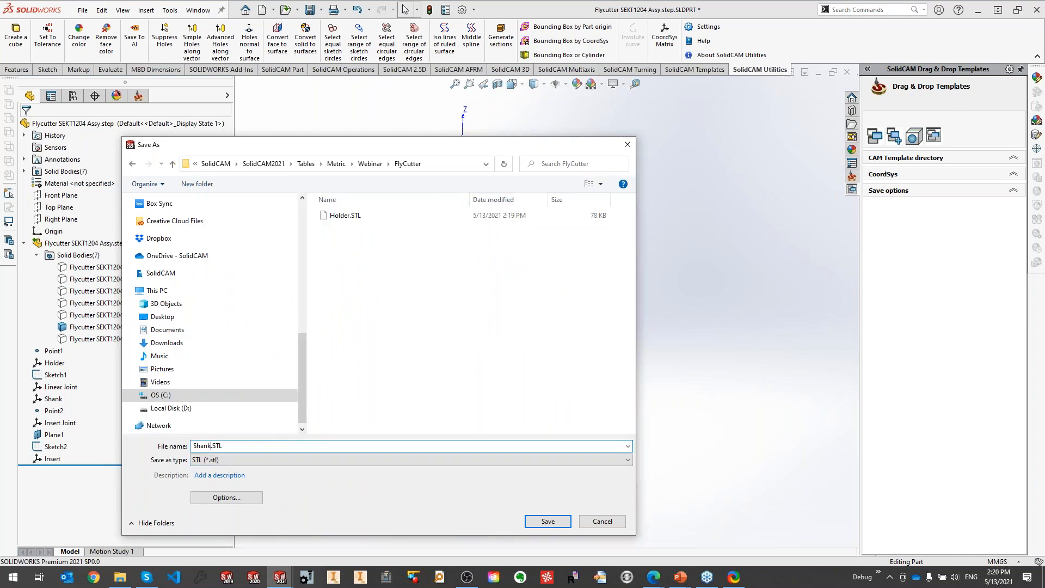
# Set the STL output coordinate system to Shank and save Shank.STL.
pyautogui.click(218, 497)
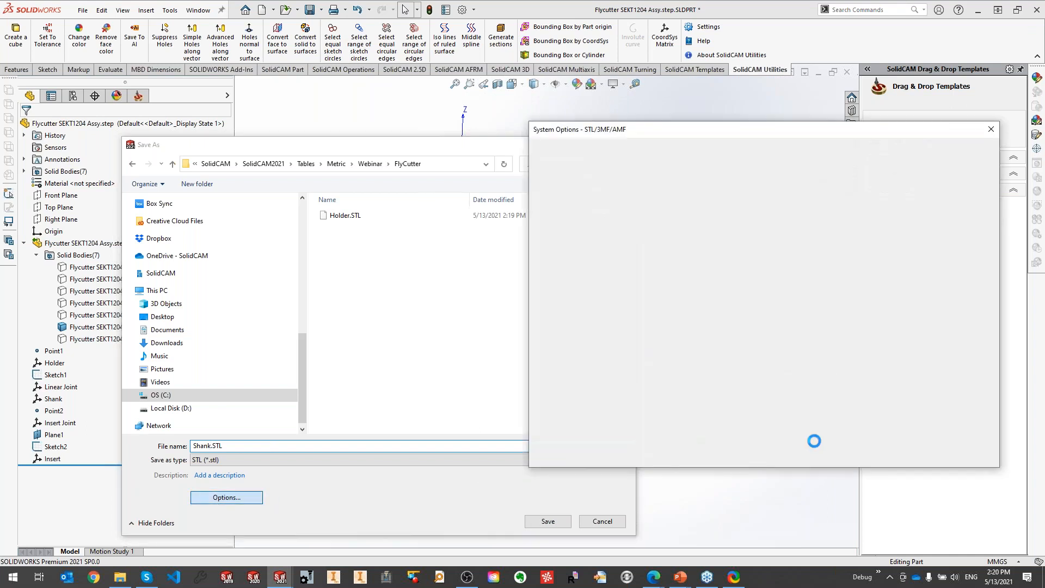
pyautogui.click(795, 430)
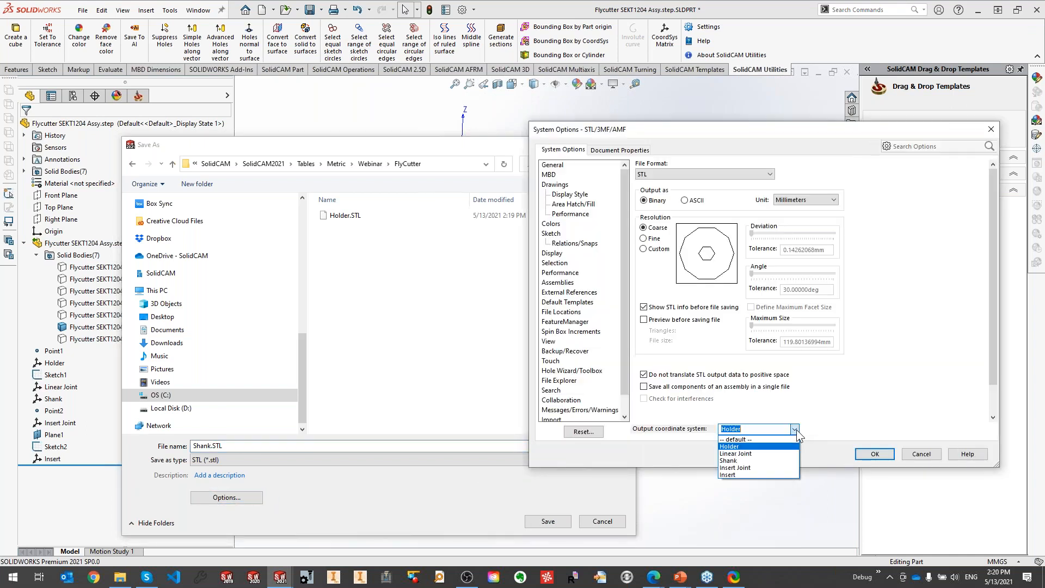
pyautogui.click(763, 460)
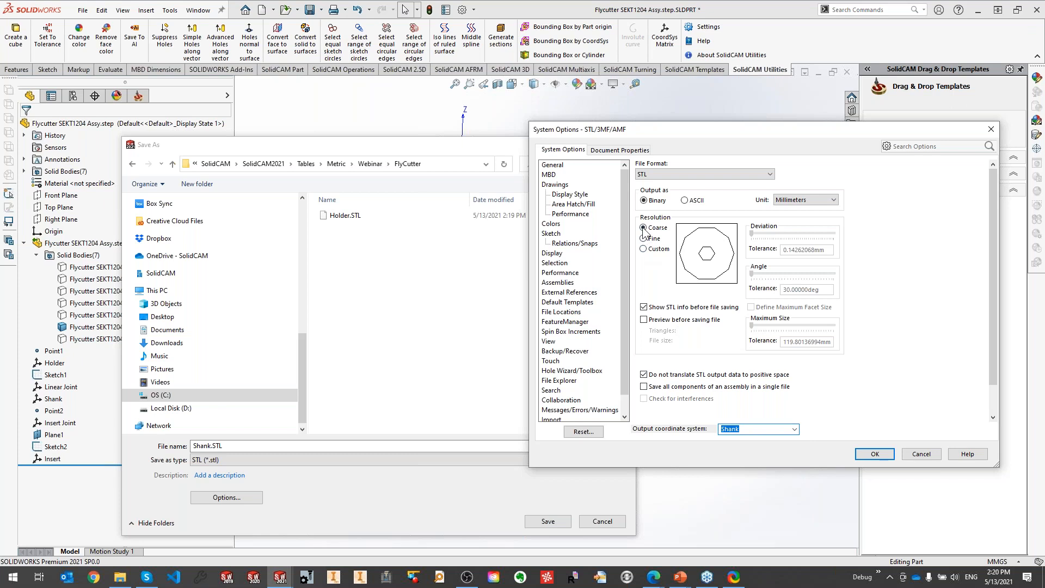
pyautogui.click(879, 457)
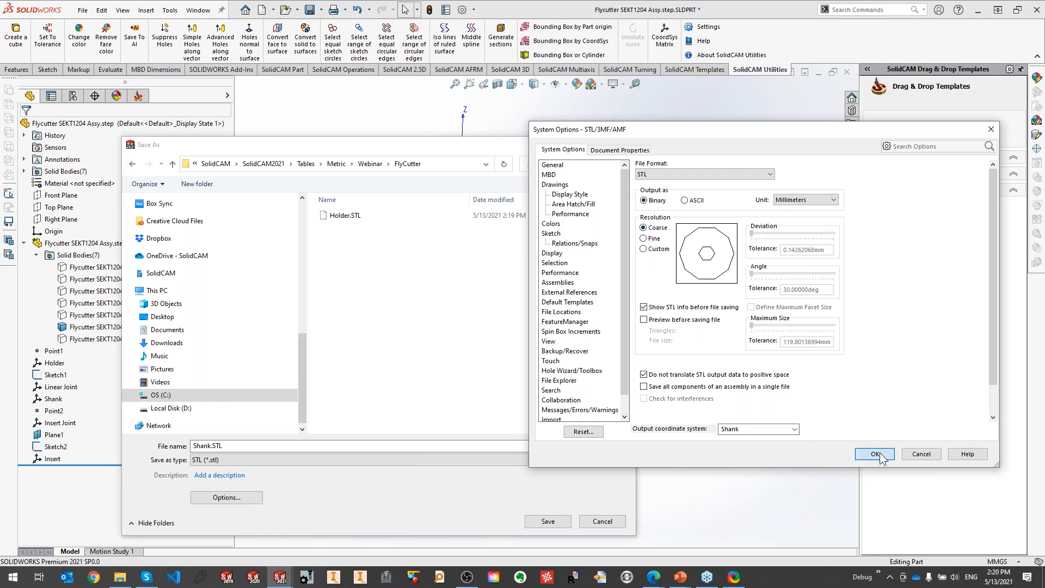
pyautogui.click(550, 522)
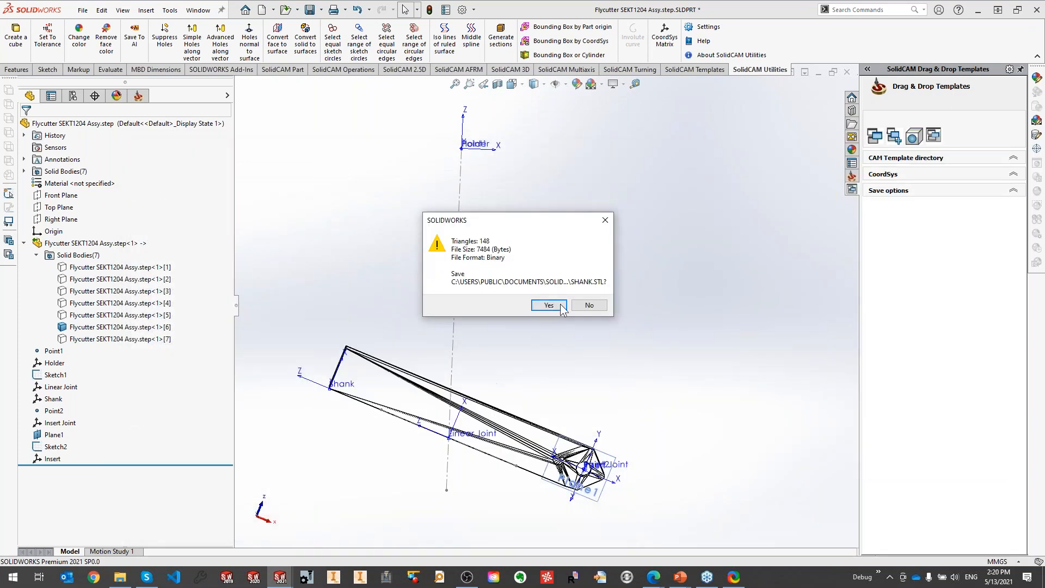
pyautogui.click(559, 308)
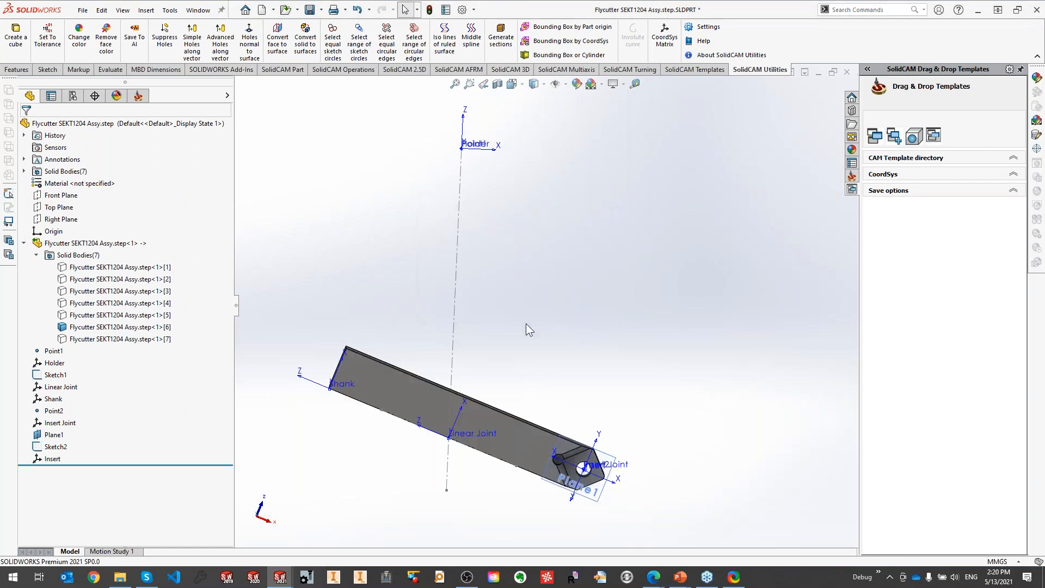
# Show the insert body [5] together with the shank body.
pyautogui.click(87, 341)
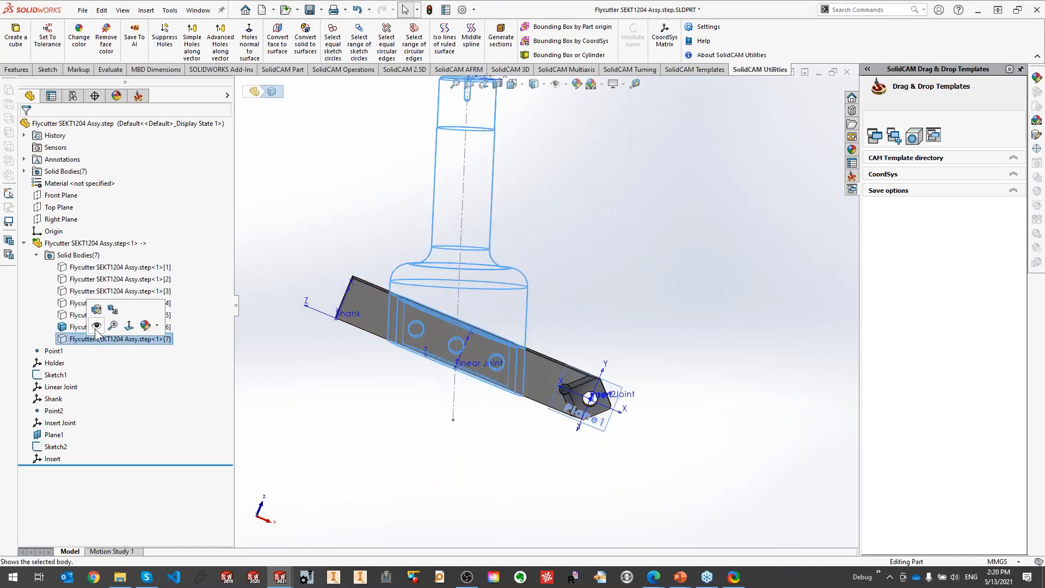
pyautogui.click(87, 316)
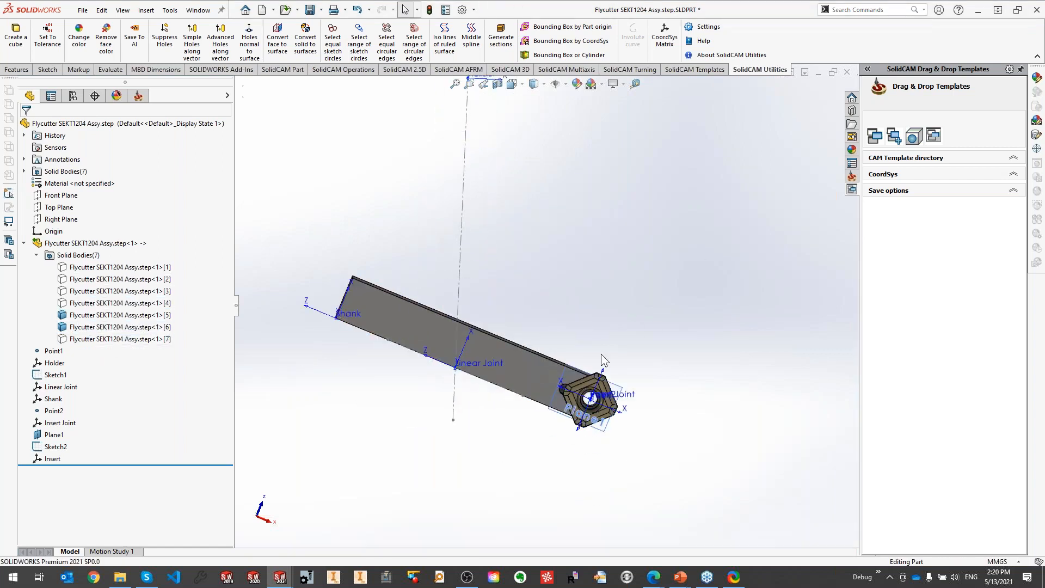
pyautogui.scroll(-4, 618, 443)
pyautogui.moveTo(578, 349); pyautogui.dragTo(545, 384, button='middle')
pyautogui.keyDown('ctrl'); pyautogui.moveTo(413, 351); pyautogui.dragTo(515, 380, button='middle'); pyautogui.keyUp('ctrl')
pyautogui.scroll(2, 531, 416)
# Compute the CoordSys Matrix with Shank as the master and Insert Joint as the slave coordinate system.
pyautogui.click(303, 242)
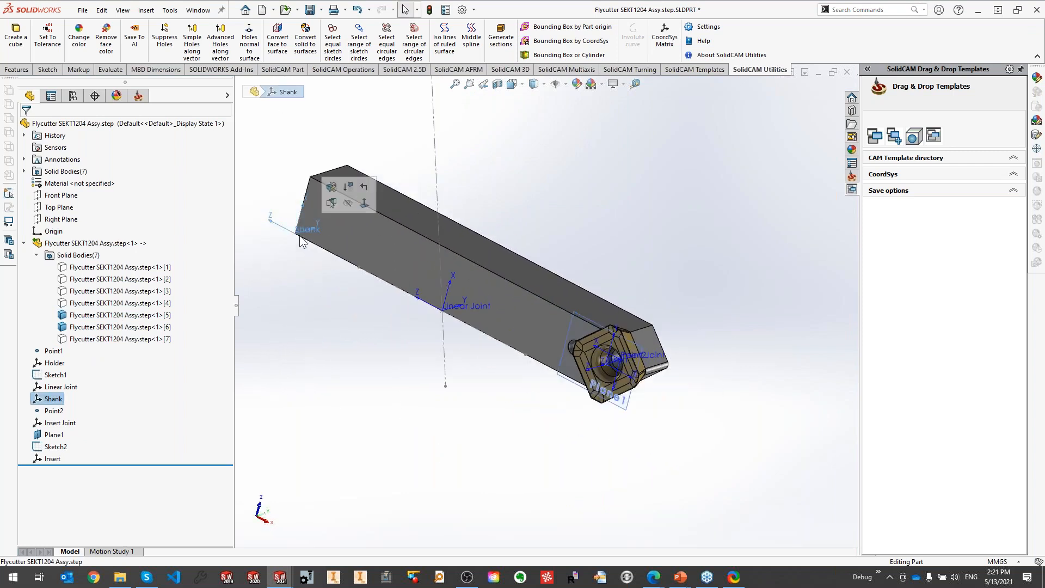
pyautogui.keyDown('ctrl'); pyautogui.click(630, 358); pyautogui.keyUp('ctrl')
pyautogui.click(665, 37)
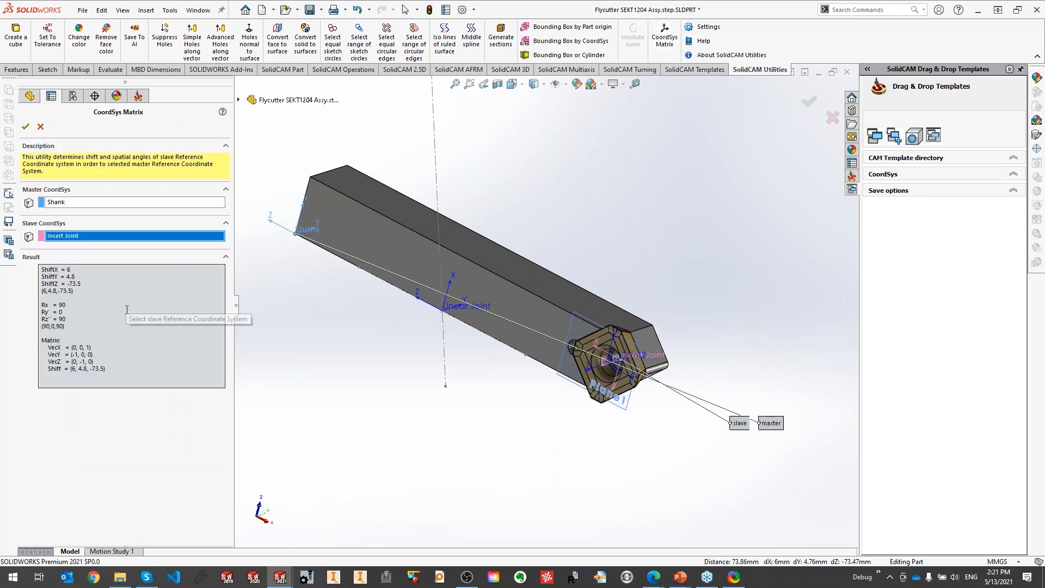
# Capture the CoordSys Matrix results as a screenshot labelled "Insert joint", close the matrix utility and clear the selection.
pyautogui.press('ctrl+Print')
pyautogui.moveTo(0, 102); pyautogui.dragTo(266, 432)
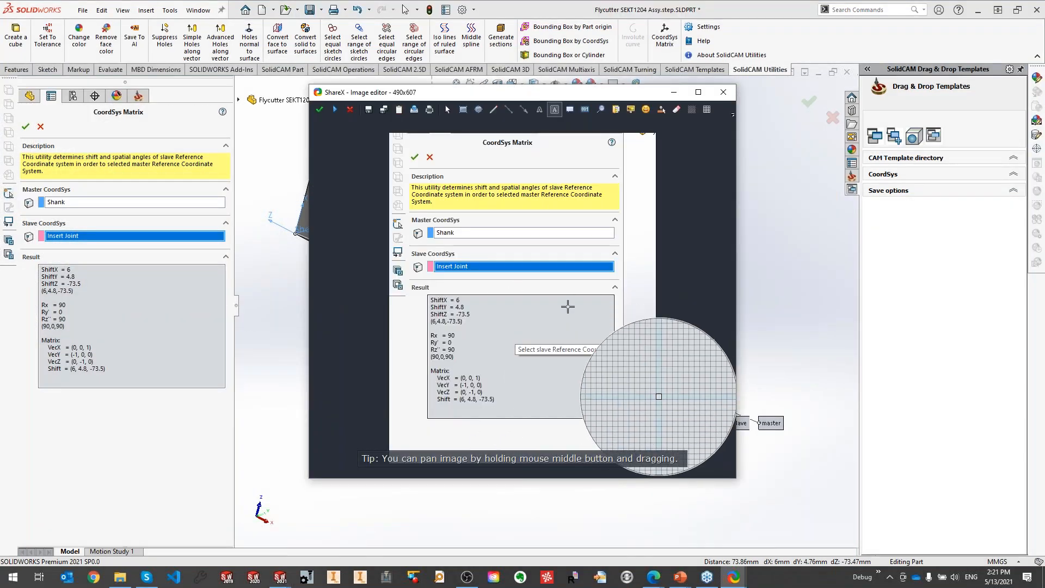
pyautogui.click(635, 388)
pyautogui.write('Insert joint')
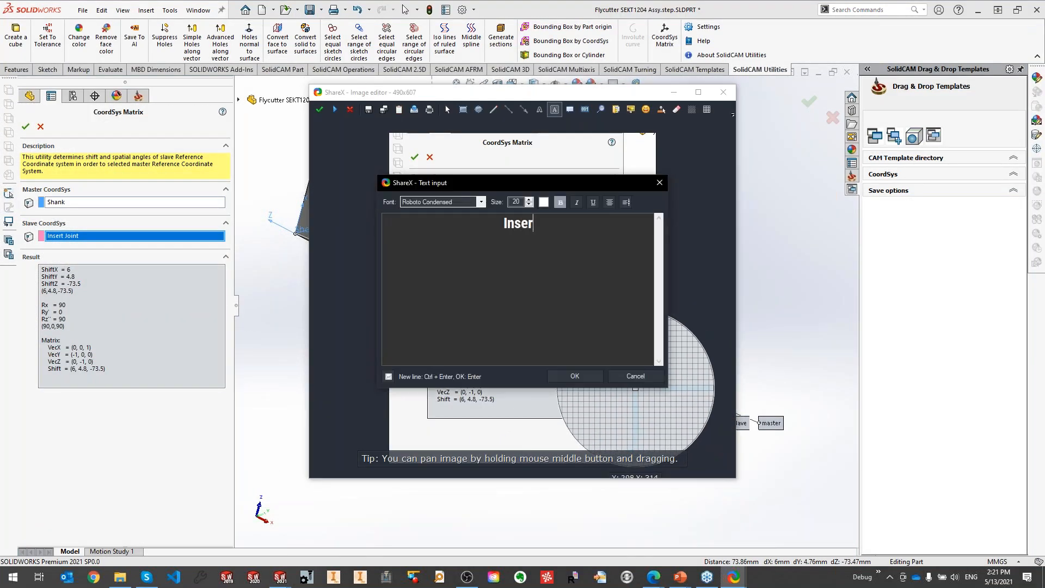
pyautogui.press('Return')
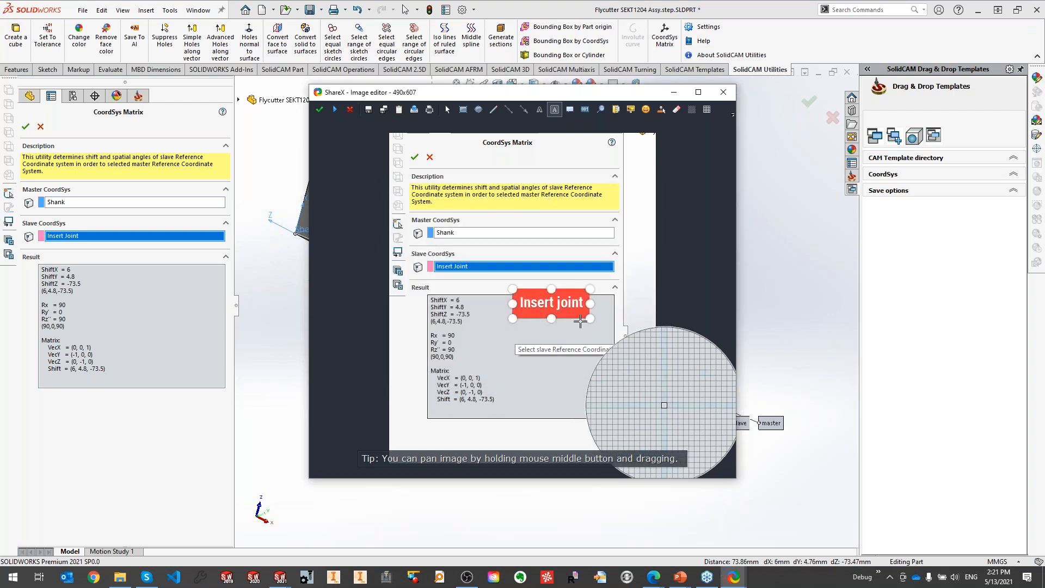
pyautogui.press('Return')
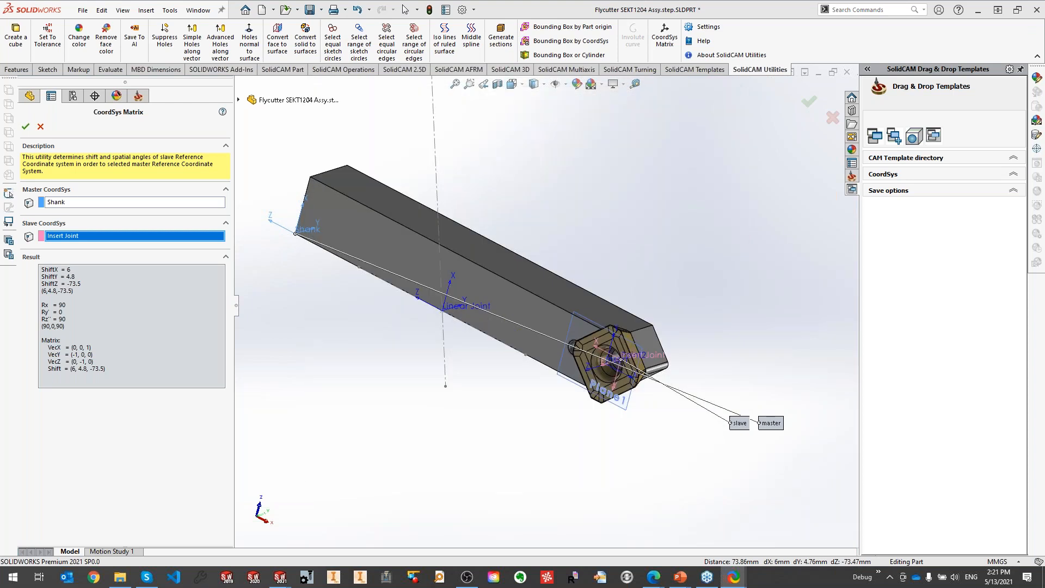
pyautogui.click(25, 126)
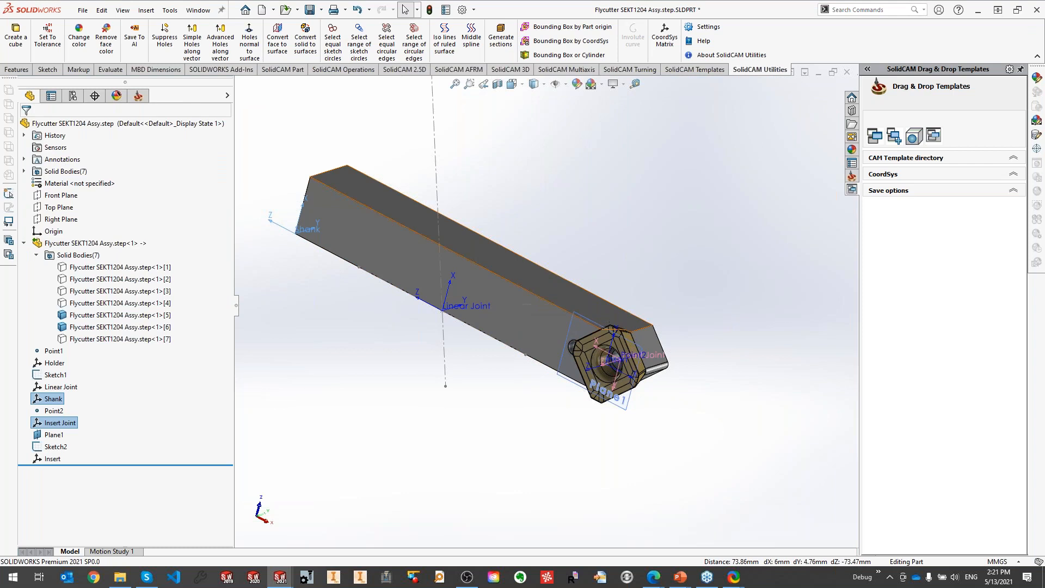
pyautogui.click(503, 448)
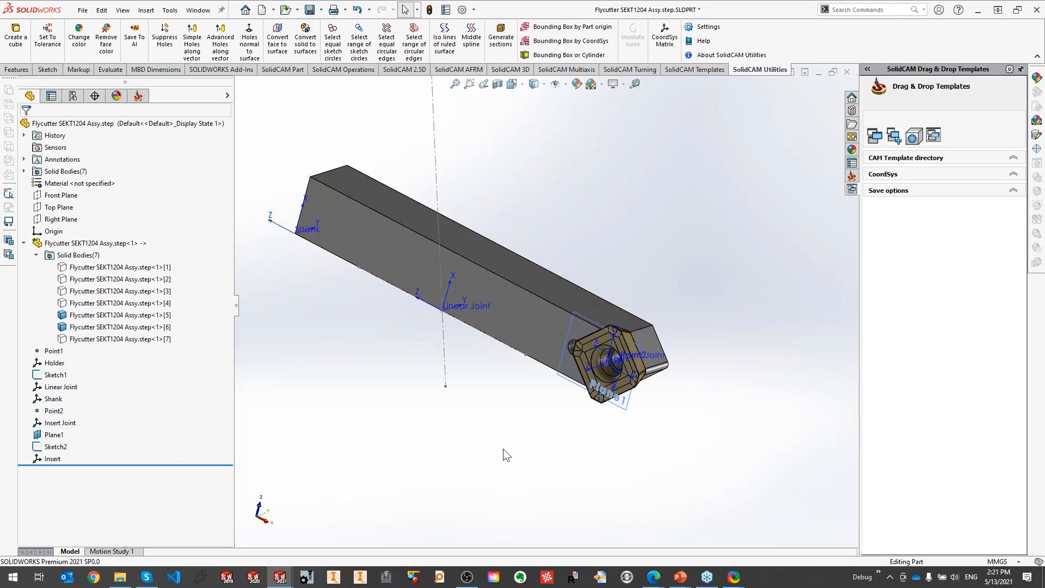
# Start another save of the flycutter part under a new name in the Metric > Webinar > FlyCutter folder.
pyautogui.scroll(-2, 629, 378)
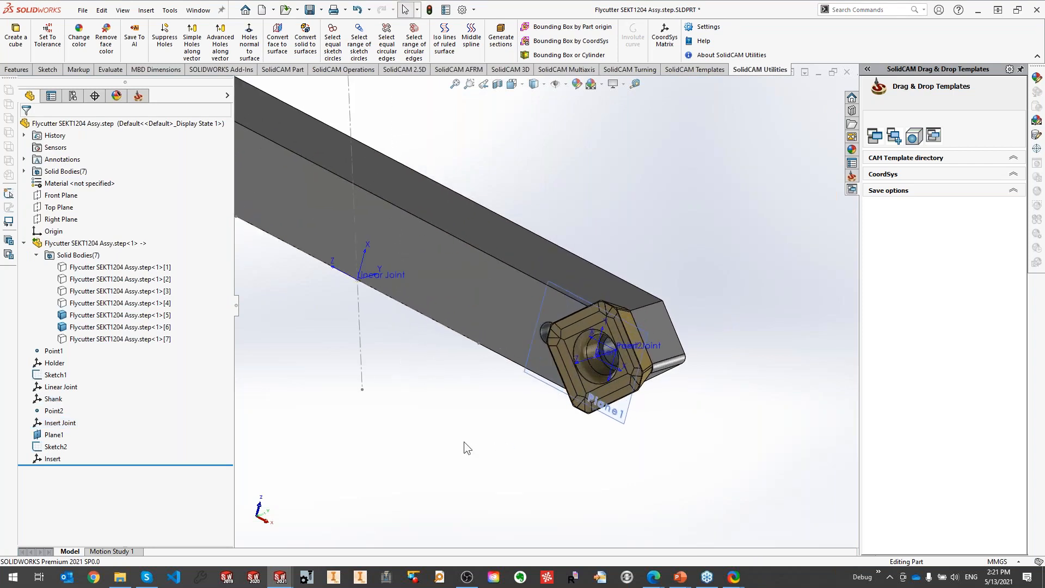
pyautogui.click(82, 10)
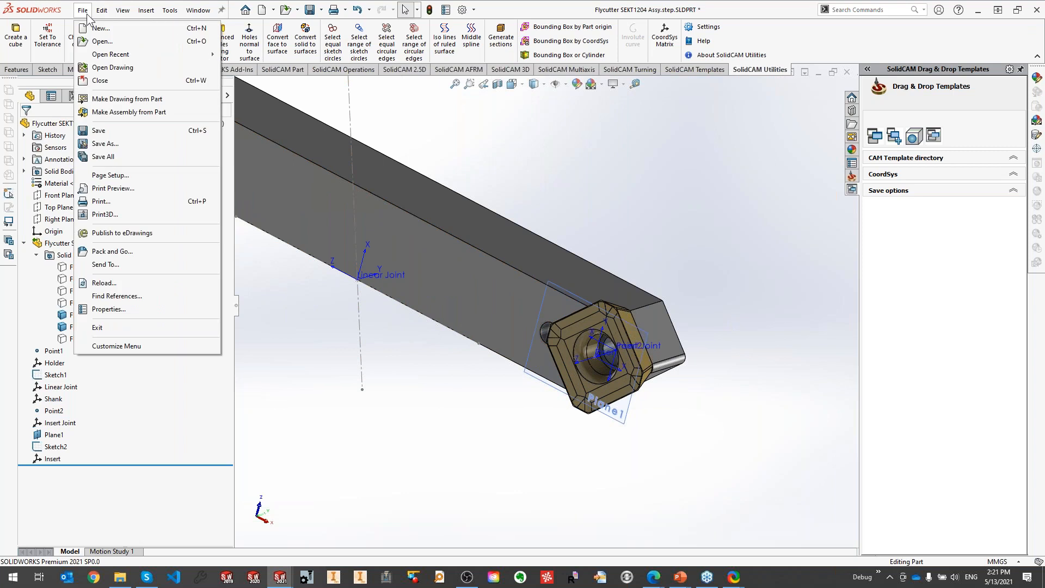
pyautogui.click(115, 144)
pyautogui.scroll(5, 292, 345)
pyautogui.click(193, 248)
pyautogui.scroll(-5, 419, 351)
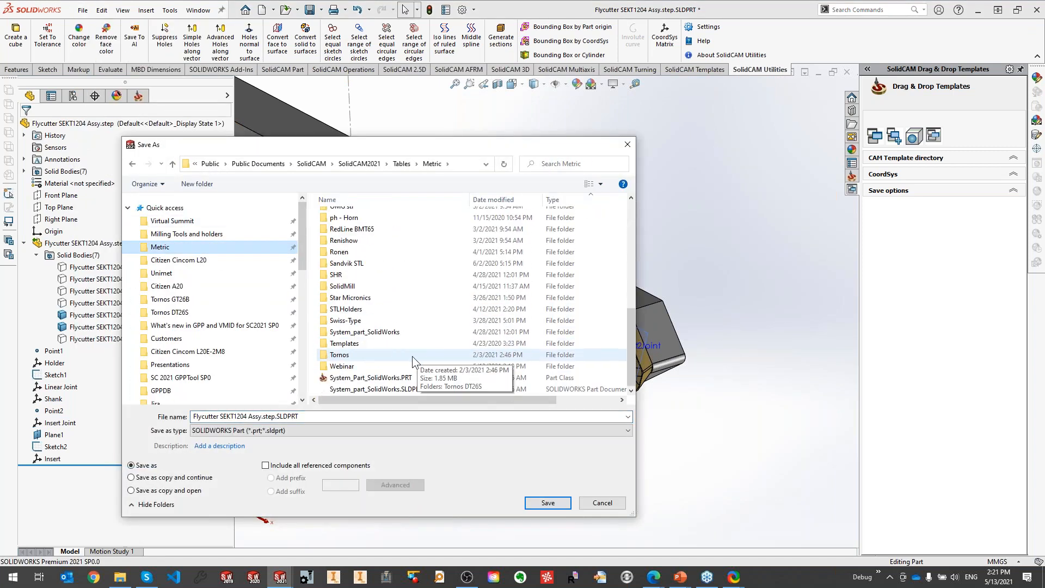
pyautogui.doubleClick(377, 367)
pyautogui.doubleClick(348, 215)
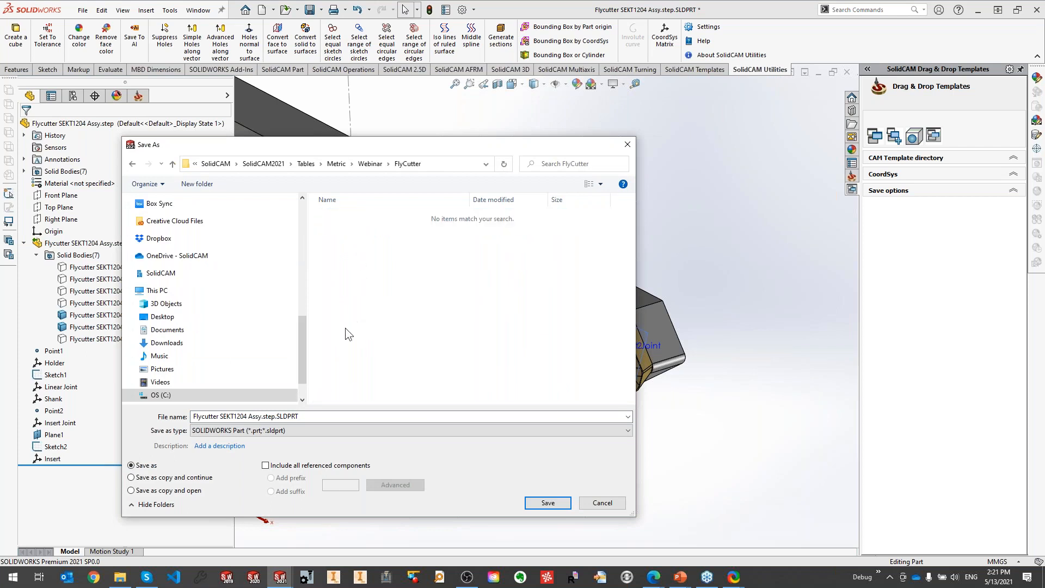
# Set the export format to STL and name the file Insert.STL in the FlyCutter folder.
pyautogui.click(243, 431)
pyautogui.click(238, 413)
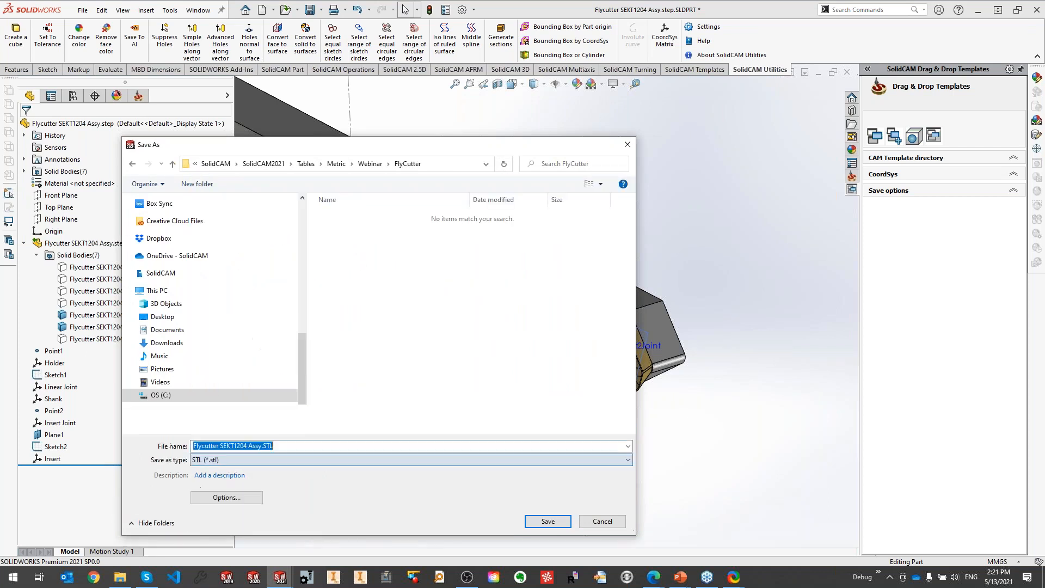
pyautogui.click(249, 446)
pyautogui.moveTo(261, 446); pyautogui.dragTo(157, 450)
pyautogui.press('BackSpace')
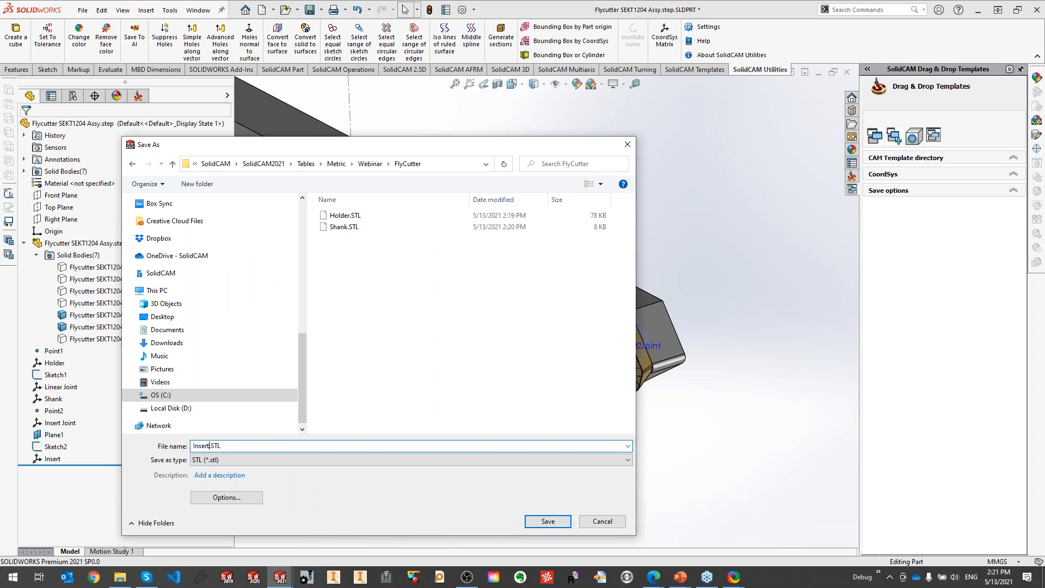
# Choose Insert as the STL output coordinate system with fine resolution and save the file.
pyautogui.click(243, 498)
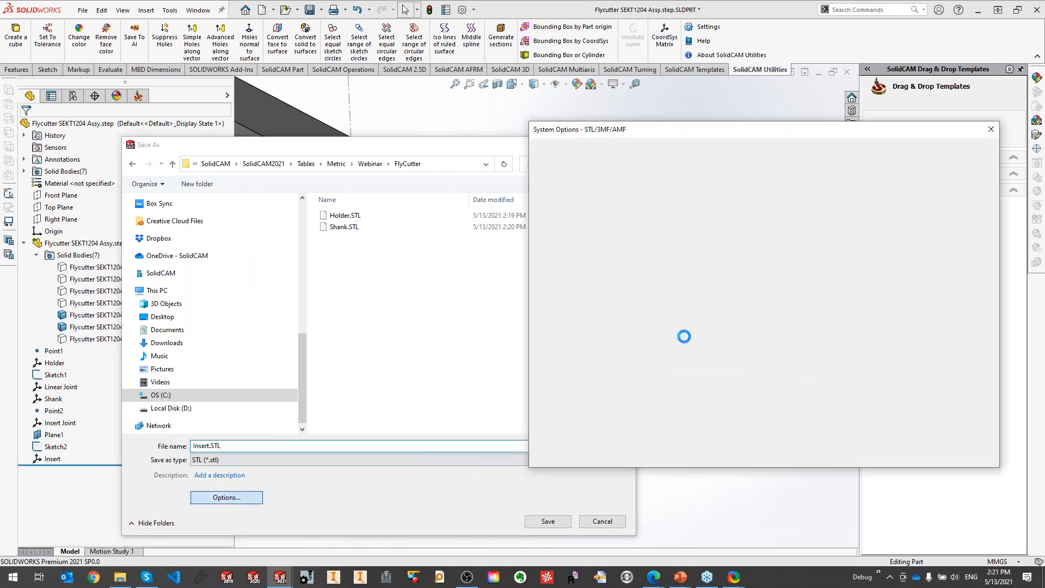
pyautogui.click(653, 239)
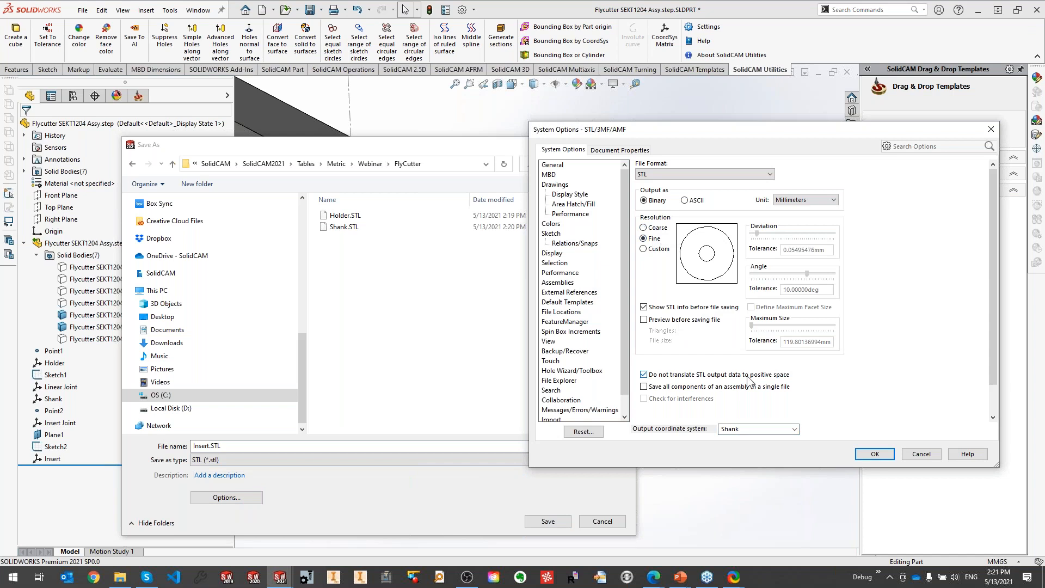
pyautogui.click(795, 430)
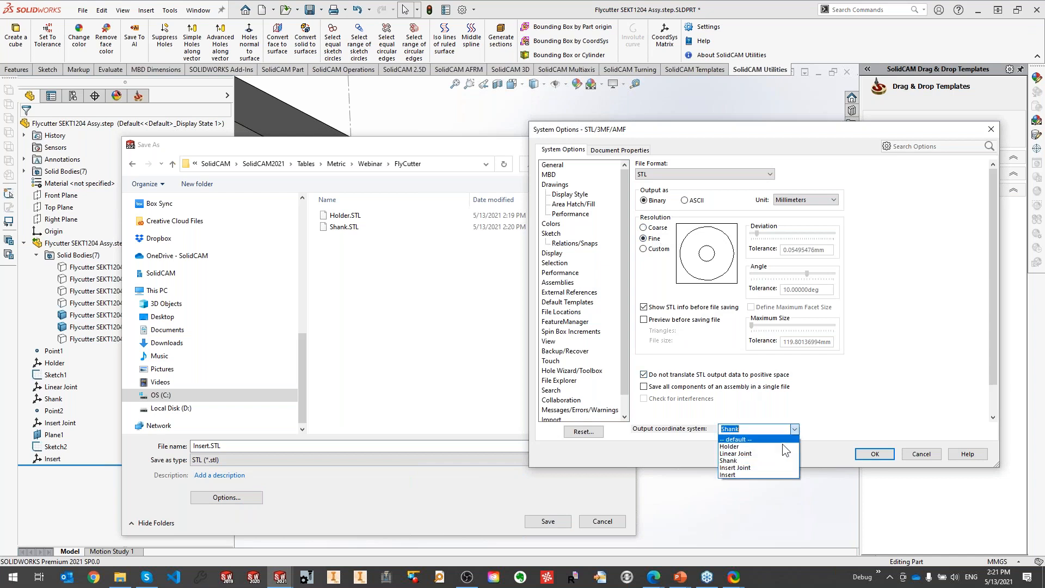
pyautogui.click(756, 475)
pyautogui.click(875, 454)
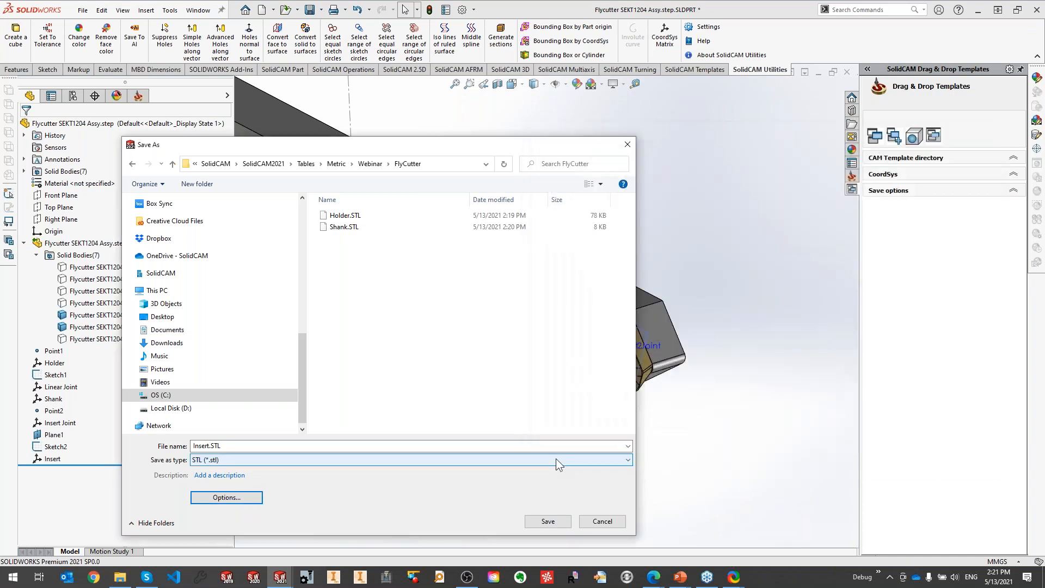
pyautogui.click(544, 521)
pyautogui.click(549, 306)
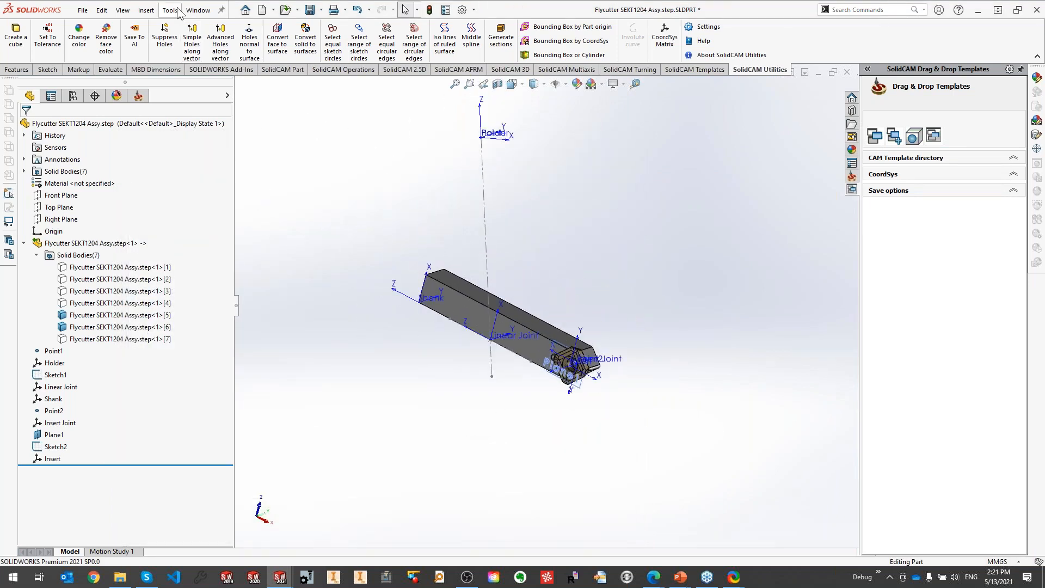
# Switch to the NTX2000-TESTPART.SLDASM assembly and open the Webinar.tlv tool components library for editing.
pyautogui.click(198, 9)
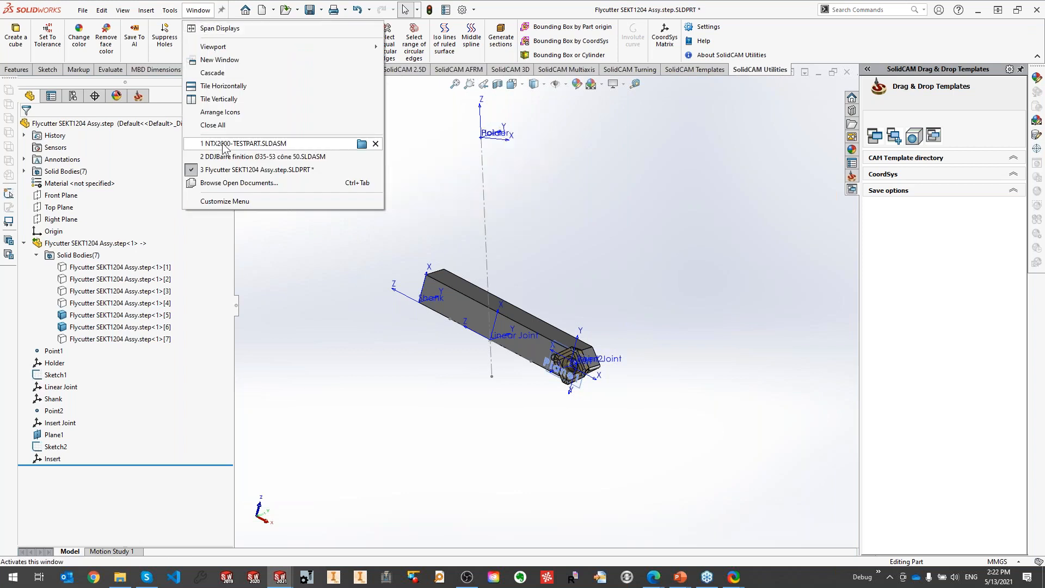
pyautogui.click(223, 144)
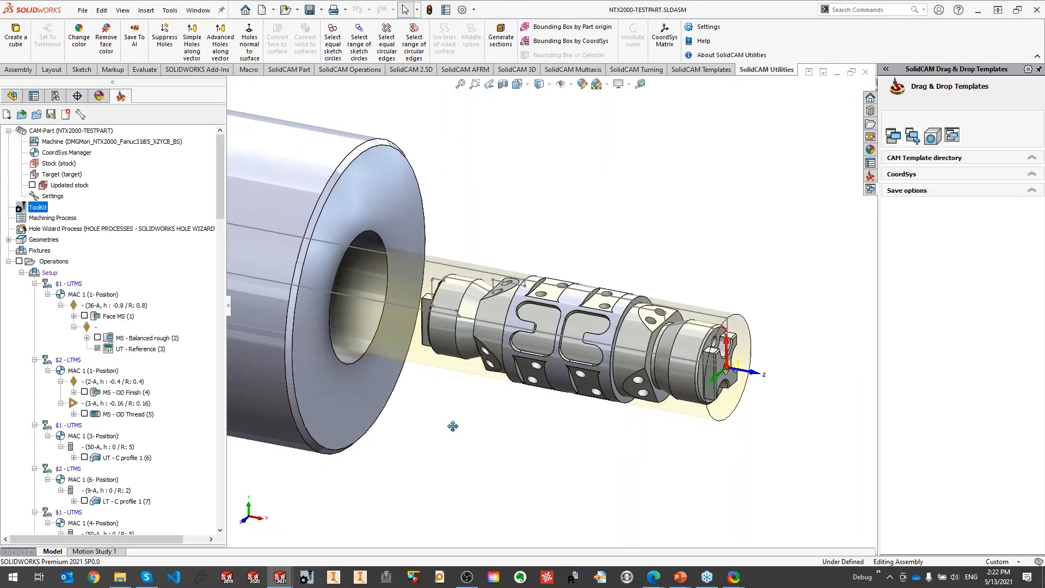
pyautogui.rightClick(34, 207)
pyautogui.moveTo(103, 223)
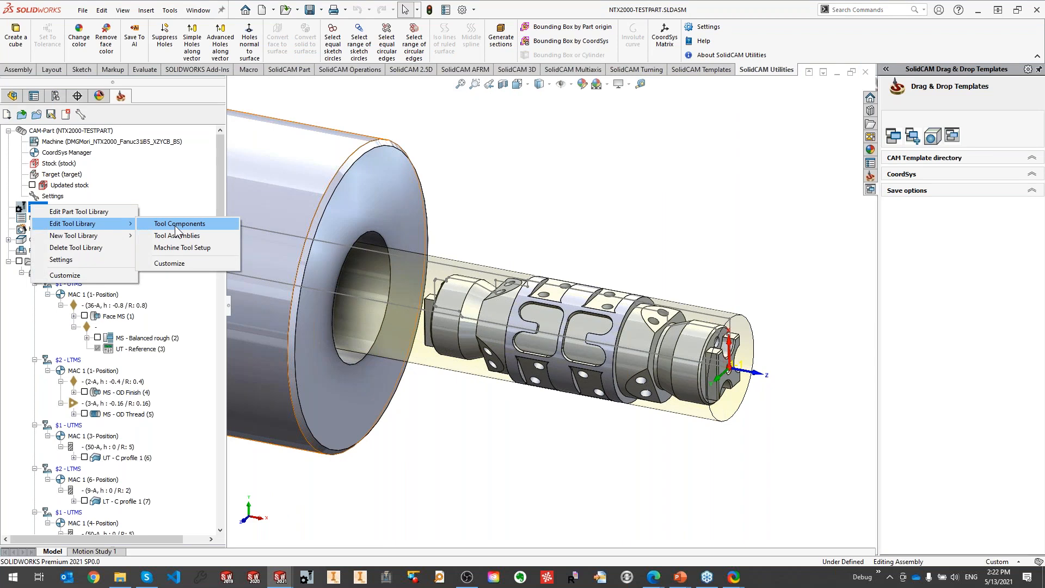
pyautogui.click(177, 225)
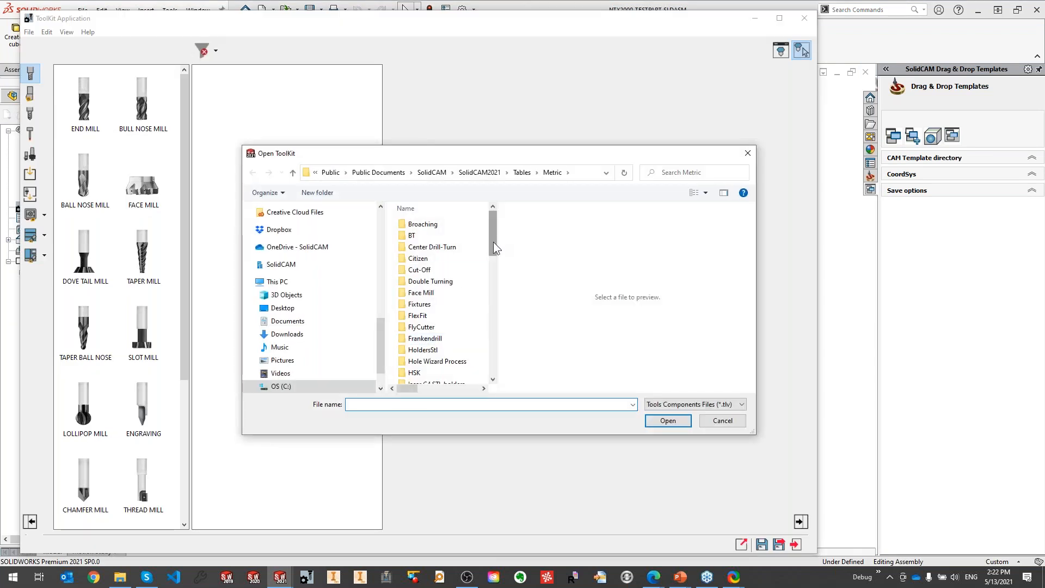
pyautogui.moveTo(494, 242); pyautogui.dragTo(496, 367)
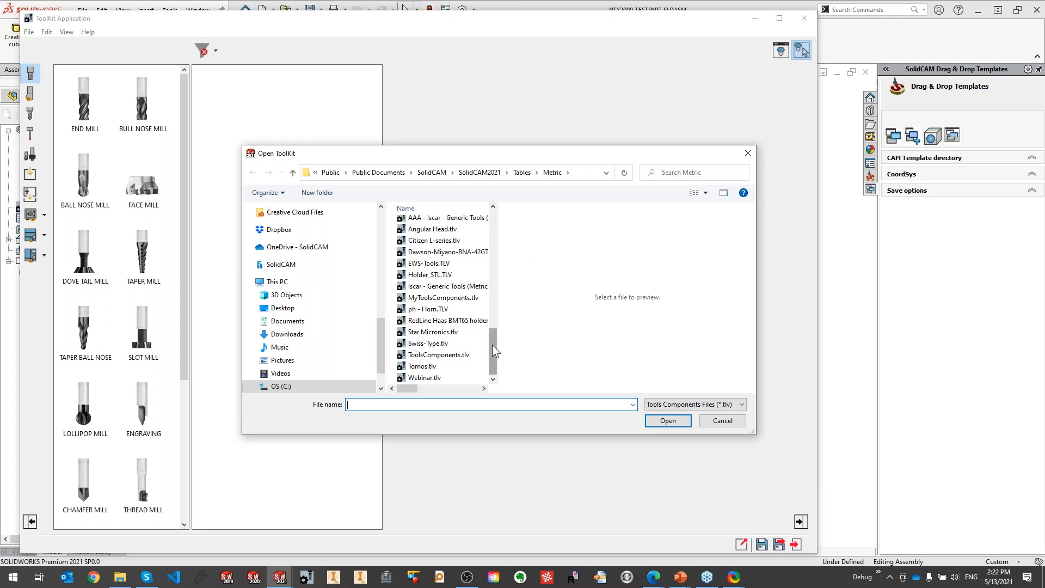
pyautogui.doubleClick(415, 378)
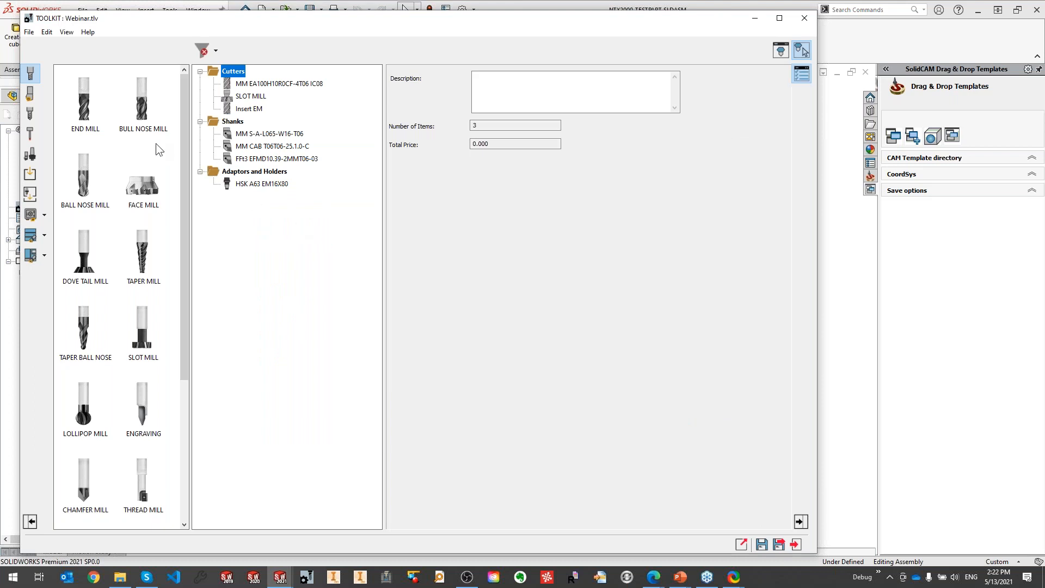
# Add a Holder component under Adaptors and Holders and assign Holder.STL from the Webinar > FlyCutter folder as its shape.
pyautogui.moveTo(190, 167); pyautogui.dragTo(146, 167)
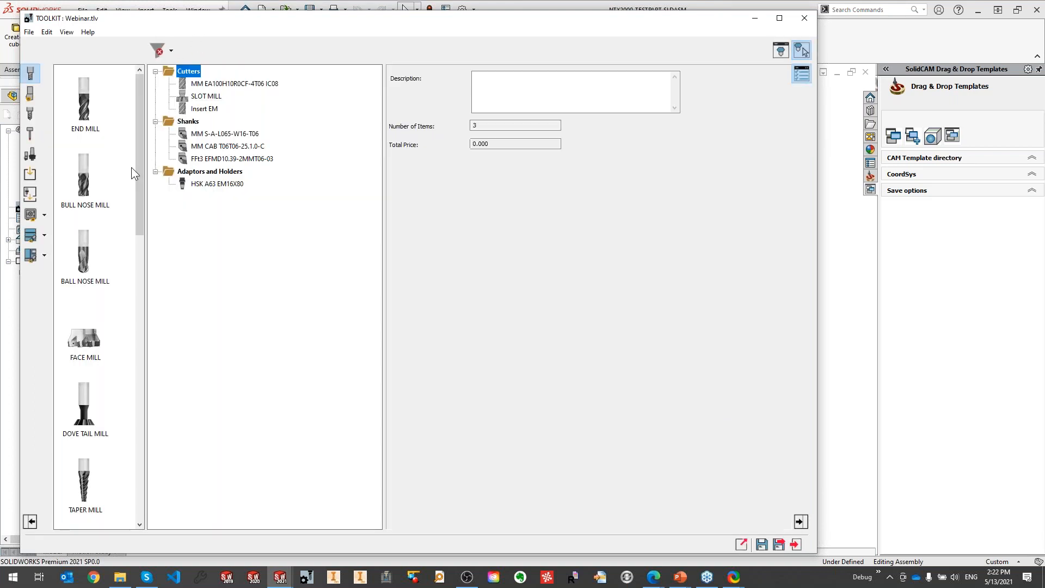
pyautogui.click(30, 154)
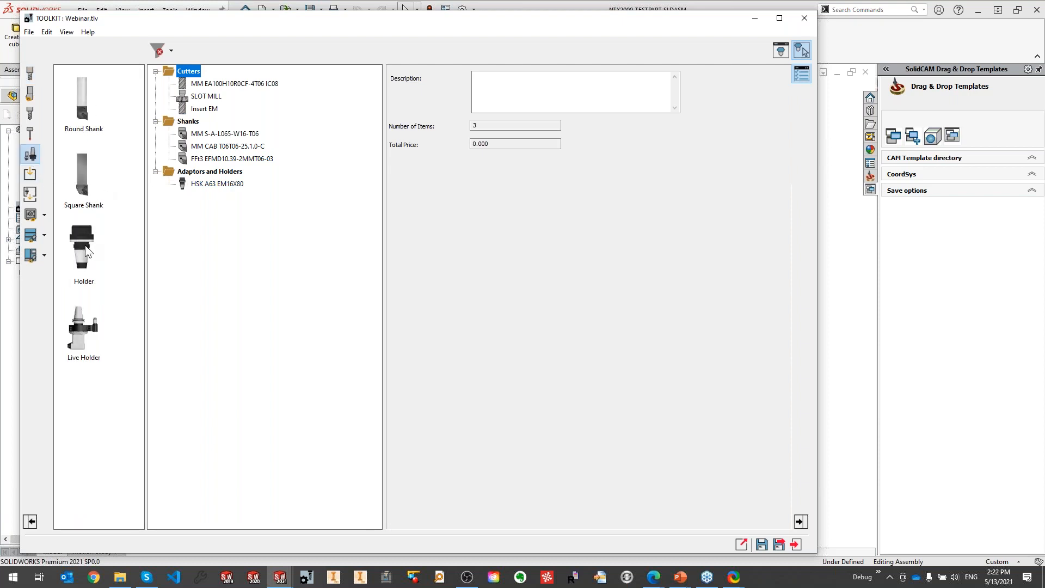
pyautogui.moveTo(85, 243); pyautogui.dragTo(203, 187)
pyautogui.click(569, 179)
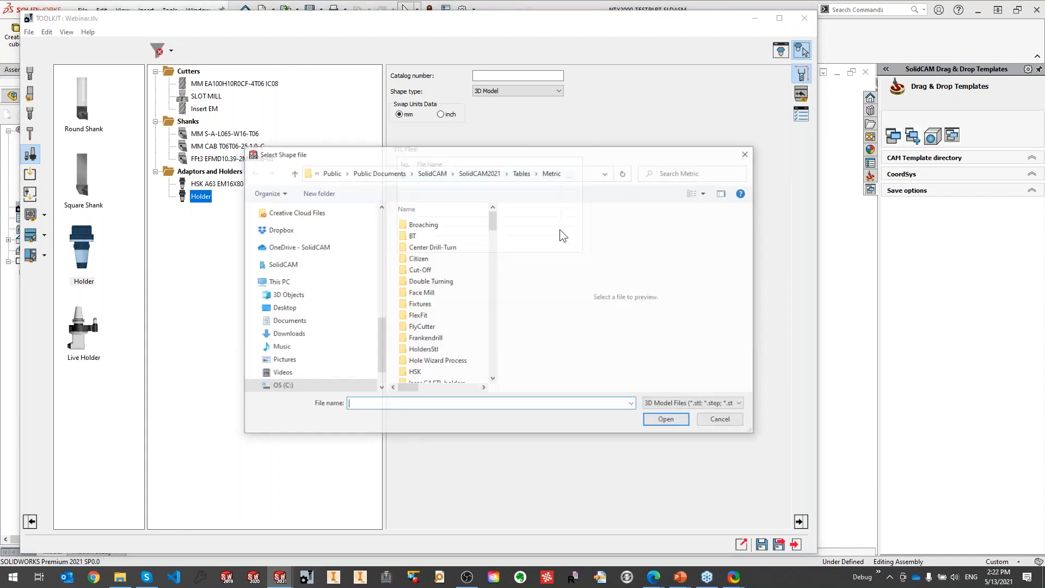
pyautogui.moveTo(492, 222); pyautogui.dragTo(492, 235)
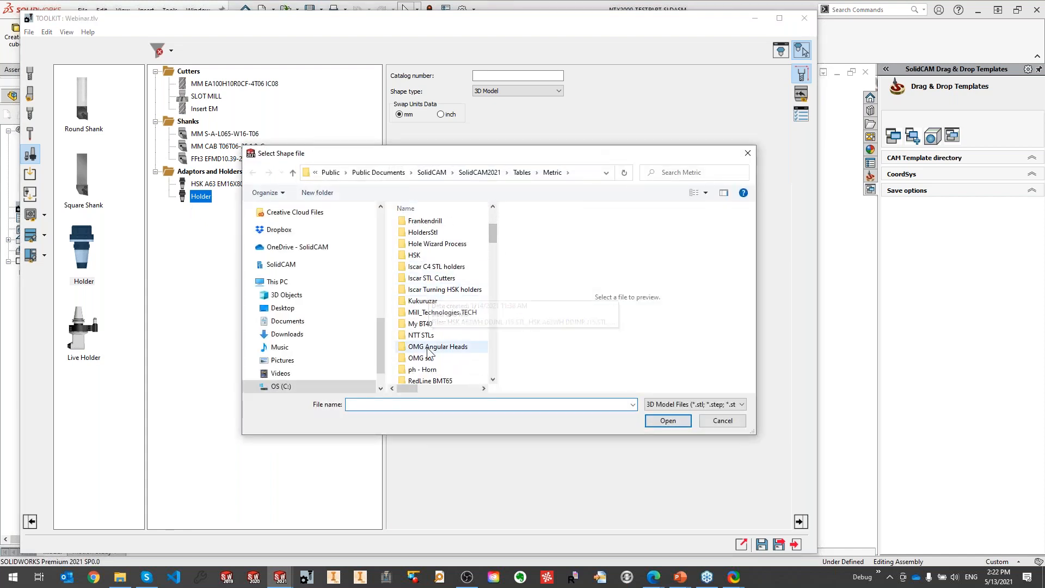
pyautogui.scroll(-10, 436, 348)
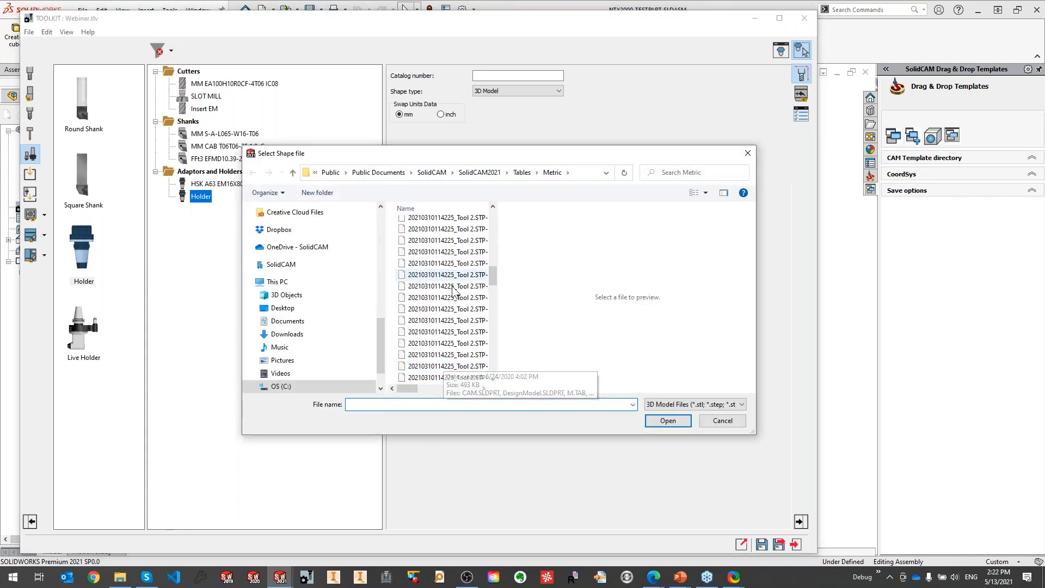
pyautogui.scroll(10, 452, 289)
pyautogui.doubleClick(430, 274)
pyautogui.doubleClick(440, 226)
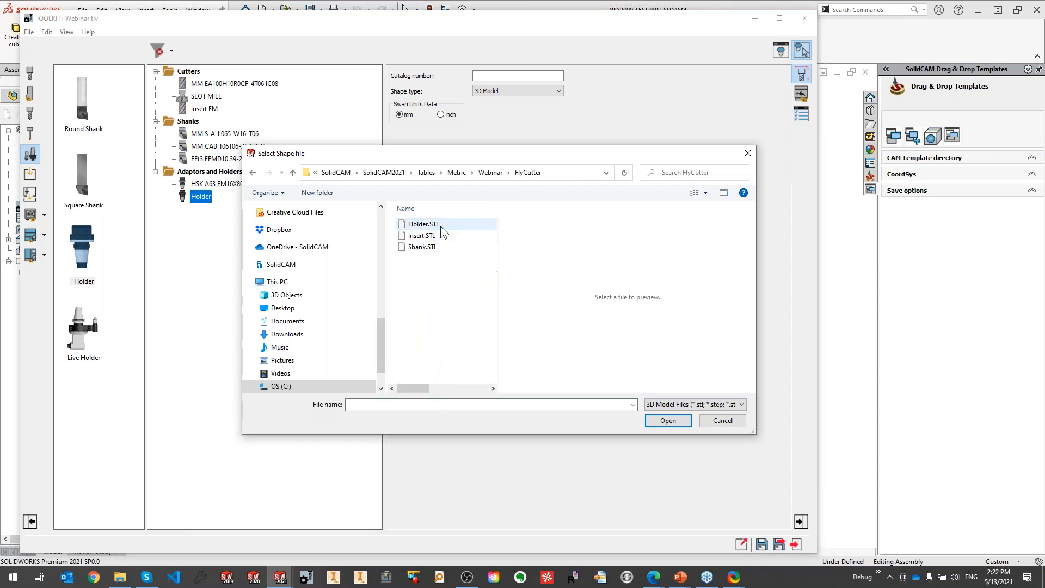
pyautogui.doubleClick(429, 225)
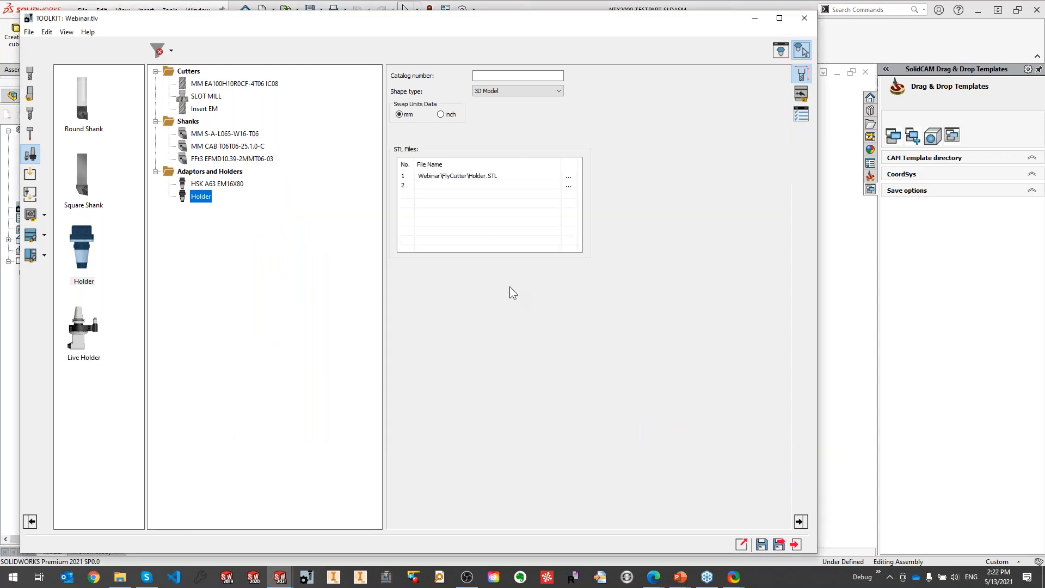
# Show the new holder's mounting and joint settings with its 3D preview in the Tool Viewer beside them.
pyautogui.click(801, 93)
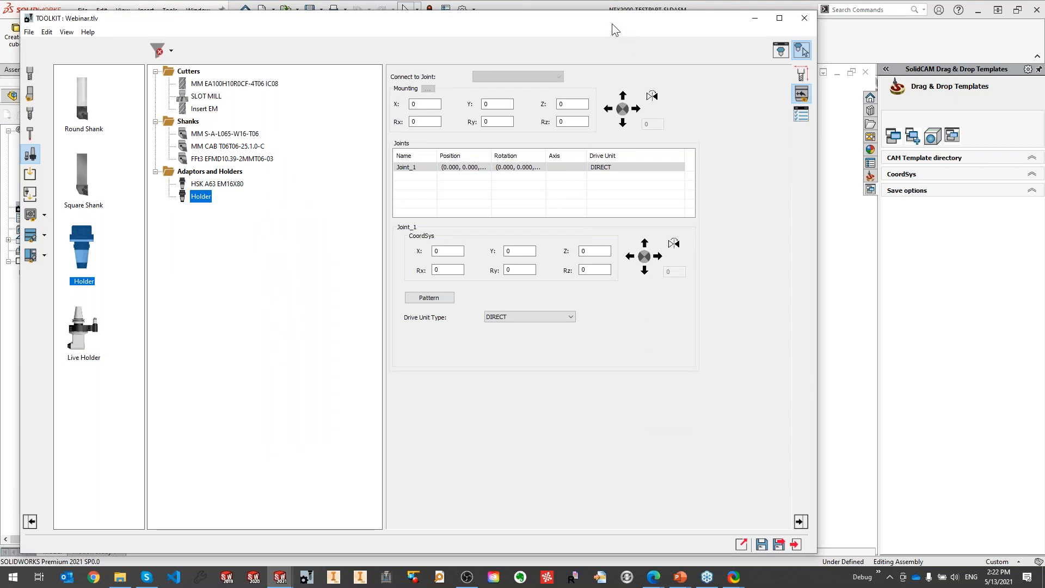
pyautogui.moveTo(612, 24); pyautogui.dragTo(601, 19)
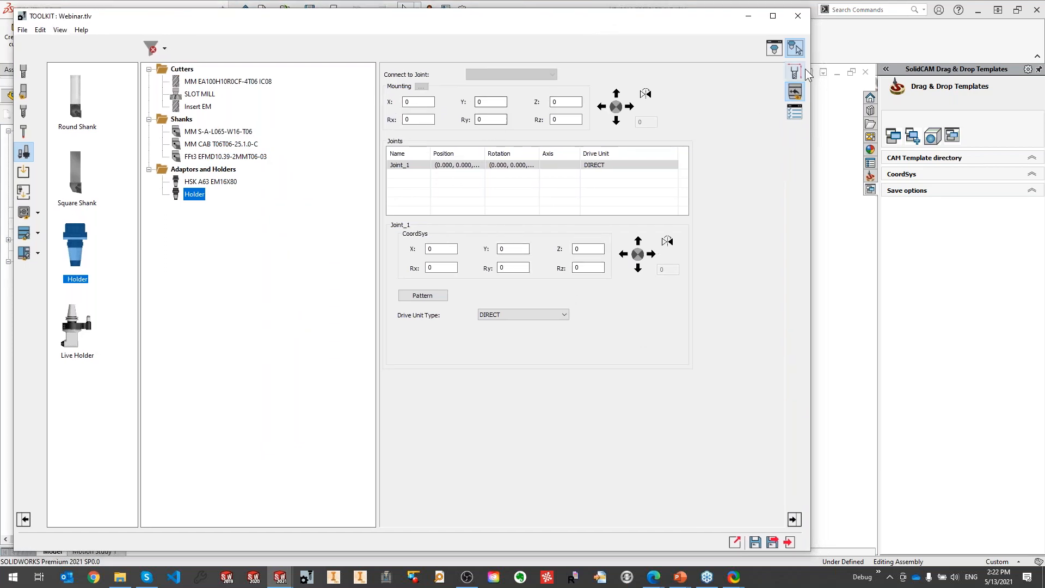
pyautogui.click(774, 49)
pyautogui.moveTo(816, 80); pyautogui.dragTo(921, 185)
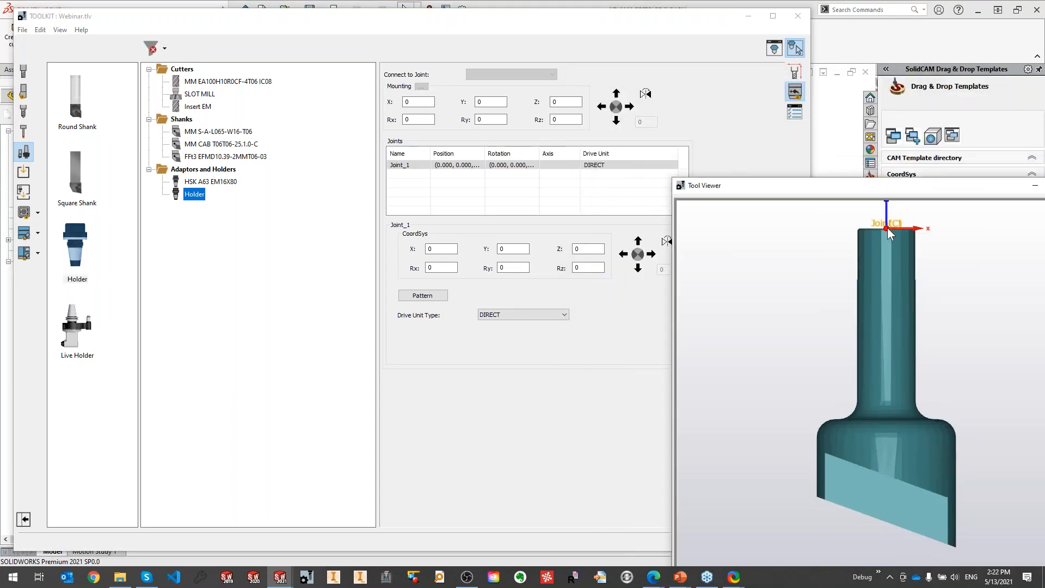
# Consult the Linear joint screenshot and set the holder's Joint_1 to Z -80.1 and Ry -70, keeping the other offsets at 0.
pyautogui.click(734, 576)
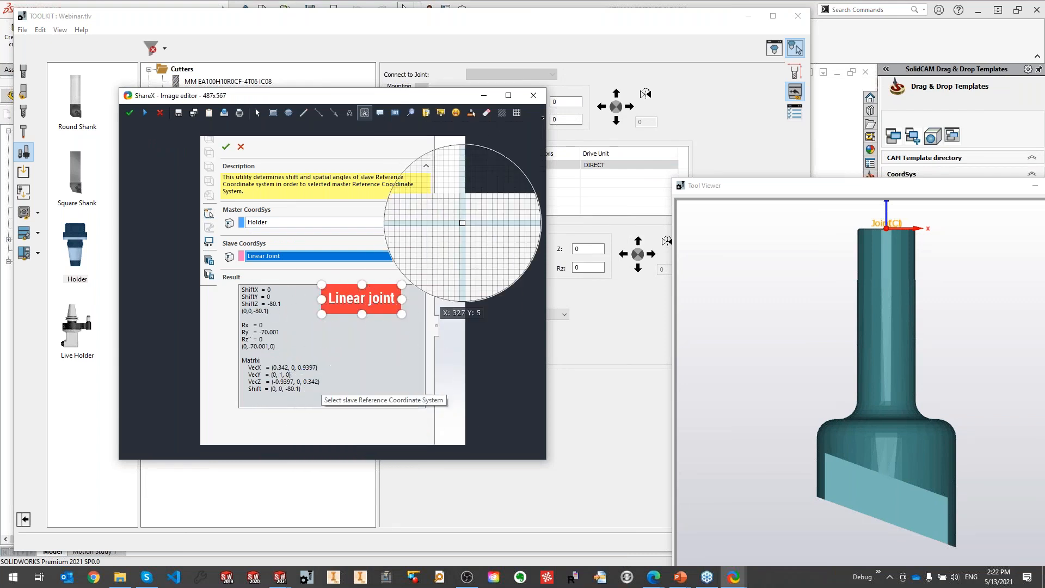
pyautogui.click(483, 95)
pyautogui.click(453, 250)
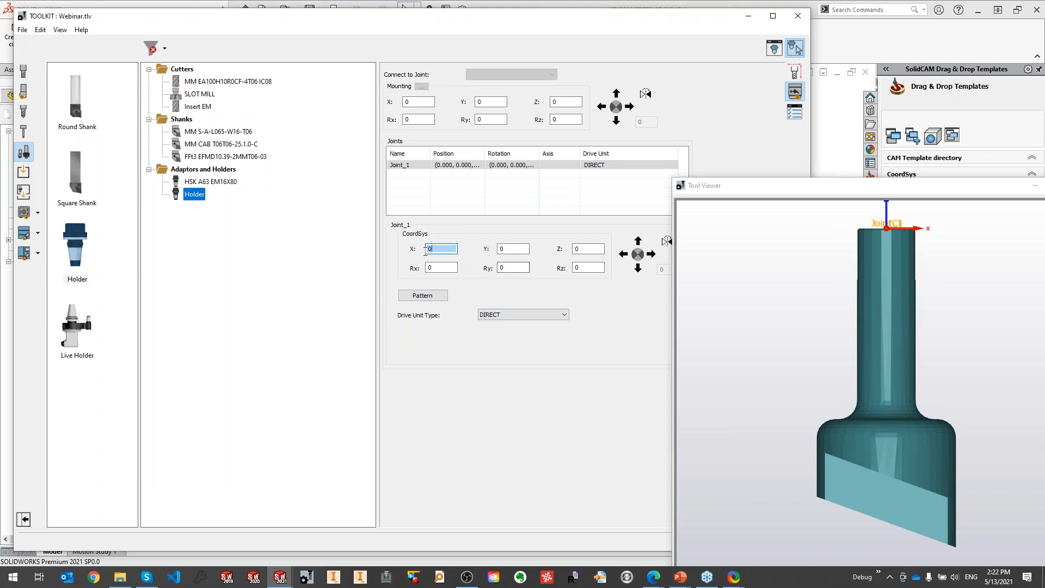
pyautogui.press('Tab')
pyautogui.press('Tab')
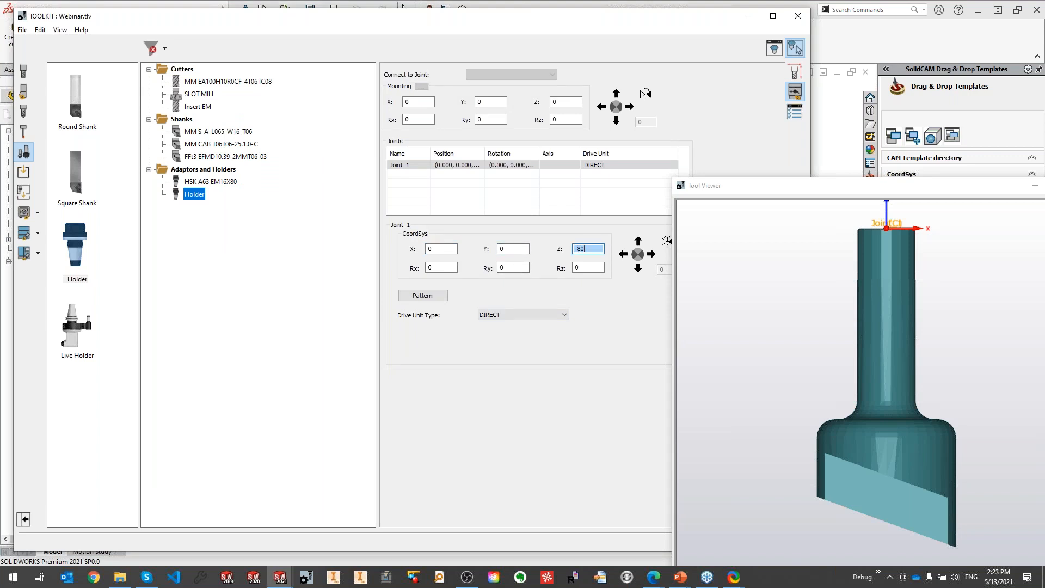
pyautogui.press('Tab')
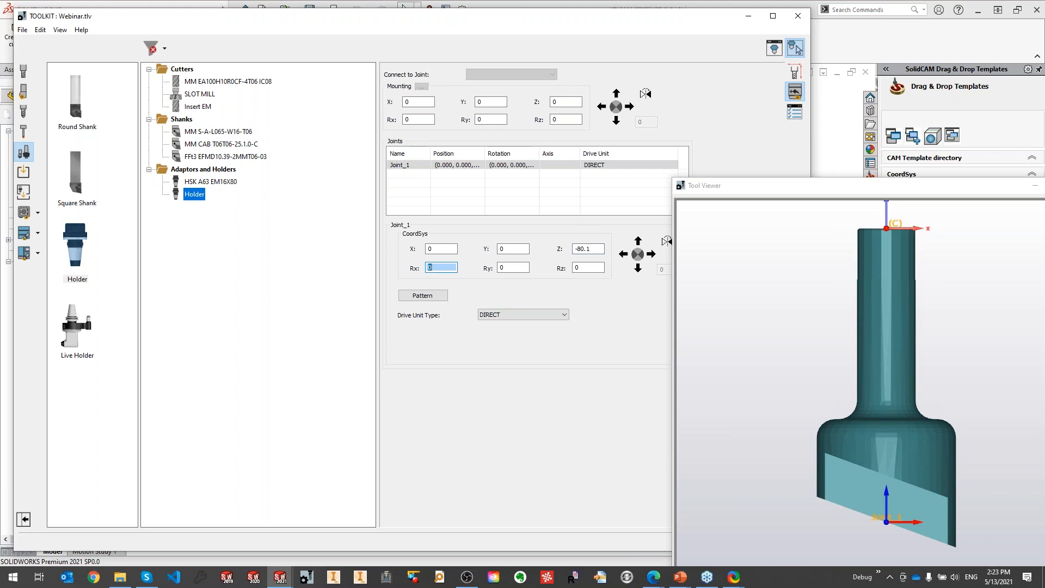
pyautogui.press('Tab')
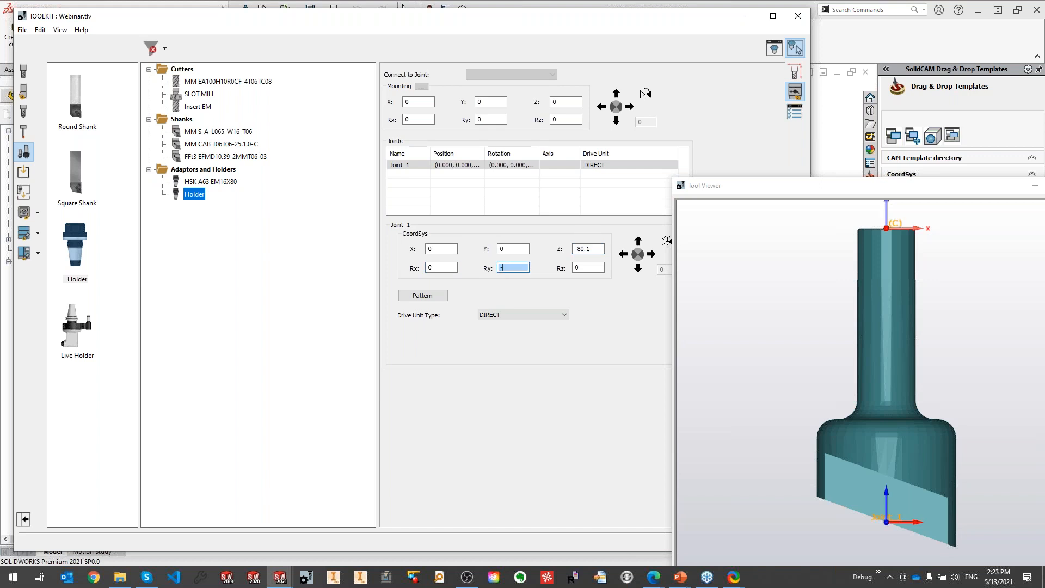
pyautogui.press('Tab')
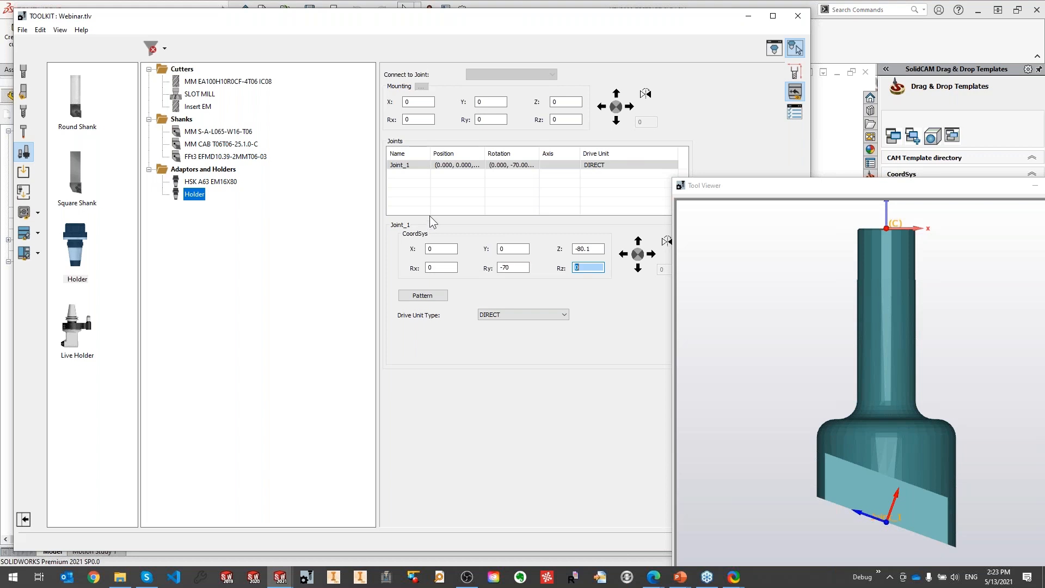
pyautogui.click(225, 252)
pyautogui.click(203, 184)
pyautogui.click(197, 194)
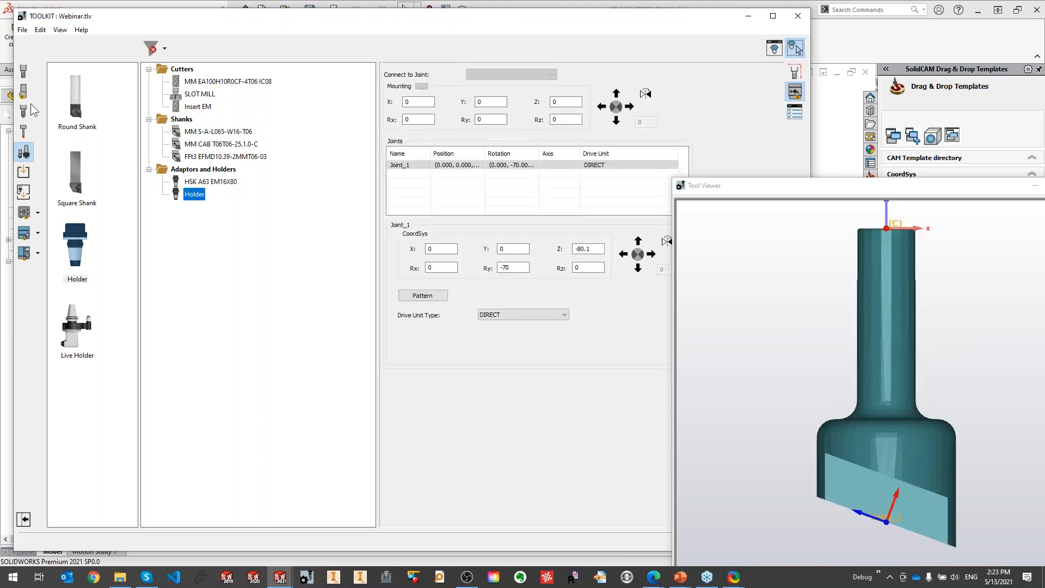
# Add a Round Shank component under Shanks and set its shape type to 3D Model in millimetres.
pyautogui.moveTo(74, 94); pyautogui.dragTo(215, 133)
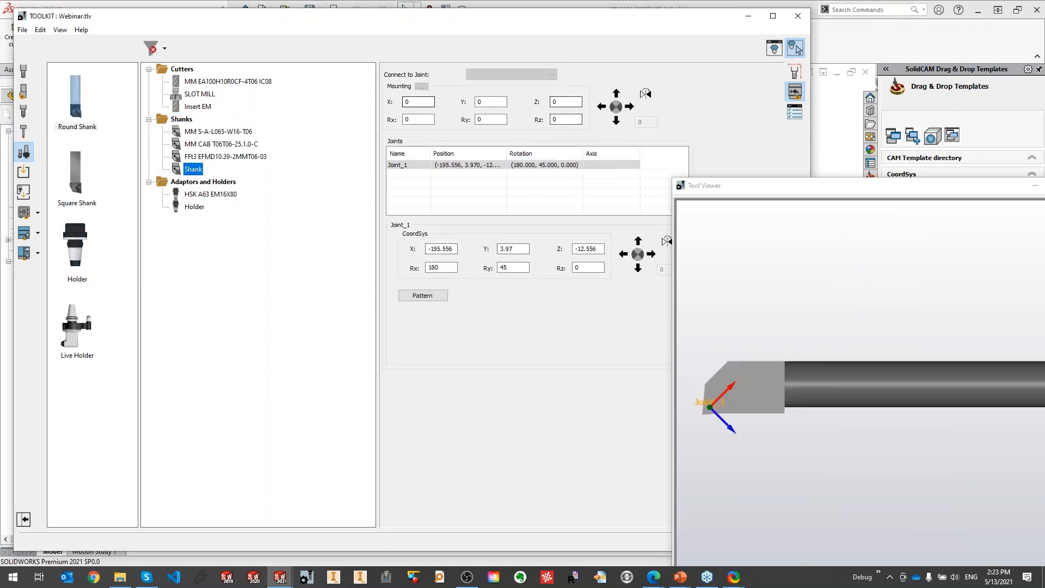
pyautogui.click(795, 71)
pyautogui.click(524, 117)
pyautogui.click(511, 88)
pyautogui.click(509, 88)
pyautogui.click(493, 112)
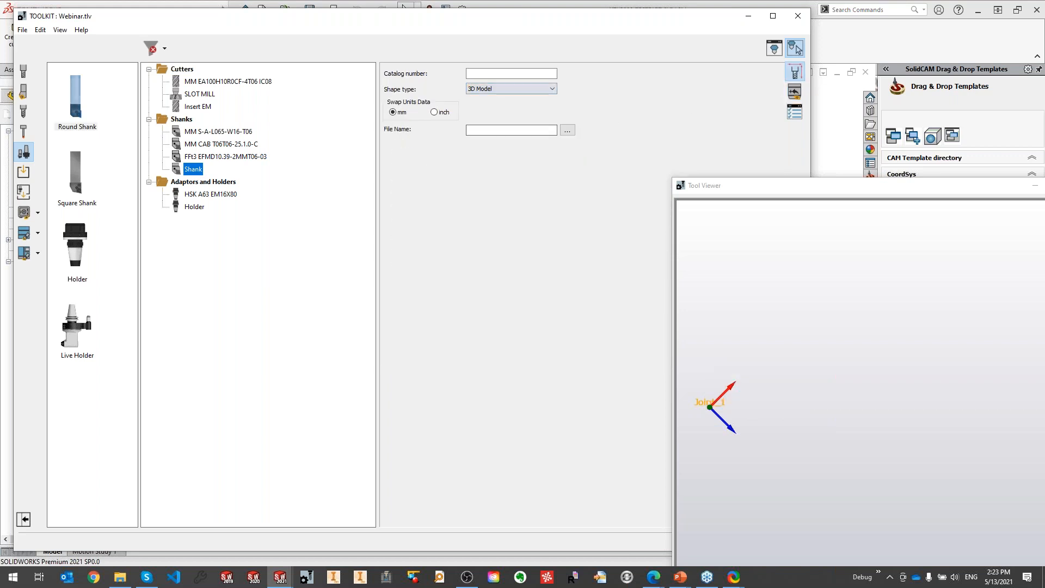
# Assign Shank.STL from the Webinar > FlyCutter folder as the new shank's shape file.
pyautogui.click(568, 130)
pyautogui.moveTo(488, 217); pyautogui.dragTo(496, 266)
pyautogui.click(462, 272)
pyautogui.press('w')
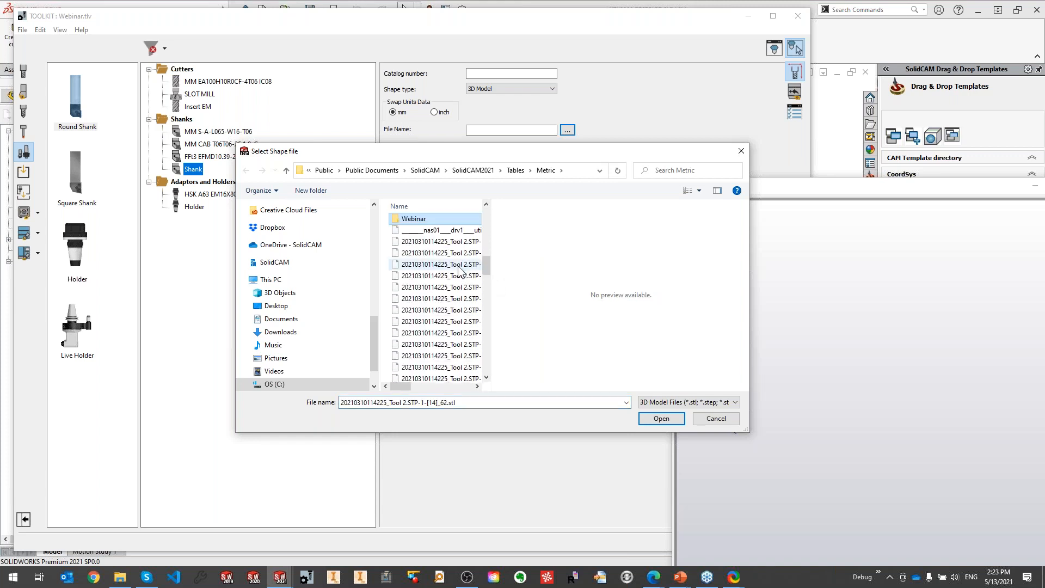
pyautogui.doubleClick(422, 220)
pyautogui.doubleClick(418, 222)
pyautogui.doubleClick(418, 245)
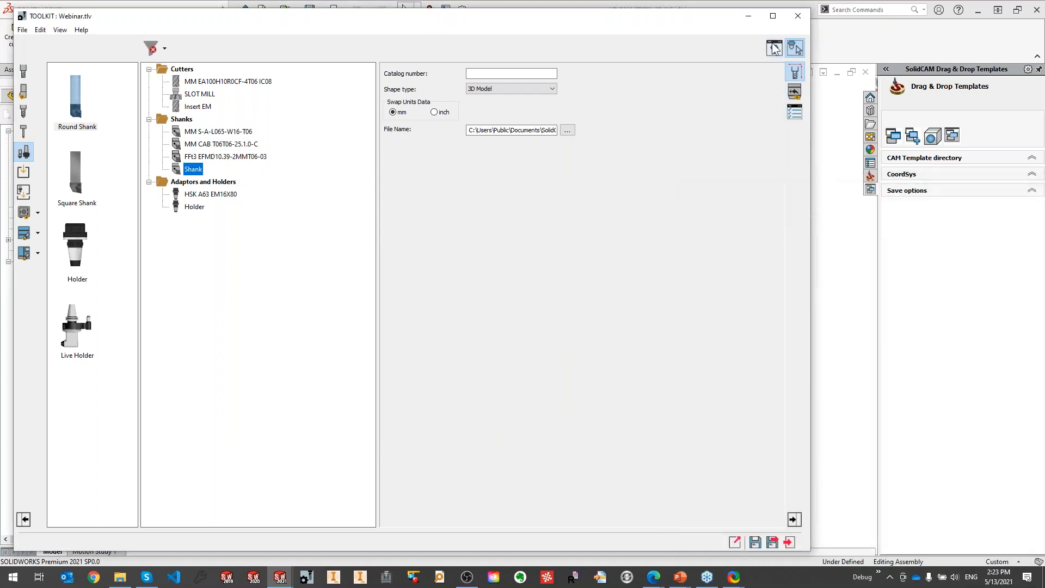
# Set the X, Y, Z, Rx and Ry values of the new shank's Joint_1 to 0.
pyautogui.click(794, 90)
pyautogui.doubleClick(441, 249)
pyautogui.write('0')
pyautogui.moveTo(524, 250); pyautogui.dragTo(471, 248)
pyautogui.write('0')
pyautogui.moveTo(598, 250); pyautogui.dragTo(447, 269)
pyautogui.write('00')
pyautogui.doubleClick(447, 269)
pyautogui.write('0')
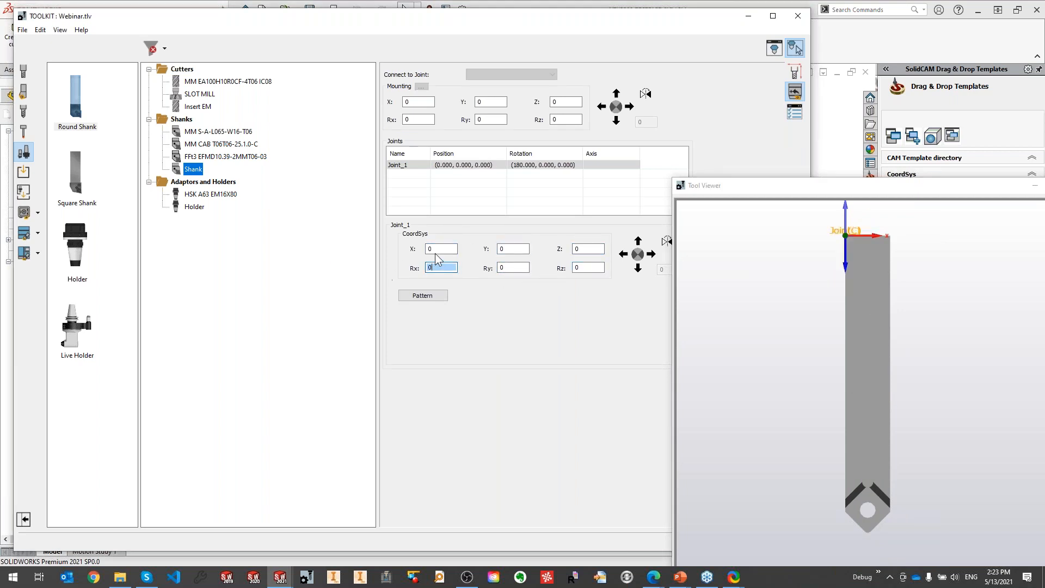
# Consult the Insert joint screenshot and set the new shank's Joint_1 position to X 6, Y 4.8 and Z -73.5.
pyautogui.moveTo(867, 338)
pyautogui.mouseDown(button='middle')
pyautogui.moveTo(867, 302)
pyautogui.moveTo(866, 353)
pyautogui.mouseUp(button='middle')
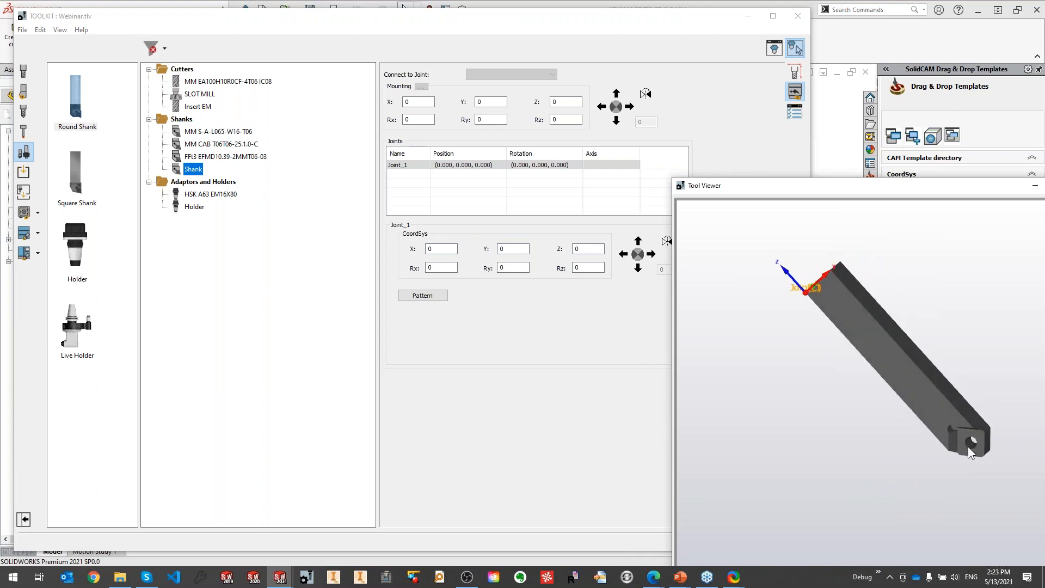
pyautogui.click(733, 576)
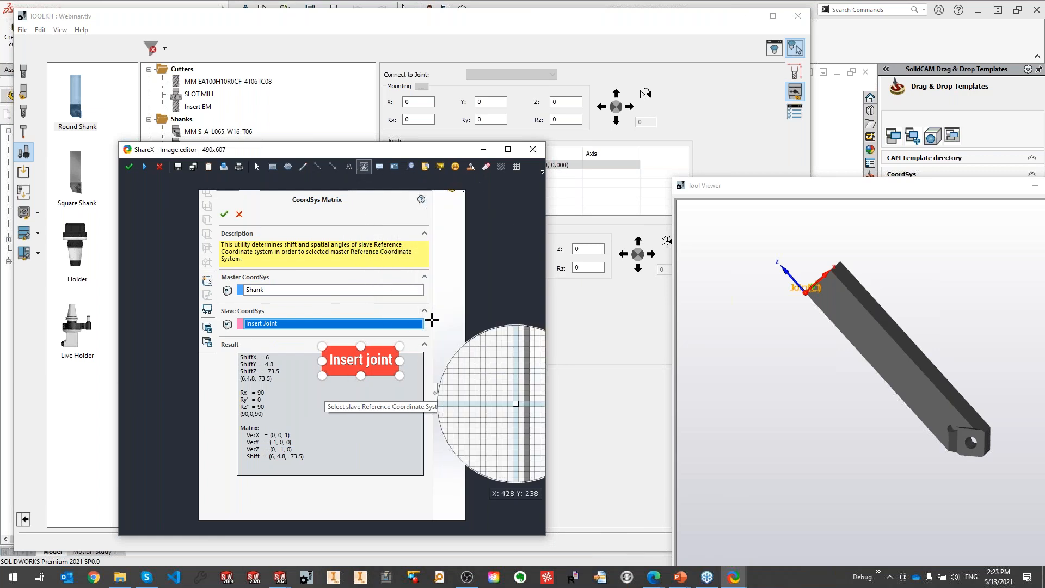
pyautogui.click(483, 149)
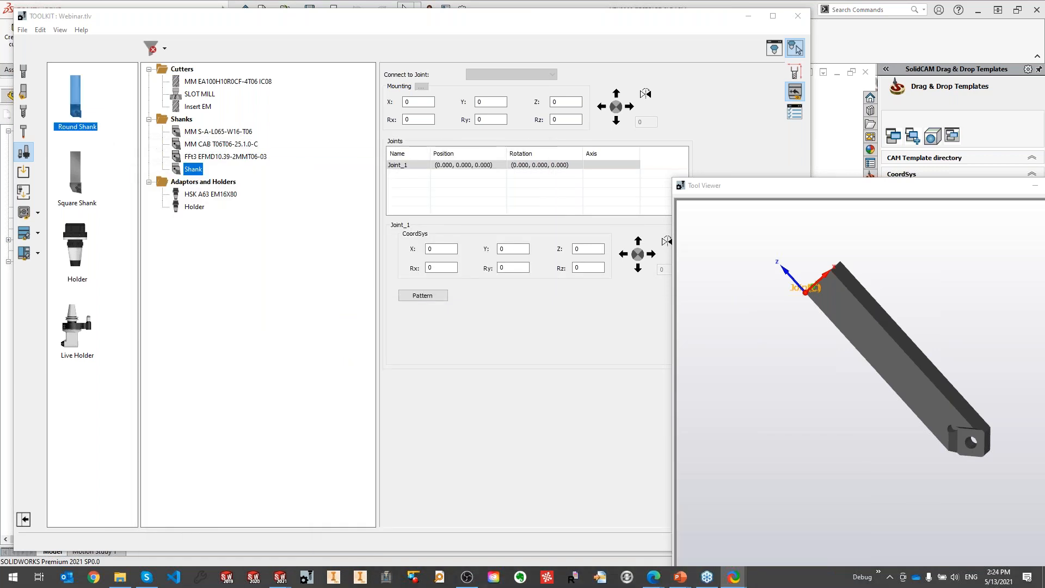
pyautogui.doubleClick(440, 249)
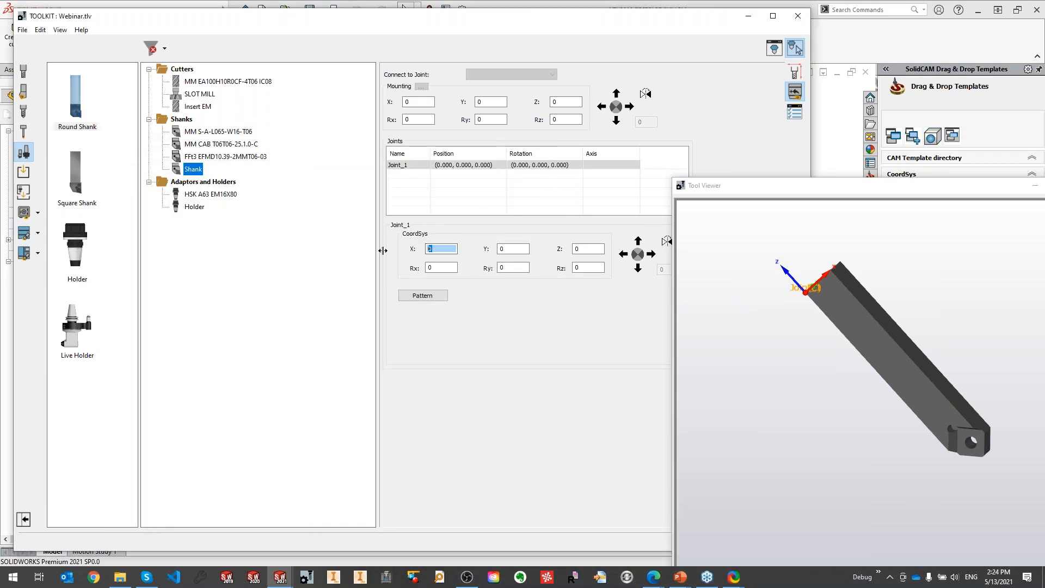
pyautogui.write('6')
pyautogui.press('Tab')
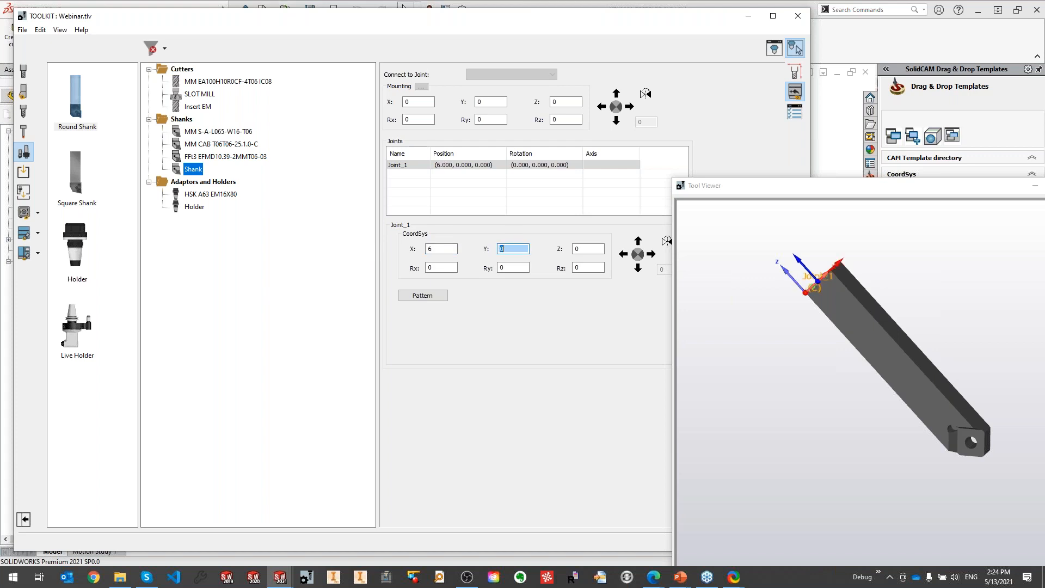
pyautogui.write('4.8')
pyautogui.press('Tab')
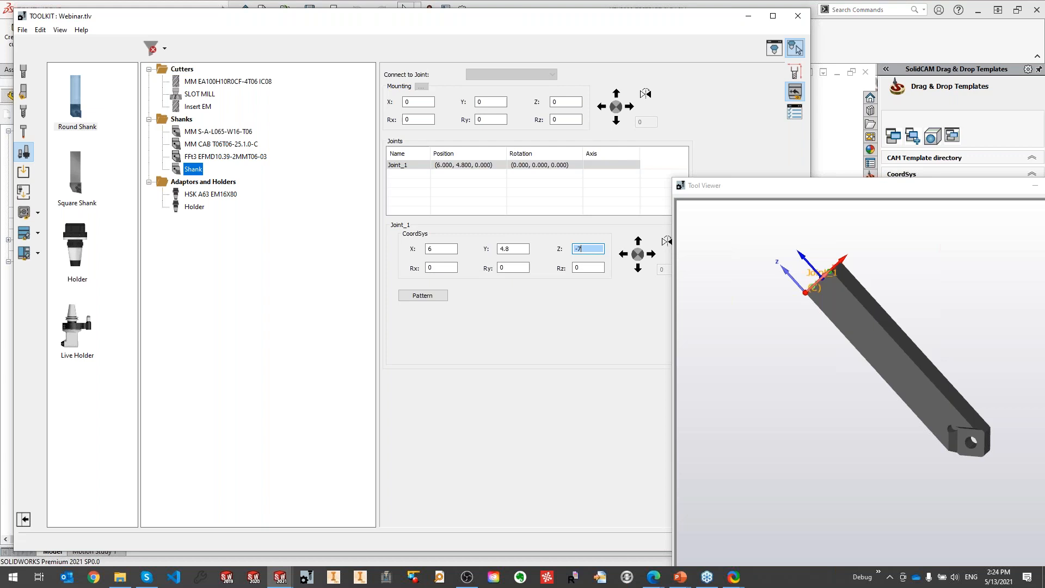
pyautogui.write('-73.5')
# Set the rotation of the shank's Joint_1 to Rx 90 and Rz 90, keeping Ry at 0.
pyautogui.press('Tab')
pyautogui.write('90')
pyautogui.press('Tab')
pyautogui.press('Tab')
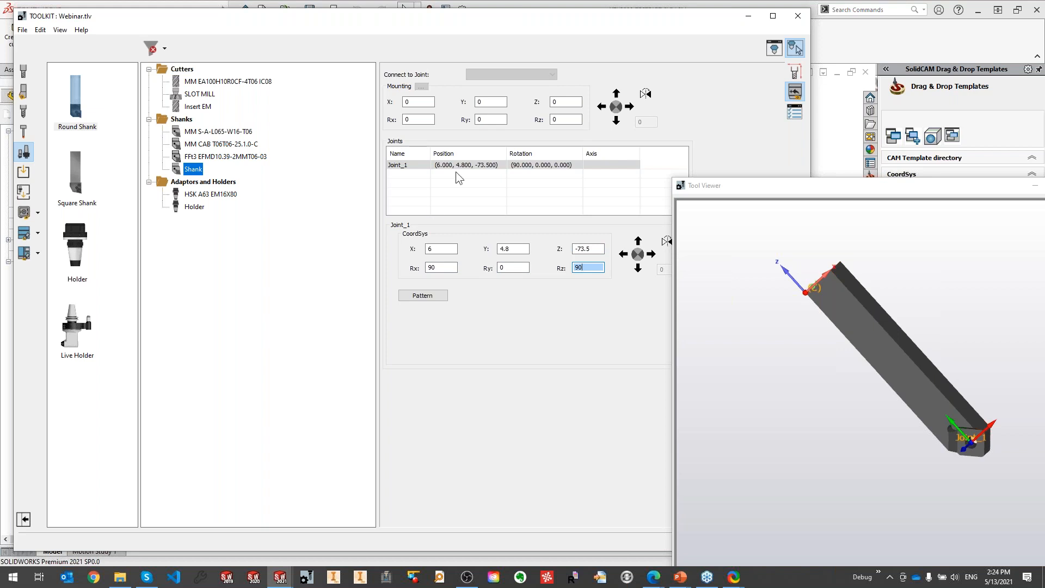
pyautogui.click(514, 268)
# Rename the shank's joint as Insert pos.
pyautogui.moveTo(964, 472); pyautogui.dragTo(923, 405, button='middle')
pyautogui.scroll(-2, 943, 462)
pyautogui.click(407, 165)
pyautogui.click(407, 166)
pyautogui.write('Insert')
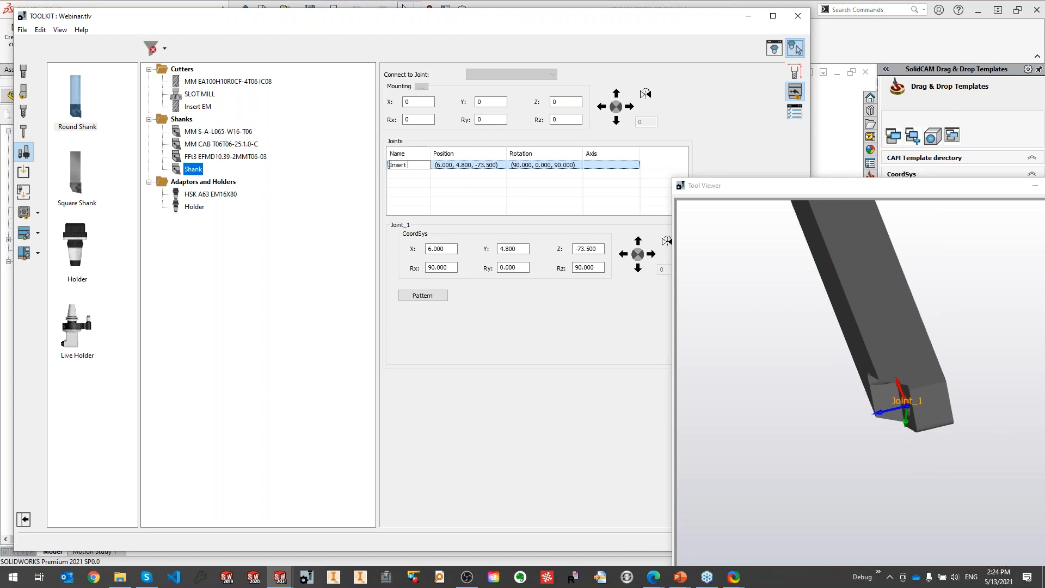
pyautogui.write(' pos')
pyautogui.press('Return')
# Add a Face Mill component under Cutters and set its shape type to 3D Model in millimetres.
pyautogui.click(23, 71)
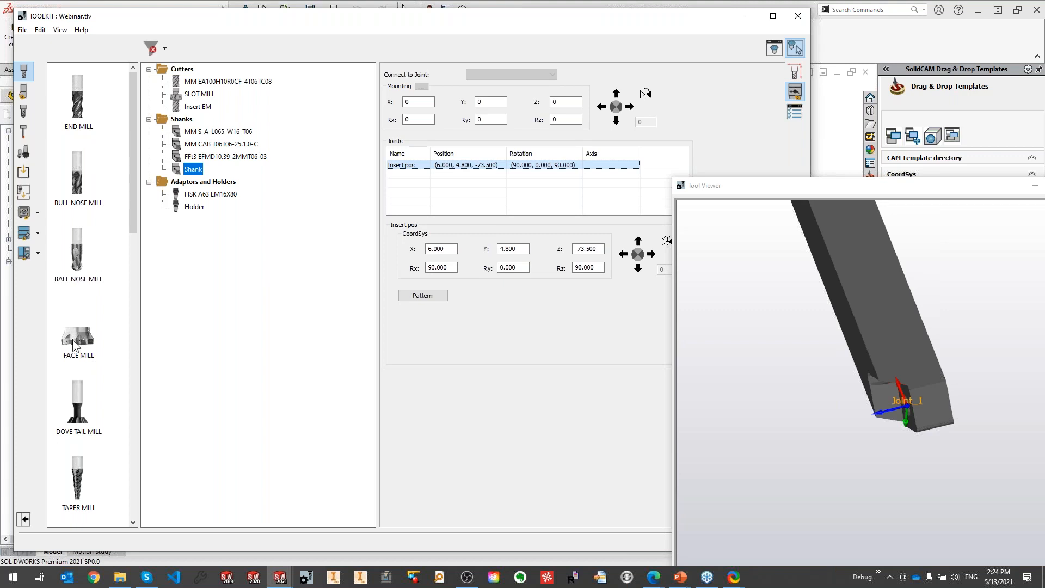
pyautogui.moveTo(78, 346); pyautogui.dragTo(202, 117)
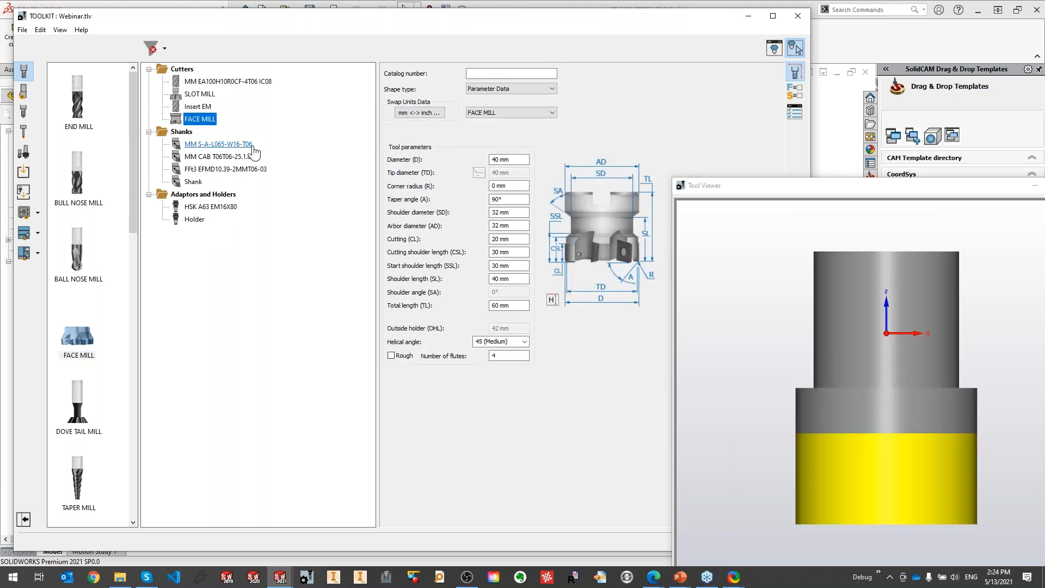
pyautogui.click(502, 89)
pyautogui.click(480, 112)
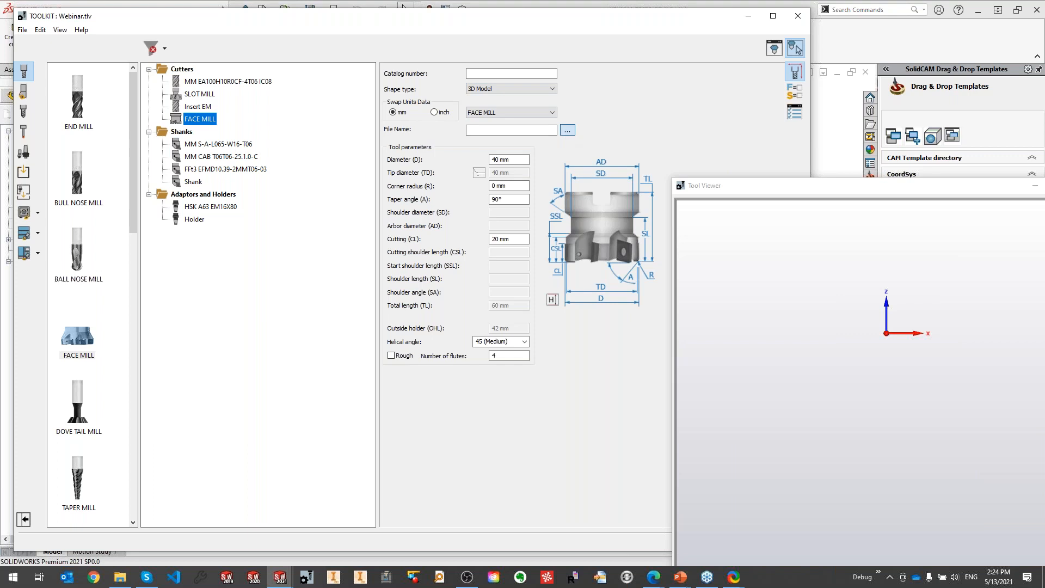
# Assign Insert.STL from the Webinar > FlyCutter folder as the face mill's shape file and check its geometry and path.
pyautogui.click(568, 130)
pyautogui.moveTo(486, 218); pyautogui.dragTo(486, 295)
pyautogui.click(448, 265)
pyautogui.press('w')
pyautogui.doubleClick(419, 222)
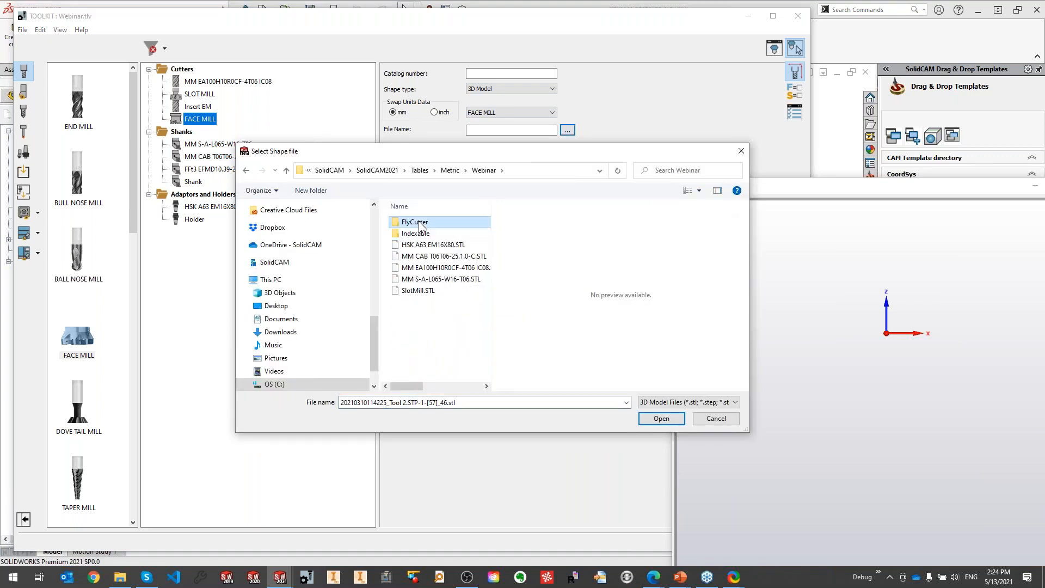
pyautogui.doubleClick(420, 222)
pyautogui.click(418, 236)
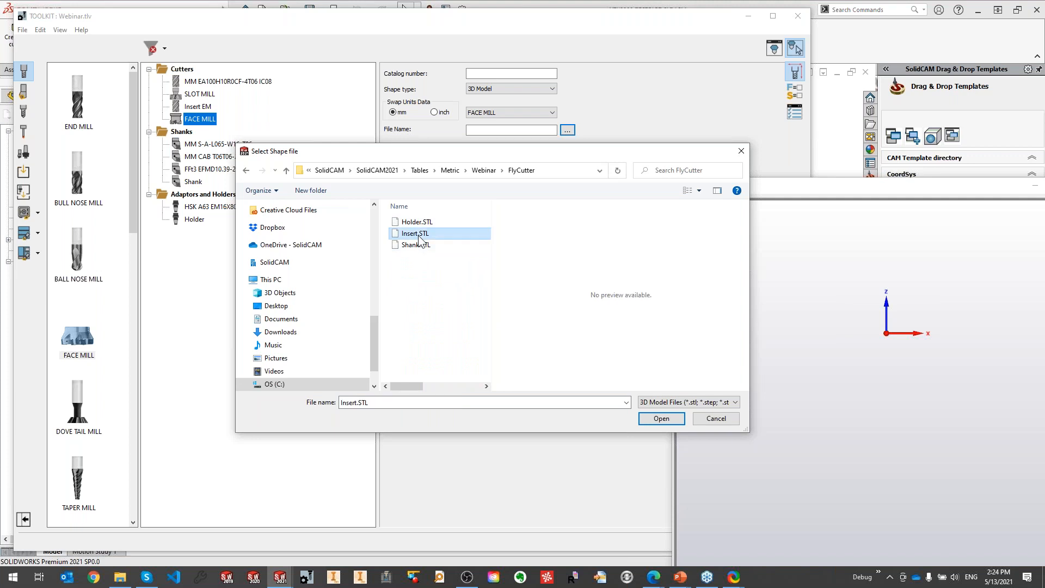
pyautogui.doubleClick(418, 235)
pyautogui.scroll(-3, 876, 323)
pyautogui.moveTo(843, 306); pyautogui.dragTo(848, 437, button='middle')
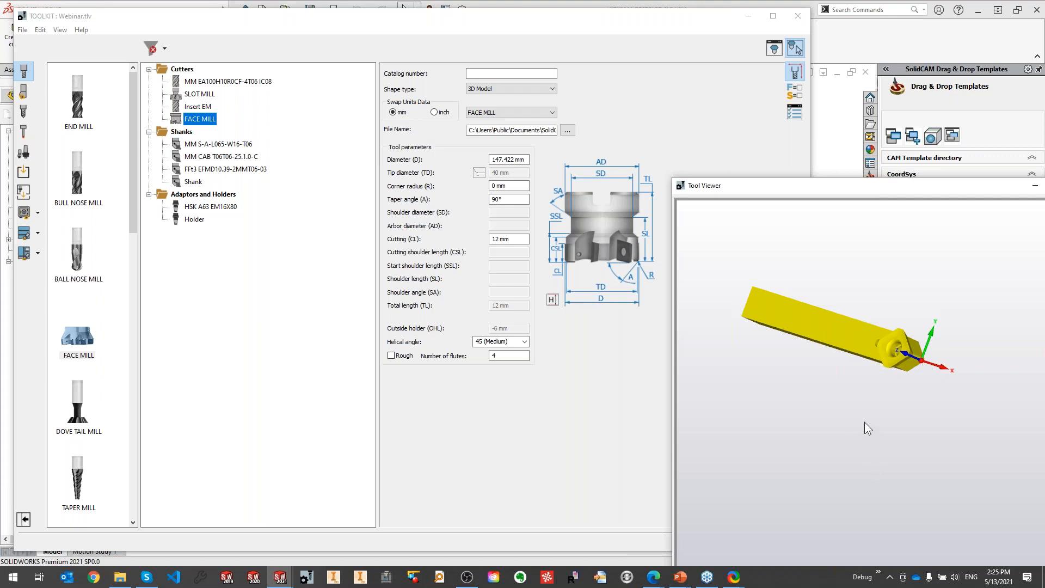
pyautogui.moveTo(468, 130); pyautogui.dragTo(559, 130)
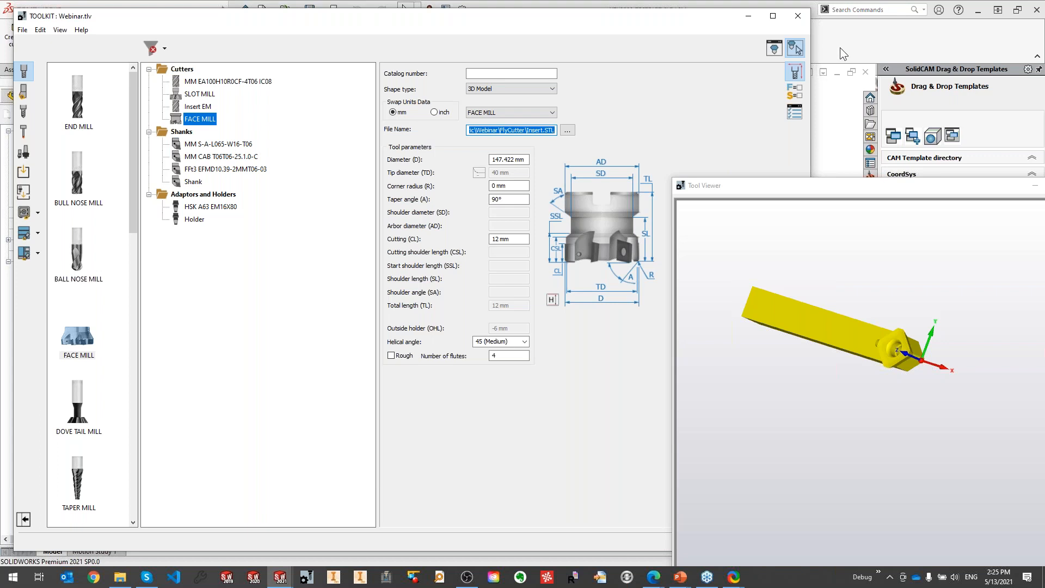
# Close the Tool Viewer and move the ToolKit window clear of the model.
pyautogui.moveTo(782, 185); pyautogui.dragTo(618, 113)
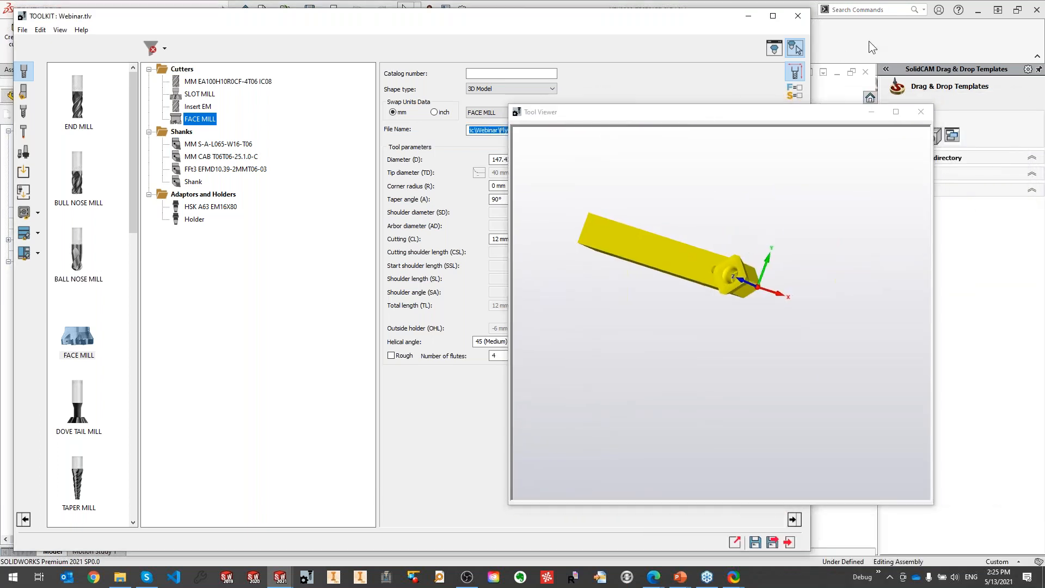
pyautogui.click(919, 115)
pyautogui.moveTo(715, 15); pyautogui.dragTo(737, 191)
pyautogui.moveTo(574, 190); pyautogui.dragTo(788, 476)
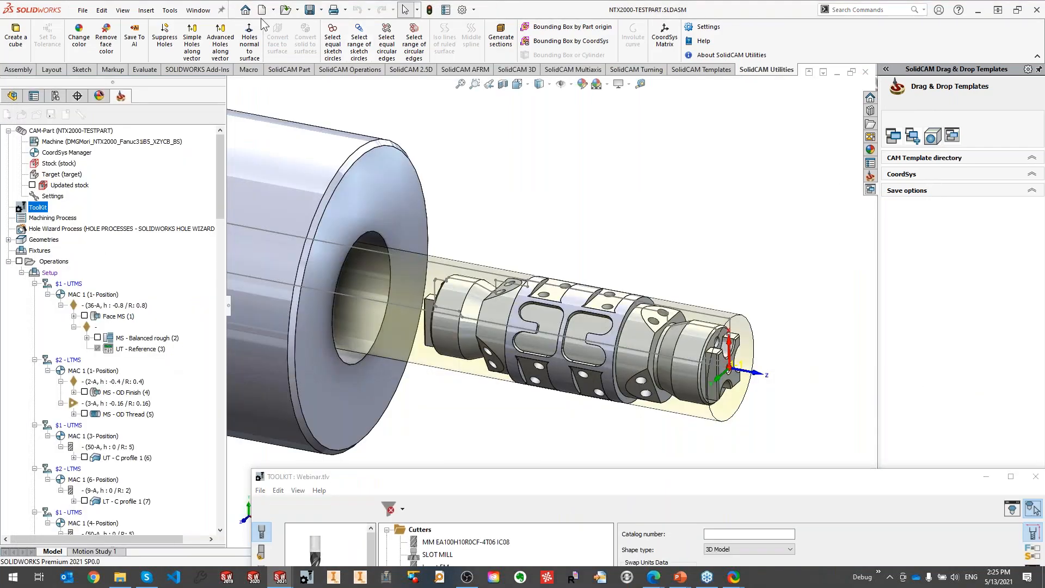
# Switch to the Flycutter SEKT1204 Assy.step part and show only the insert body.
pyautogui.click(198, 10)
pyautogui.click(261, 170)
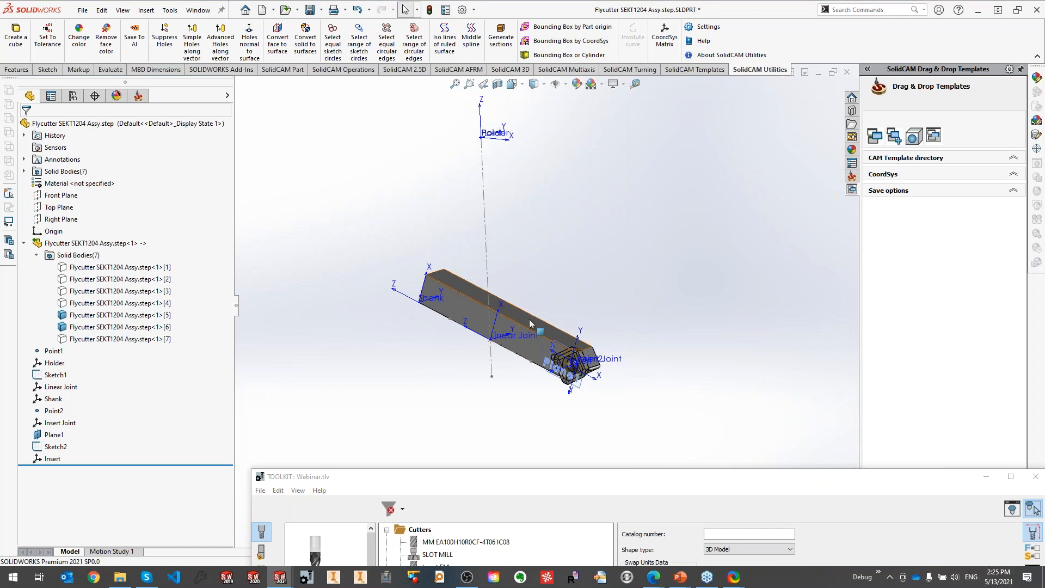
pyautogui.scroll(-5, 571, 362)
pyautogui.scroll(-2, 574, 370)
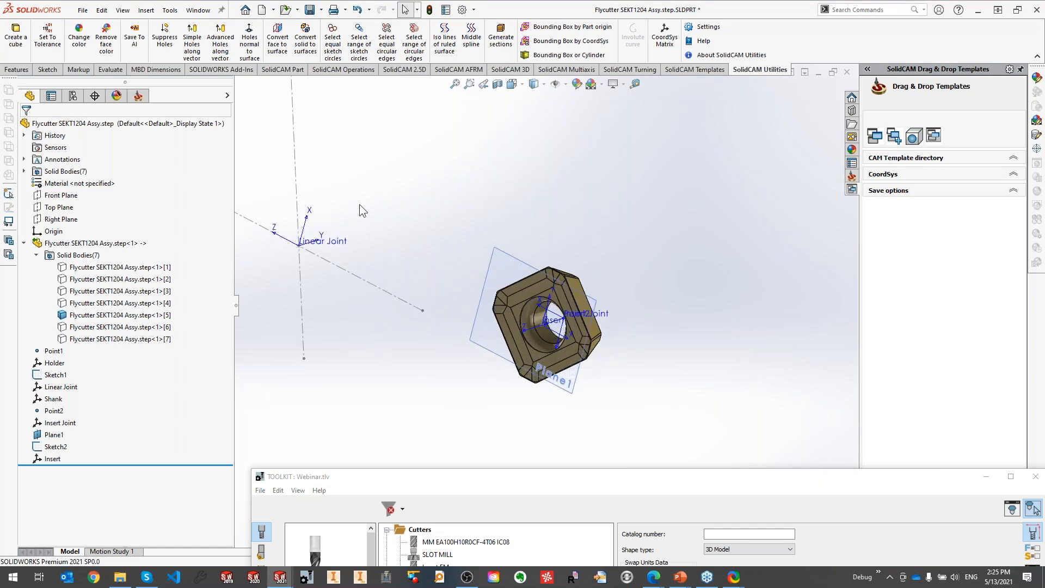
# Start saving the insert body as an STL in the Webinar > FlyCutter folder, choosing the existing Insert.STL as the target.
pyautogui.click(83, 10)
pyautogui.click(123, 146)
pyautogui.moveTo(303, 345); pyautogui.dragTo(299, 224)
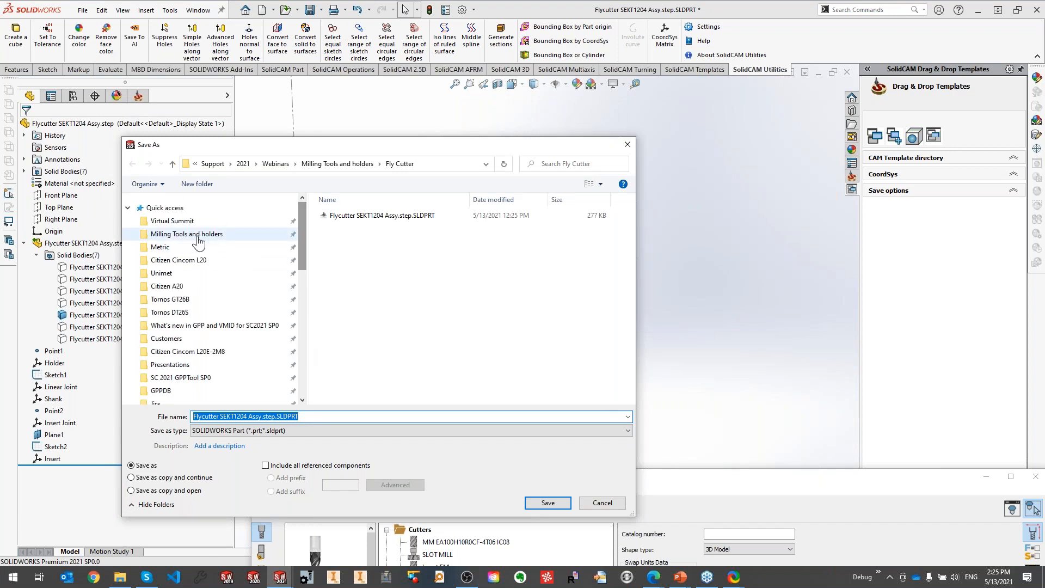
pyautogui.click(193, 245)
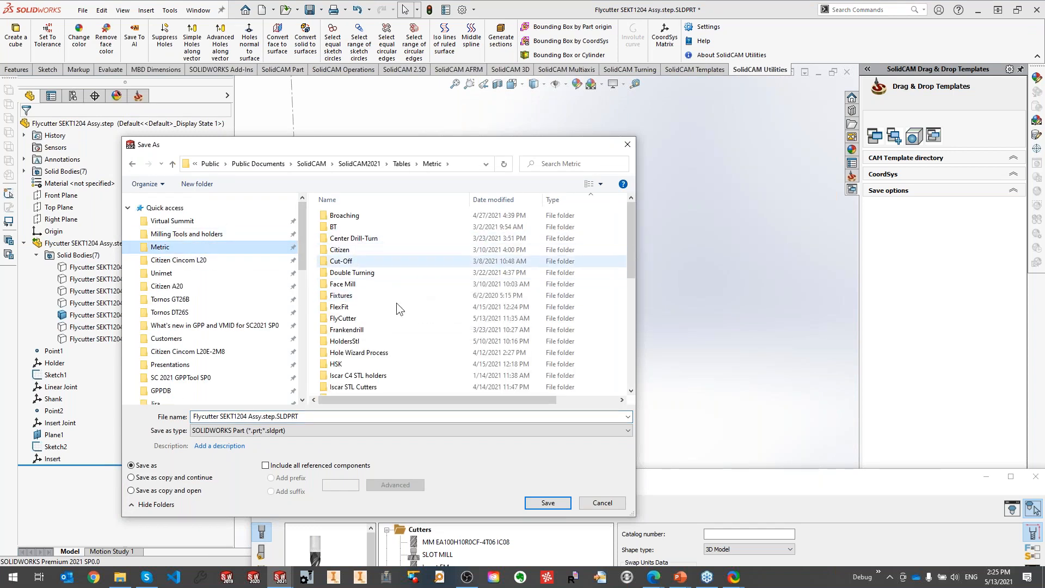
pyautogui.scroll(-6, 396, 303)
pyautogui.click(346, 367)
pyautogui.doubleClick(346, 367)
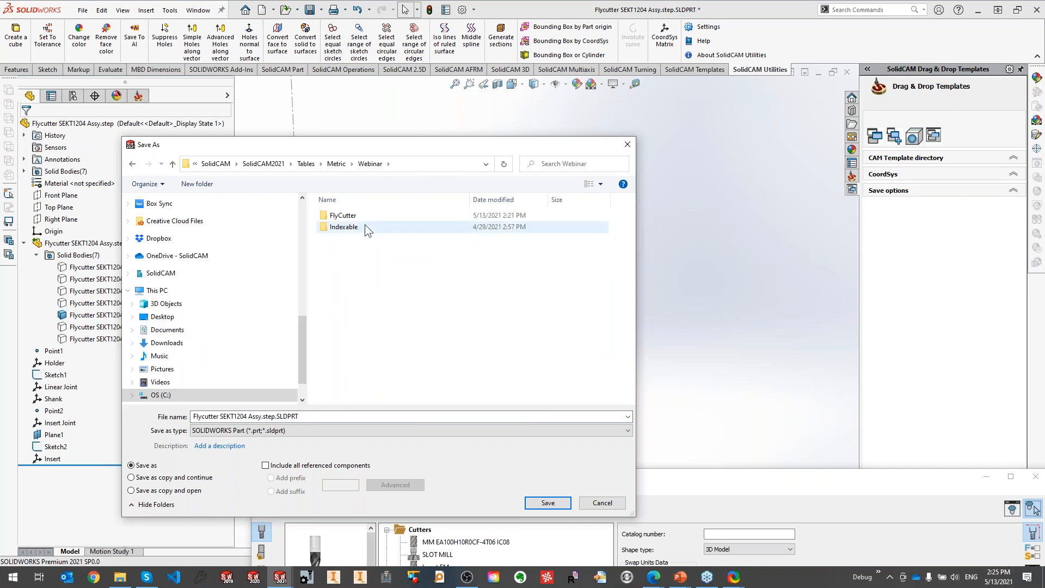
pyautogui.doubleClick(363, 220)
pyautogui.click(262, 431)
pyautogui.click(234, 417)
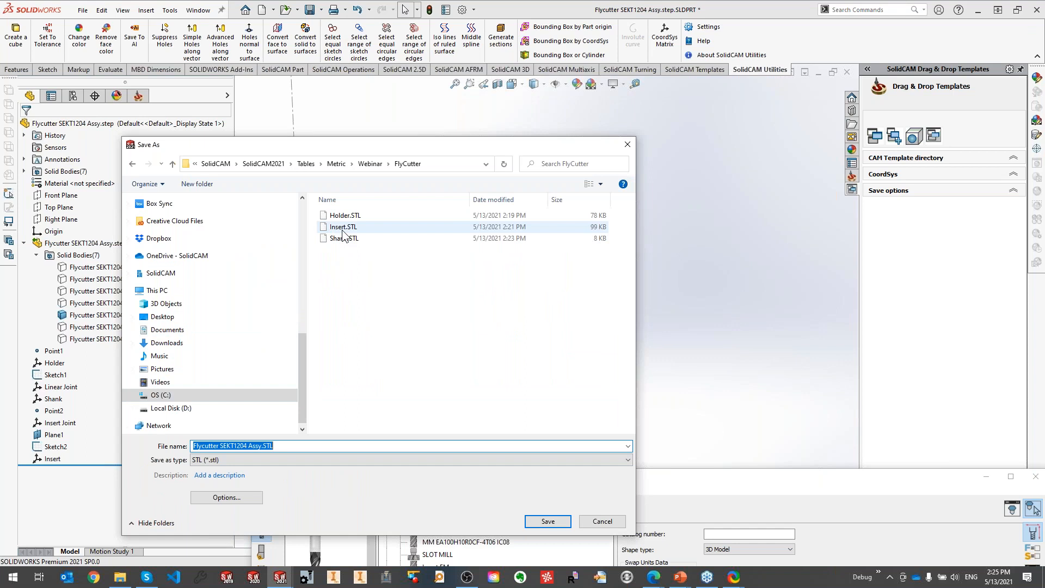
pyautogui.click(345, 227)
# Set the STL output coordinate system to Insert and save, replacing the existing Insert.STL.
pyautogui.click(239, 498)
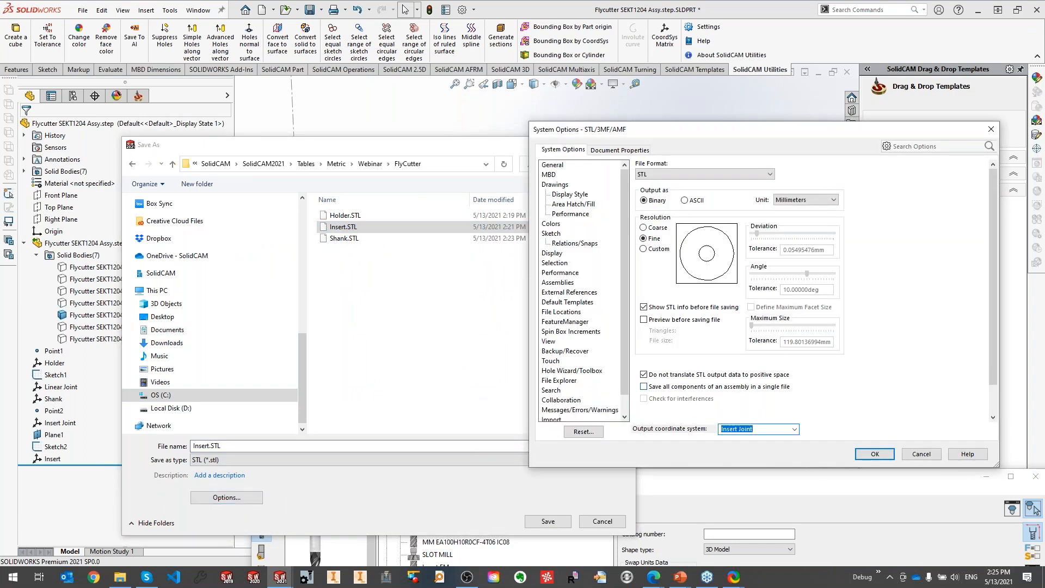
pyautogui.click(796, 430)
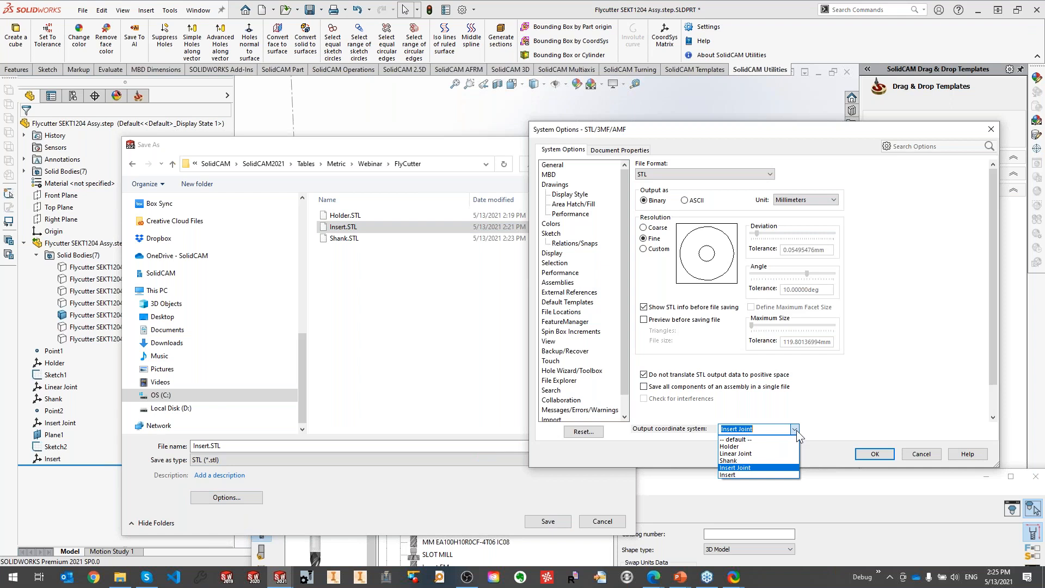
pyautogui.click(762, 474)
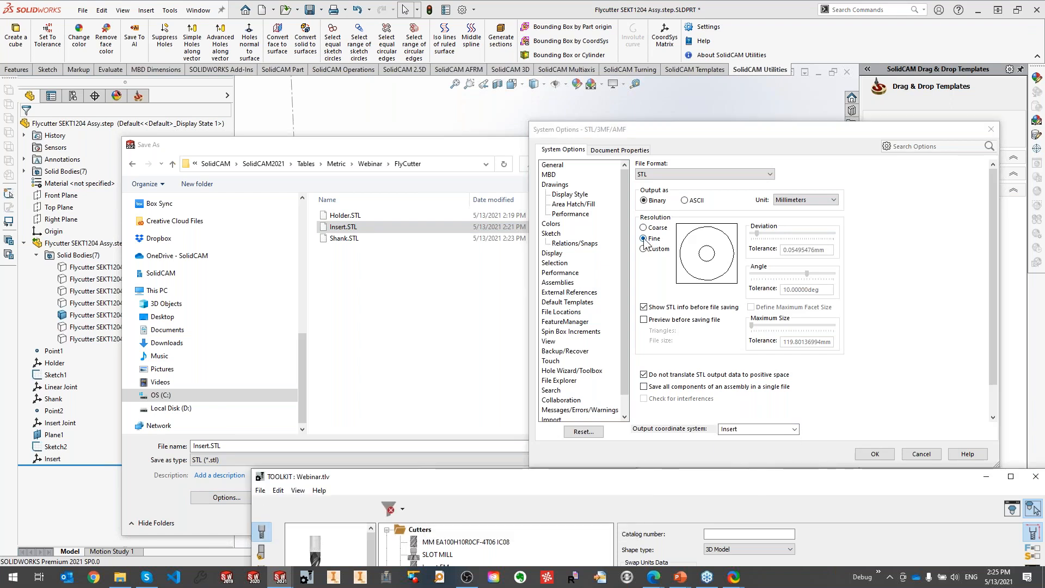
pyautogui.click(929, 459)
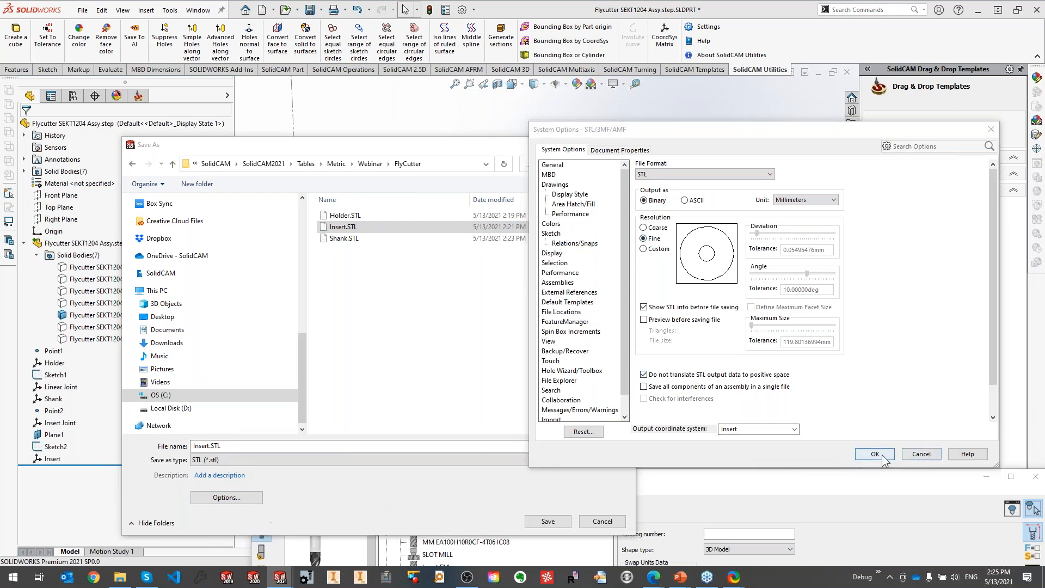
pyautogui.click(541, 527)
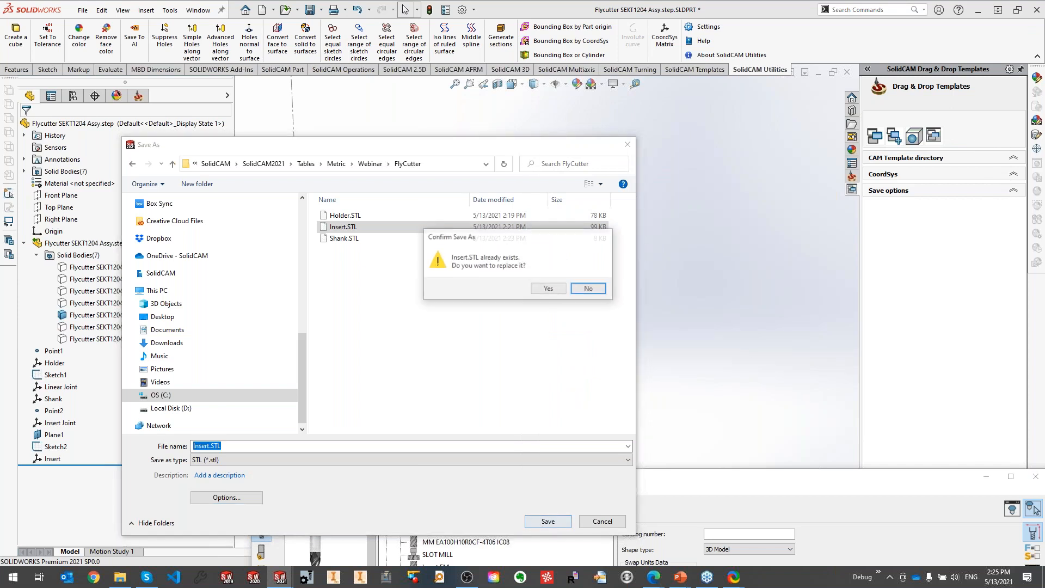
pyautogui.click(553, 289)
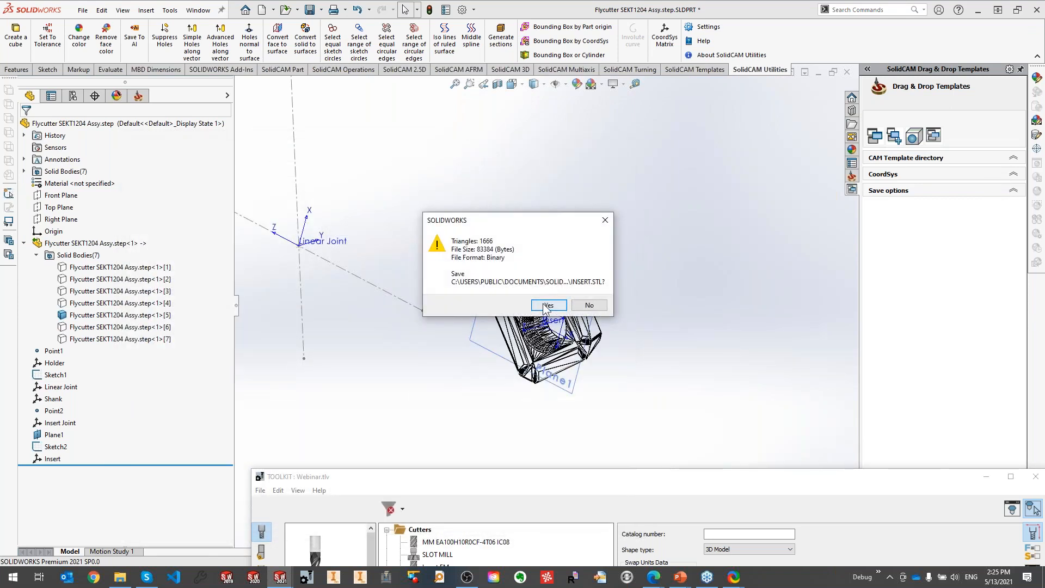
pyautogui.click(547, 305)
# Return to ToolKit and inspect the face mill's re-exported insert geometry in the Tool Viewer.
pyautogui.moveTo(698, 481); pyautogui.dragTo(509, 40)
pyautogui.click(822, 67)
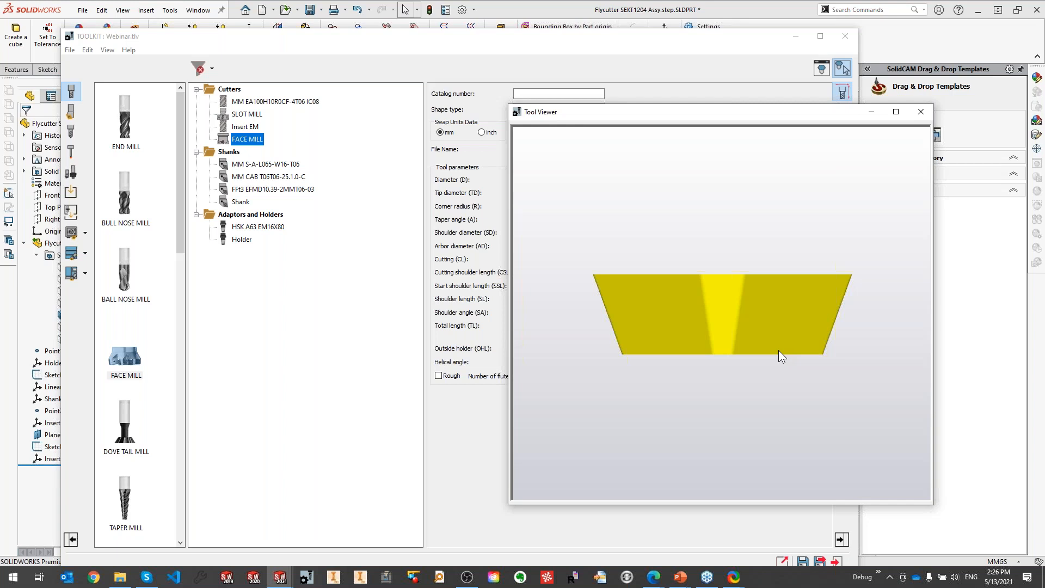
pyautogui.moveTo(739, 267); pyautogui.dragTo(740, 348)
pyautogui.moveTo(746, 113); pyautogui.dragTo(903, 151)
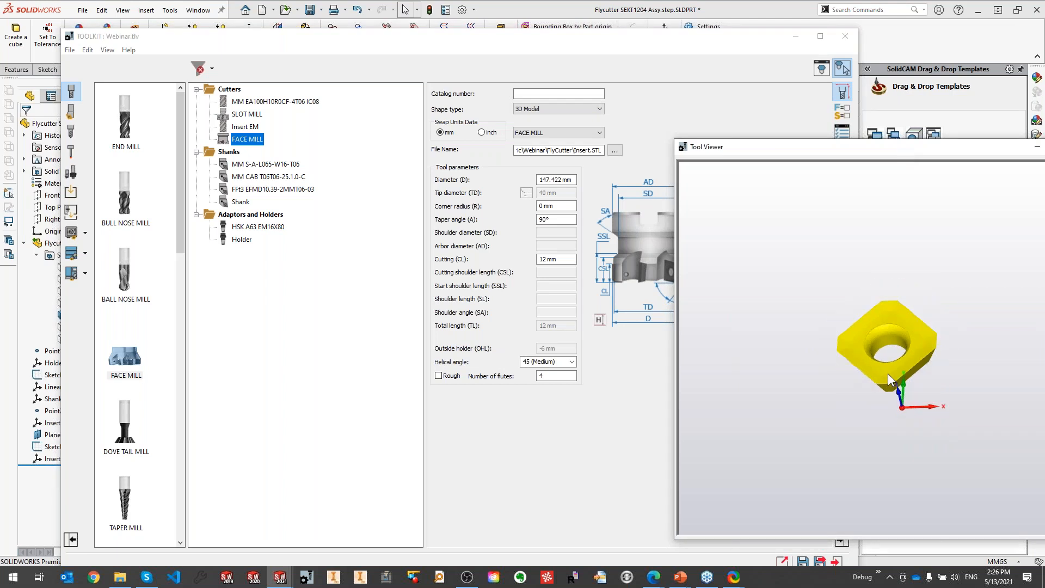
# Save and exit the ToolKit library, and switch to the NTX2000-TESTPART assembly.
pyautogui.click(576, 181)
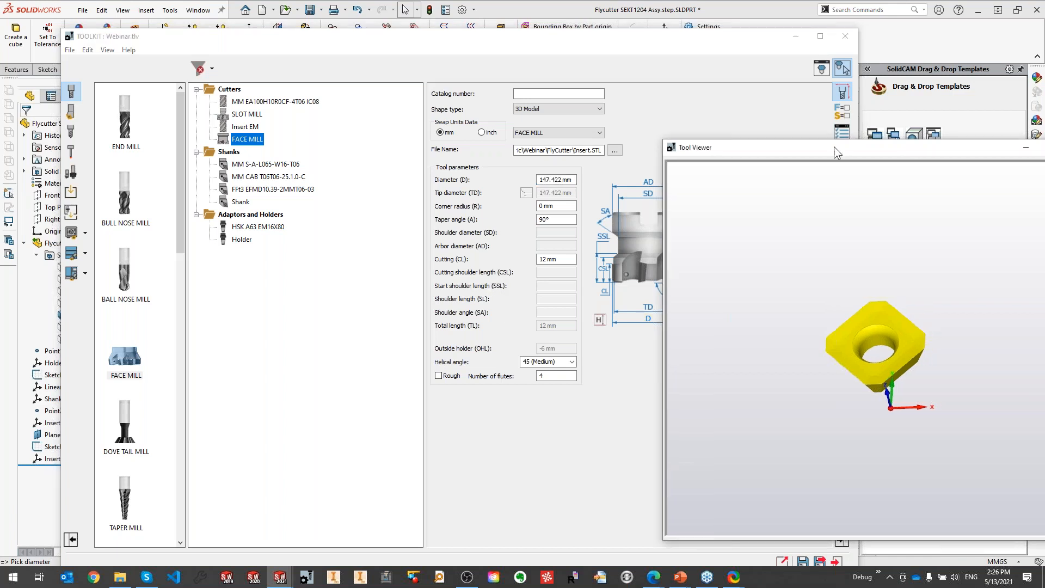
pyautogui.click(808, 133)
pyautogui.moveTo(718, 37); pyautogui.dragTo(723, 16)
pyautogui.click(826, 541)
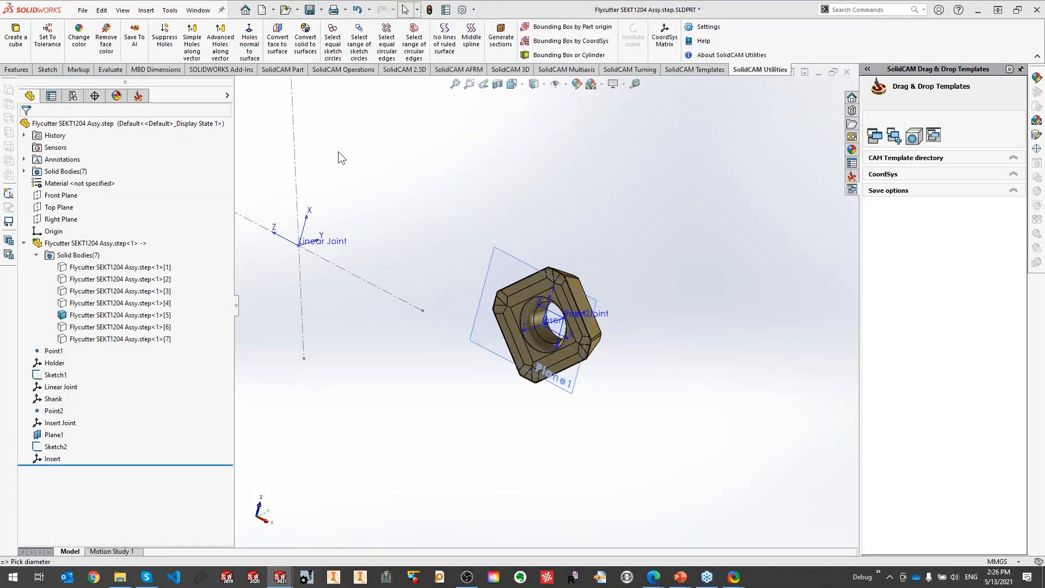
pyautogui.click(205, 12)
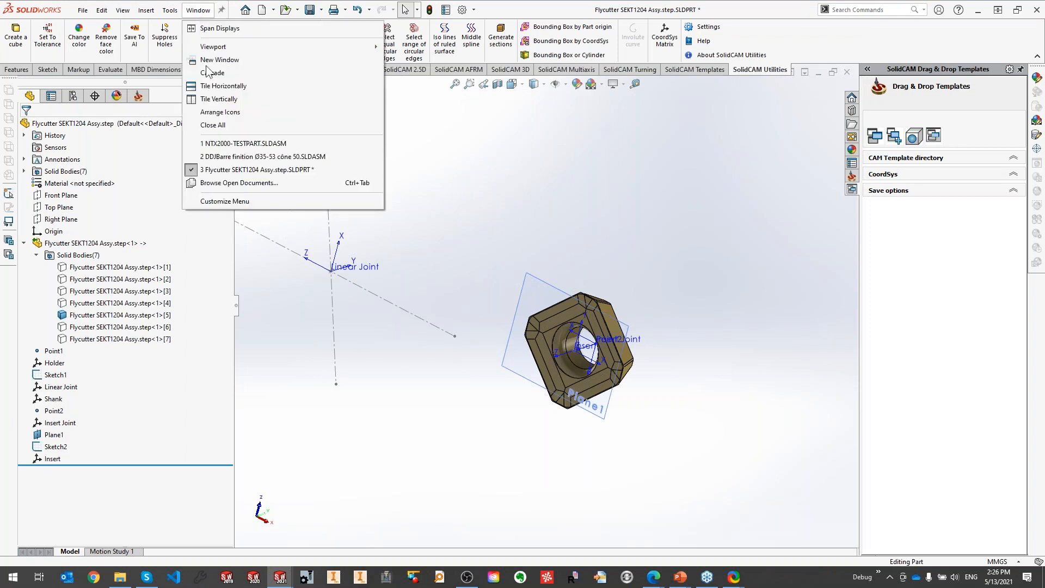
pyautogui.click(216, 145)
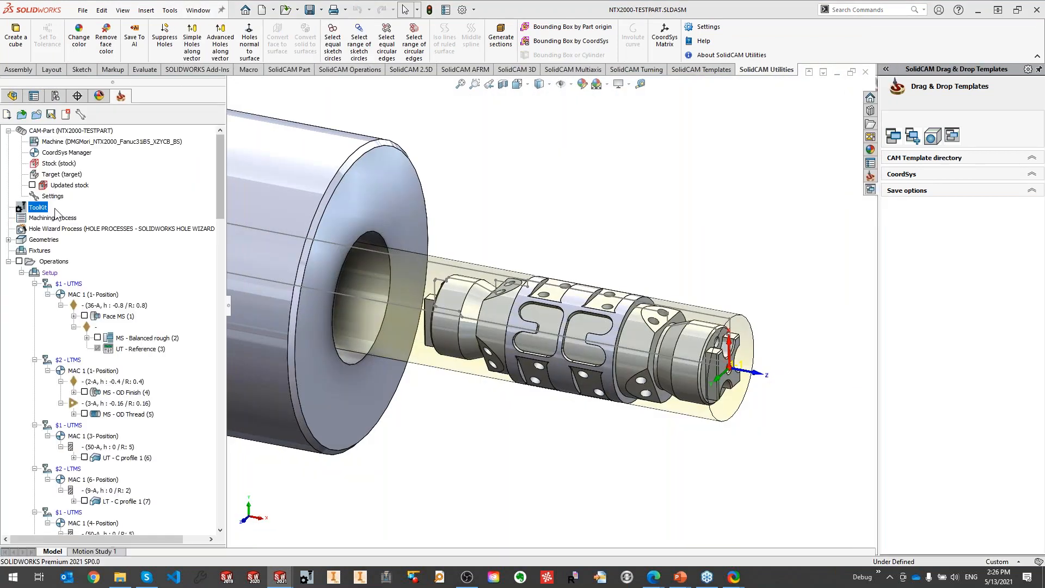
# Open the ToolKit of the NTX2000-TESTPART CAM part.
pyautogui.rightClick(41, 207)
pyautogui.click(60, 212)
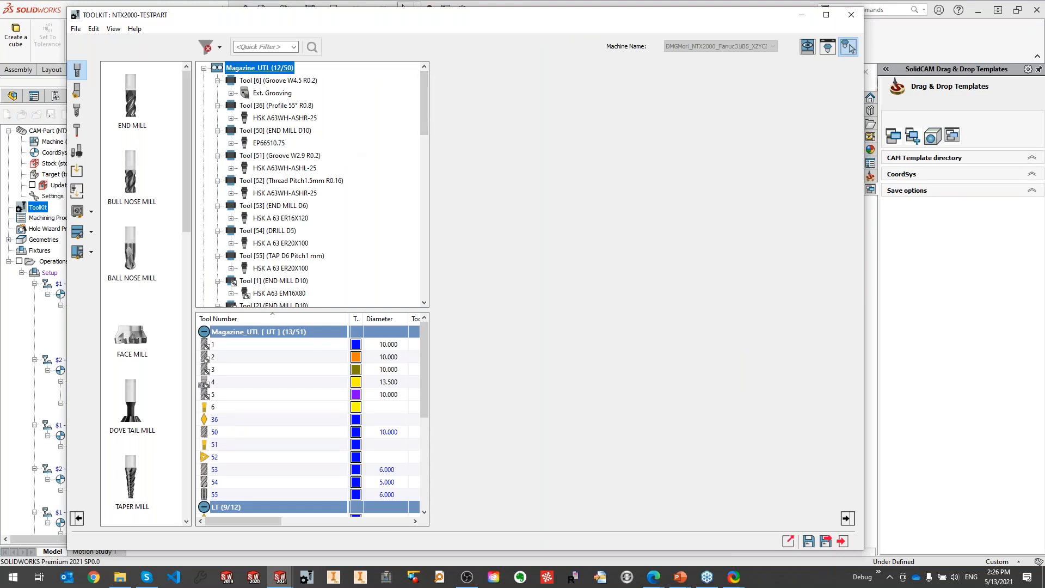
# Examine the ToolKit view options and the tools held in the magazine and the UT and LT turrets.
pyautogui.click(114, 29)
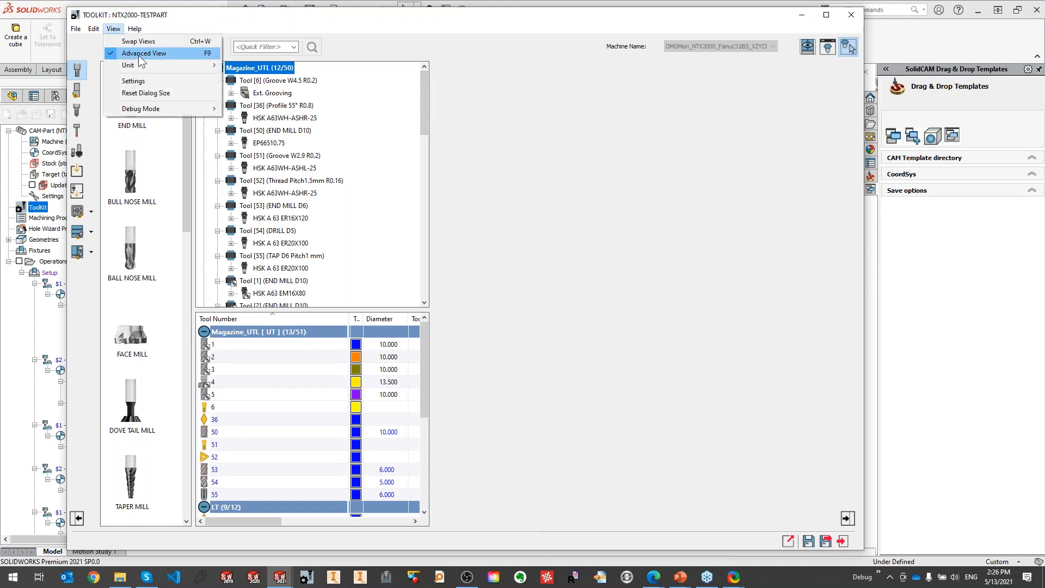
pyautogui.click(352, 22)
pyautogui.moveTo(423, 131); pyautogui.dragTo(427, 126)
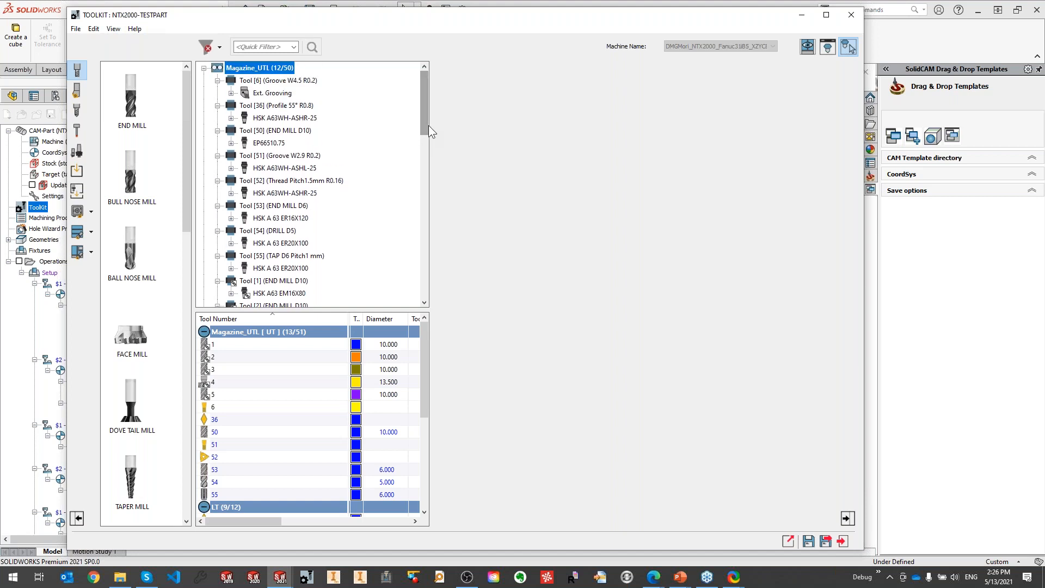
pyautogui.click(114, 28)
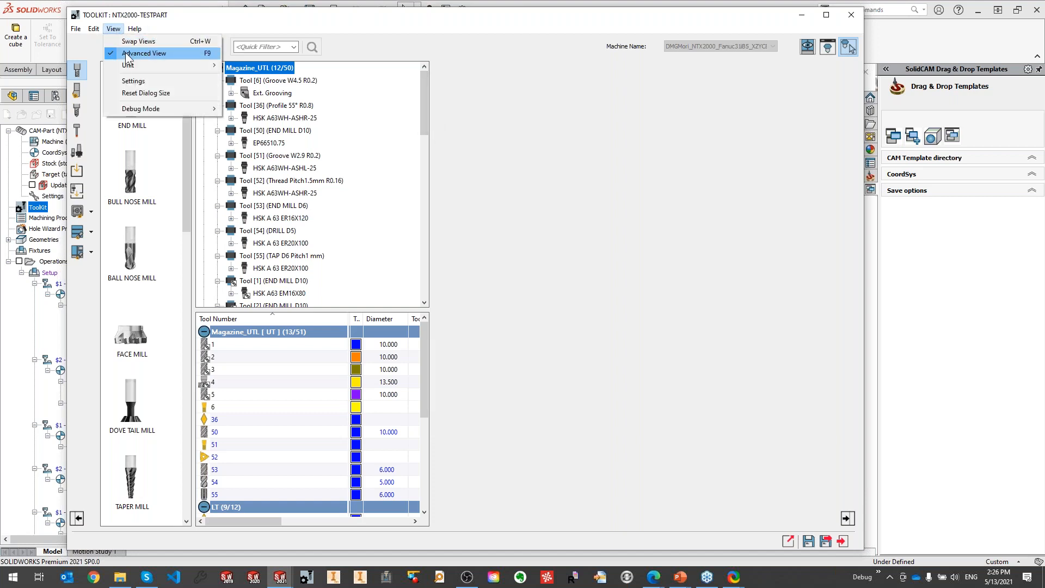
pyautogui.click(470, 160)
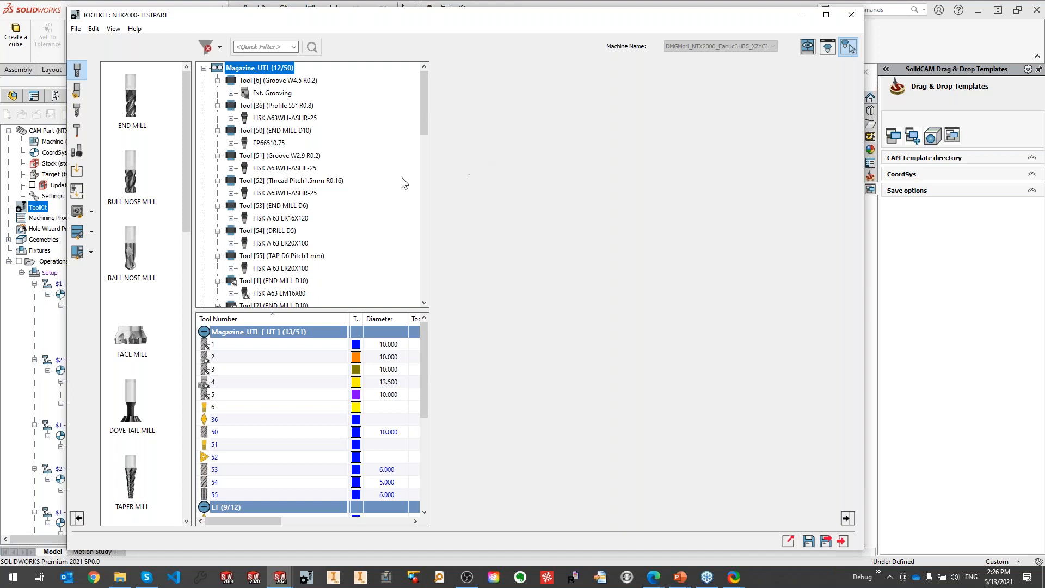
pyautogui.click(113, 28)
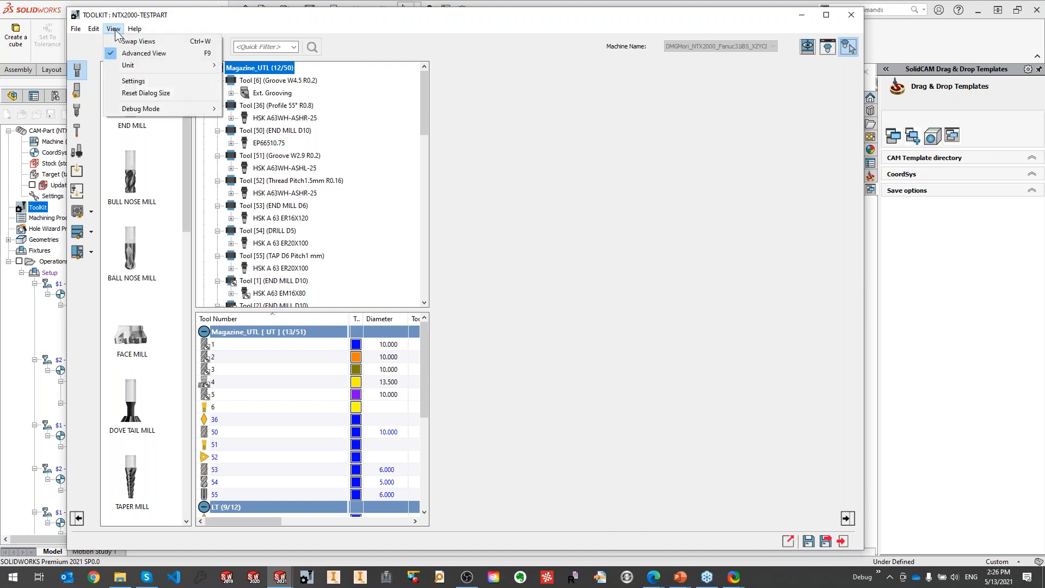
pyautogui.click(425, 113)
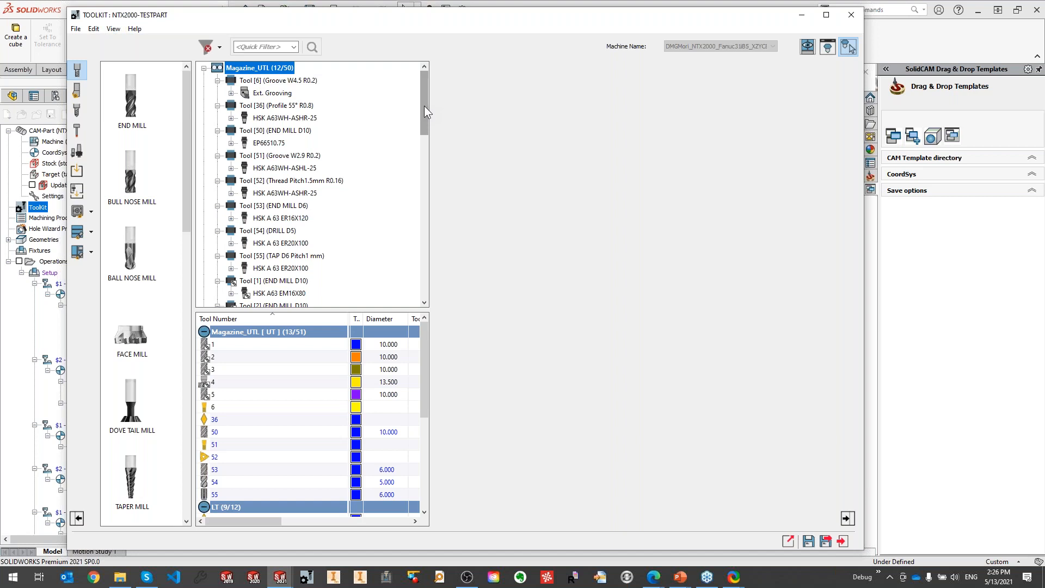
pyautogui.moveTo(426, 101); pyautogui.dragTo(426, 192)
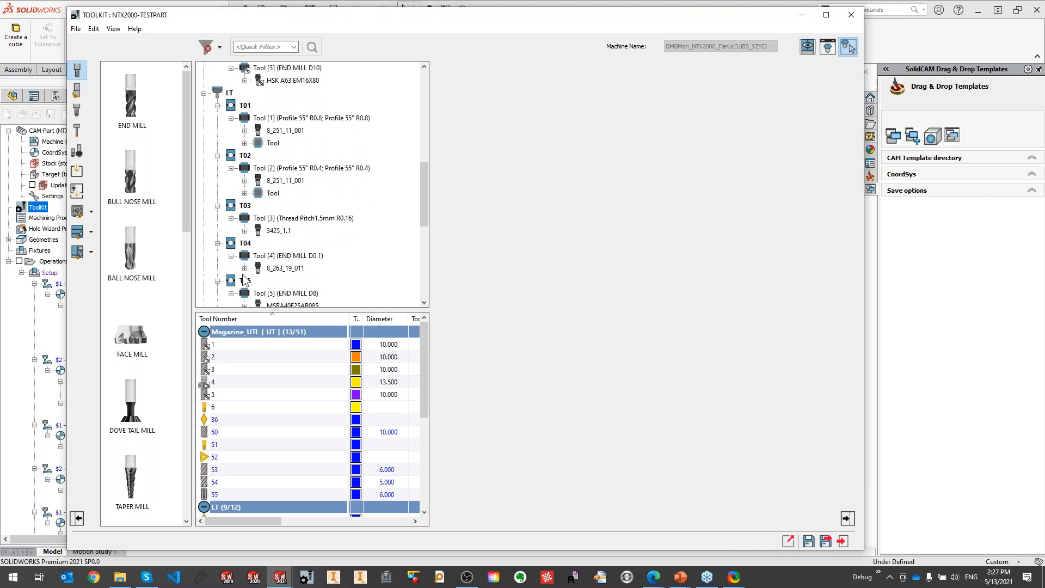
pyautogui.moveTo(428, 187); pyautogui.dragTo(427, 180)
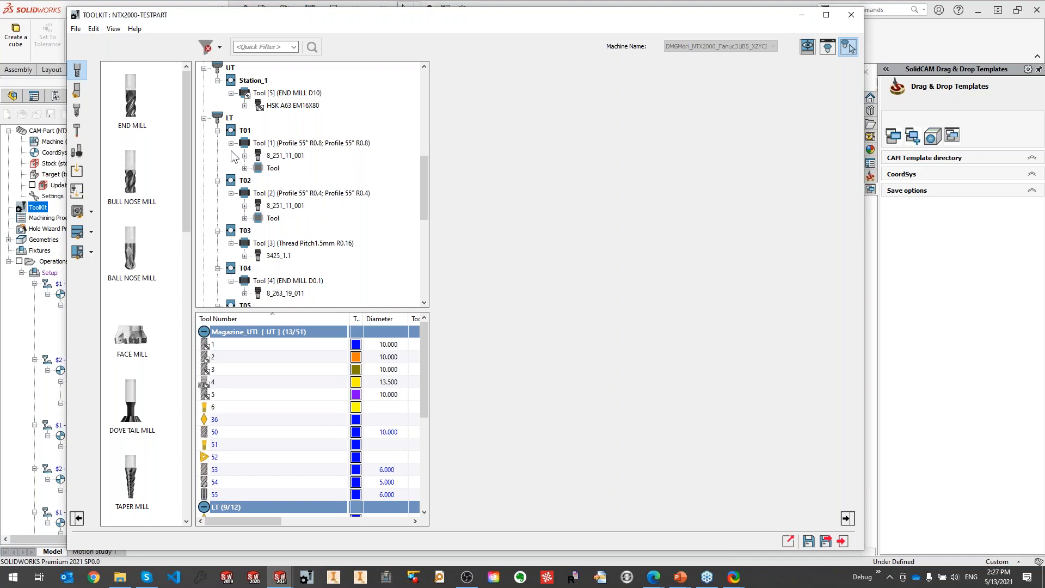
pyautogui.moveTo(425, 186); pyautogui.dragTo(388, 146)
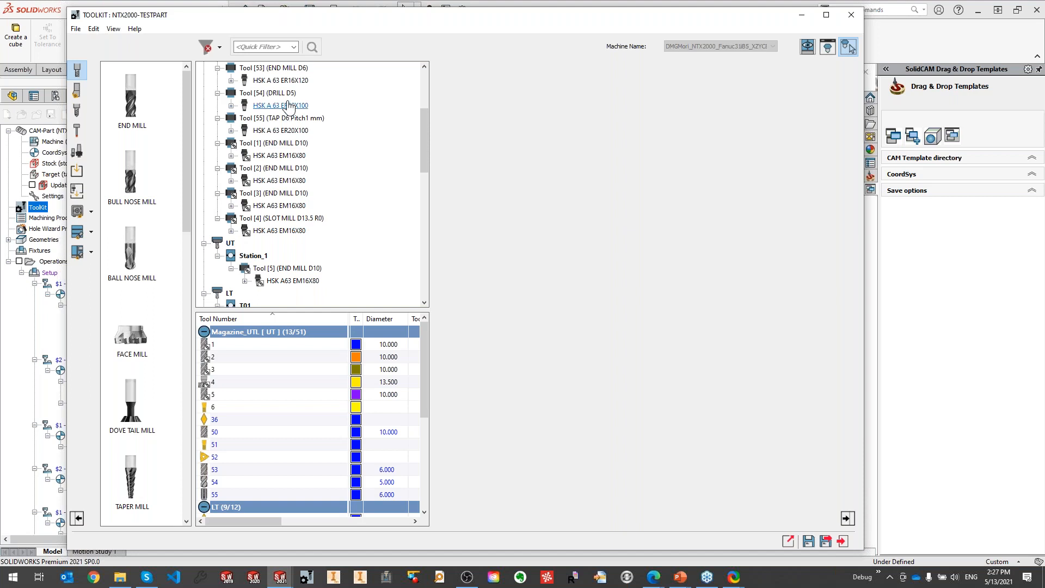
# Build a new tool in Magazine_UTL from the Webinar library's Holder, Shank and FACE MILL components, each mounted on the preceding one.
pyautogui.click(78, 212)
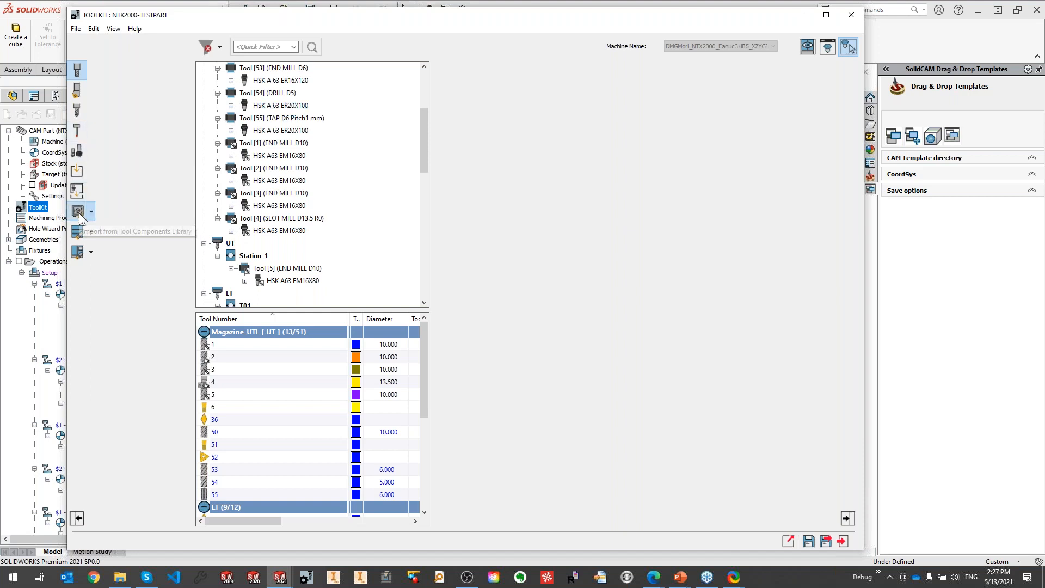
pyautogui.doubleClick(122, 243)
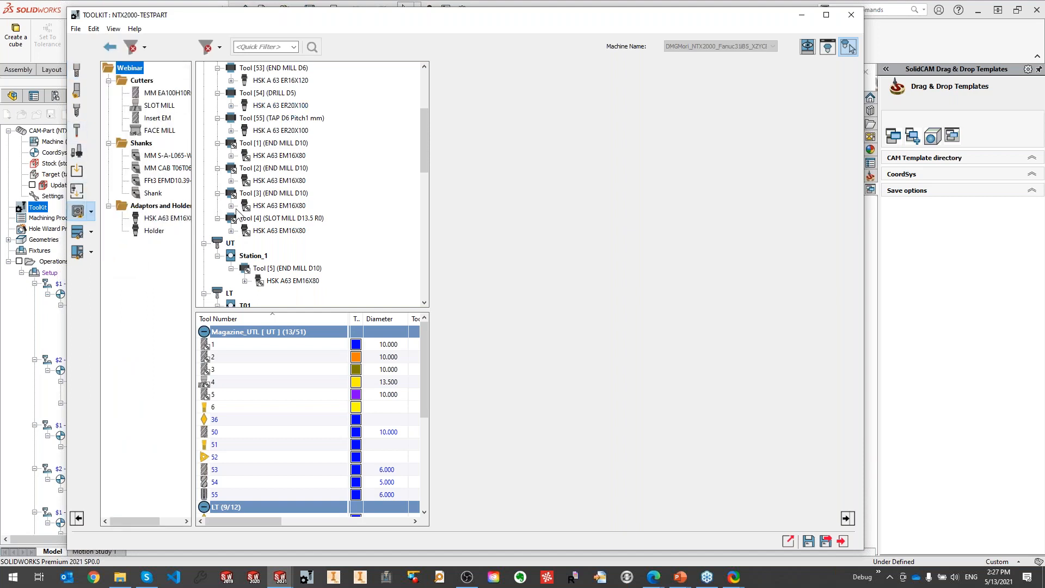
pyautogui.scroll(4, 272, 226)
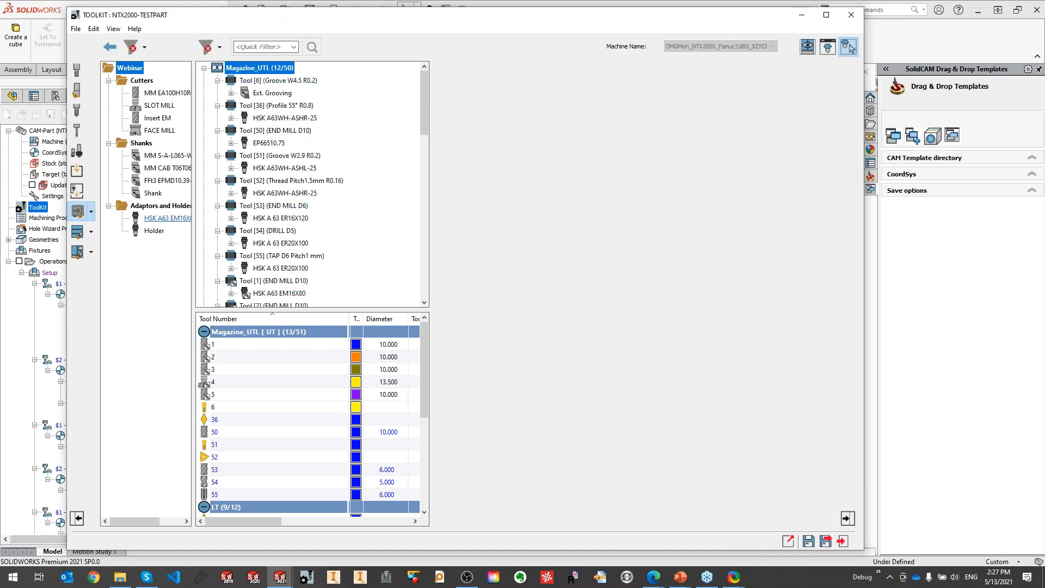
pyautogui.moveTo(159, 238); pyautogui.dragTo(284, 118)
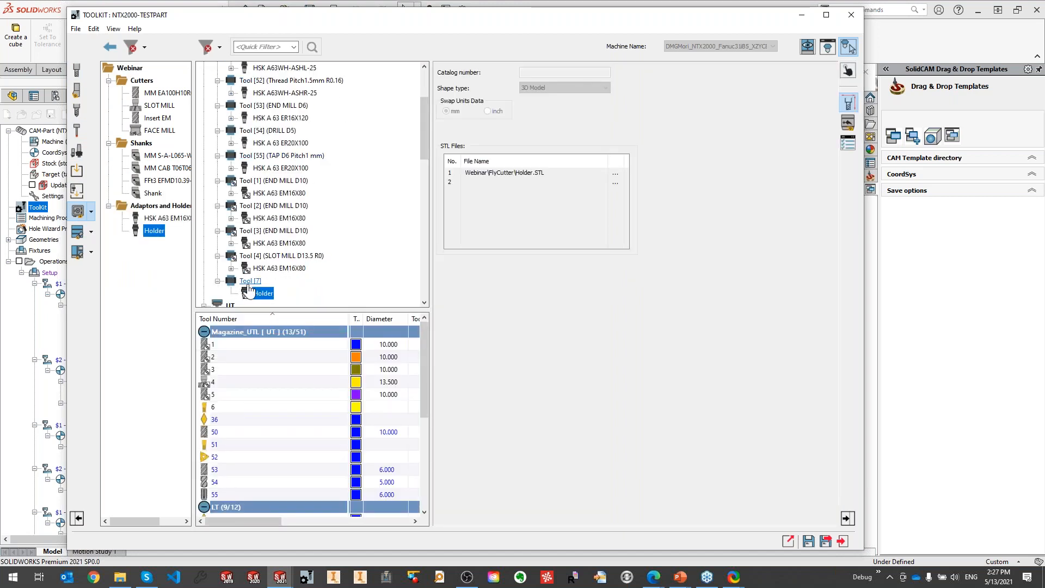
pyautogui.moveTo(153, 193); pyautogui.dragTo(261, 294)
pyautogui.moveTo(157, 132); pyautogui.dragTo(271, 296)
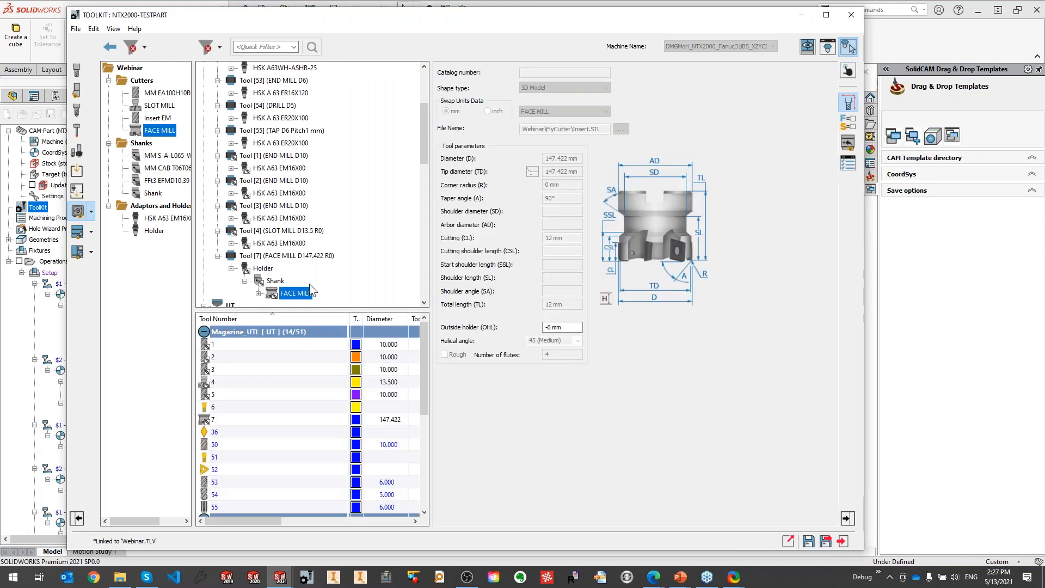
# Show the assembled flycutter in the Tool Viewer and open the mounting settings of its FACE MILL component.
pyautogui.click(807, 47)
pyautogui.moveTo(633, 377); pyautogui.dragTo(712, 360, button='middle')
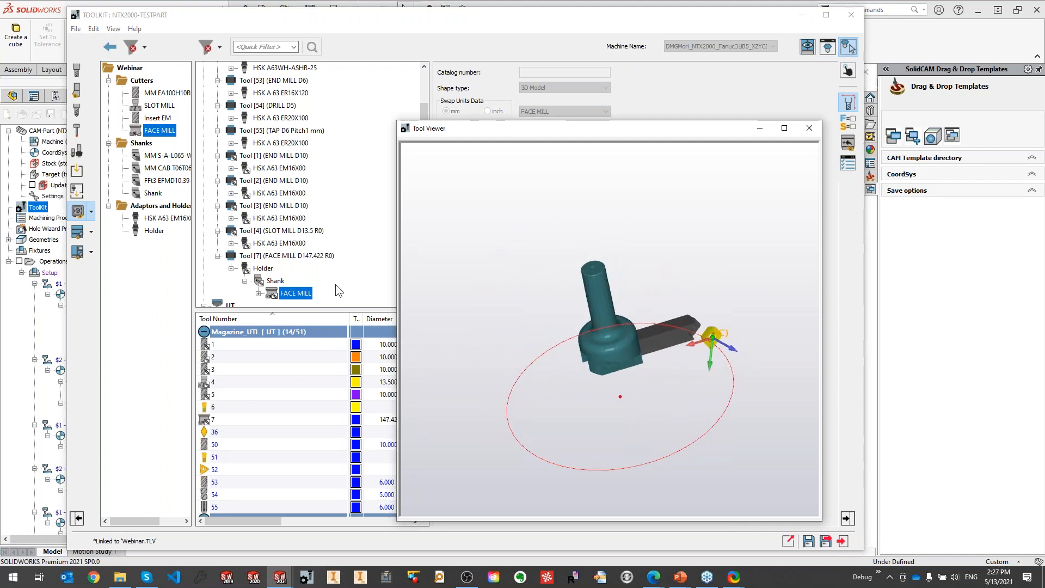
pyautogui.click(277, 281)
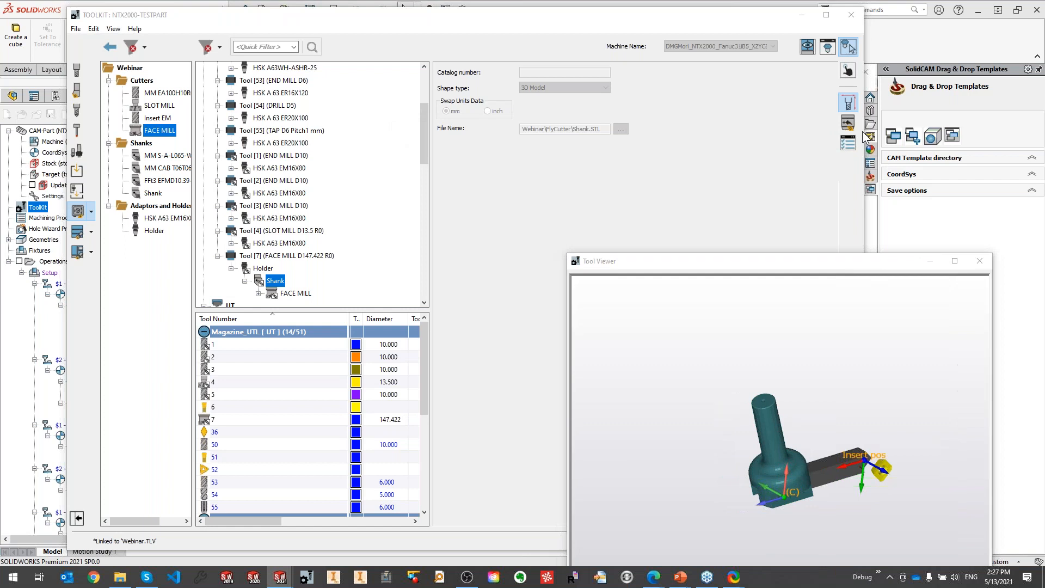
pyautogui.click(848, 122)
pyautogui.click(296, 294)
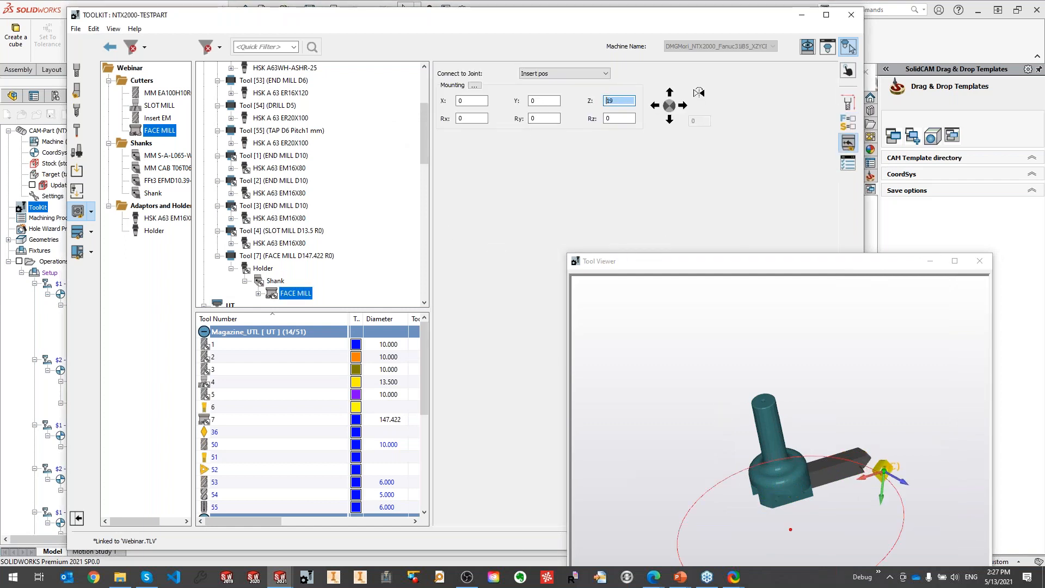
# Set the face mill's Z mounting offset to 0 and check how the insert sits in the shank.
pyautogui.click(853, 397)
pyautogui.scroll(6, 838, 435)
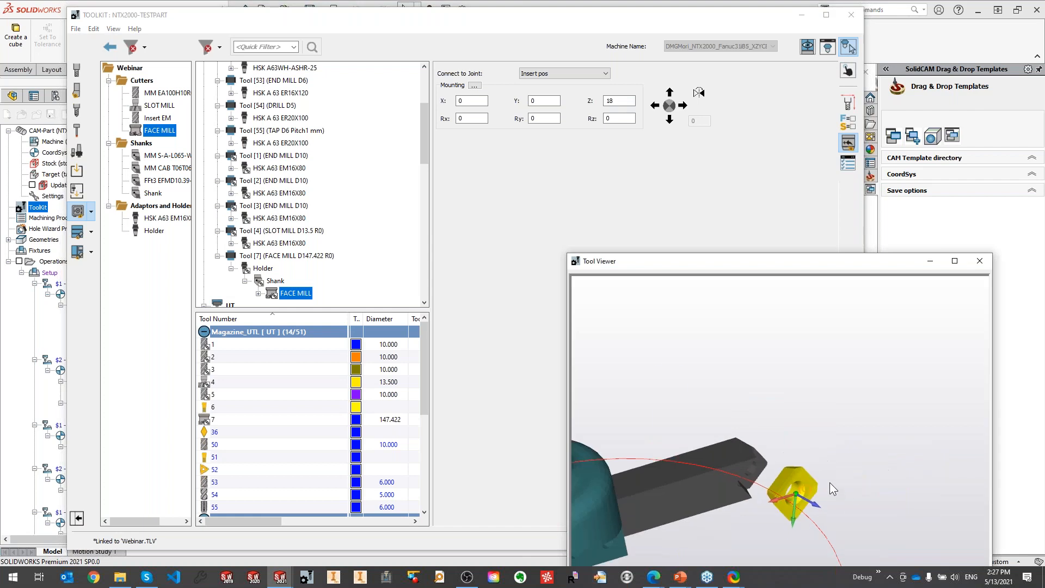
pyautogui.moveTo(864, 427); pyautogui.dragTo(799, 383, button='middle')
pyautogui.moveTo(773, 417); pyautogui.dragTo(773, 395, button='middle')
pyautogui.moveTo(622, 101); pyautogui.dragTo(599, 101)
pyautogui.write('0')
pyautogui.click(608, 115)
pyautogui.moveTo(858, 307); pyautogui.dragTo(757, 411, button='middle')
# Set the face mill's Z mounting offset to 5 and check the gap between the insert and the shank seat.
pyautogui.doubleClick(619, 101)
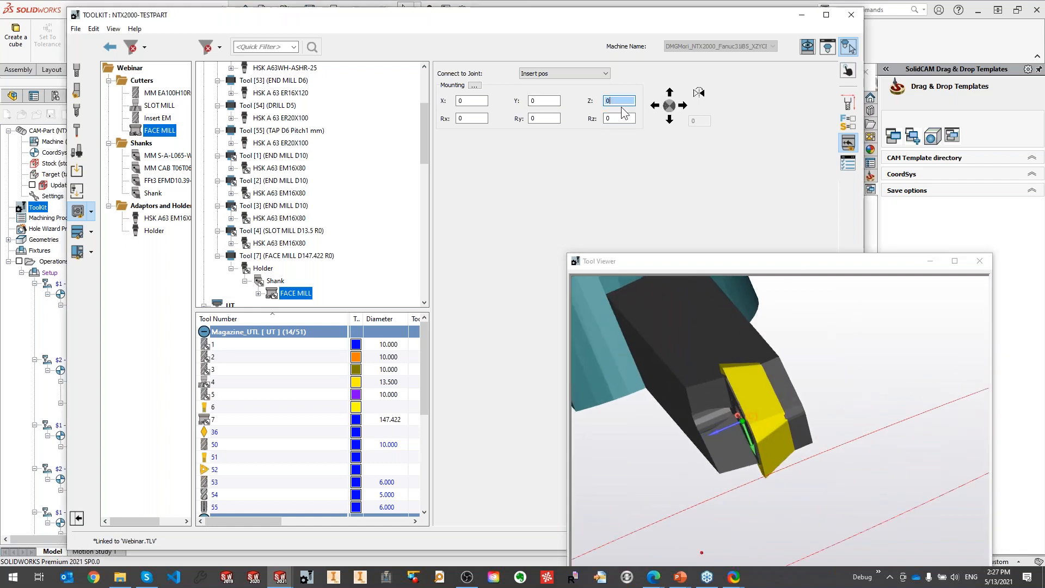
pyautogui.write('5')
pyautogui.scroll(5, 732, 433)
pyautogui.moveTo(787, 419); pyautogui.dragTo(783, 419, button='middle')
# Measure the gap between the insert's back face and the shank's seat in the Tool Viewer.
pyautogui.rightClick(926, 308)
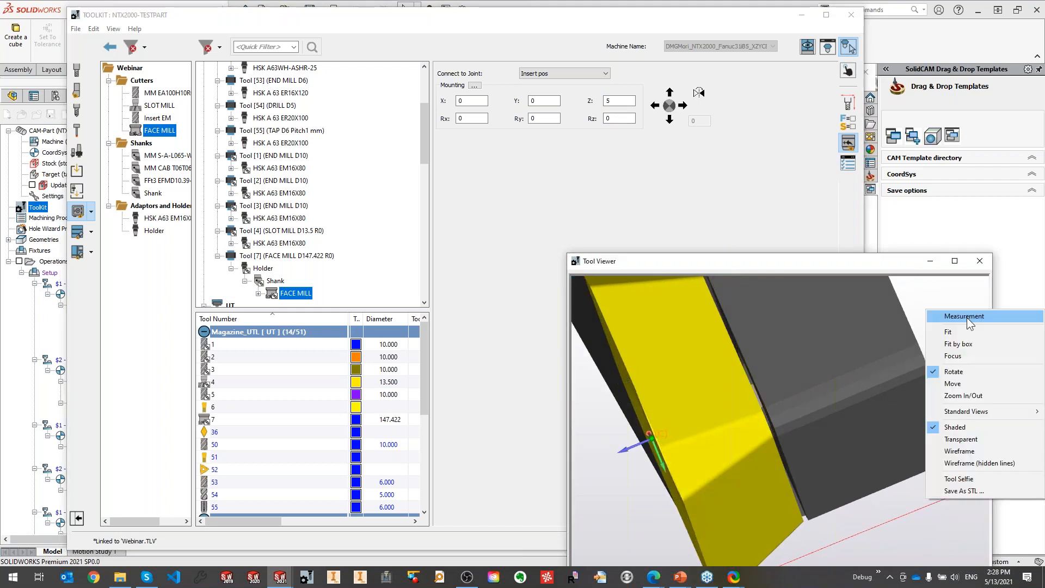
pyautogui.click(967, 318)
pyautogui.scroll(3, 763, 467)
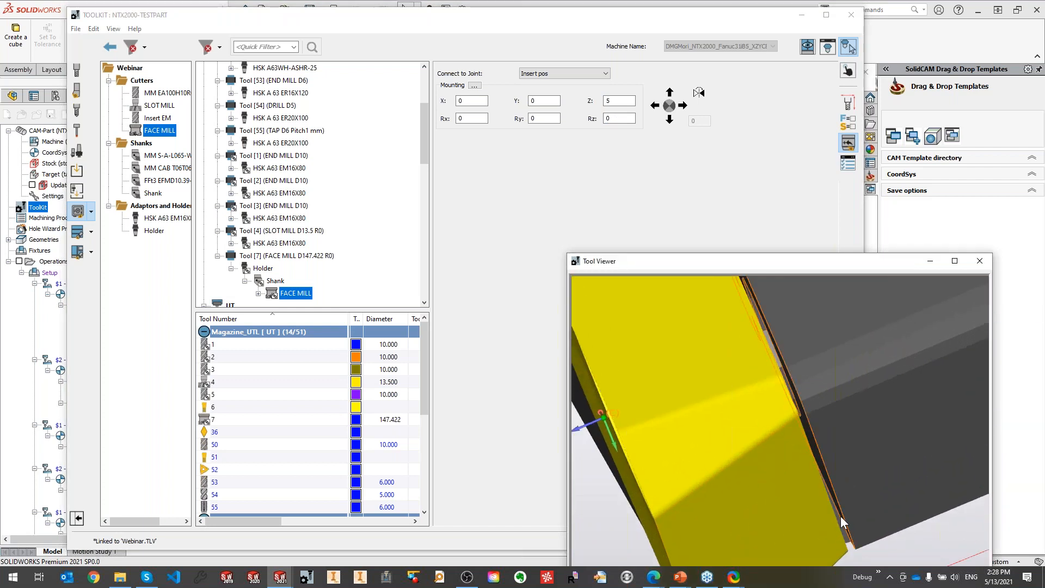
pyautogui.moveTo(824, 482); pyautogui.dragTo(810, 464, button='middle')
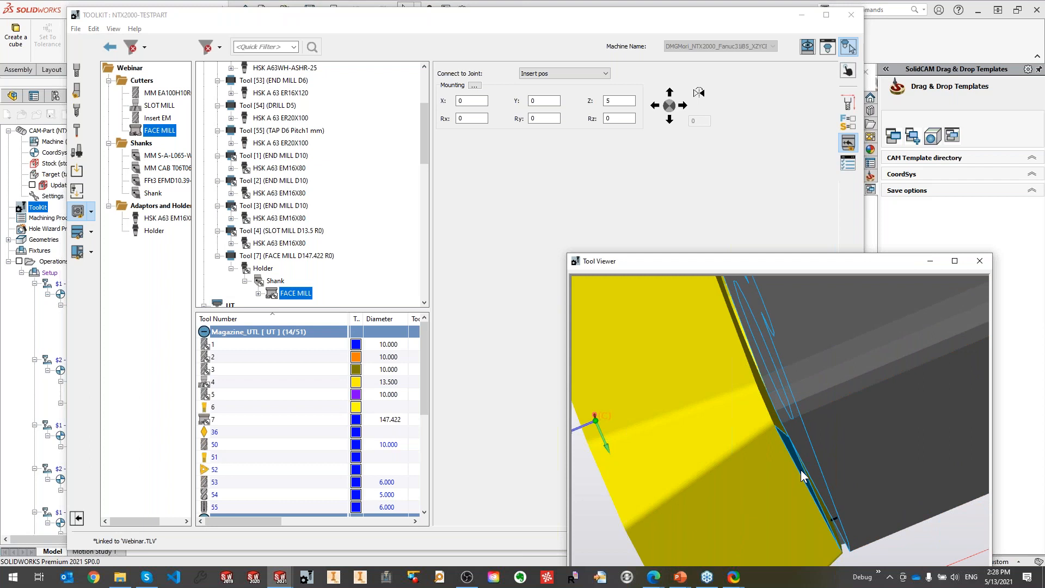
pyautogui.scroll(-3, 904, 502)
pyautogui.moveTo(853, 261); pyautogui.dragTo(901, 149)
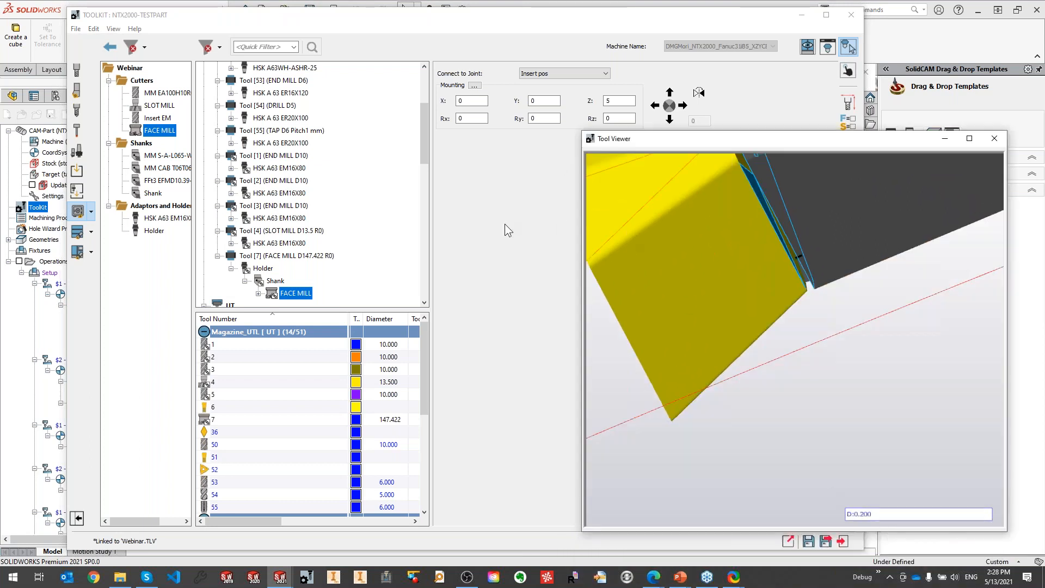
# Set the face mill's Z mounting offset to 4.8 and check the insert's seating and cutting circle.
pyautogui.doubleClick(607, 100)
pyautogui.write('4.8')
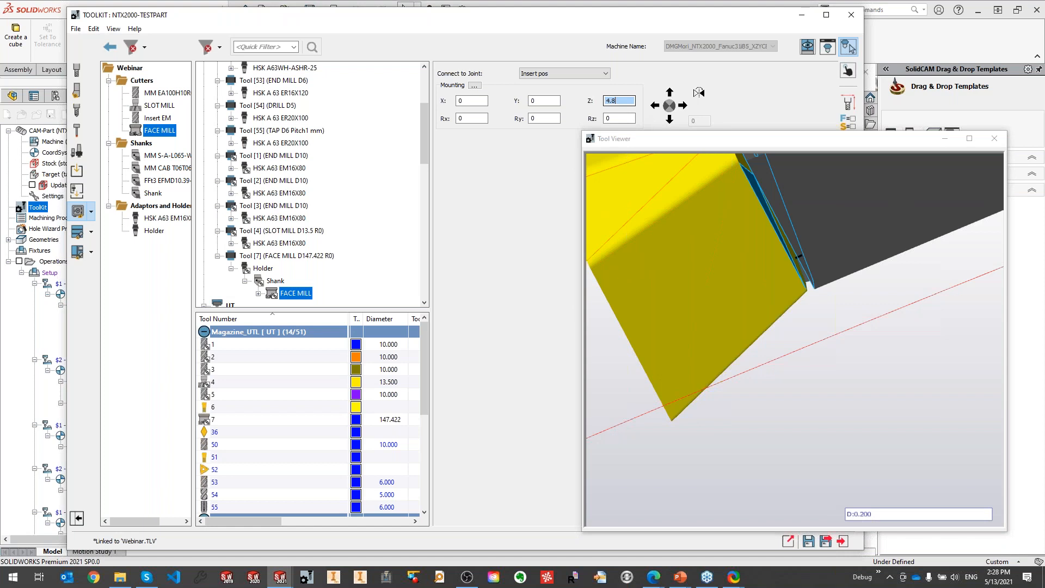
pyautogui.click(626, 118)
pyautogui.scroll(-2, 786, 298)
pyautogui.moveTo(786, 298); pyautogui.dragTo(756, 350, button='middle')
pyautogui.scroll(-6, 758, 355)
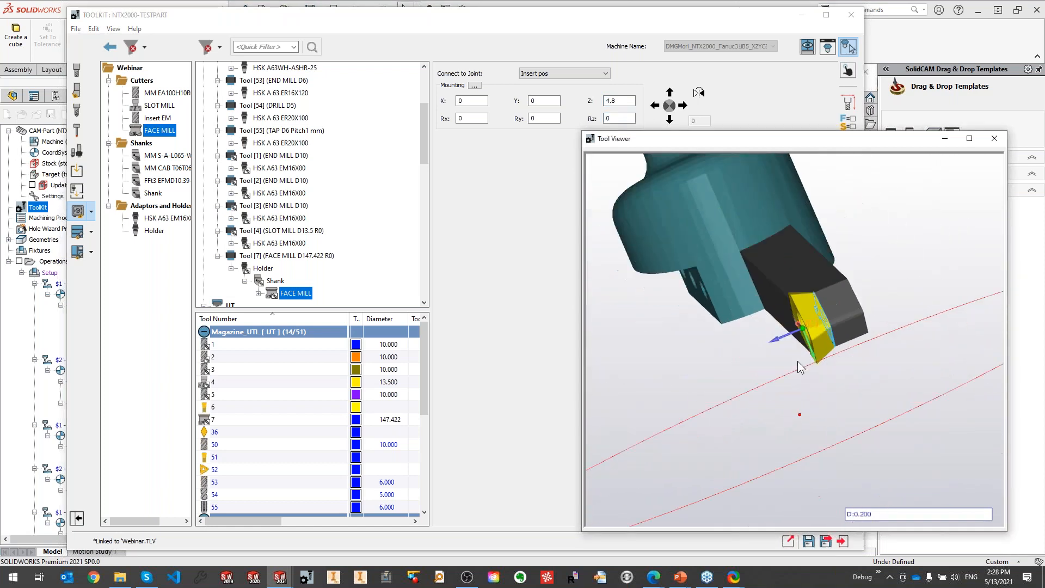
pyautogui.moveTo(757, 311); pyautogui.dragTo(681, 422, button='middle')
pyautogui.moveTo(906, 259); pyautogui.dragTo(929, 340, button='middle')
pyautogui.scroll(5, 857, 325)
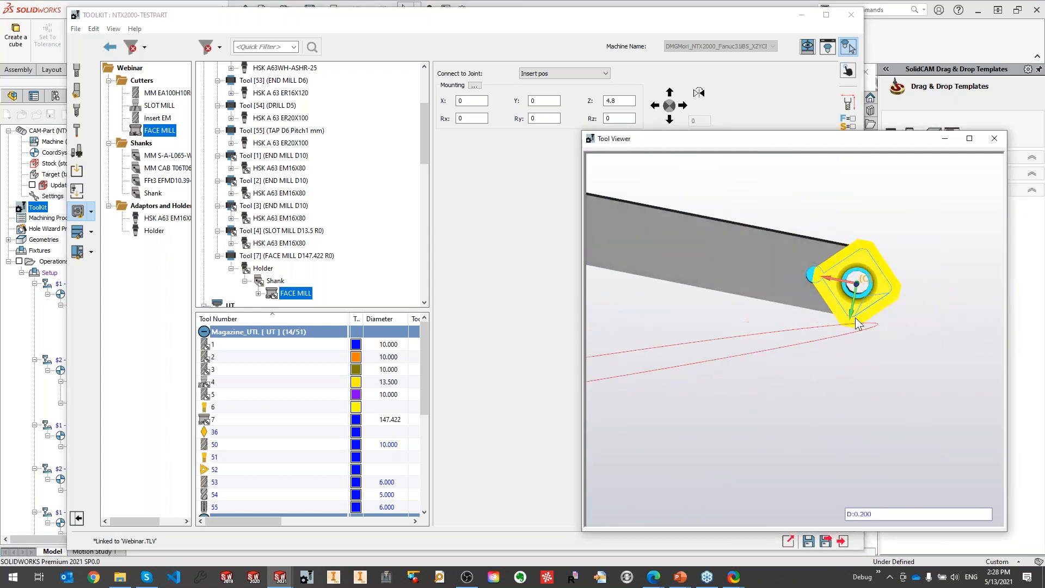
pyautogui.moveTo(858, 326); pyautogui.dragTo(859, 333, button='middle')
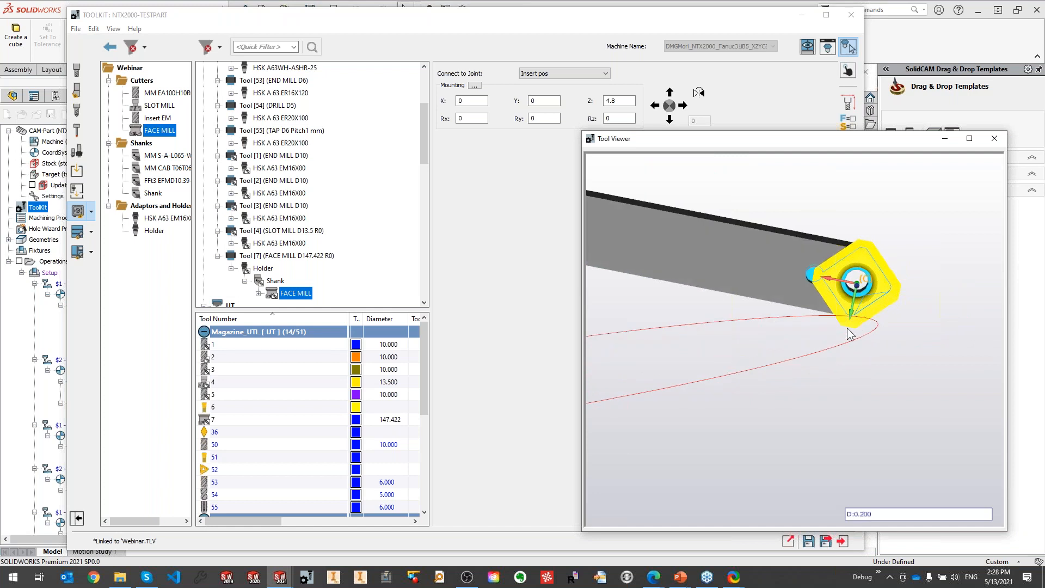
pyautogui.scroll(-3, 793, 288)
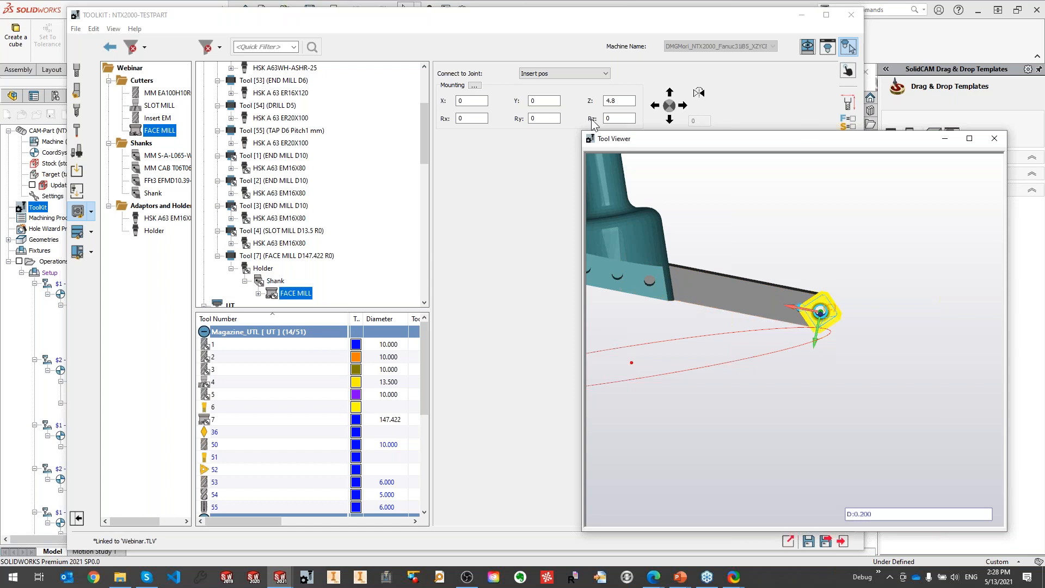
# Break the face mill component's link to the Webinar library so its tool parameters are editable.
pyautogui.click(848, 102)
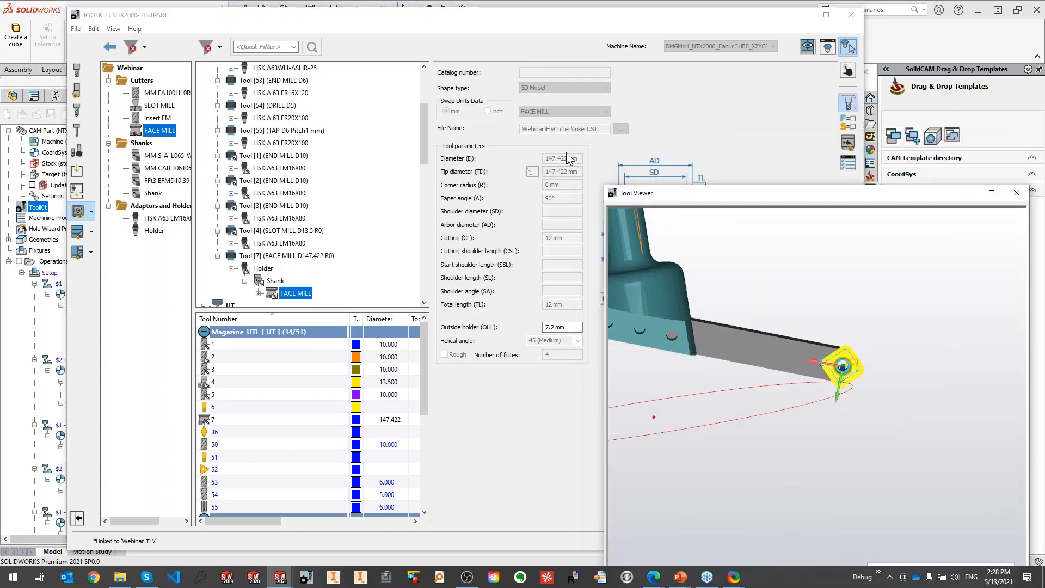
pyautogui.rightClick(299, 296)
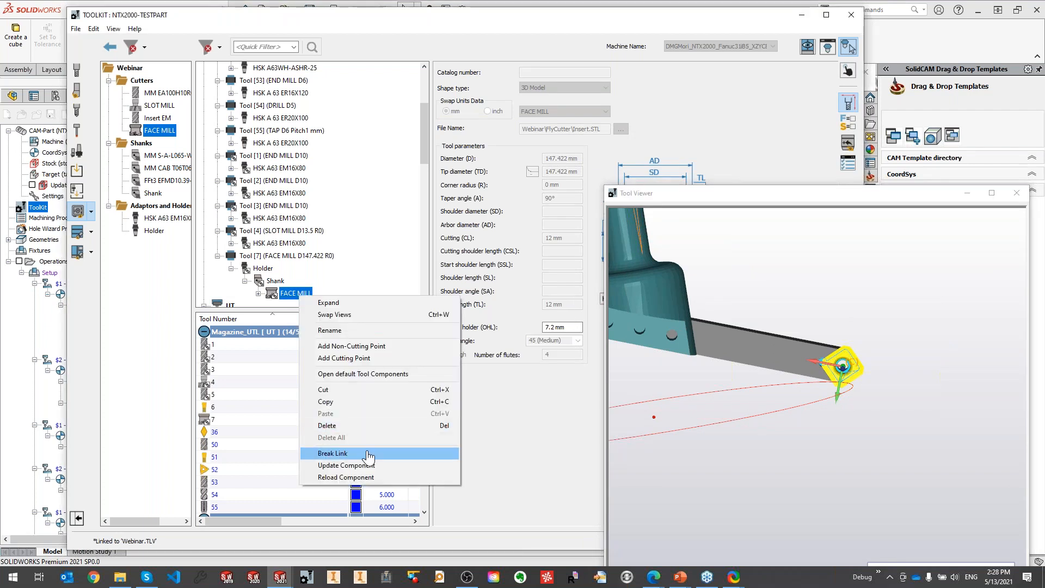
pyautogui.click(368, 453)
# Set the face mill's diameter to 138.422 mm, comparing the cutting circle with the insert in the Tool Viewer.
pyautogui.click(569, 158)
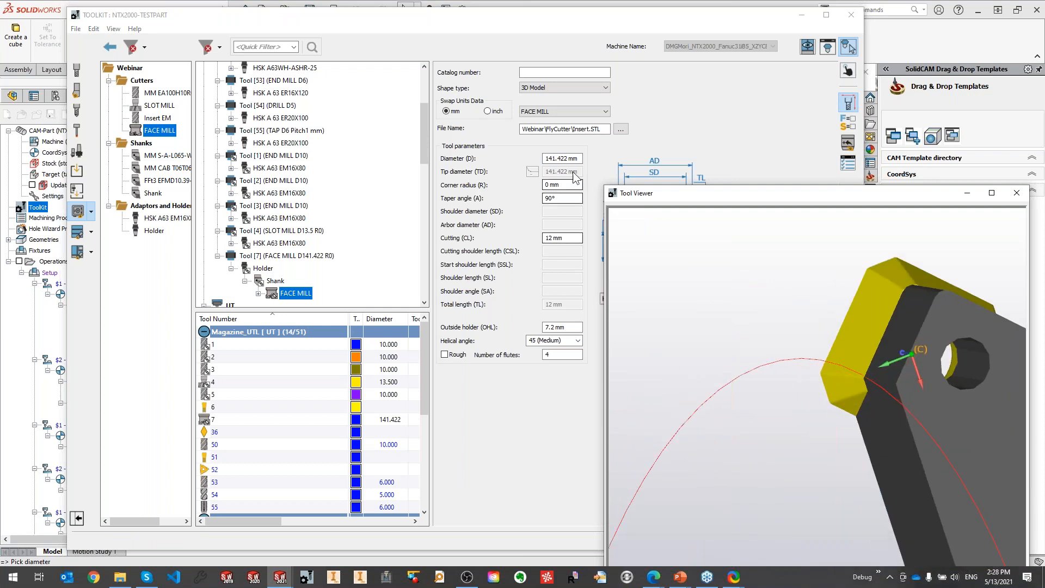
pyautogui.click(568, 159)
pyautogui.scroll(-4, 568, 158)
pyautogui.scroll(4, 568, 158)
pyautogui.scroll(-5, 568, 158)
pyautogui.scroll(1, 568, 158)
pyautogui.scroll(1, 568, 159)
pyautogui.moveTo(830, 192); pyautogui.dragTo(783, 133)
pyautogui.scroll(-3, 848, 331)
pyautogui.scroll(-4, 849, 331)
pyautogui.moveTo(875, 365); pyautogui.dragTo(769, 293, button='middle')
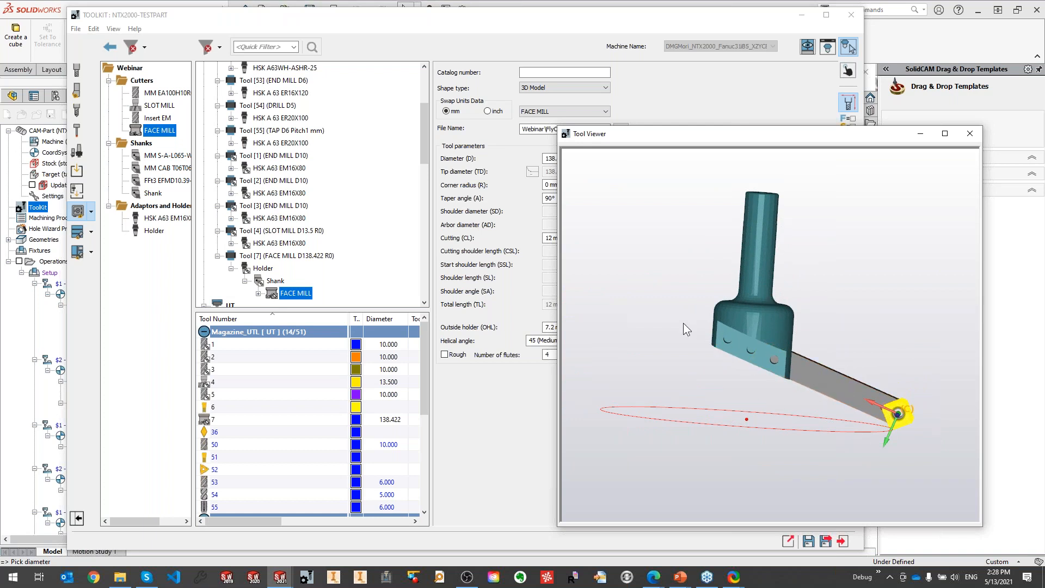
# Inspect the holder's mounting and joint coordinates in the tool assembly with the Tool Viewer moved clear of the data.
pyautogui.click(264, 270)
pyautogui.moveTo(842, 139); pyautogui.dragTo(837, 168)
pyautogui.click(848, 122)
pyautogui.moveTo(684, 165); pyautogui.dragTo(693, 184)
pyautogui.click(621, 100)
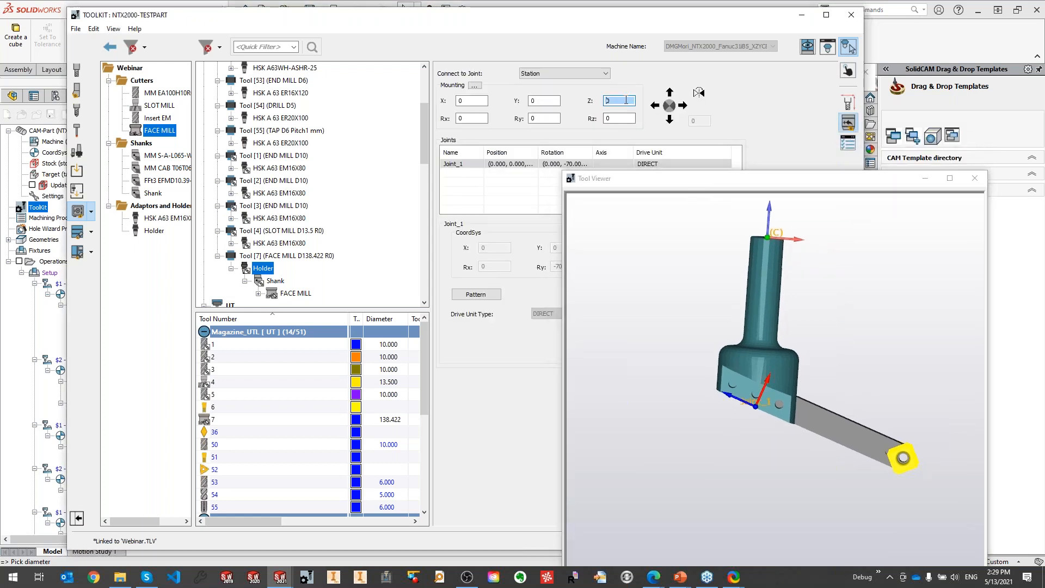
pyautogui.moveTo(707, 178); pyautogui.dragTo(719, 209)
pyautogui.click(271, 281)
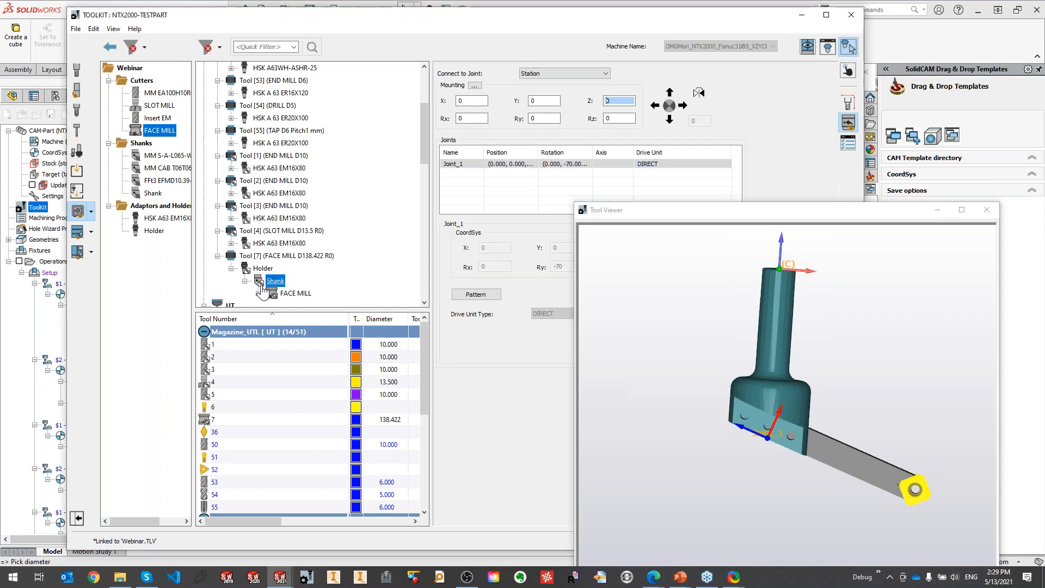
# Try sliding the shank through the holder by raising its Z mounting offset to 33.
pyautogui.click(621, 101)
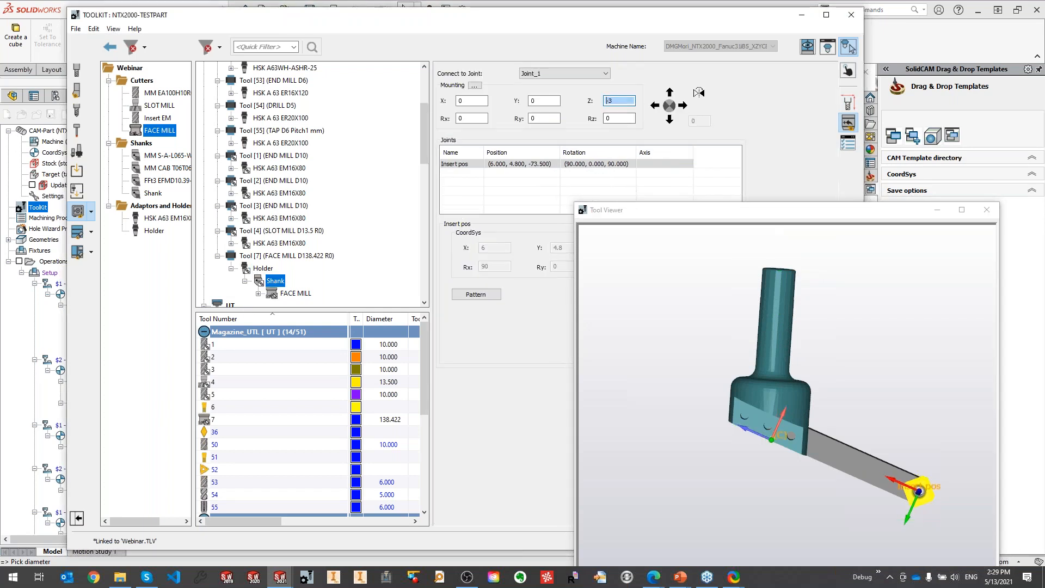
pyautogui.click(549, 101)
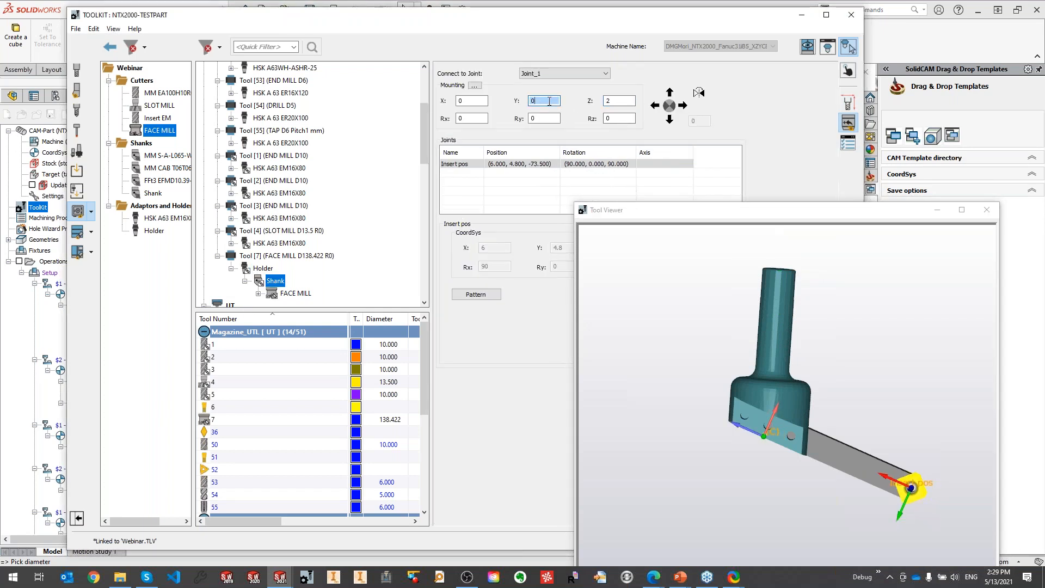
pyautogui.press('Tab')
pyautogui.scroll(2, 619, 100)
pyautogui.scroll(-11, 619, 101)
pyautogui.scroll(4, 619, 101)
pyautogui.scroll(19, 619, 101)
pyautogui.scroll(19, 619, 101)
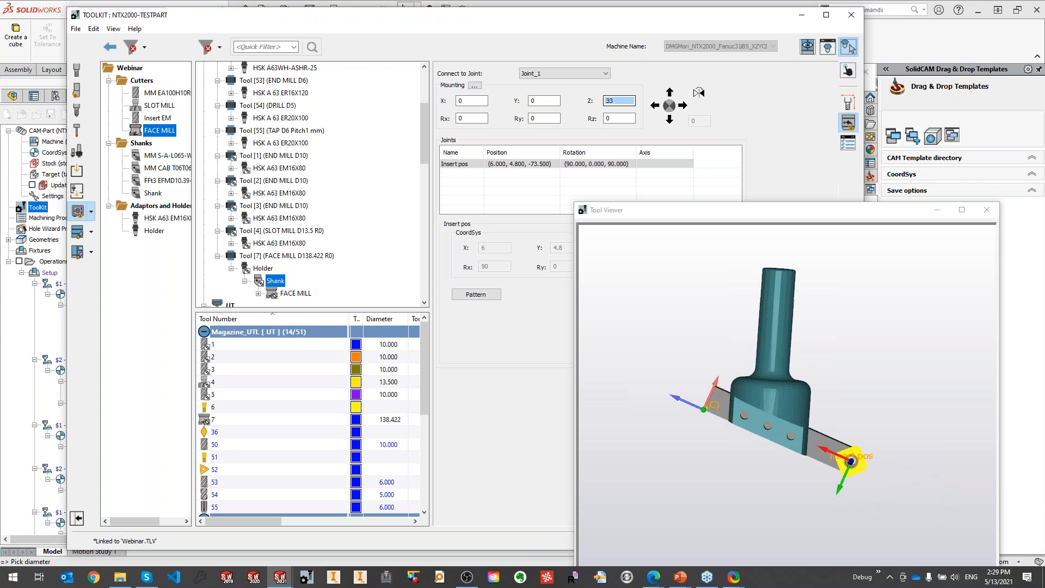
pyautogui.click(667, 373)
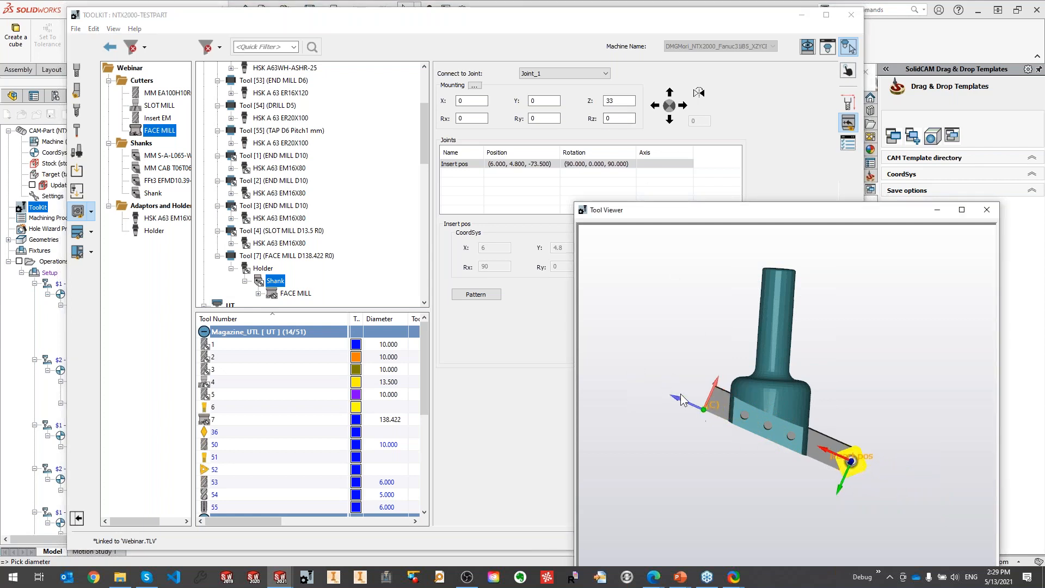
# Reset the shank's Z mounting offset to 0.
pyautogui.click(273, 282)
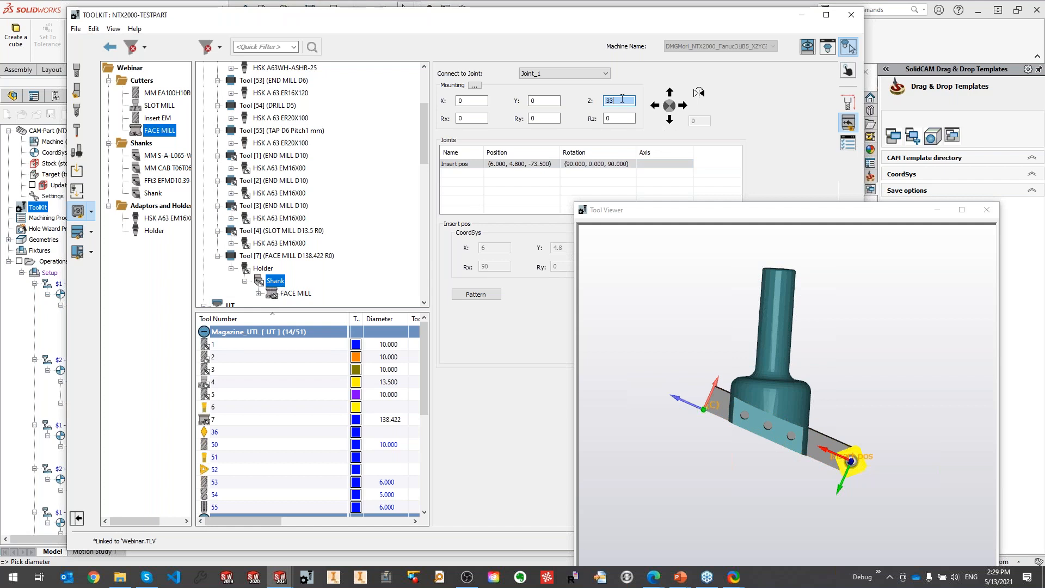
pyautogui.write('3')
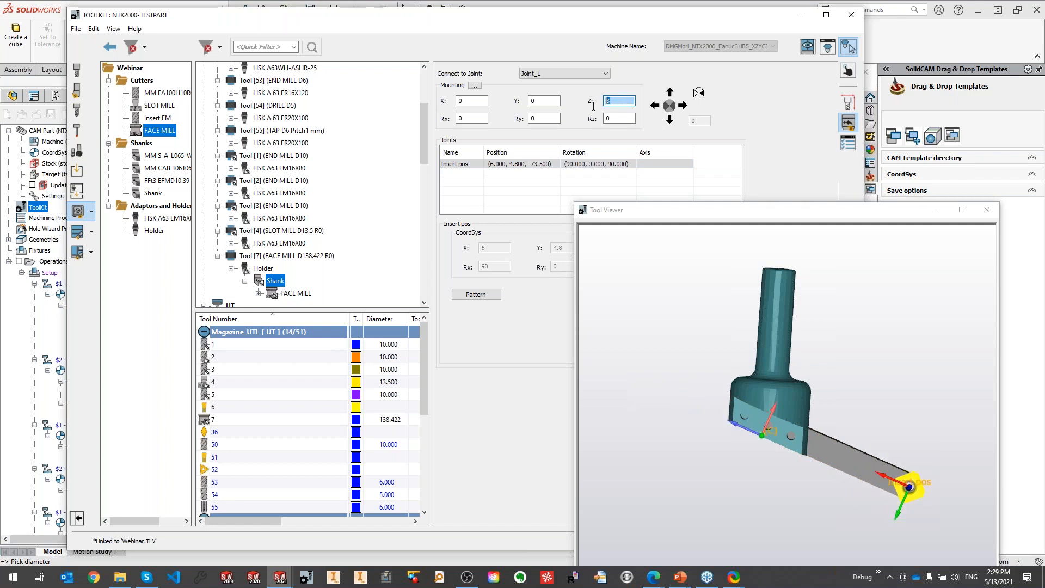
pyautogui.press('Tab')
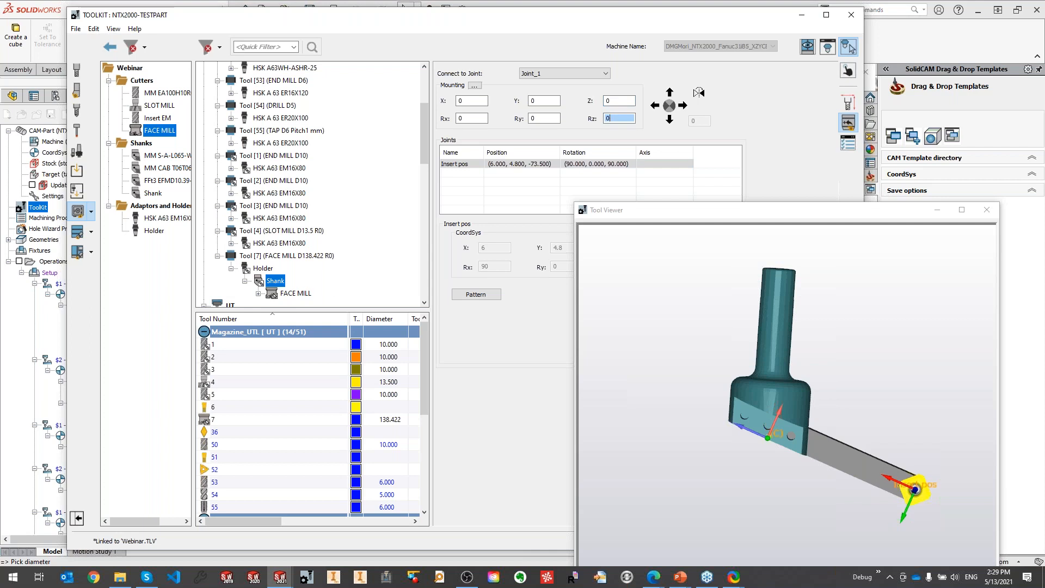
# Expand the FACE MILL and view its cutting point on the assembled tool.
pyautogui.click(258, 294)
pyautogui.click(324, 294)
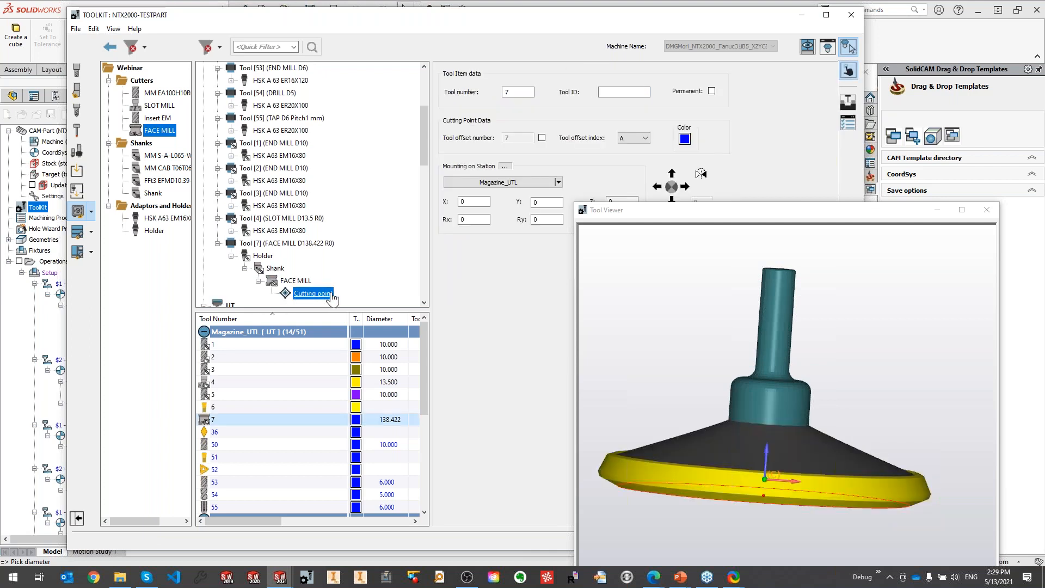
pyautogui.click(275, 269)
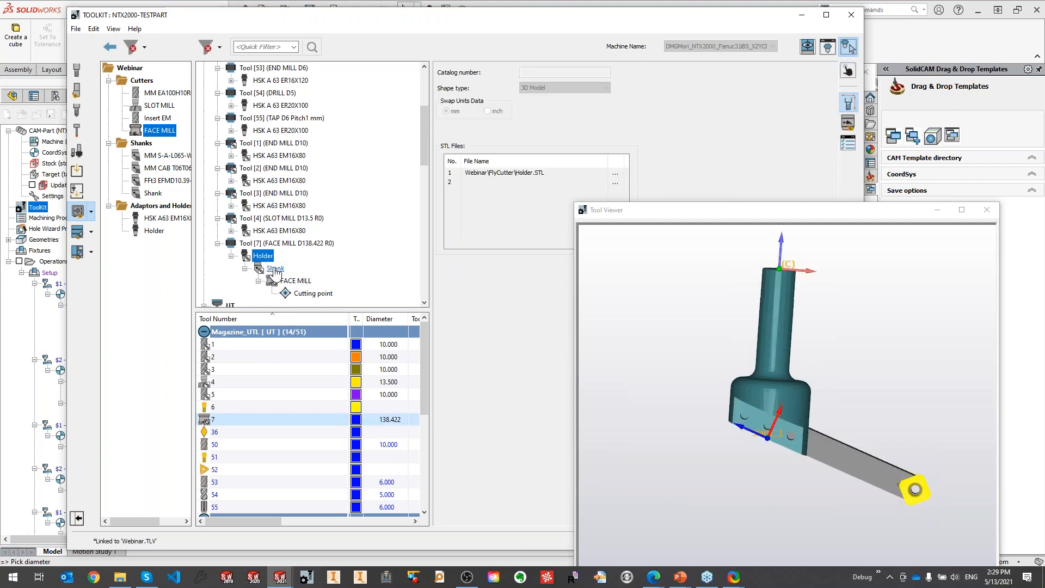
# Try a Z mounting offset of 1 on the shank and restore it to 0.
pyautogui.click(848, 122)
pyautogui.scroll(-2, 618, 100)
pyautogui.scroll(1, 619, 100)
pyautogui.click(714, 328)
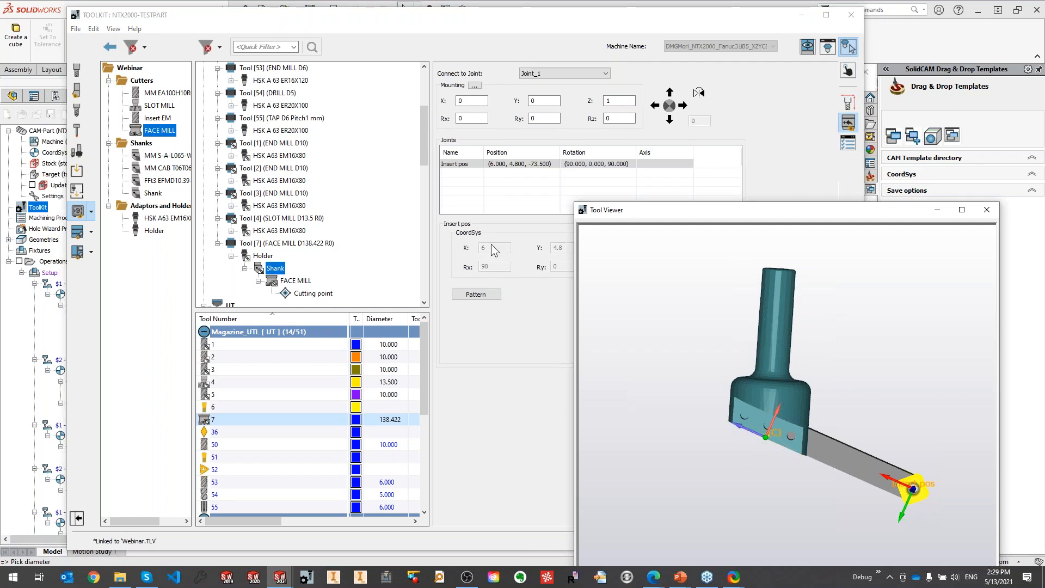
pyautogui.moveTo(618, 101); pyautogui.dragTo(567, 102)
pyautogui.write('0')
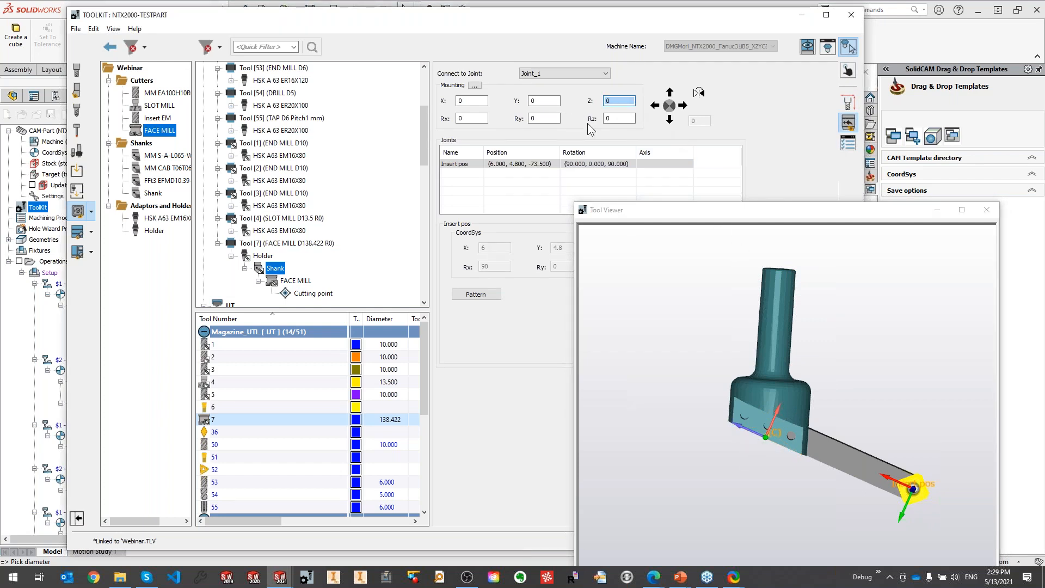
pyautogui.moveTo(631, 119); pyautogui.dragTo(611, 120)
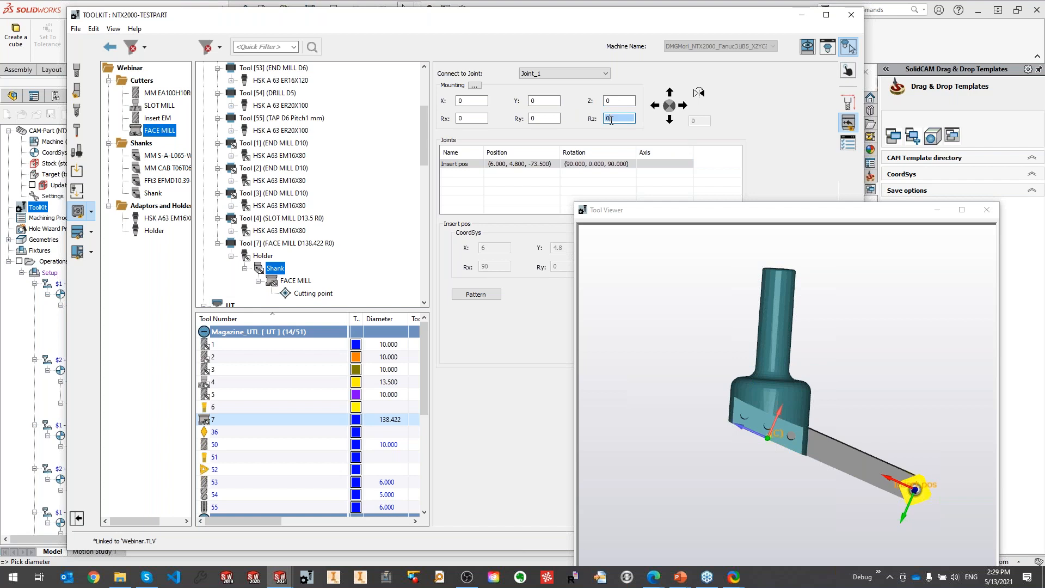
# Close the Tool Viewer and the part's tool library, and open the Webinar tool components library for editing.
pyautogui.click(987, 209)
pyautogui.click(828, 543)
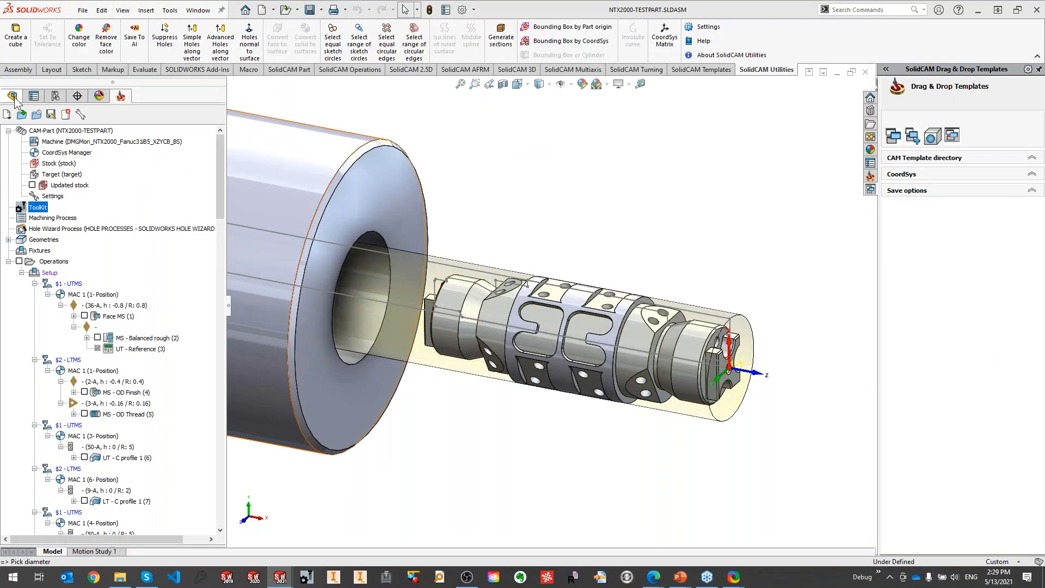
pyautogui.rightClick(33, 210)
pyautogui.moveTo(69, 228)
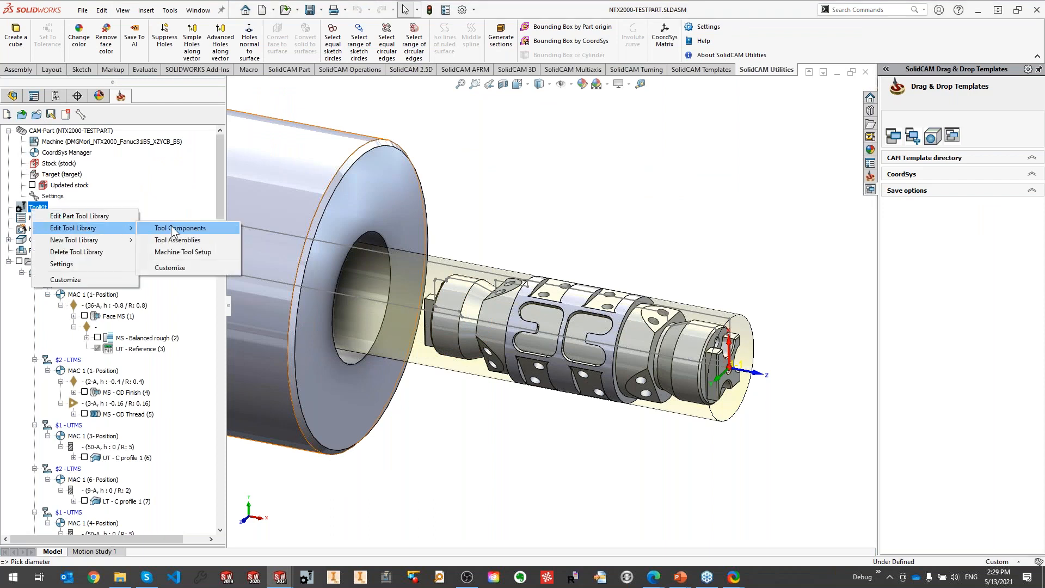
pyautogui.click(170, 228)
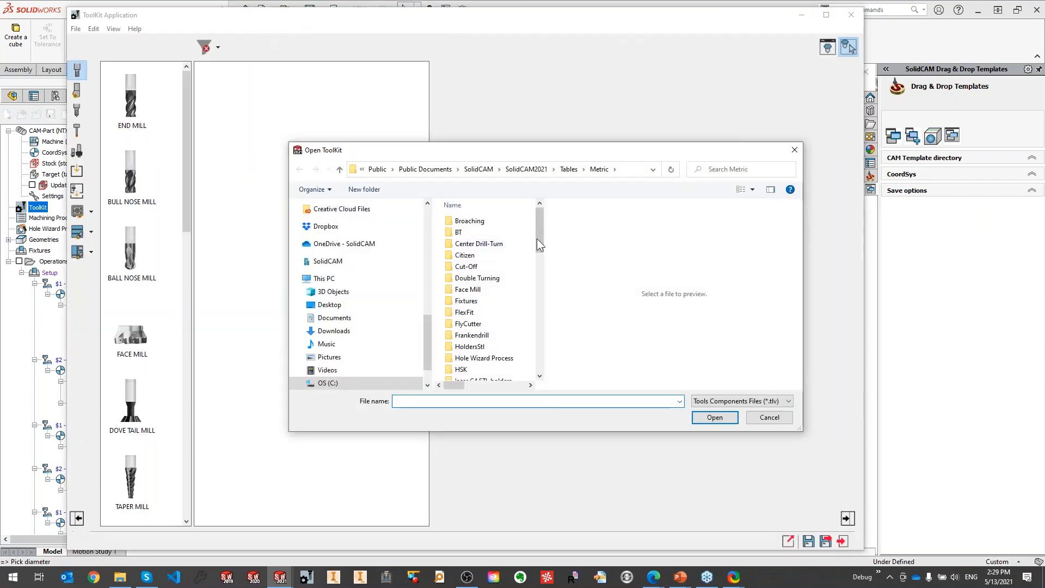
pyautogui.moveTo(539, 240); pyautogui.dragTo(534, 366)
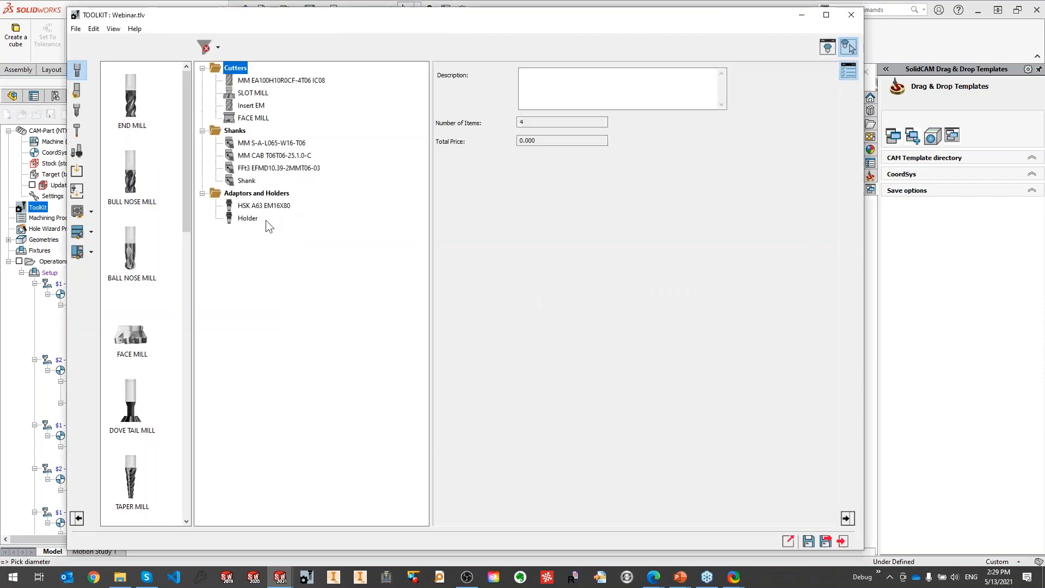
# Add a joint with a linear axis to the Holder component, widening the joint columns to show position and rotation.
pyautogui.click(248, 218)
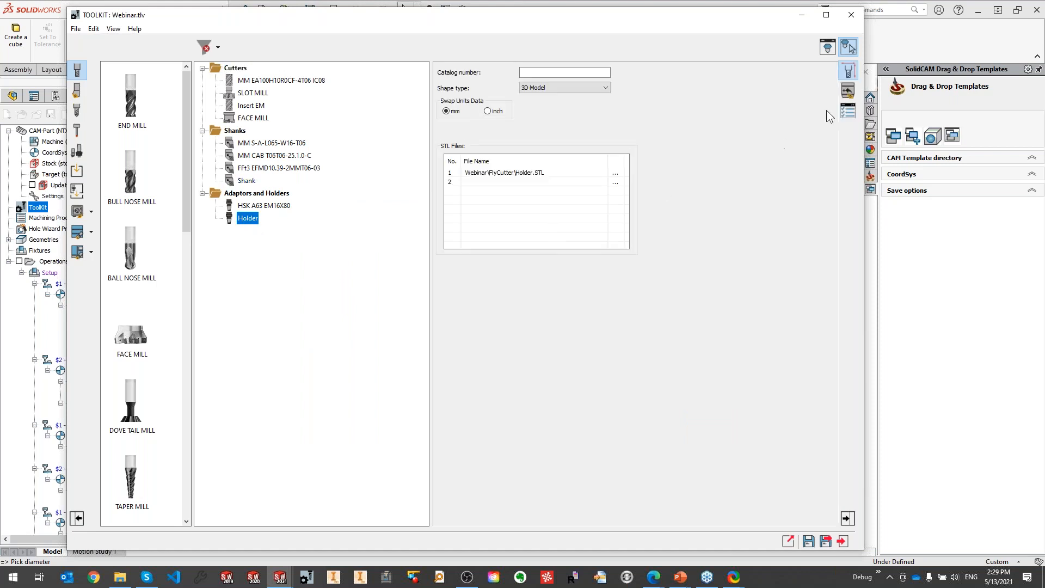
pyautogui.click(848, 90)
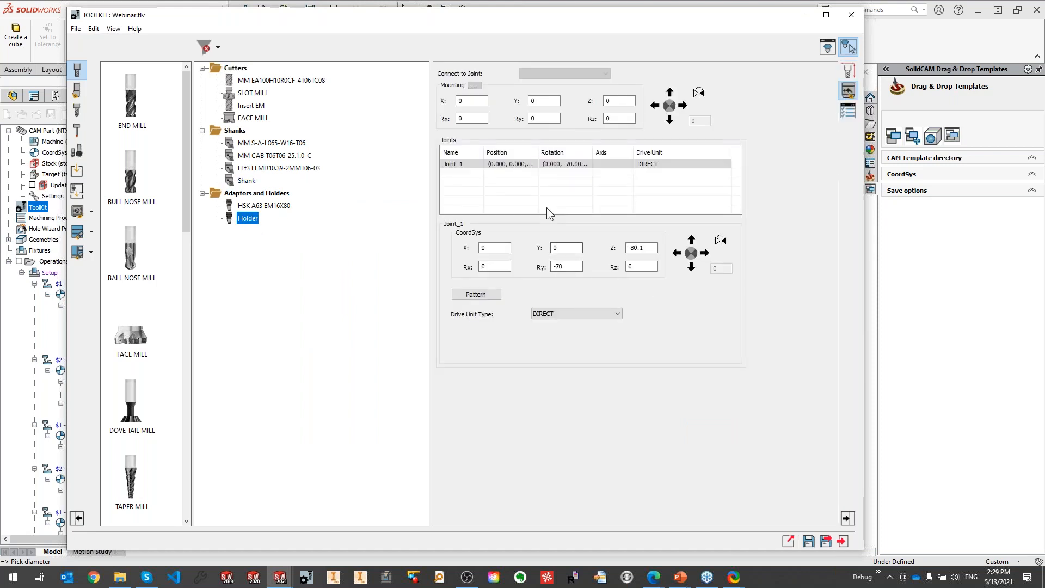
pyautogui.click(551, 164)
pyautogui.moveTo(545, 154); pyautogui.dragTo(577, 154)
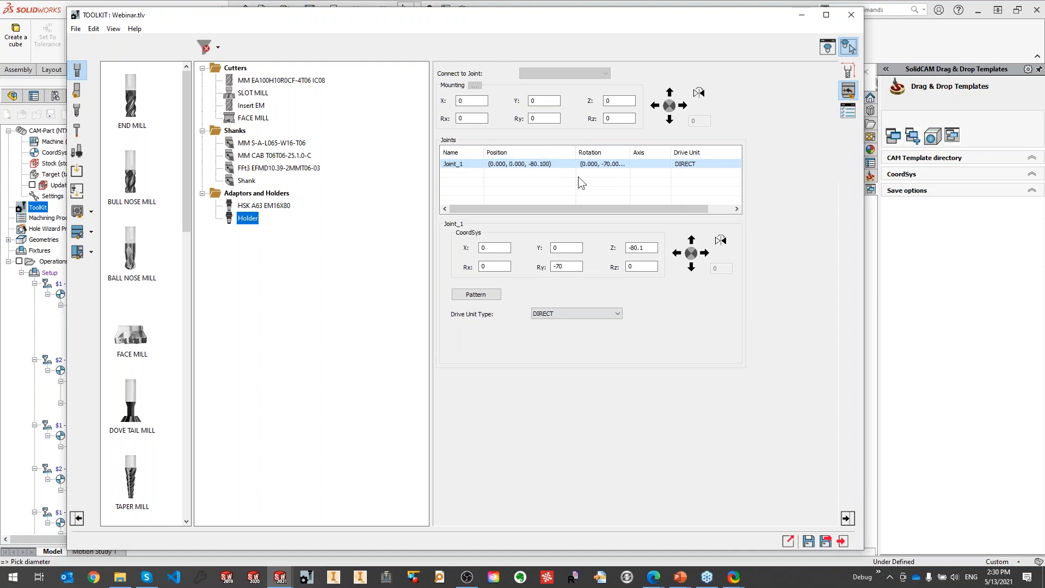
pyautogui.rightClick(468, 164)
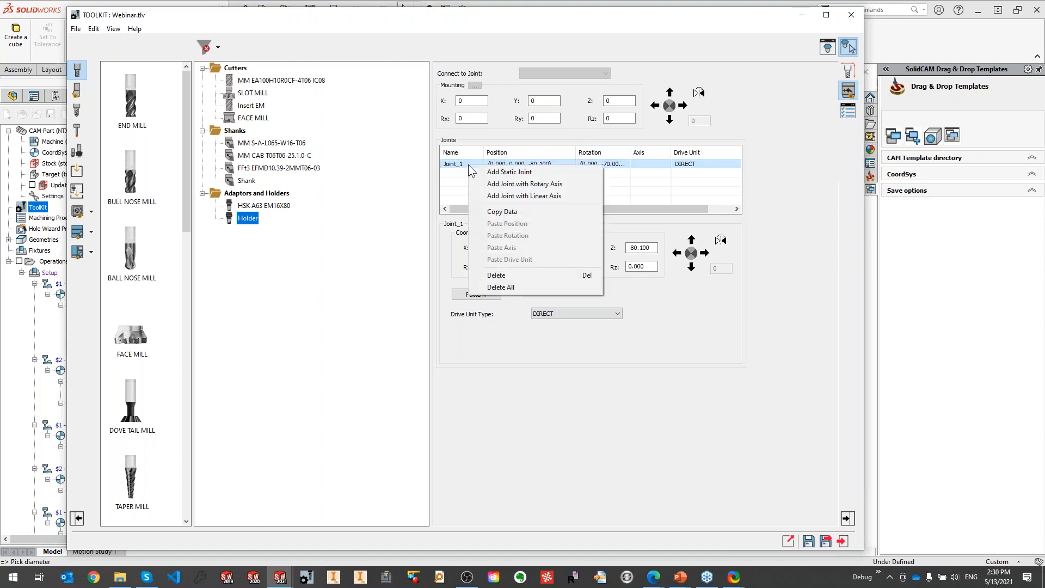
pyautogui.click(531, 196)
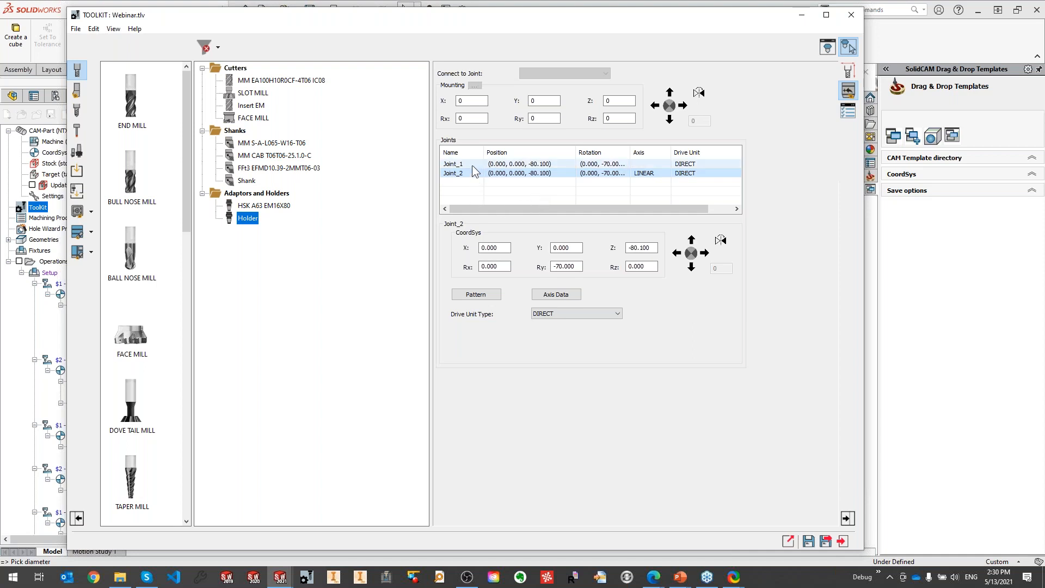
pyautogui.moveTo(575, 152); pyautogui.dragTo(664, 149)
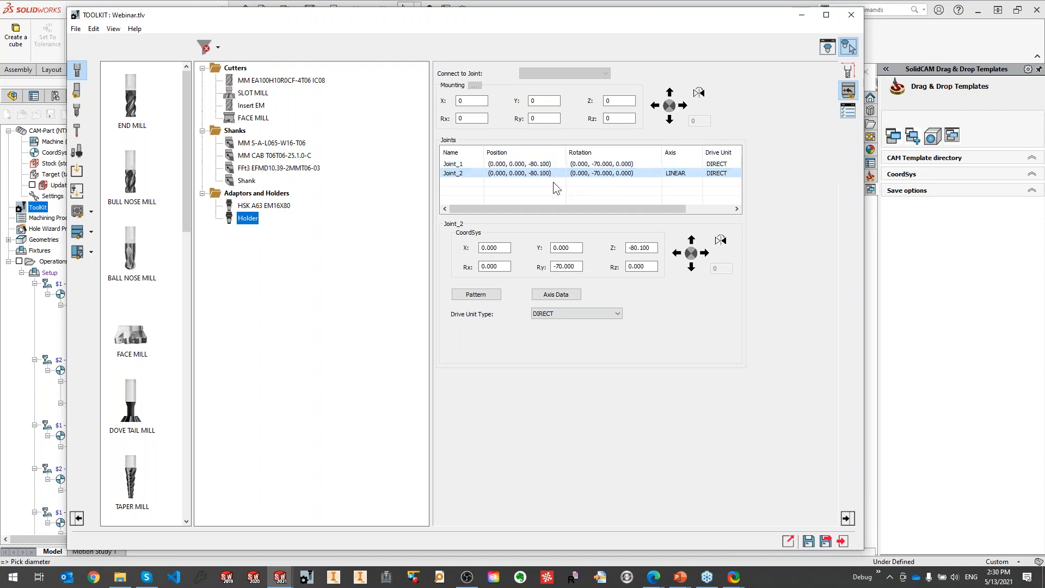
# Delete the static Joint_1 from the Holder's joints.
pyautogui.rightClick(466, 166)
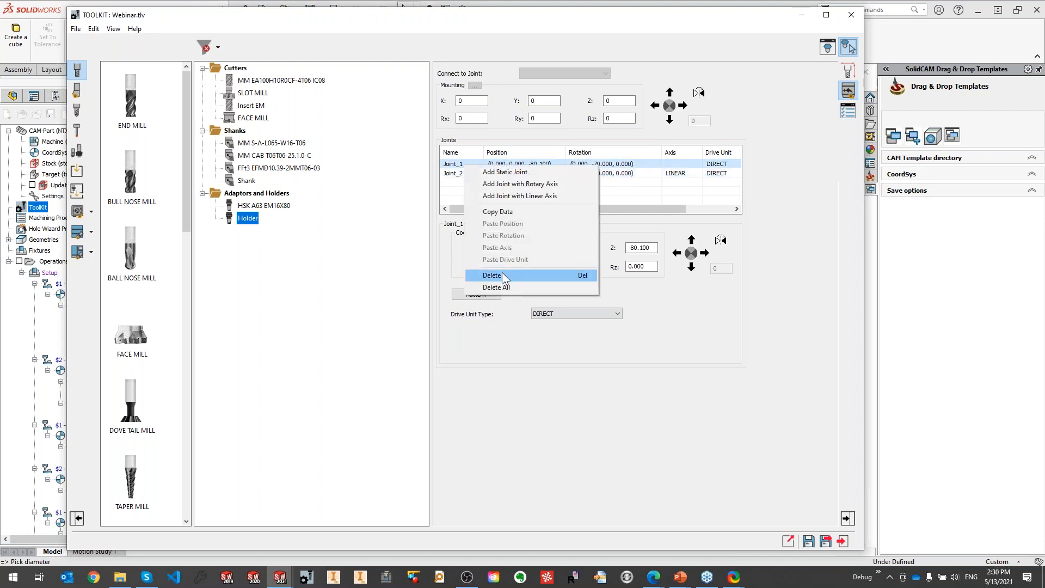
pyautogui.click(672, 186)
pyautogui.rightClick(475, 163)
pyautogui.click(540, 276)
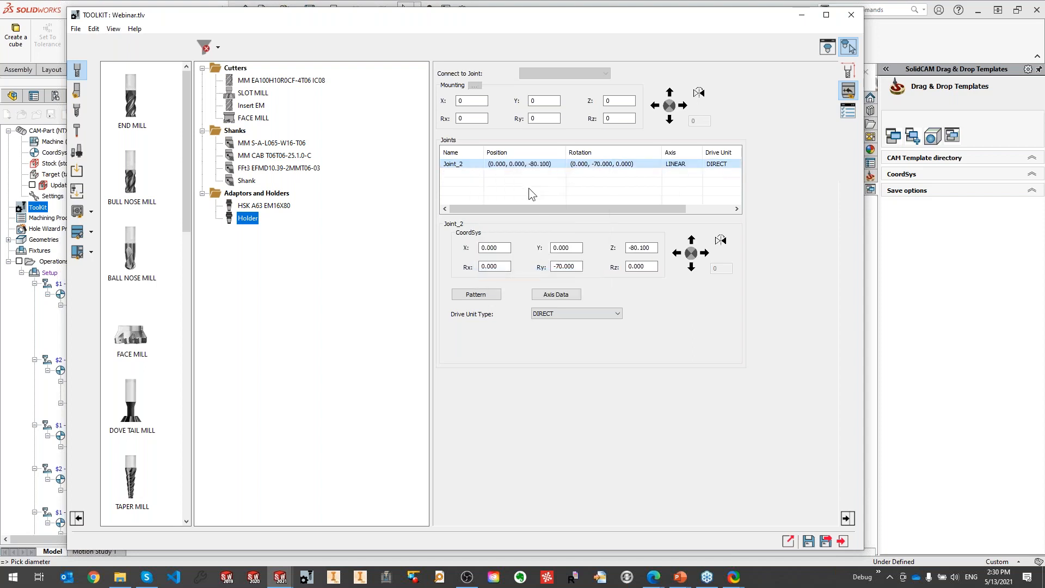
# Add a static joint to the Holder and set its Z position to 0 and Rz rotation to 120.
pyautogui.rightClick(469, 166)
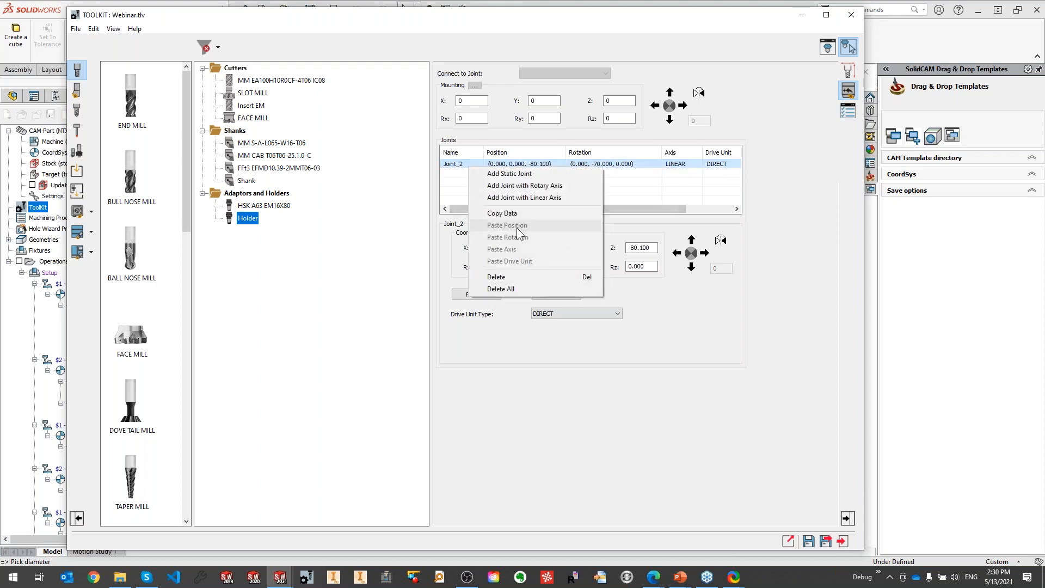
pyautogui.click(509, 173)
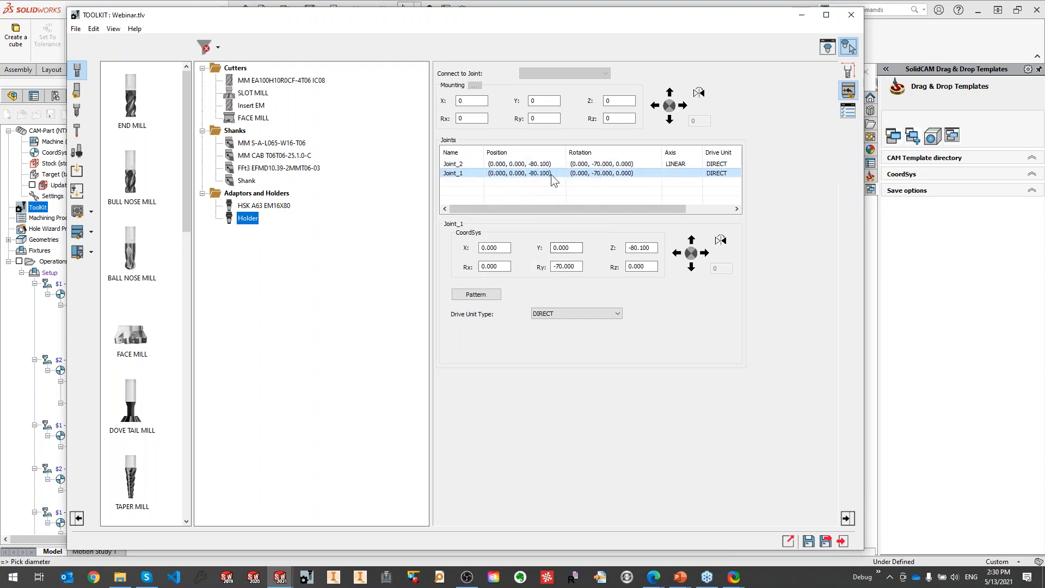
pyautogui.doubleClick(641, 248)
pyautogui.write('0')
pyautogui.moveTo(576, 266); pyautogui.dragTo(513, 267)
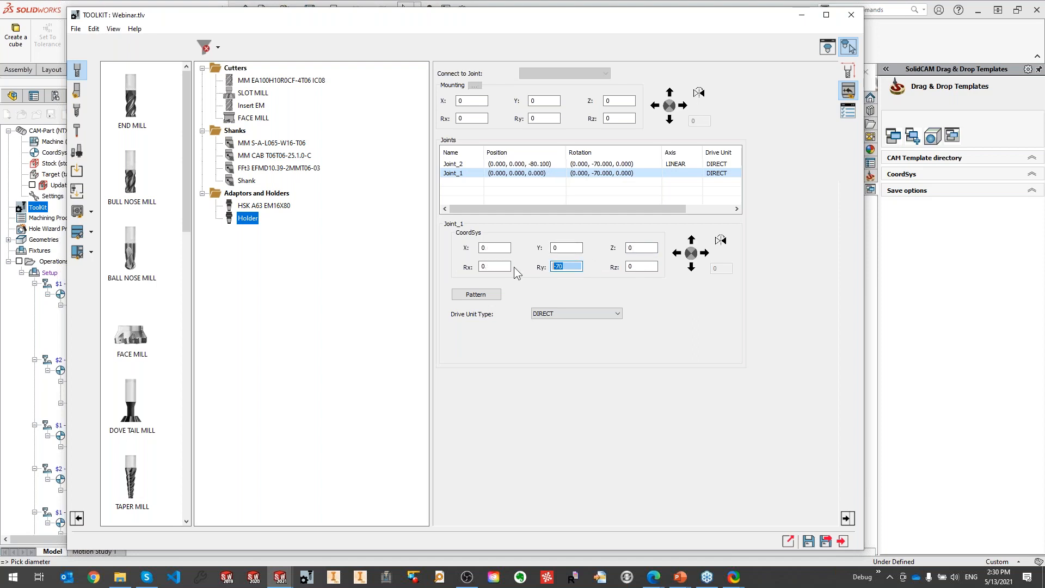
pyautogui.doubleClick(632, 267)
pyautogui.write('120')
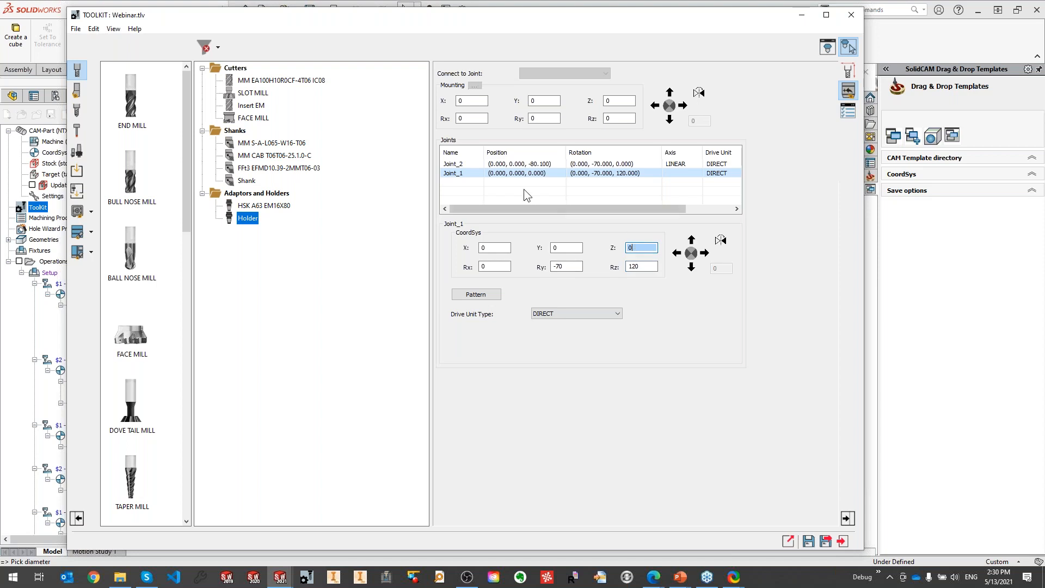
# Copy the linear joint's data, review the paste options on the static joint, and delete the static joint.
pyautogui.click(518, 164)
pyautogui.rightClick(519, 163)
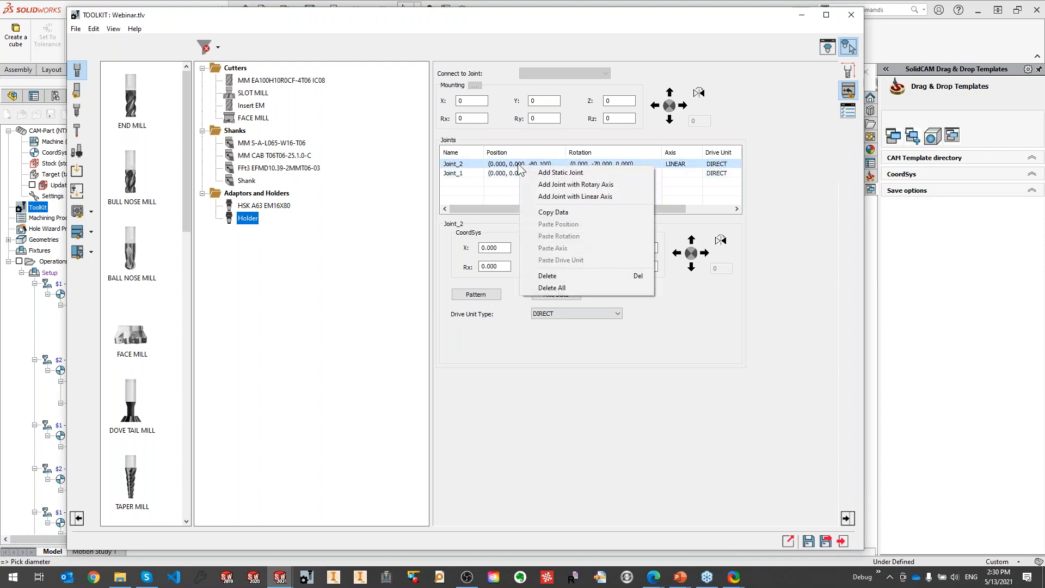
pyautogui.click(567, 211)
pyautogui.rightClick(551, 173)
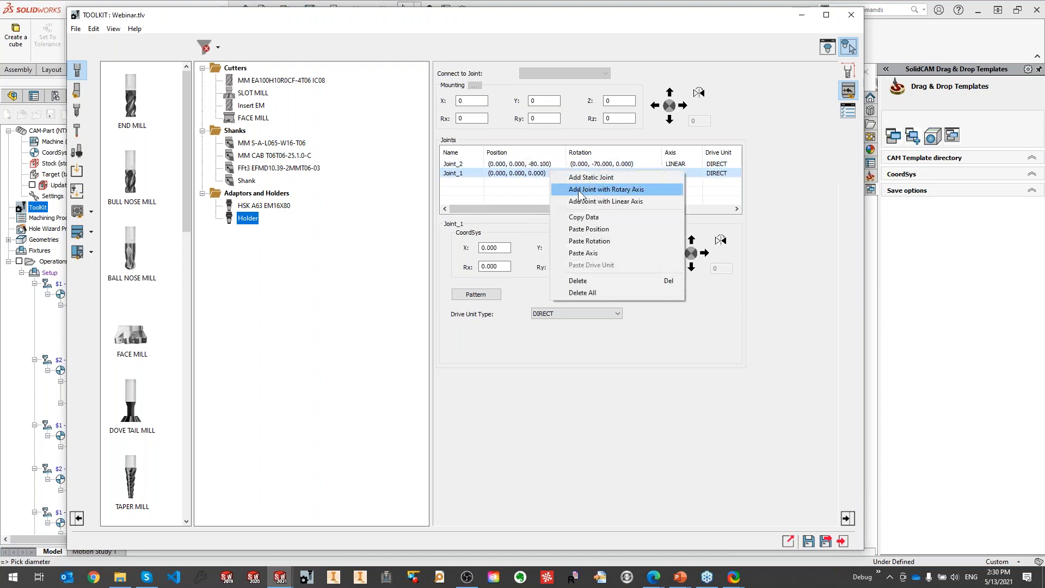
pyautogui.click(649, 245)
pyautogui.rightClick(465, 173)
pyautogui.click(518, 283)
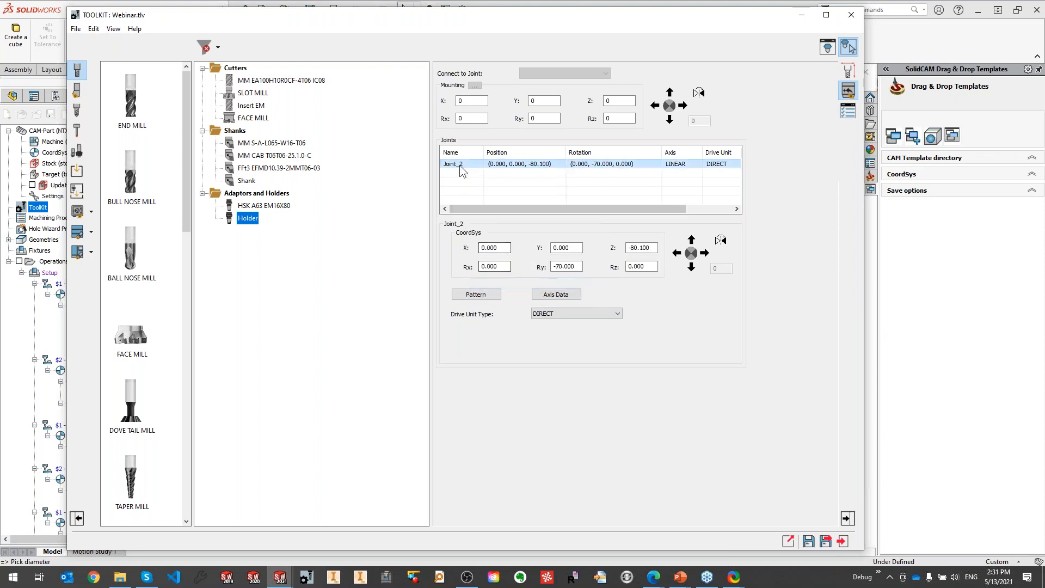
# Rename the Holder's remaining joint as Linear Joint.
pyautogui.doubleClick(465, 164)
pyautogui.write('Linear')
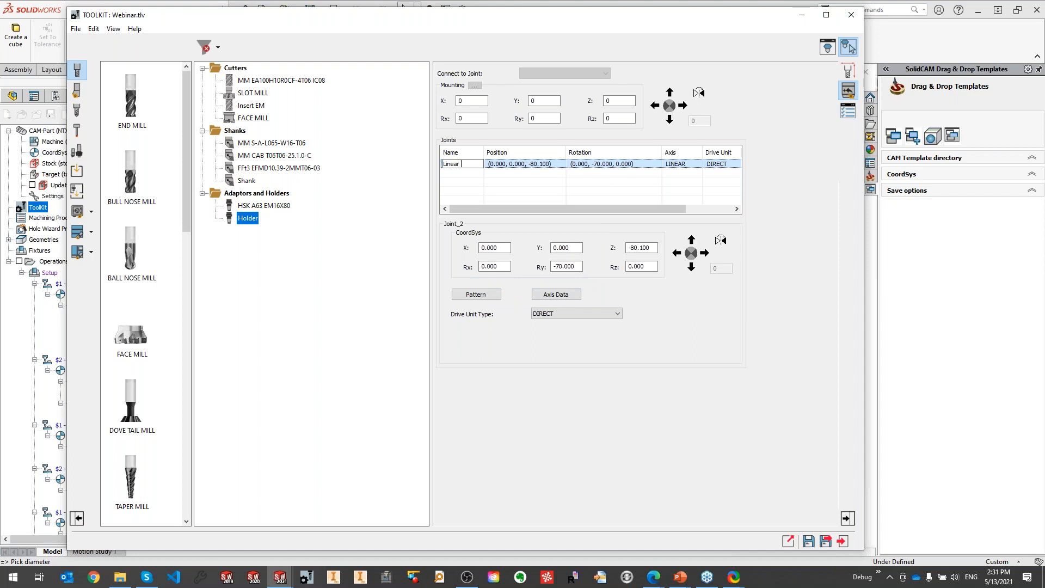
pyautogui.write(' Joint')
pyautogui.press('Return')
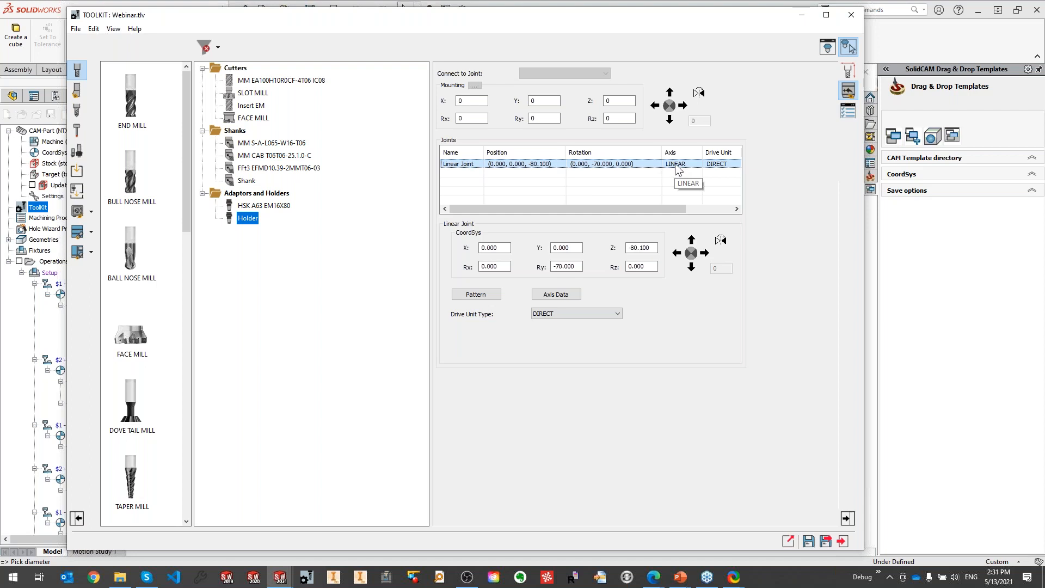
pyautogui.click(572, 297)
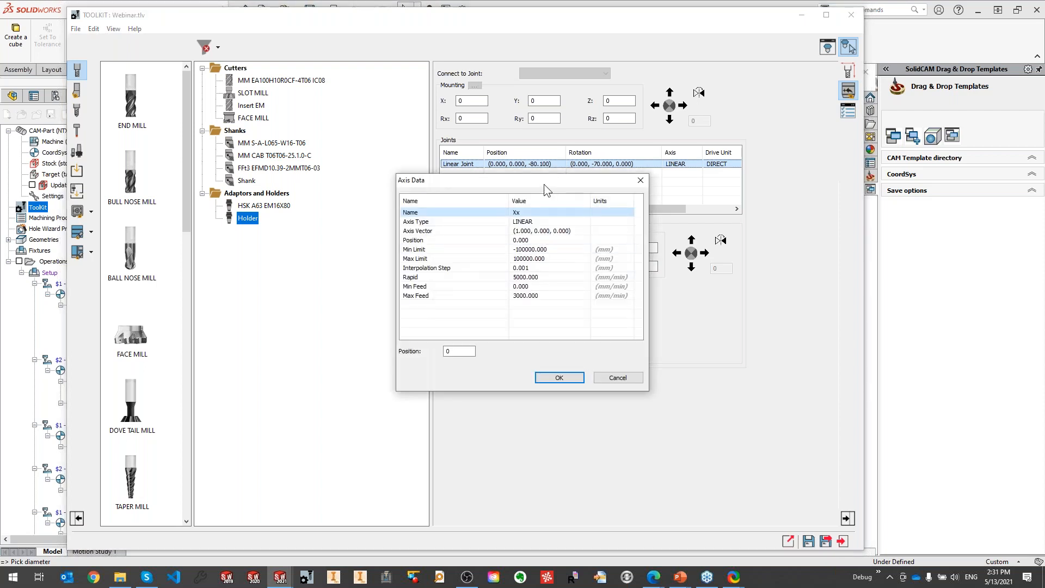
pyautogui.moveTo(547, 185); pyautogui.dragTo(487, 205)
pyautogui.click(484, 231)
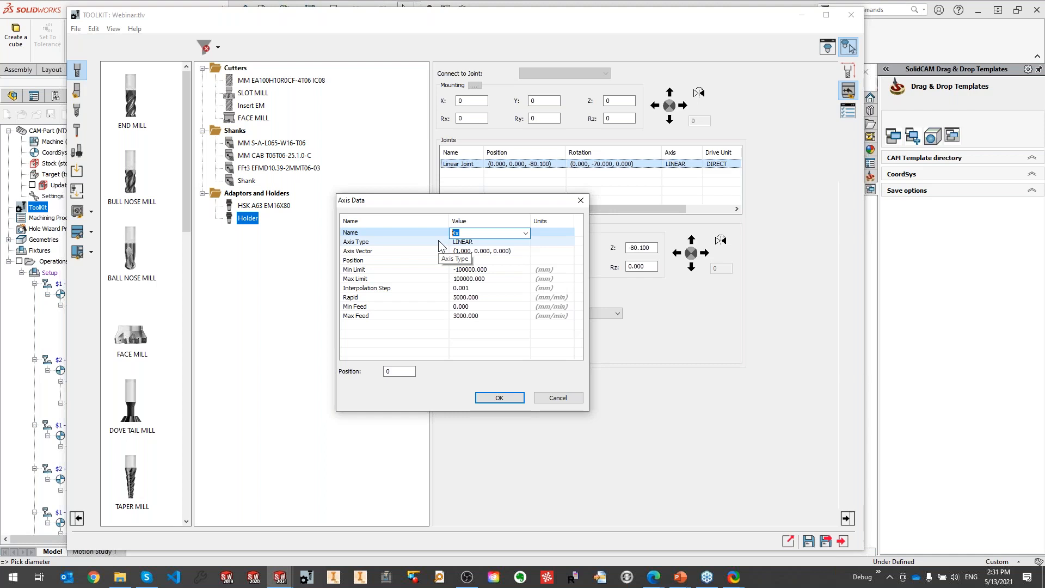
pyautogui.click(471, 233)
pyautogui.moveTo(488, 234); pyautogui.dragTo(416, 234)
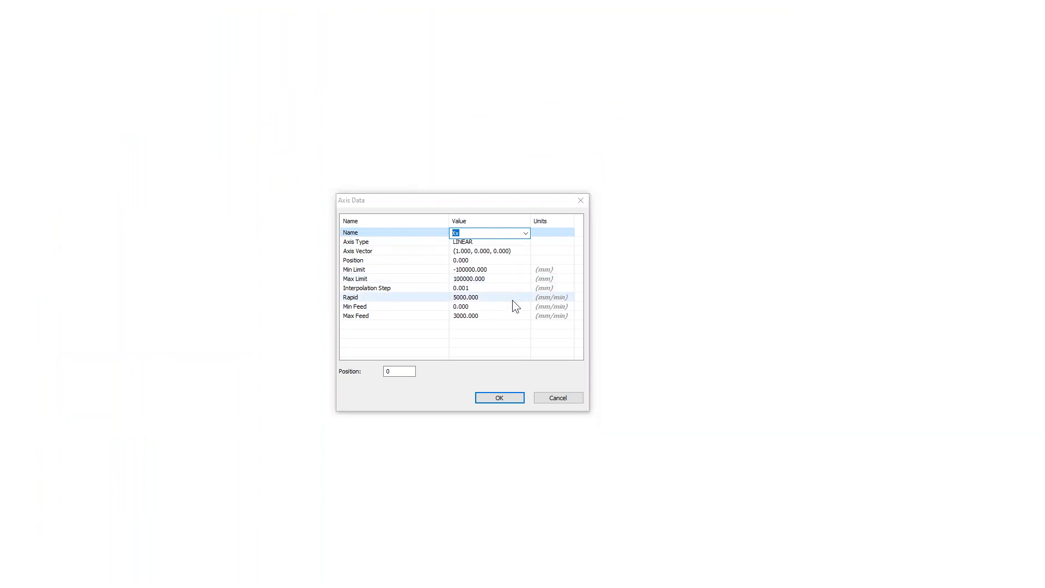
pyautogui.moveTo(493, 203); pyautogui.dragTo(493, 182)
pyautogui.click(547, 374)
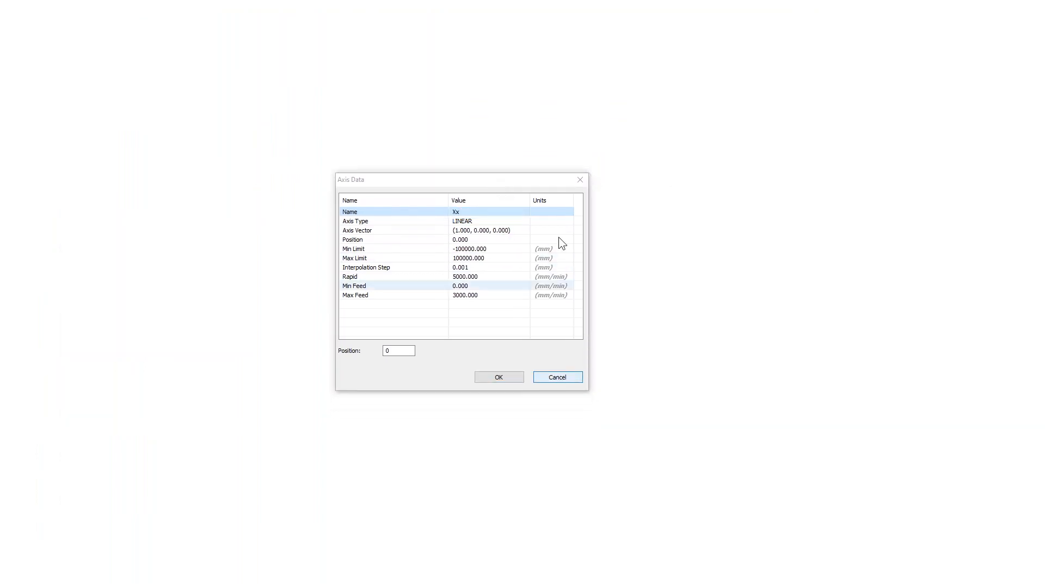
pyautogui.click(561, 379)
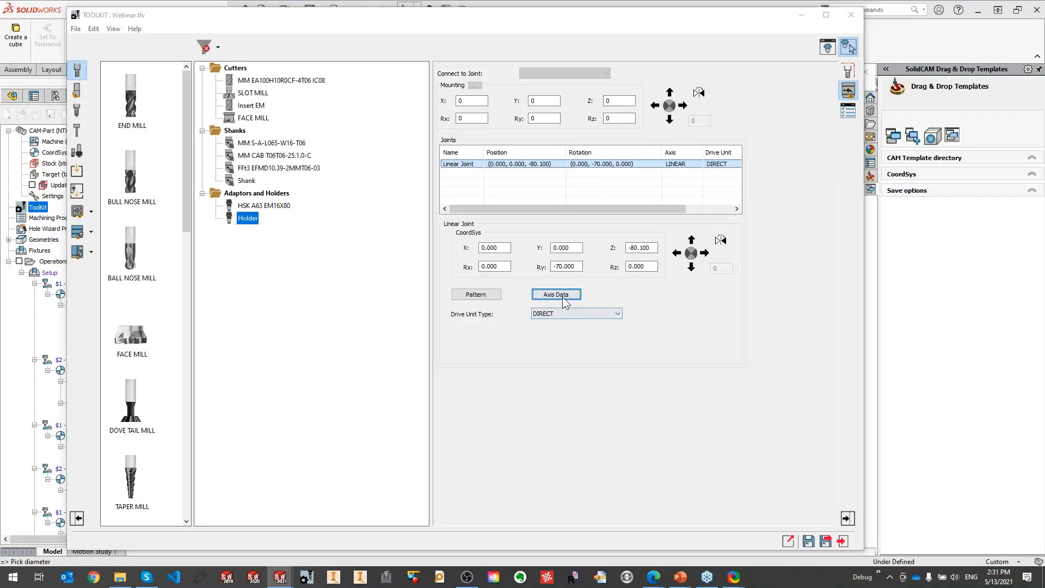
# Open the Linear Joint's axis data and rename the axis as Linear Axis.
pyautogui.click(552, 292)
pyautogui.click(536, 215)
pyautogui.write('LINEA')
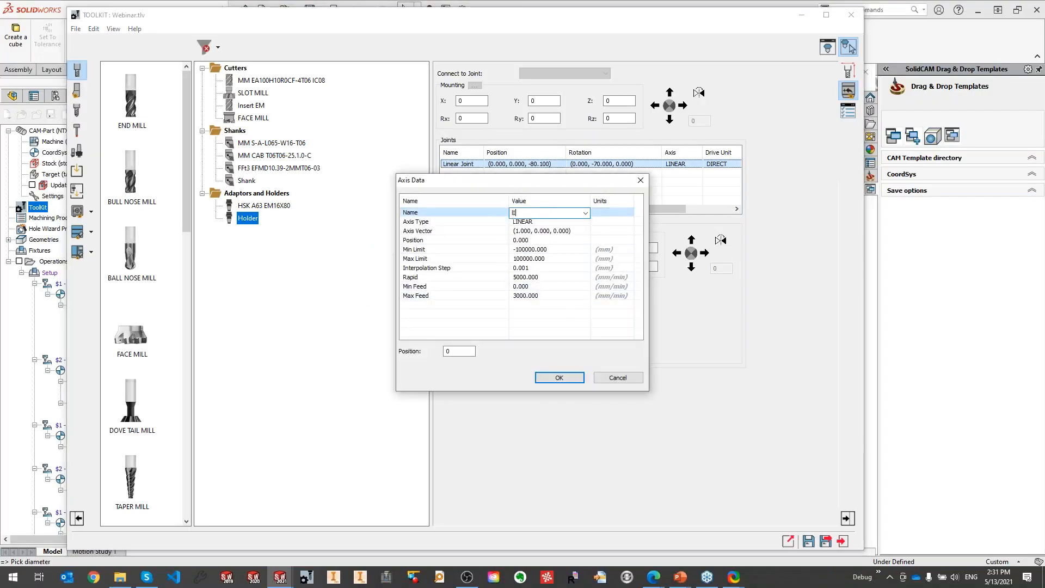
pyautogui.press('BackSpace')
pyautogui.press('BackSpace')
pyautogui.press('BackSpace')
pyautogui.press('BackSpace')
pyautogui.press('BackSpace')
pyautogui.write('Linear')
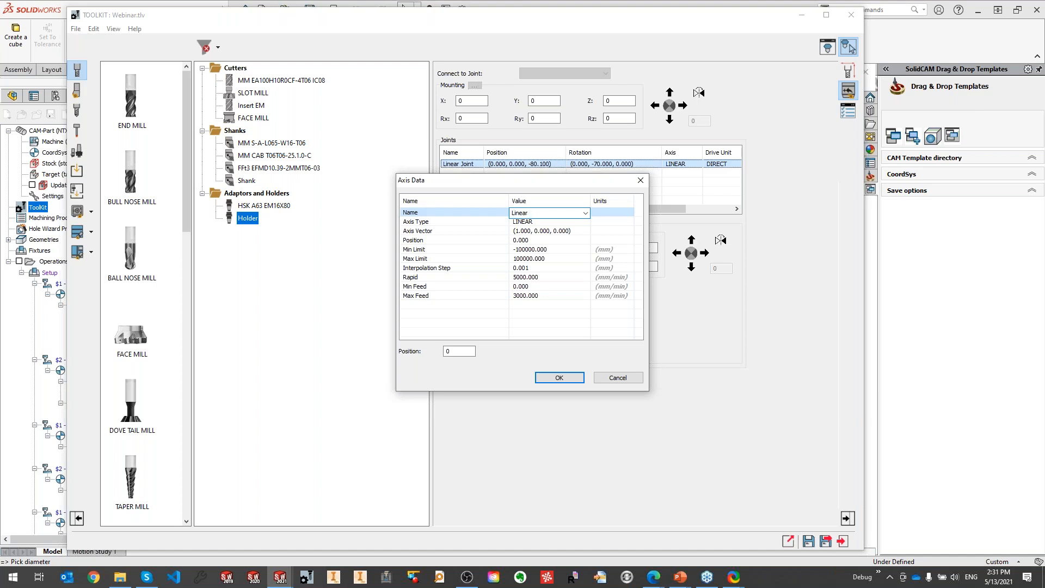
pyautogui.write(' axis')
pyautogui.press('Return')
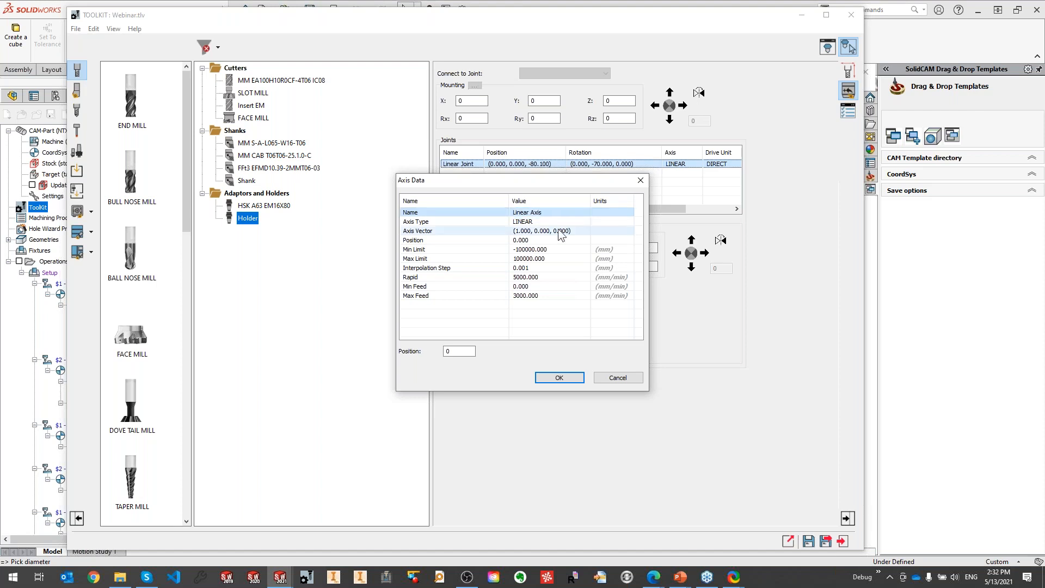
# Keep the axis type as LINEAR and set the axis's minimum limit to -30 mm and maximum limit to 30 mm.
pyautogui.click(466, 221)
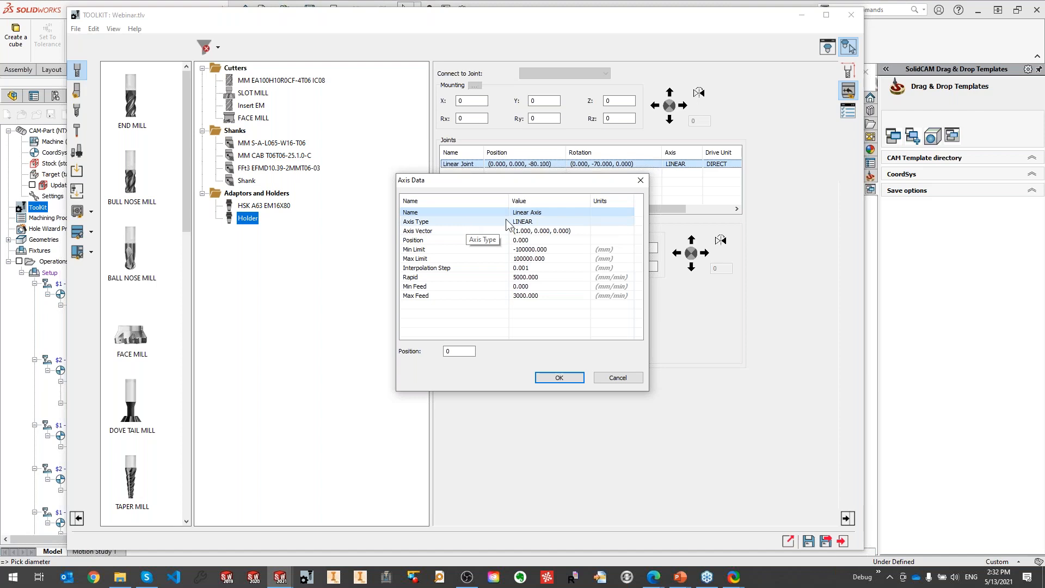
pyautogui.click(588, 222)
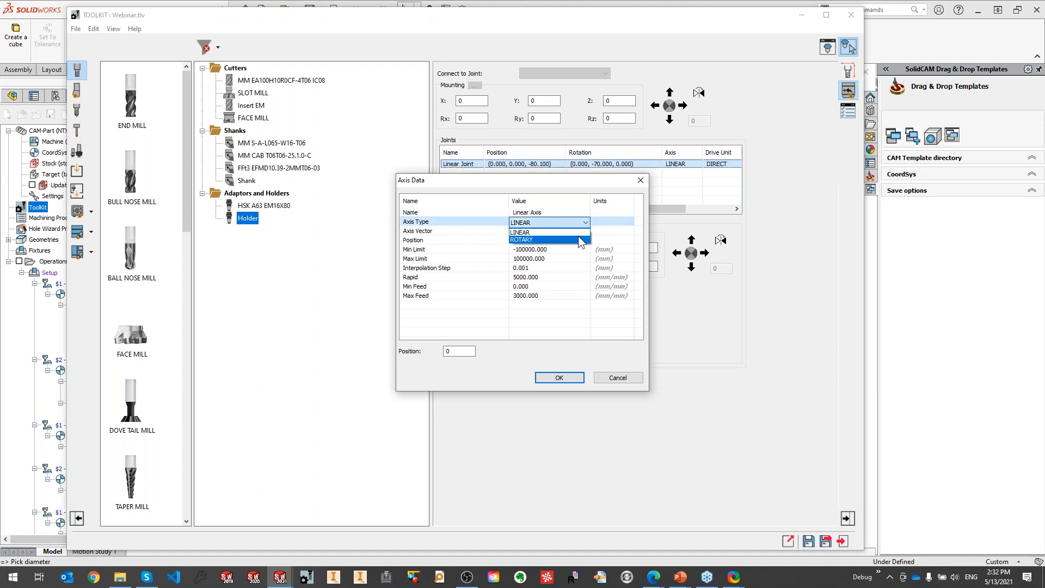
pyautogui.click(586, 221)
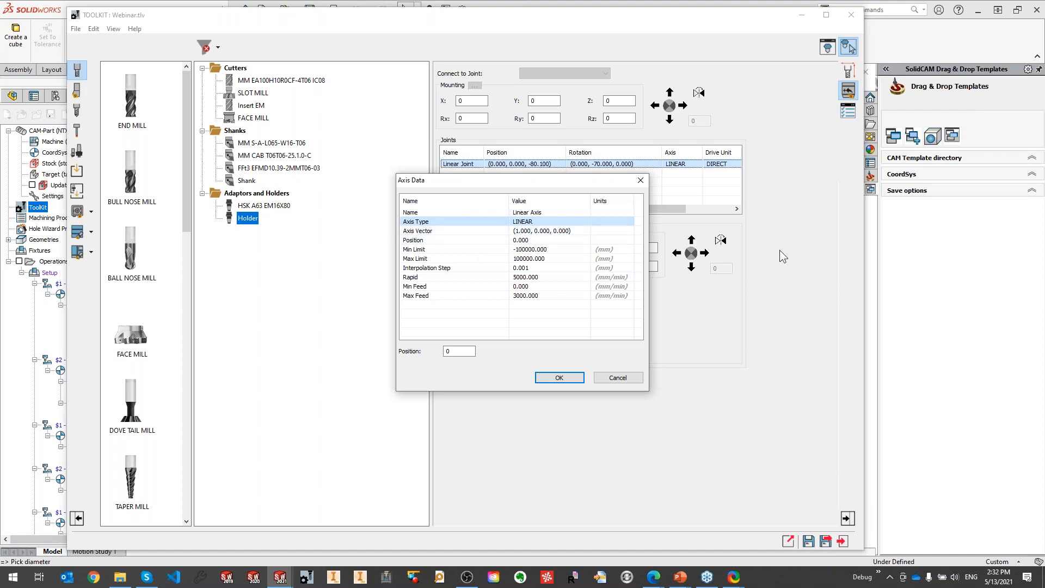
pyautogui.click(827, 50)
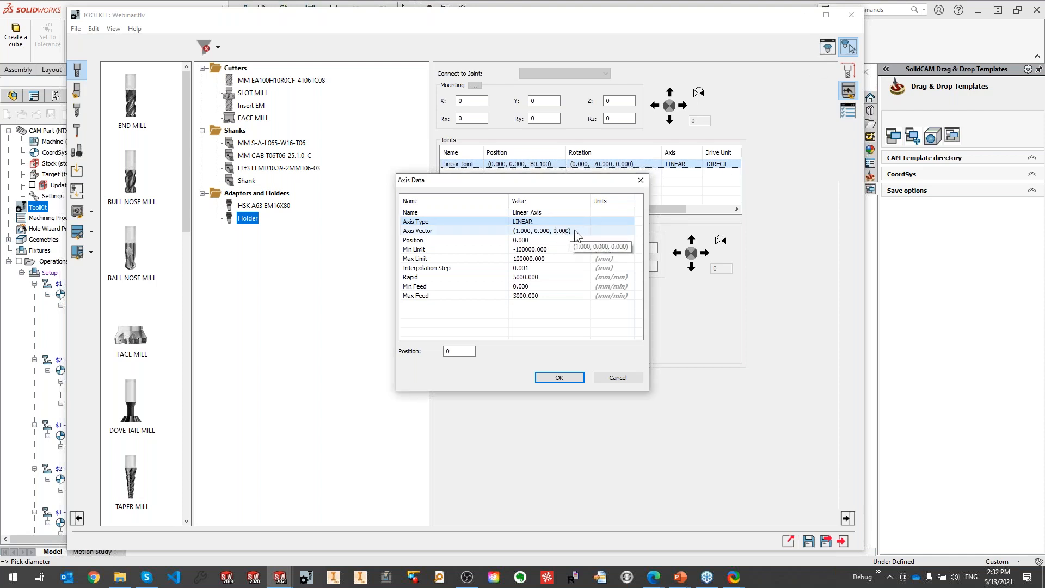
pyautogui.click(537, 250)
pyautogui.write('-30')
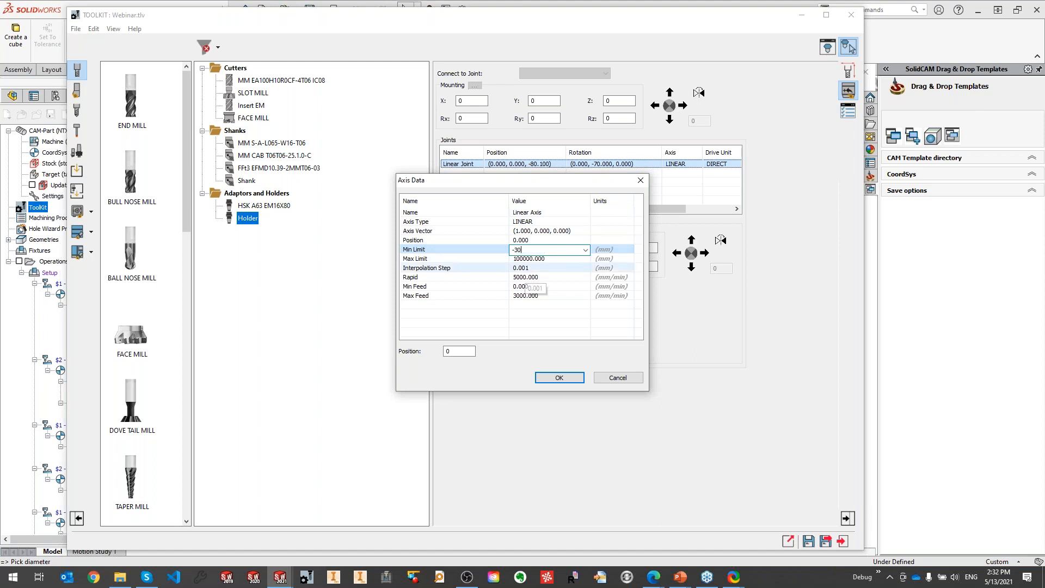
pyautogui.press('Tab')
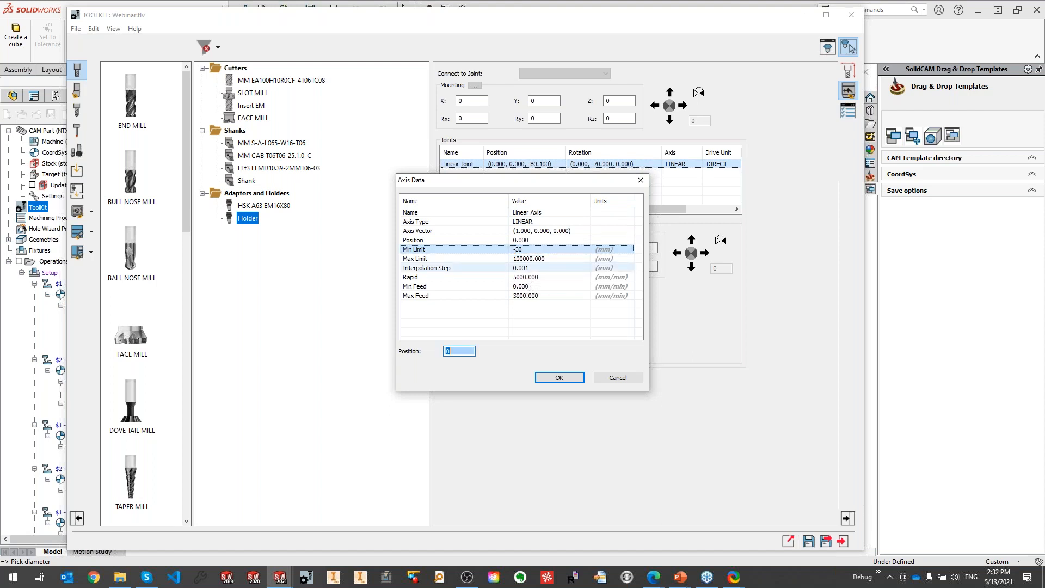
pyautogui.click(539, 259)
pyautogui.write('30')
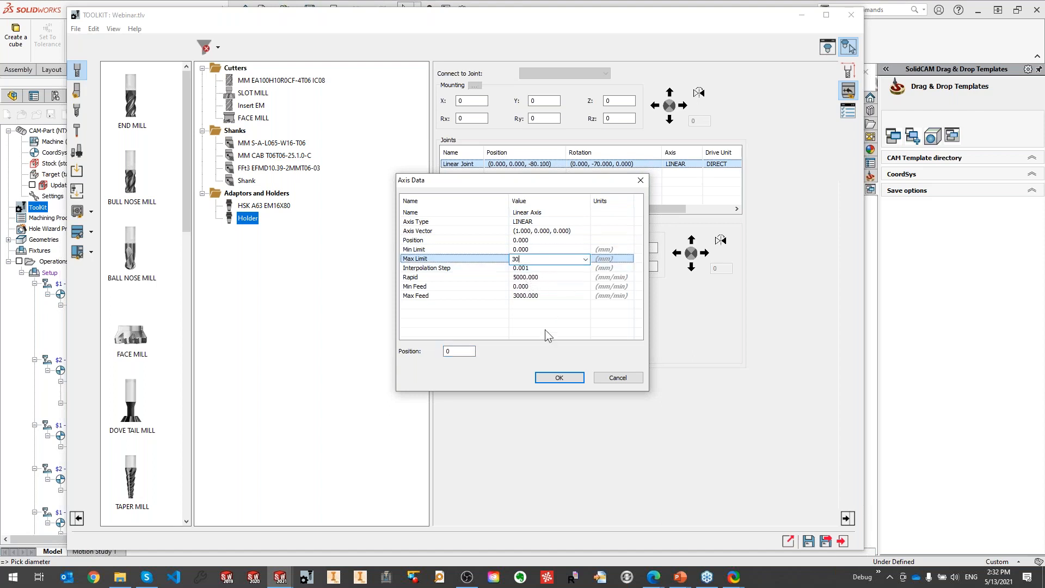
pyautogui.click(539, 249)
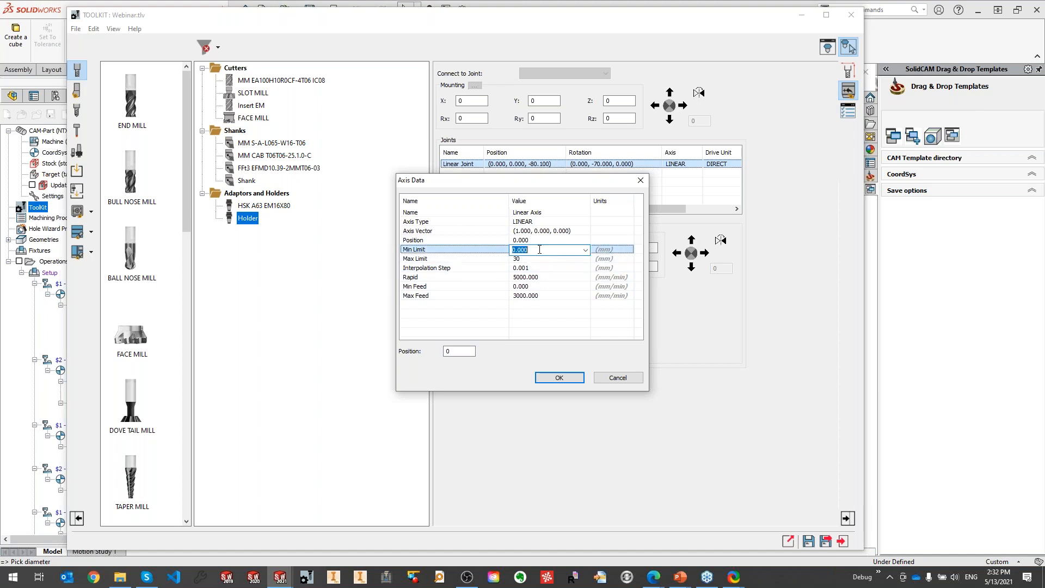
pyautogui.write('-30')
pyautogui.press('Return')
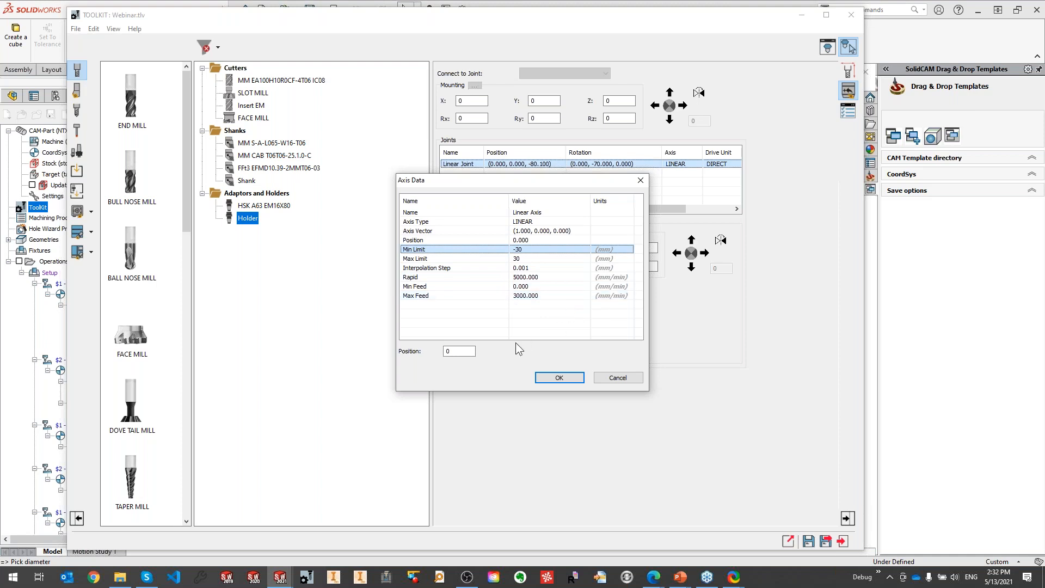
# Accept the axis data of the holder's linear joint, keeping the position at 0.
pyautogui.click(463, 351)
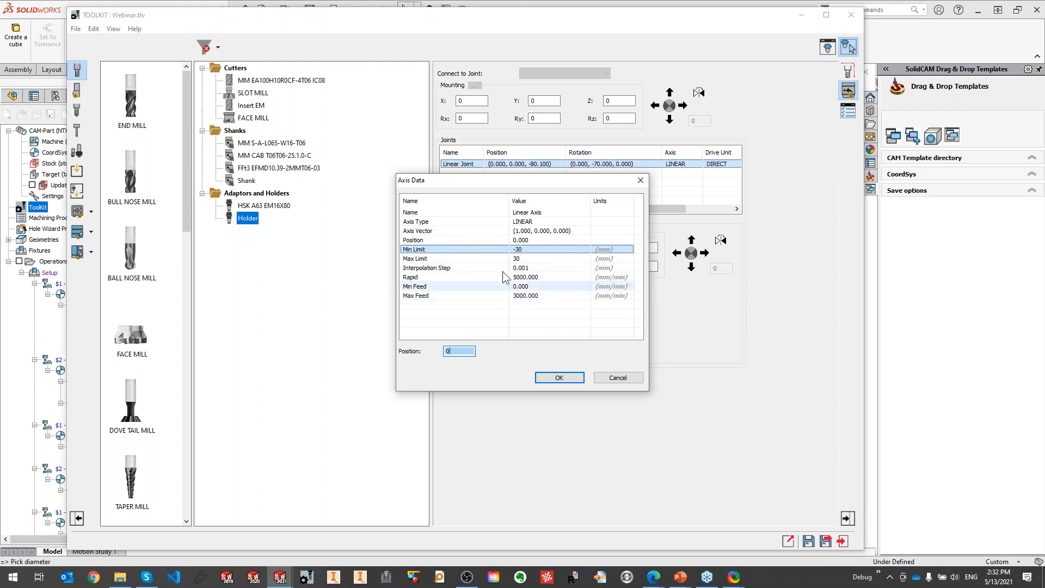
pyautogui.click(463, 351)
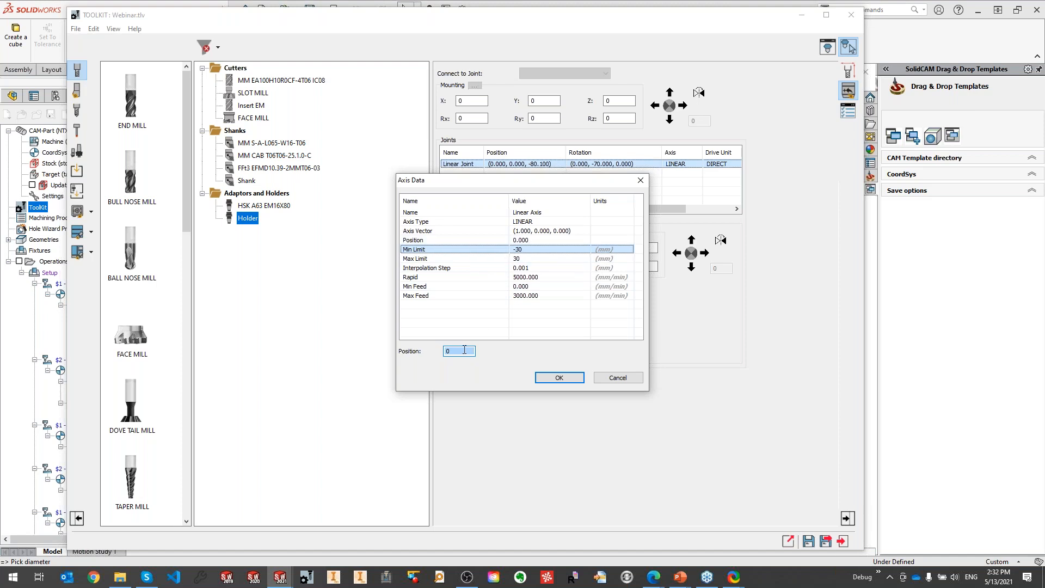
pyautogui.click(561, 378)
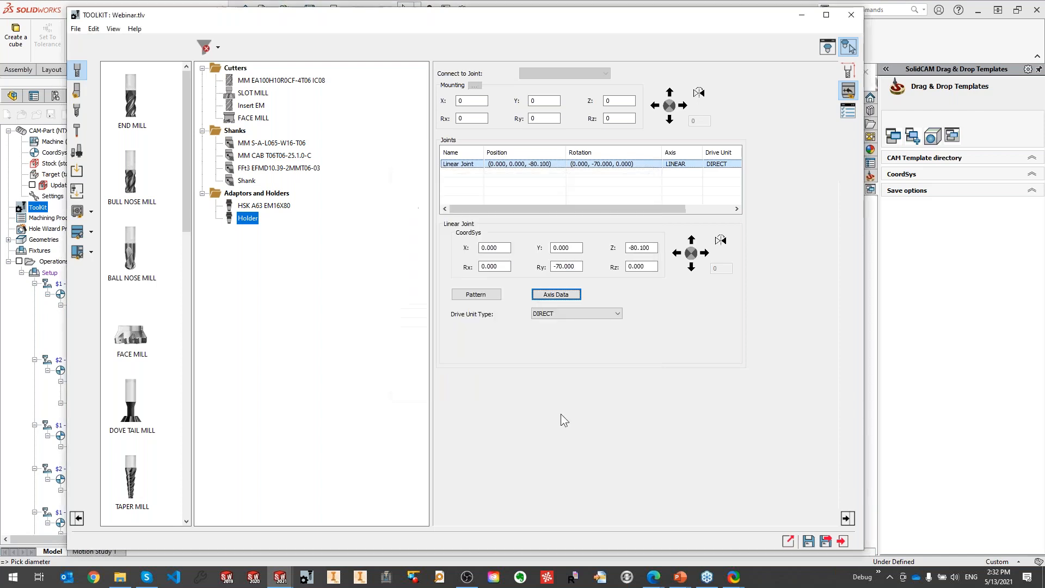
# Examine the linear joint's coordinate system on the holder in the Tool Viewer alongside its axis data.
pyautogui.click(829, 46)
pyautogui.moveTo(787, 214); pyautogui.dragTo(880, 101)
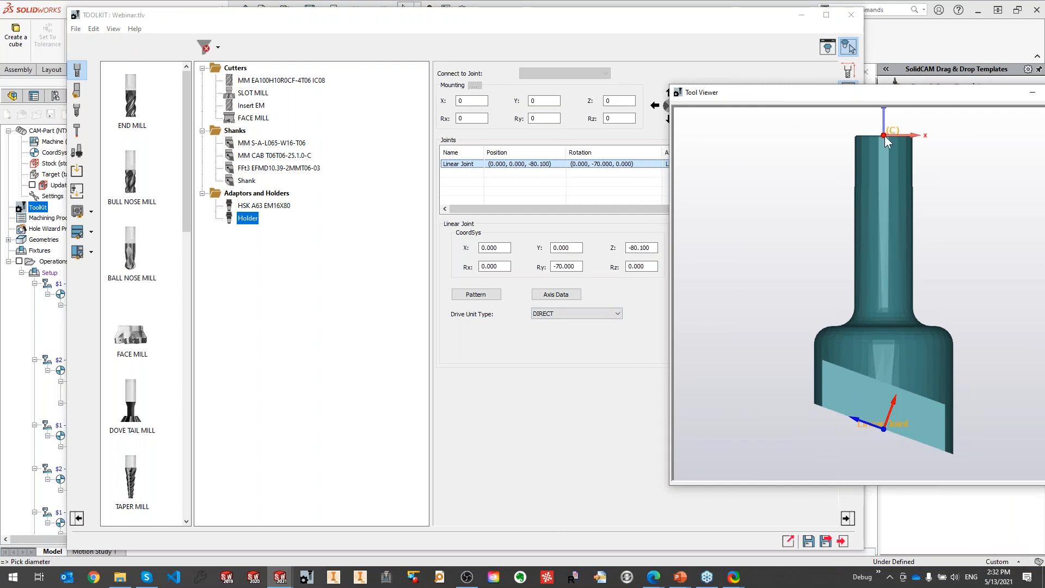
pyautogui.moveTo(881, 429); pyautogui.dragTo(823, 432)
pyautogui.moveTo(758, 102); pyautogui.dragTo(808, 213)
pyautogui.click(555, 294)
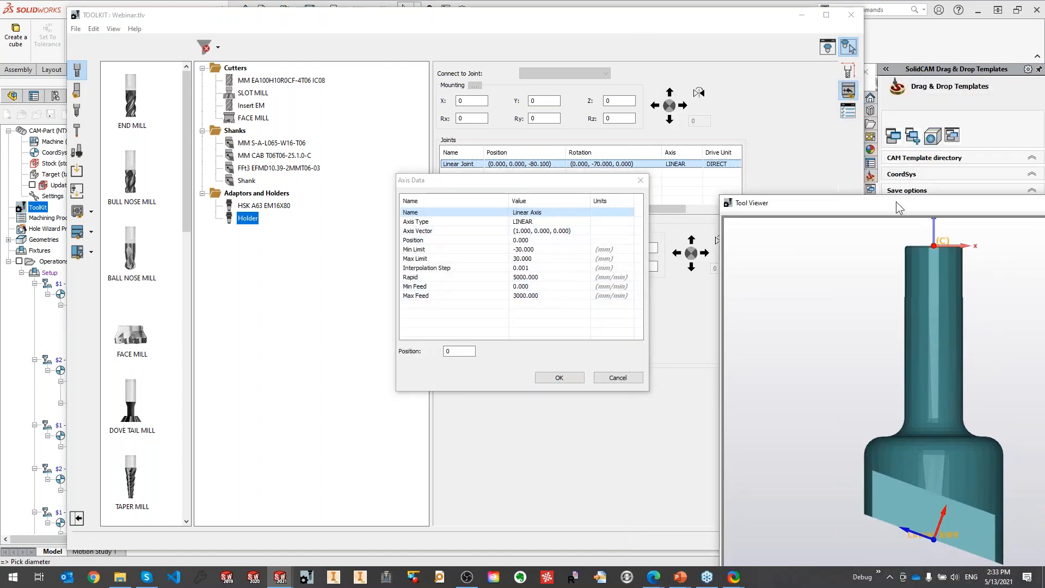
pyautogui.moveTo(896, 202); pyautogui.dragTo(816, 77)
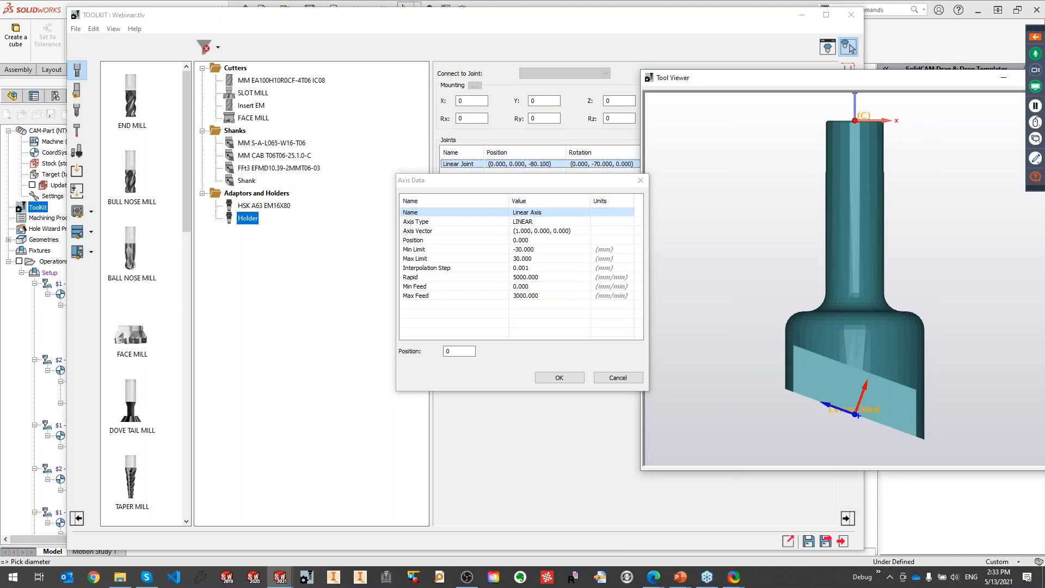
pyautogui.moveTo(856, 414); pyautogui.dragTo(906, 414)
pyautogui.moveTo(855, 414); pyautogui.dragTo(792, 390)
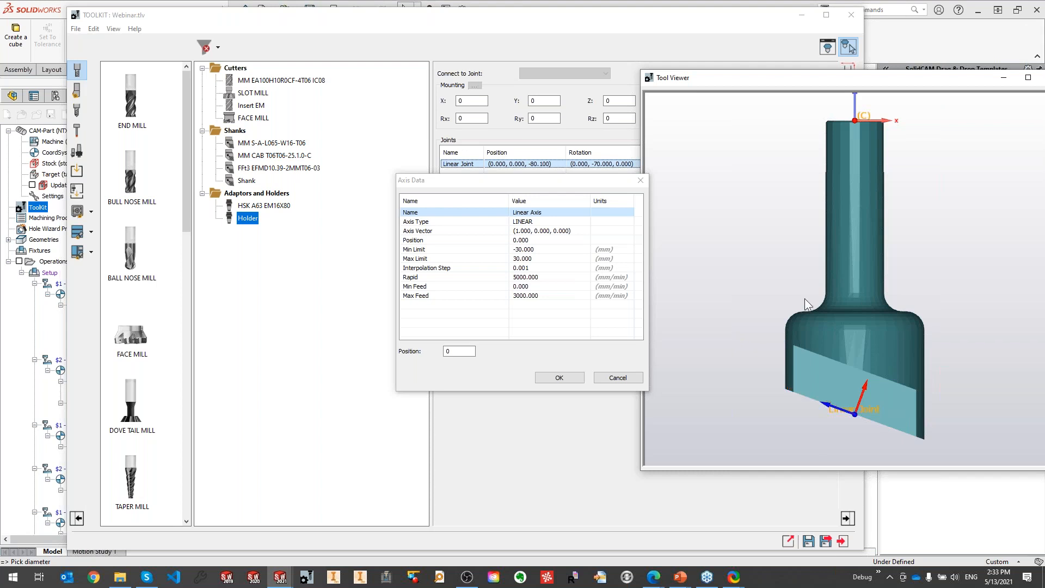
pyautogui.moveTo(829, 80); pyautogui.dragTo(619, 81)
pyautogui.click(867, 78)
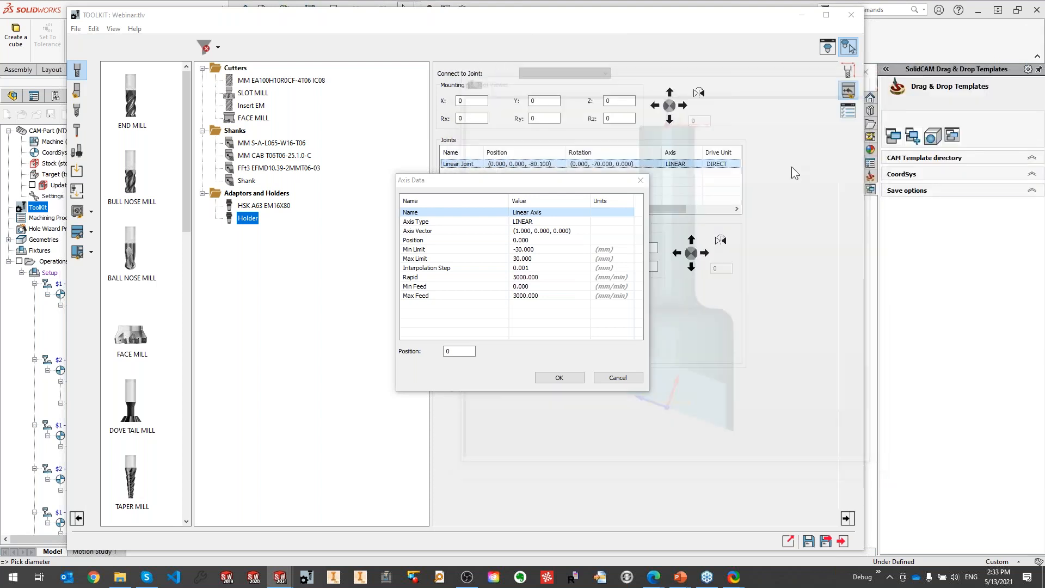
pyautogui.click(570, 379)
# Save and exit the toolkit, and create a new part document.
pyautogui.click(827, 543)
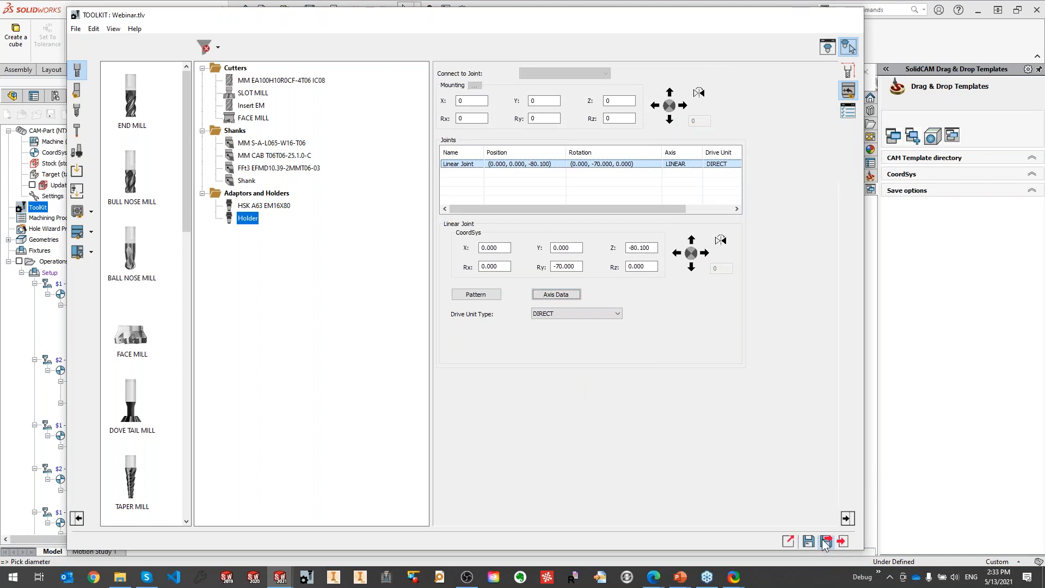
pyautogui.click(82, 10)
pyautogui.click(259, 22)
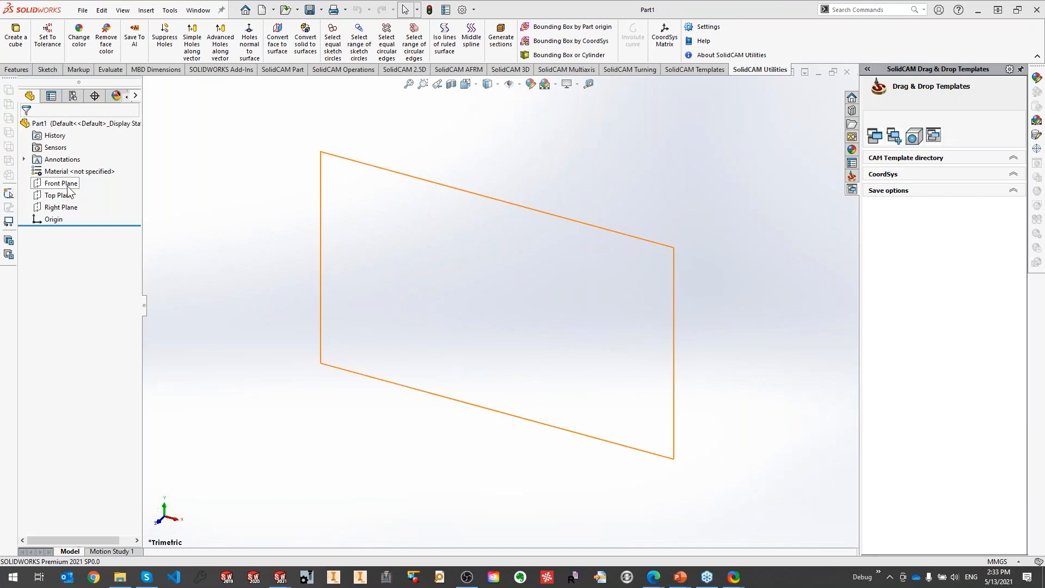
# Sketch a vertical line about 22 mm long and a horizontal line about 26 mm long from the origin on the Front Plane.
pyautogui.click(67, 185)
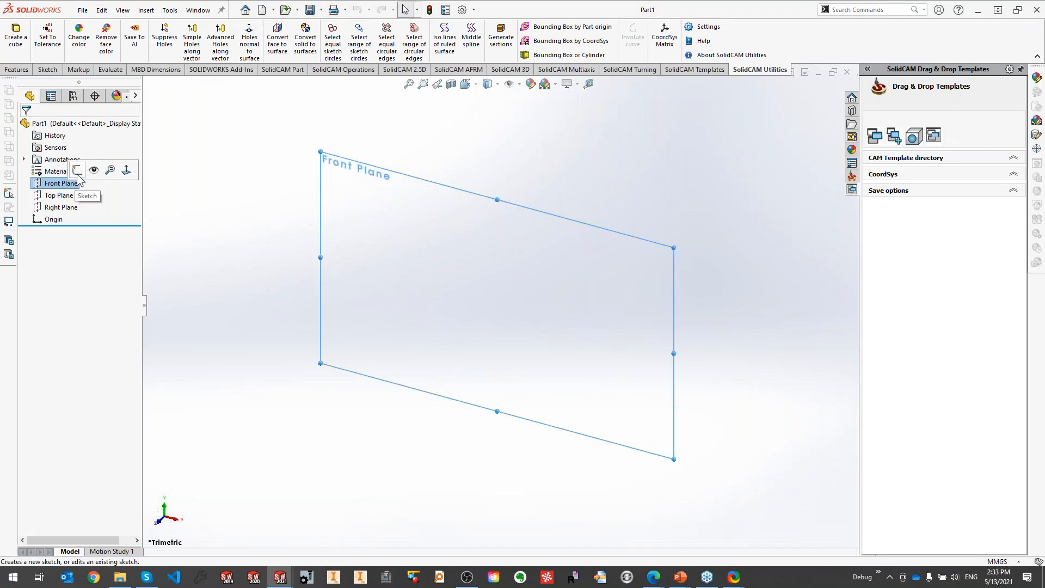
pyautogui.click(91, 170)
pyautogui.click(73, 30)
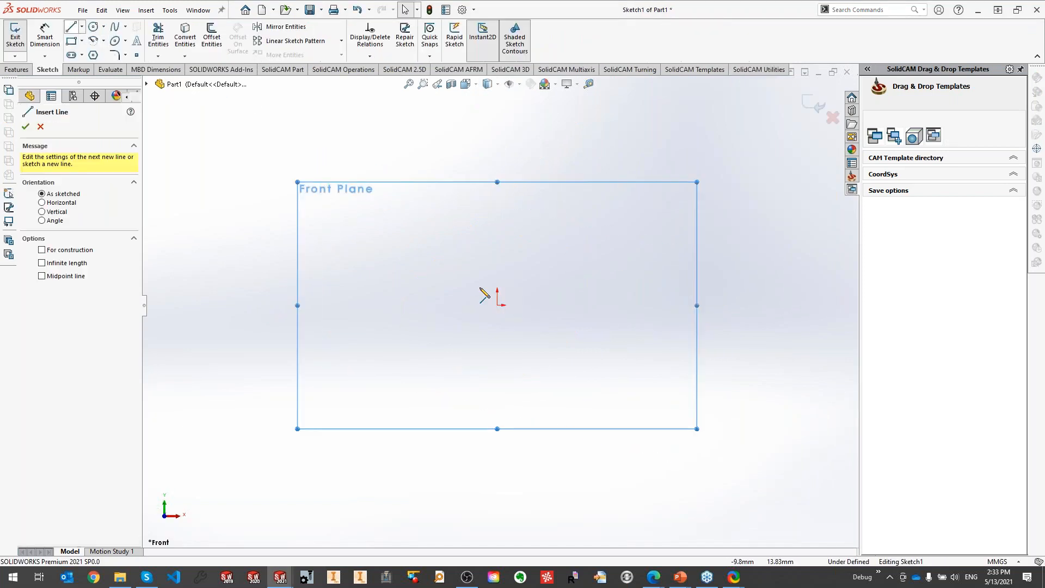
pyautogui.click(497, 305)
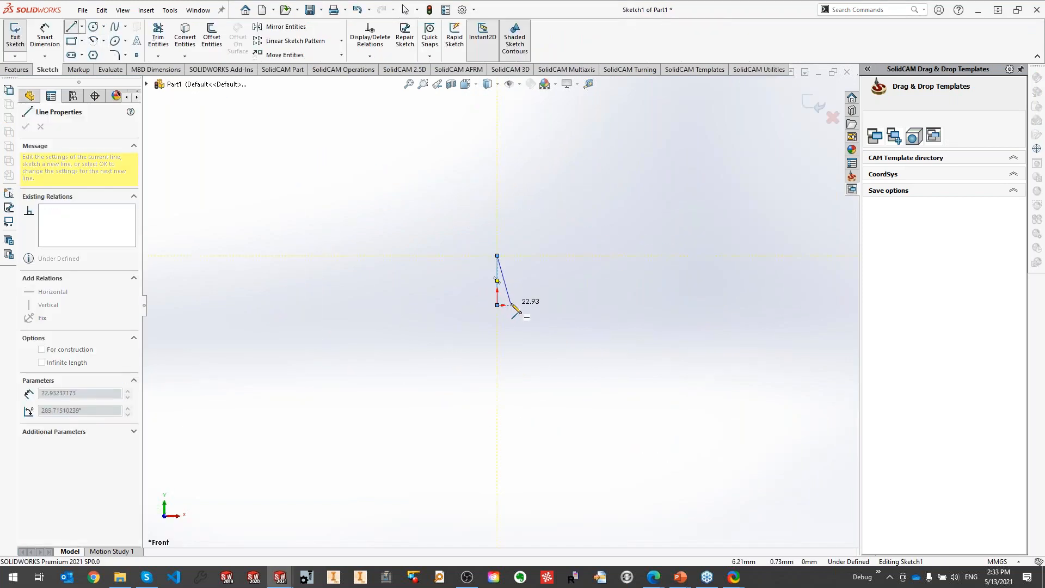
pyautogui.press('Escape')
pyautogui.click(72, 30)
pyautogui.click(497, 305)
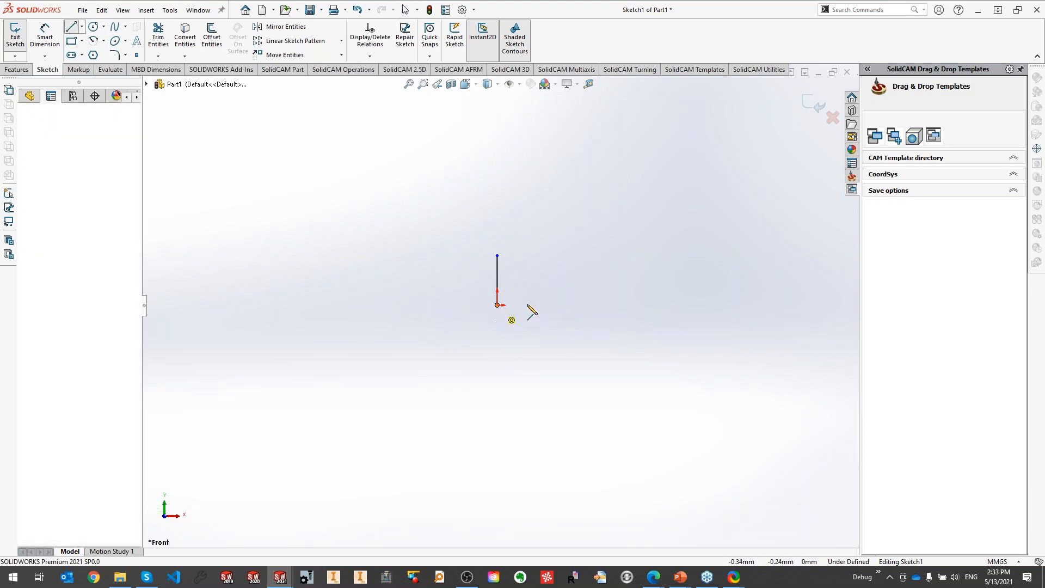
pyautogui.click(554, 305)
pyautogui.press('Escape')
# Add an Equal relation between the horizontal and vertical lines.
pyautogui.click(527, 304)
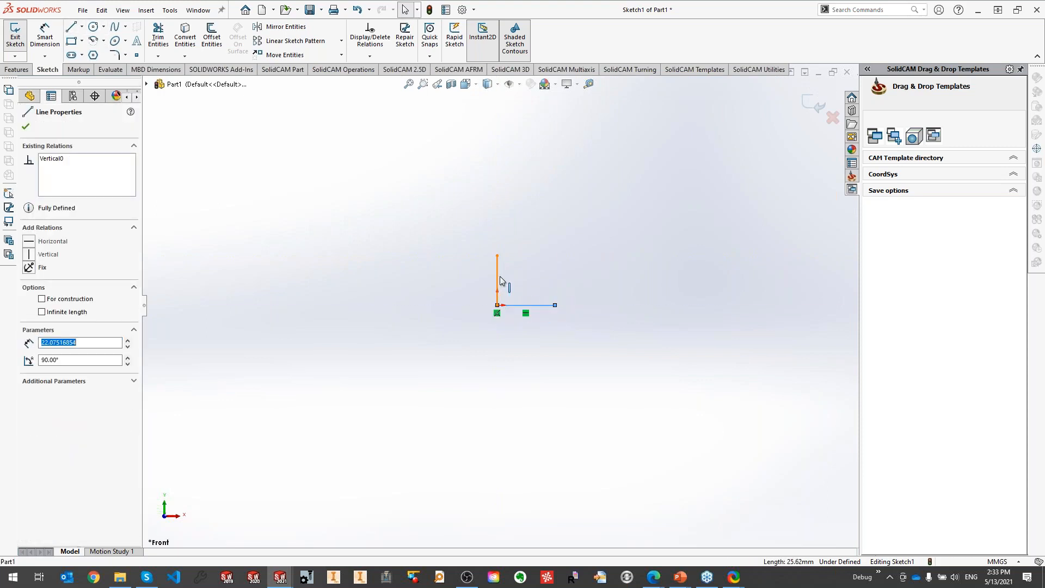
pyautogui.keyDown('ctrl'); pyautogui.click(498, 276); pyautogui.keyUp('ctrl')
pyautogui.click(34, 366)
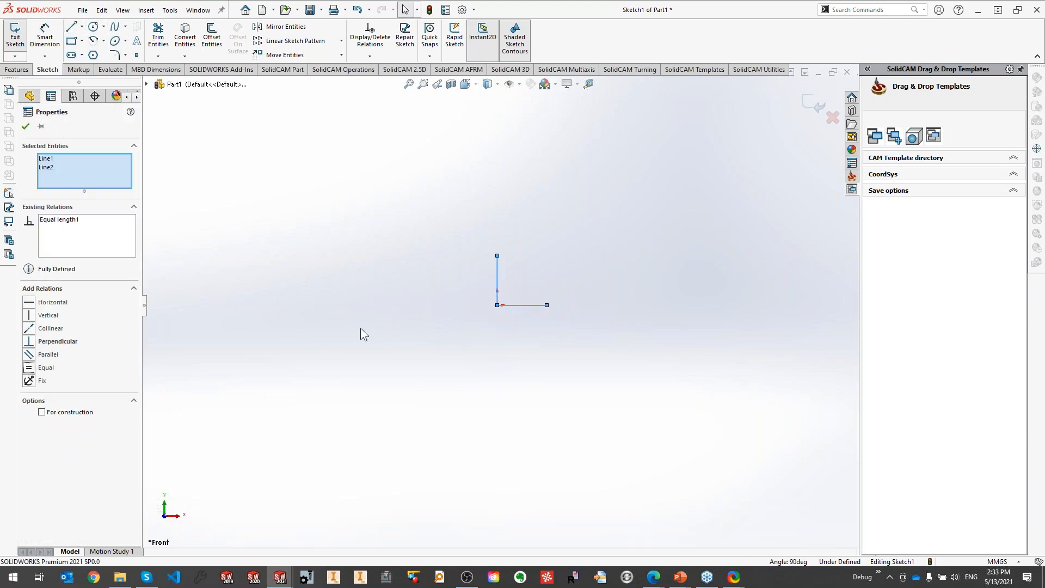
pyautogui.click(221, 260)
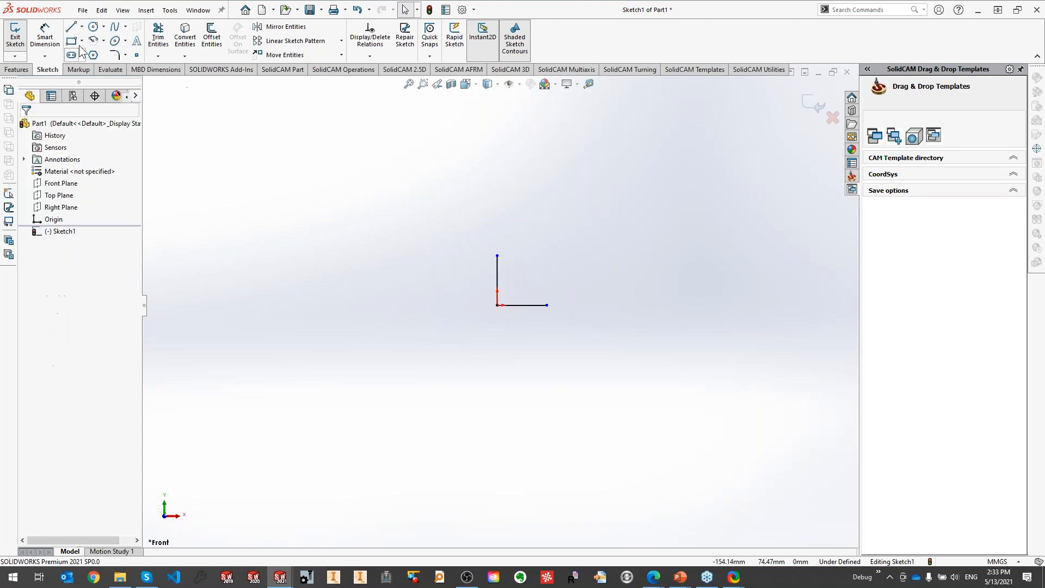
# Dimension the vertical line's length at 1 mm.
pyautogui.click(497, 280)
pyautogui.click(486, 274)
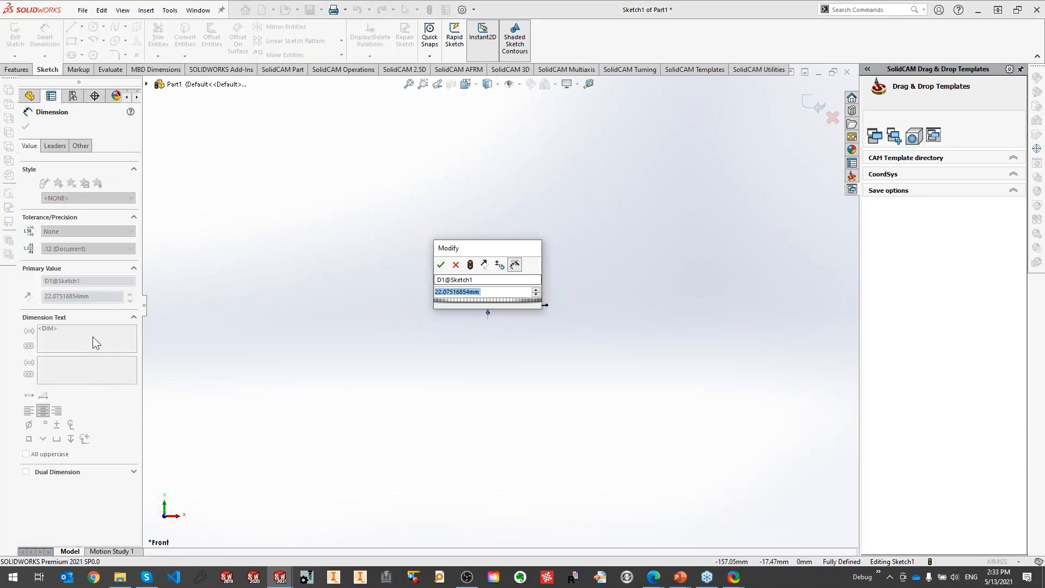
pyautogui.write('1')
pyautogui.press('Return')
pyautogui.scroll(-3, 490, 327)
pyautogui.scroll(-3, 487, 324)
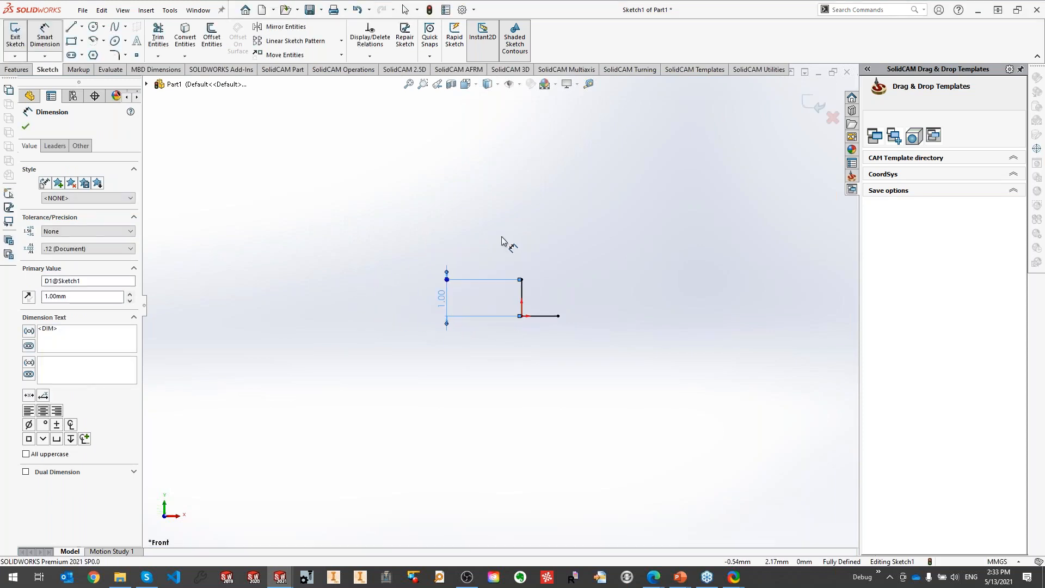
# Sketch a slanted line about 1.15 mm long from the origin up to the left, and set its length to 1 mm.
pyautogui.press('Escape')
pyautogui.press('l')
pyautogui.scroll(-5, 552, 334)
pyautogui.keyDown('ctrl'); pyautogui.moveTo(477, 276); pyautogui.dragTo(619, 340, button='middle'); pyautogui.keyUp('ctrl')
pyautogui.click(599, 336)
pyautogui.click(475, 300)
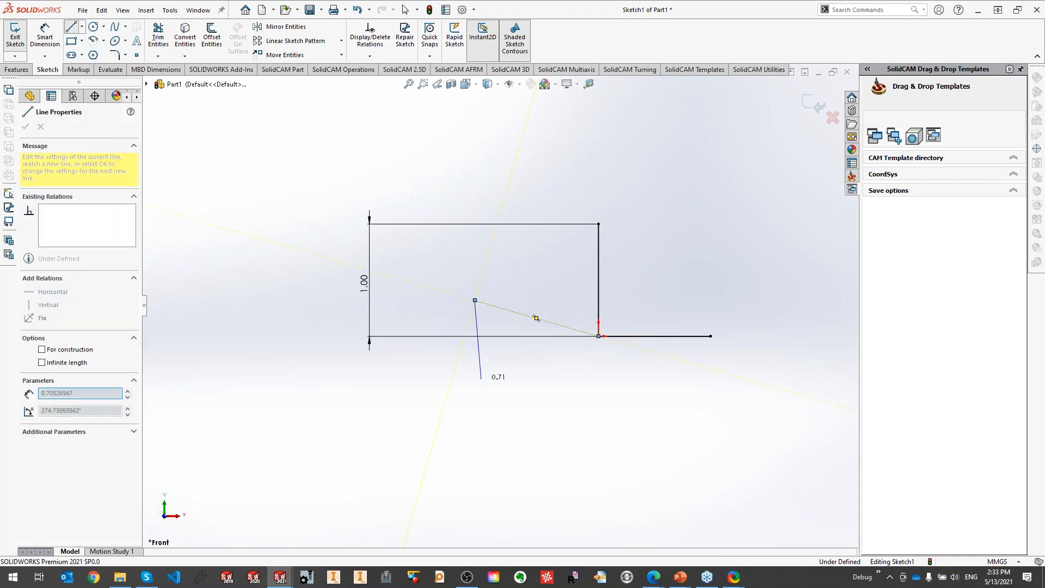
pyautogui.press('Escape')
pyautogui.click(520, 320)
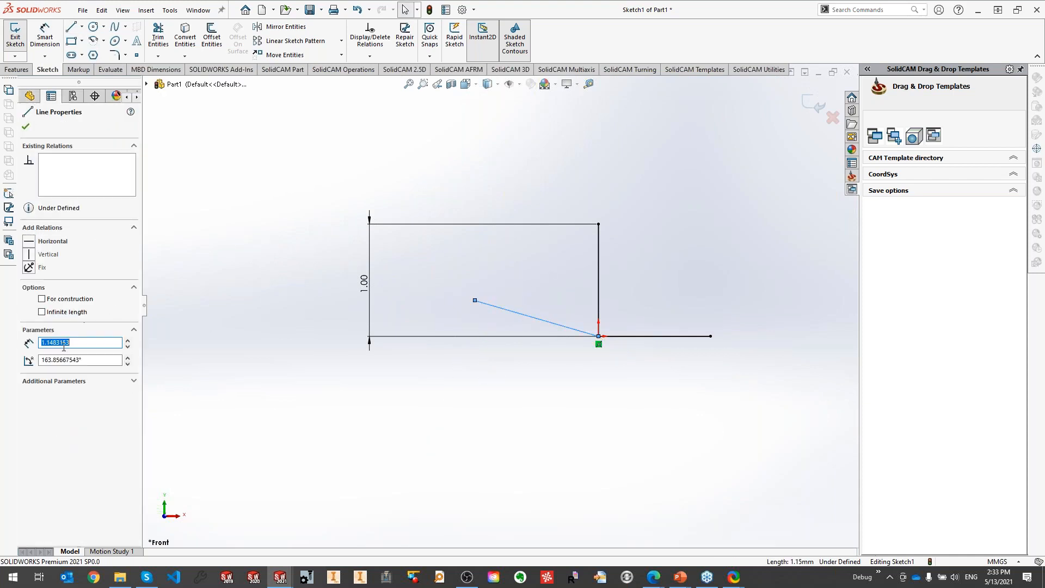
pyautogui.click(328, 162)
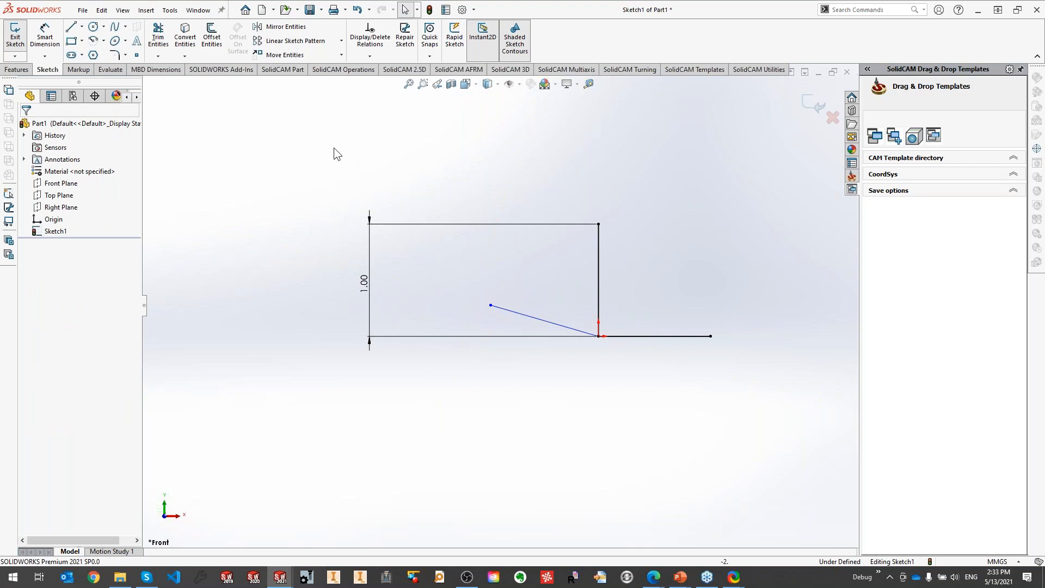
# Switch to the Flycutter SEKT1204 Assy.step part and show its hidden shank and holder bodies.
pyautogui.click(198, 10)
pyautogui.click(251, 169)
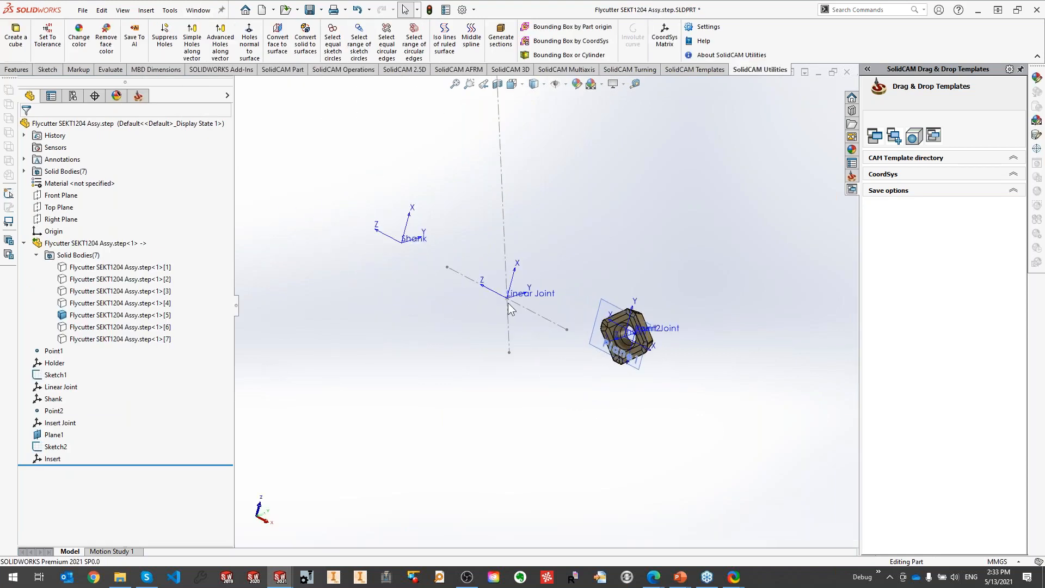
pyautogui.hotkey('shift', 'Tab')
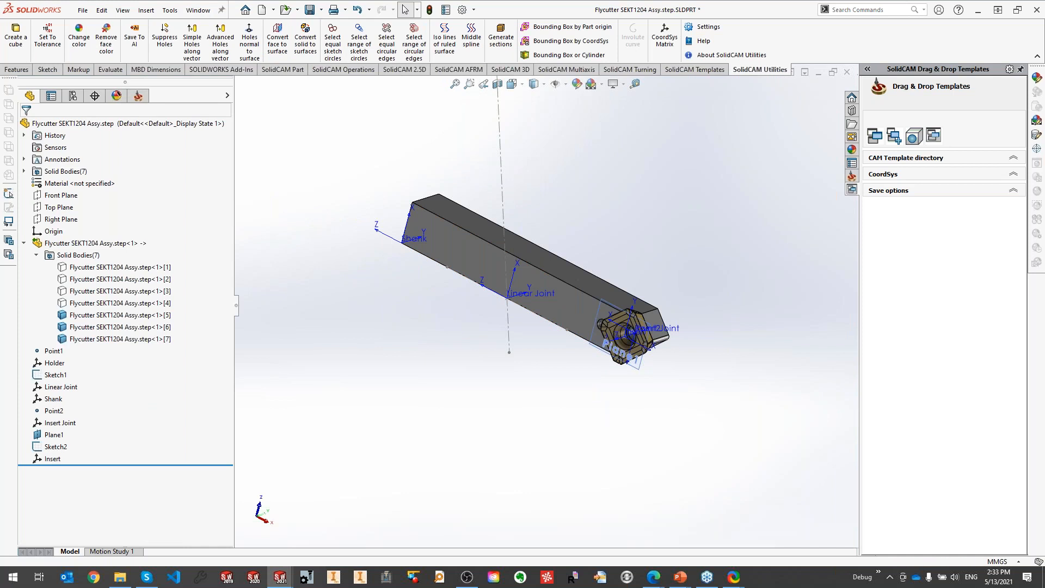
pyautogui.scroll(2, 515, 308)
pyautogui.moveTo(515, 308); pyautogui.dragTo(550, 276, button='middle')
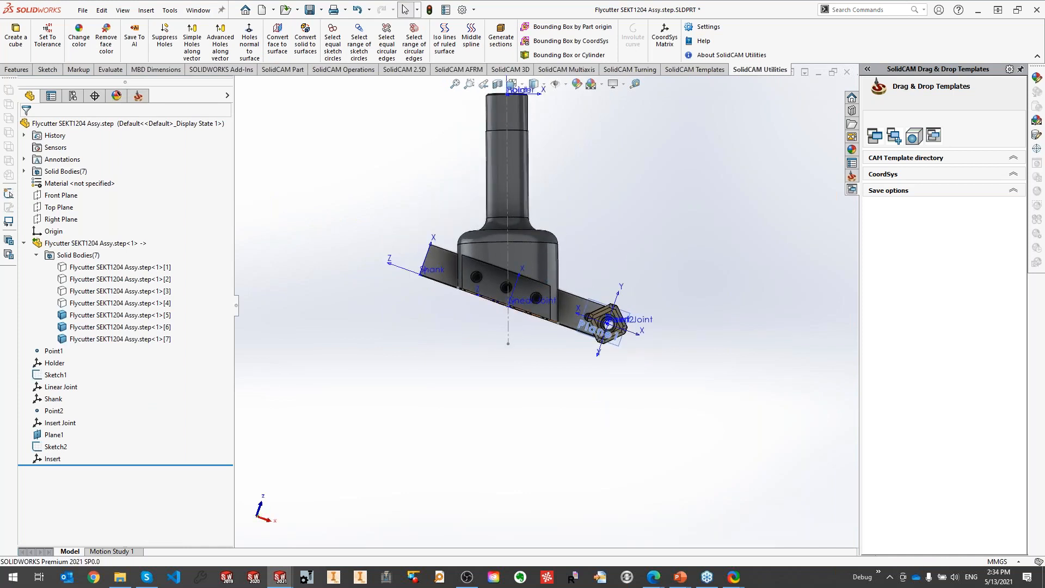
# Measure the angle between the shank's long lower face and the holder's top face.
pyautogui.scroll(-3, 454, 306)
pyautogui.moveTo(481, 296); pyautogui.dragTo(520, 295, button='middle')
pyautogui.click(521, 296)
pyautogui.moveTo(615, 127); pyautogui.dragTo(640, 212, button='middle')
pyautogui.scroll(2, 639, 213)
pyautogui.keyDown('ctrl'); pyautogui.moveTo(640, 212); pyautogui.dragTo(624, 343, button='middle'); pyautogui.keyUp('ctrl')
pyautogui.keyDown('ctrl'); pyautogui.click(534, 175); pyautogui.keyUp('ctrl')
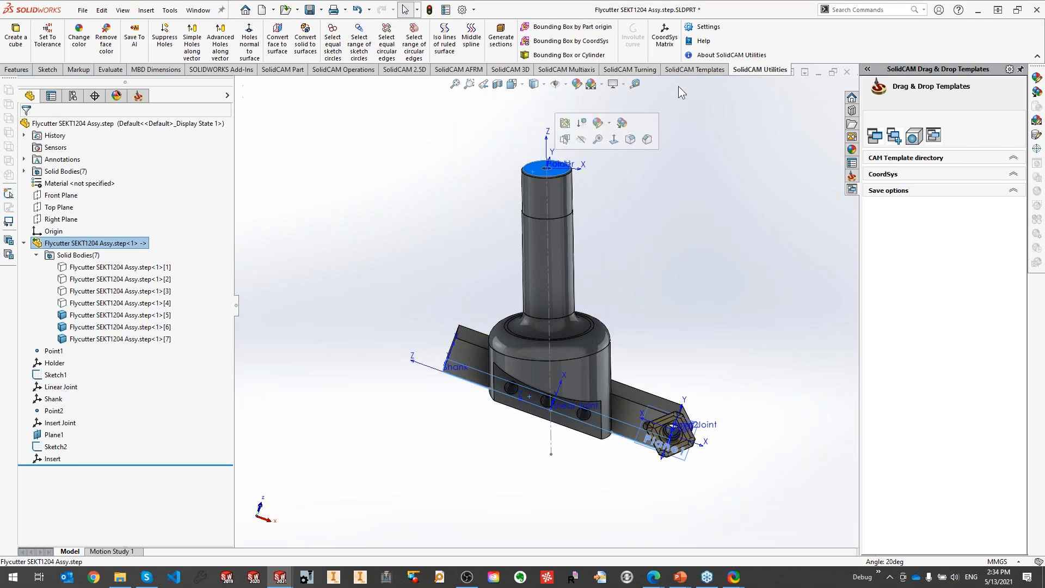
pyautogui.click(635, 84)
pyautogui.moveTo(588, 273); pyautogui.dragTo(587, 253, button='middle')
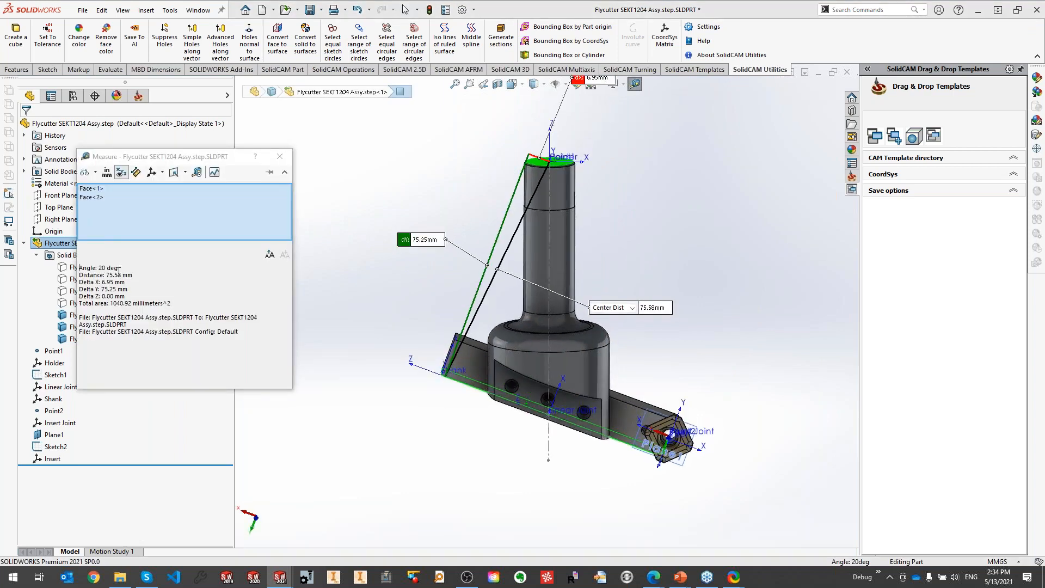
pyautogui.click(280, 158)
# Return to Sketch1 of Part1 and dimension the angle between the slanted line and the horizontal line at 20°.
pyautogui.click(198, 9)
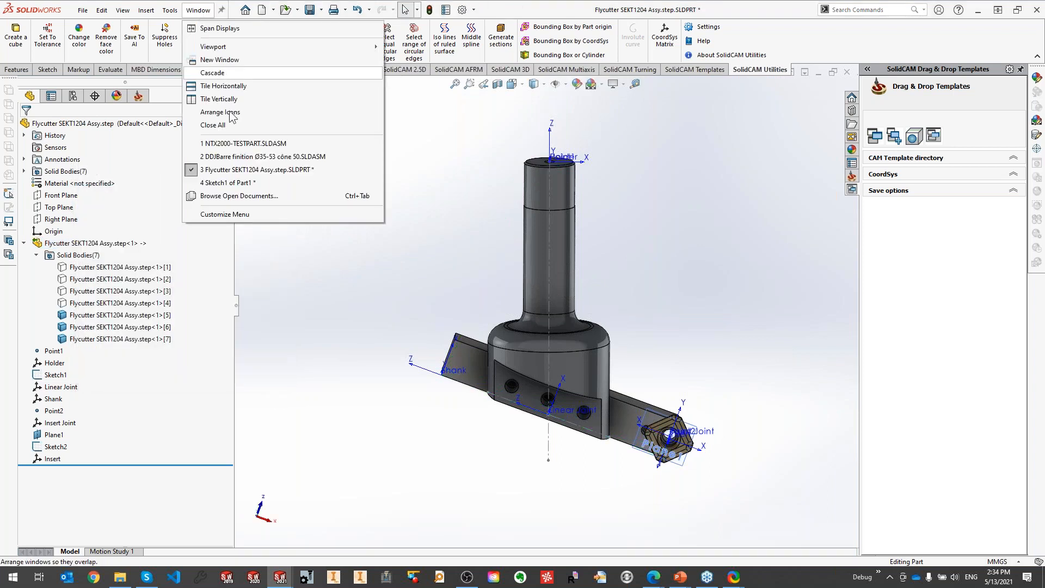
pyautogui.click(238, 184)
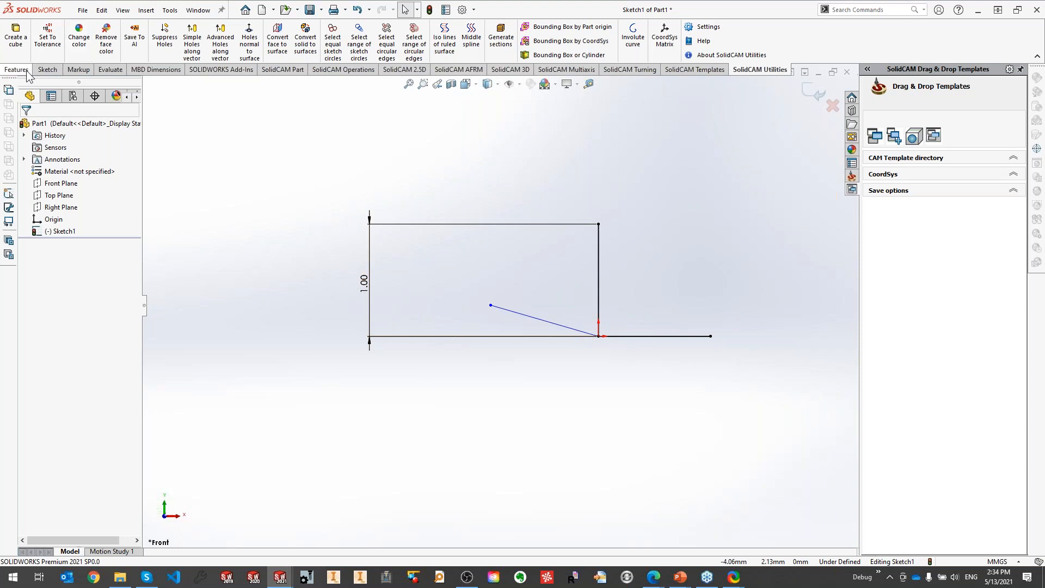
pyautogui.click(545, 321)
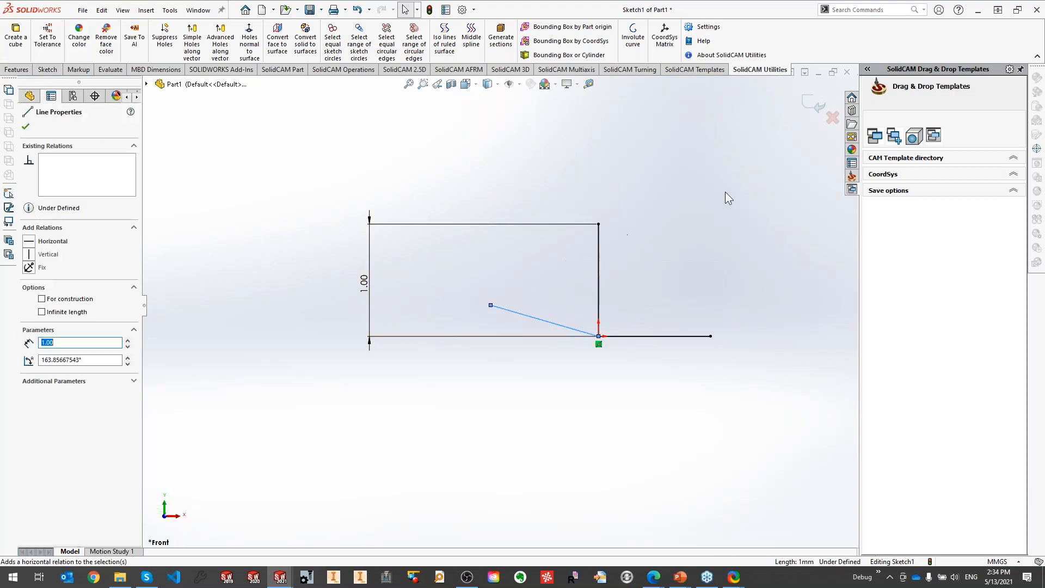
pyautogui.click(47, 70)
pyautogui.click(44, 43)
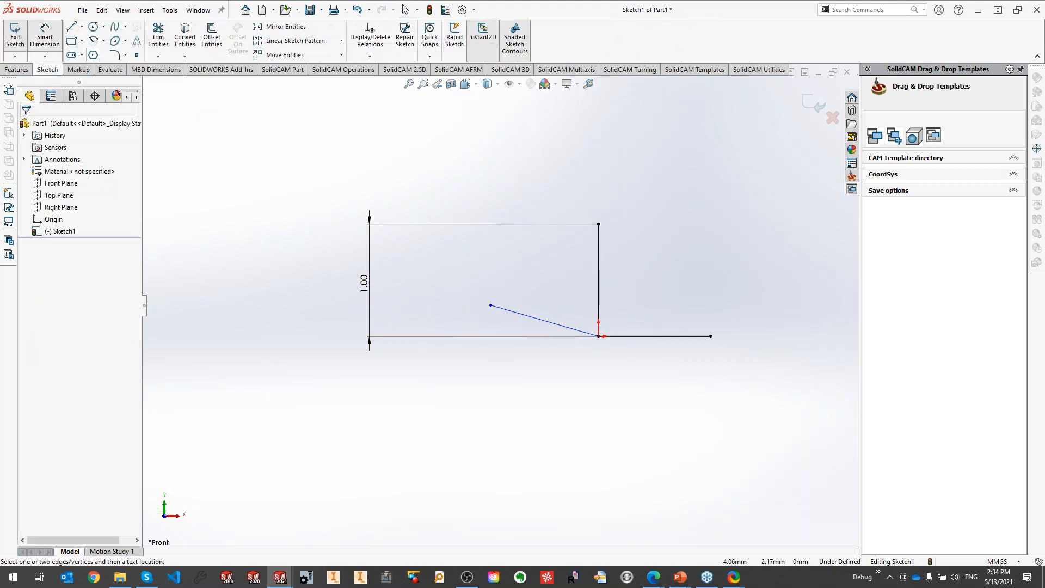
pyautogui.click(525, 315)
pyautogui.click(612, 336)
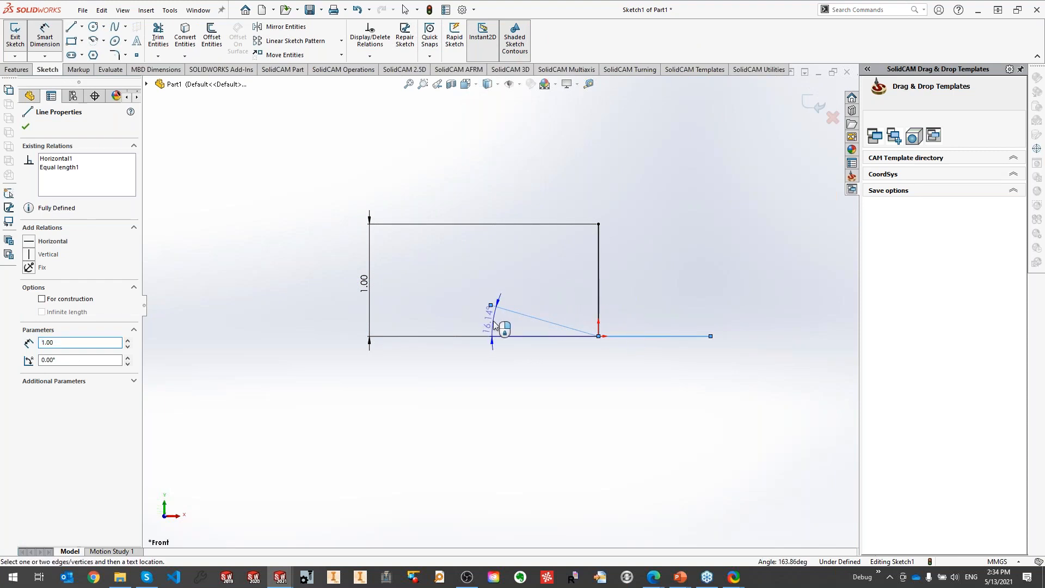
pyautogui.click(494, 326)
pyautogui.write('20')
pyautogui.press('Return')
# Dimension the slanted line's length at 1 mm.
pyautogui.click(523, 307)
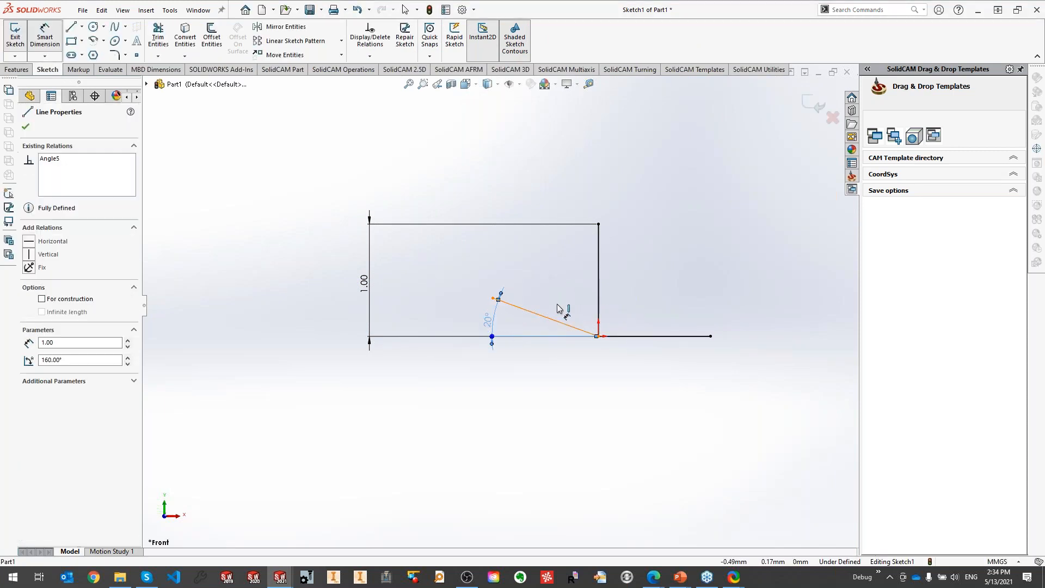
pyautogui.click(564, 305)
pyautogui.press('Return')
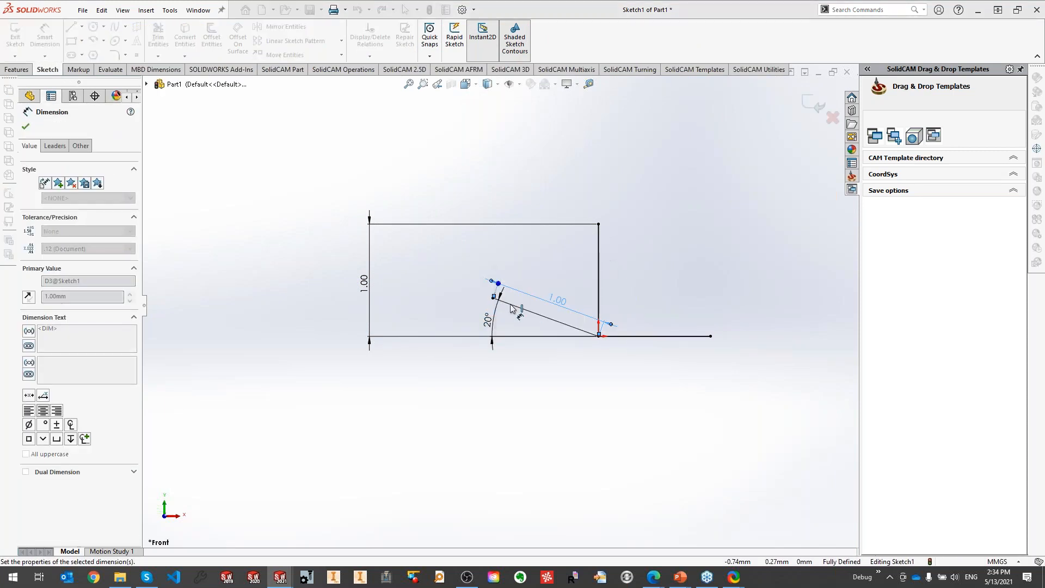
# Add a driven horizontal dimension from the slanted line's free end to the vertical line, below the sketch.
pyautogui.click(493, 298)
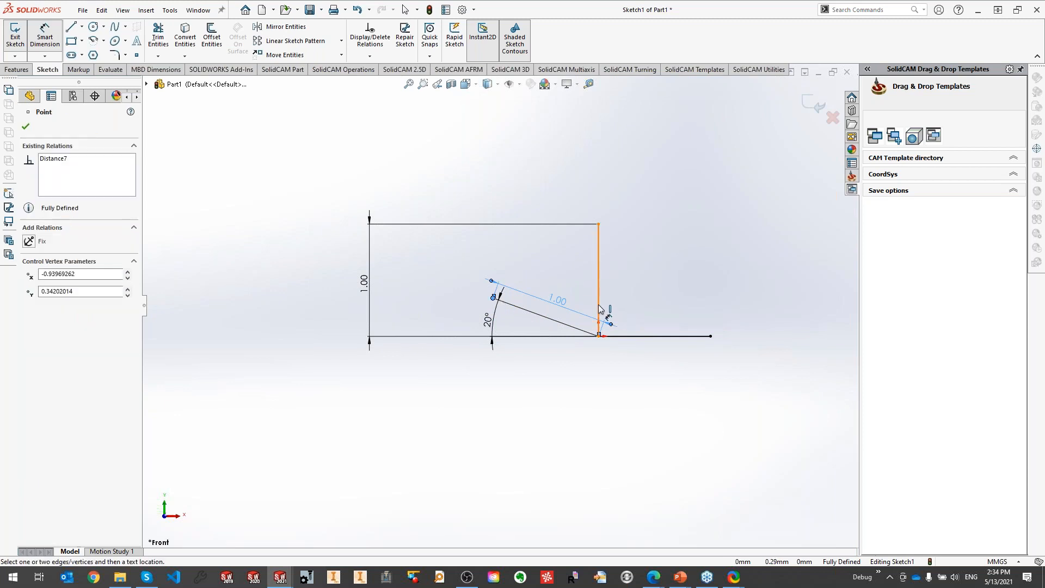
pyautogui.click(599, 308)
pyautogui.click(550, 382)
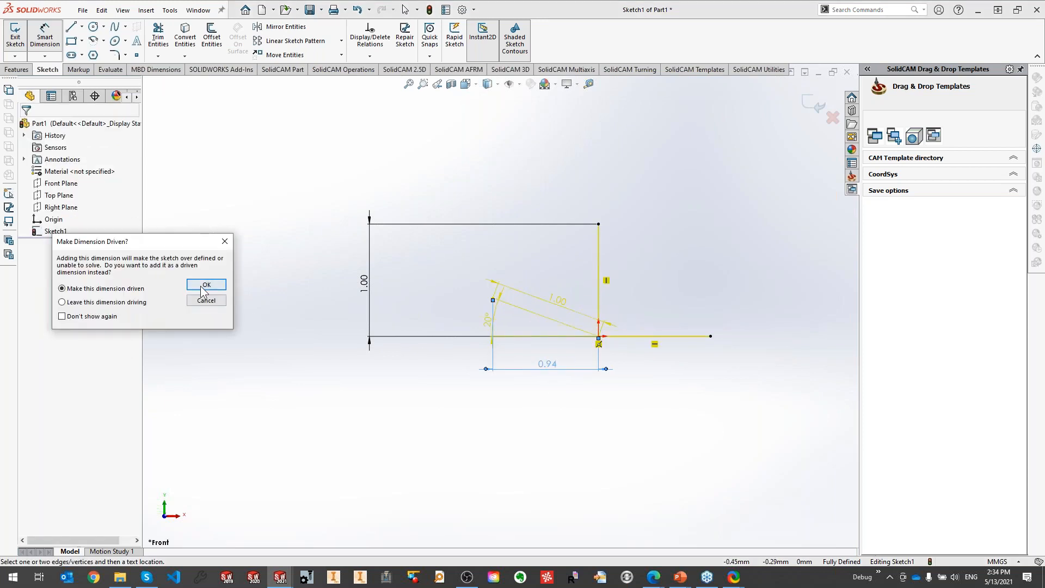
pyautogui.click(206, 284)
# Add a driven vertical dimension from the slanted line's free end to the horizontal line.
pyautogui.click(494, 299)
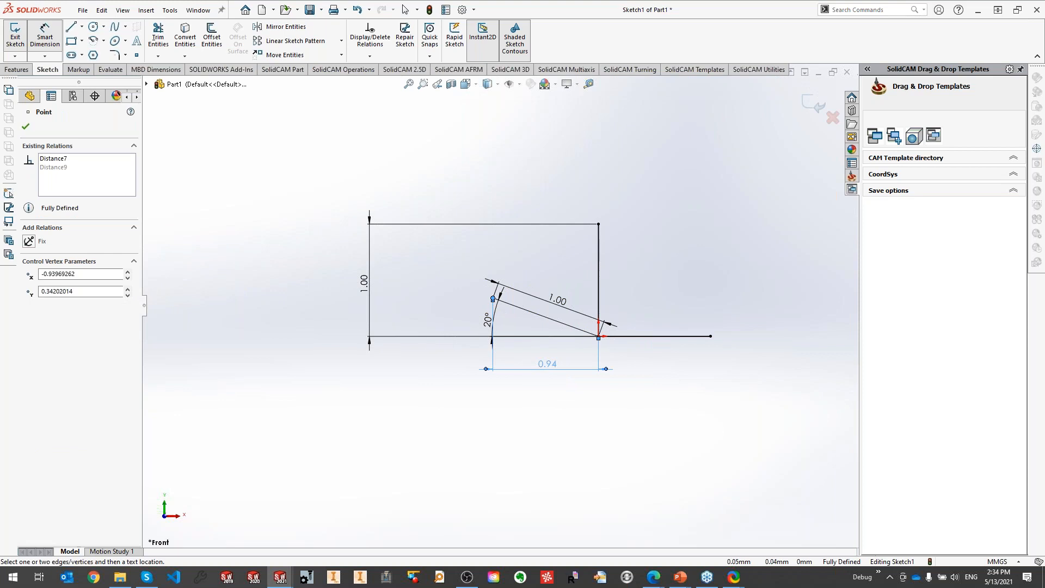
pyautogui.click(615, 336)
pyautogui.click(635, 317)
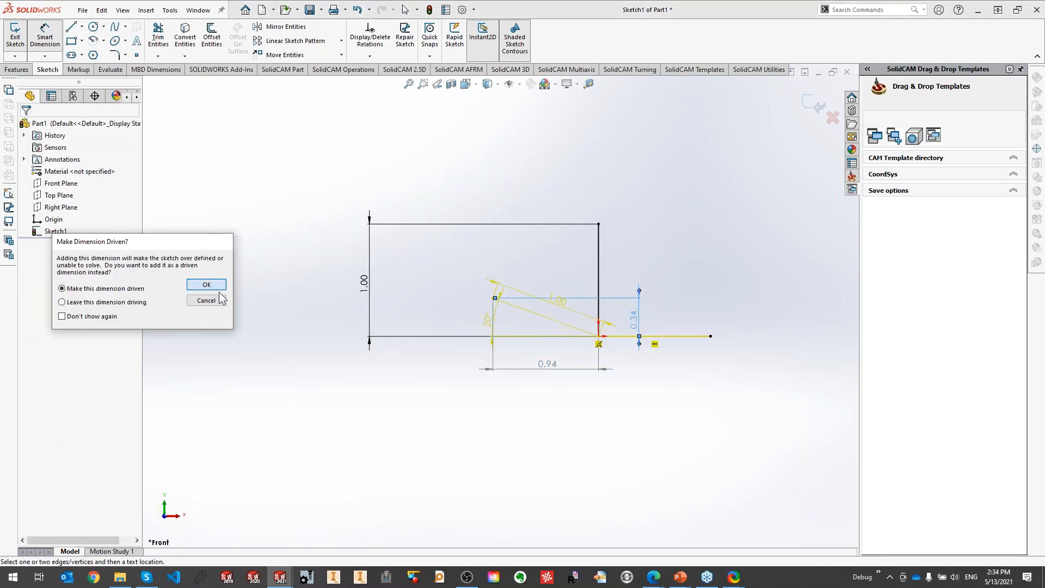
pyautogui.click(206, 285)
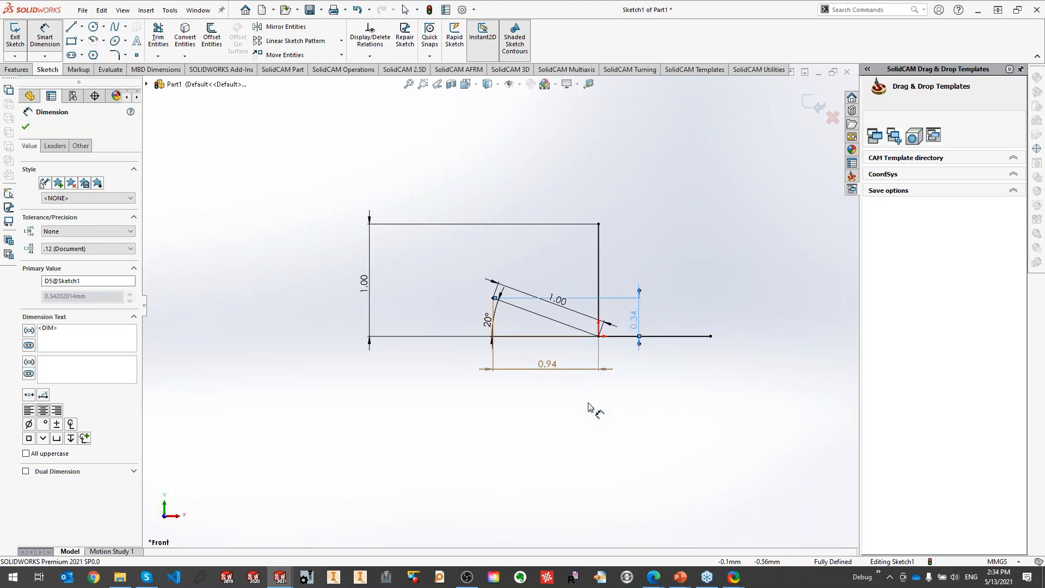
# Take a screen capture of the dimensioned sketch, move it out of the way and finish dimensioning.
pyautogui.press('ctrl+Print')
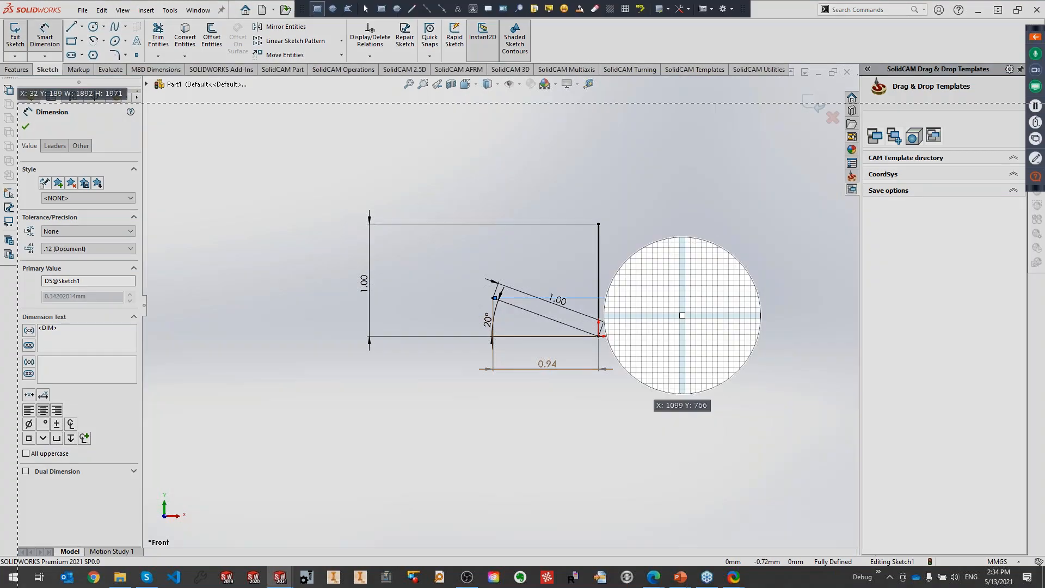
pyautogui.moveTo(333, 196); pyautogui.dragTo(747, 395)
pyautogui.moveTo(571, 140); pyautogui.dragTo(1044, 140)
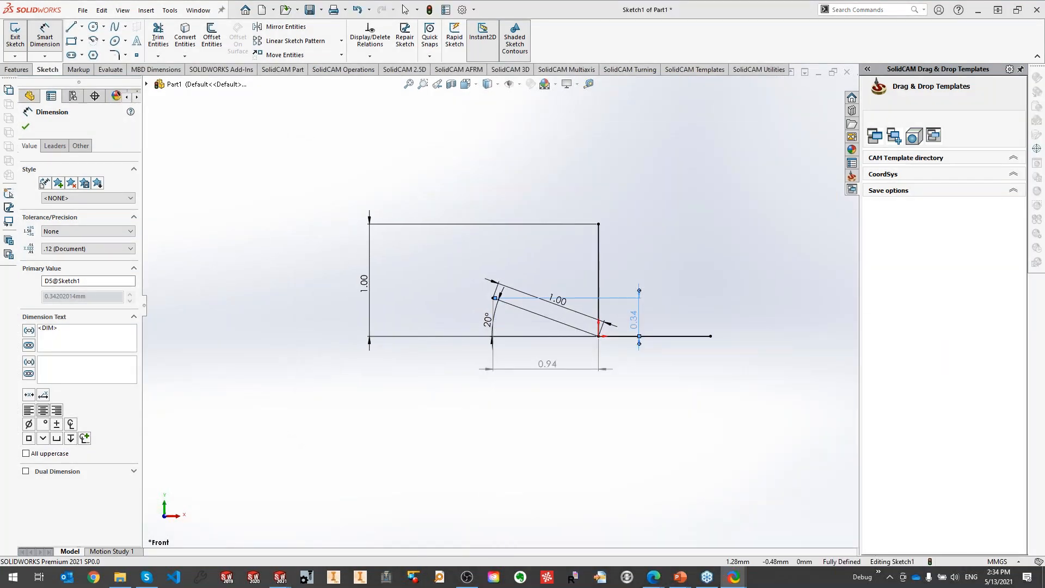
pyautogui.click(26, 129)
# Switch to the NTX2000-TESTPART assembly.
pyautogui.click(198, 9)
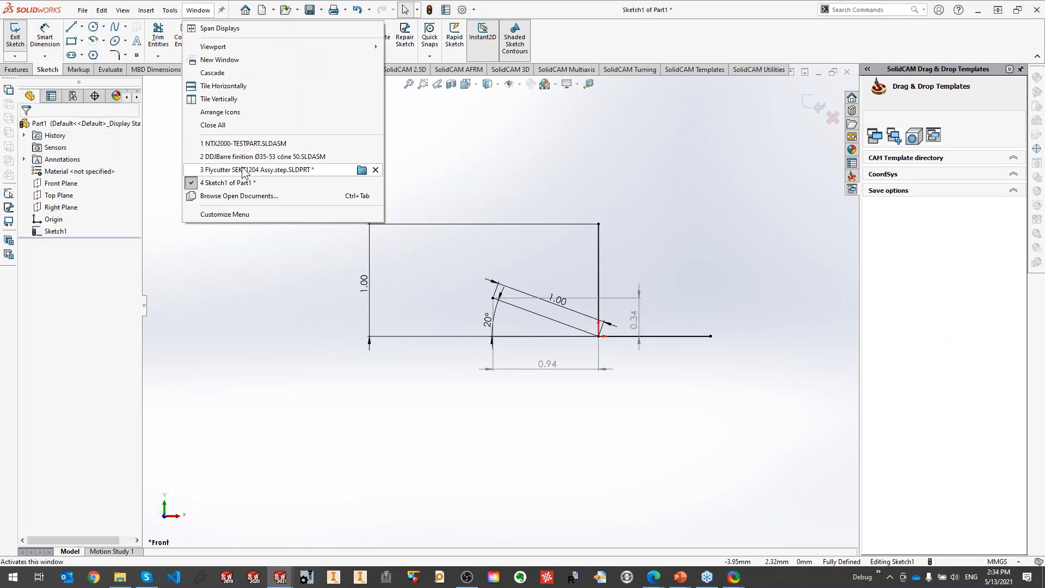
pyautogui.click(243, 143)
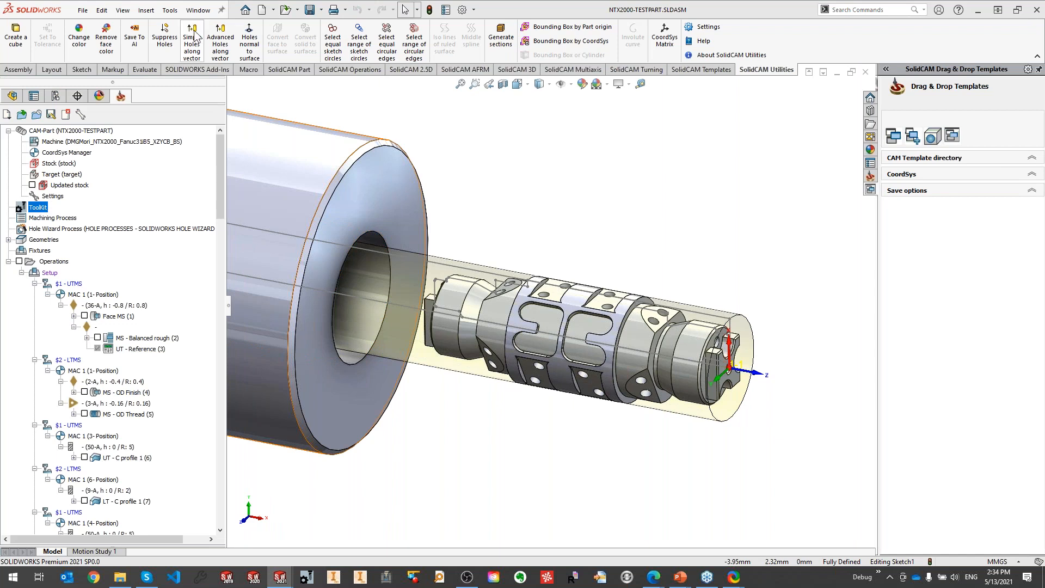
pyautogui.rightClick(37, 207)
pyautogui.moveTo(62, 218)
pyautogui.click(180, 220)
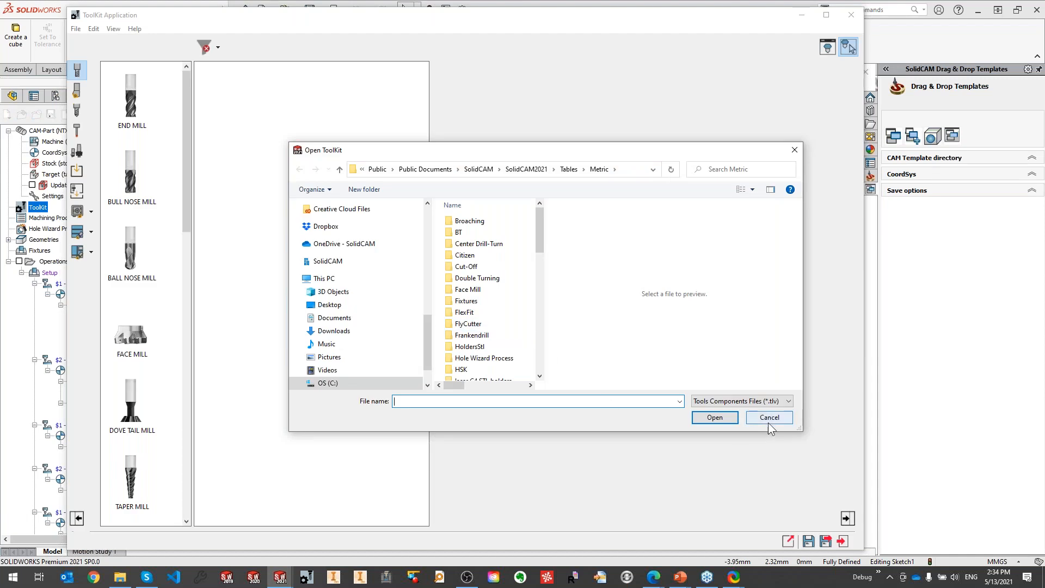
pyautogui.click(769, 421)
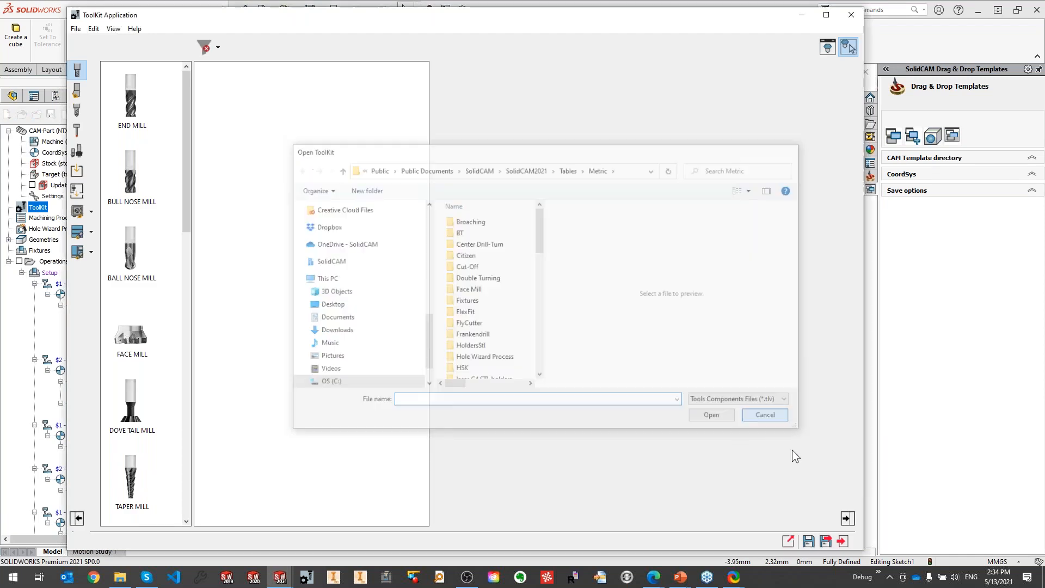
pyautogui.moveTo(286, 580)
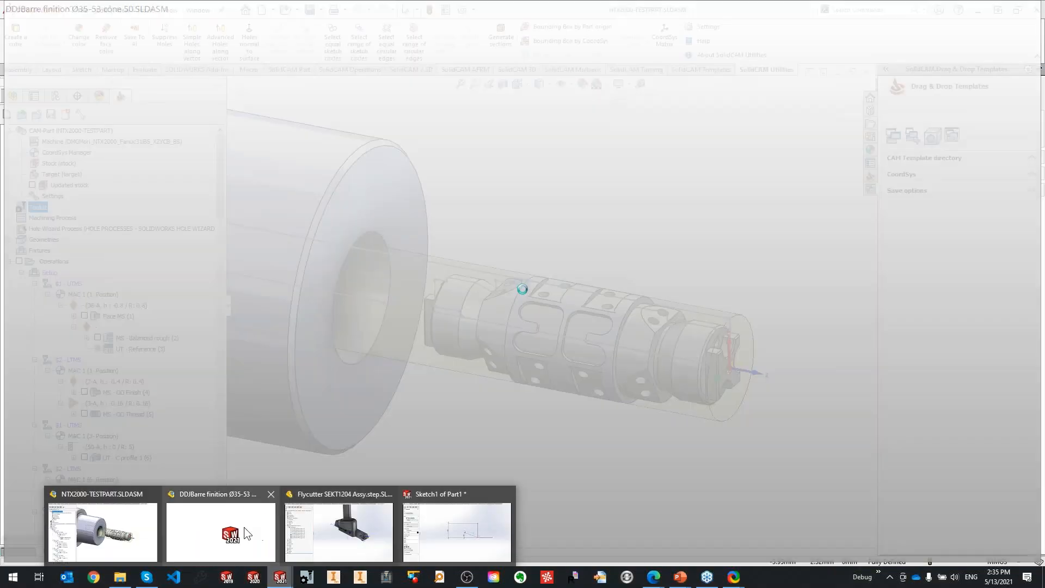
pyautogui.click(103, 530)
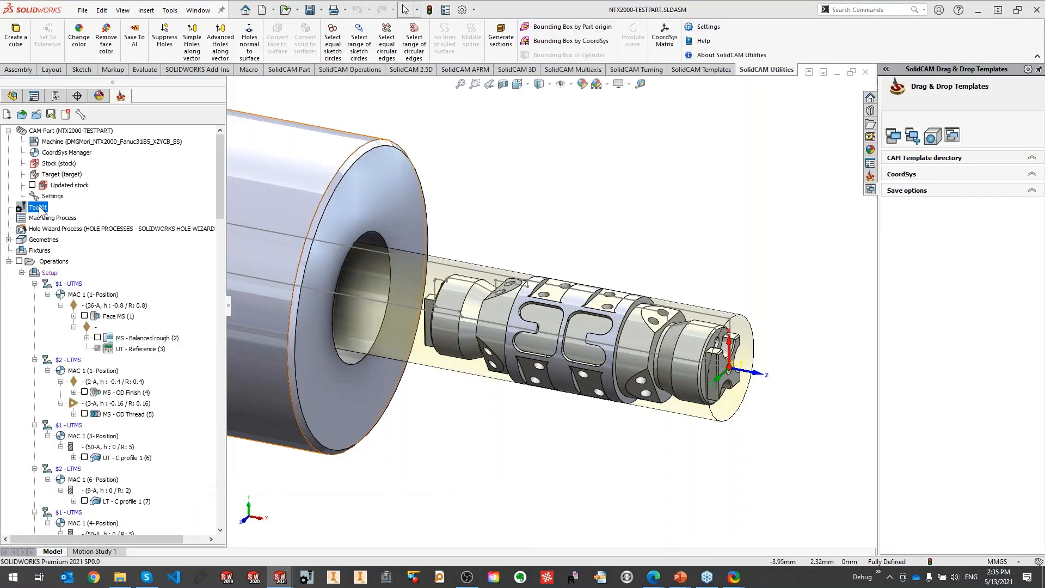
pyautogui.doubleClick(42, 212)
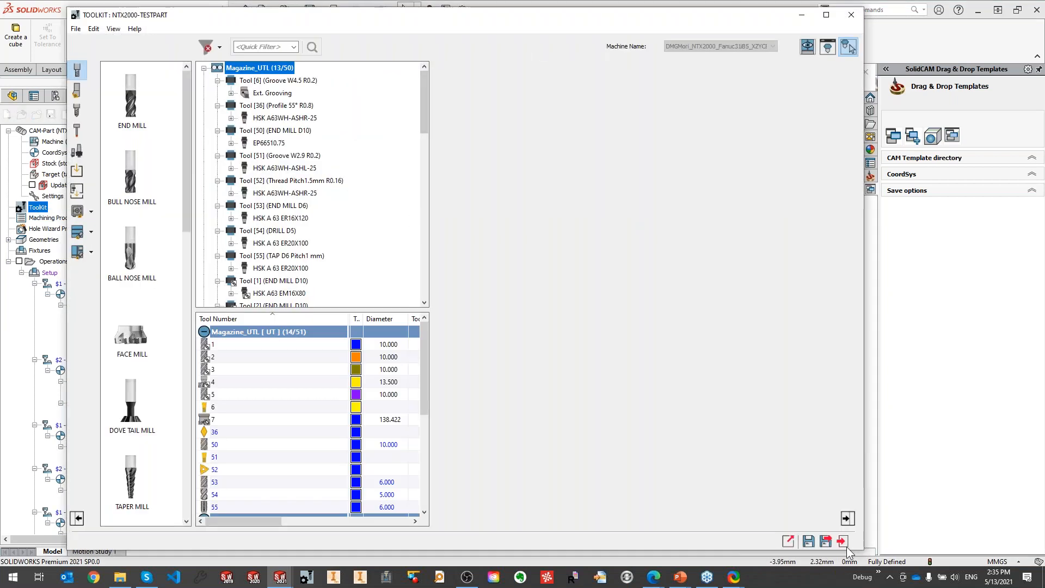
pyautogui.click(842, 541)
# Open the Webinar.tlv tool components library, review the linear joint axis data of the Holder, and exit without changes.
pyautogui.rightClick(38, 207)
pyautogui.moveTo(98, 228)
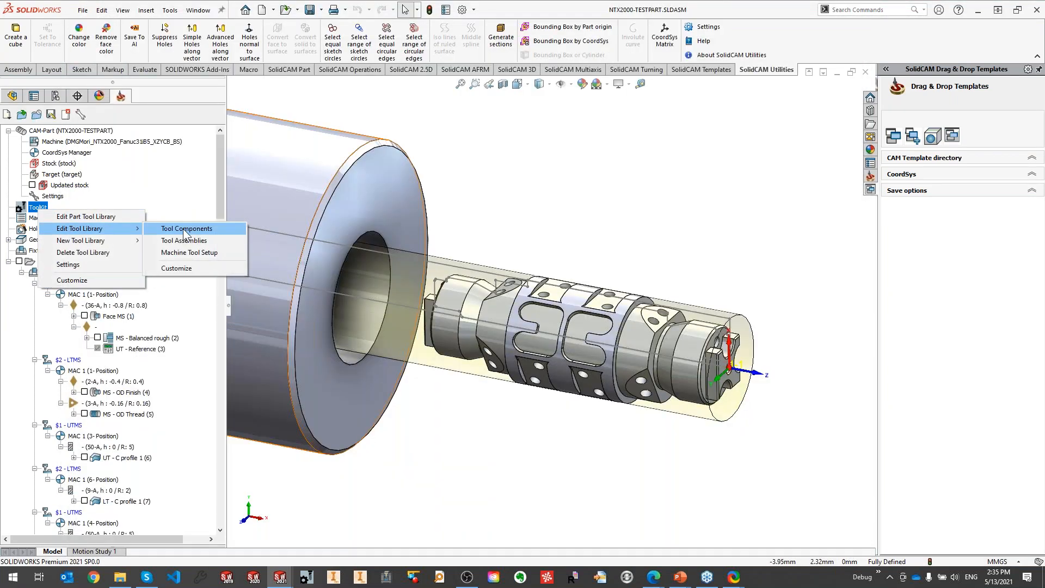
pyautogui.click(185, 229)
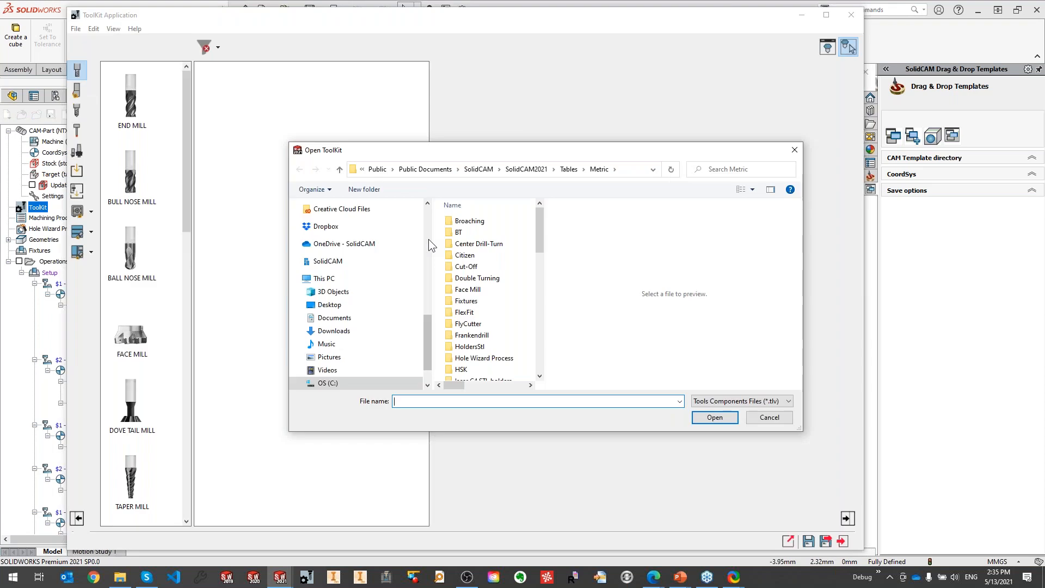
pyautogui.moveTo(540, 238); pyautogui.dragTo(538, 375)
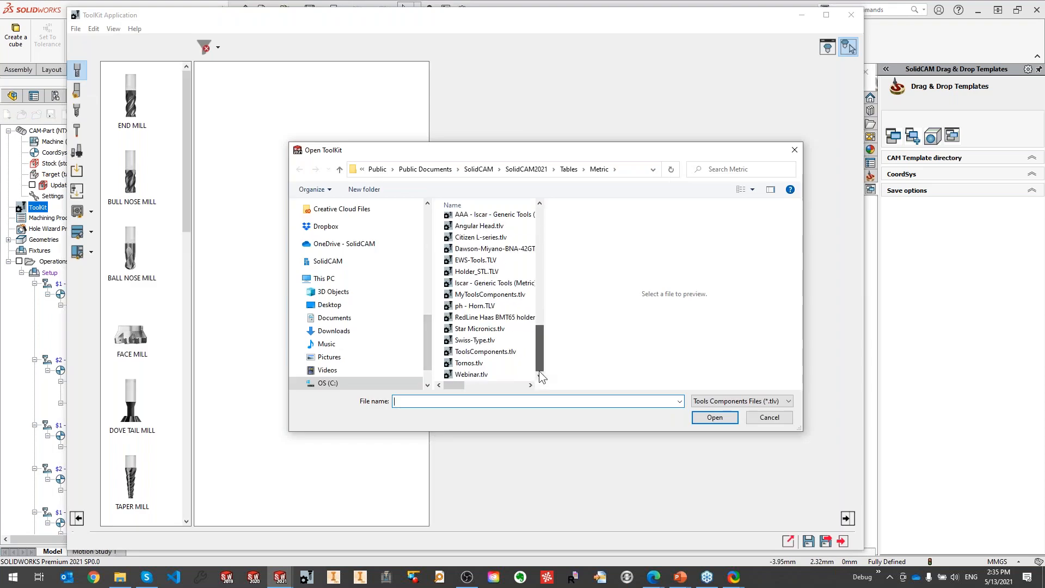
pyautogui.doubleClick(487, 373)
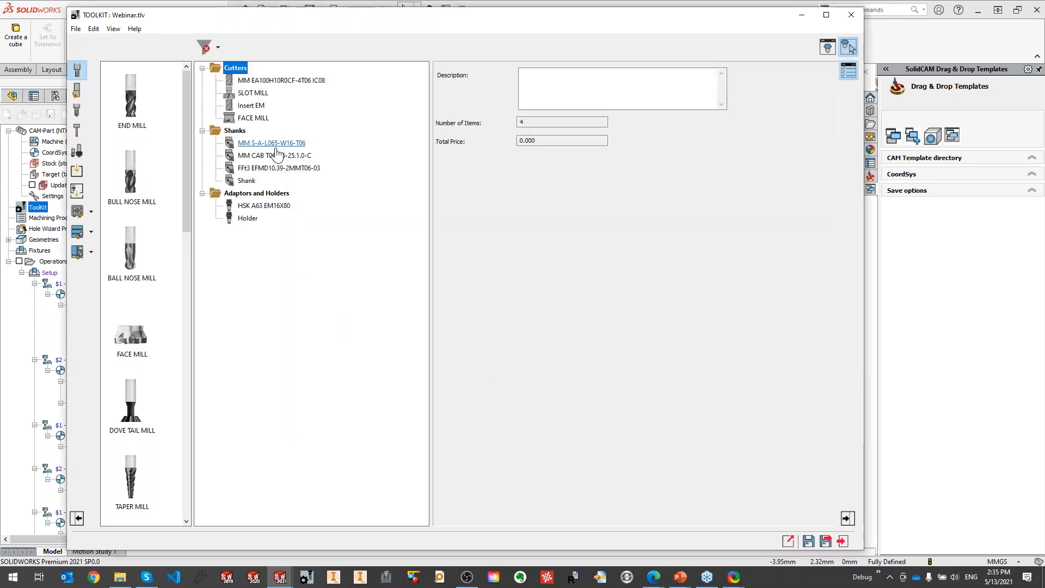
pyautogui.click(246, 219)
pyautogui.click(849, 91)
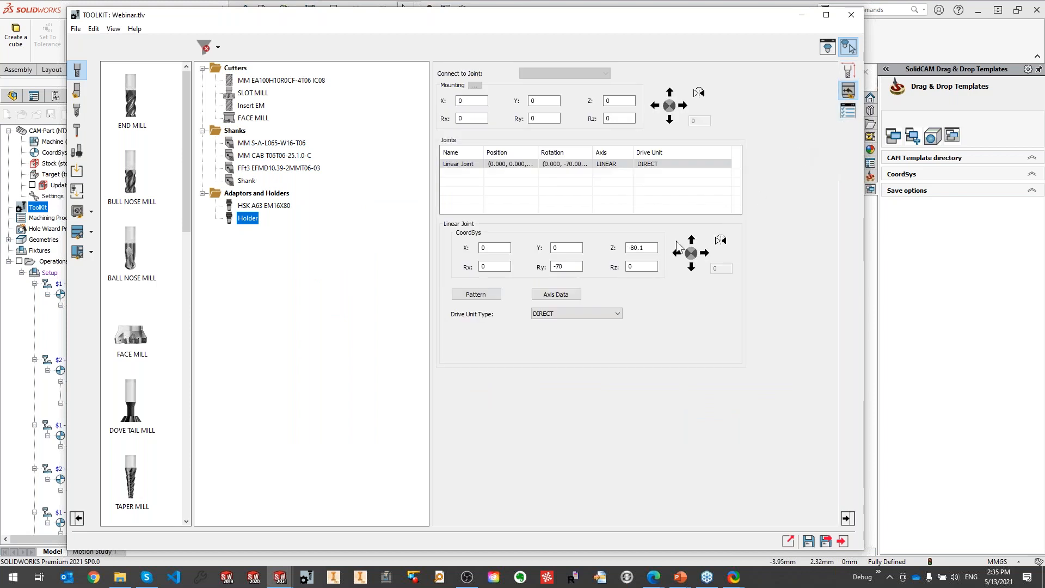
pyautogui.click(556, 297)
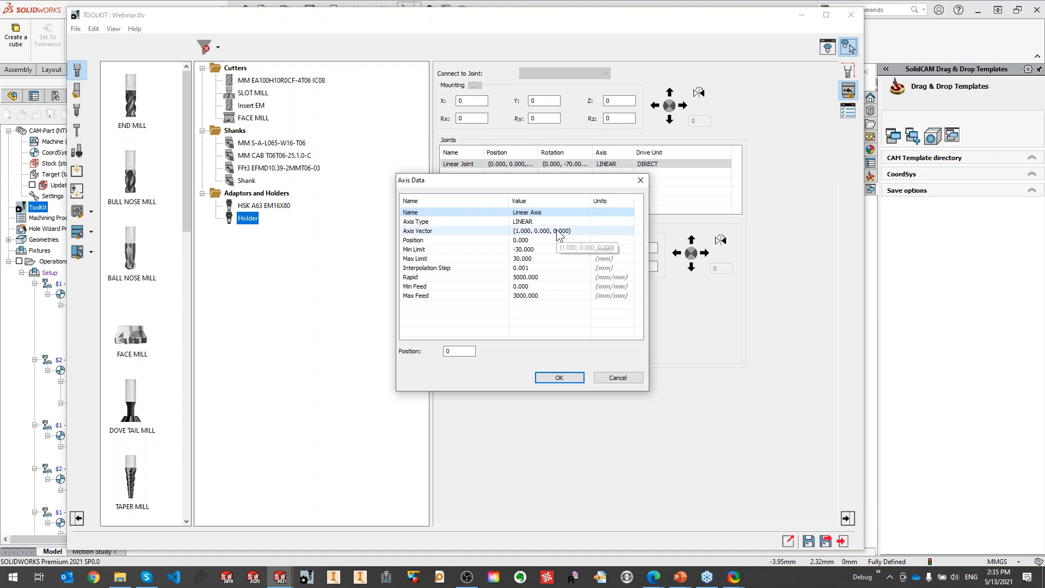
pyautogui.click(616, 378)
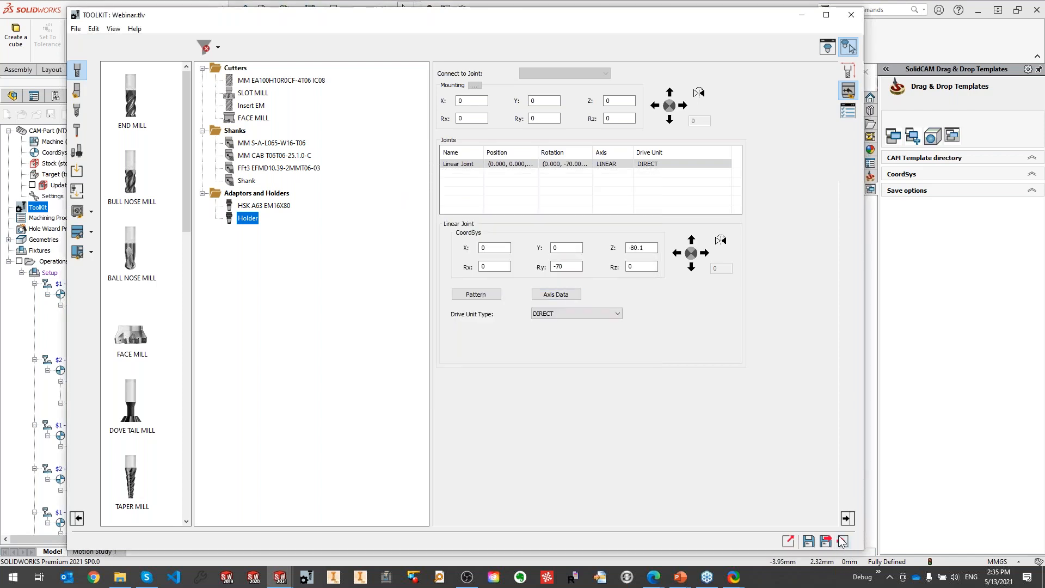
pyautogui.click(841, 541)
# Return to Sketch1 of Part1 and check the horizontal and vertical components of the slanted unit line.
pyautogui.click(197, 13)
pyautogui.click(230, 183)
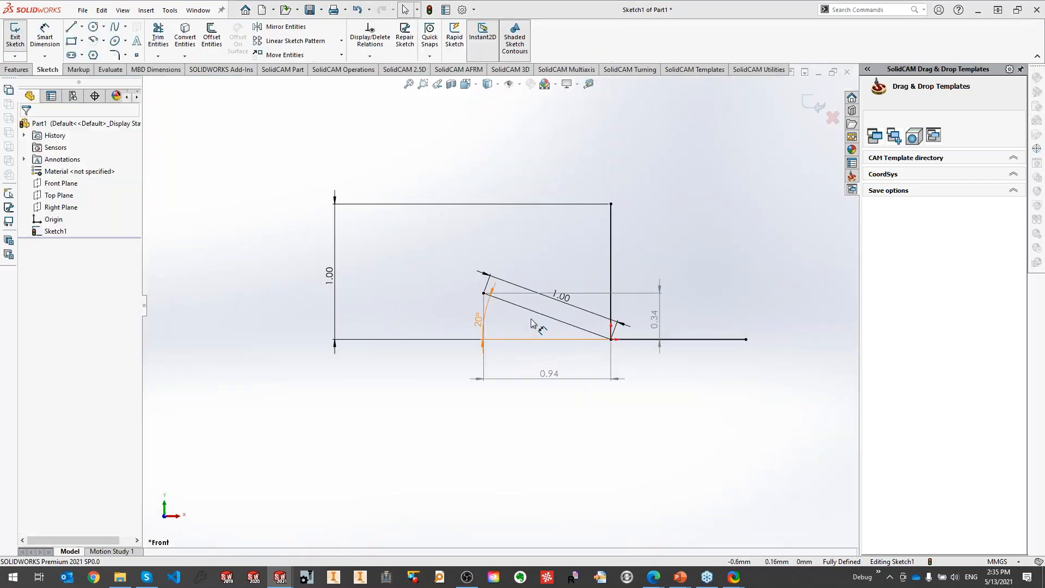
pyautogui.scroll(1, 499, 299)
# Switch back to NTX2000-TESTPART and open the Webinar.tlv tool components library for editing.
pyautogui.click(199, 11)
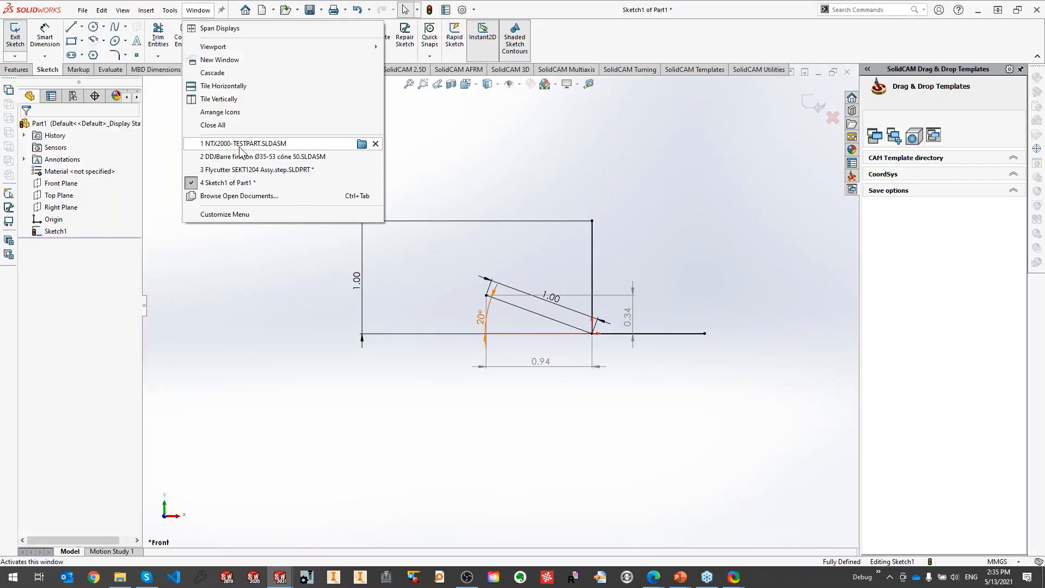
pyautogui.click(245, 143)
pyautogui.rightClick(34, 207)
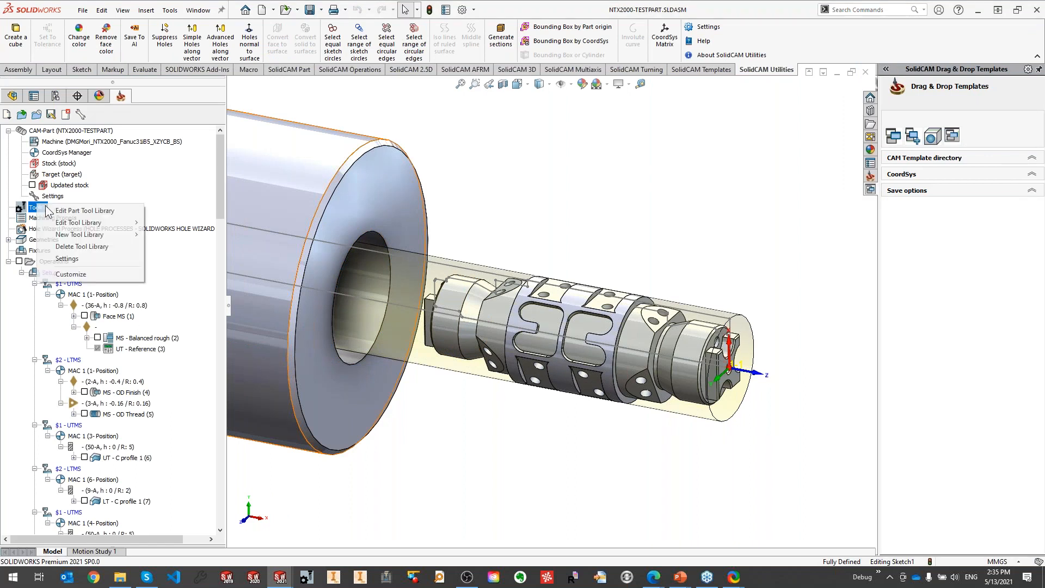
pyautogui.moveTo(81, 223)
pyautogui.click(185, 235)
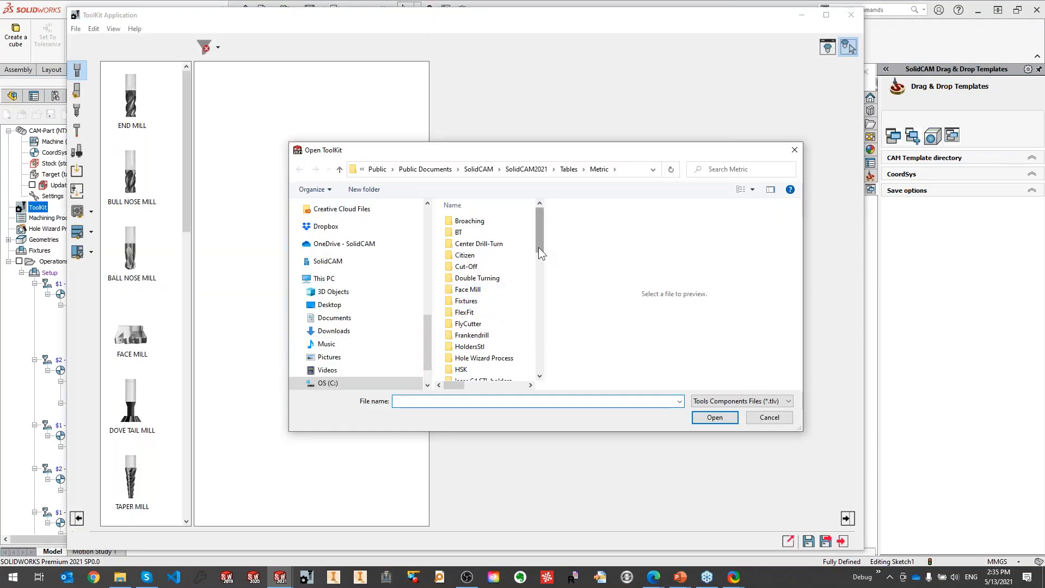
pyautogui.moveTo(538, 247); pyautogui.dragTo(540, 376)
pyautogui.doubleClick(493, 377)
# Set the axis vector of the Holder's linear joint to (-0.94, 0, 0.34), then save and exit the library.
pyautogui.click(248, 218)
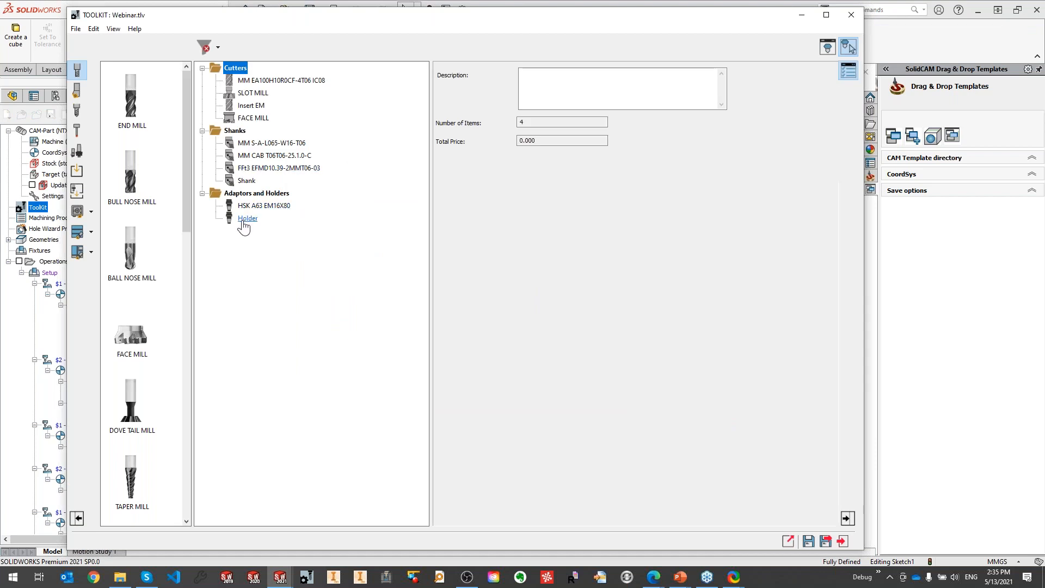
pyautogui.click(556, 294)
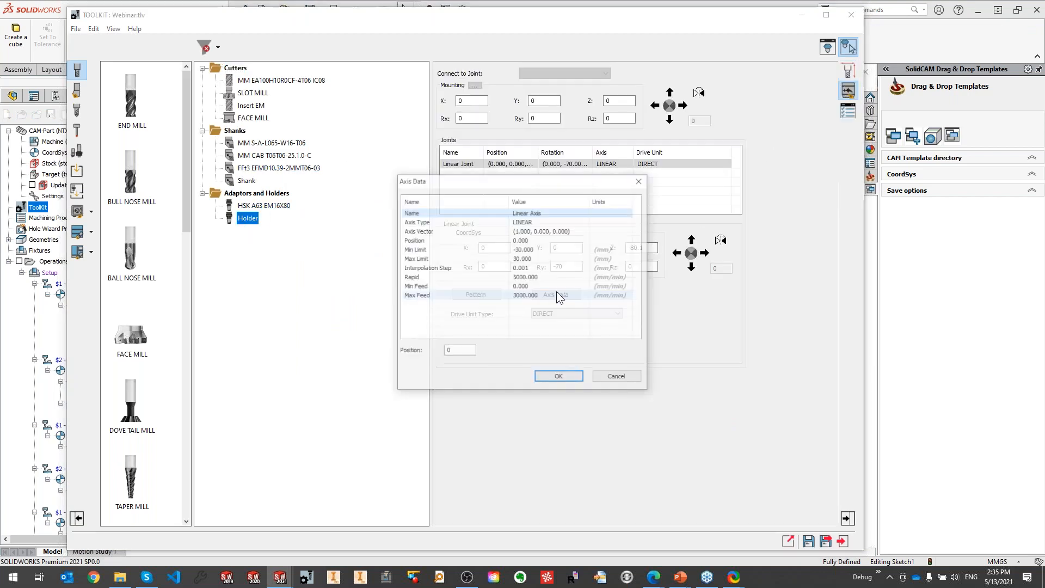
pyautogui.click(545, 231)
pyautogui.click(585, 232)
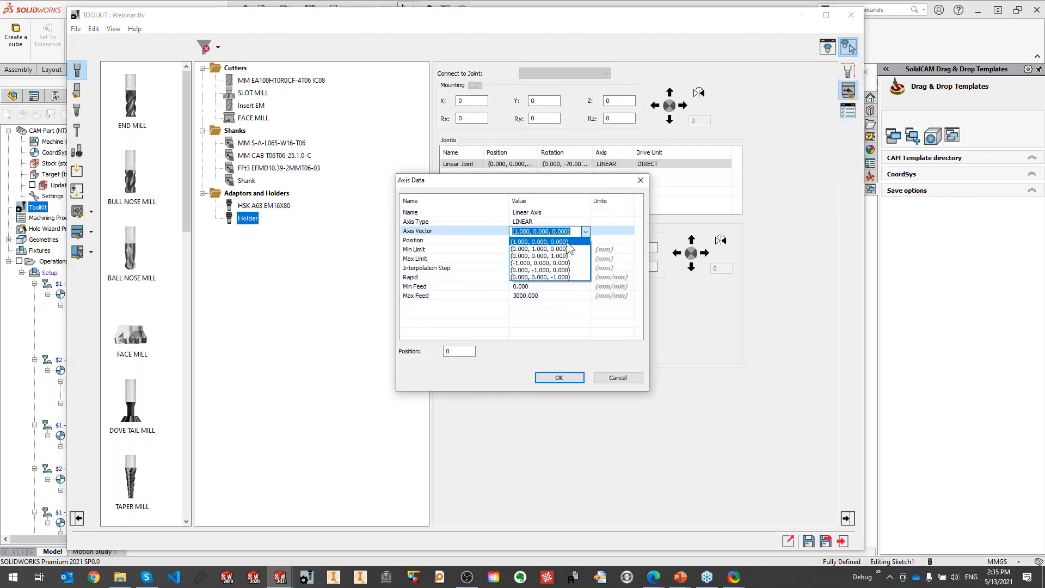
pyautogui.click(571, 233)
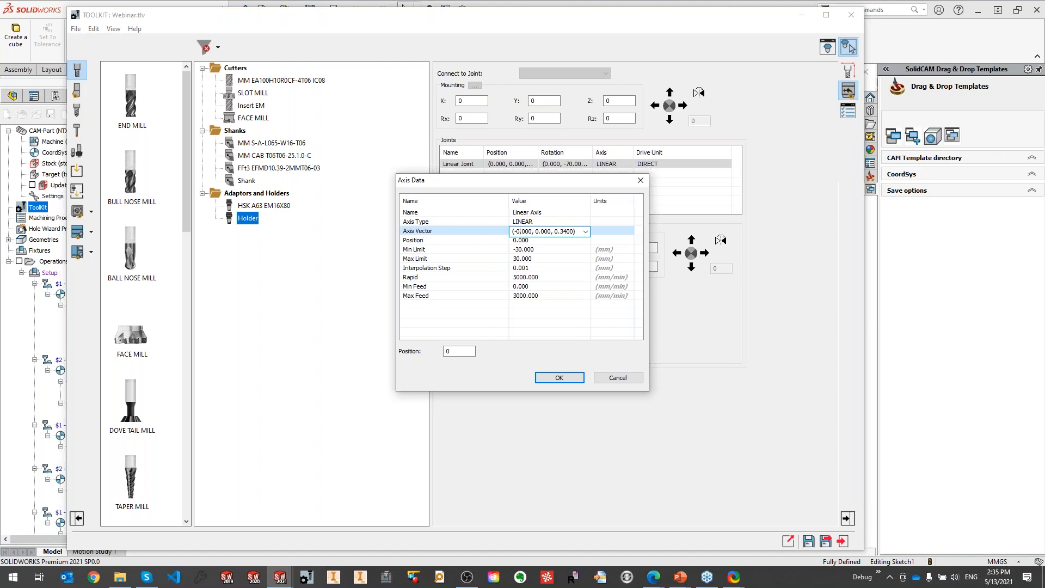
pyautogui.write('4')
pyautogui.press('Return')
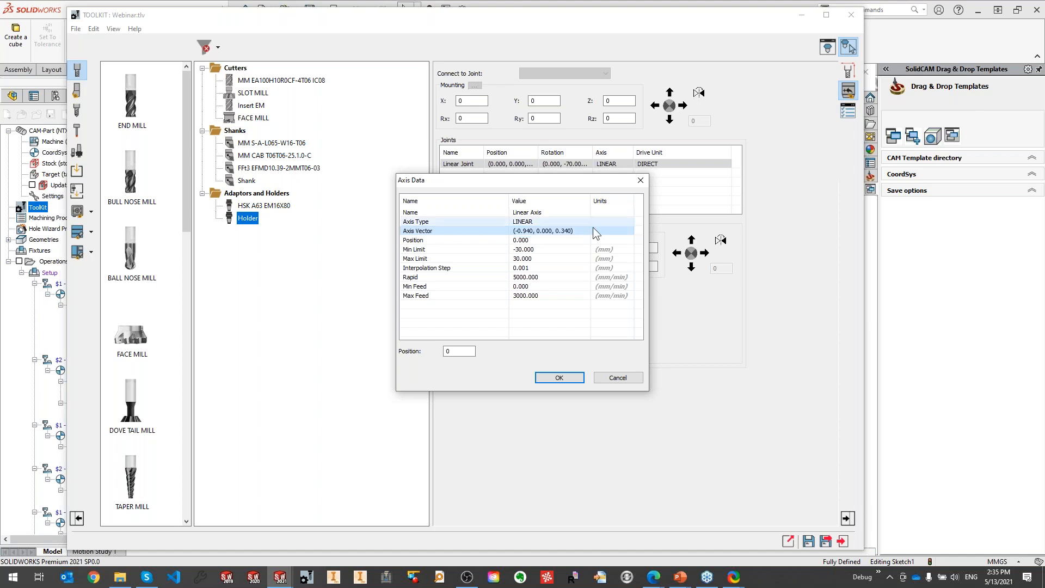
pyautogui.click(561, 378)
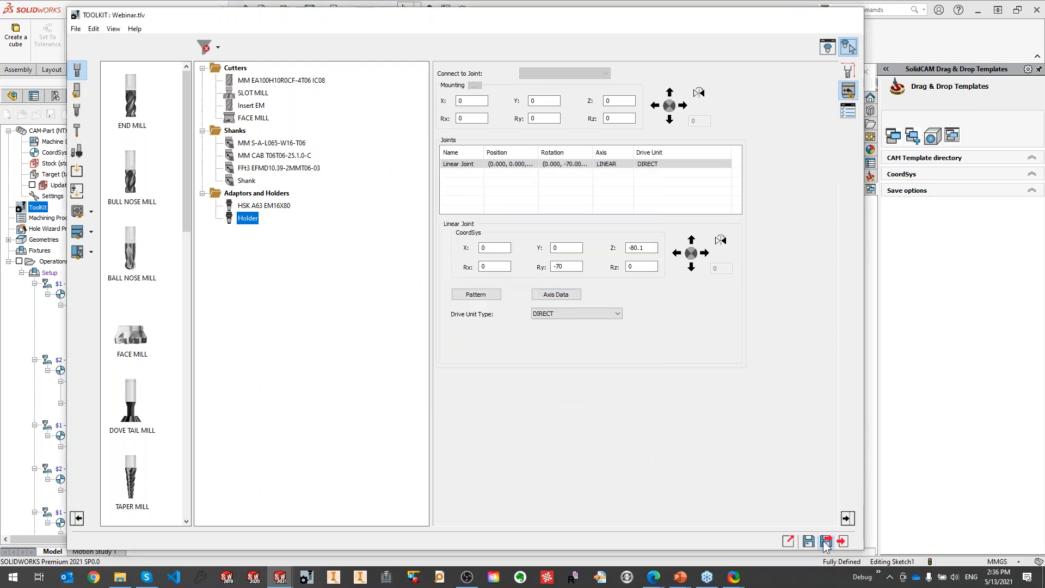
pyautogui.click(826, 542)
# In the part tool library, update the Holder component of Tool [7] (face mill) from its linked library.
pyautogui.doubleClick(39, 208)
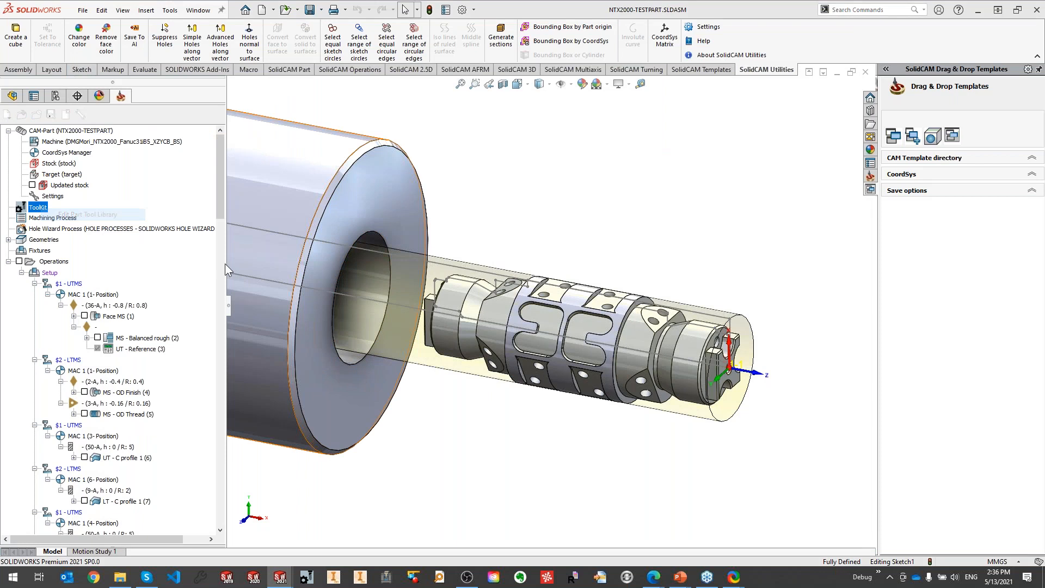
pyautogui.moveTo(424, 117); pyautogui.dragTo(420, 158)
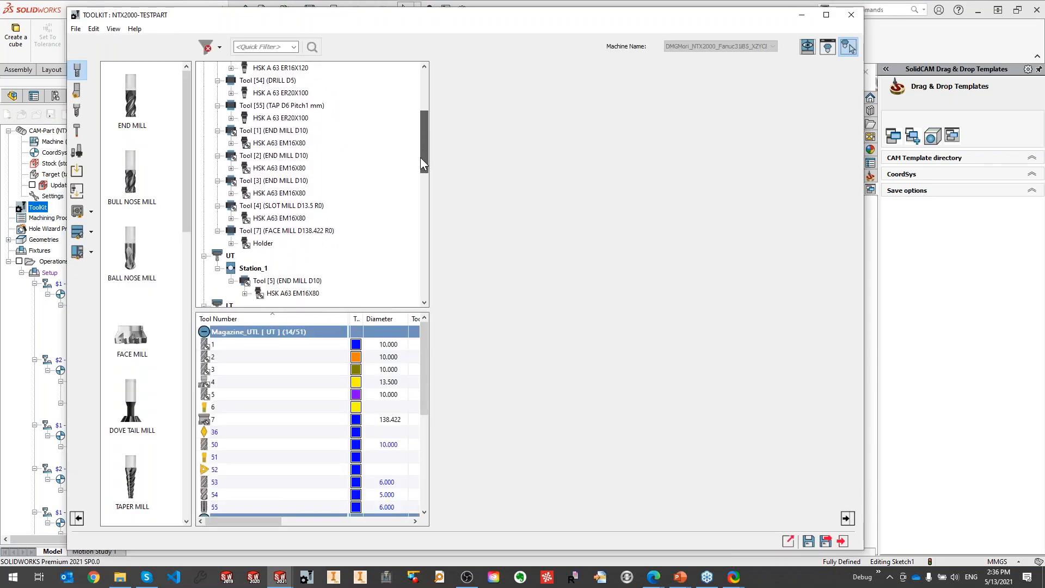
pyautogui.click(232, 243)
pyautogui.rightClick(263, 244)
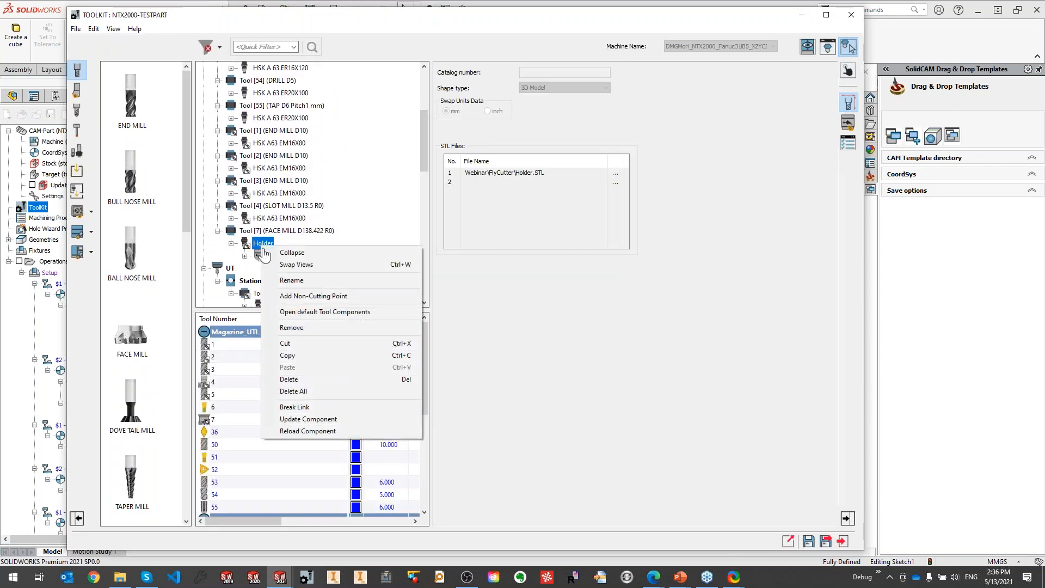
pyautogui.click(294, 420)
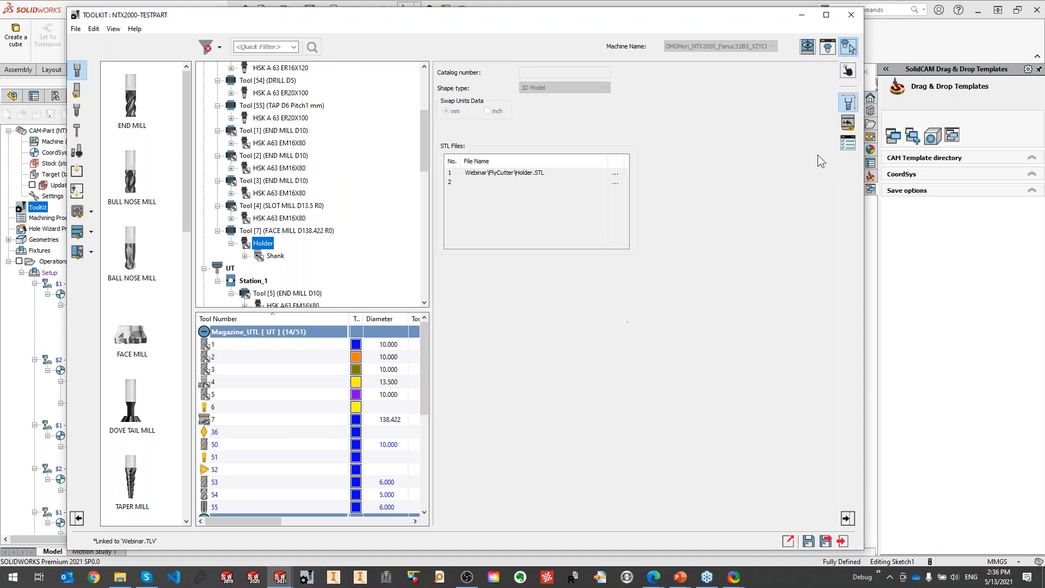
# Try to refresh the Holder's joint data in Tool [7] by breaking and restoring its Webinar.tlv link and updating the component.
pyautogui.click(848, 123)
pyautogui.rightClick(248, 245)
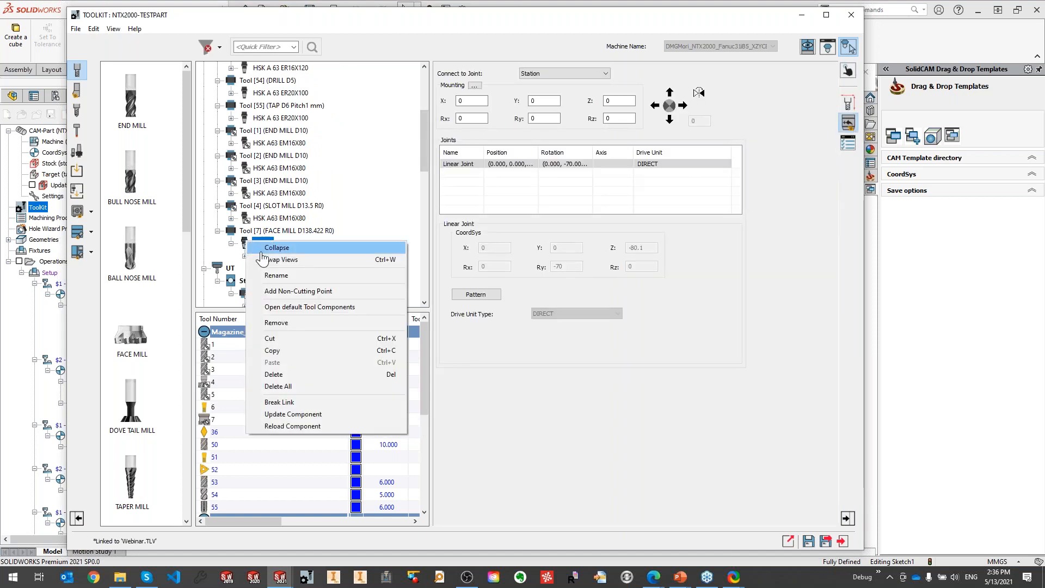
pyautogui.click(304, 407)
pyautogui.rightClick(256, 244)
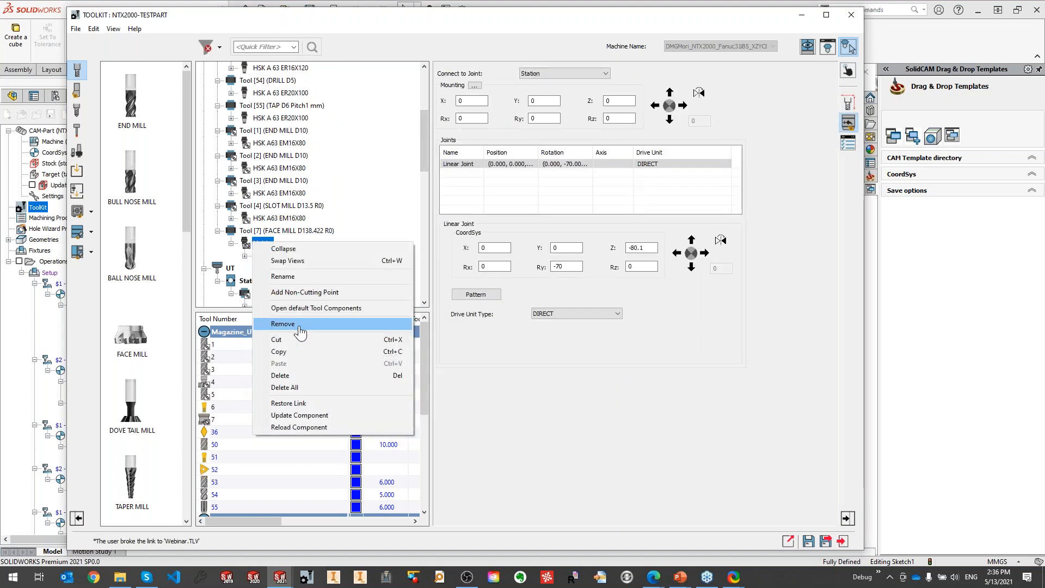
pyautogui.click(283, 404)
pyautogui.rightClick(264, 246)
pyautogui.click(302, 415)
pyautogui.rightClick(264, 244)
pyautogui.click(303, 417)
pyautogui.moveTo(633, 153)
pyautogui.mouseDown()
pyautogui.moveTo(687, 153)
pyautogui.moveTo(619, 152)
pyautogui.mouseUp()
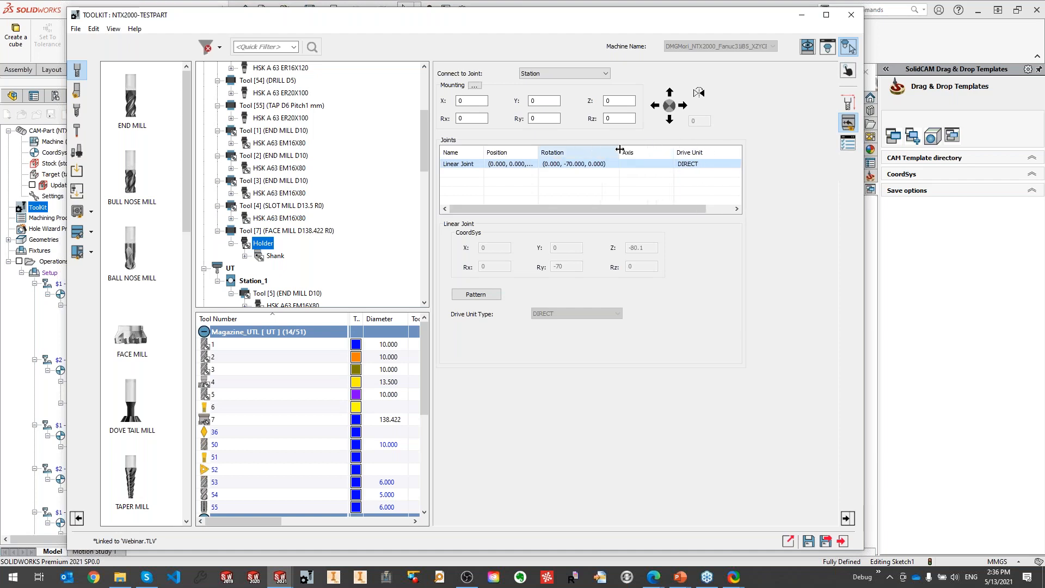
# Break the Holder's link to Webinar.tlv again, then update the component from the library so it is linked again.
pyautogui.rightClick(265, 244)
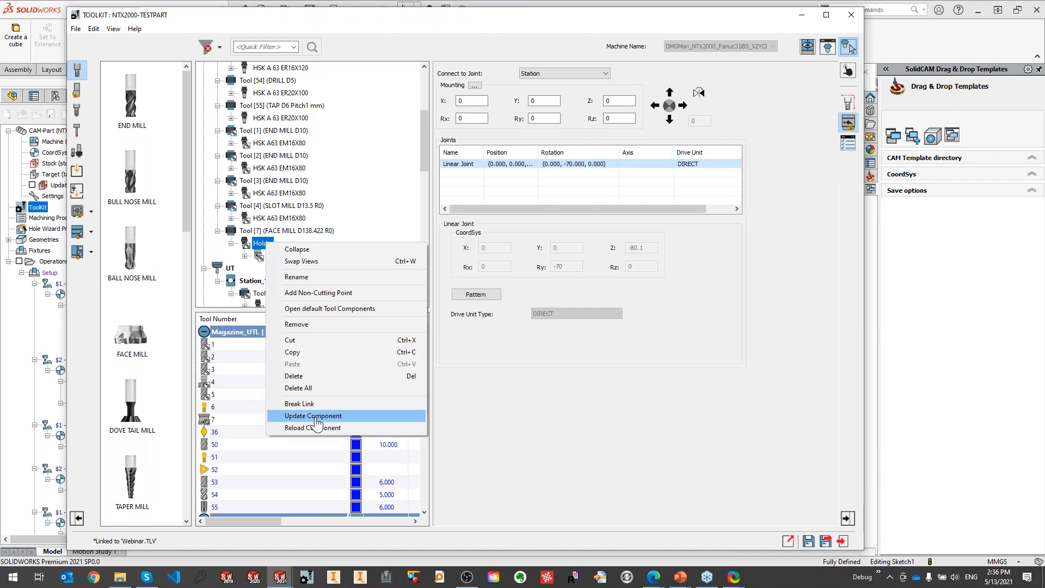
pyautogui.click(319, 404)
pyautogui.rightClick(265, 246)
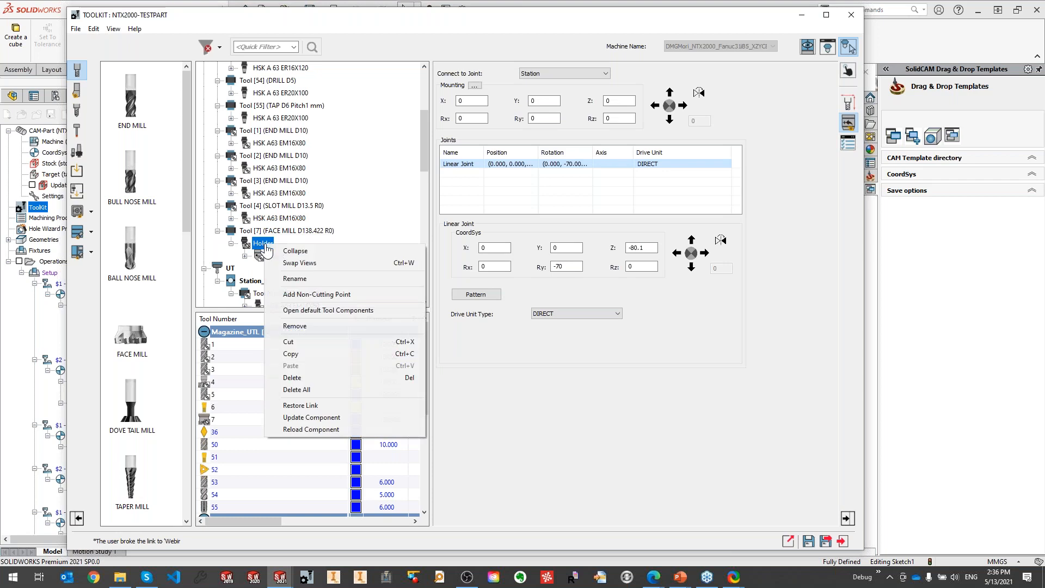
pyautogui.click(305, 418)
pyautogui.rightClick(265, 246)
pyautogui.click(305, 421)
pyautogui.rightClick(265, 247)
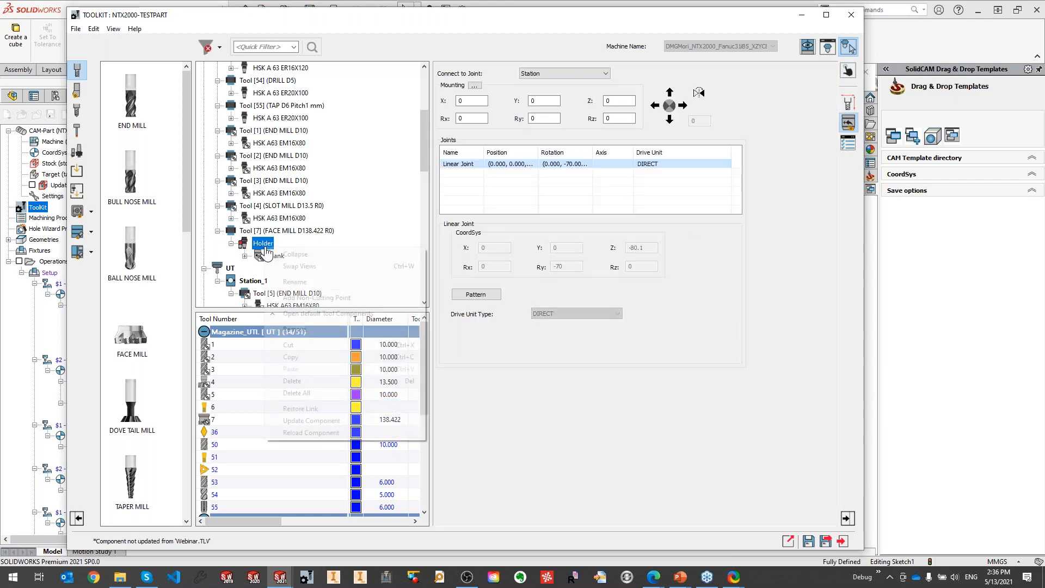
pyautogui.click(308, 420)
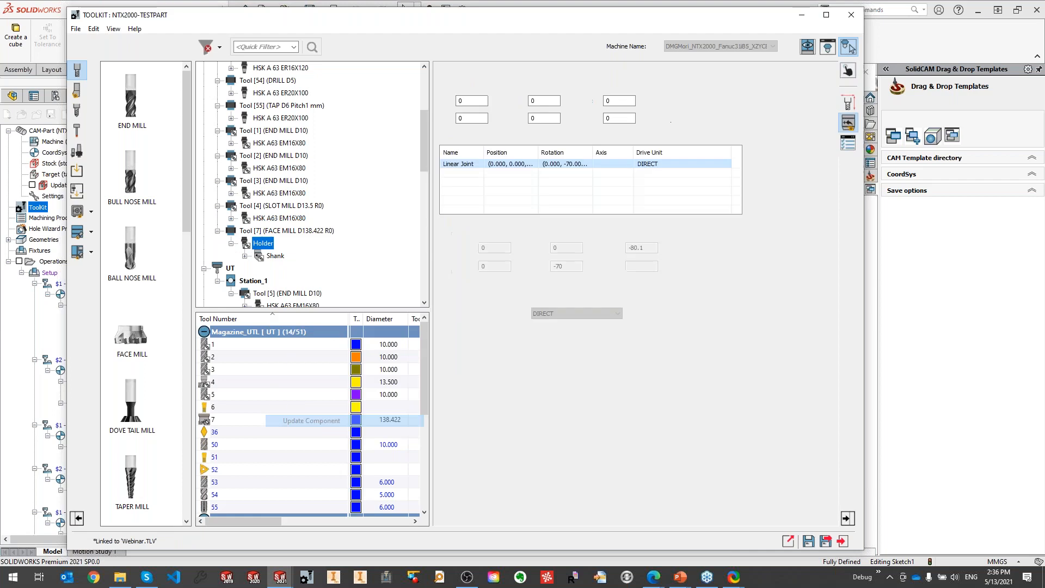
pyautogui.rightClick(266, 250)
pyautogui.click(305, 427)
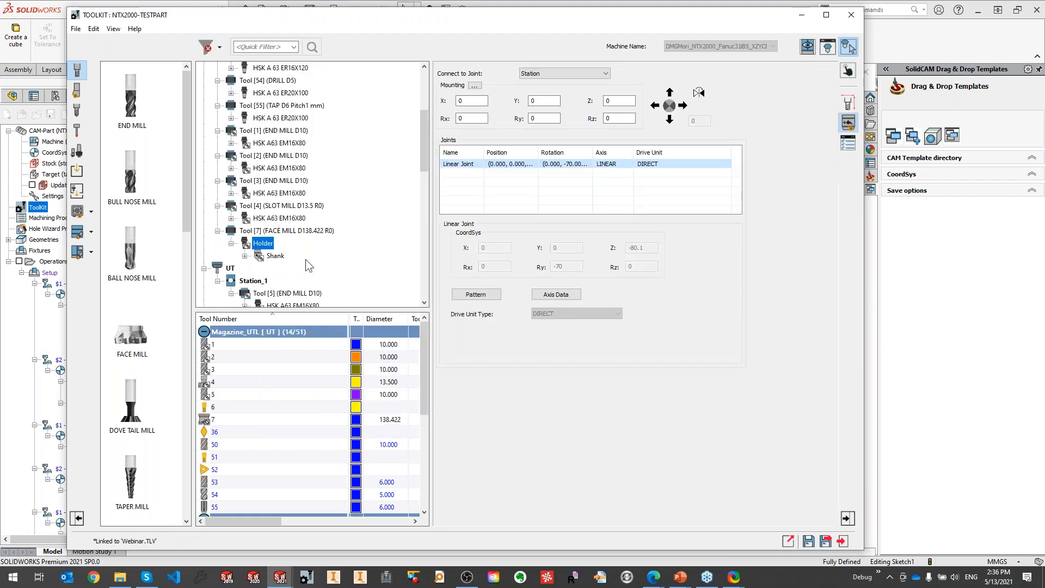
# Inspect the Holder's linear joint orientation on the flycutter model in the tool viewer, then close the viewer.
pyautogui.moveTo(634, 152)
pyautogui.mouseDown()
pyautogui.moveTo(655, 153)
pyautogui.moveTo(599, 153)
pyautogui.moveTo(614, 153)
pyautogui.mouseUp()
pyautogui.click(824, 49)
pyautogui.moveTo(763, 233); pyautogui.dragTo(683, 302, button='middle')
pyautogui.moveTo(784, 77); pyautogui.dragTo(881, 77)
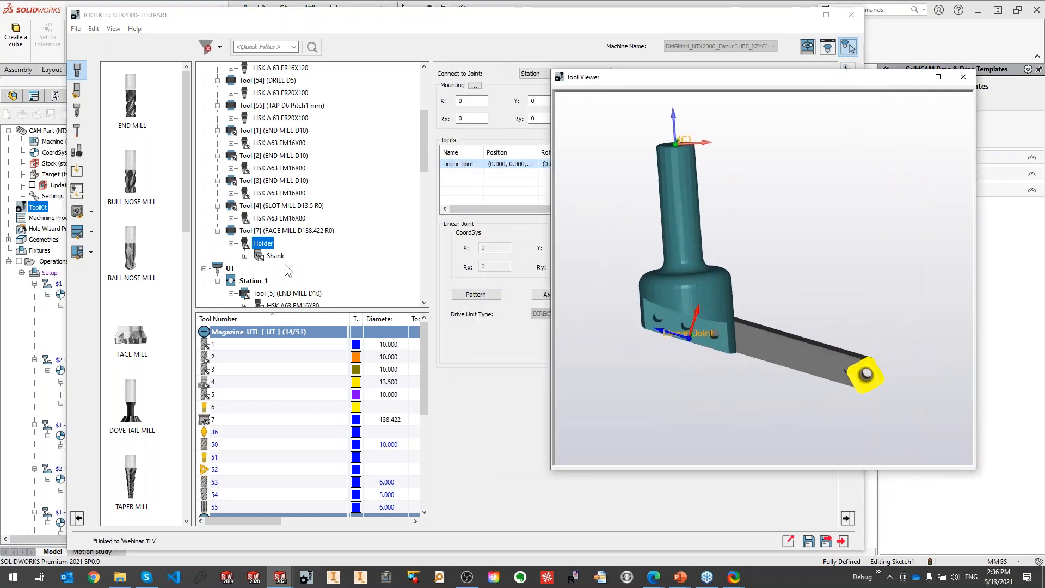
pyautogui.click(962, 76)
# Expand Tool [7] down to its cutting point and set the Linear component axis to -2 with the tool viewer open.
pyautogui.click(245, 256)
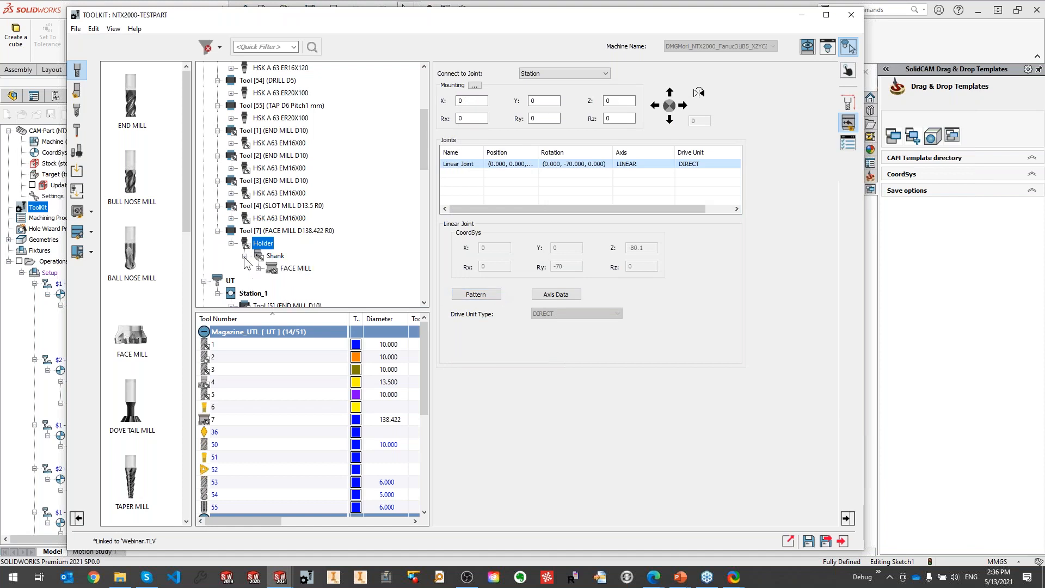
pyautogui.click(258, 268)
pyautogui.click(303, 281)
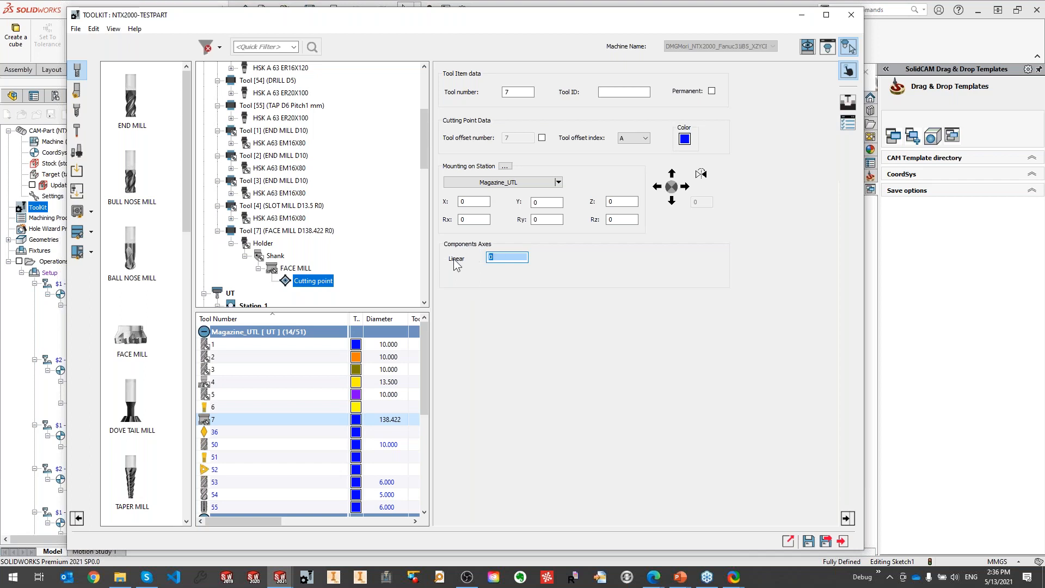
pyautogui.click(508, 260)
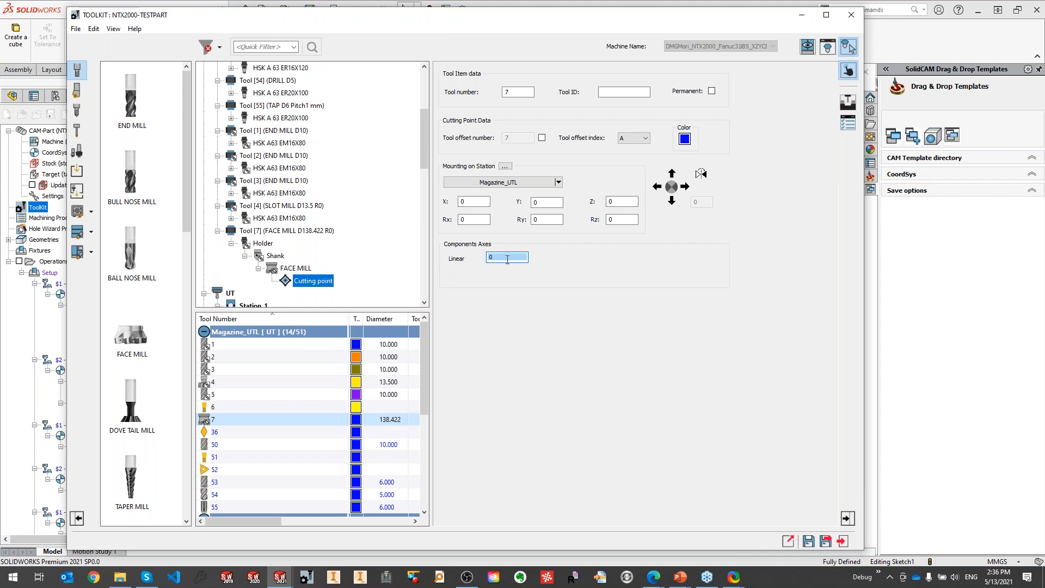
pyautogui.click(829, 48)
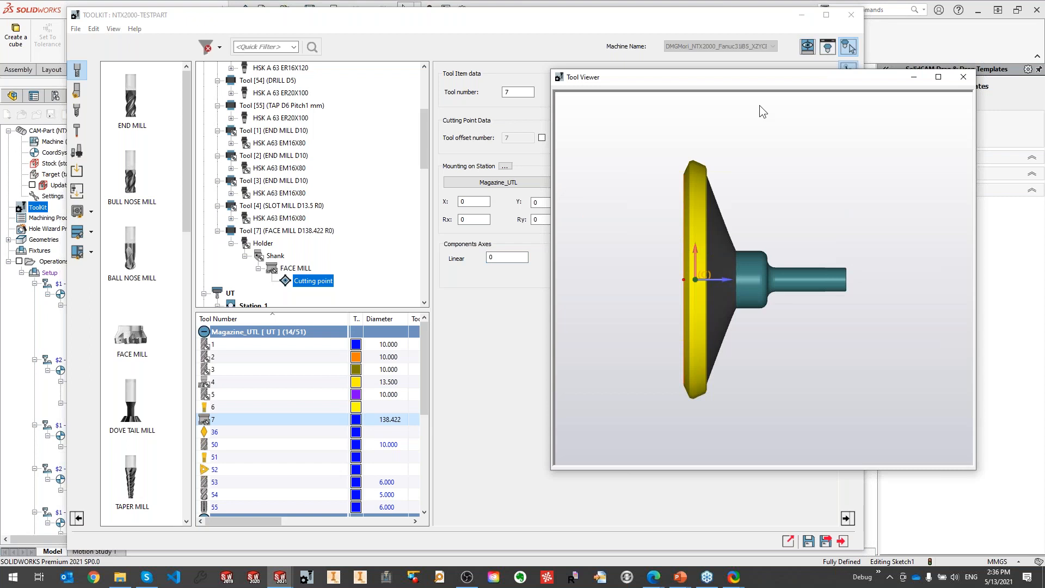
pyautogui.moveTo(746, 226); pyautogui.dragTo(819, 270)
pyautogui.doubleClick(506, 257)
pyautogui.write('-2')
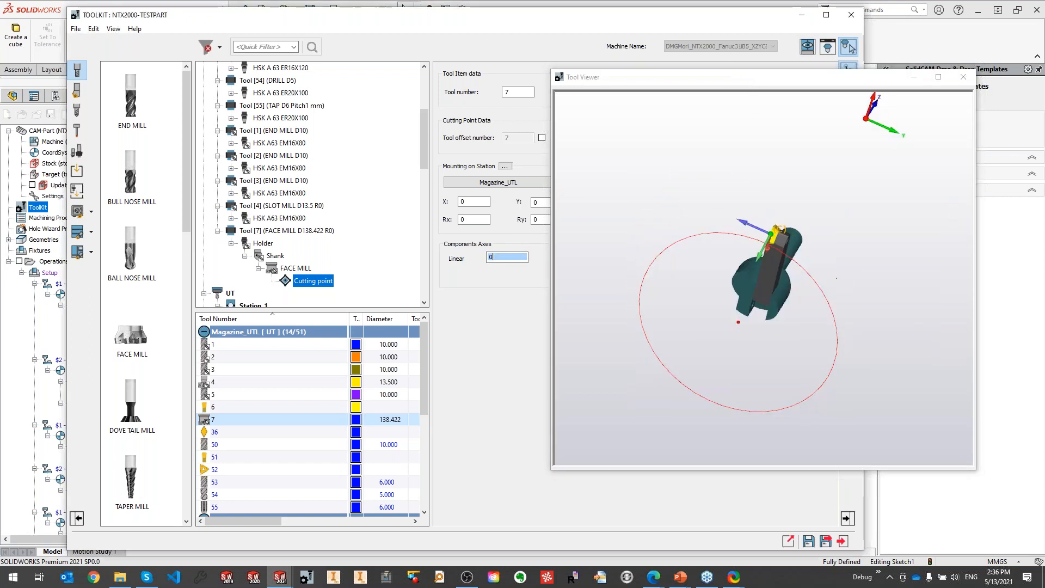
pyautogui.moveTo(726, 282); pyautogui.dragTo(825, 320)
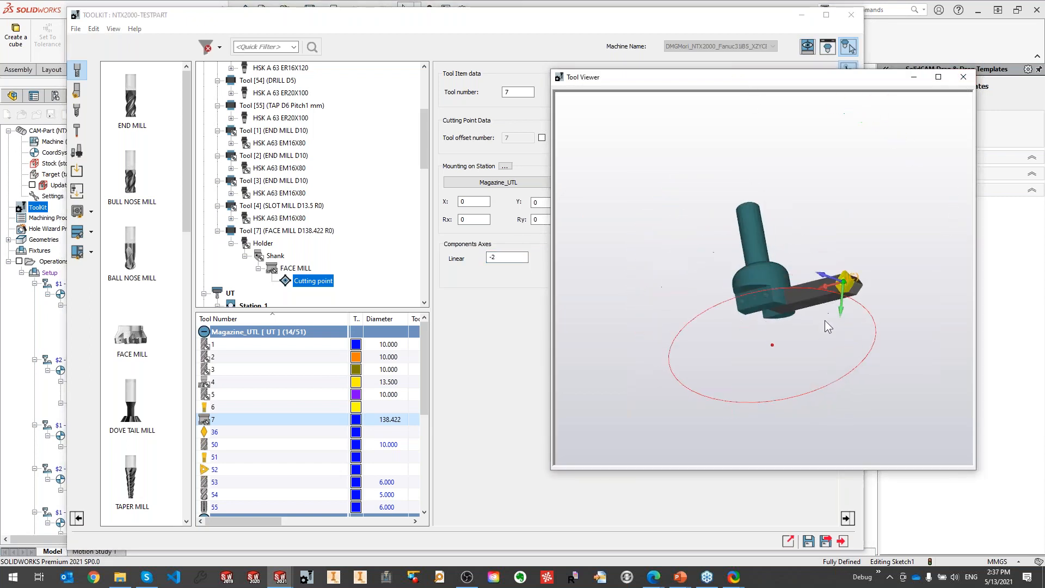
# Raise the Linear component axis of Tool [7] to 28 to slide the shank inside the holder.
pyautogui.scroll(3, 793, 285)
pyautogui.moveTo(790, 279); pyautogui.dragTo(817, 283, button='middle')
pyautogui.click(505, 258)
pyautogui.scroll(-1, 506, 259)
pyautogui.scroll(2, 511, 259)
pyautogui.scroll(3, 512, 260)
pyautogui.scroll(2, 513, 260)
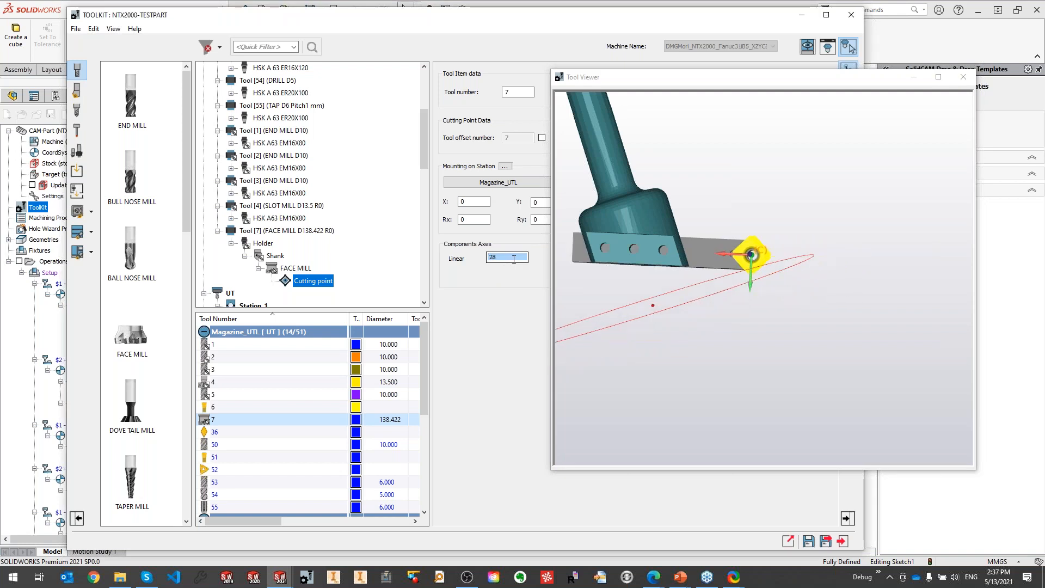
# Try larger Linear component axis positions for Tool [7], then set the value to 26 and check the insert up close.
pyautogui.moveTo(871, 256); pyautogui.dragTo(767, 294, button='middle')
pyautogui.click(517, 258)
pyautogui.scroll(-1, 517, 258)
pyautogui.scroll(3, 516, 258)
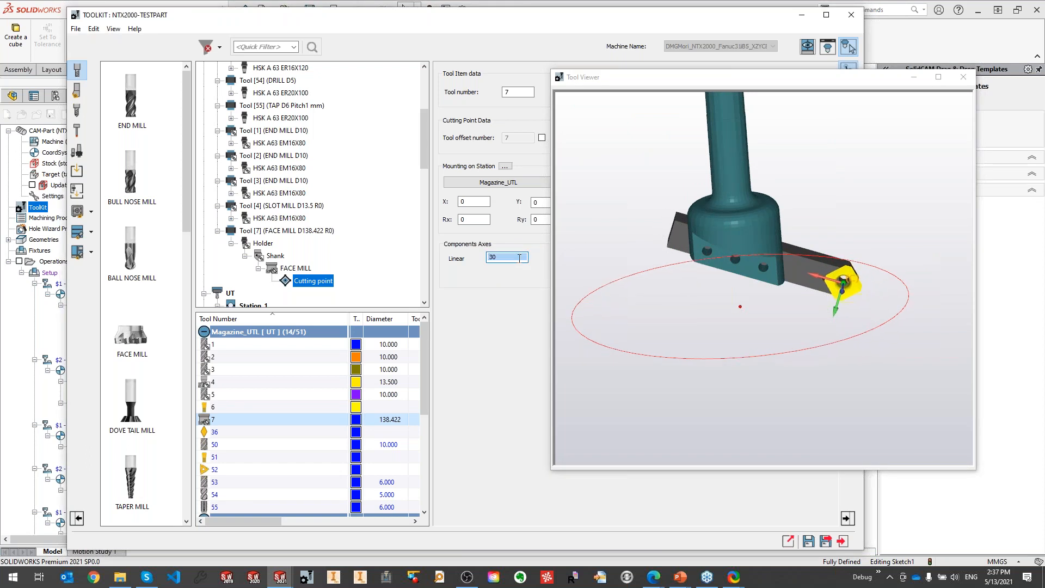
pyautogui.scroll(5, 520, 258)
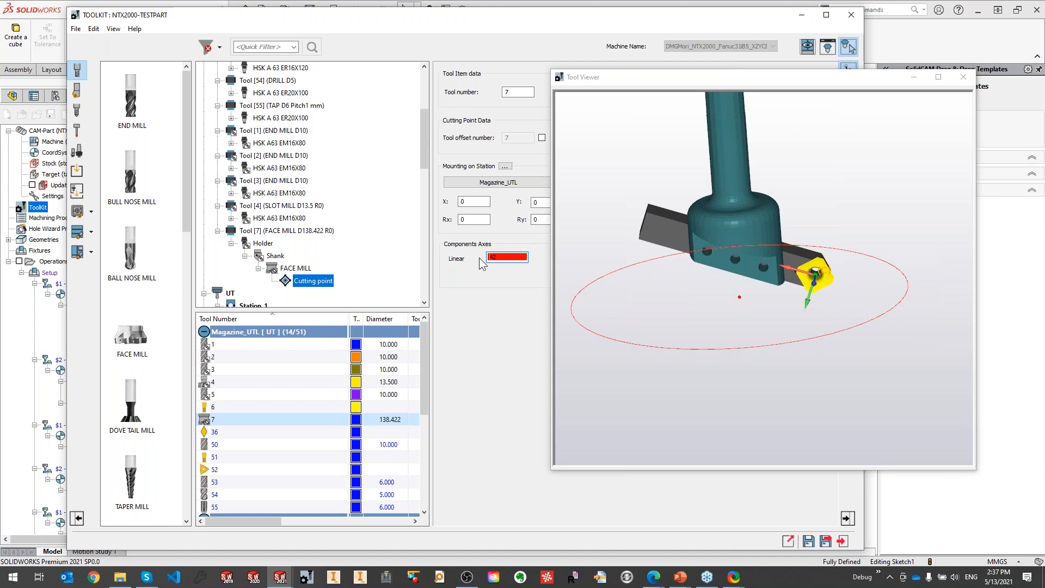
pyautogui.scroll(-10, 503, 256)
pyautogui.scroll(4, 510, 255)
pyautogui.scroll(-3, 509, 255)
pyautogui.moveTo(638, 275); pyautogui.dragTo(798, 270, button='middle')
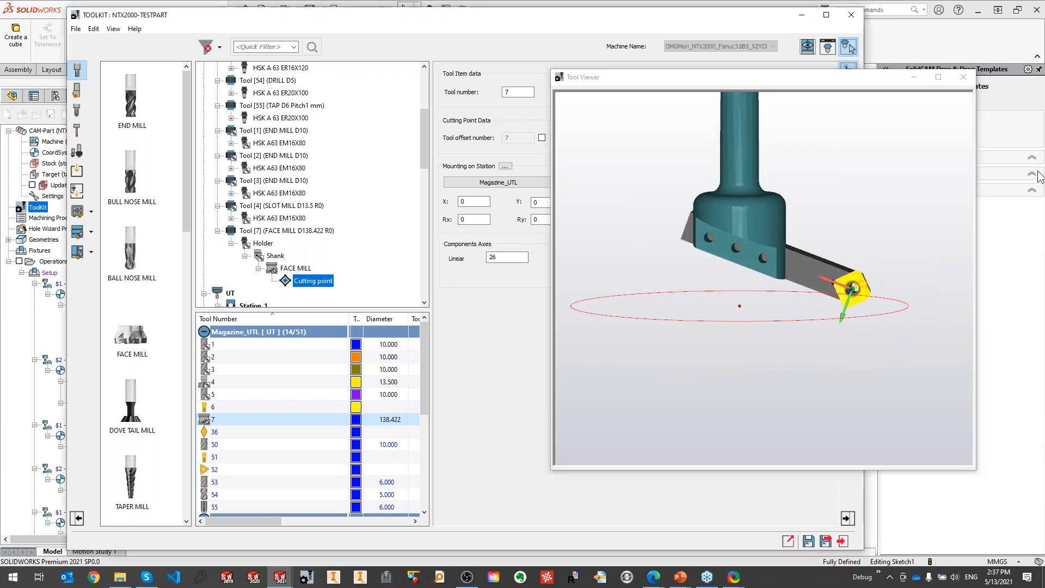
pyautogui.moveTo(779, 387); pyautogui.dragTo(832, 345, button='middle')
pyautogui.scroll(2, 848, 300)
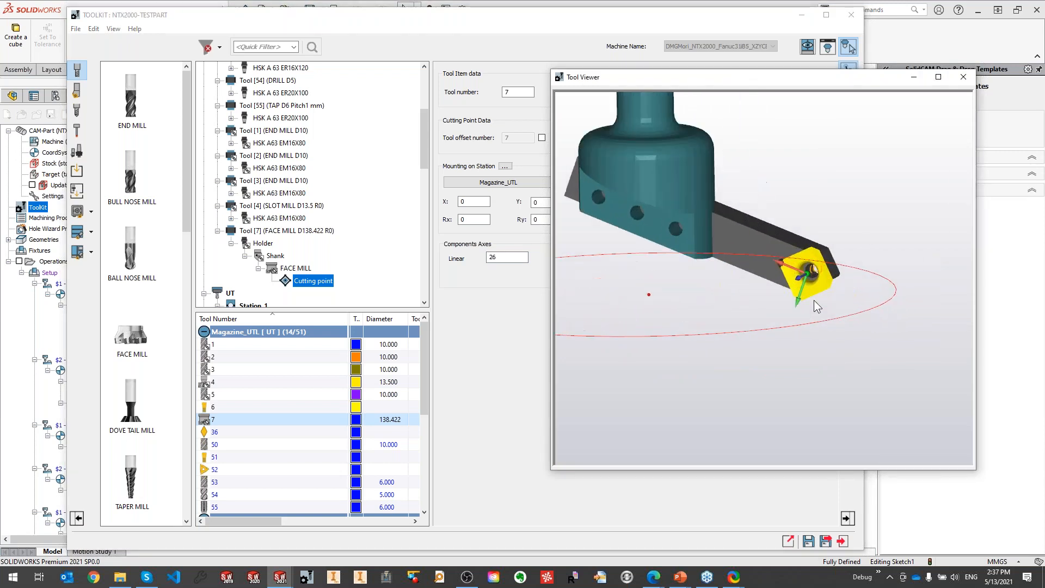
pyautogui.scroll(1, 814, 301)
pyautogui.scroll(1, 814, 324)
# Set the FACE MILL component's diameter to 90.5 mm so the cutting circle matches the insert's lowest corner.
pyautogui.moveTo(753, 84); pyautogui.dragTo(830, 156)
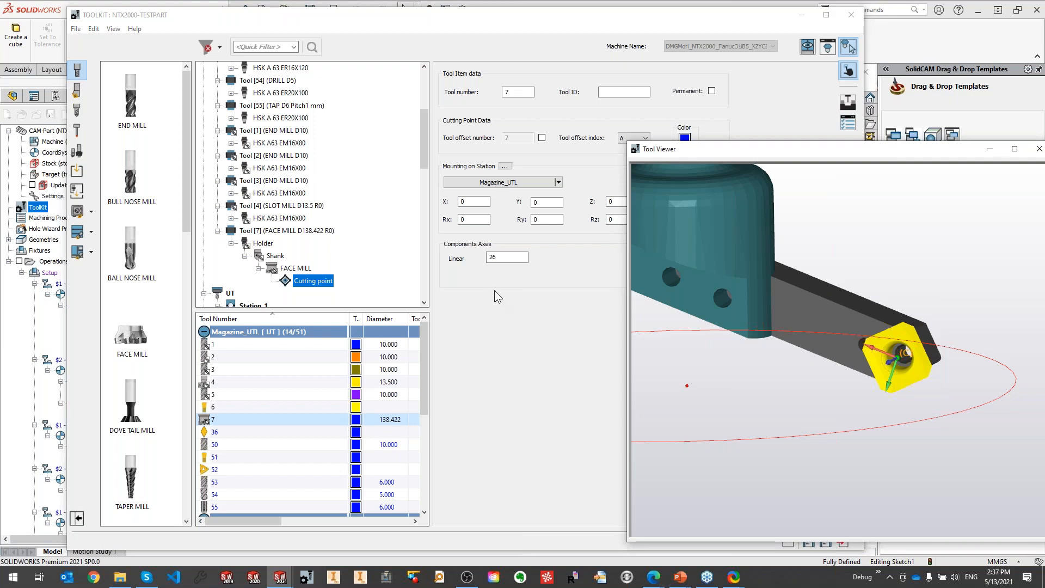
pyautogui.click(295, 269)
pyautogui.moveTo(653, 148); pyautogui.dragTo(662, 165)
pyautogui.click(579, 158)
pyautogui.moveTo(910, 410); pyautogui.dragTo(773, 341, button='middle')
pyautogui.scroll(1, 768, 332)
pyautogui.click(579, 158)
pyautogui.scroll(-7, 579, 158)
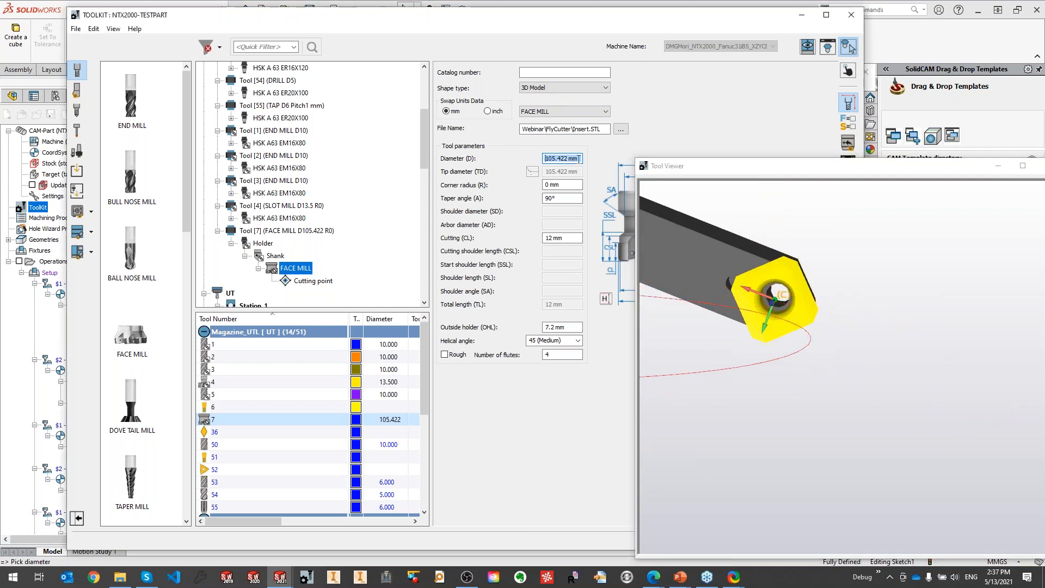
pyautogui.scroll(-1, 579, 159)
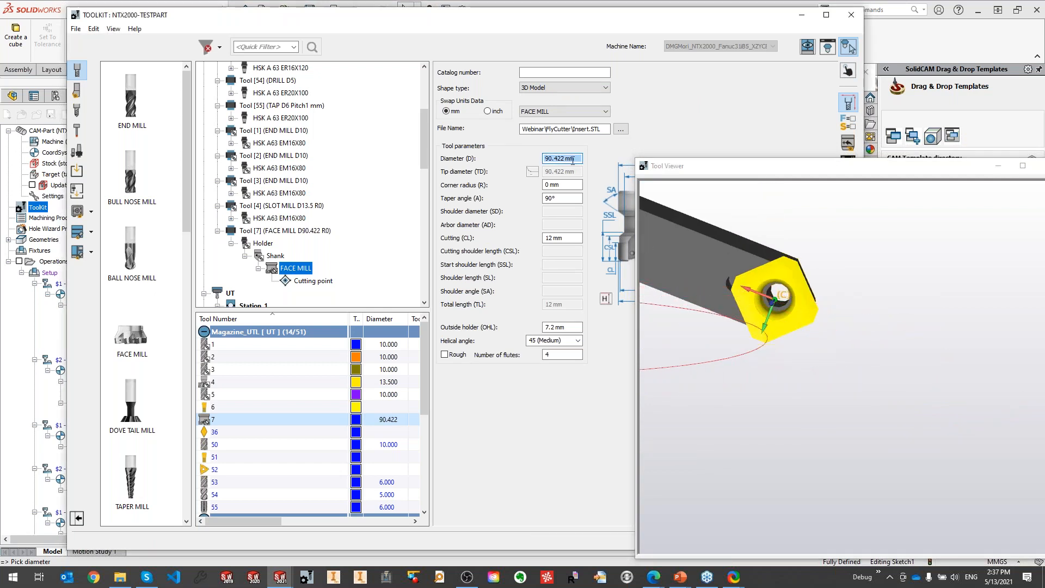
pyautogui.doubleClick(556, 160)
pyautogui.write('5')
pyautogui.click(569, 186)
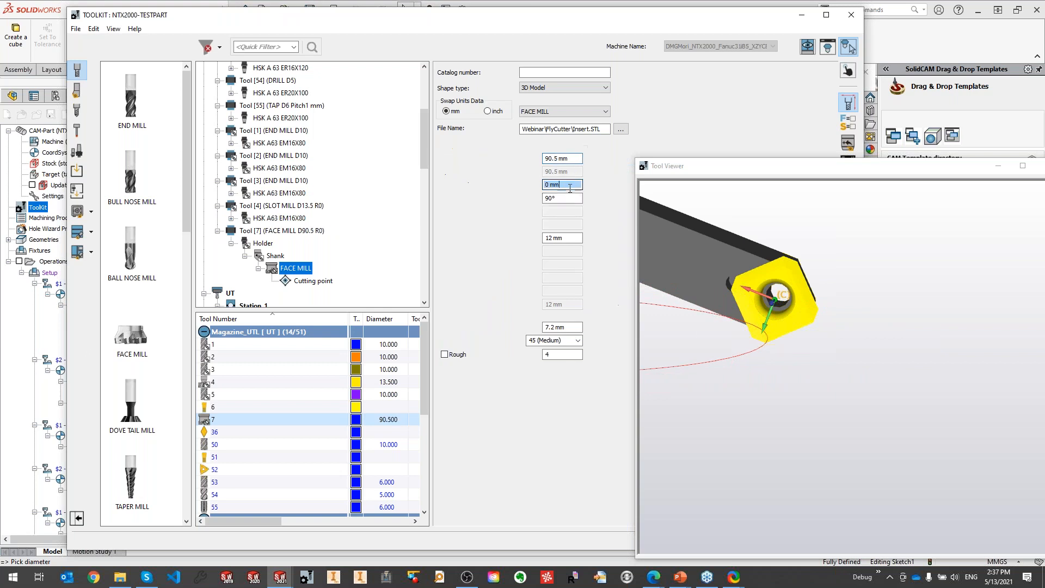
pyautogui.scroll(2, 748, 342)
pyautogui.scroll(-3, 774, 357)
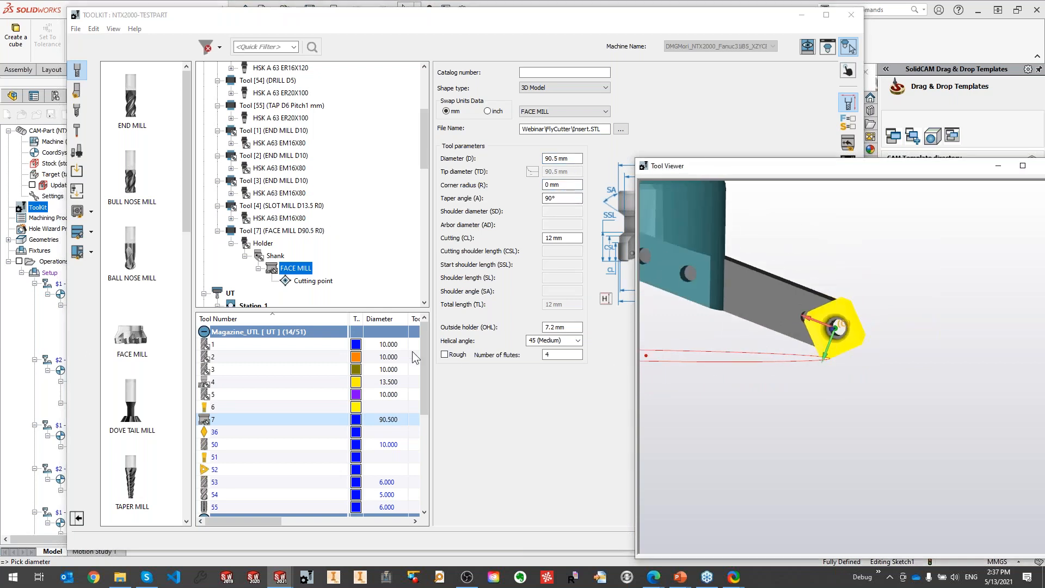
# Examine the revolved tool shape at the cutting point, especially the shank's swept body beside the holder.
pyautogui.click(324, 287)
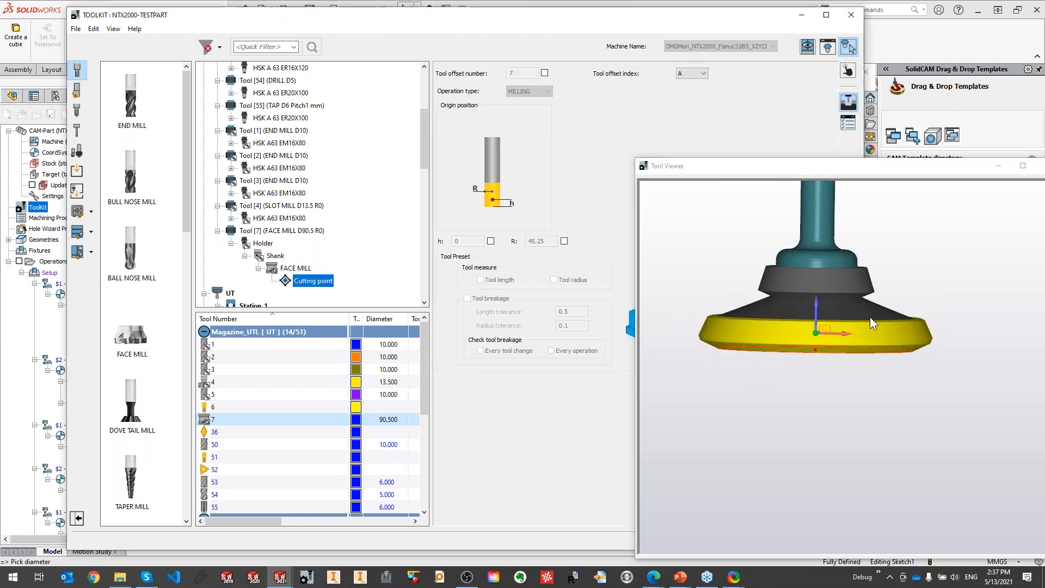
pyautogui.scroll(2, 870, 316)
pyautogui.moveTo(802, 319); pyautogui.dragTo(761, 254, button='middle')
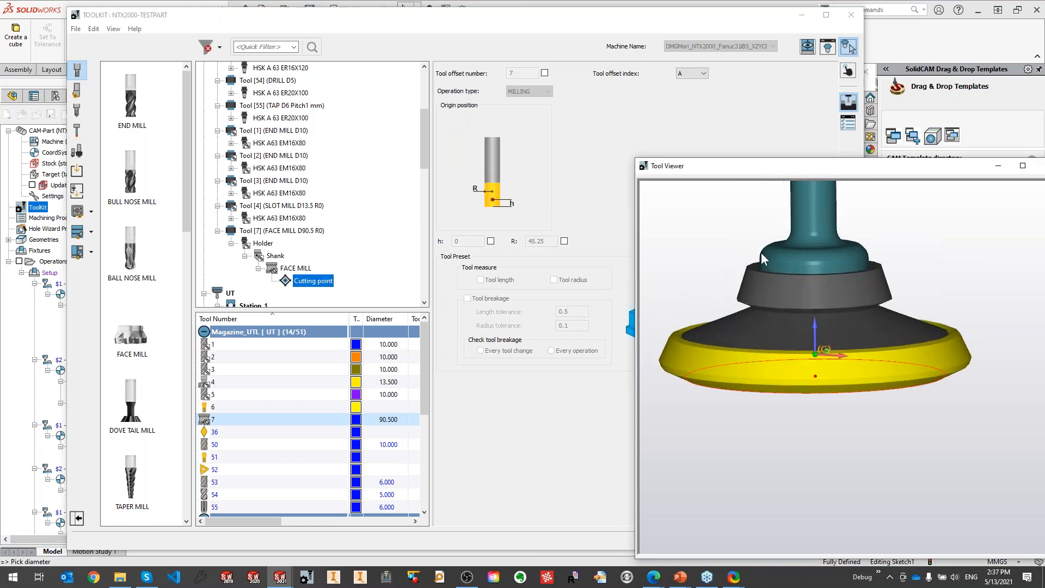
pyautogui.hotkey('ctrl', '2')
pyautogui.moveTo(739, 256)
pyautogui.mouseDown()
pyautogui.moveTo(728, 271)
pyautogui.moveTo(784, 256)
pyautogui.moveTo(709, 284)
pyautogui.mouseUp()
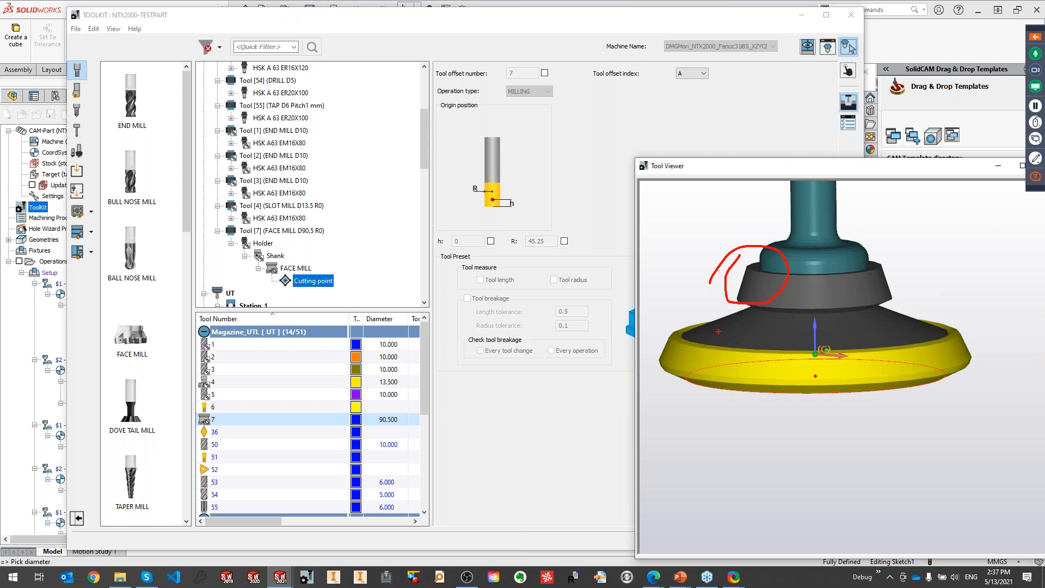
pyautogui.press('Escape')
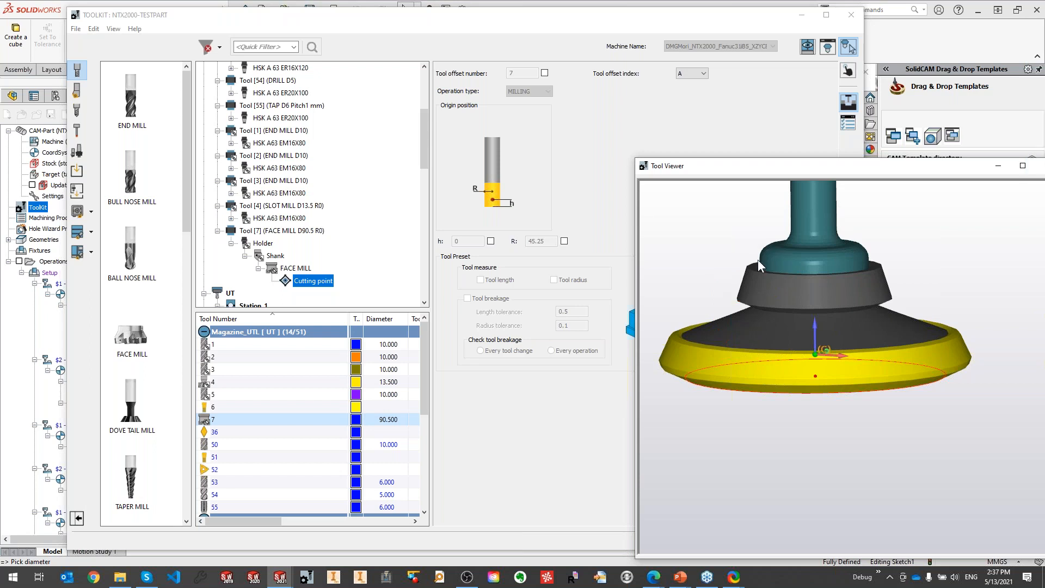
# Return to the tool item data of Tool [7] and set the Linear component axis to 46.
pyautogui.click(286, 271)
pyautogui.click(308, 281)
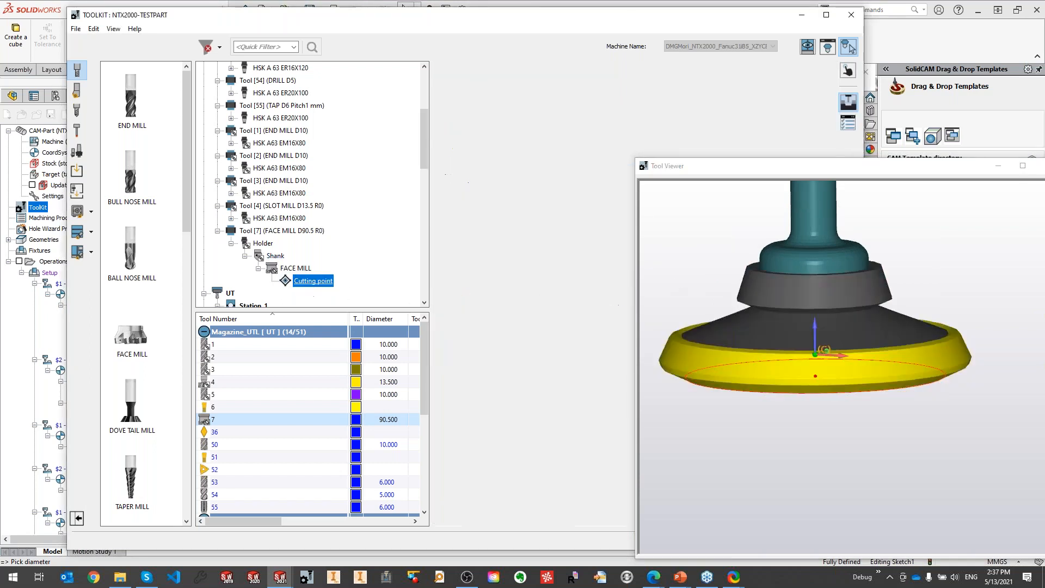
pyautogui.moveTo(817, 166); pyautogui.dragTo(747, 234)
pyautogui.click(852, 73)
pyautogui.click(504, 257)
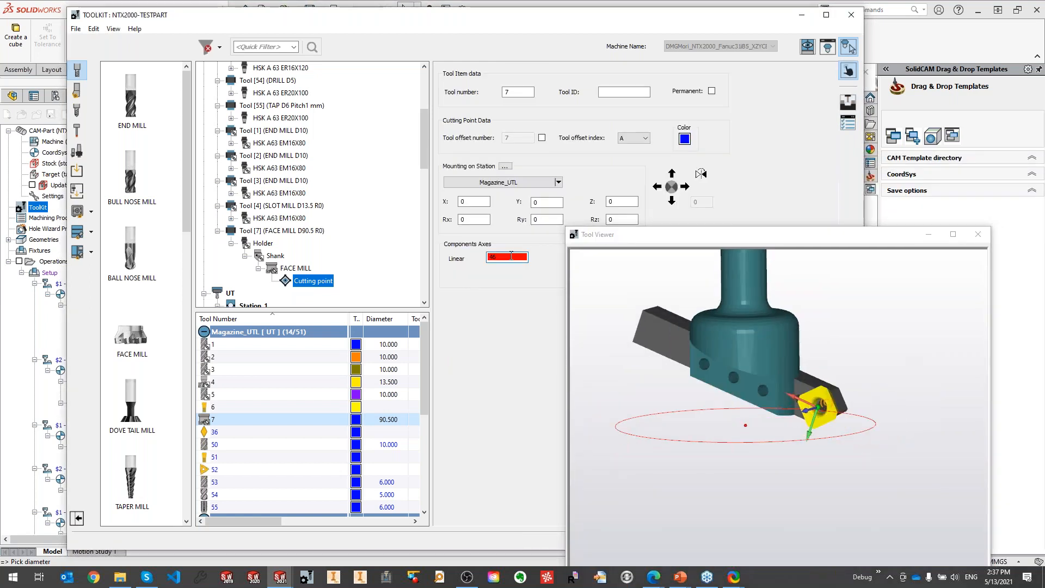
pyautogui.click(702, 329)
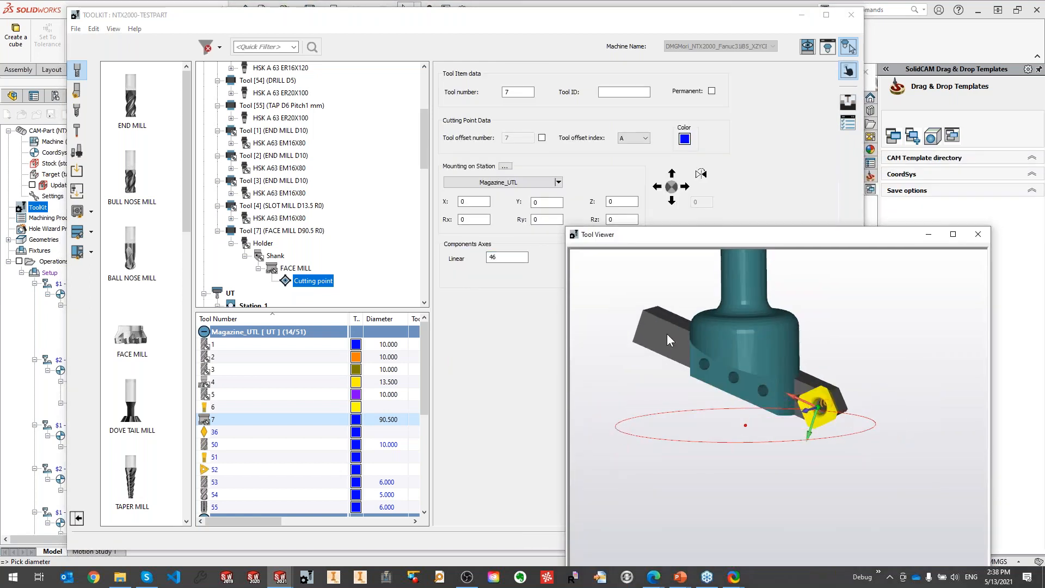
# View the revolved tool shape at the cutting point with the shank in its new linear position.
pyautogui.click(308, 281)
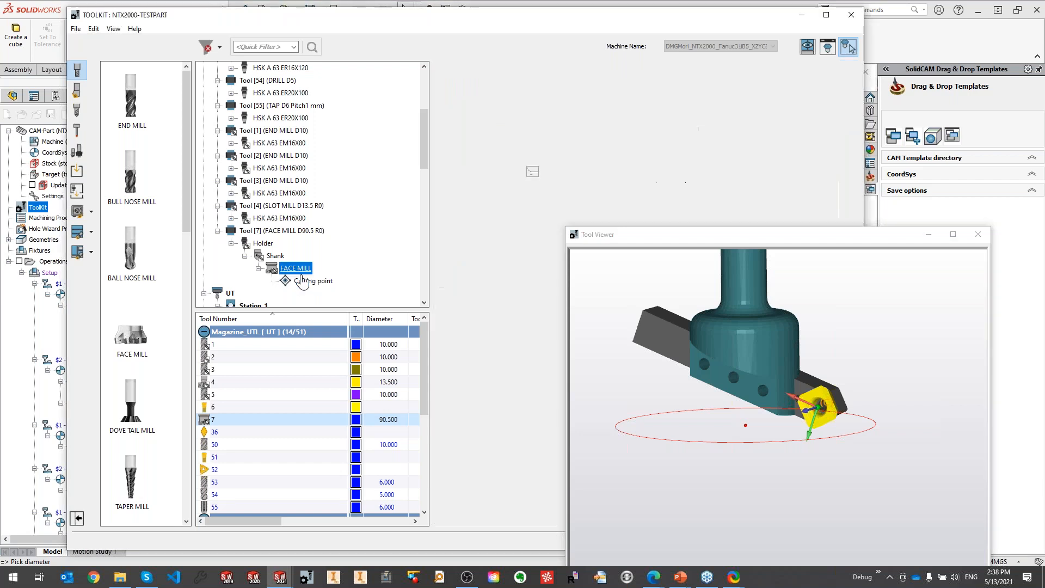
pyautogui.moveTo(728, 316); pyautogui.dragTo(746, 322, button='middle')
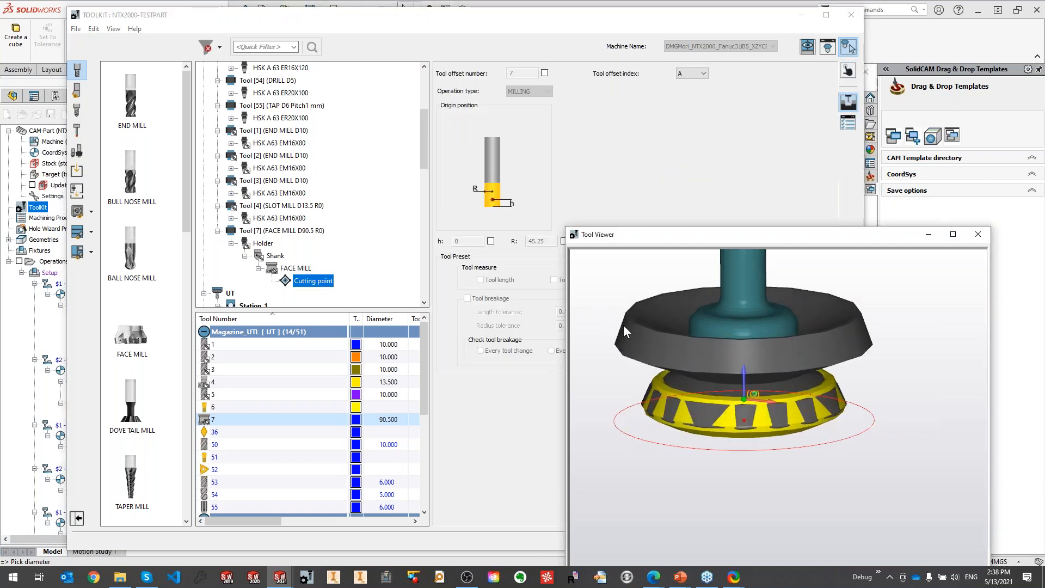
pyautogui.moveTo(625, 331); pyautogui.dragTo(629, 316, button='middle')
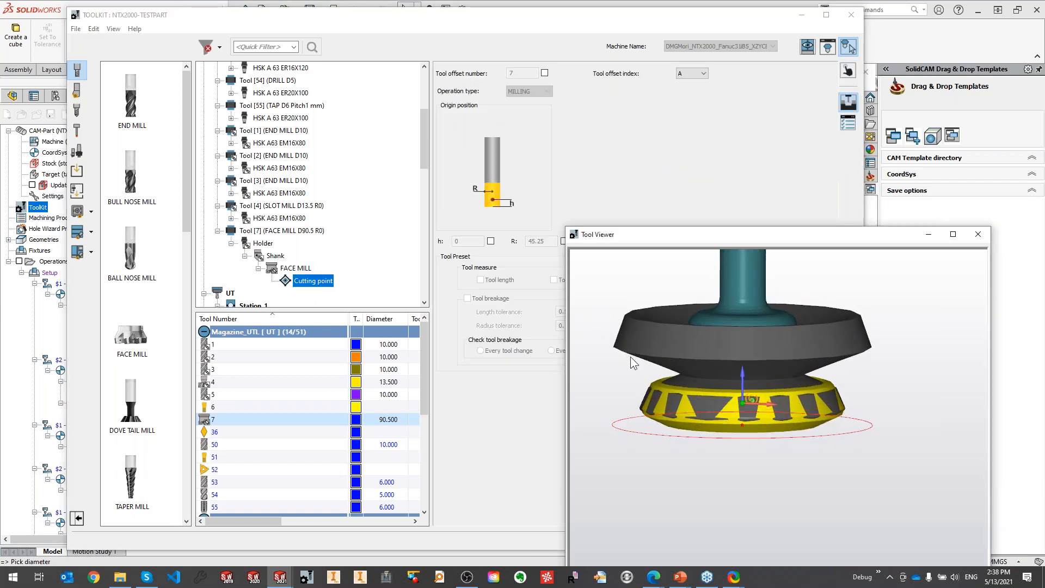
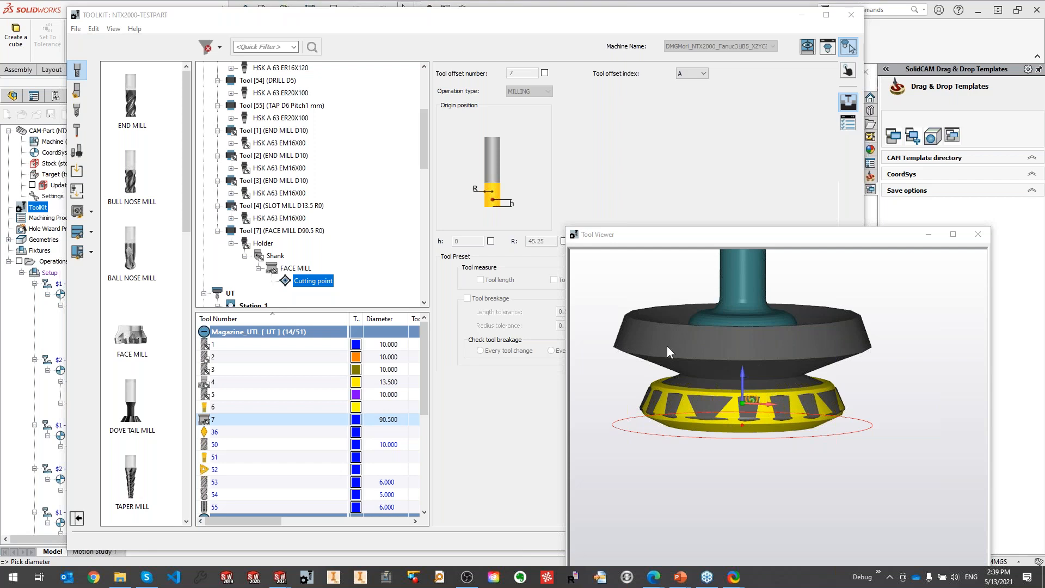
# Close the tool preview, then save and exit the toolkit.
pyautogui.click(979, 235)
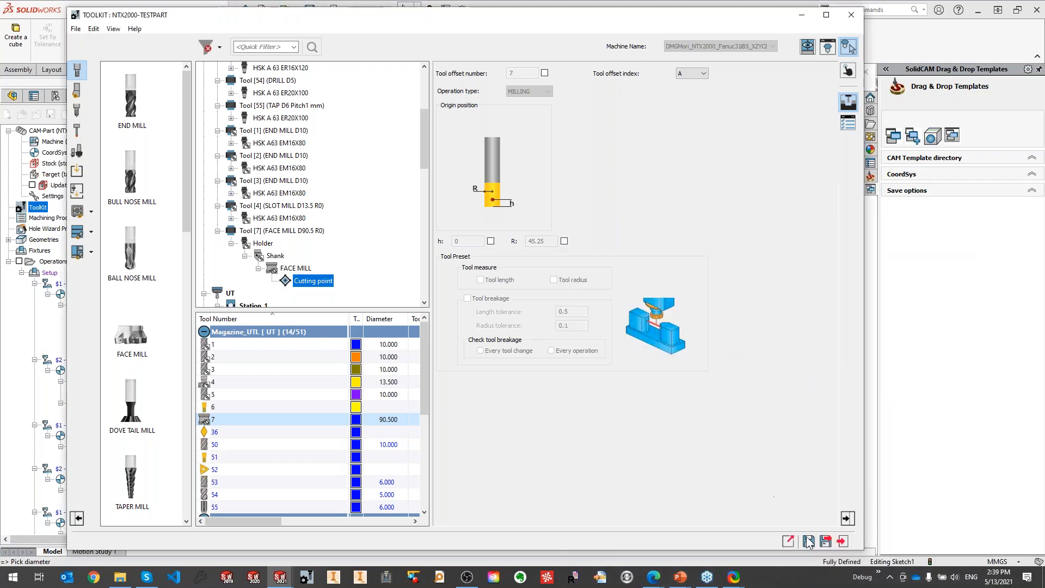
pyautogui.click(827, 542)
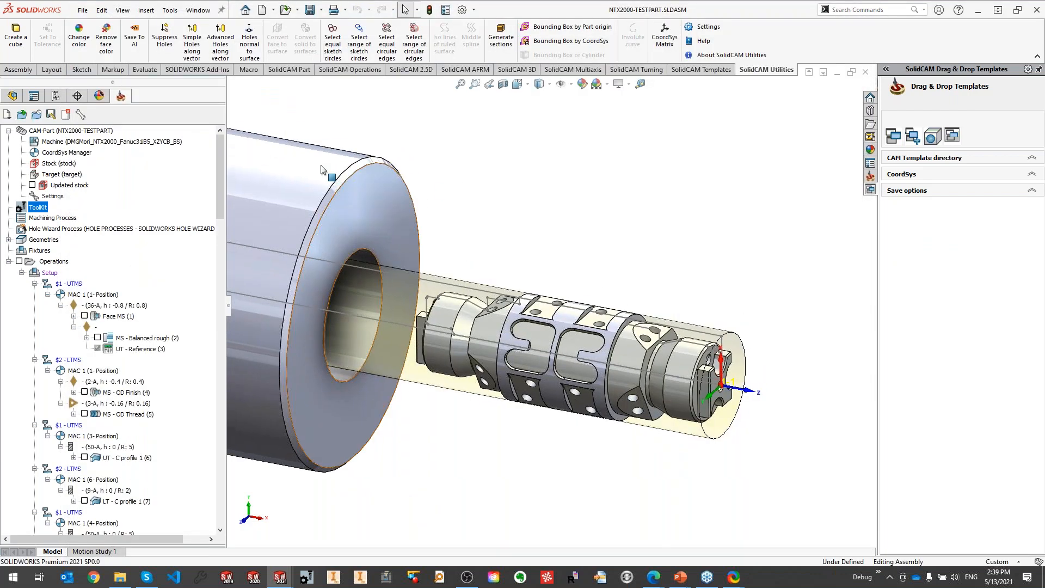
# Open the recent part IDX40_DIN69893_HSK_A63.stp.SLDPRT and examine the angular head from its underside.
pyautogui.click(82, 10)
pyautogui.moveTo(116, 55)
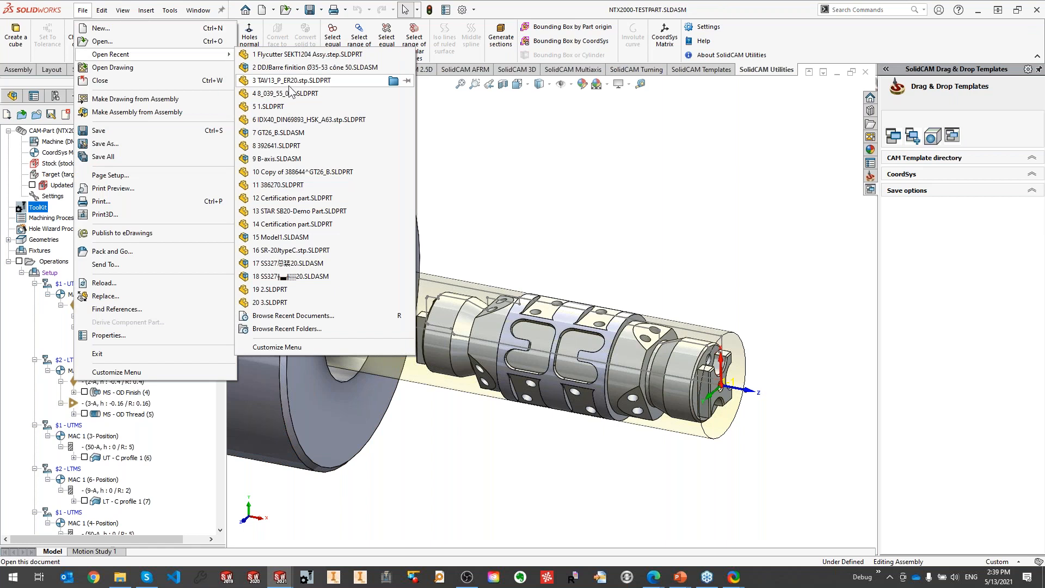
pyautogui.moveTo(290, 85)
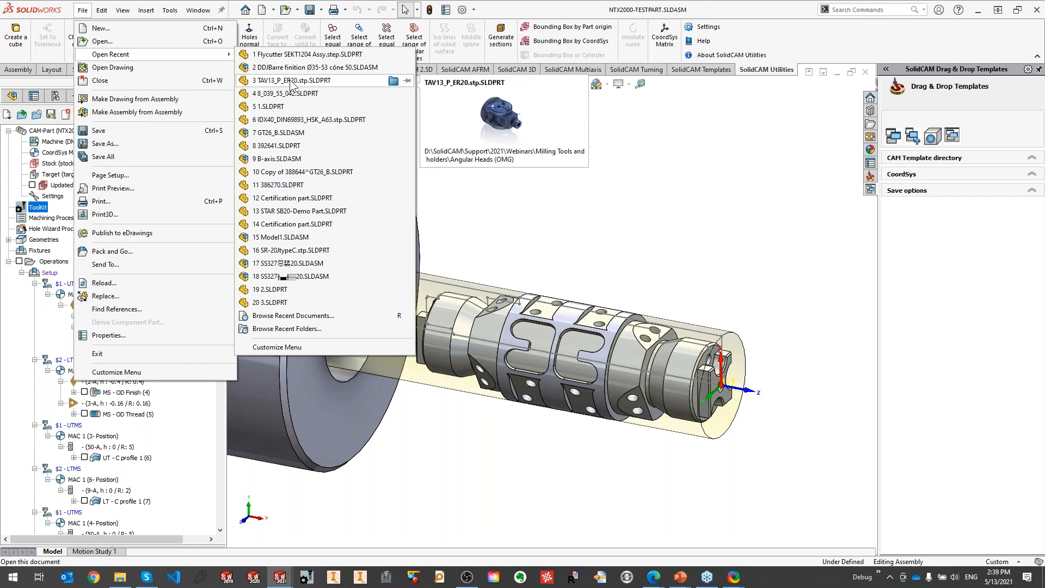
pyautogui.click(294, 120)
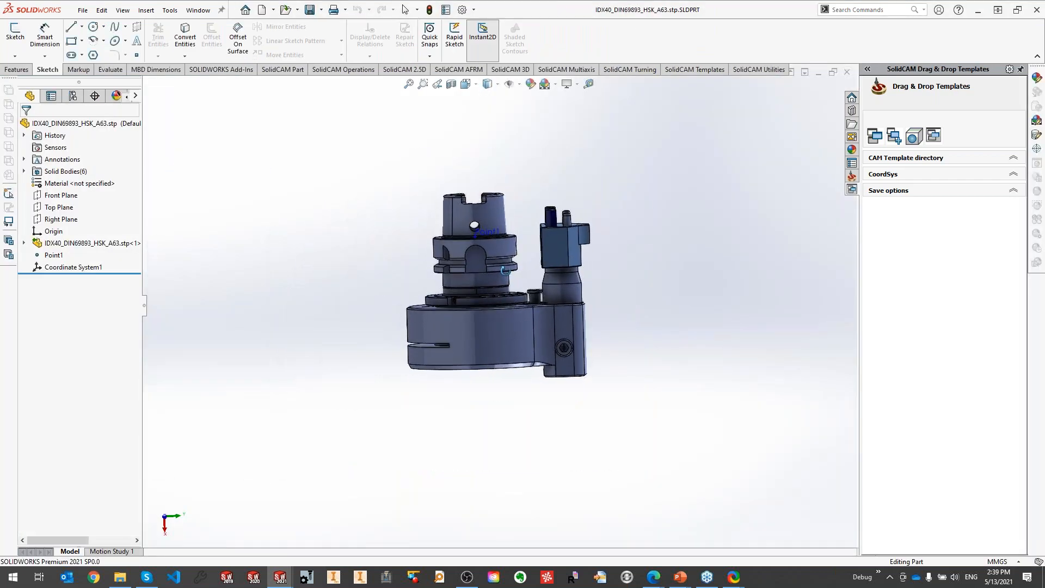
pyautogui.moveTo(463, 323); pyautogui.dragTo(482, 353, button='middle')
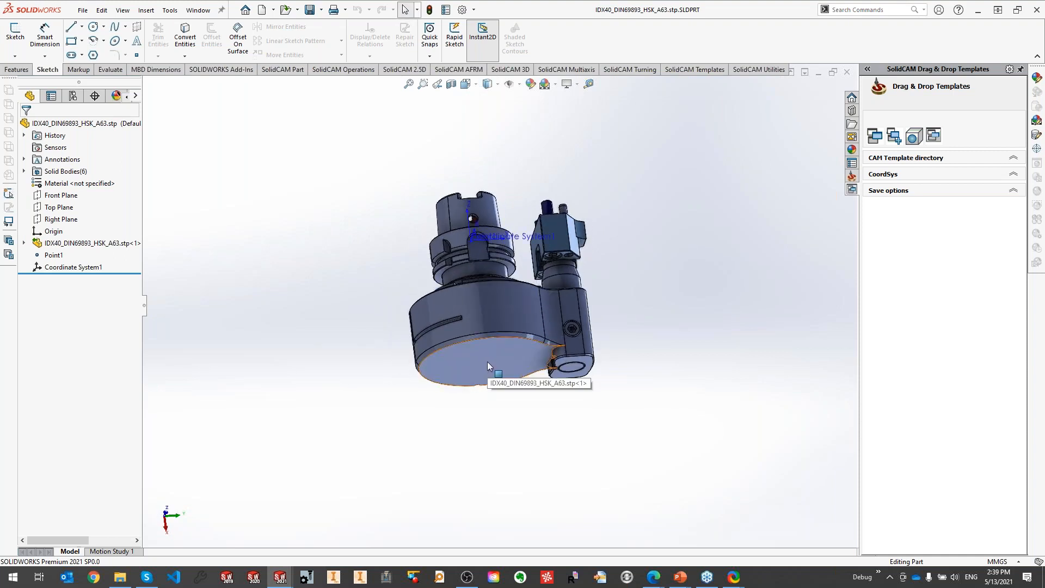
# Open the recent part TAV13_P_ER20.stp.SLDPRT and inspect its fork, pivoting head and two coordinate systems.
pyautogui.click(84, 12)
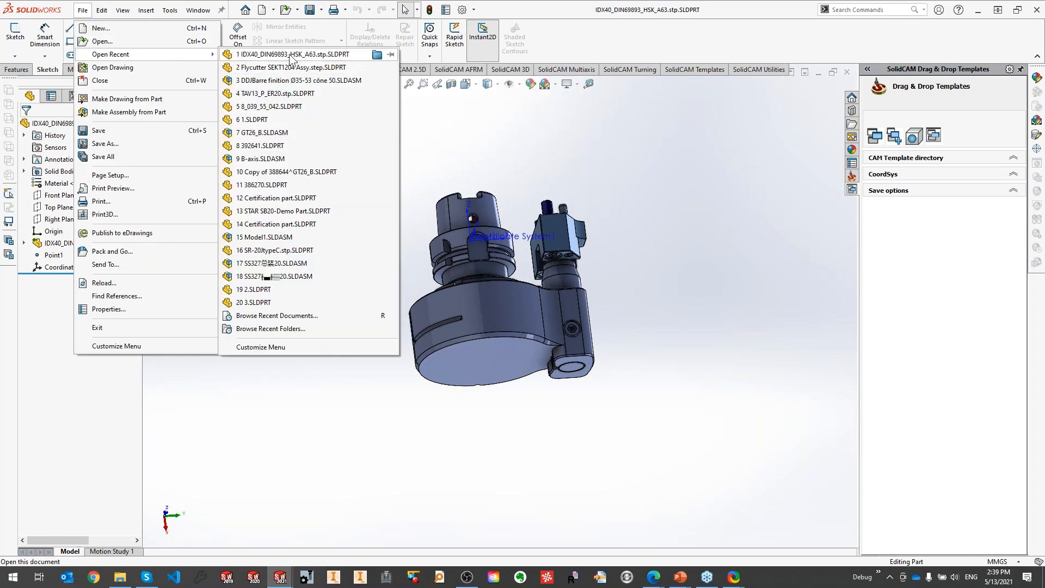
pyautogui.click(280, 93)
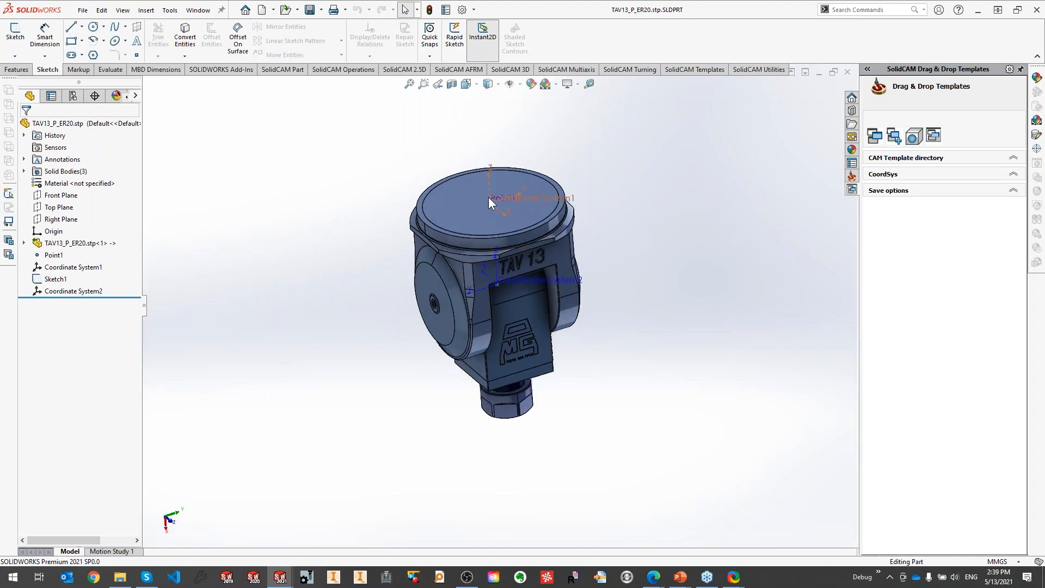
pyautogui.moveTo(657, 345); pyautogui.dragTo(615, 316, button='middle')
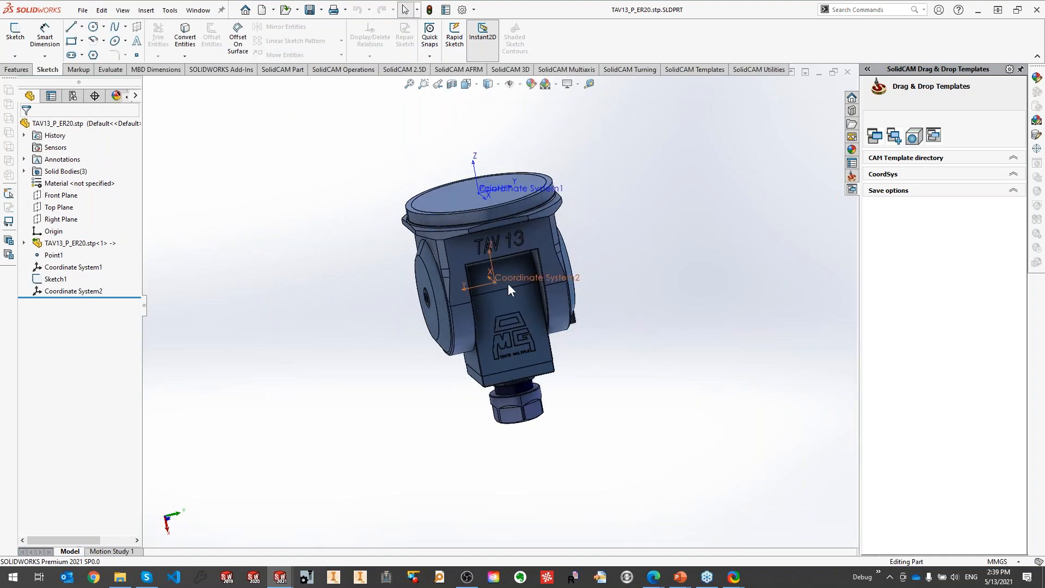
pyautogui.moveTo(611, 362); pyautogui.dragTo(520, 398, button='middle')
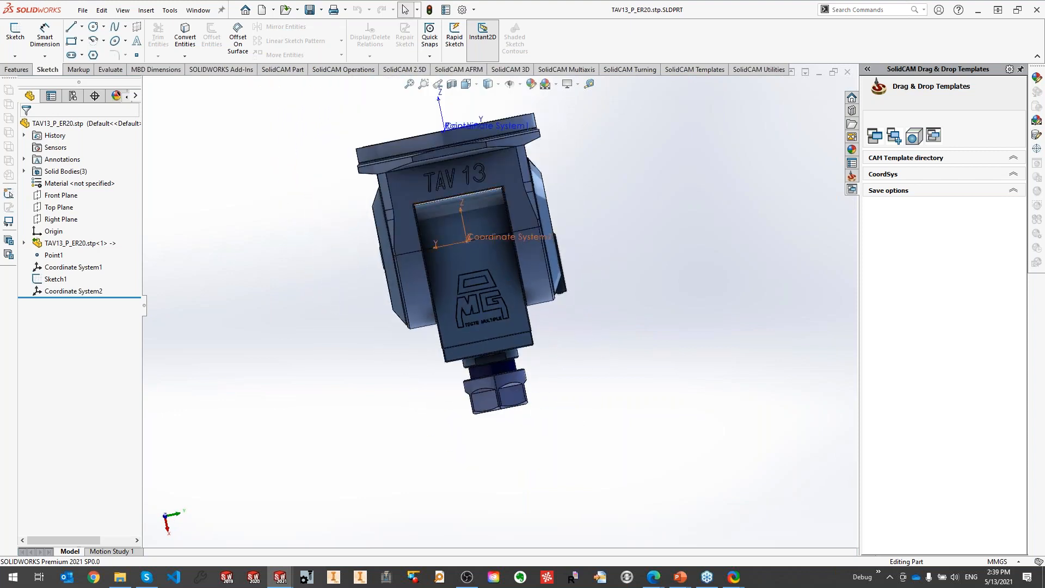
pyautogui.moveTo(507, 397); pyautogui.dragTo(500, 353, button='middle')
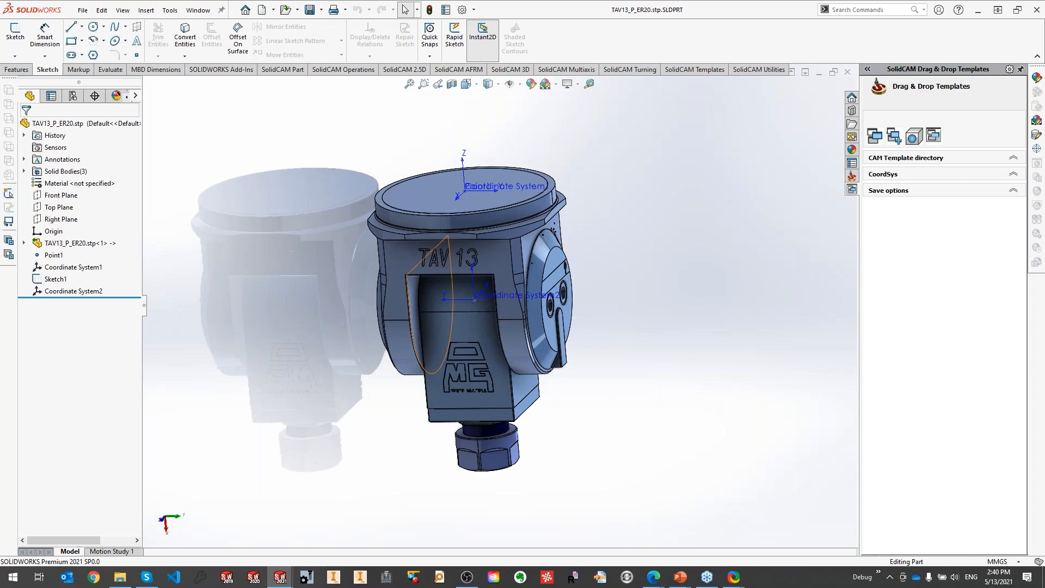
# Switch back to the IDX40_DIN69893_HSK_A63 part and view its HSK taper and stop block at an angle.
pyautogui.click(198, 10)
pyautogui.click(249, 196)
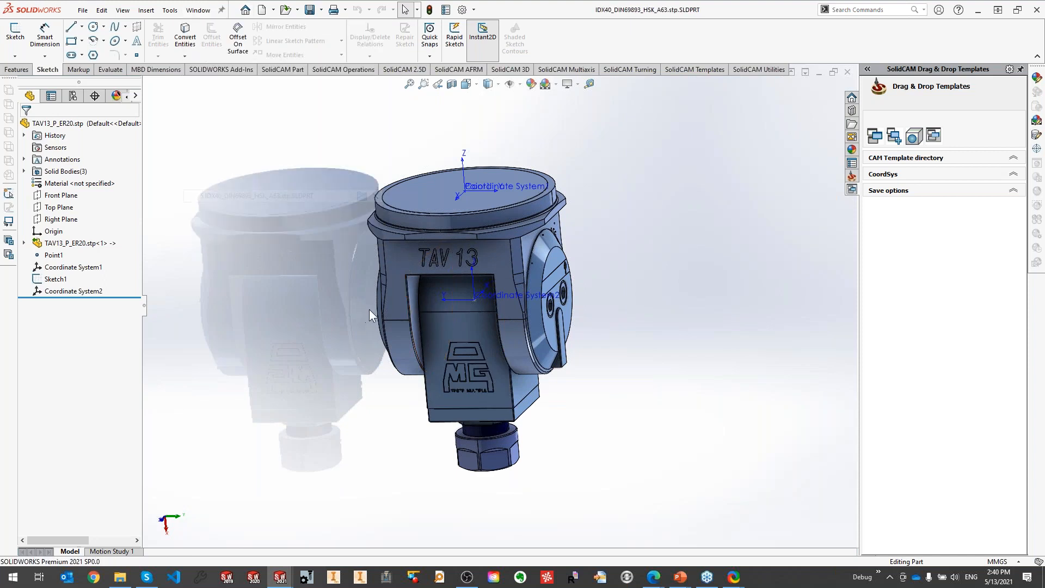
pyautogui.moveTo(428, 291); pyautogui.dragTo(499, 299, button='middle')
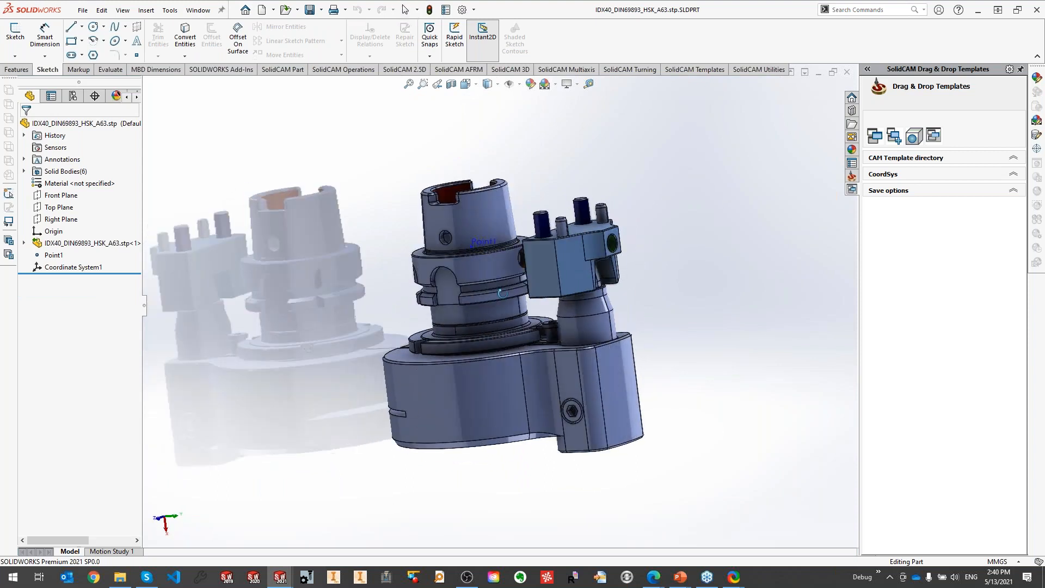
pyautogui.moveTo(502, 293); pyautogui.dragTo(512, 341, button='middle')
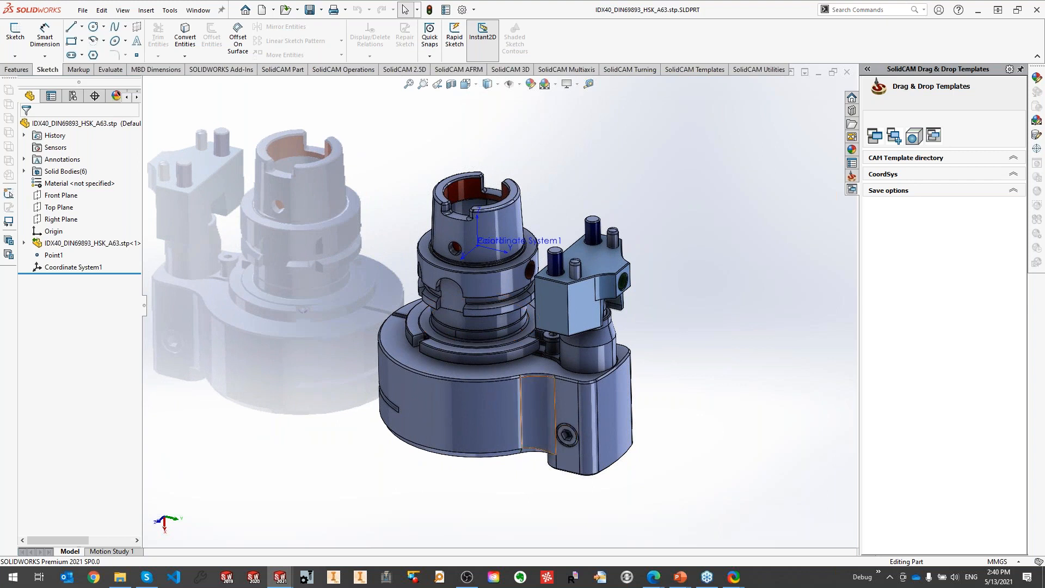
# Start saving the IDX40 part under another format and create an "Ang holder" folder inside Tables\Metric\Webinar.
pyautogui.click(83, 9)
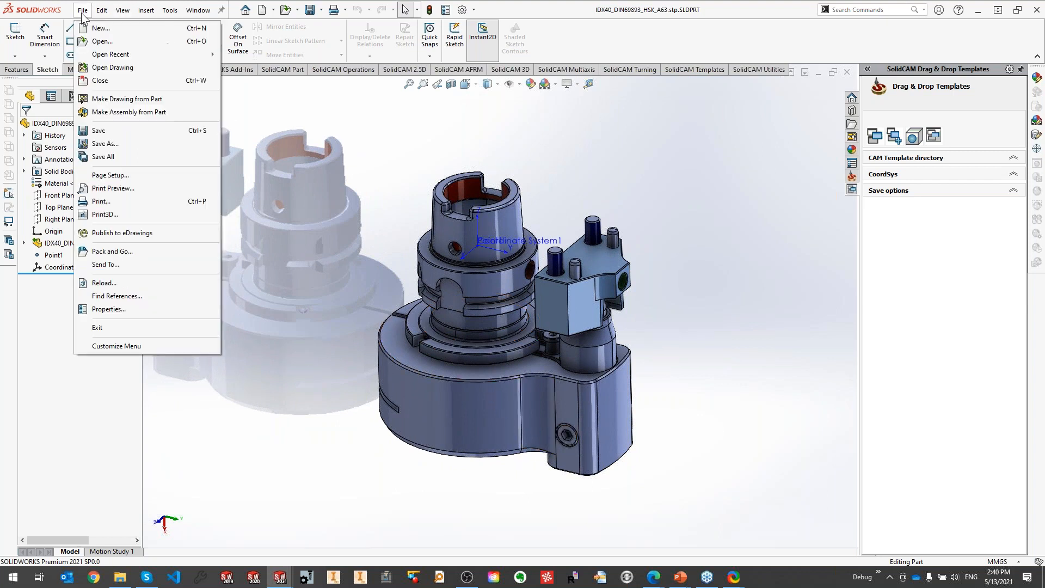
pyautogui.click(105, 144)
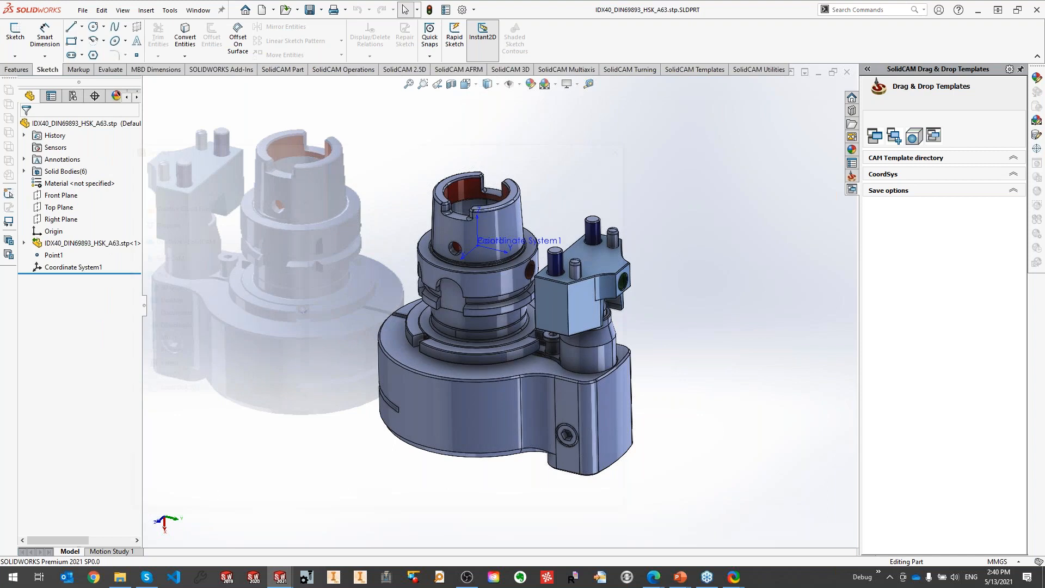
pyautogui.moveTo(305, 368); pyautogui.dragTo(306, 237)
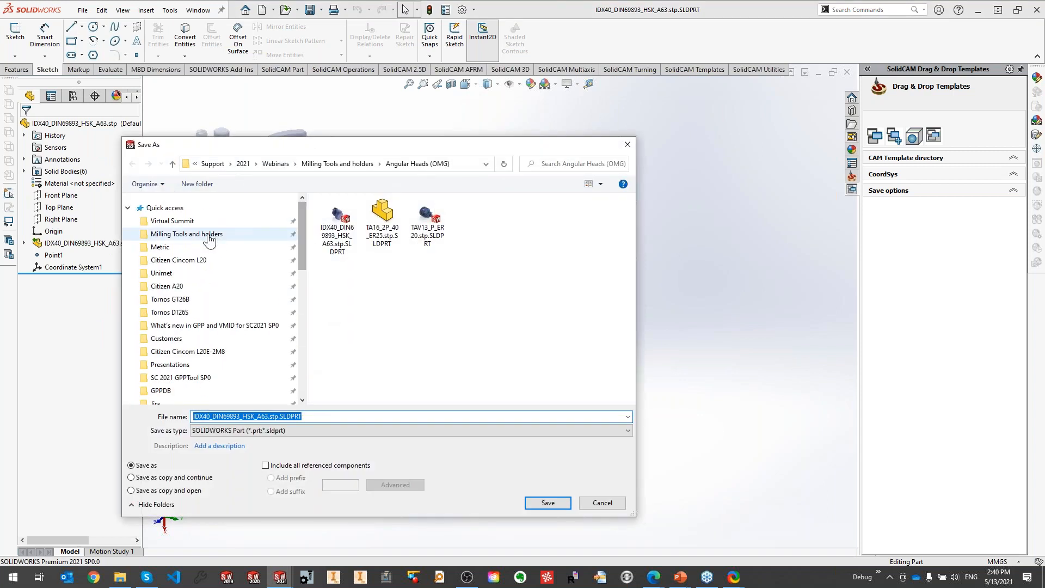
pyautogui.click(213, 247)
pyautogui.scroll(-2, 413, 307)
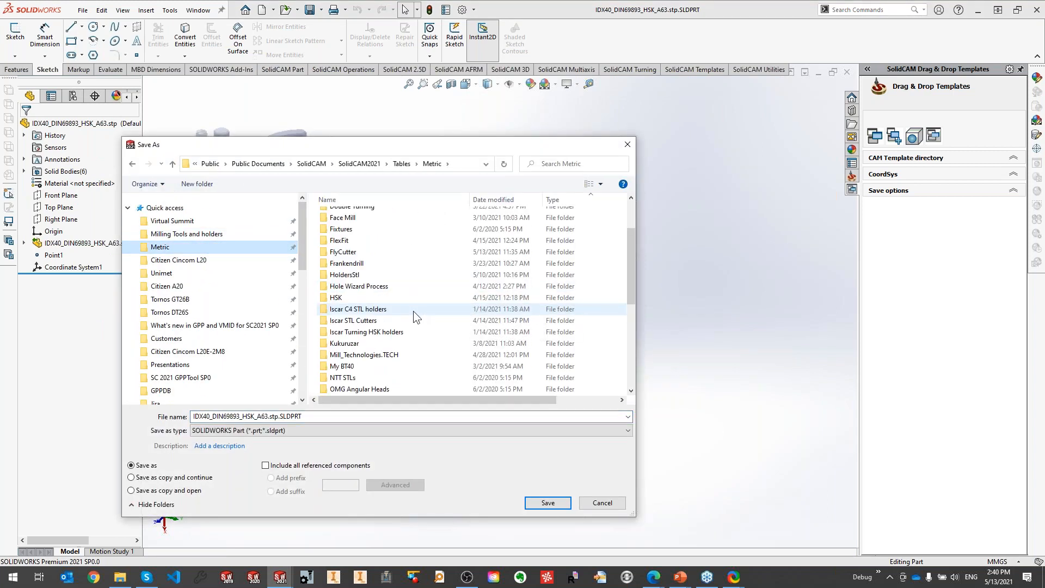
pyautogui.scroll(-3, 387, 362)
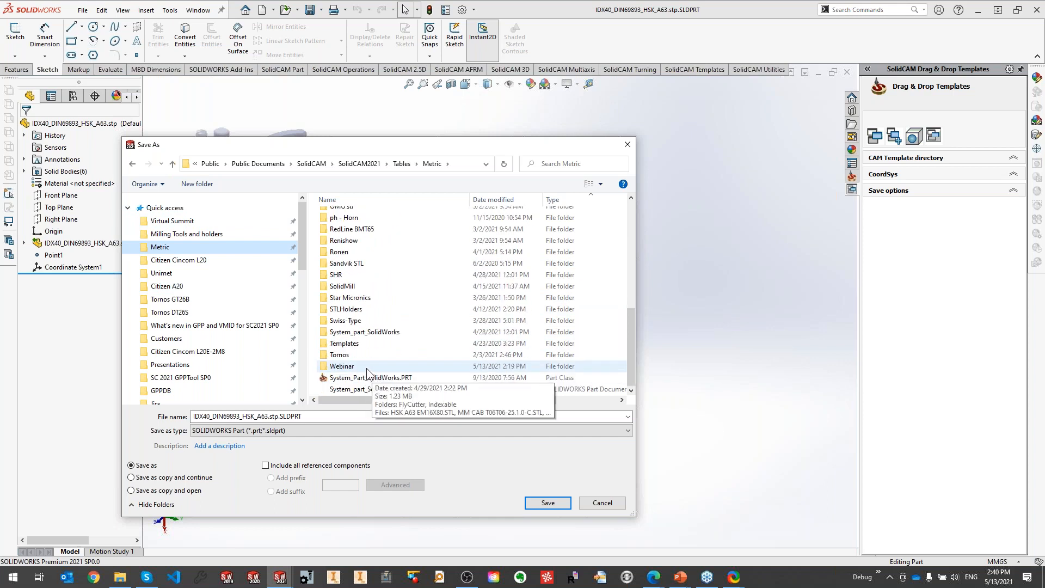
pyautogui.doubleClick(365, 368)
pyautogui.write('Ang holder')
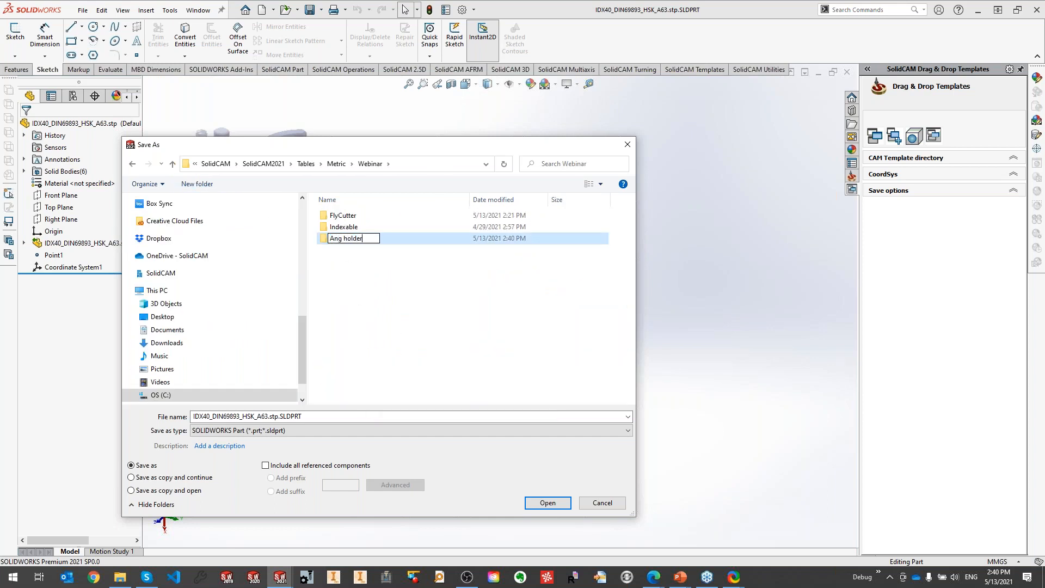
pyautogui.press('Return')
# Choose STL as the file type and the Ang holder folder as the destination.
pyautogui.click(327, 430)
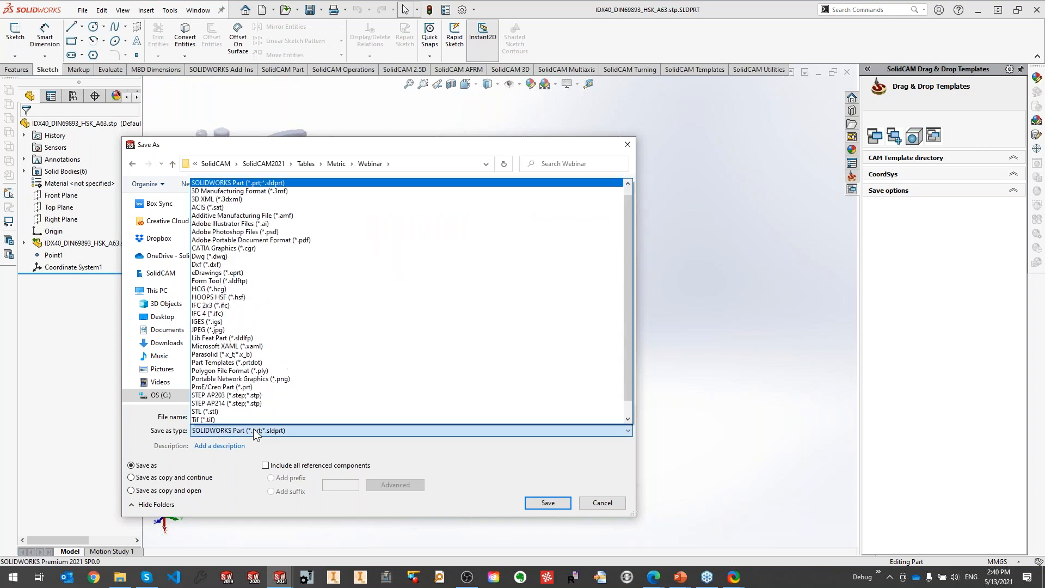
pyautogui.click(246, 416)
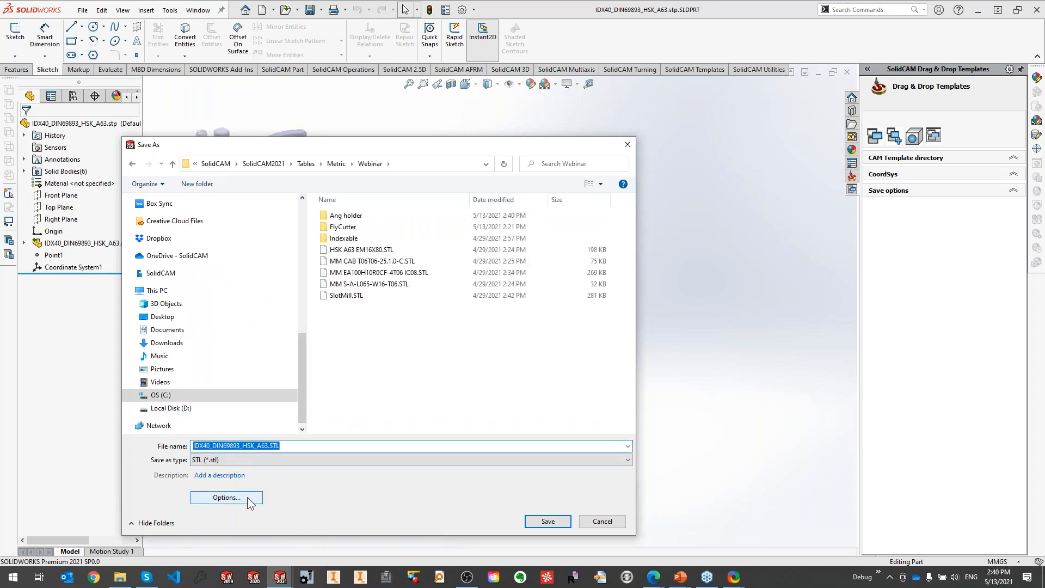
pyautogui.doubleClick(378, 215)
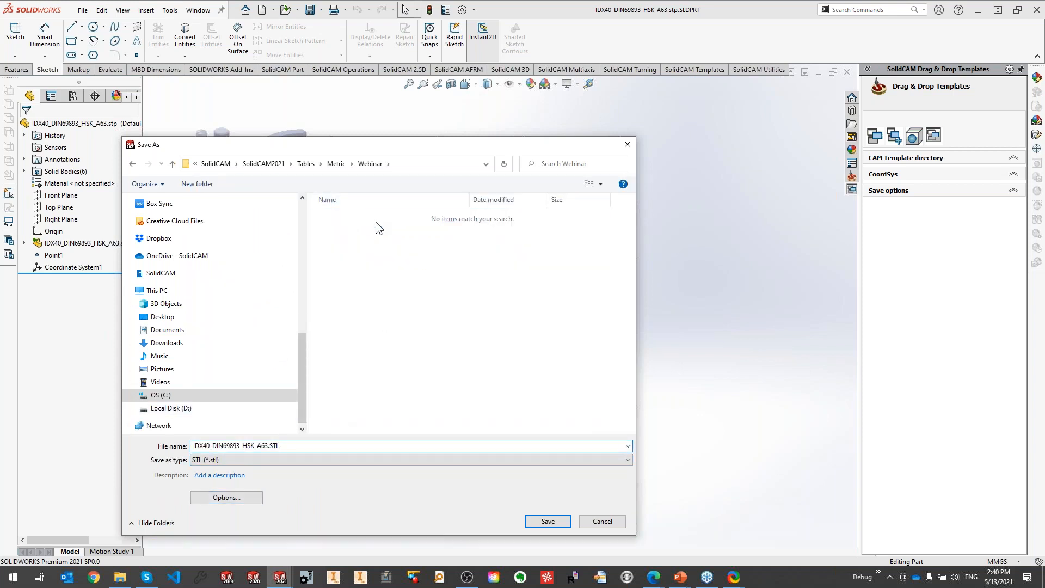
# Export the IDX40 STL with Coordinate System1 as the output coordinate system and Coarse resolution.
pyautogui.click(250, 497)
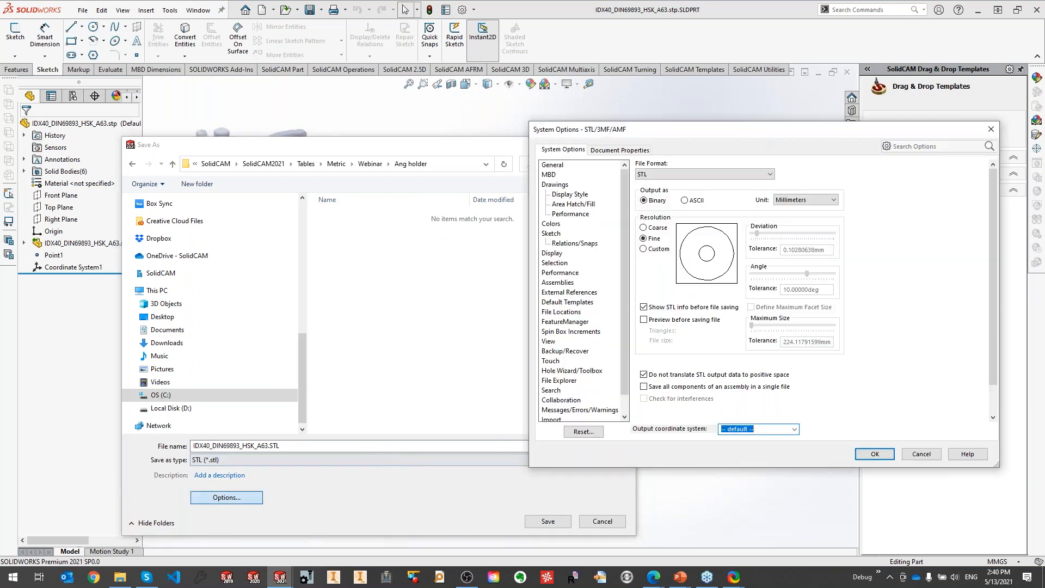
pyautogui.click(795, 430)
pyautogui.click(760, 446)
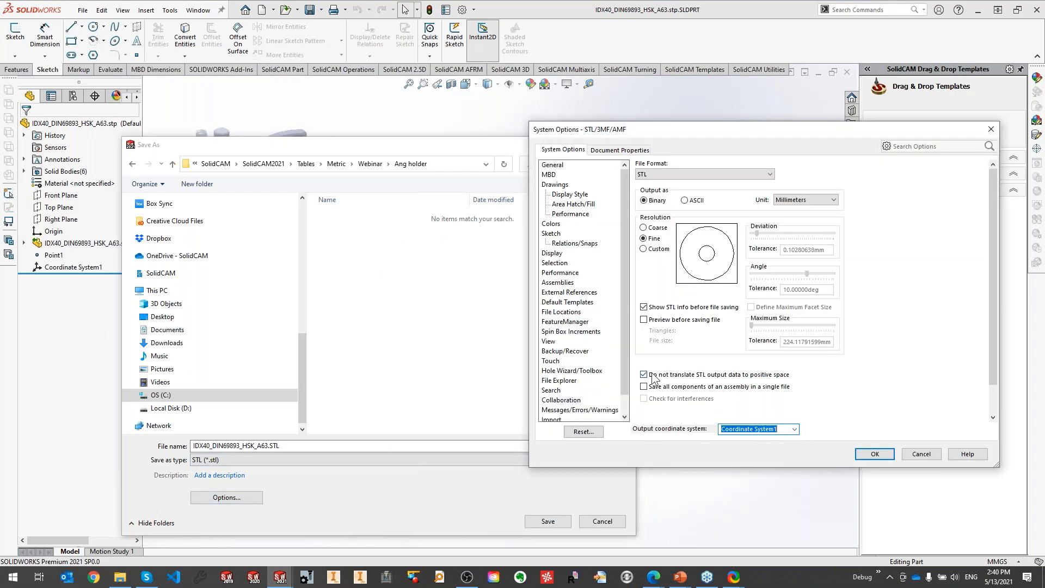
pyautogui.click(644, 229)
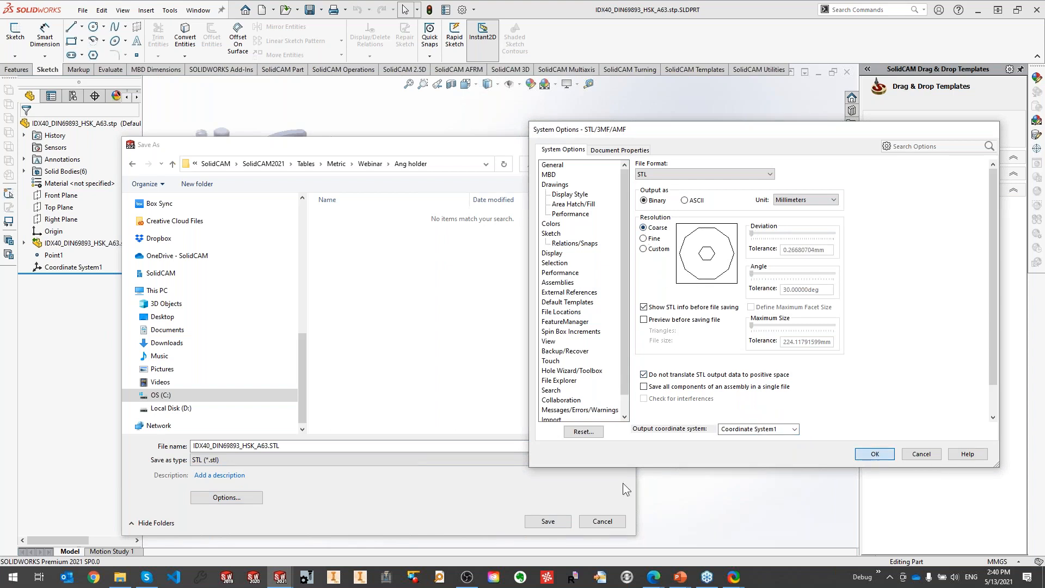
pyautogui.click(553, 521)
pyautogui.click(547, 521)
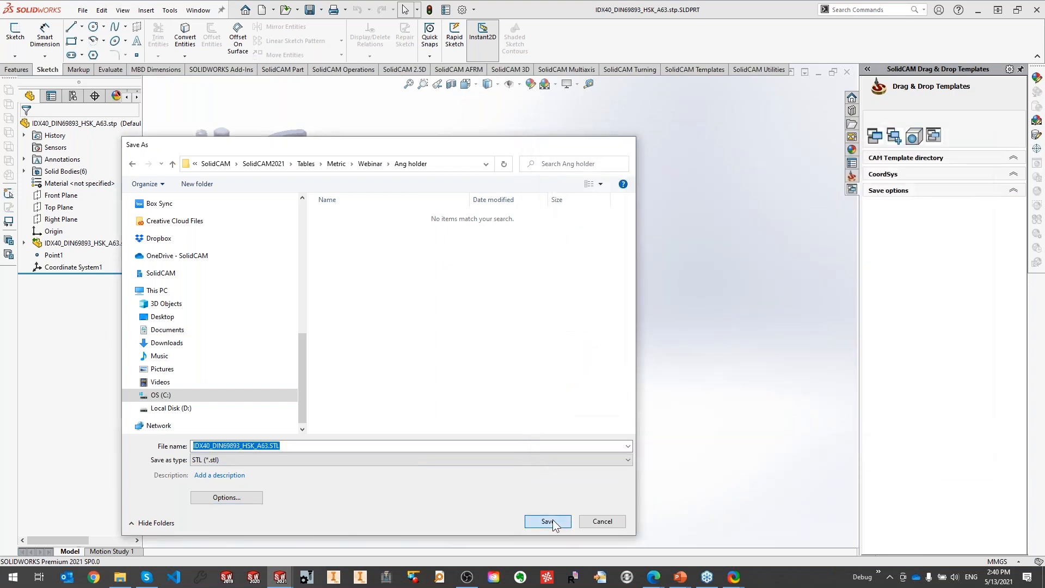
pyautogui.click(546, 310)
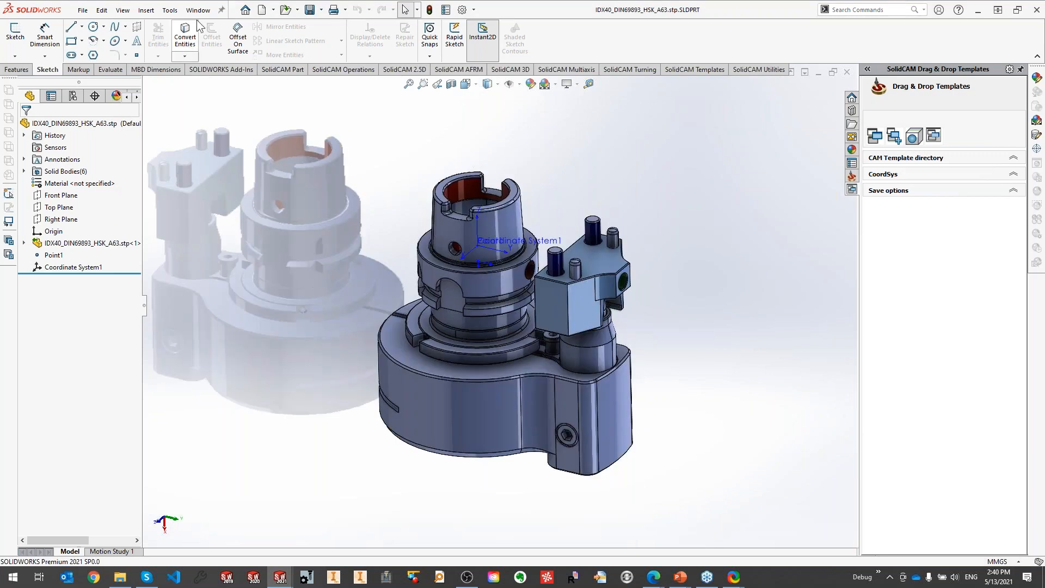
# Switch to the TAV13_P_ER20 part and list the solid bodies of its imported feature.
pyautogui.click(198, 10)
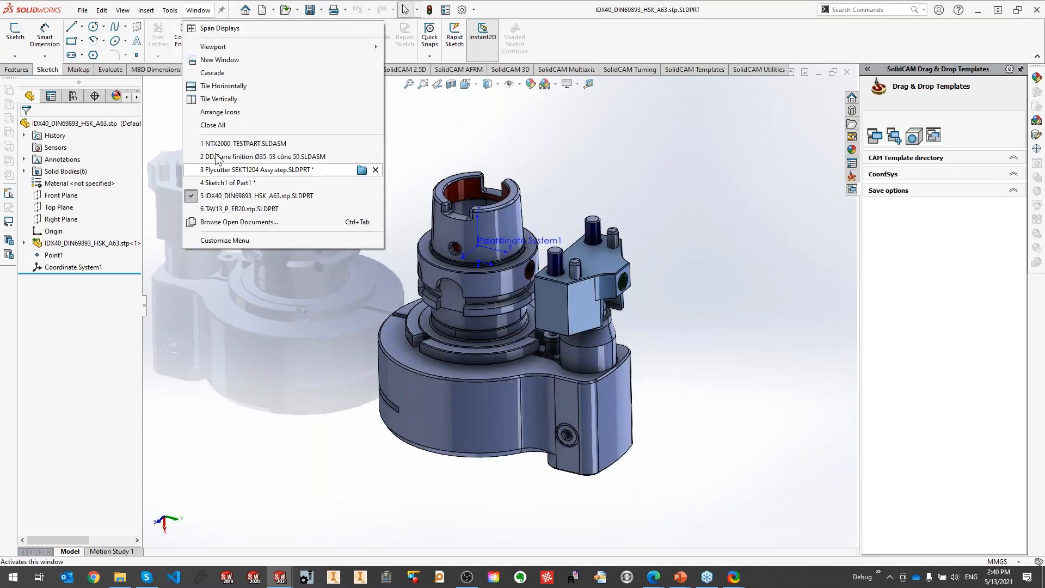
pyautogui.click(234, 209)
pyautogui.moveTo(486, 295); pyautogui.dragTo(518, 314, button='middle')
pyautogui.click(479, 324)
pyautogui.click(23, 243)
pyautogui.click(37, 254)
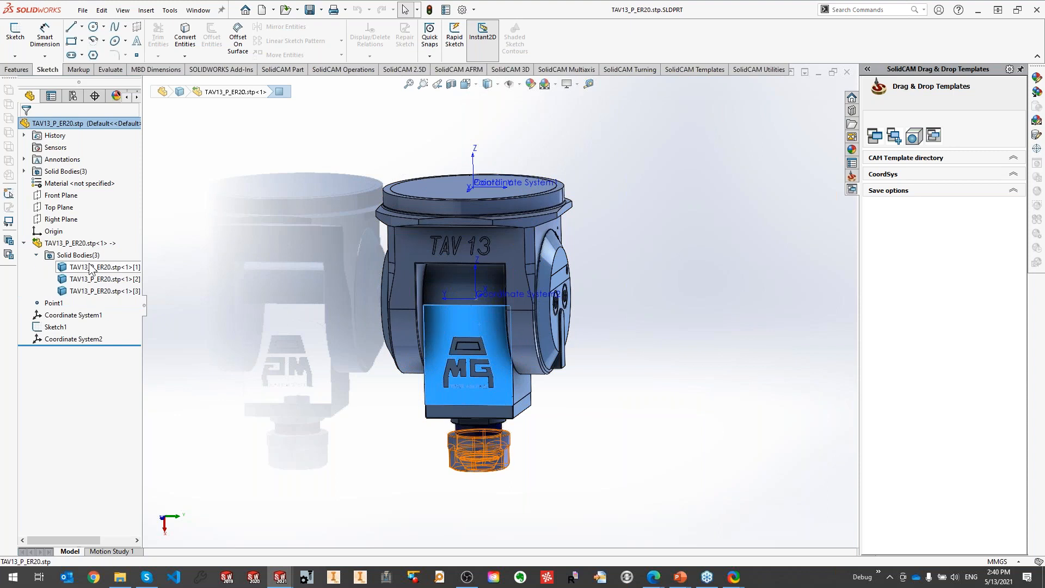
# Hide solid bodies [1] and [3] of the TAV13_P_ER20 part so only the fork body [2] is shown.
pyautogui.click(93, 268)
pyautogui.click(100, 253)
pyautogui.click(92, 279)
pyautogui.click(90, 293)
pyautogui.click(100, 279)
pyautogui.keyDown('ctrl'); pyautogui.moveTo(431, 342); pyautogui.dragTo(420, 368, button='middle'); pyautogui.keyUp('ctrl')
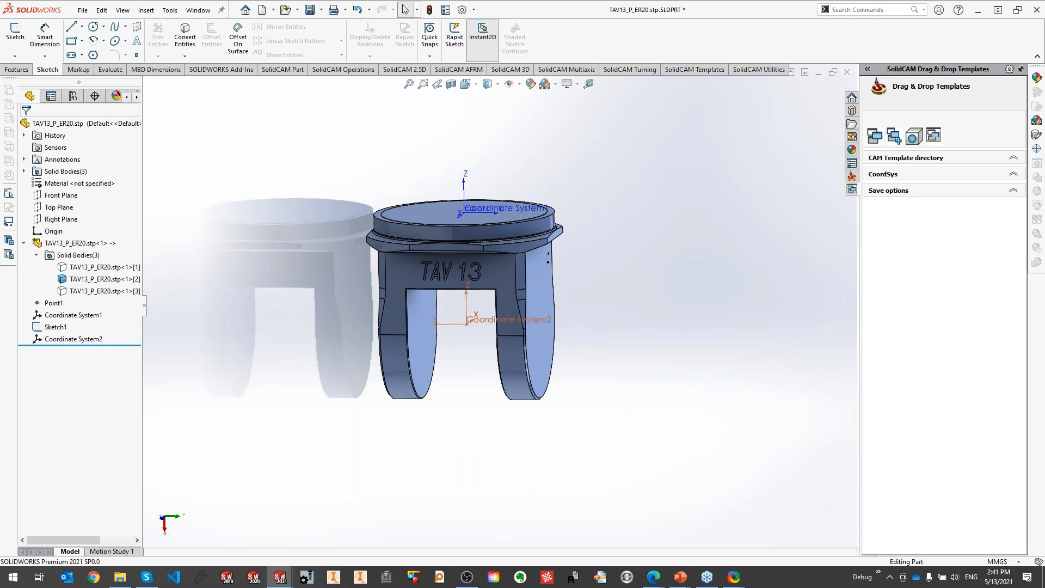
# Select fork body [2] of the TAV13_P_ER20 part and start saving a copy in the Webinar\Ang holder folder.
pyautogui.click(109, 269)
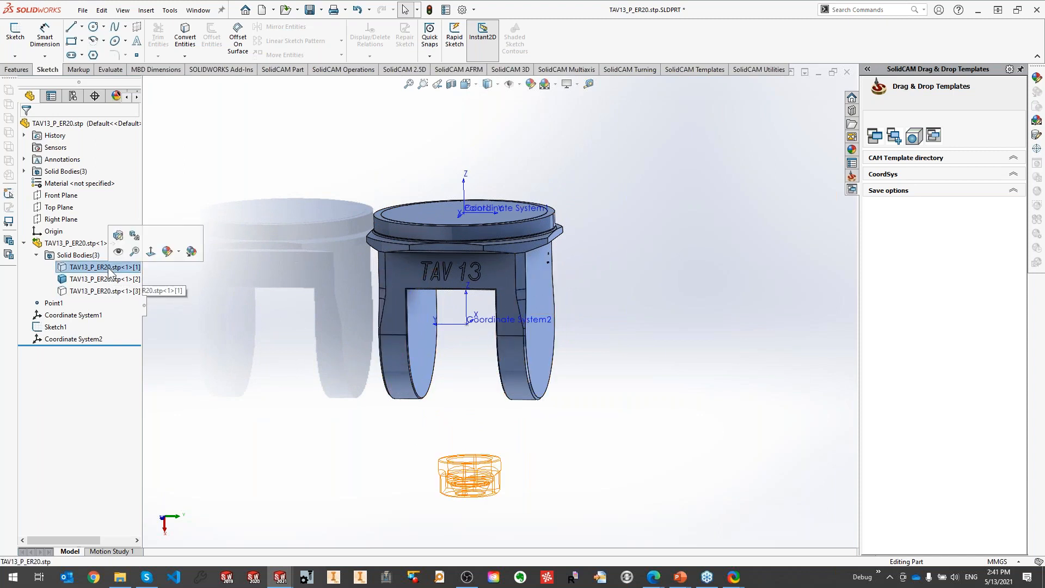
pyautogui.click(106, 280)
pyautogui.moveTo(146, 309); pyautogui.dragTo(240, 306)
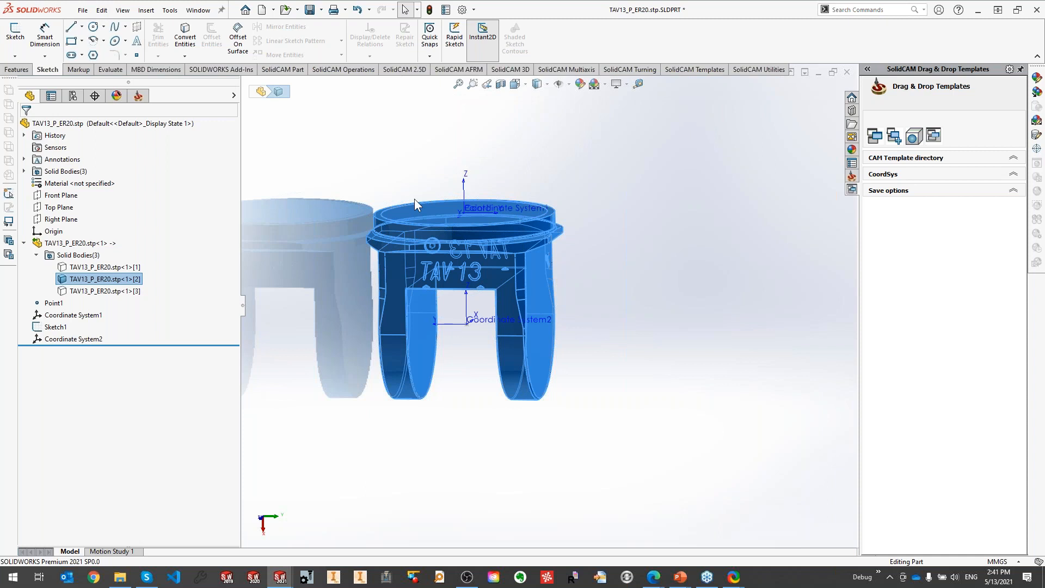
pyautogui.click(83, 10)
pyautogui.click(105, 143)
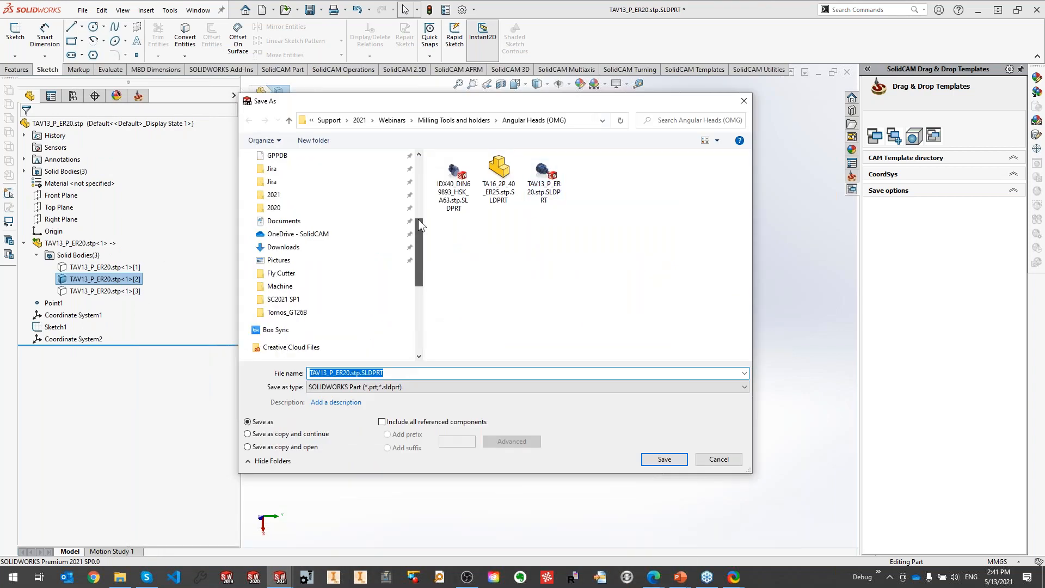
pyautogui.click(309, 205)
pyautogui.scroll(-6, 479, 321)
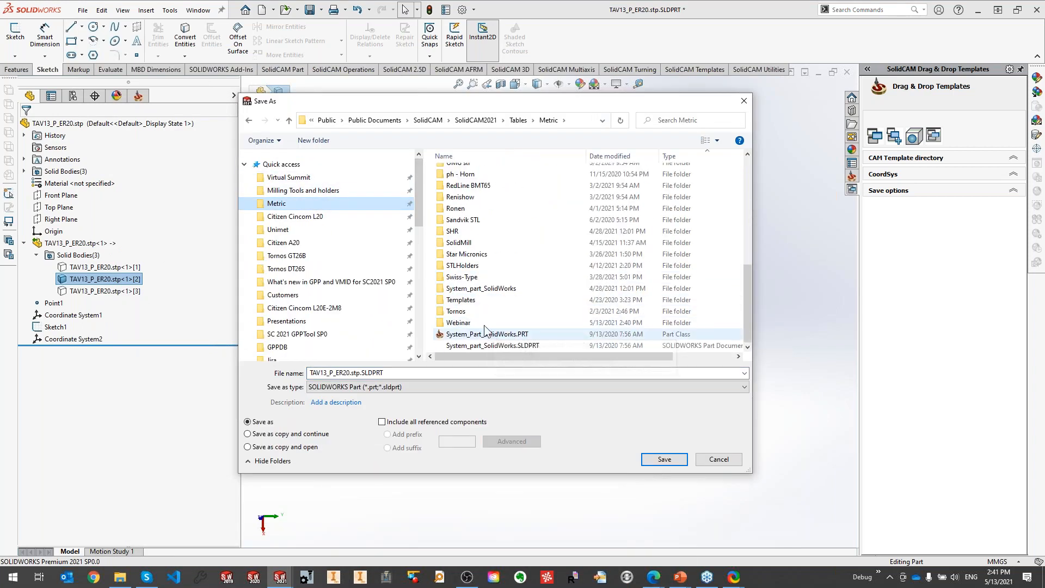
pyautogui.click(479, 325)
pyautogui.doubleClick(479, 325)
pyautogui.doubleClick(466, 171)
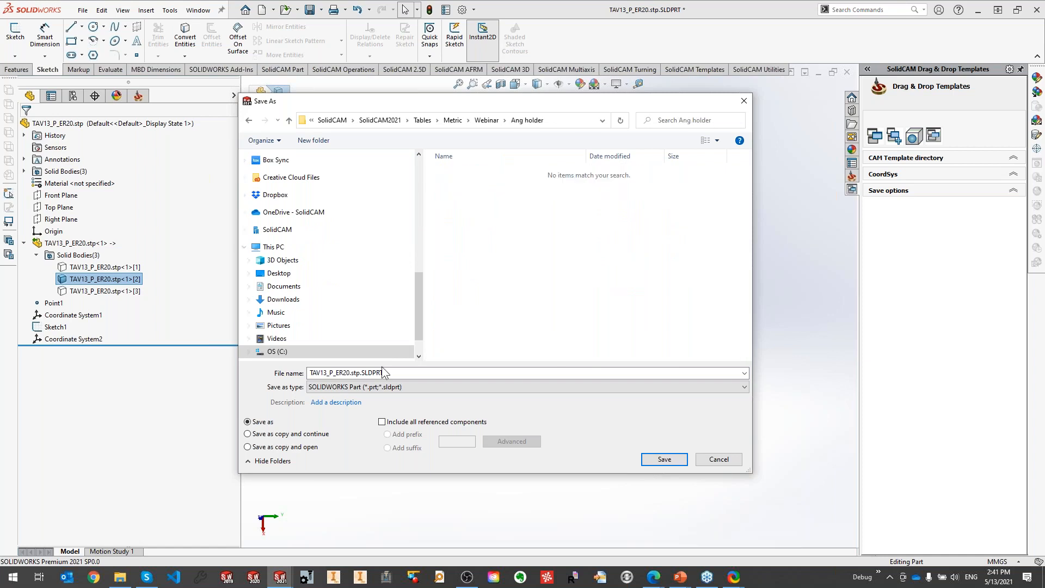
# Set the file type to STL and name the exported fork file C.
pyautogui.doubleClick(358, 373)
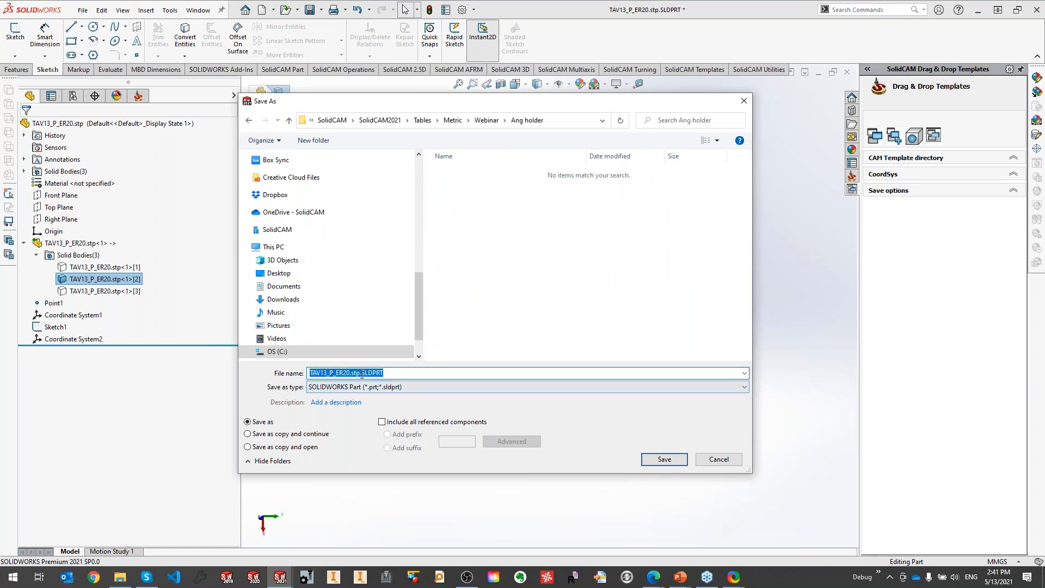
pyautogui.click(363, 389)
pyautogui.click(351, 357)
pyautogui.click(354, 402)
pyautogui.doubleClick(344, 402)
pyautogui.write('C')
# Export C.STL for all bodies with Coordinate System1 as the output coordinate system.
pyautogui.click(343, 453)
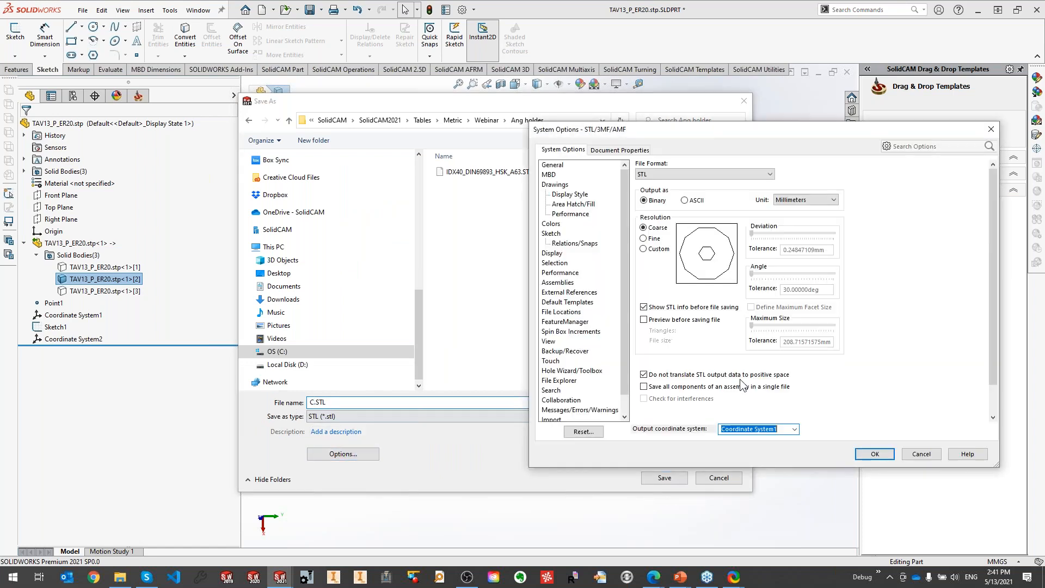
pyautogui.click(795, 429)
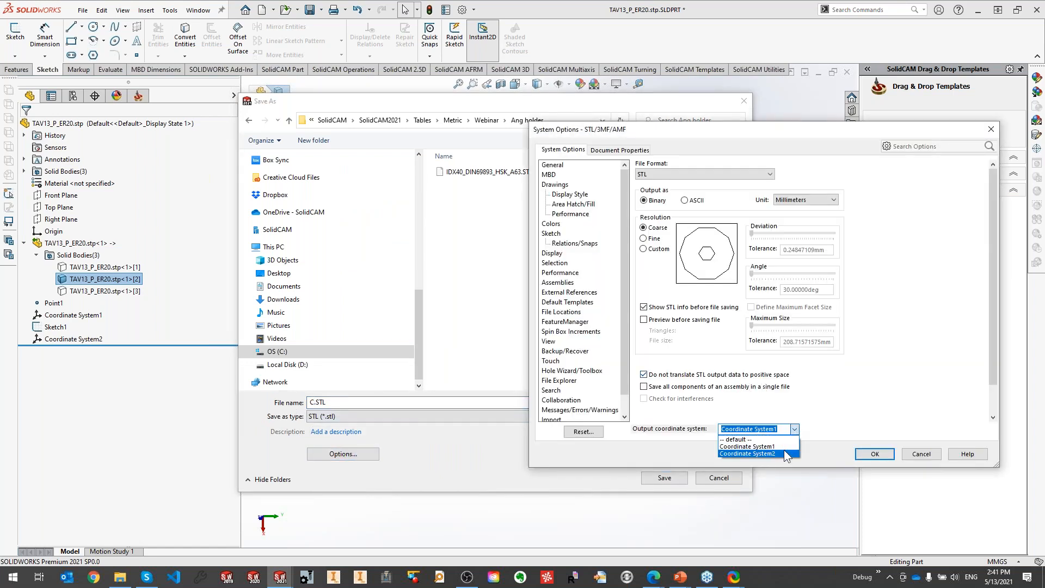
pyautogui.click(782, 446)
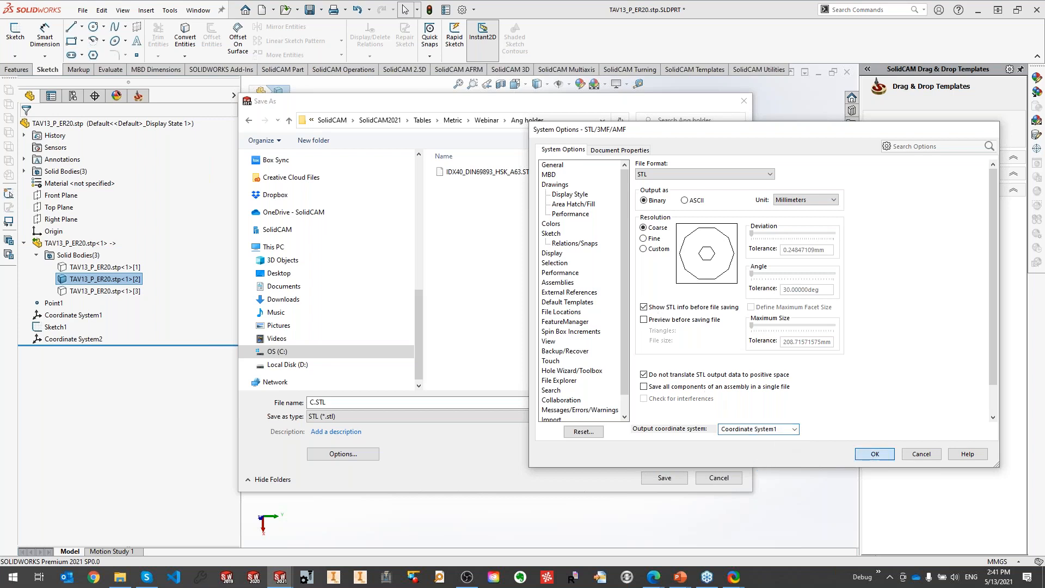
pyautogui.click(874, 454)
pyautogui.click(660, 478)
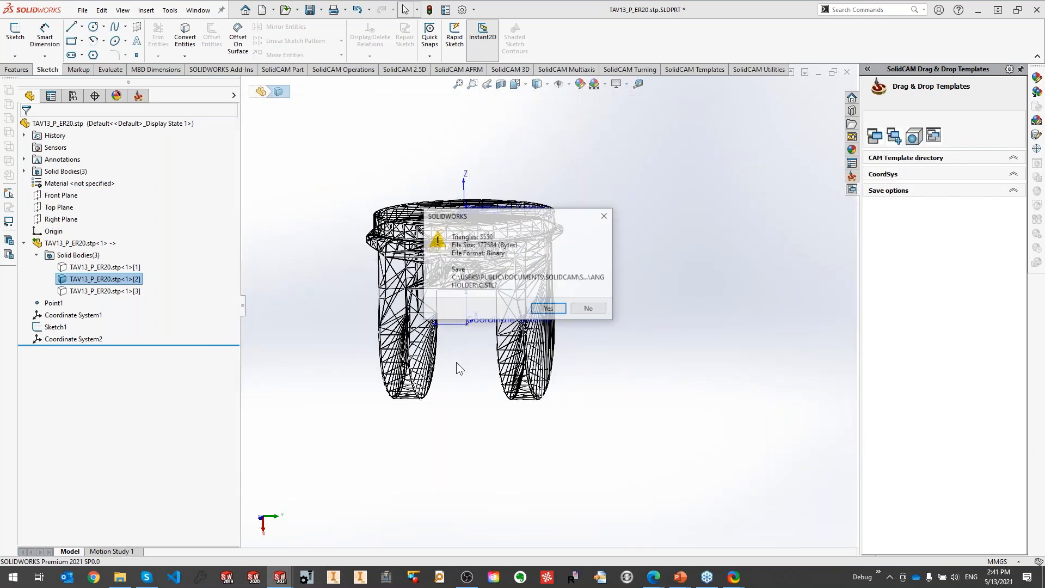
pyautogui.click(545, 308)
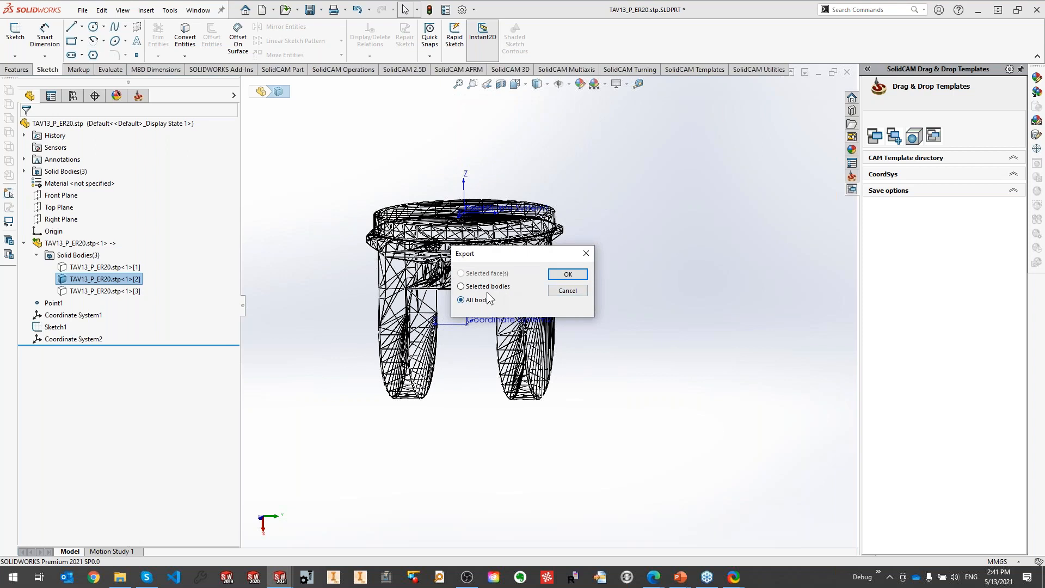
pyautogui.click(570, 276)
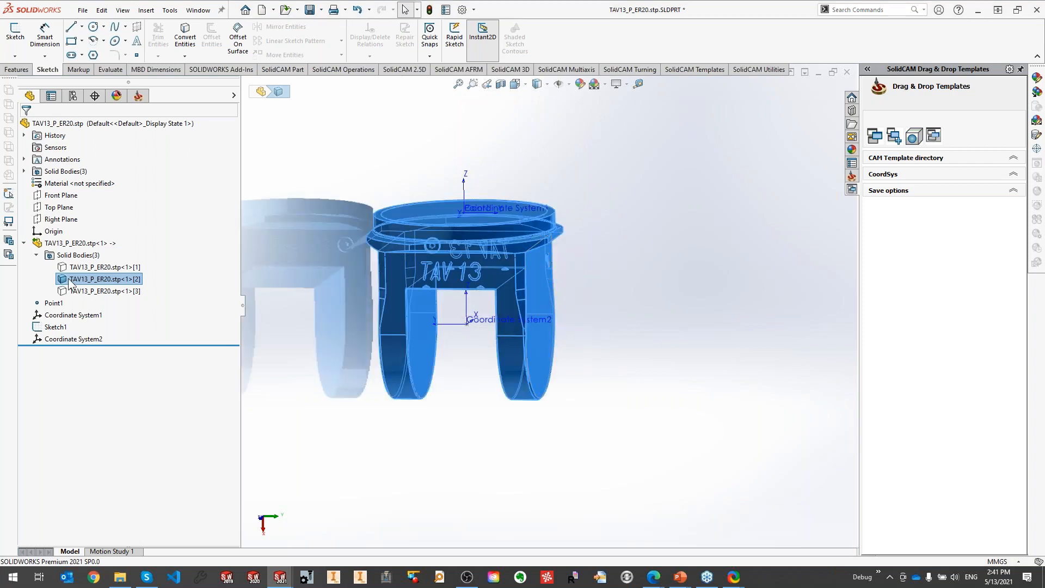
# Hide fork body [2] and show solid bodies [1] and [3] of the TAV13_P_ER20 part.
pyautogui.click(80, 263)
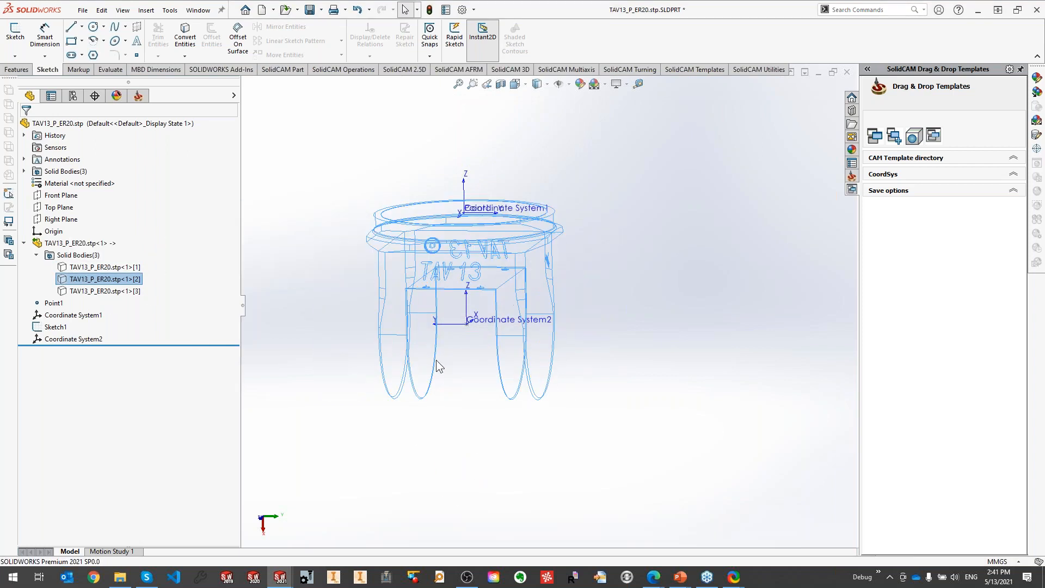
pyautogui.hotkey('shift', 'Tab')
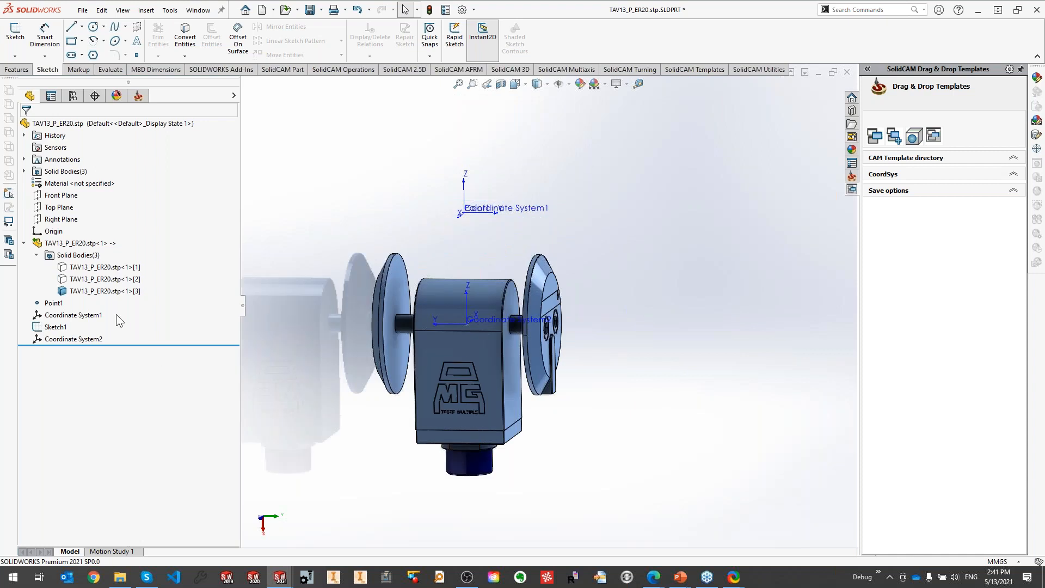
pyautogui.click(103, 267)
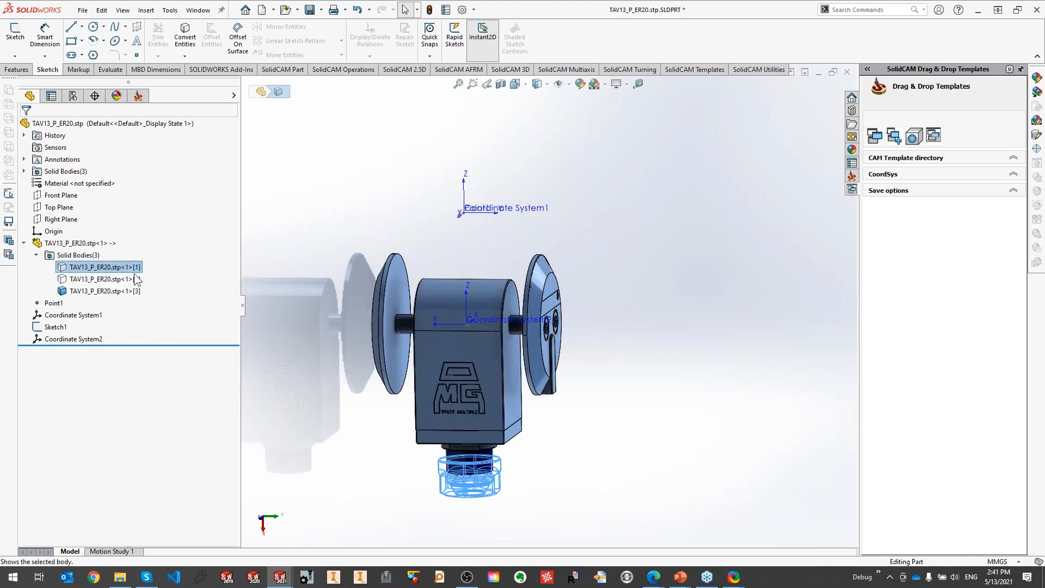
pyautogui.keyDown('ctrl'); pyautogui.moveTo(563, 423); pyautogui.dragTo(558, 391, button='middle'); pyautogui.keyUp('ctrl')
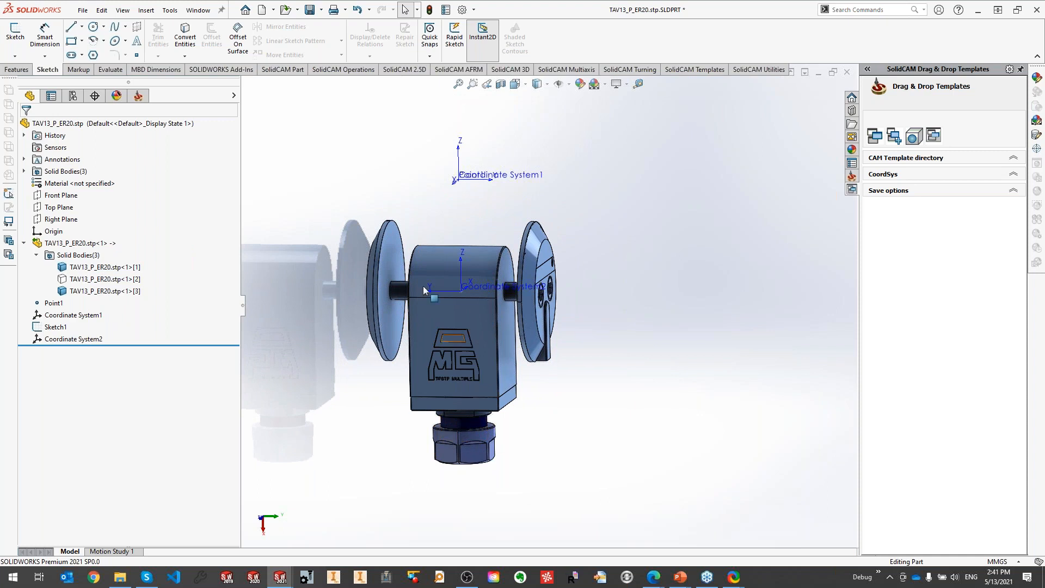
# Start saving another copy of the part, showing bodies [1] and [3], in the Webinar\Ang holder folder.
pyautogui.click(83, 12)
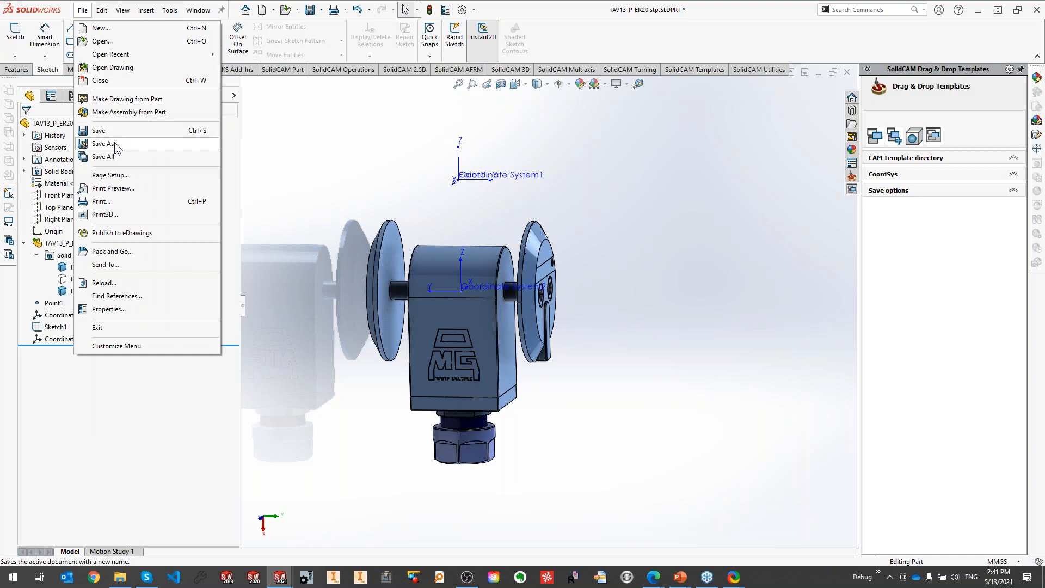
pyautogui.click(116, 147)
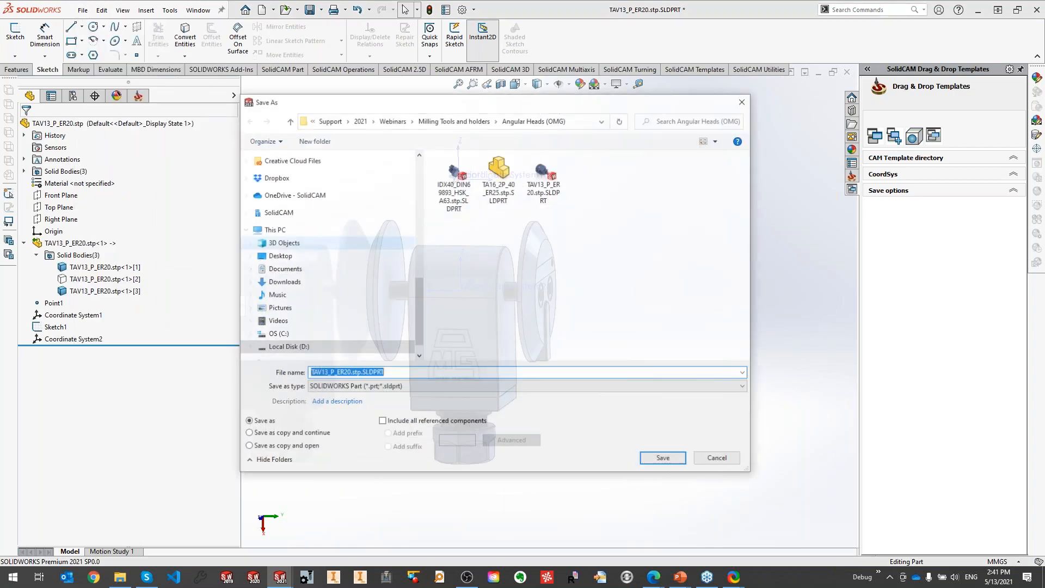
pyautogui.scroll(2, 421, 191)
pyautogui.click(277, 203)
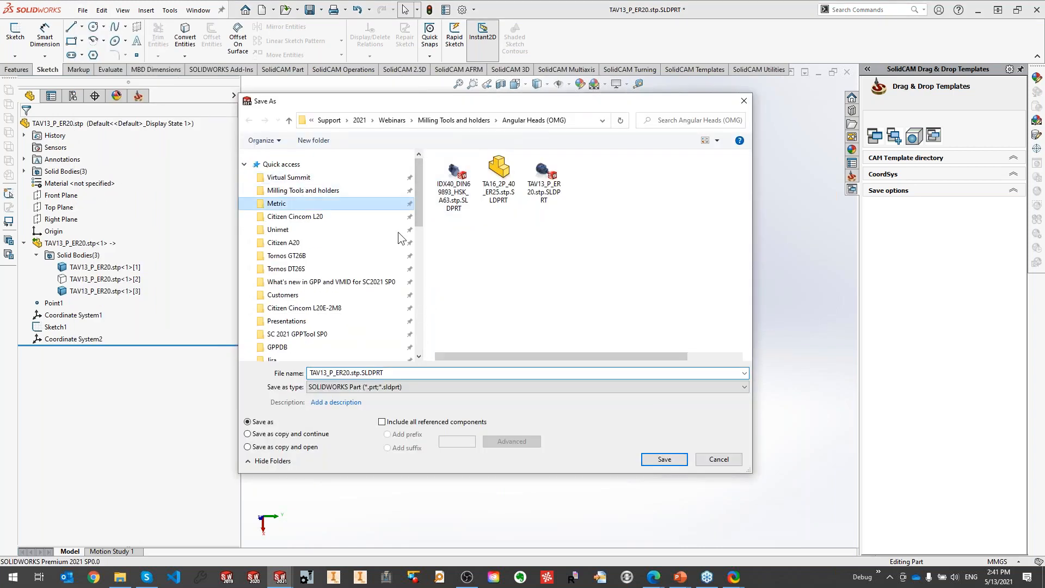
pyautogui.scroll(-5, 488, 322)
pyautogui.doubleClick(459, 323)
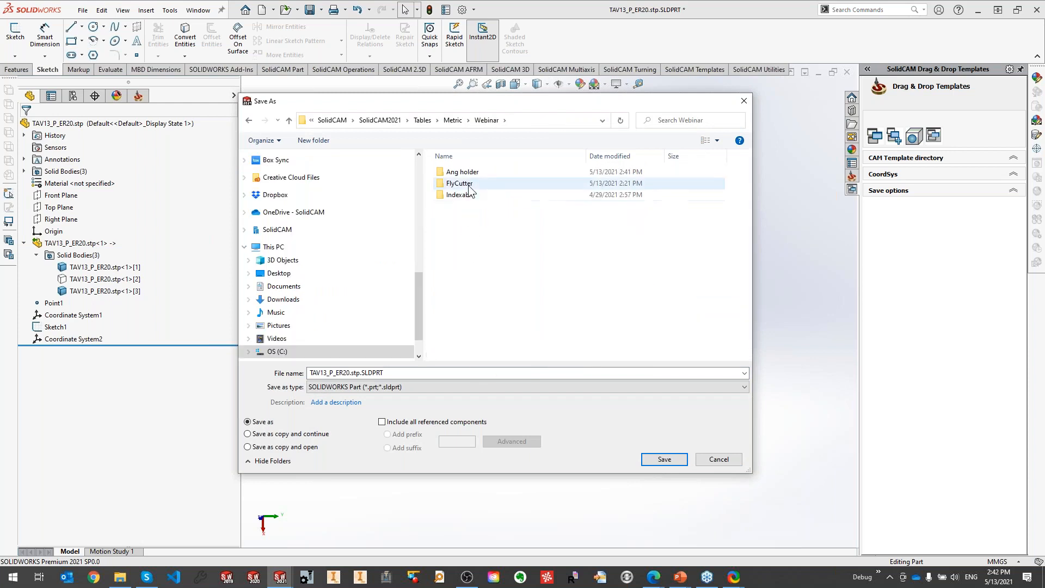
pyautogui.click(469, 174)
pyautogui.doubleClick(469, 174)
# Name the new export file A and set its file type to STL.
pyautogui.doubleClick(356, 373)
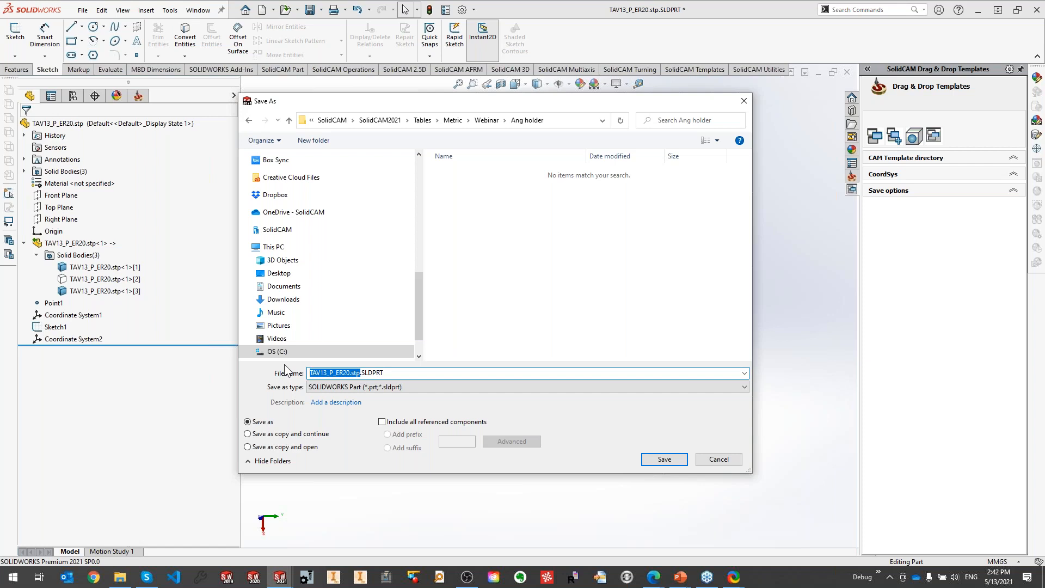
pyautogui.write('A')
pyautogui.click(375, 387)
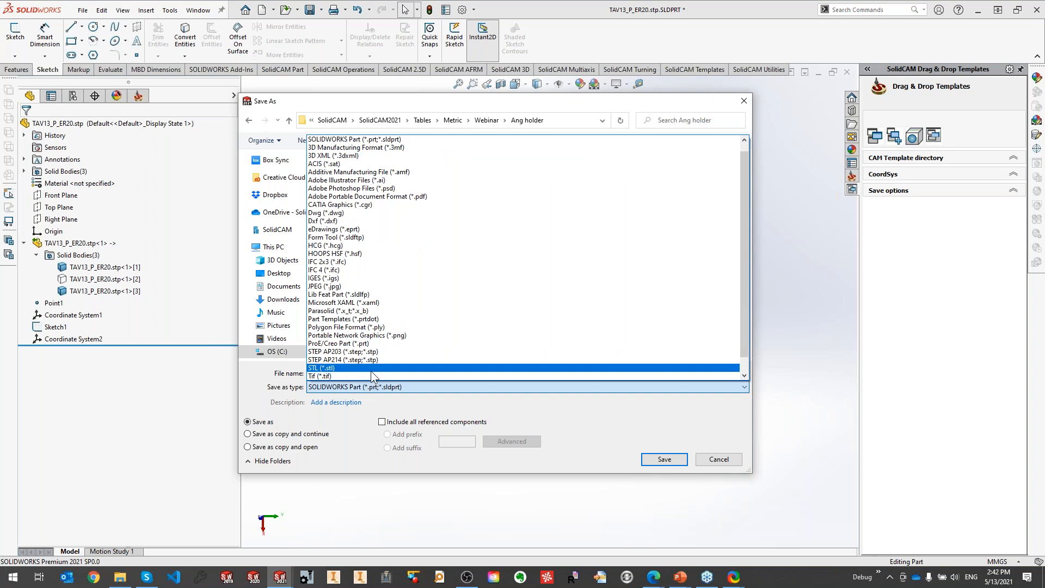
pyautogui.click(371, 370)
pyautogui.moveTo(560, 103); pyautogui.dragTo(643, 96)
# Export A.STL with Coordinate System2 as the output coordinate system.
pyautogui.click(539, 448)
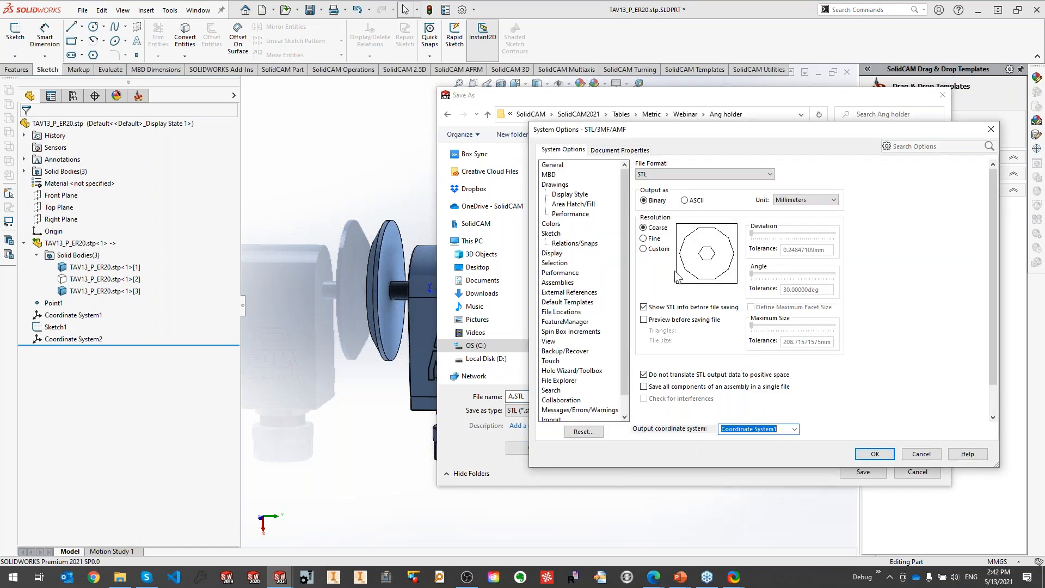
pyautogui.click(795, 429)
pyautogui.click(752, 458)
pyautogui.click(875, 454)
pyautogui.click(864, 472)
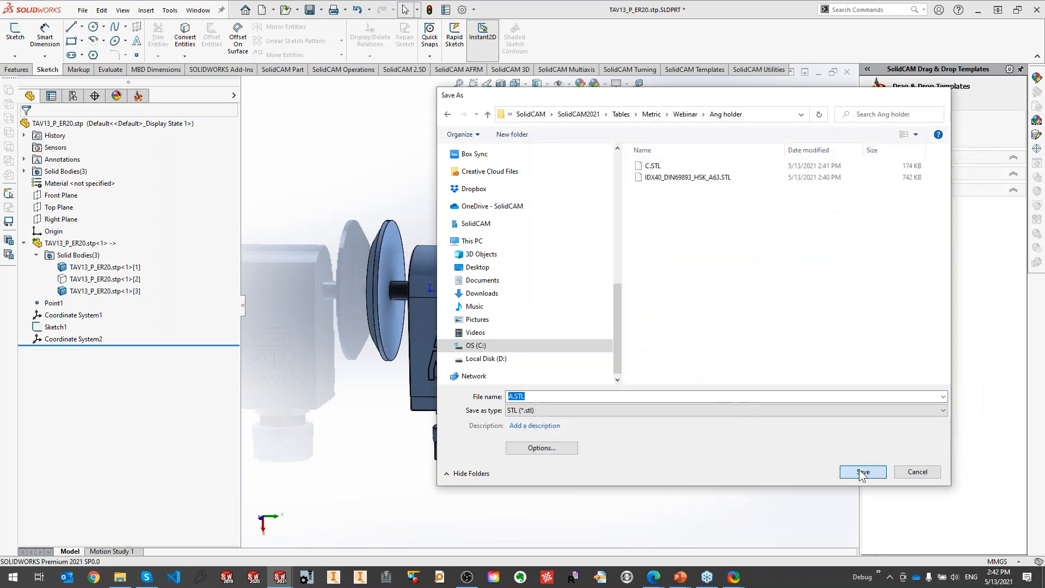
pyautogui.click(540, 312)
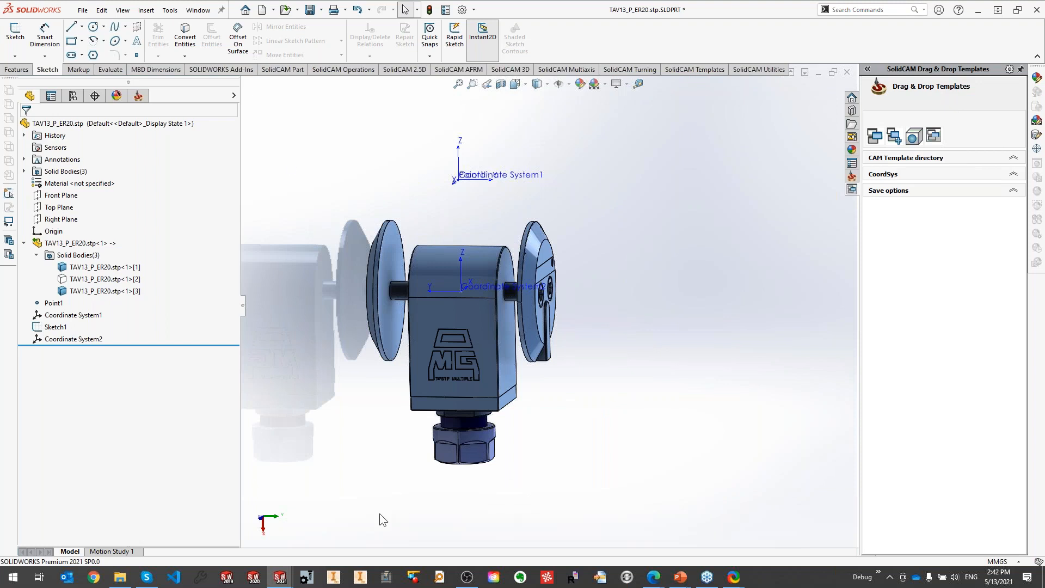
# Switch to the NTX2000-TESTPART assembly and open the Webinar.tlv tool components library for editing.
pyautogui.click(201, 13)
pyautogui.click(229, 149)
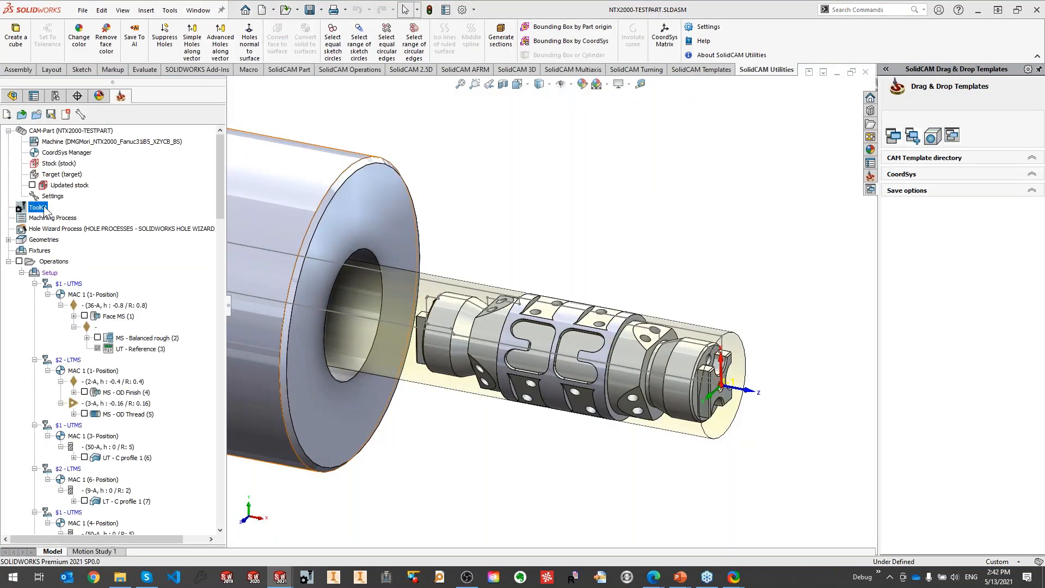
pyautogui.rightClick(43, 207)
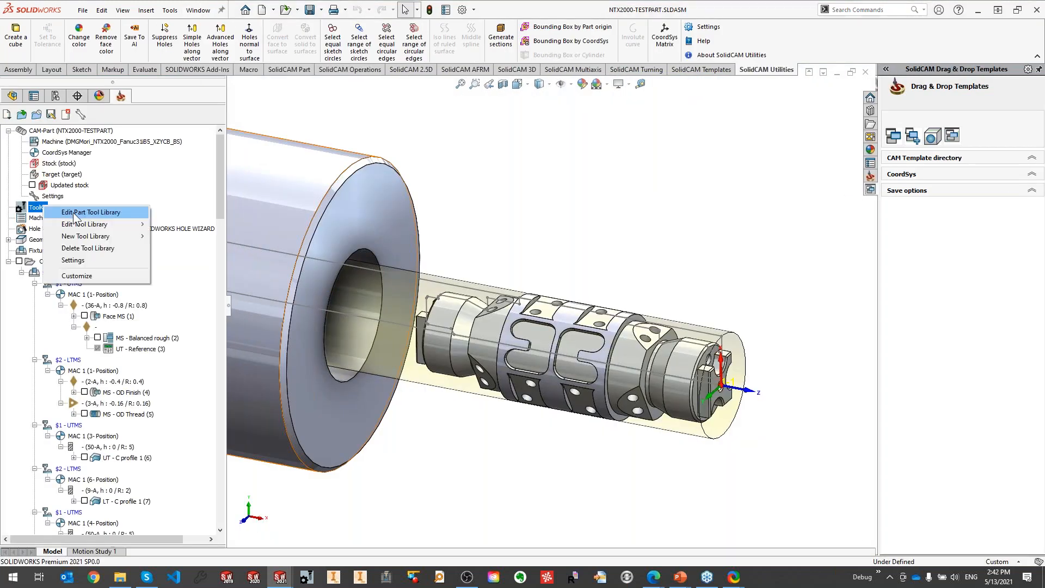
pyautogui.moveTo(79, 229)
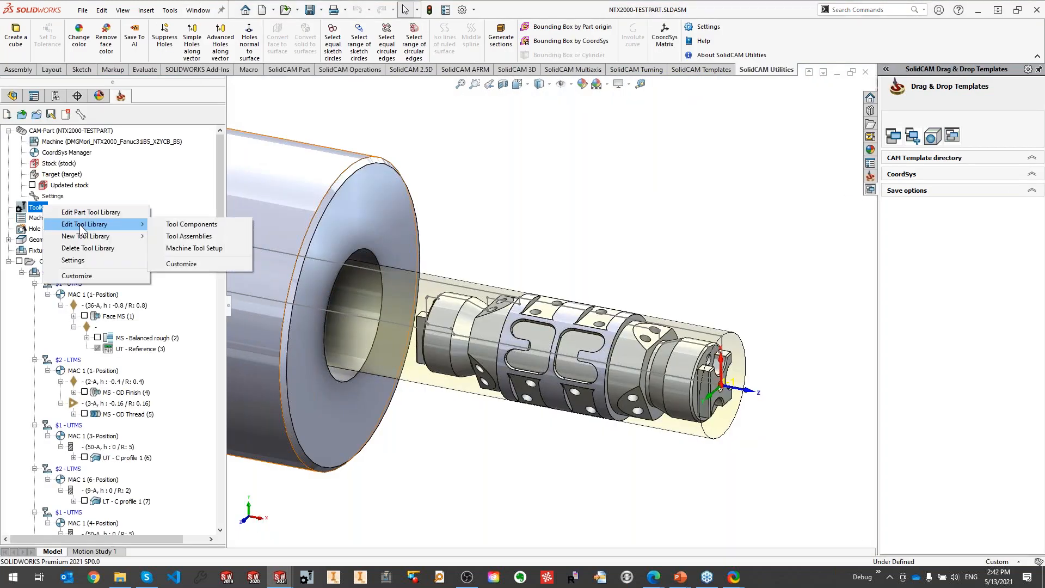
pyautogui.click(181, 226)
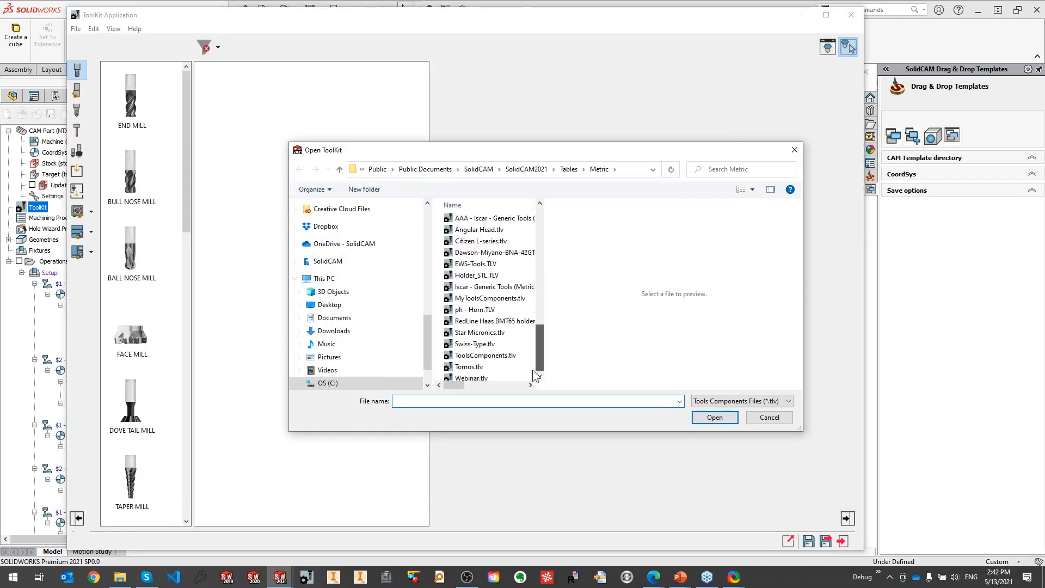
pyautogui.doubleClick(471, 377)
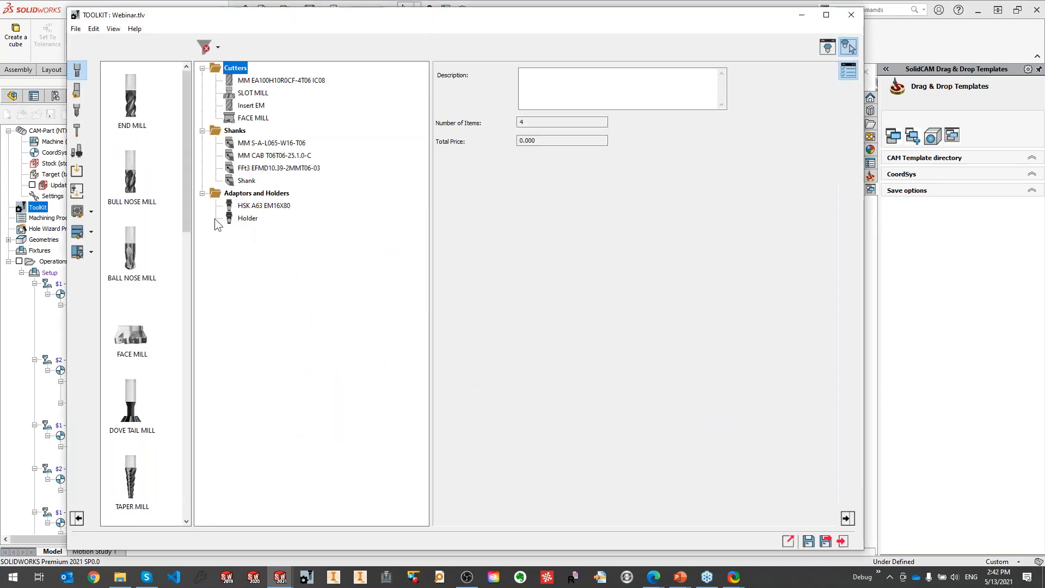
# Add a new holder to Adaptors and Holders and load IDX40_DIN69893_HSK_A63.STL from Webinar\Ang holder as its 3D model.
pyautogui.click(77, 149)
pyautogui.moveTo(129, 245); pyautogui.dragTo(251, 197)
pyautogui.click(615, 173)
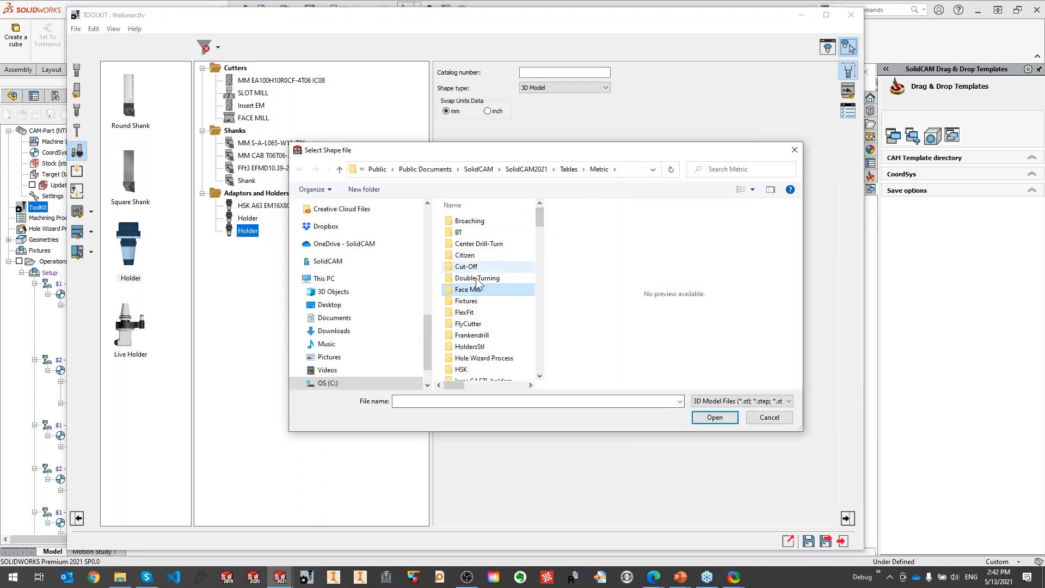
pyautogui.scroll(-12, 490, 294)
pyautogui.scroll(3, 477, 315)
pyautogui.doubleClick(467, 320)
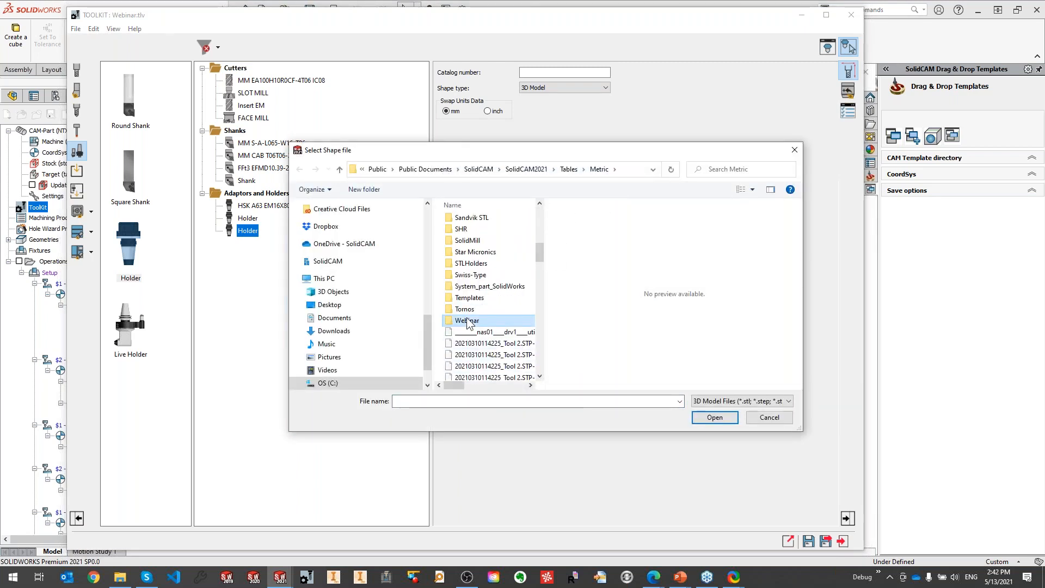
pyautogui.doubleClick(468, 220)
pyautogui.click(492, 243)
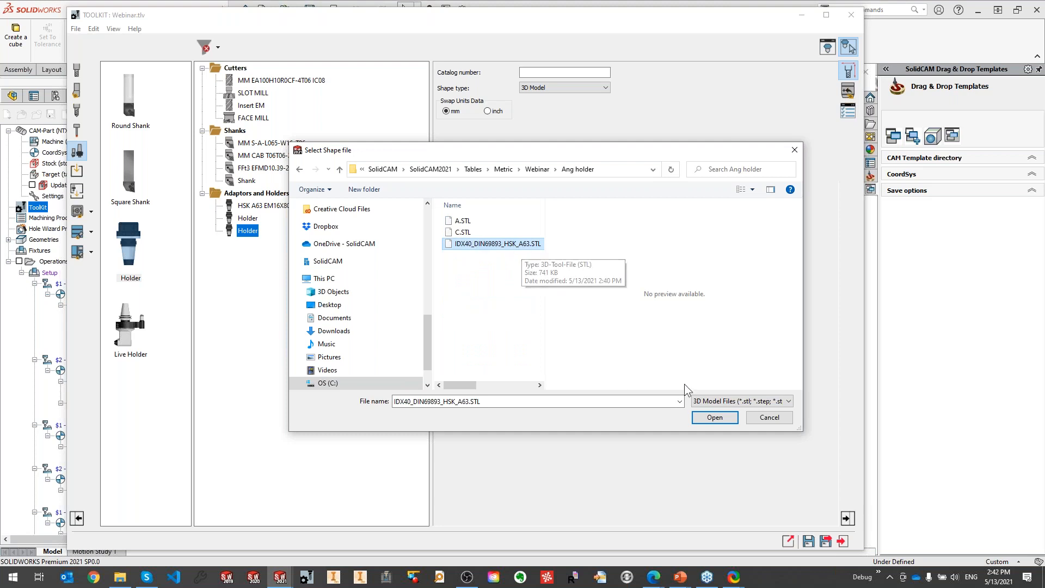
pyautogui.click(714, 418)
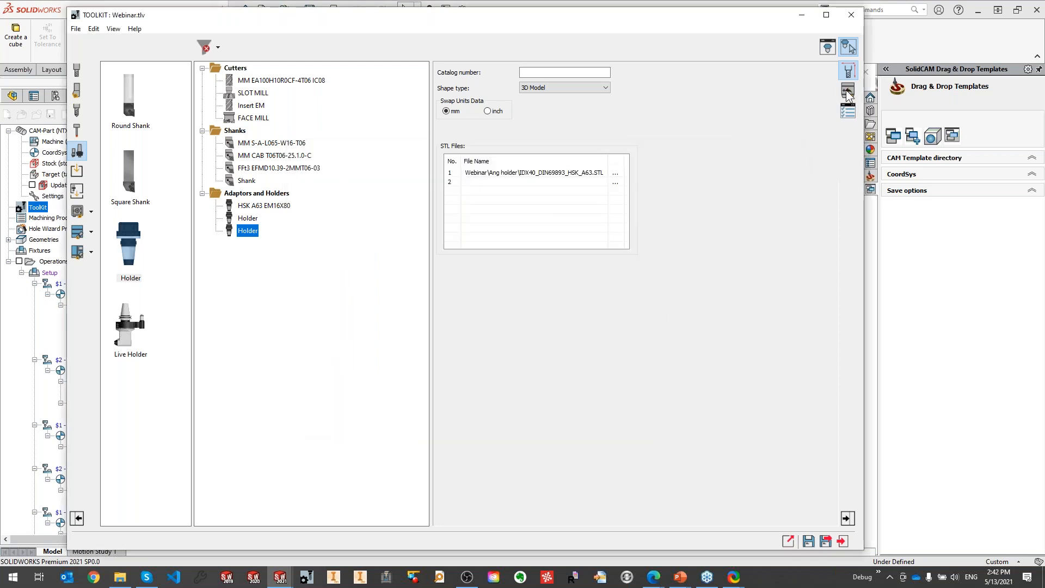
# Rename the new holder component as Ang Holder.
pyautogui.rightClick(252, 241)
pyautogui.click(278, 255)
pyautogui.write('Angl')
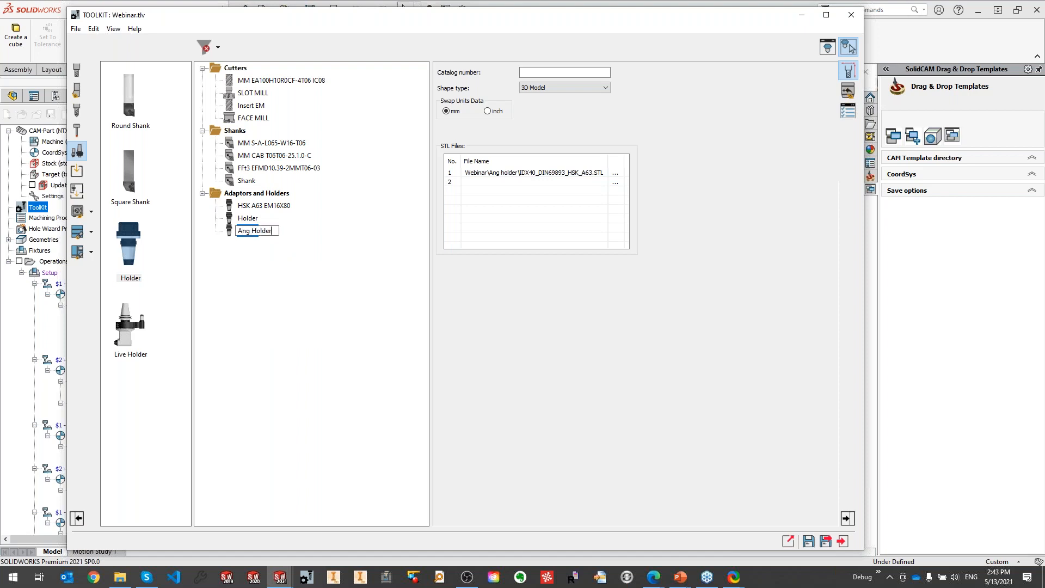
# Confirm the Ang Holder name and open the holder's joint definitions.
pyautogui.press('Return')
pyautogui.click(847, 91)
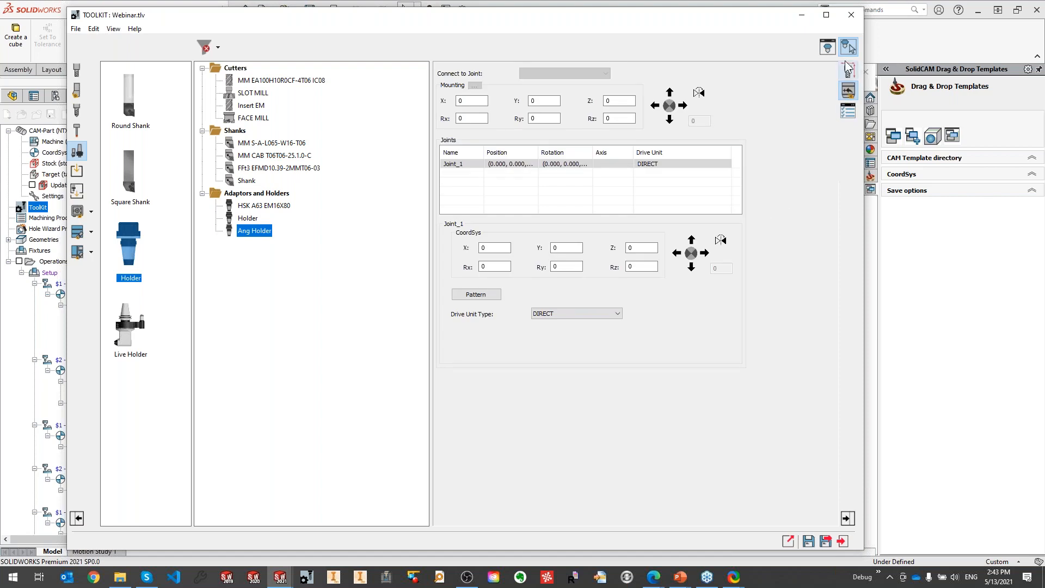
pyautogui.doubleClick(466, 165)
pyautogui.write('C')
pyautogui.click(470, 179)
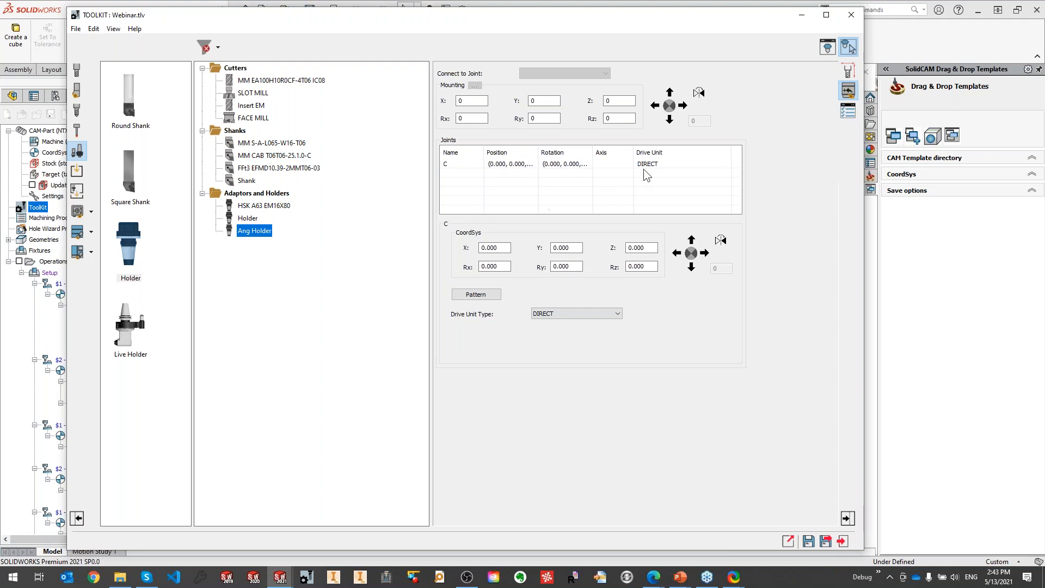
pyautogui.click(630, 165)
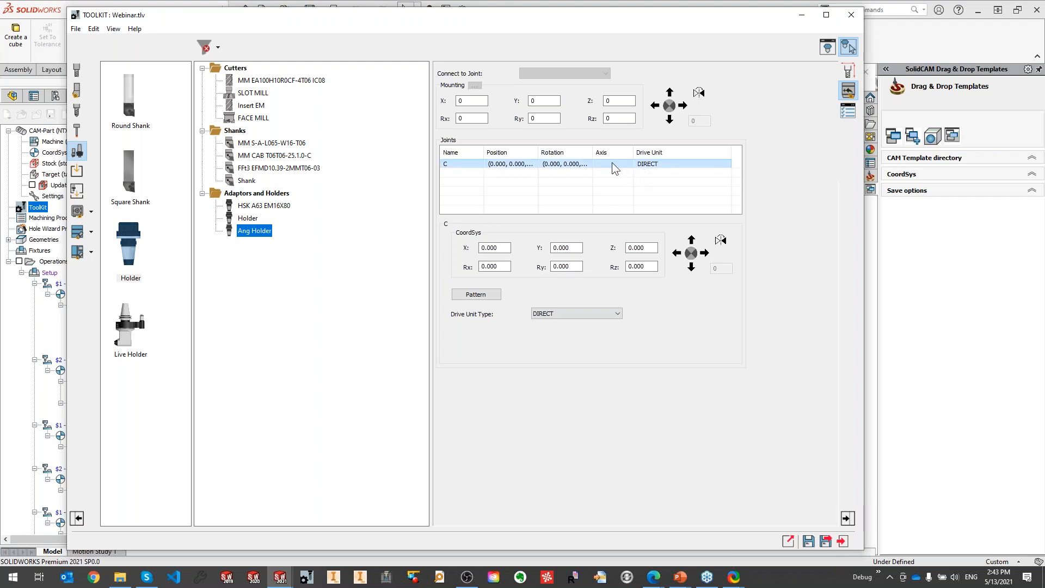
# Add a joint with a rotary axis to Ang Holder, delete the static joint, and name the rotary joint C.
pyautogui.rightClick(458, 162)
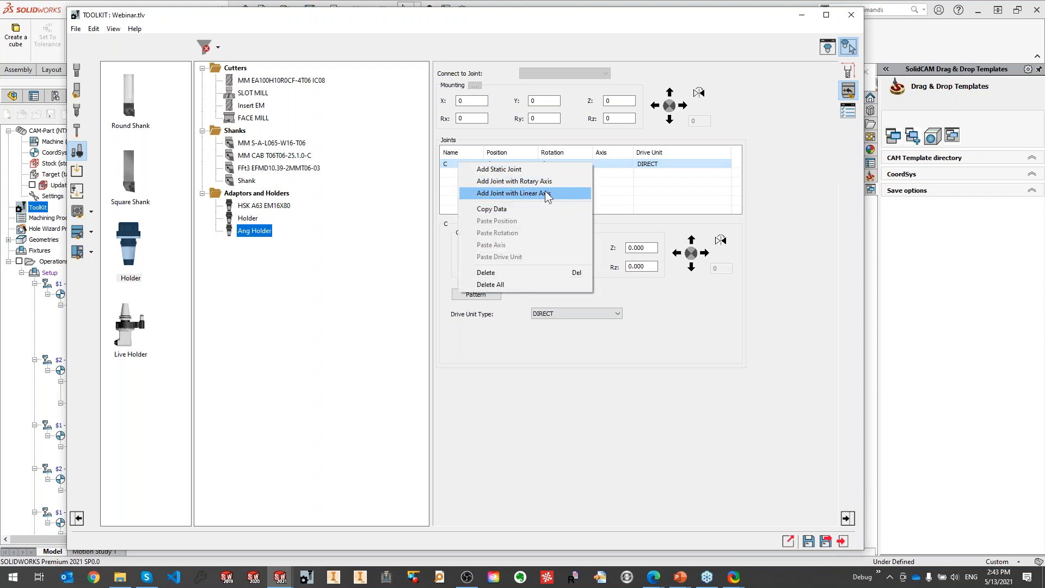
pyautogui.click(545, 180)
pyautogui.rightClick(461, 162)
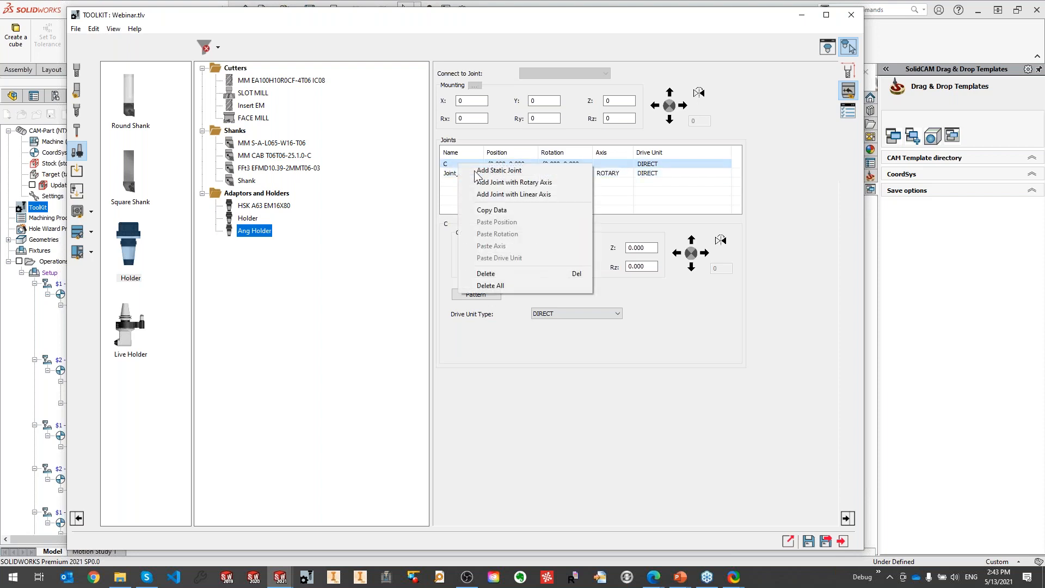
pyautogui.click(495, 274)
pyautogui.doubleClick(463, 163)
pyautogui.write('C')
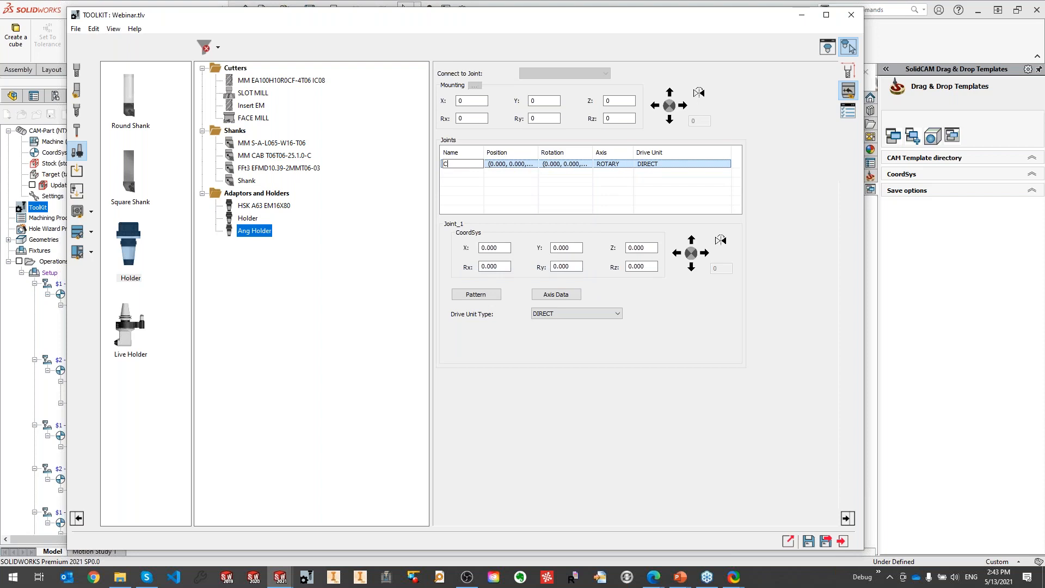
pyautogui.press('Return')
# Preview the Ang Holder model in the Tool Viewer and examine its joint origin and underside from several angles.
pyautogui.click(827, 47)
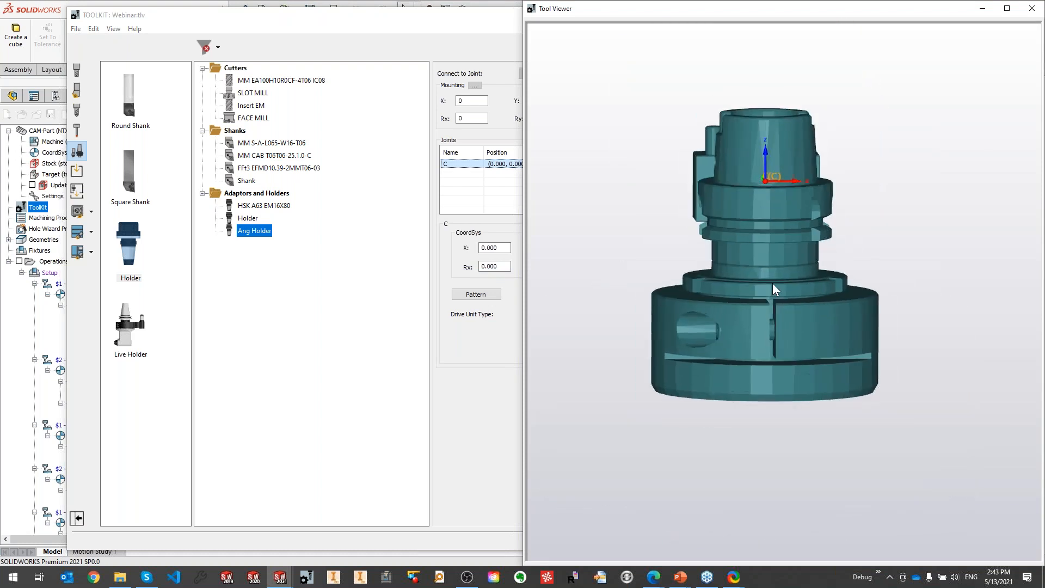
pyautogui.keyDown('ctrl'); pyautogui.moveTo(772, 283); pyautogui.dragTo(768, 262, button='middle'); pyautogui.keyUp('ctrl')
pyautogui.moveTo(793, 5); pyautogui.dragTo(868, 69)
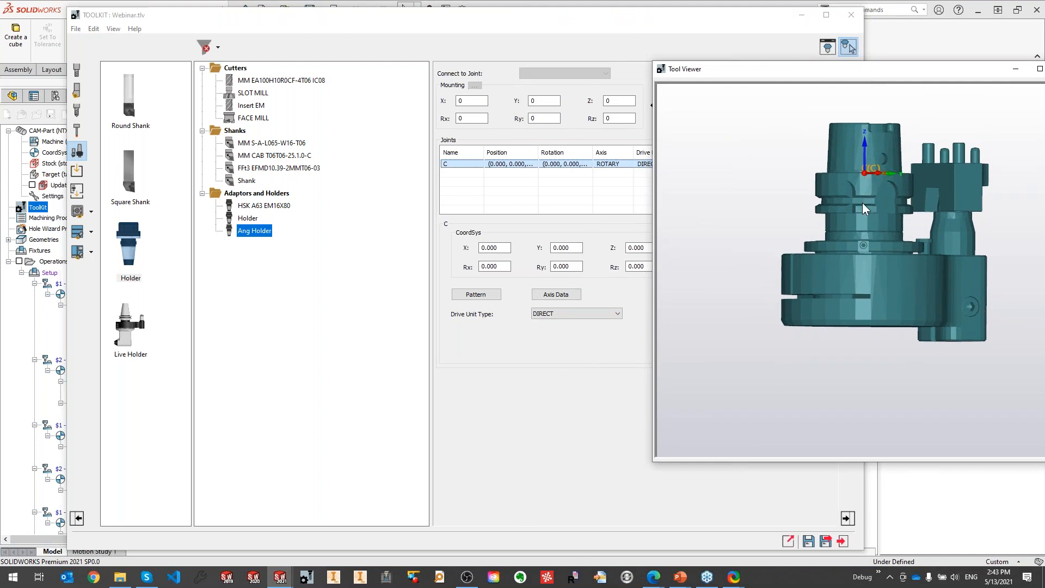
pyautogui.moveTo(861, 328); pyautogui.dragTo(863, 293, button='middle')
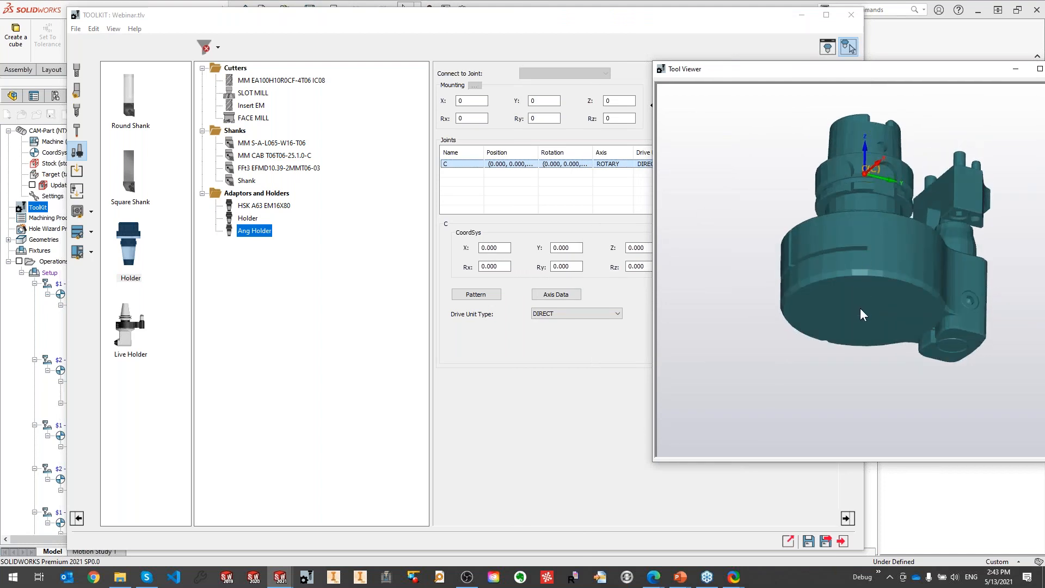
pyautogui.moveTo(796, 227); pyautogui.dragTo(930, 191, button='middle')
# Measure the distance from the HSK flange's upper face to the bottom face of the holder body.
pyautogui.rightClick(758, 166)
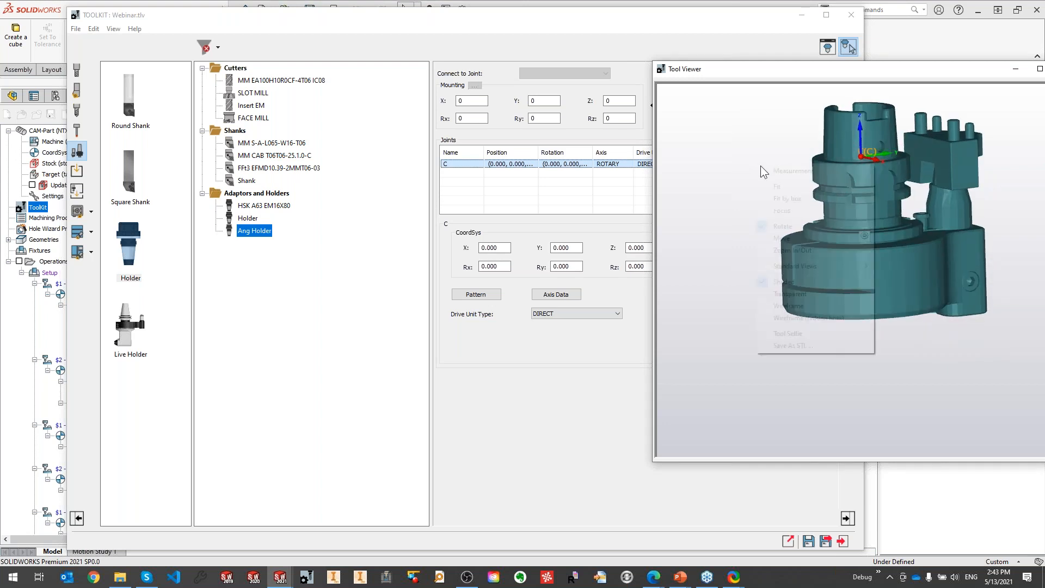
pyautogui.click(789, 171)
pyautogui.scroll(3, 813, 268)
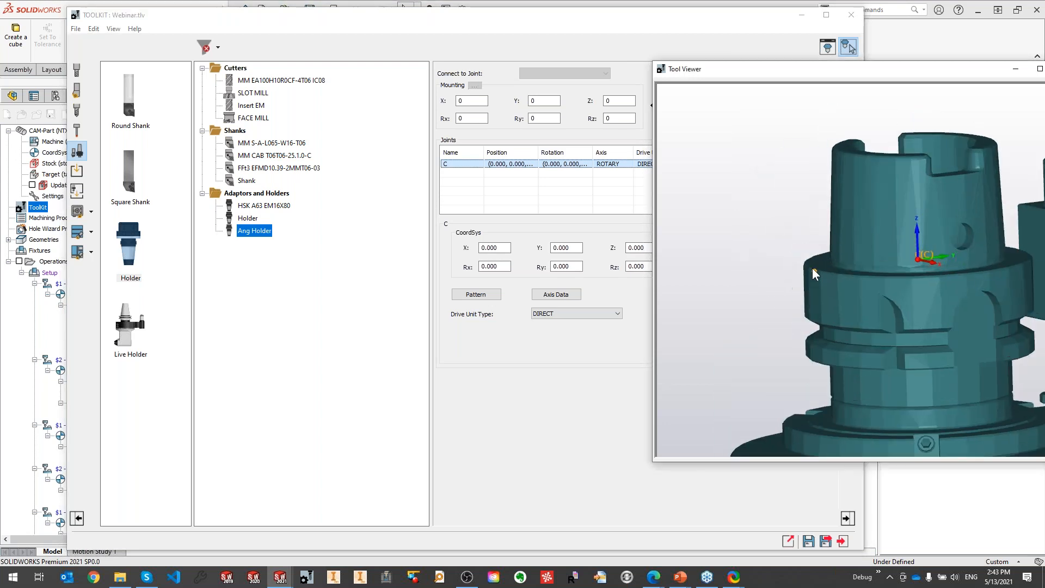
pyautogui.click(823, 266)
pyautogui.scroll(-2, 901, 354)
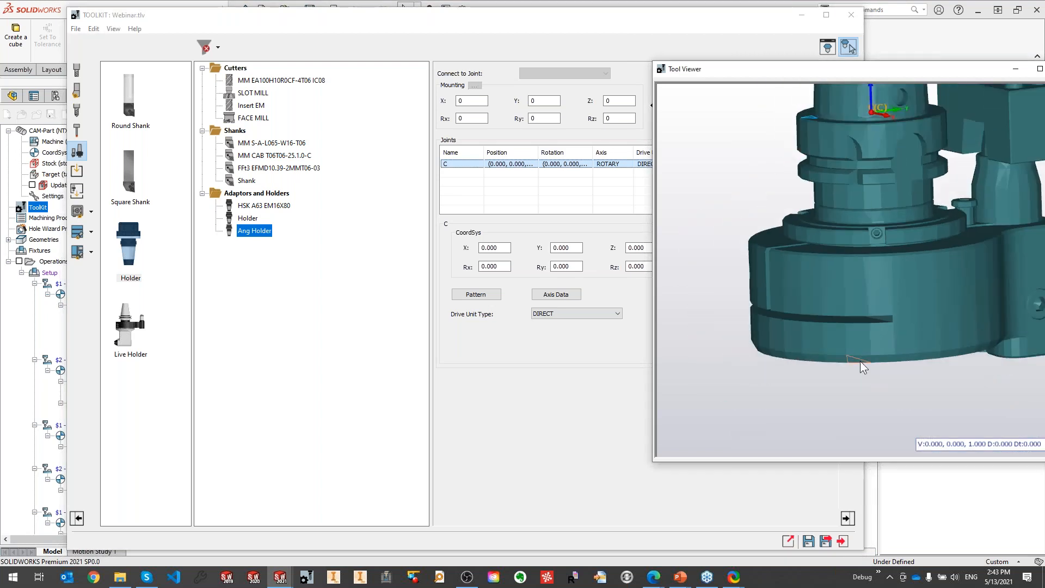
pyautogui.moveTo(861, 361); pyautogui.dragTo(859, 331, button='middle')
pyautogui.click(860, 378)
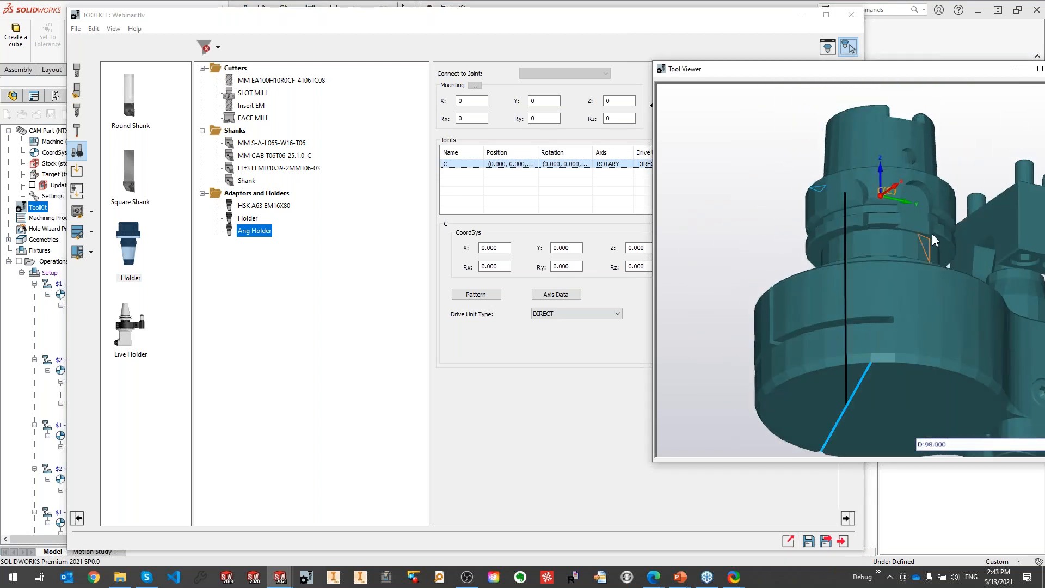
pyautogui.scroll(2, 805, 341)
pyautogui.click(804, 346)
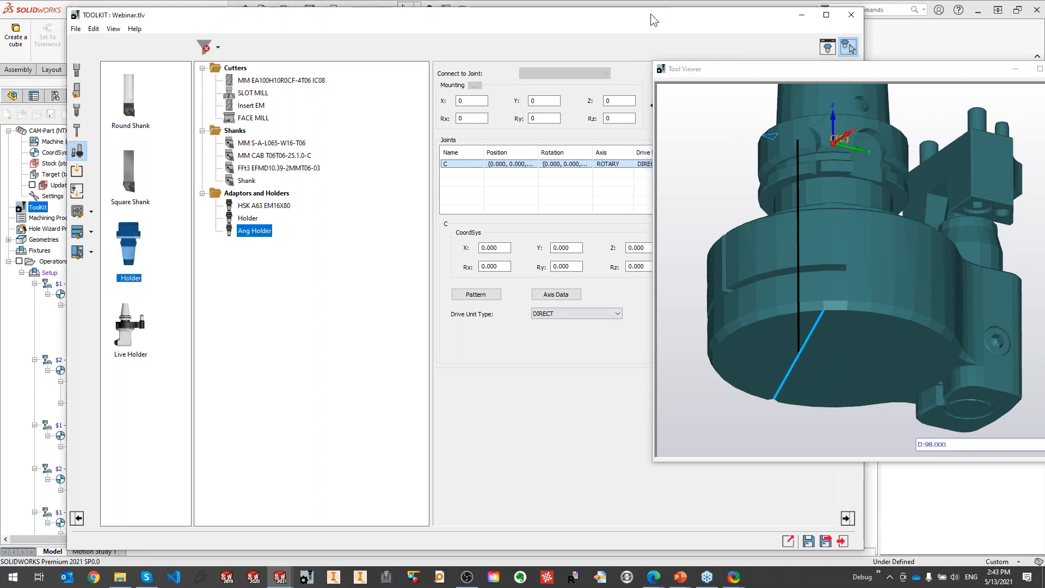
# Set joint C's coordinate system Z to -98 and check its origin on the holder's bottom face.
pyautogui.moveTo(658, 16); pyautogui.dragTo(581, 19)
pyautogui.doubleClick(561, 251)
pyautogui.write('-98')
pyautogui.press('Tab')
pyautogui.click(789, 289)
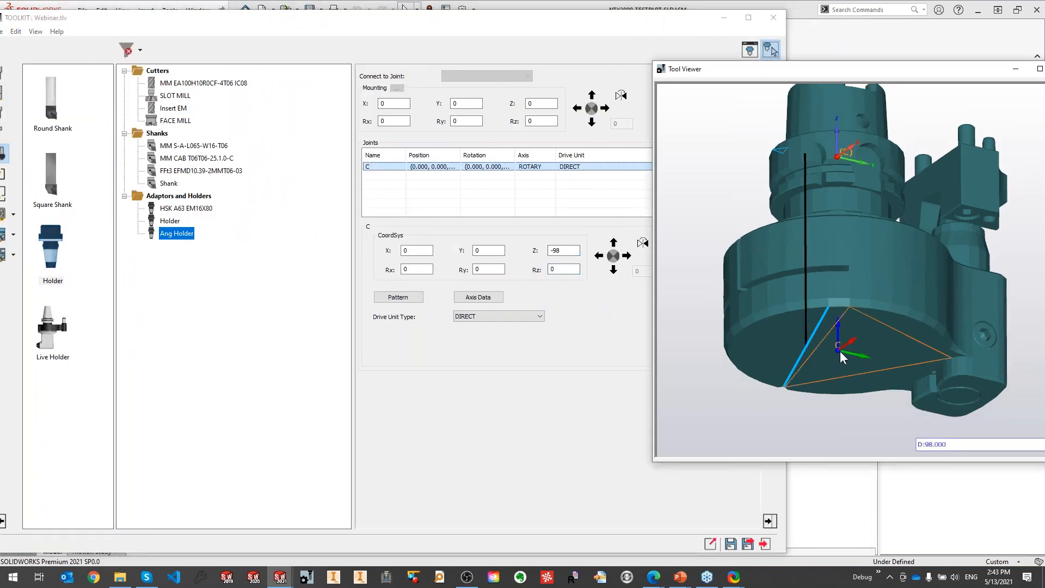
pyautogui.scroll(-2, 809, 198)
pyautogui.moveTo(810, 198); pyautogui.dragTo(814, 250, button='middle')
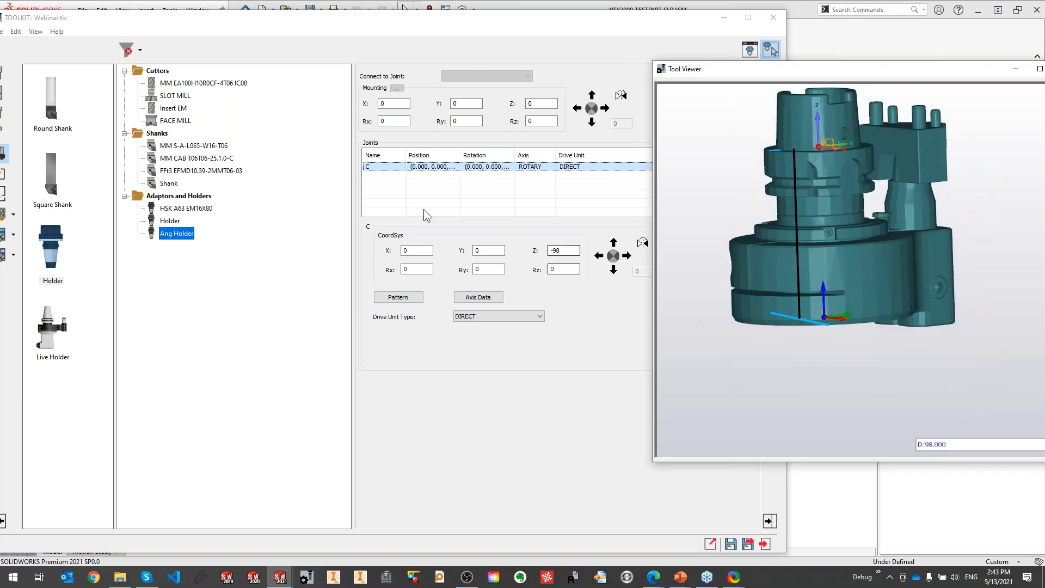
# In joint C's axis data, name the axis C and set its axis vector to (0.000, 0.000, 1.000), keeping the limits.
pyautogui.click(487, 297)
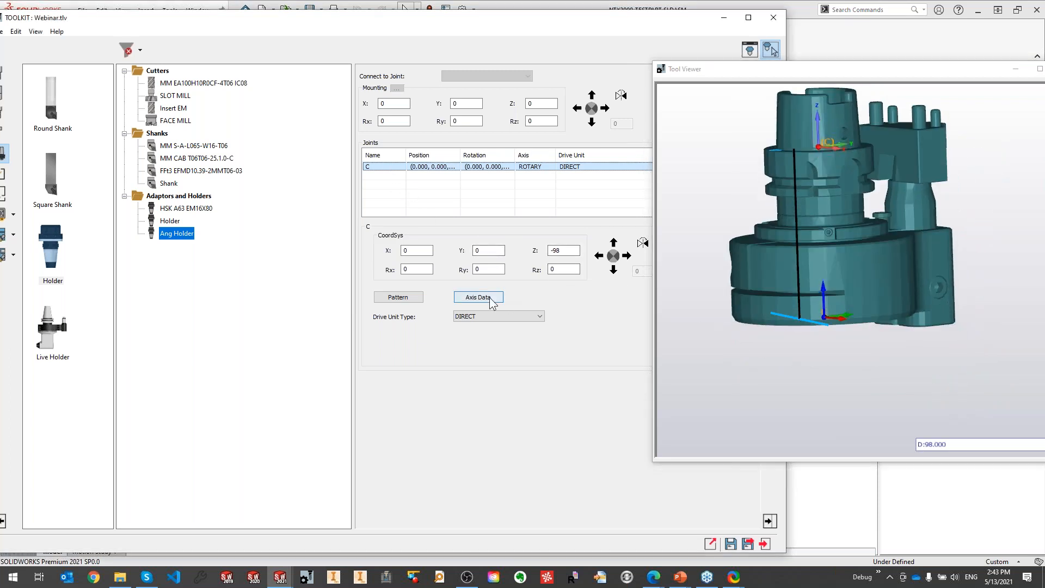
pyautogui.click(550, 213)
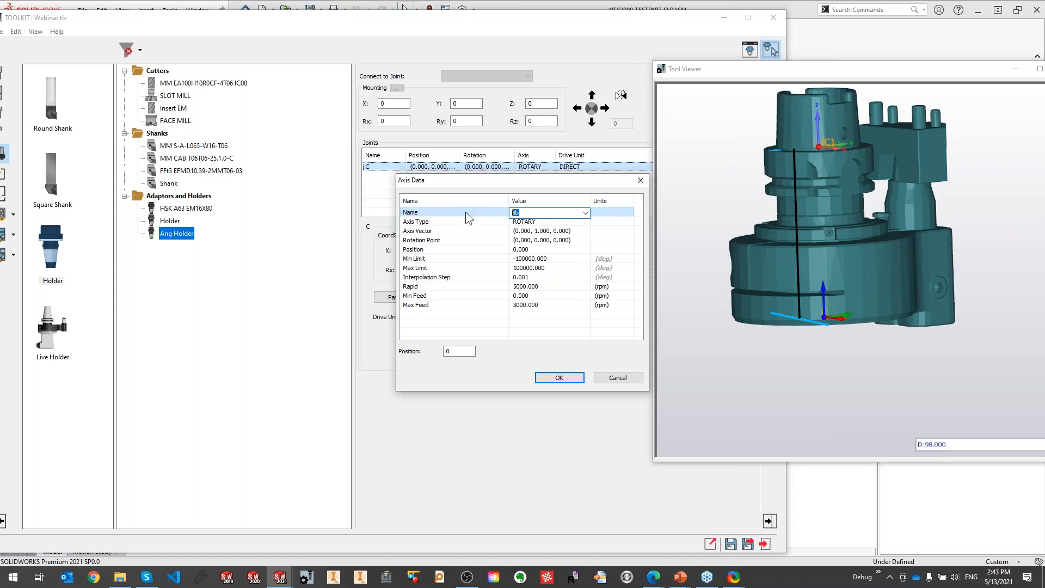
pyautogui.click(535, 235)
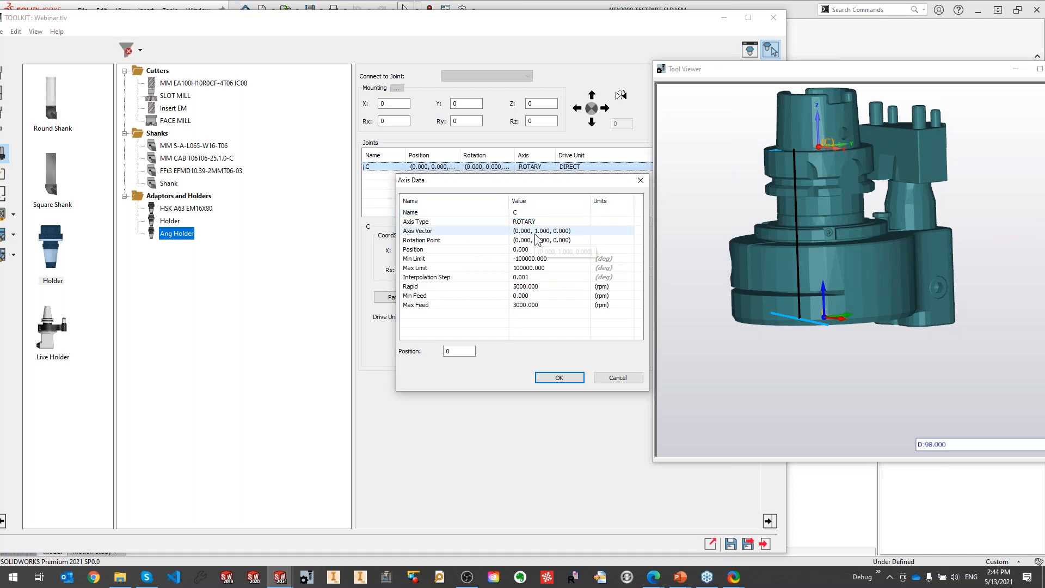
pyautogui.click(582, 232)
pyautogui.click(585, 232)
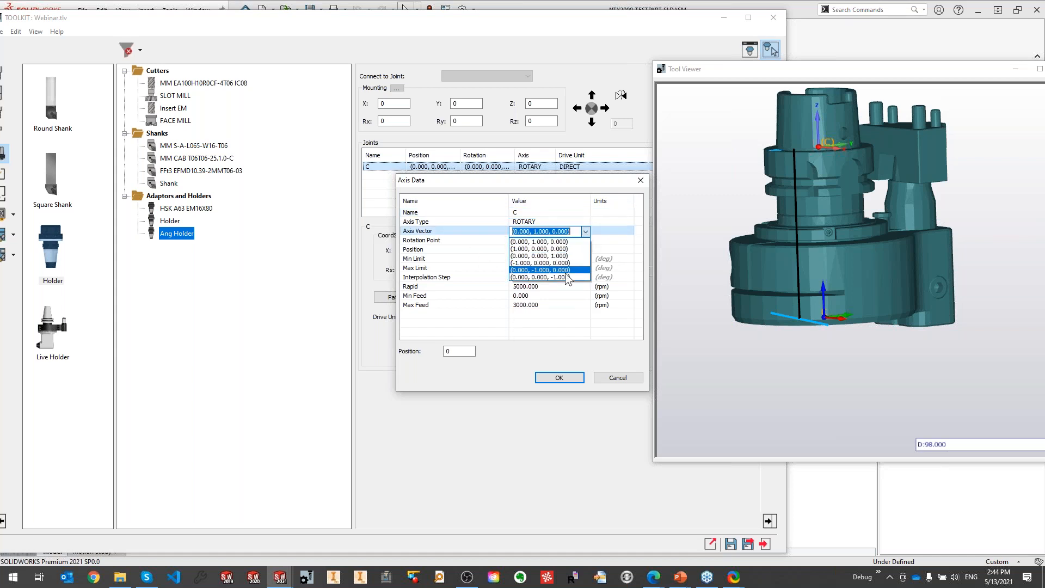
pyautogui.click(569, 256)
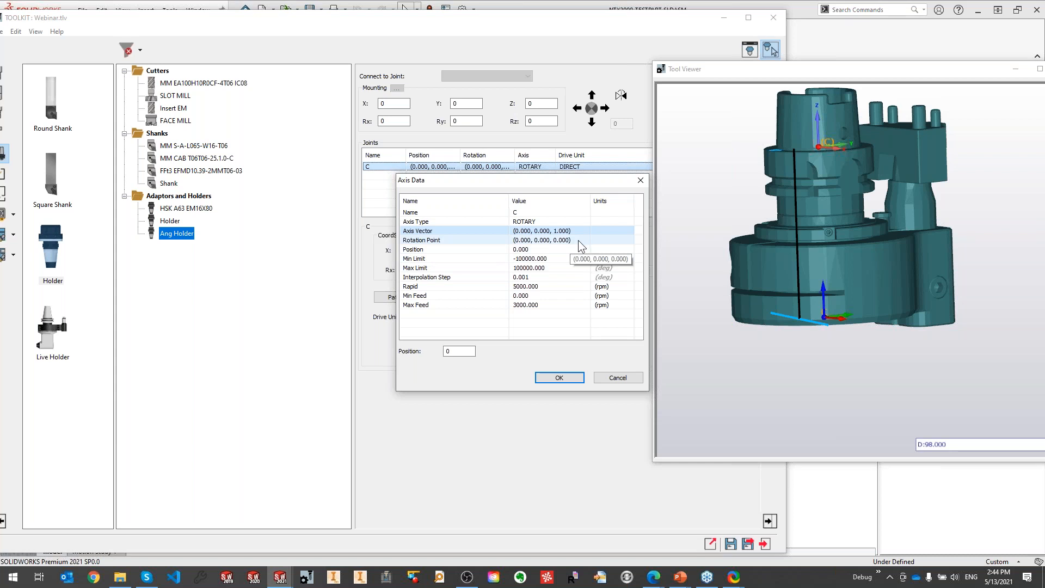
pyautogui.click(550, 259)
pyautogui.hotkey('ctrl', 'a')
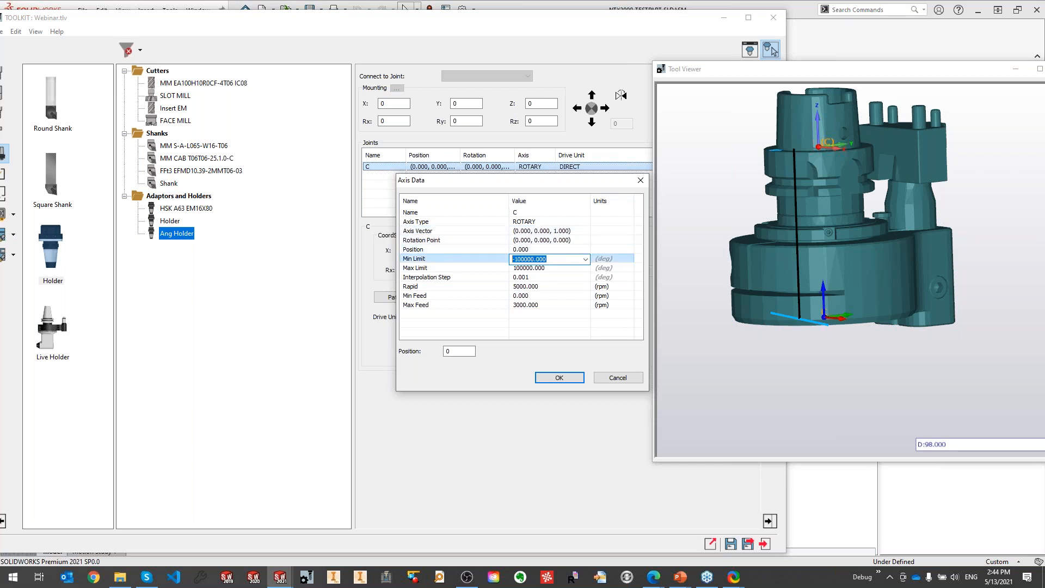
pyautogui.click(840, 244)
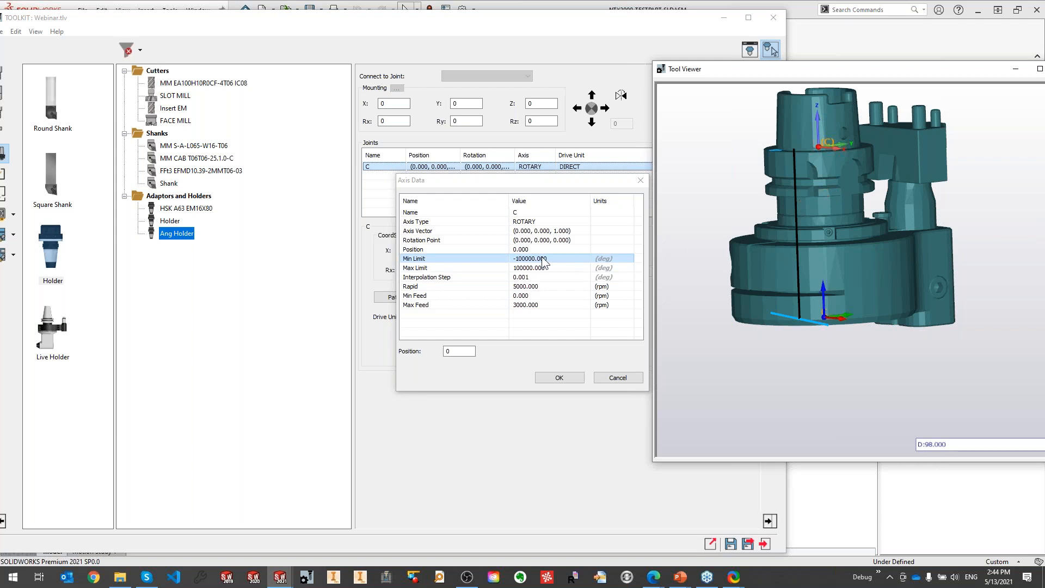
pyautogui.click(560, 258)
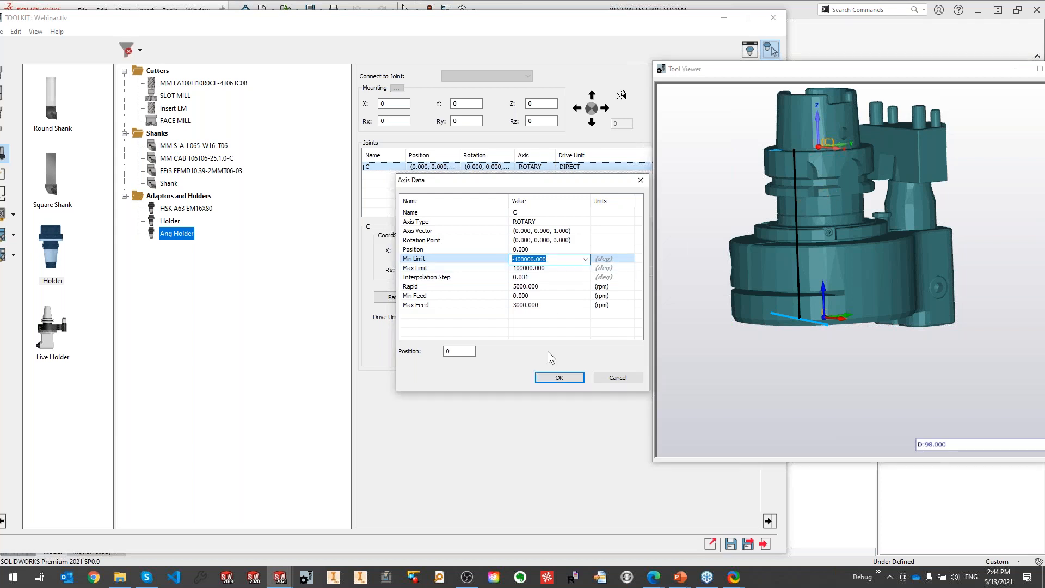
pyautogui.click(557, 377)
pyautogui.click(559, 378)
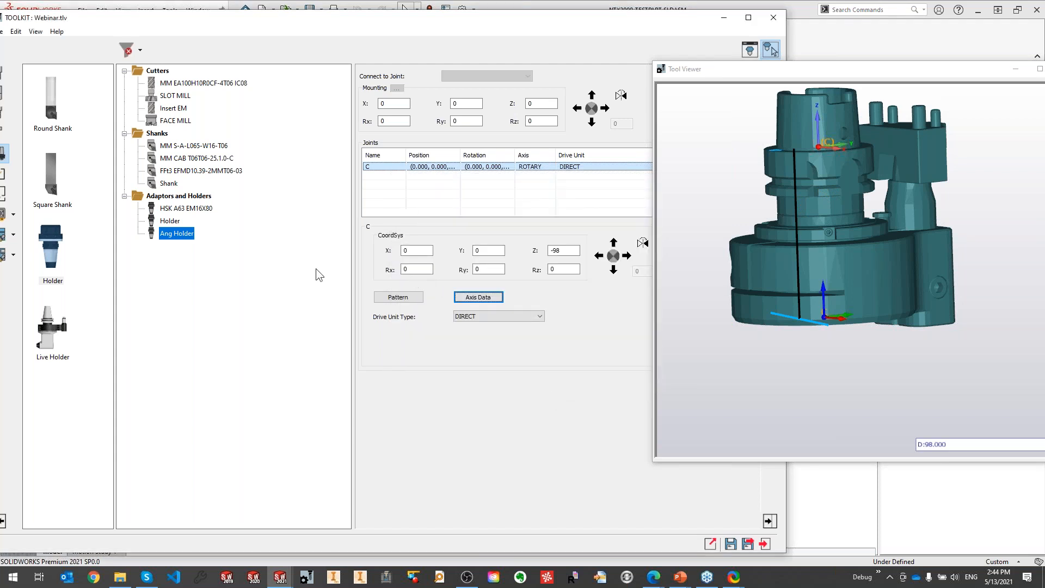
# Add another new holder below Ang Holder in Adaptors and Holders and display its shape definition.
pyautogui.moveTo(51, 253); pyautogui.dragTo(185, 250)
pyautogui.moveTo(759, 71); pyautogui.dragTo(789, 174)
pyautogui.click(776, 76)
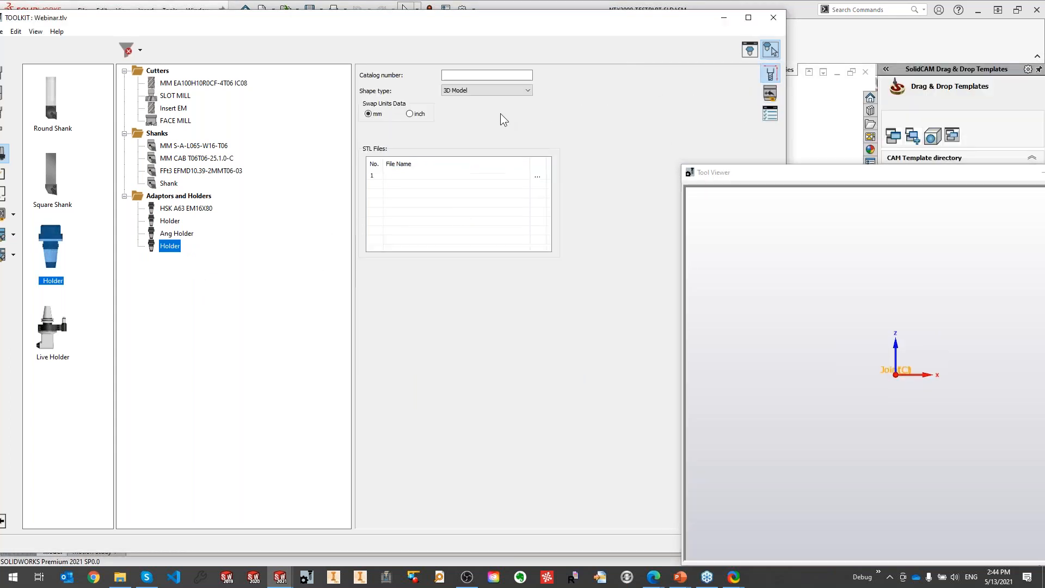
# Load C.STL from the Webinar\Ang holder folder as the new holder's 3D model.
pyautogui.click(533, 179)
pyautogui.moveTo(461, 223); pyautogui.dragTo(461, 273)
pyautogui.click(399, 263)
pyautogui.press('w')
pyautogui.scroll(5, 393, 223)
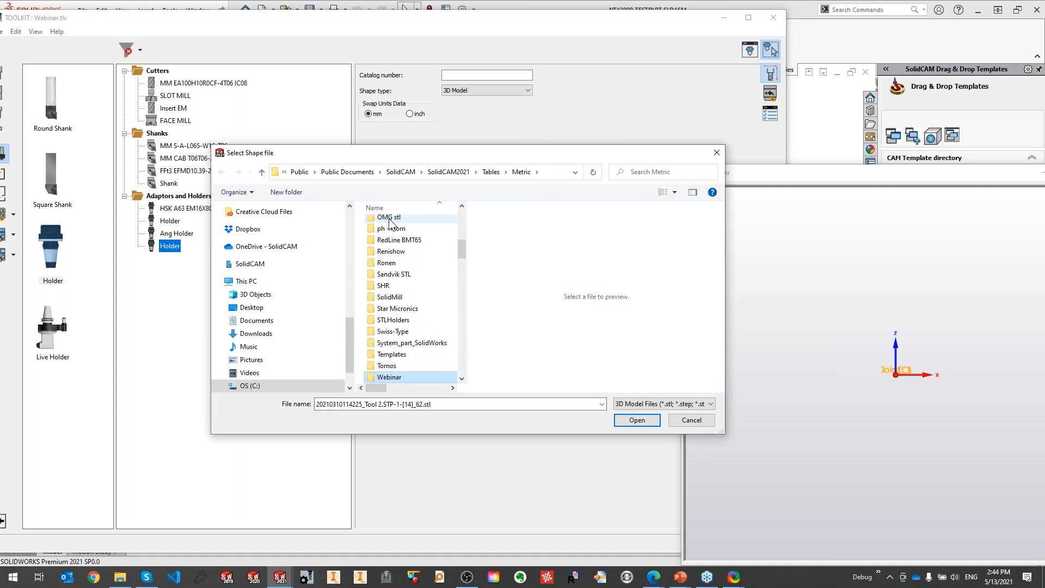
pyautogui.scroll(-5, 392, 243)
pyautogui.doubleClick(392, 218)
pyautogui.doubleClick(403, 229)
pyautogui.click(392, 235)
pyautogui.doubleClick(392, 235)
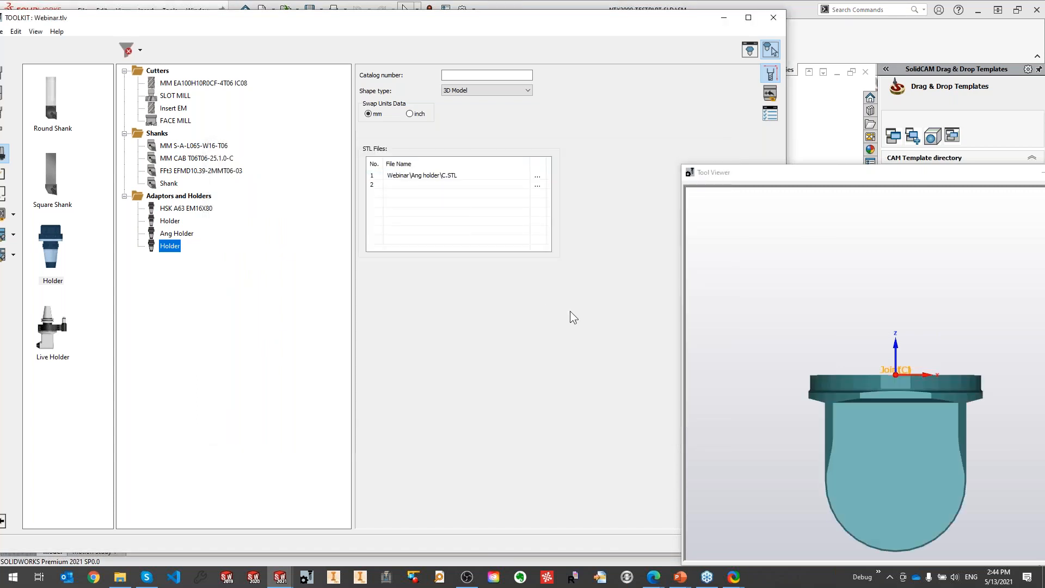
# Examine the forked C.STL holder model from several angles, checking its joint origin and the two arms.
pyautogui.moveTo(909, 416); pyautogui.dragTo(851, 316, button='middle')
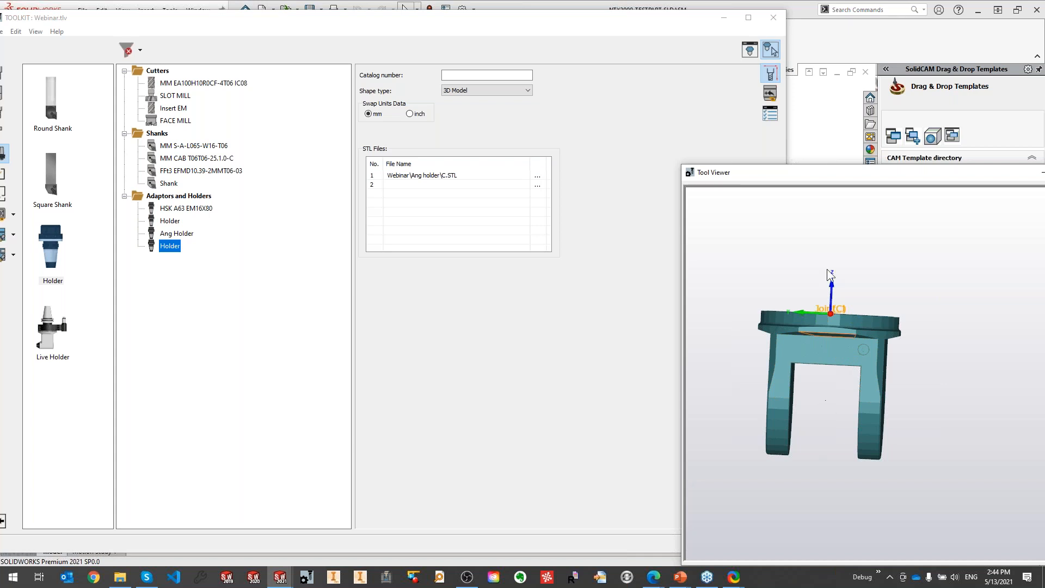
pyautogui.moveTo(837, 174); pyautogui.dragTo(790, 101)
pyautogui.moveTo(816, 308); pyautogui.dragTo(799, 309, button='middle')
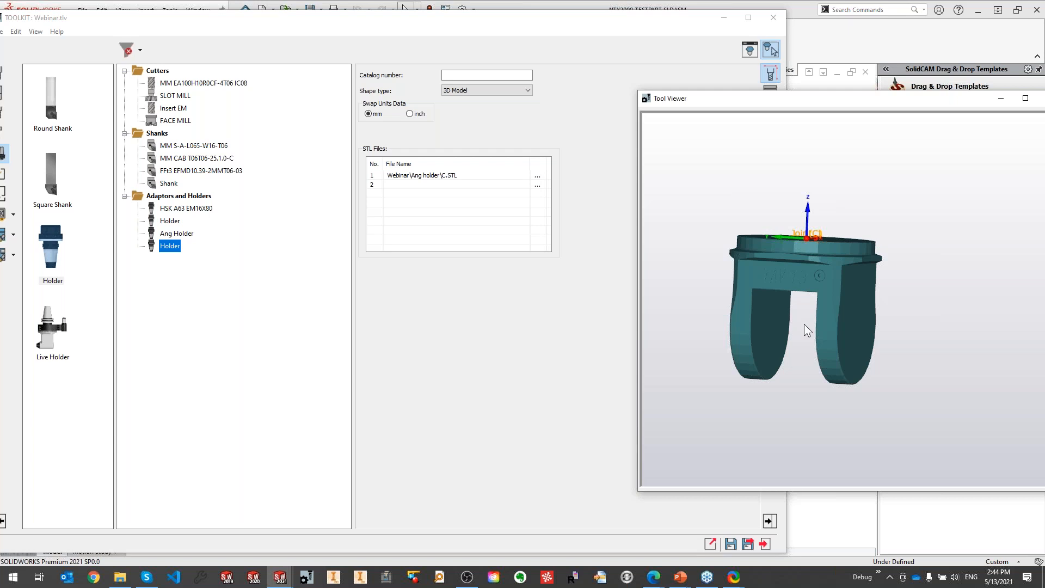
pyautogui.moveTo(802, 320)
pyautogui.mouseDown(button='middle')
pyautogui.moveTo(824, 320)
pyautogui.moveTo(816, 319)
pyautogui.mouseUp(button='middle')
pyautogui.scroll(2, 833, 351)
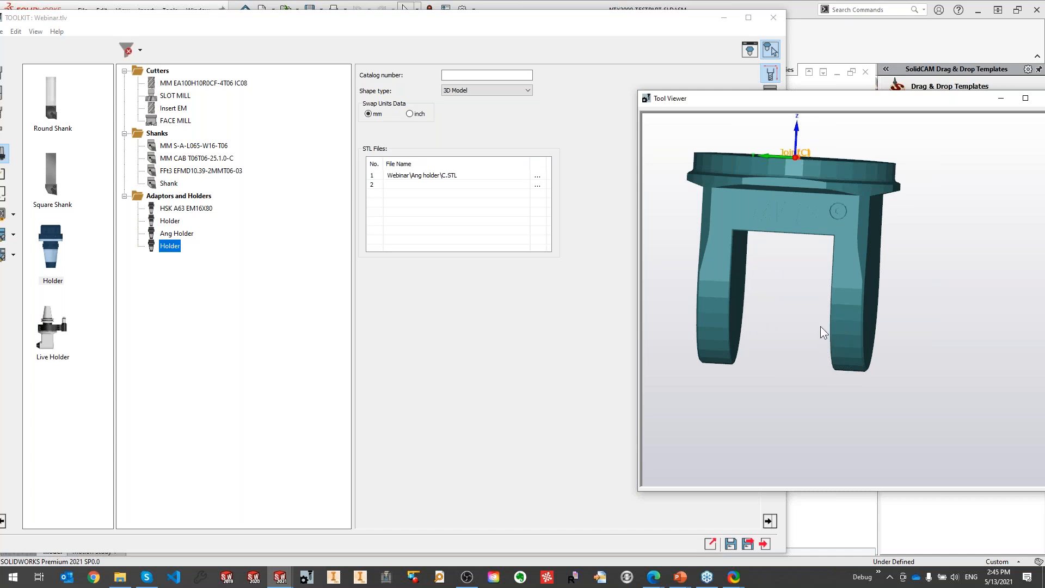
pyautogui.scroll(2, 852, 284)
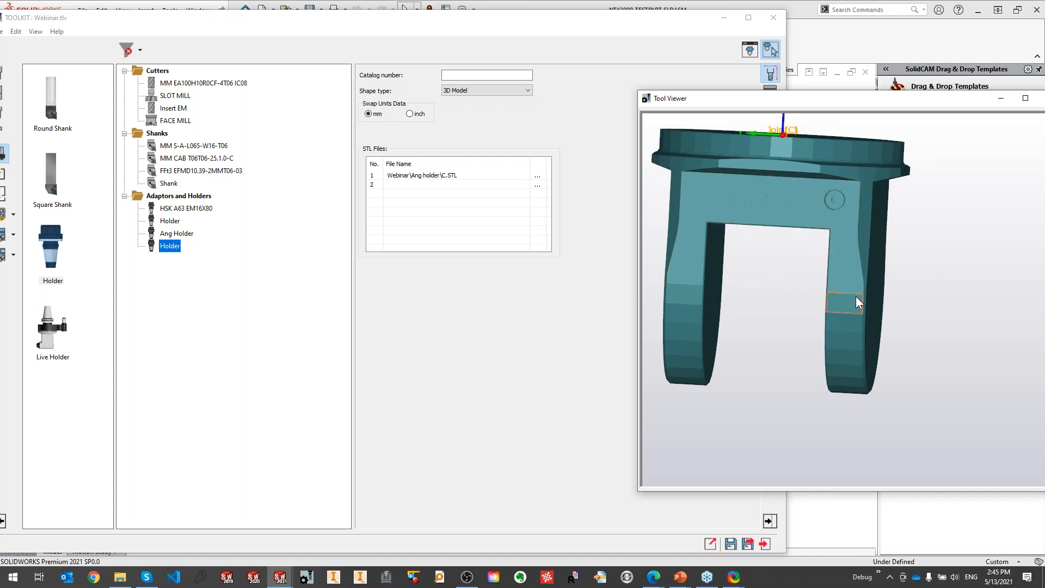
pyautogui.scroll(2, 857, 302)
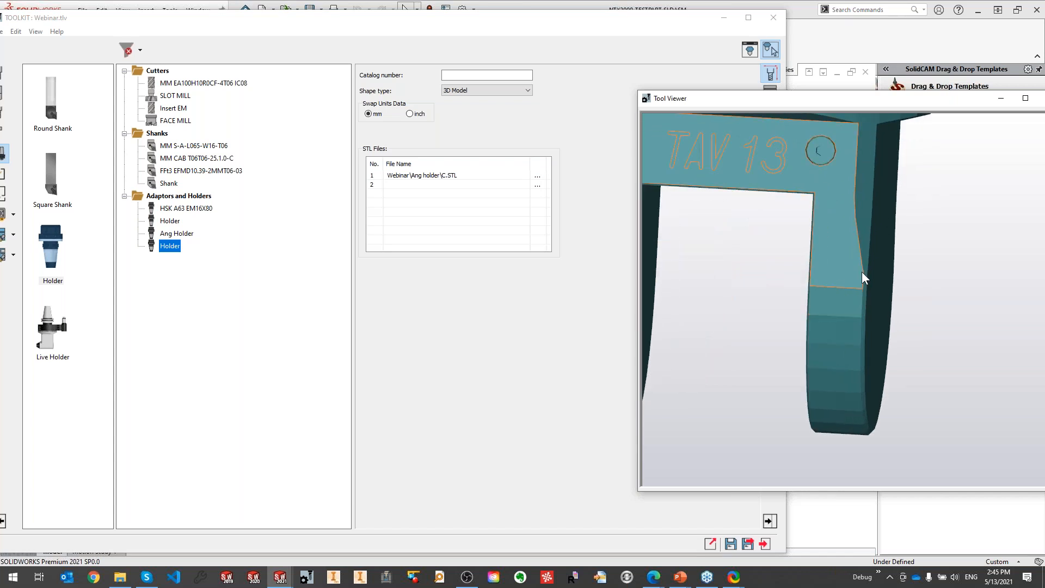
pyautogui.scroll(-3, 860, 289)
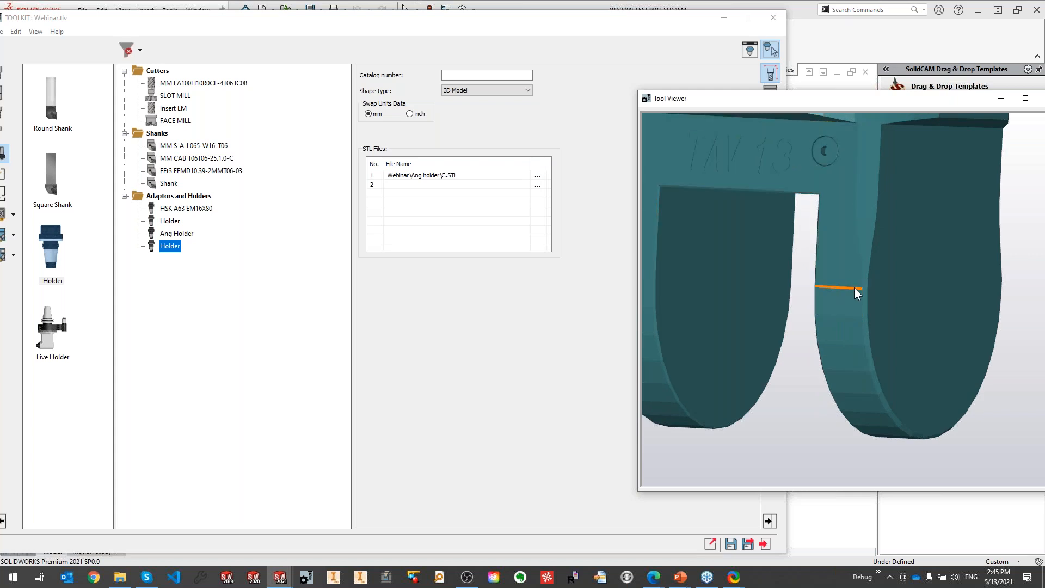
pyautogui.scroll(-2, 854, 286)
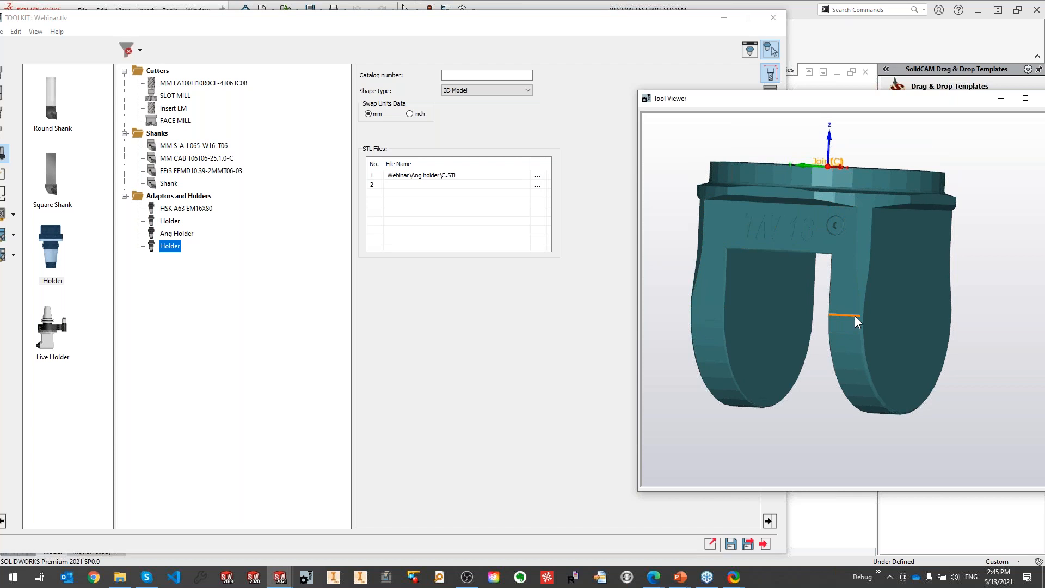
# Display the joint definition of the C.STL holder and rename its default joint A.
pyautogui.moveTo(819, 104); pyautogui.dragTo(815, 222)
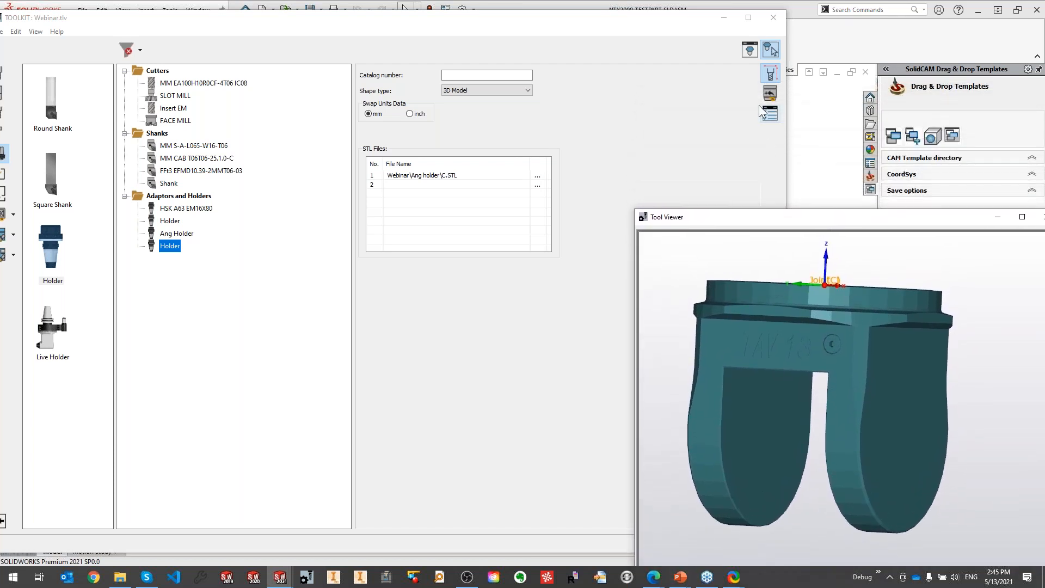
pyautogui.click(770, 95)
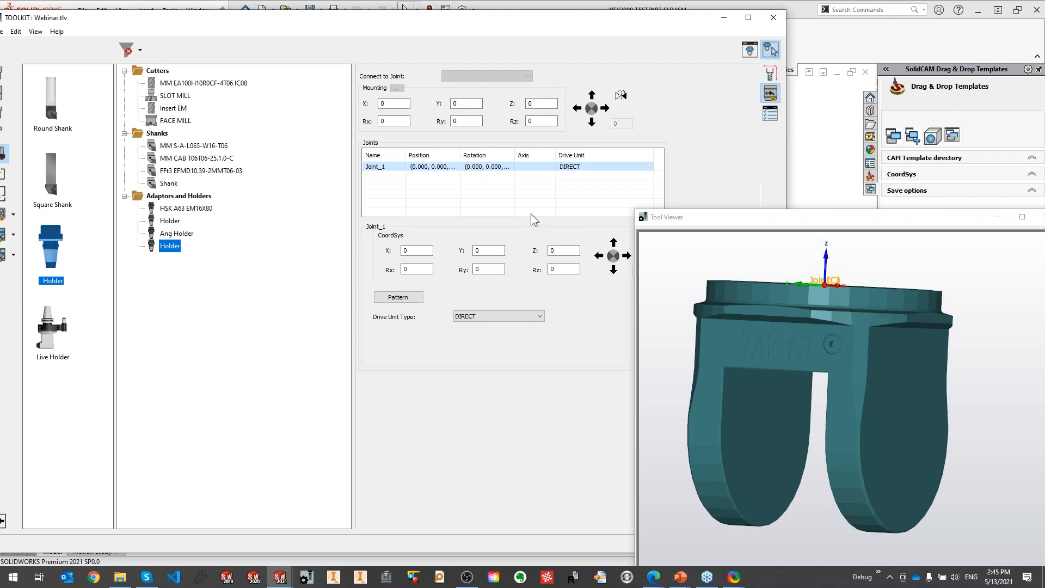
pyautogui.doubleClick(375, 166)
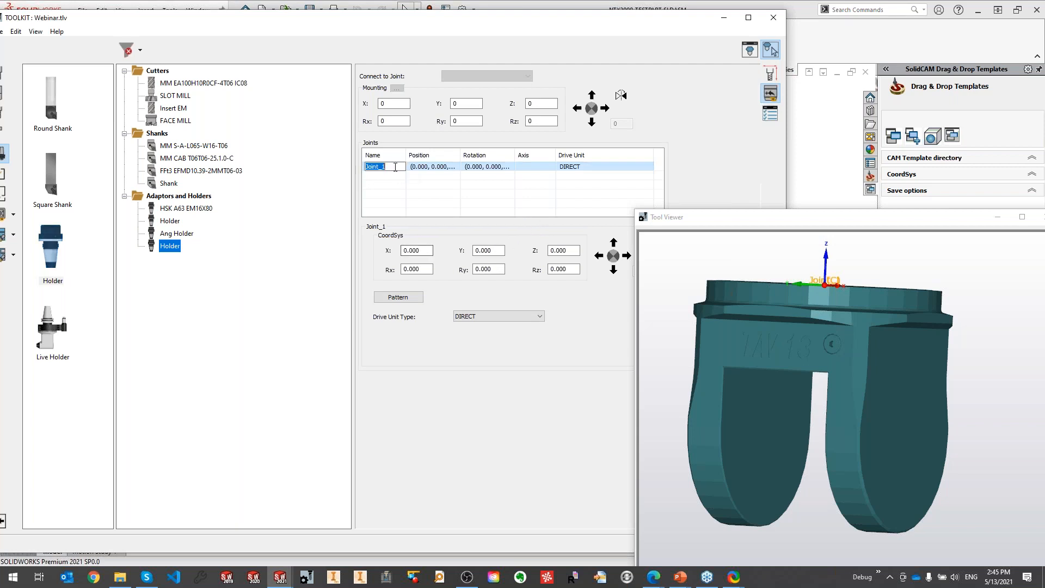
pyautogui.write('A')
pyautogui.click(547, 209)
# Add a joint with a rotary axis to the fork holder and delete the static joint A.
pyautogui.rightClick(393, 168)
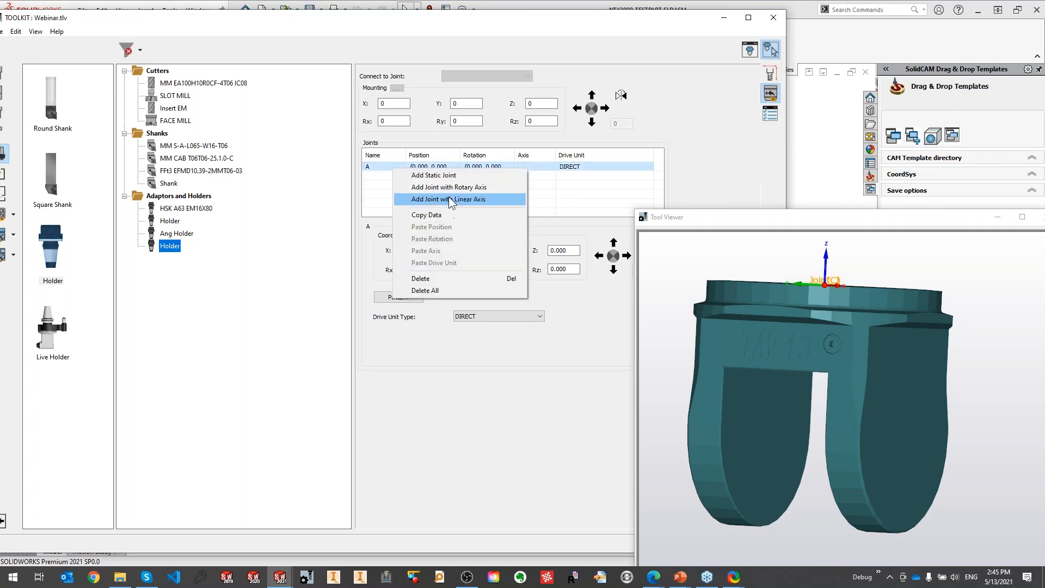
pyautogui.click(430, 187)
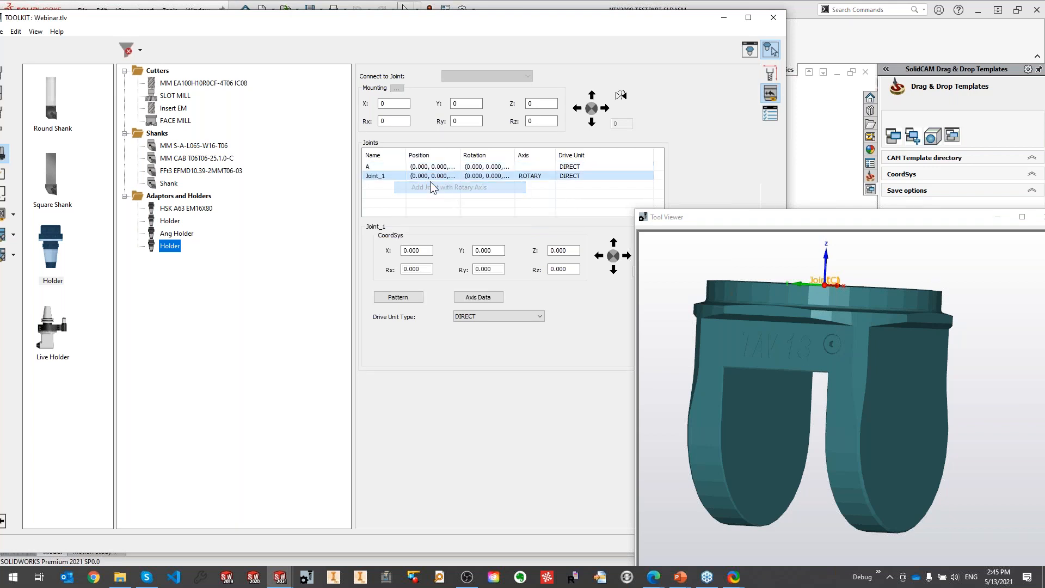
pyautogui.rightClick(381, 167)
pyautogui.click(374, 189)
pyautogui.rightClick(377, 166)
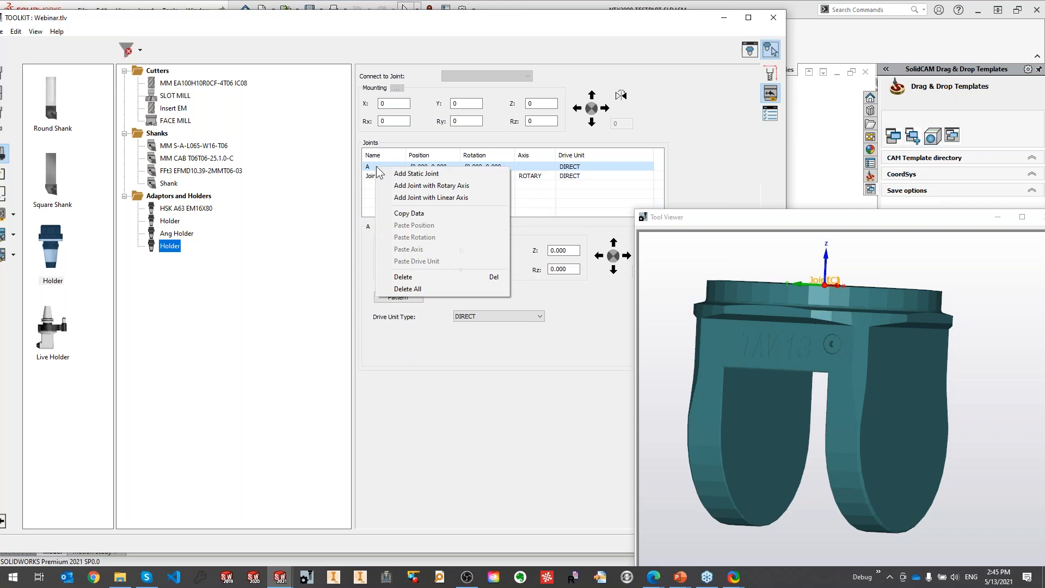
pyautogui.click(421, 273)
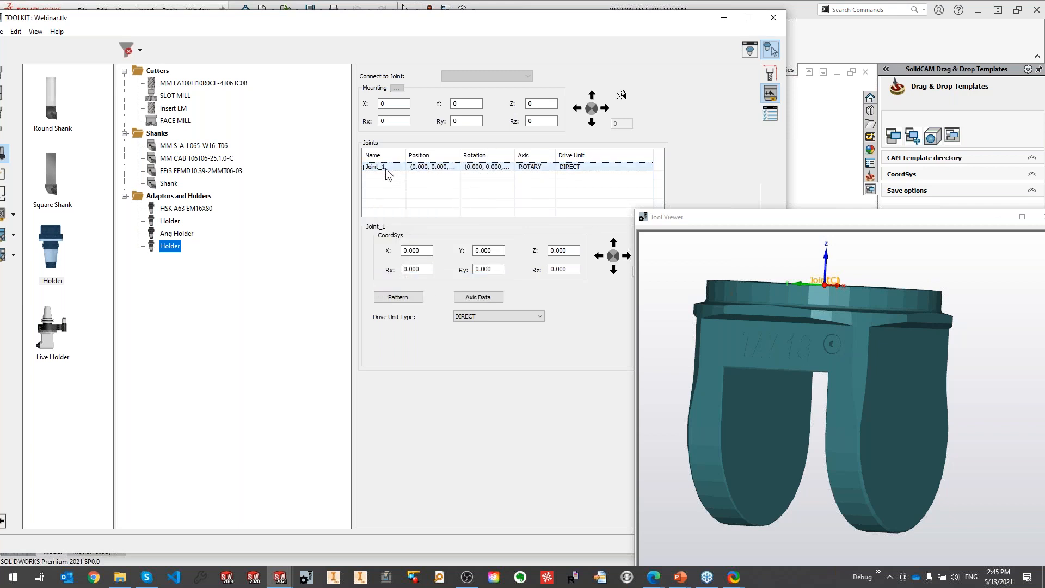
# Rename the fork holder's rotary joint A.
pyautogui.click(381, 168)
pyautogui.click(387, 185)
pyautogui.doubleClick(375, 168)
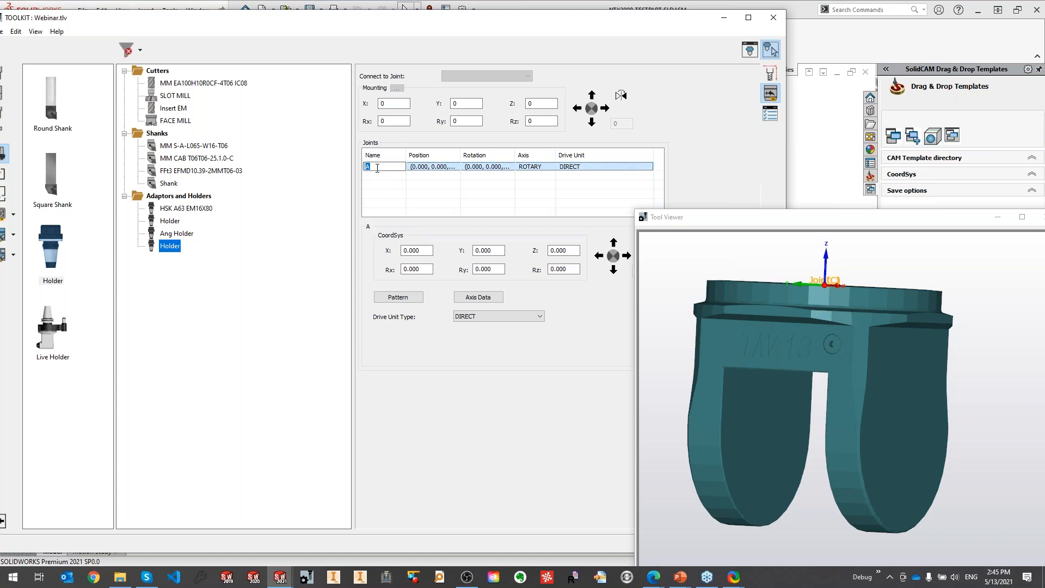
pyautogui.click(375, 176)
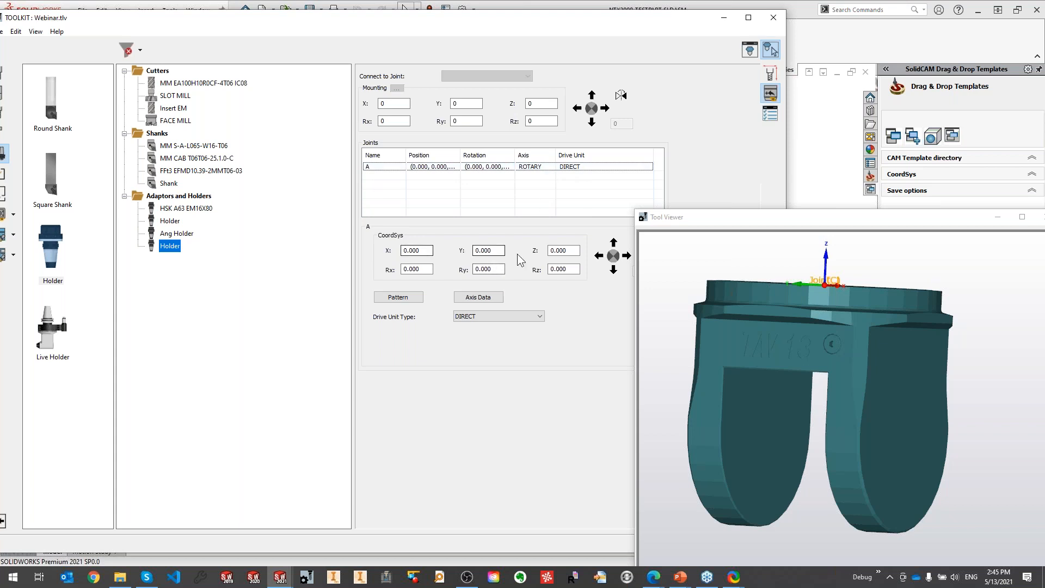
# Measure the distance from the fork's top face to the corner where the arm's rounding begins.
pyautogui.click(733, 294)
pyautogui.moveTo(733, 292); pyautogui.dragTo(863, 483, button='middle')
pyautogui.scroll(3, 865, 488)
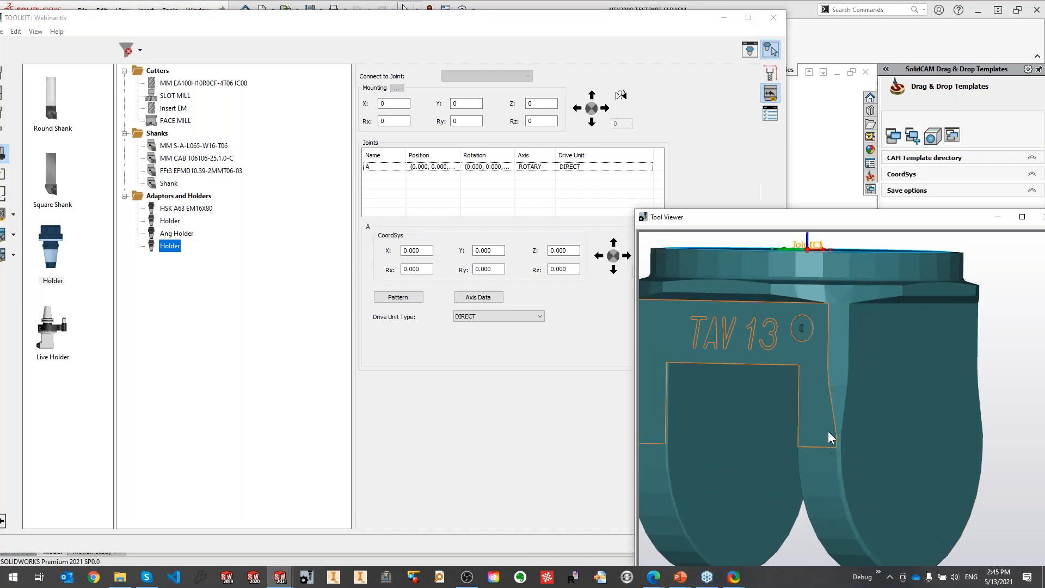
pyautogui.click(836, 448)
pyautogui.moveTo(836, 447); pyautogui.dragTo(866, 345, button='middle')
pyautogui.moveTo(900, 217); pyautogui.dragTo(870, 148)
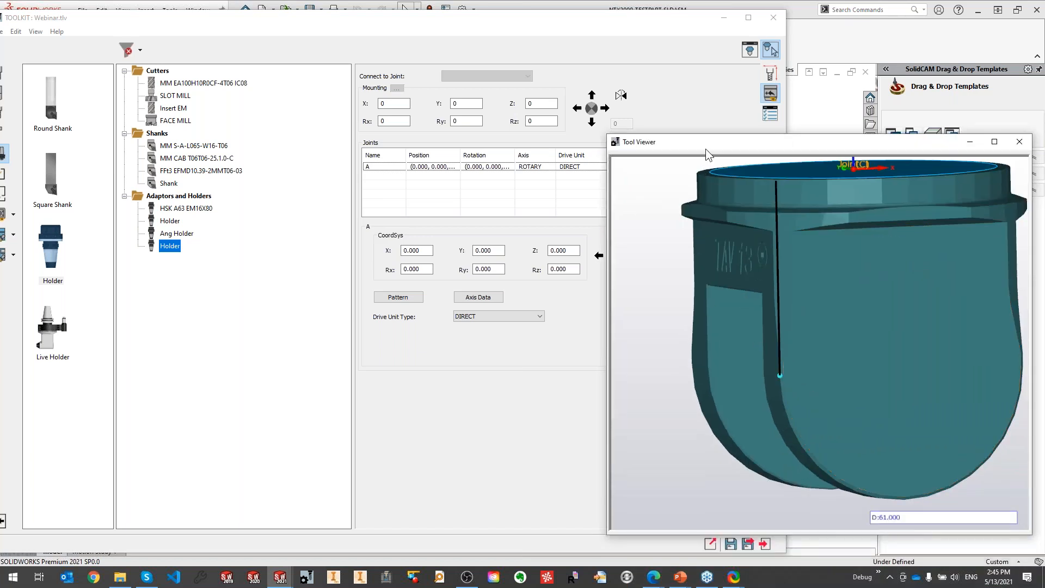
# Set joint A's Z coordinate to -64 and check its placement between the fork arms.
pyautogui.moveTo(706, 144); pyautogui.dragTo(847, 196)
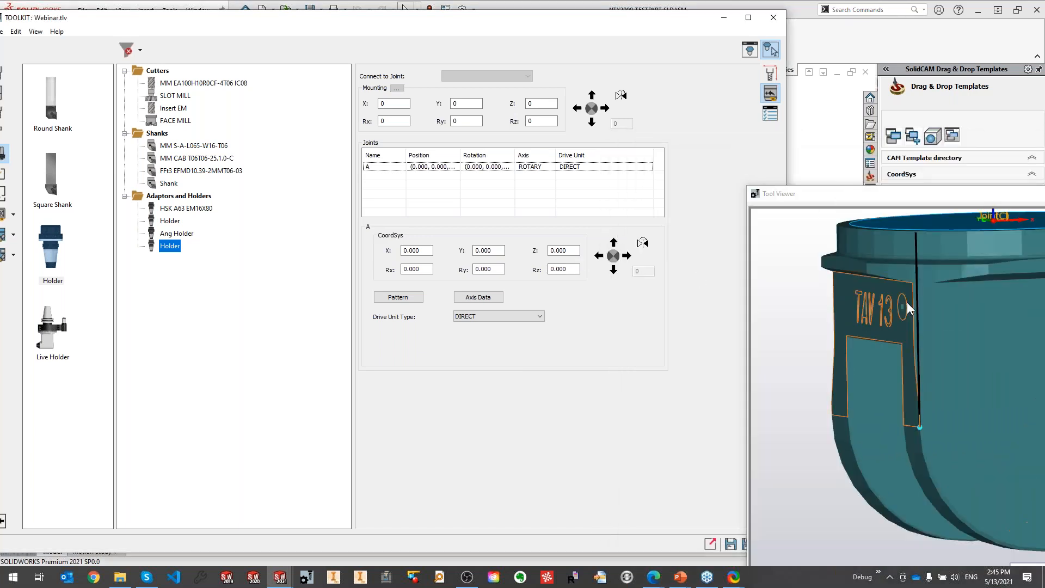
pyautogui.click(564, 251)
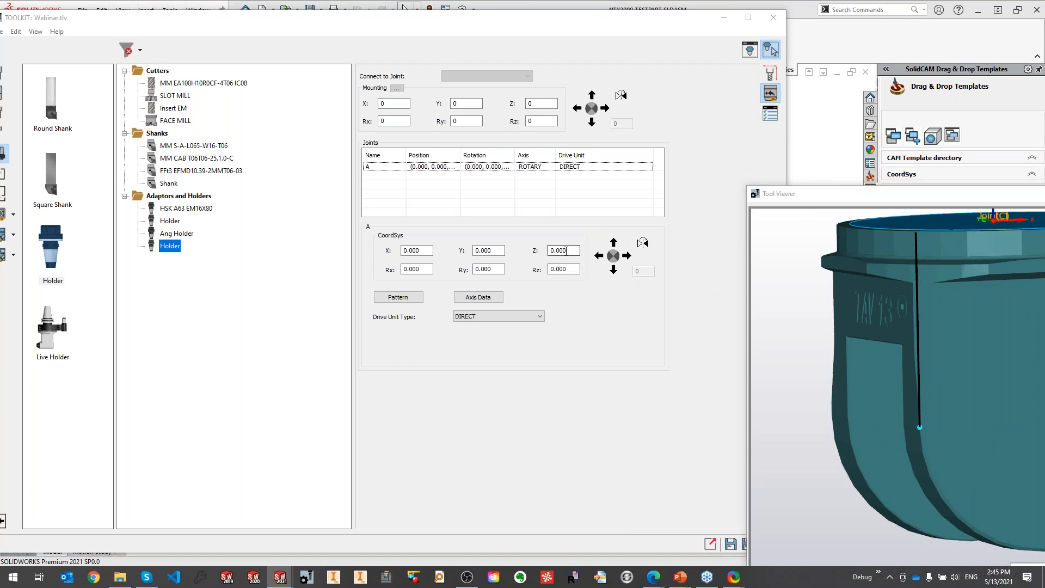
pyautogui.write('-64')
pyautogui.click(566, 270)
pyautogui.scroll(-3, 962, 400)
pyautogui.moveTo(934, 192); pyautogui.dragTo(849, 147)
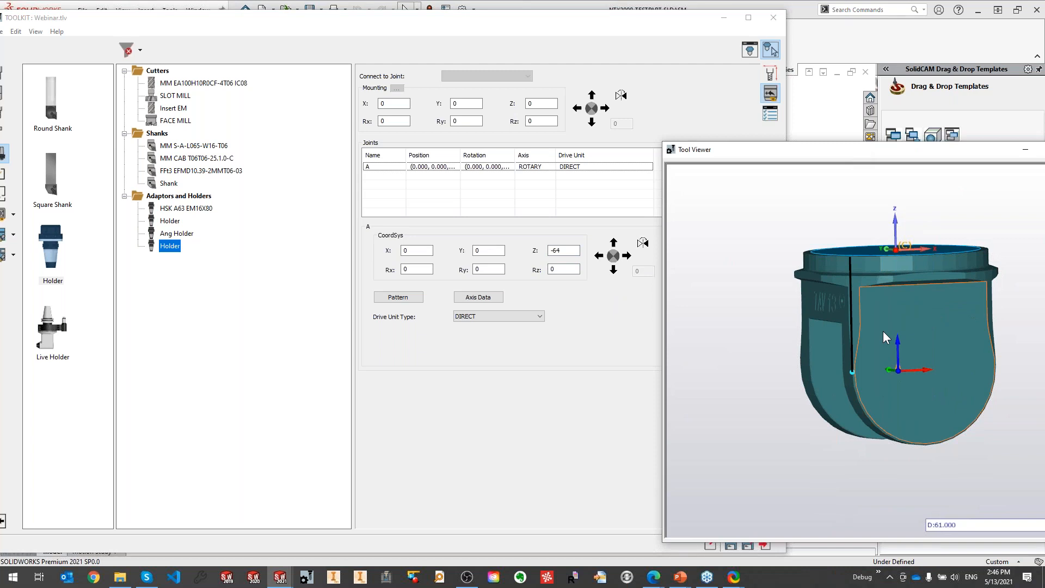
pyautogui.moveTo(871, 370); pyautogui.dragTo(913, 371, button='middle')
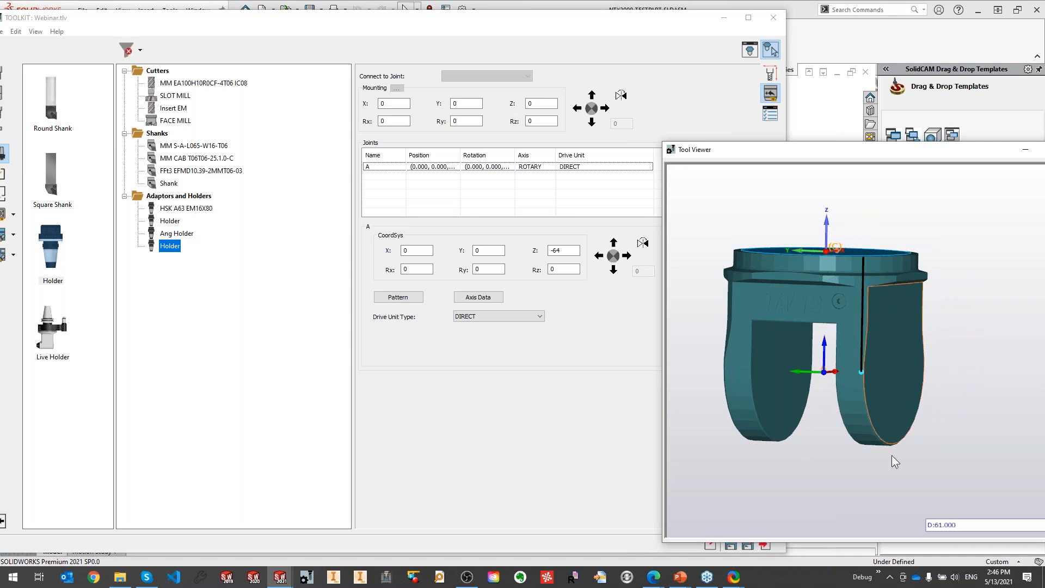
# Set joint A's Z coordinate to -61 to match the measured distance.
pyautogui.moveTo(565, 251); pyautogui.dragTo(558, 254)
pyautogui.write('1')
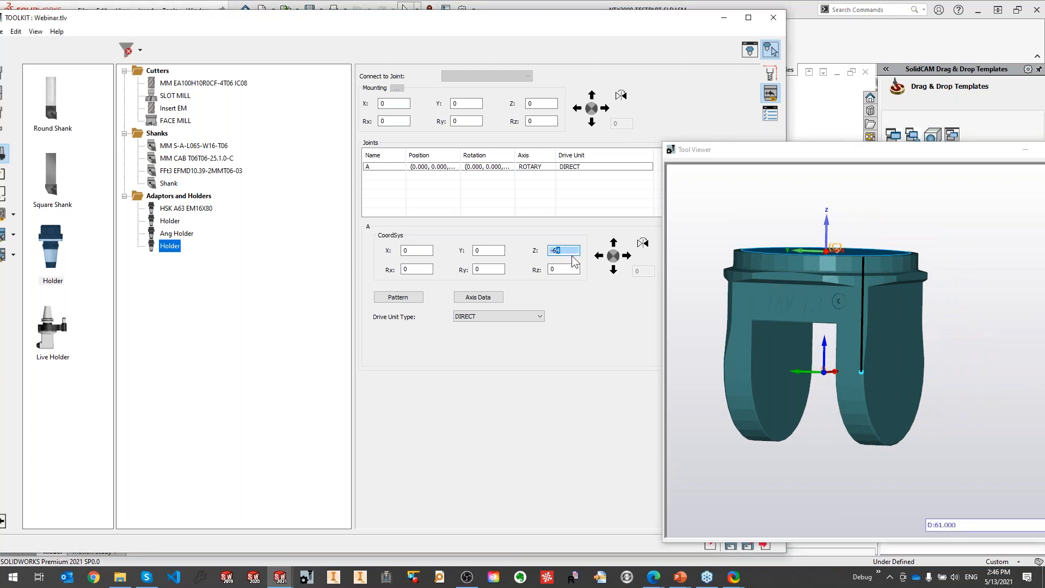
pyautogui.press('Tab')
pyautogui.press('Tab')
# In joint A's axis data, name the rotary axis A.
pyautogui.click(491, 298)
pyautogui.moveTo(790, 381); pyautogui.dragTo(840, 371, button='middle')
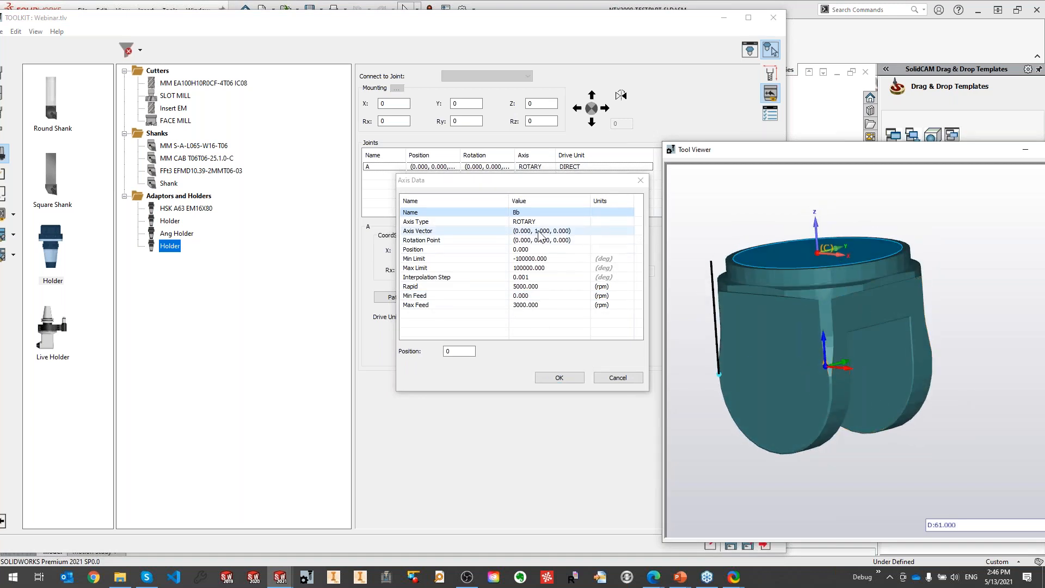
pyautogui.click(531, 212)
pyautogui.click(531, 212)
pyautogui.write('A')
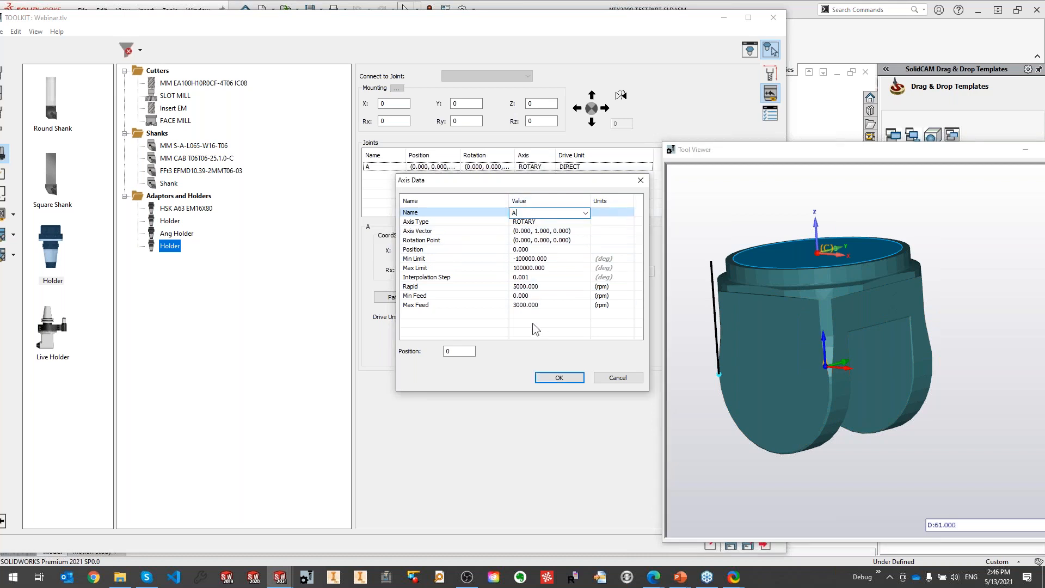
pyautogui.press('Return')
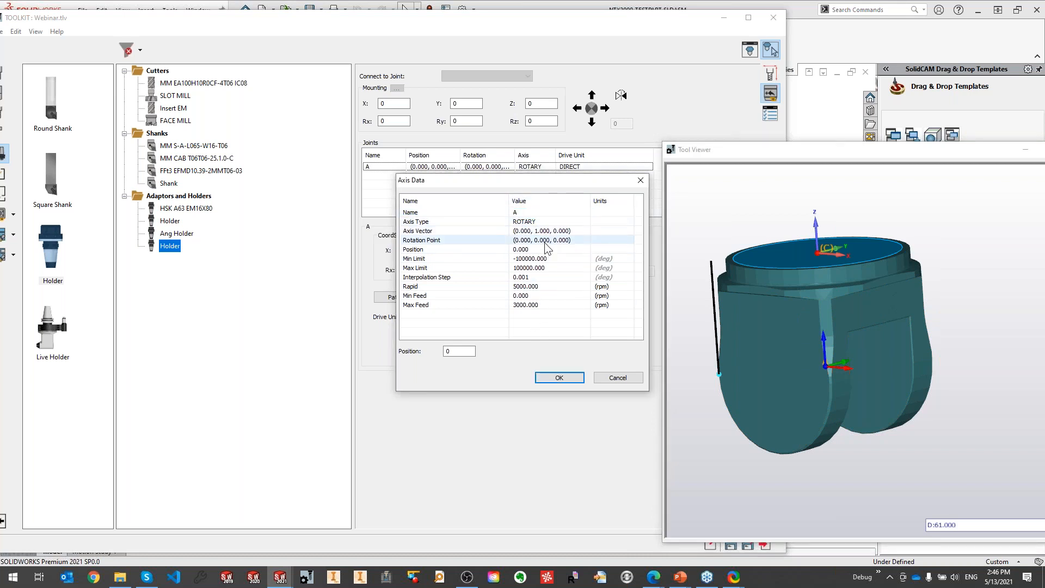
# Set axis A's rotation point to (0.000, 0.000, -61.000), keeping the axis vector along Y.
pyautogui.click(830, 259)
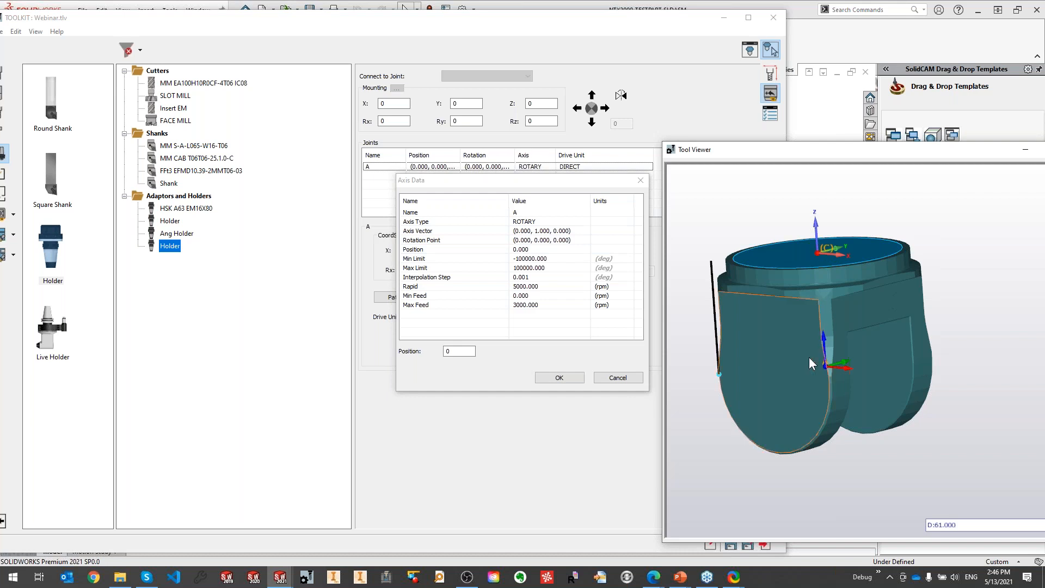
pyautogui.click(556, 241)
pyautogui.moveTo(557, 241); pyautogui.dragTo(552, 240)
pyautogui.write('-61')
pyautogui.click(562, 337)
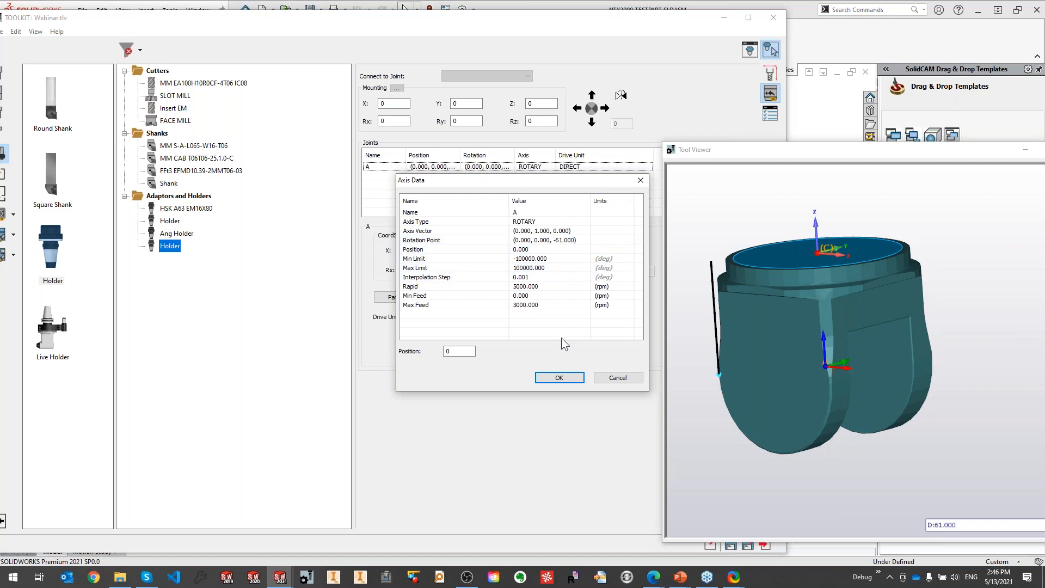
# Limit axis A's rotation to a minimum of -120 and a maximum of 120 degrees, and accept the axis data.
pyautogui.doubleClick(456, 354)
pyautogui.click(551, 259)
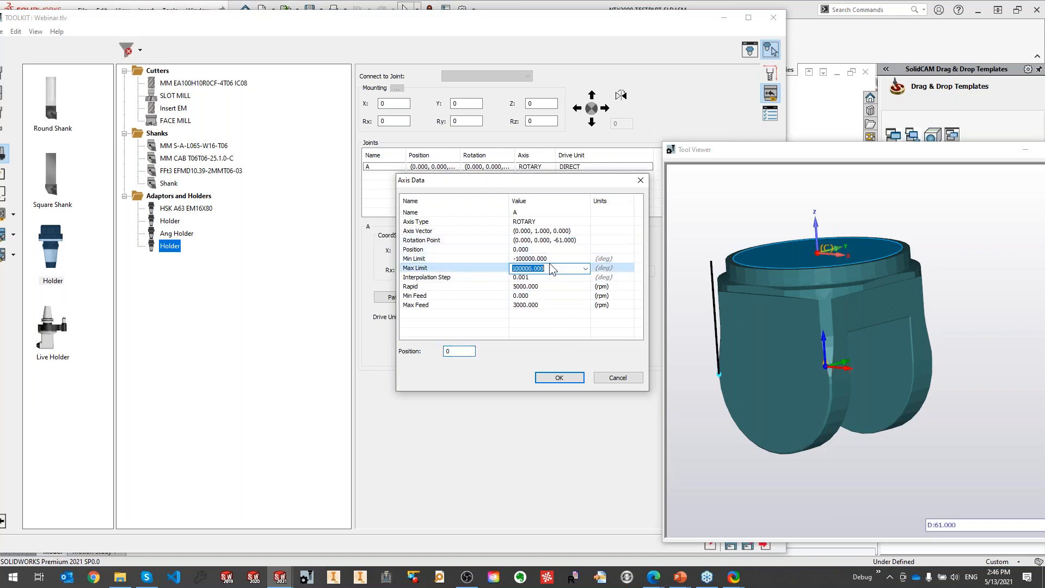
pyautogui.write('-120')
pyautogui.press('Tab')
pyautogui.write('120')
pyautogui.press('Tab')
pyautogui.click(539, 319)
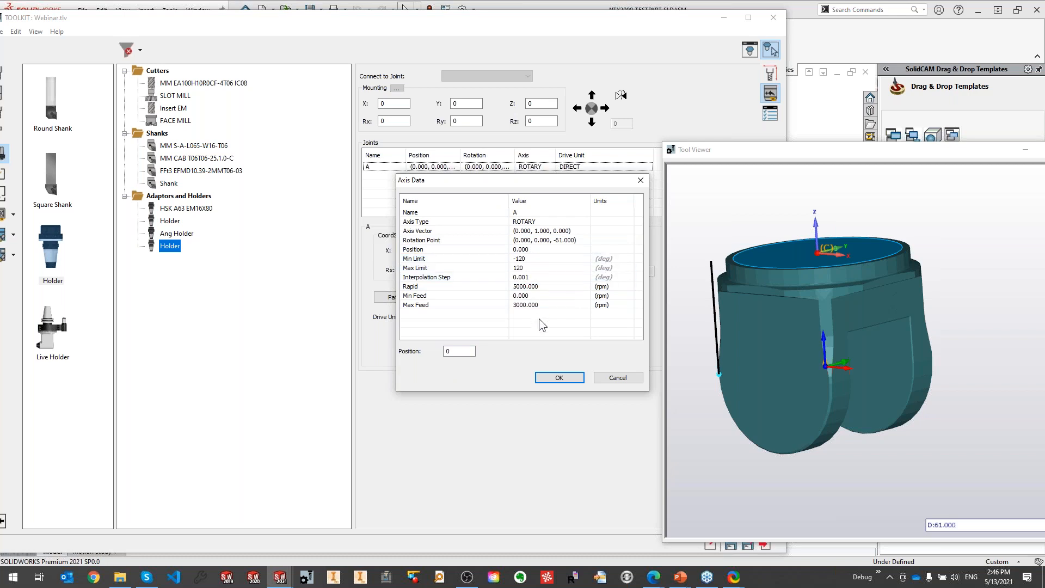
pyautogui.click(558, 380)
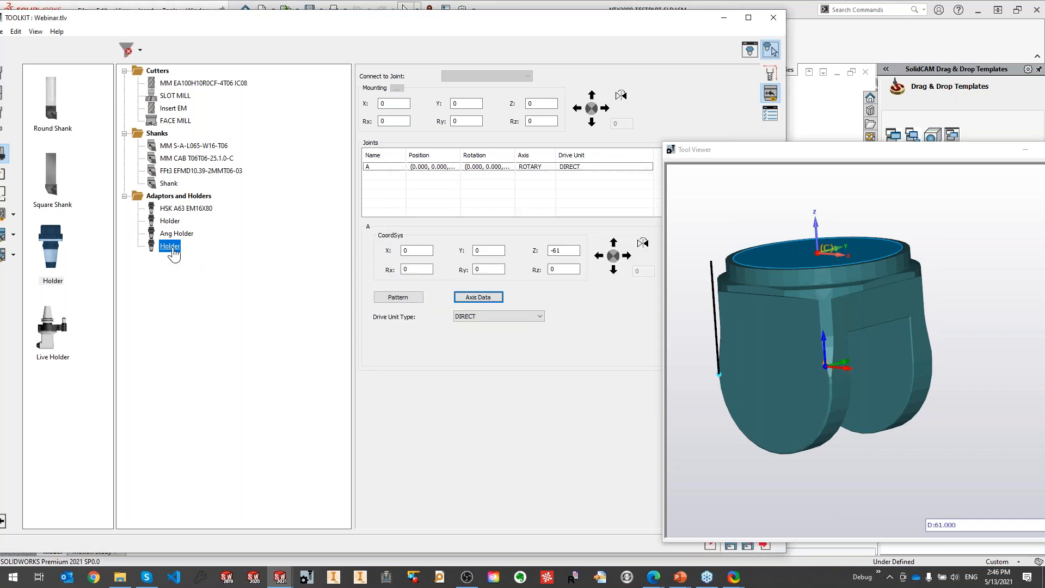
# Rename the fork holder in Adaptors and Holders as C.
pyautogui.rightClick(170, 247)
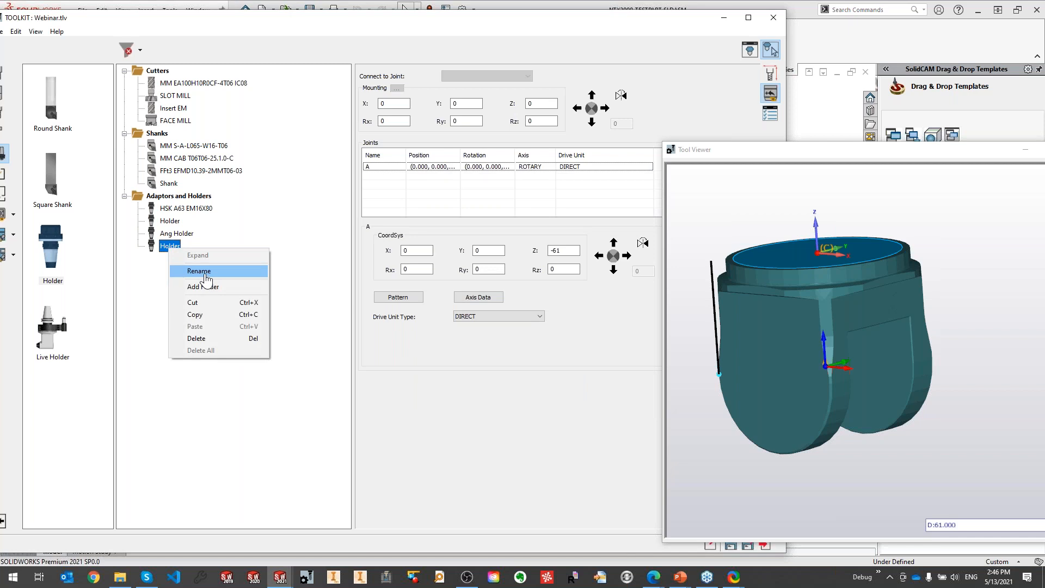
pyautogui.click(199, 271)
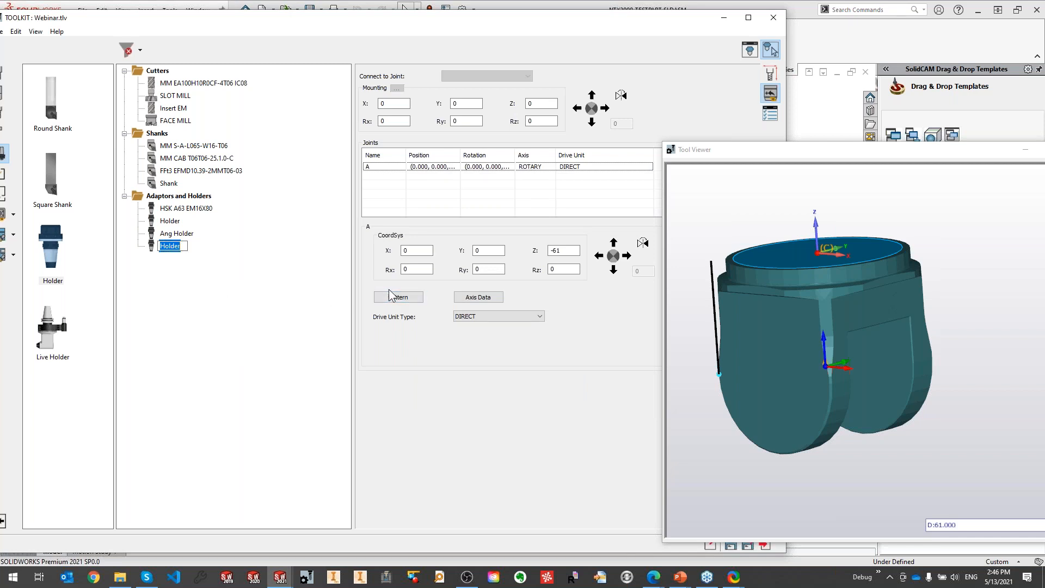
pyautogui.write('C')
# Add another new holder to Adaptors and Holders and rename its default joint A.
pyautogui.moveTo(51, 245); pyautogui.dragTo(185, 197)
pyautogui.doubleClick(387, 166)
pyautogui.write('A')
pyautogui.press('Return')
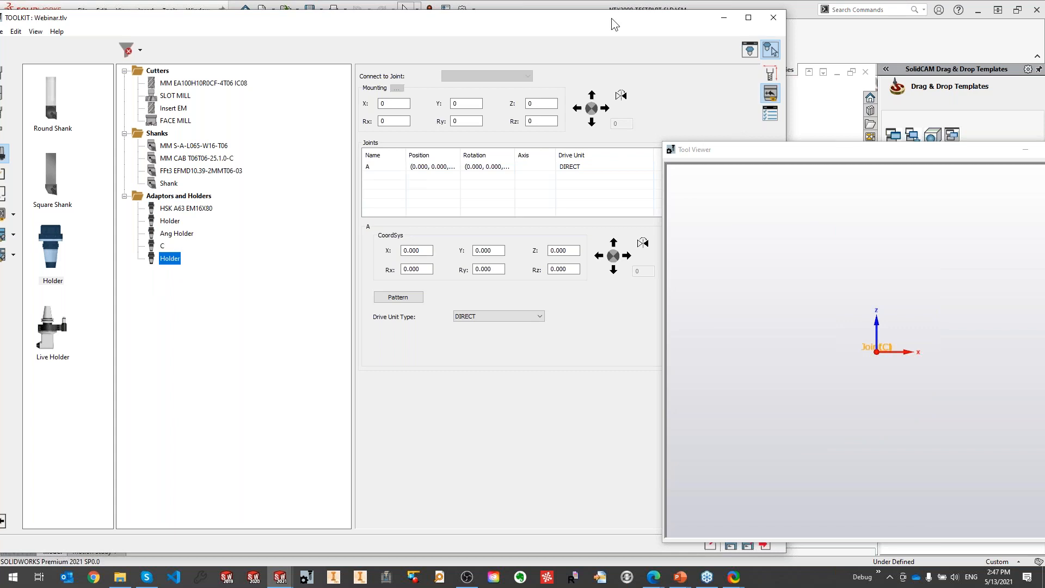
# Load A.STL from the Webinar\Ang holder folder as the new holder's 3D model.
pyautogui.moveTo(612, 18); pyautogui.dragTo(594, 14)
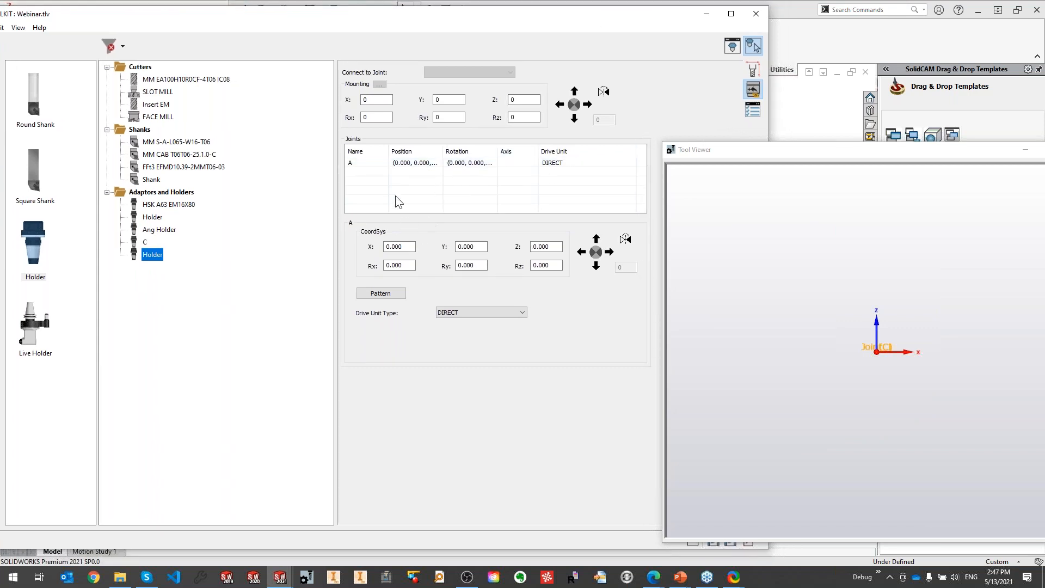
pyautogui.click(753, 69)
pyautogui.click(524, 171)
pyautogui.moveTo(445, 218); pyautogui.dragTo(446, 265)
pyautogui.doubleClick(376, 298)
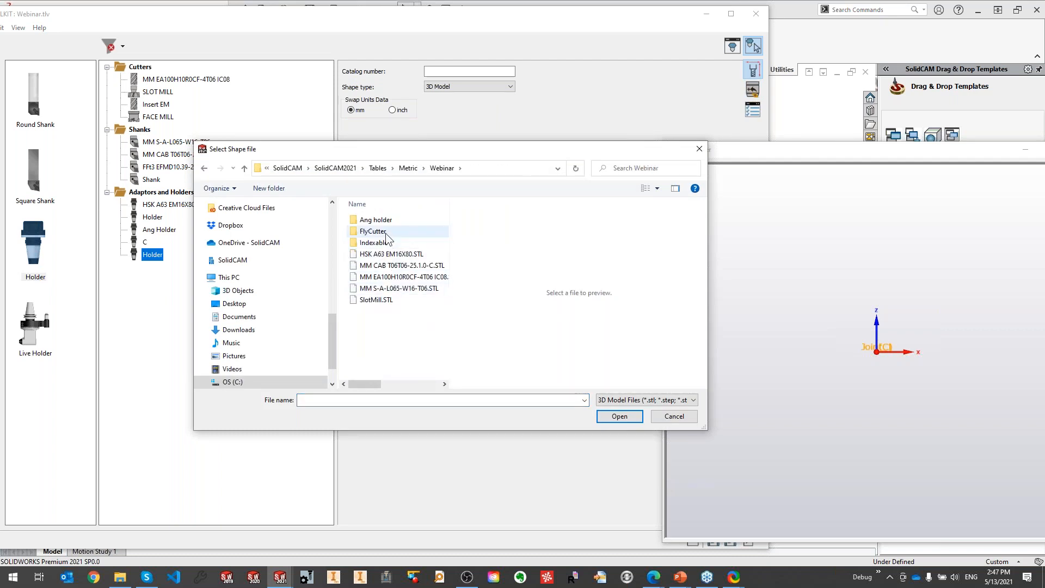
pyautogui.doubleClick(376, 220)
pyautogui.doubleClick(375, 220)
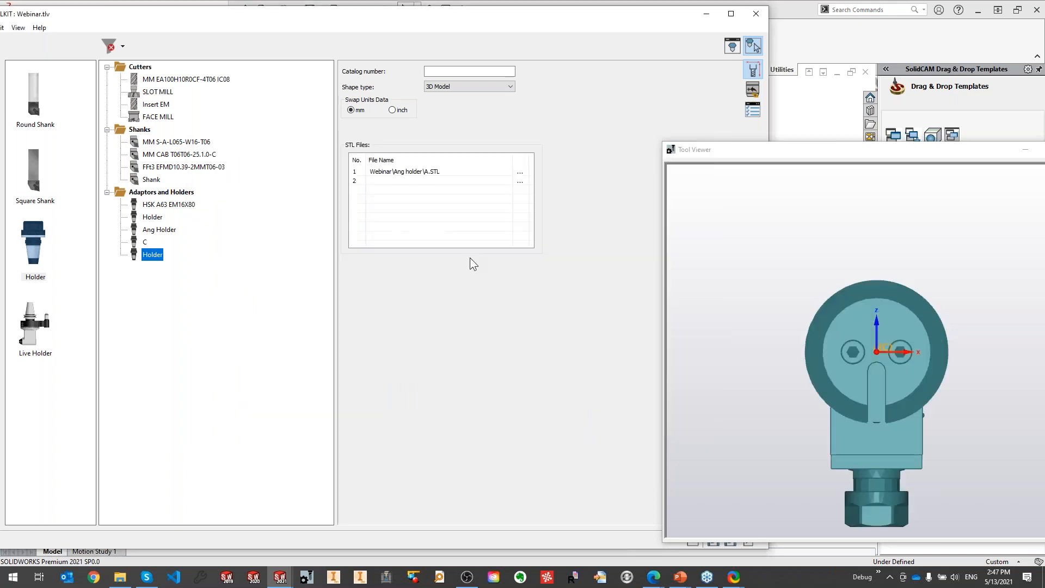
# Measure the distance from the head body's edge corner at pivot height to the end face of the collet nut.
pyautogui.moveTo(803, 287); pyautogui.dragTo(866, 279, button='middle')
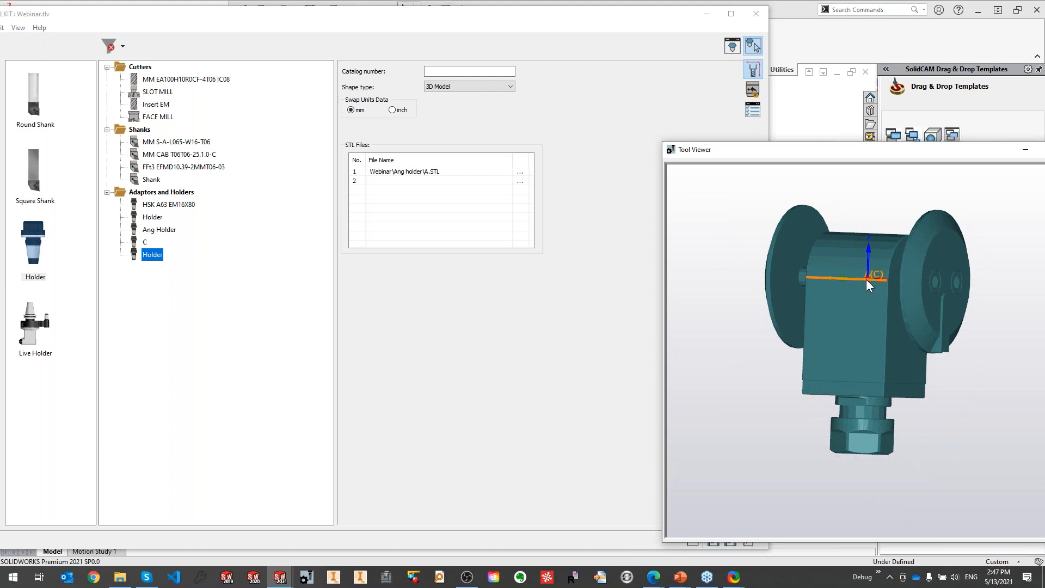
pyautogui.moveTo(868, 279)
pyautogui.mouseDown(button='middle')
pyautogui.moveTo(864, 446)
pyautogui.moveTo(871, 275)
pyautogui.moveTo(879, 281)
pyautogui.mouseUp(button='middle')
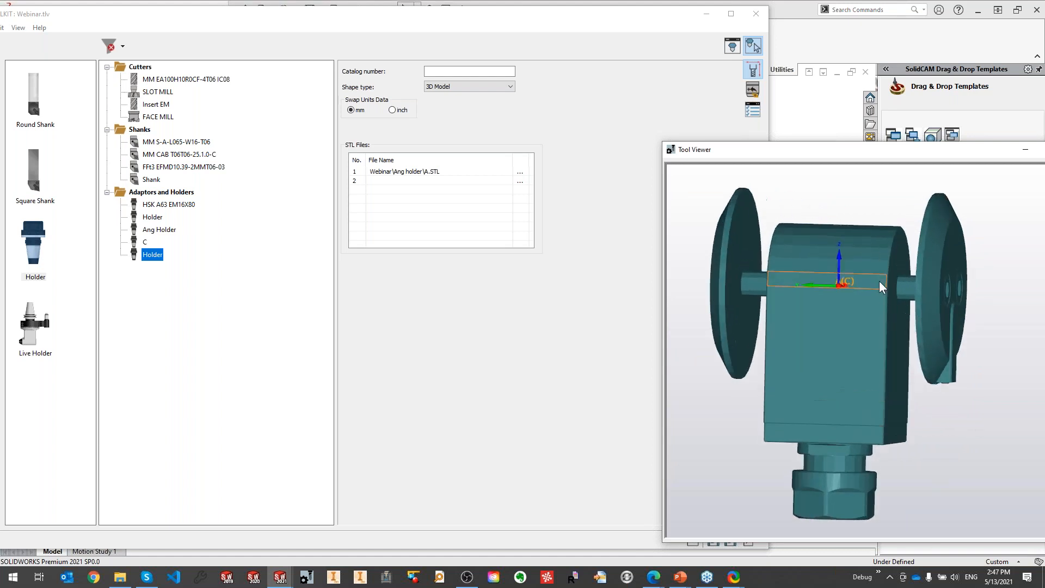
pyautogui.click(885, 289)
pyautogui.moveTo(916, 468); pyautogui.dragTo(936, 512, button='middle')
pyautogui.click(855, 406)
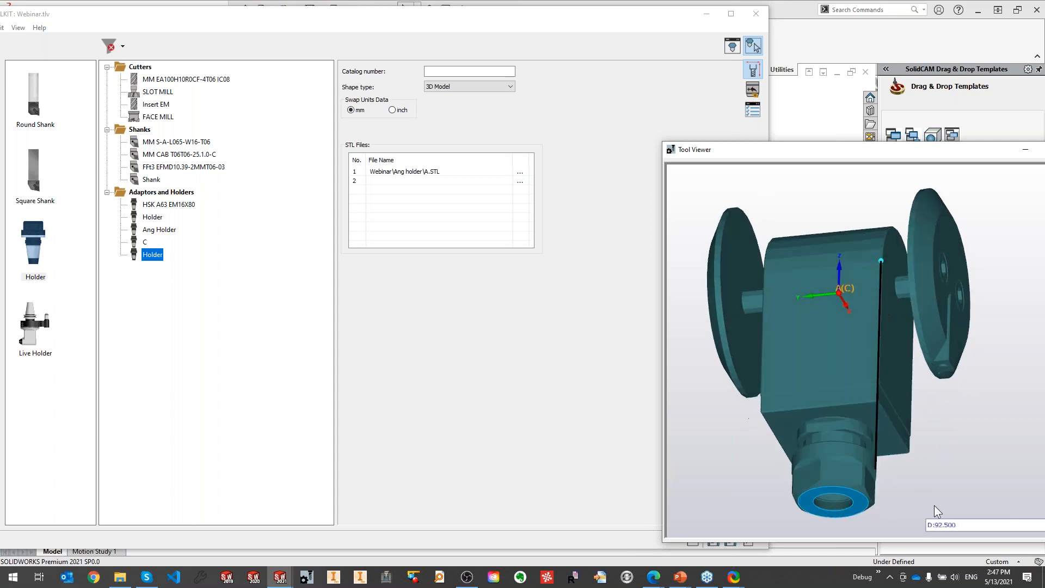
# Set the Z coordinate of the A.STL holder's joint to -92.5, at the collet nut's end face.
pyautogui.click(751, 93)
pyautogui.doubleClick(547, 247)
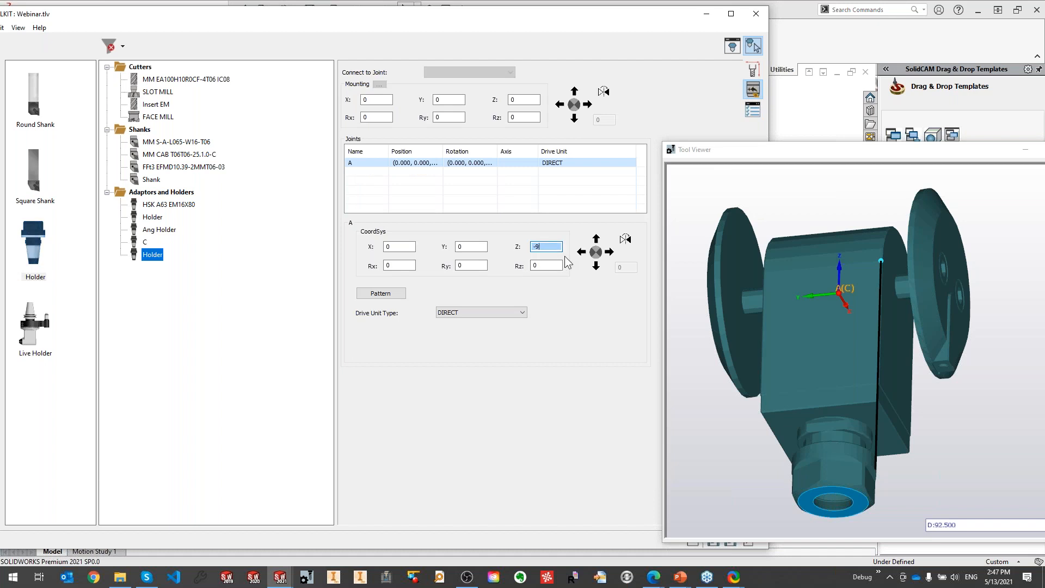
pyautogui.click(551, 265)
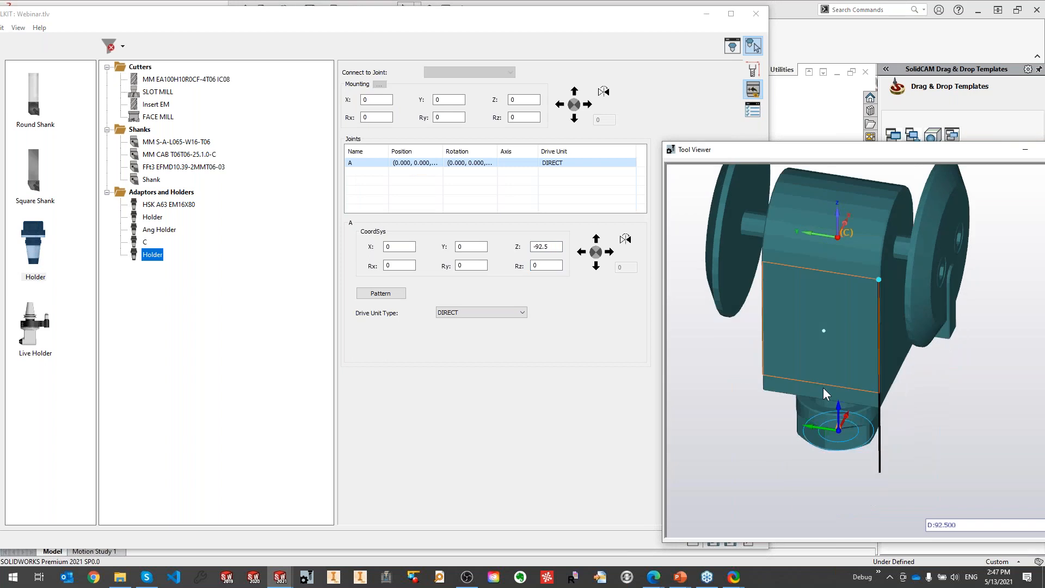
# Rename the new A.STL holder under Adaptors and Holders as A.
pyautogui.click(471, 265)
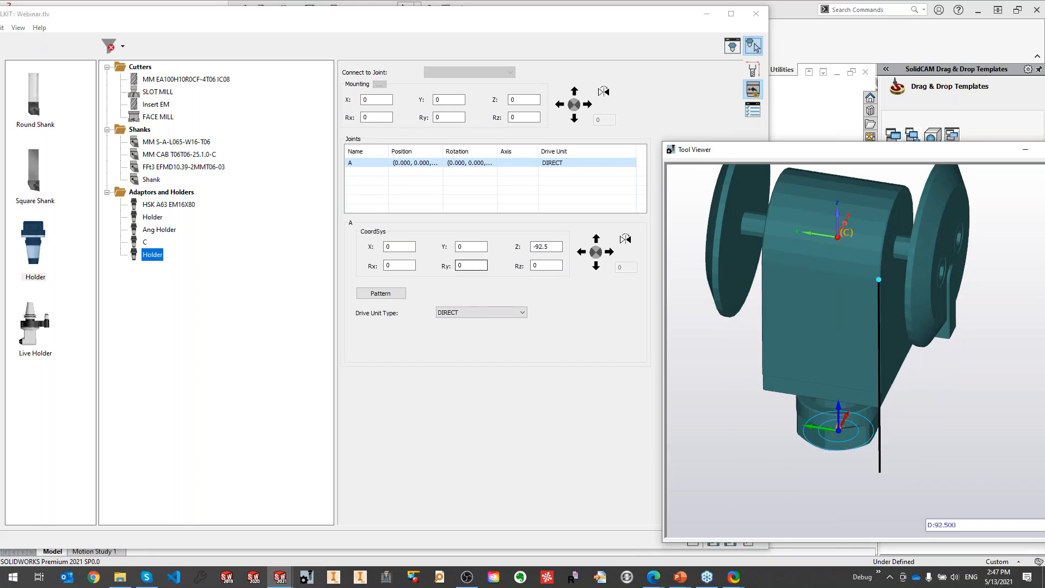
pyautogui.click(146, 256)
pyautogui.rightClick(145, 256)
pyautogui.click(175, 278)
pyautogui.write('A')
pyautogui.press('Return')
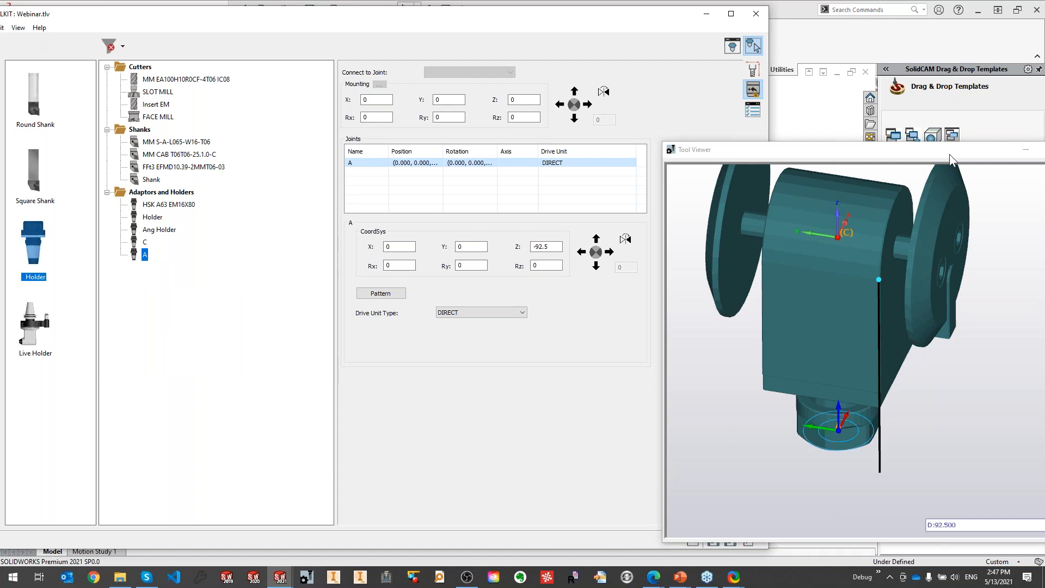
# Save and exit the Webinar.tlv tool library, and open the toolkit of the NTX2000-TESTPART CAM part.
pyautogui.moveTo(950, 160); pyautogui.dragTo(789, 137)
pyautogui.click(911, 129)
pyautogui.click(728, 540)
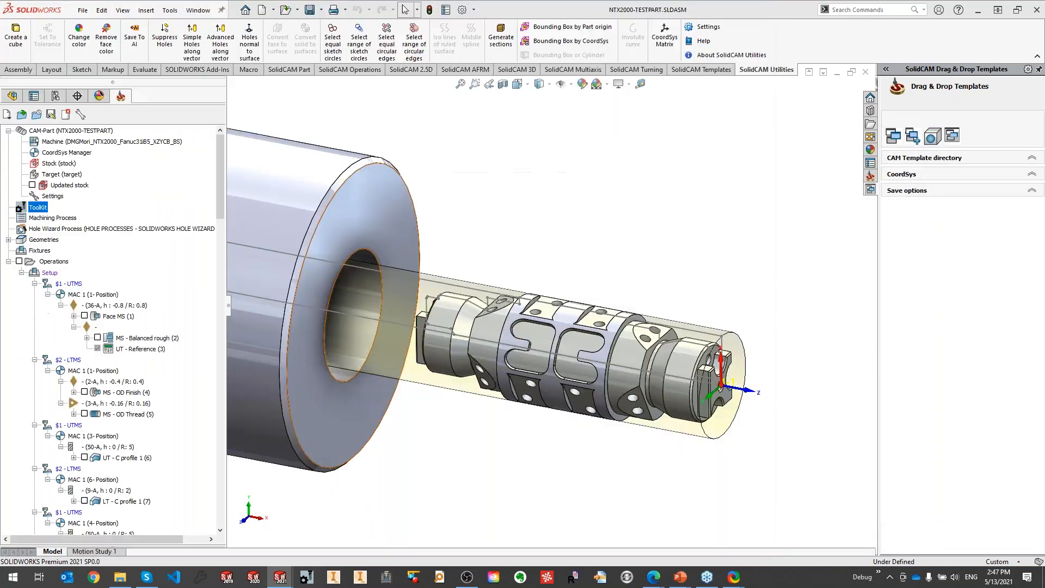
pyautogui.rightClick(45, 212)
pyautogui.click(71, 215)
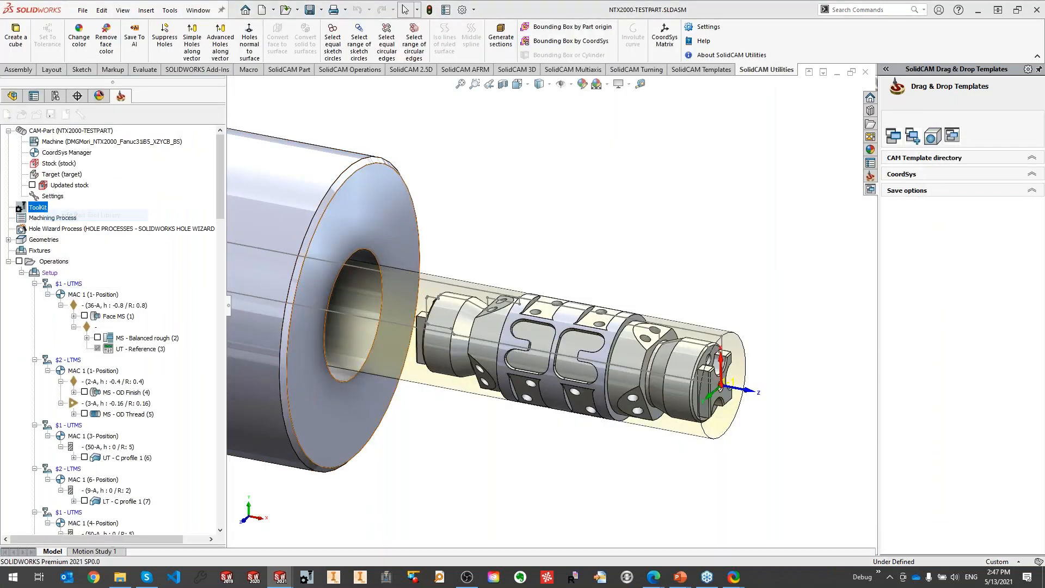
pyautogui.moveTo(166, 16); pyautogui.dragTo(243, 15)
pyautogui.click(42, 207)
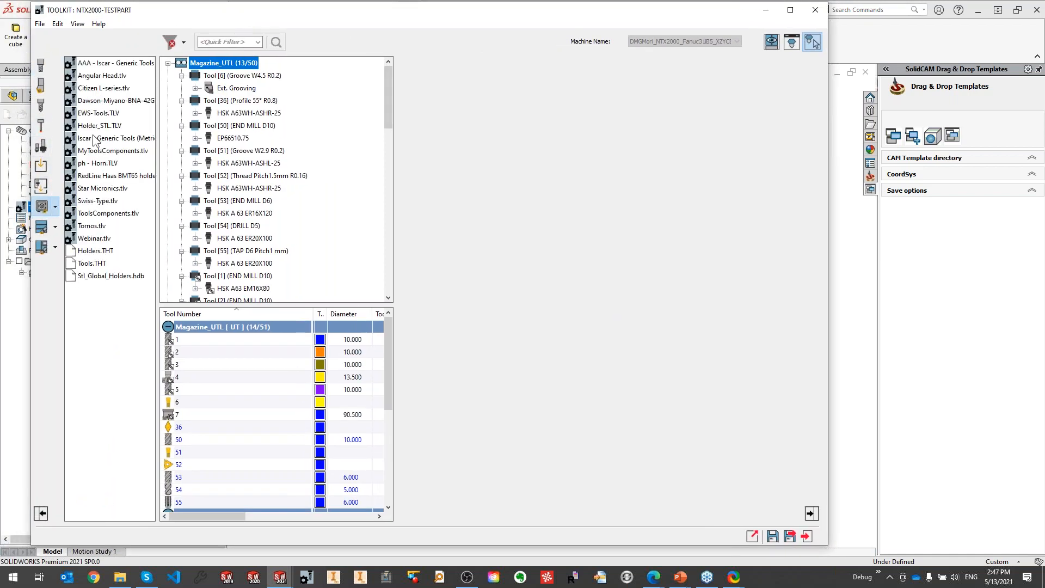
# Add Ang Holder from the Webinar.tlv library to Magazine_UTL as a new tool and show it in the Tool Viewer.
pyautogui.doubleClick(89, 240)
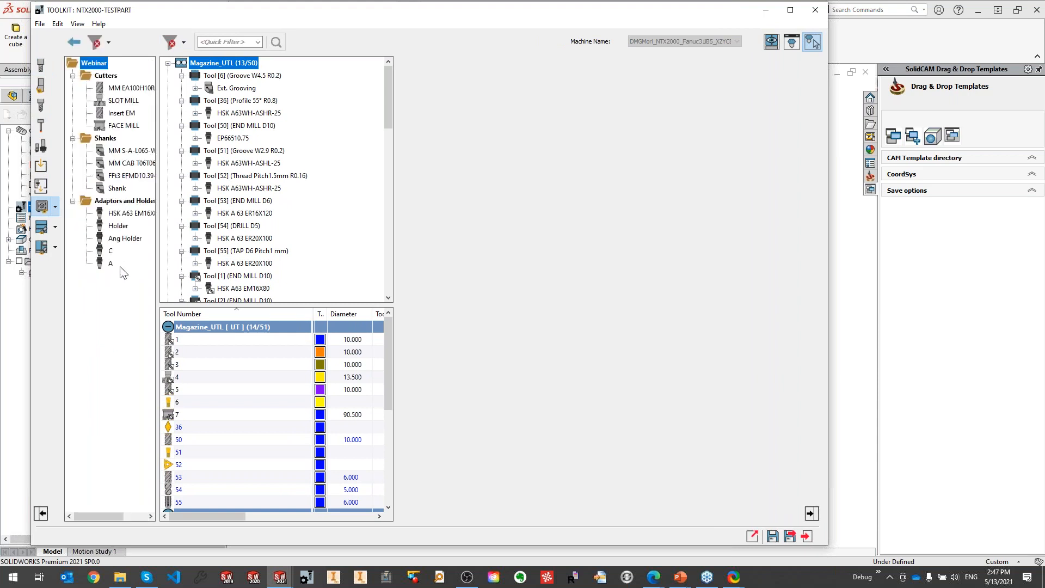
pyautogui.moveTo(124, 238); pyautogui.dragTo(213, 280)
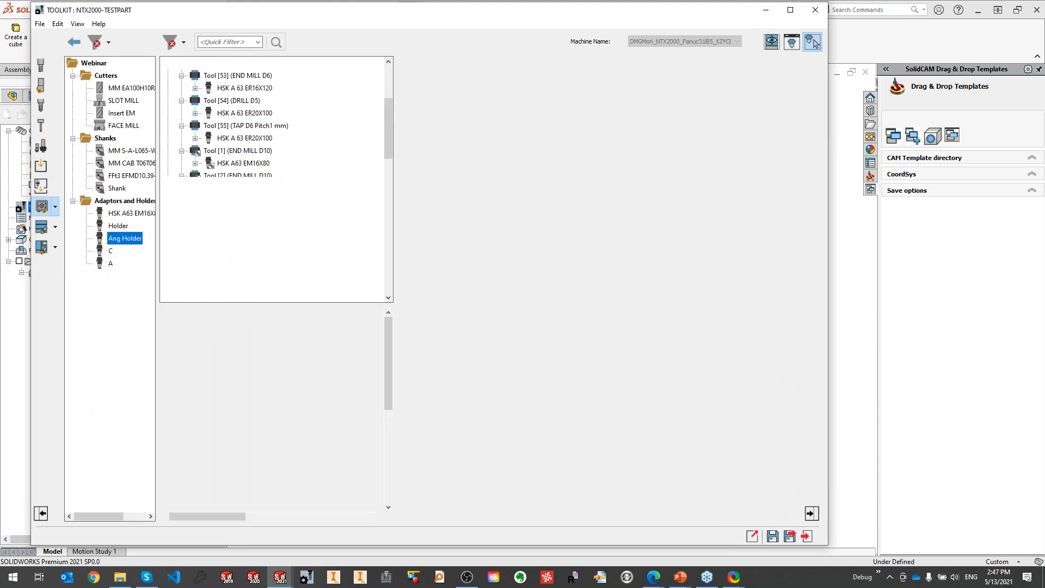
pyautogui.click(794, 40)
pyautogui.moveTo(785, 188); pyautogui.dragTo(783, 298)
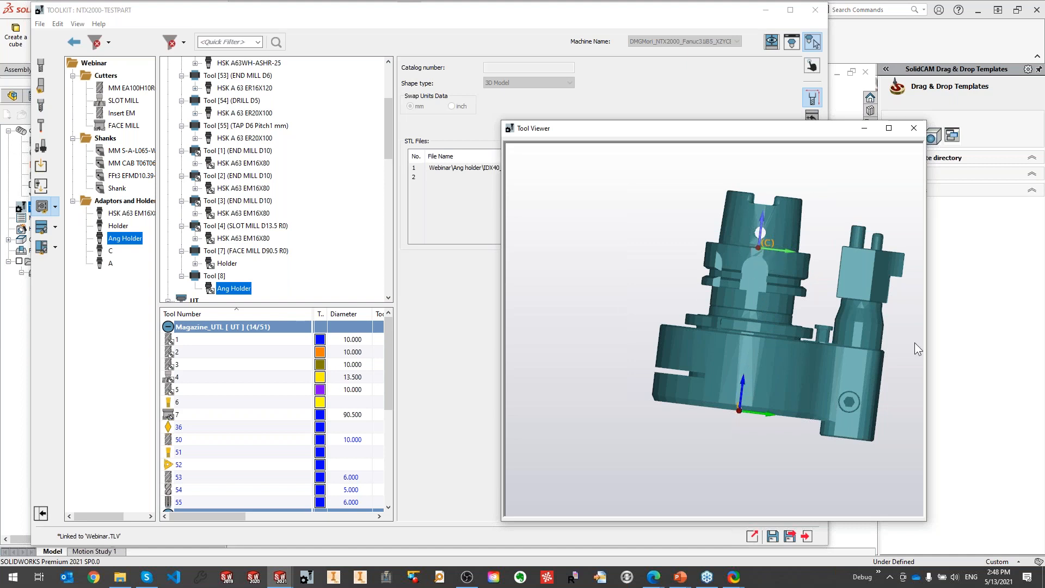
# Build up the new tool by mounting holder C on Ang Holder, holder A on C and an END MILL on A.
pyautogui.doubleClick(110, 252)
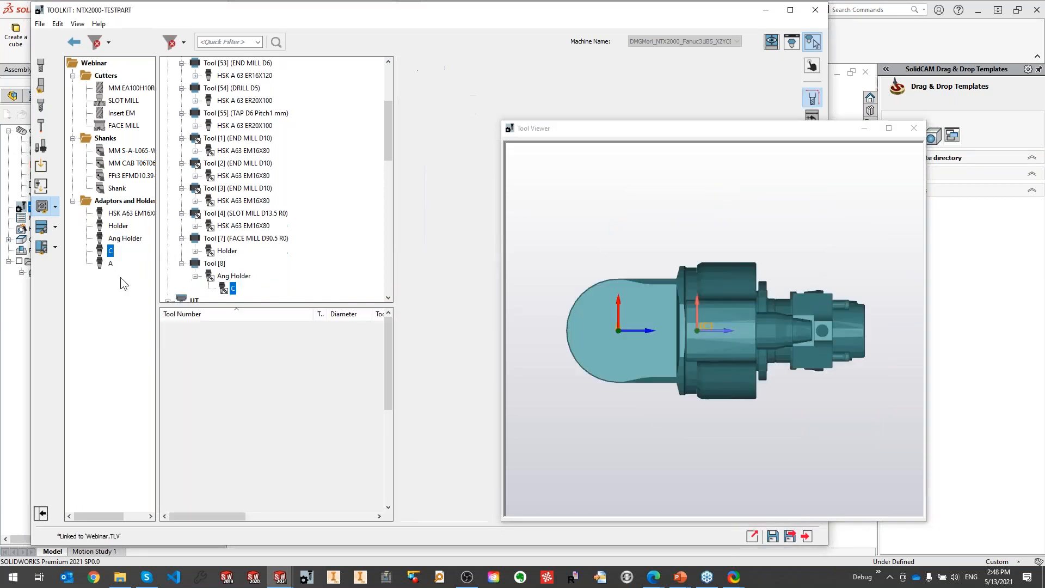
pyautogui.doubleClick(111, 263)
pyautogui.moveTo(661, 327); pyautogui.dragTo(648, 354)
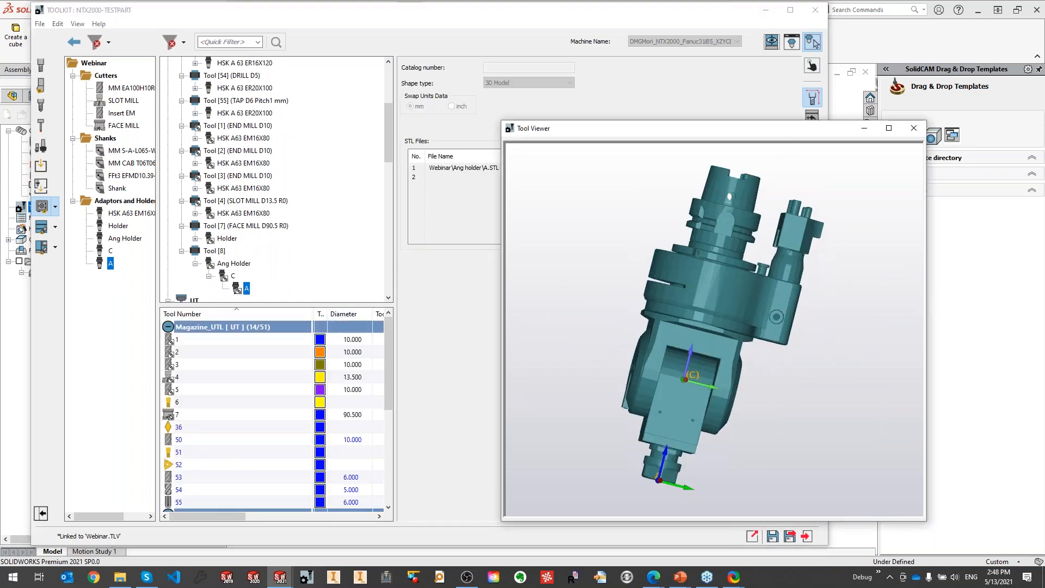
pyautogui.click(41, 65)
pyautogui.moveTo(95, 90); pyautogui.dragTo(260, 290)
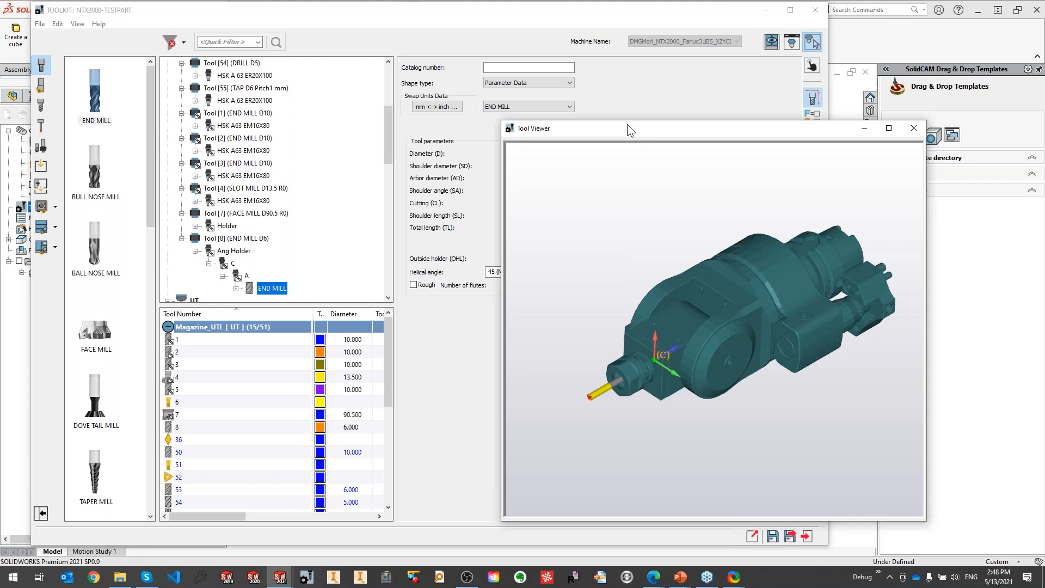
# Set the end mill's outside holder length (OHL) to 27 mm.
pyautogui.moveTo(630, 129); pyautogui.dragTo(710, 138)
pyautogui.click(528, 259)
pyautogui.scroll(-4, 529, 259)
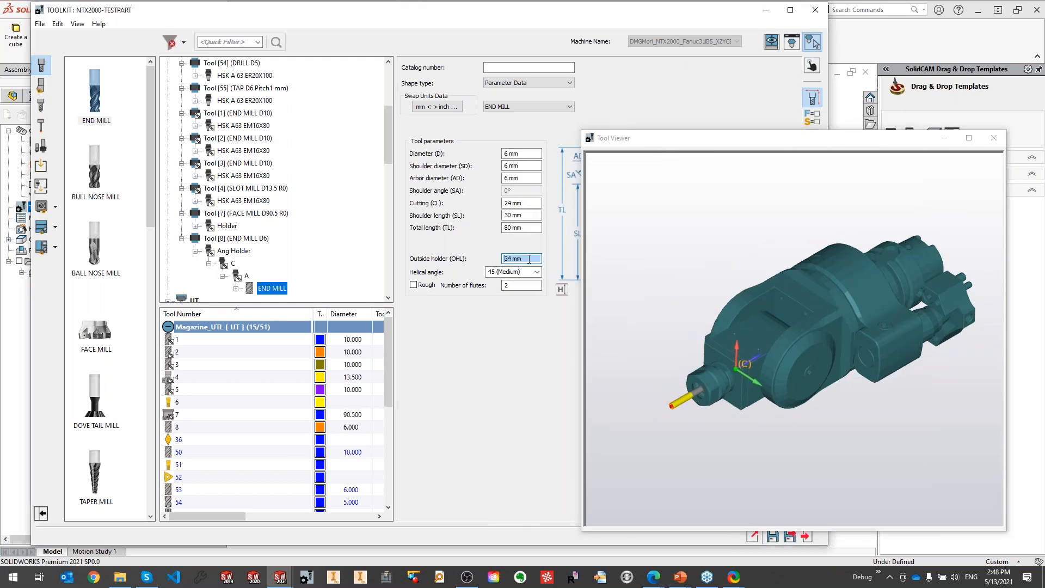
pyautogui.click(681, 390)
pyautogui.click(528, 260)
pyautogui.scroll(-3, 528, 260)
pyautogui.scroll(-1, 528, 262)
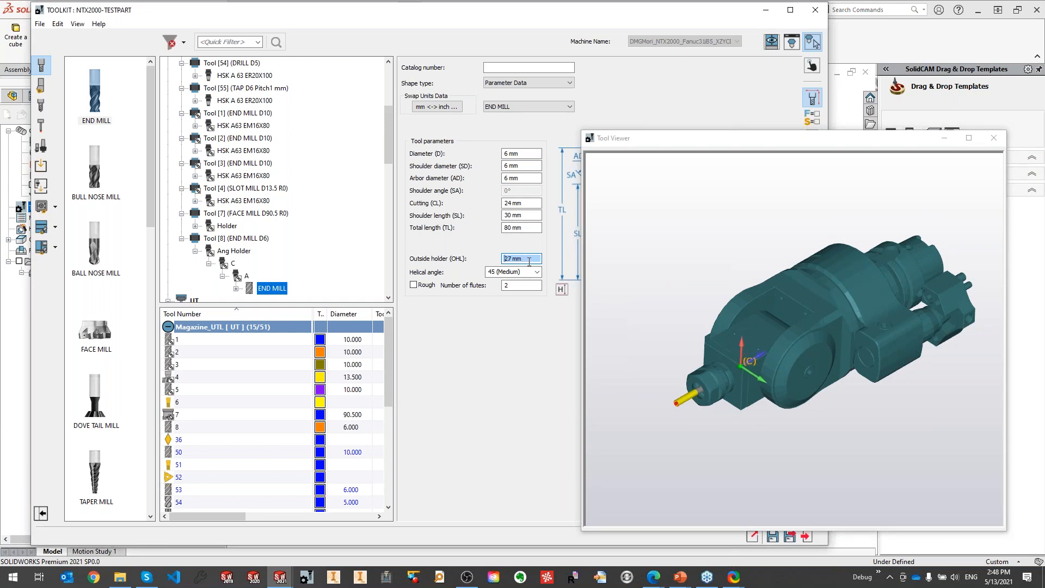
# Measure the distance from the collet nut's end face to the tip of the end mill.
pyautogui.click(748, 369)
pyautogui.scroll(5, 748, 368)
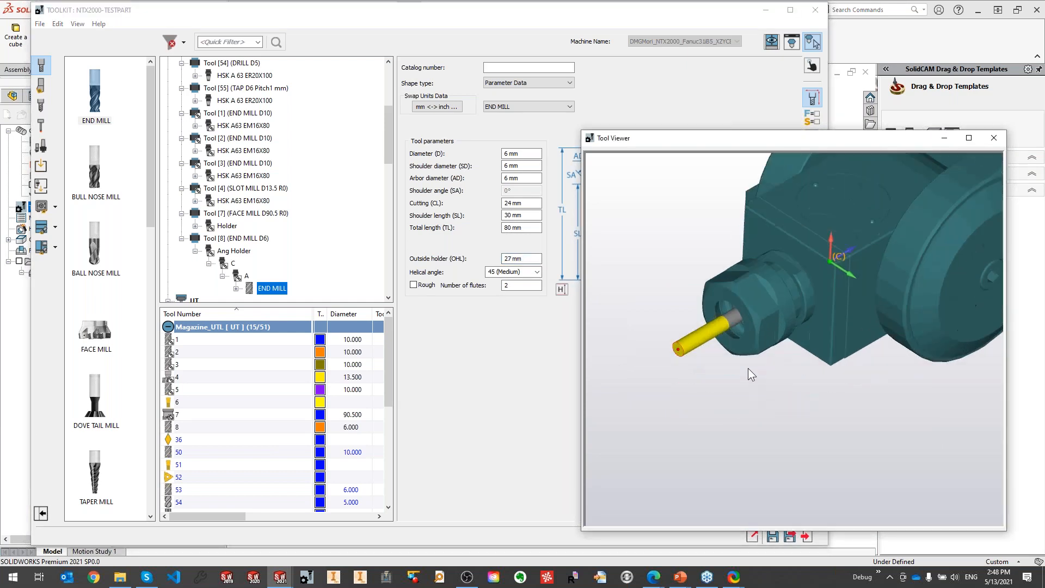
pyautogui.rightClick(758, 319)
pyautogui.click(780, 230)
pyautogui.click(757, 342)
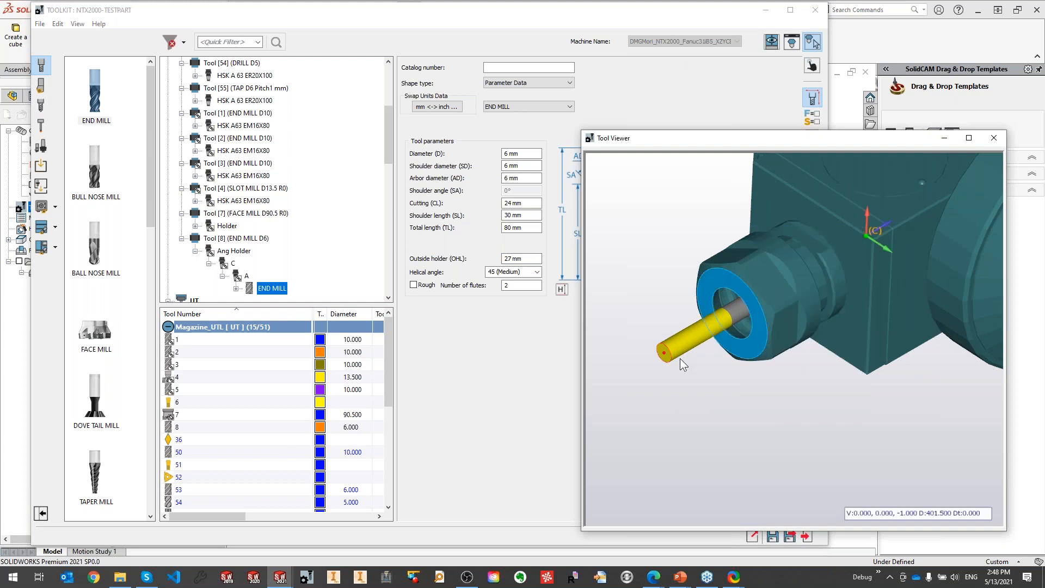
pyautogui.scroll(3, 668, 359)
pyautogui.moveTo(669, 359); pyautogui.dragTo(739, 347, button='middle')
pyautogui.click(739, 348)
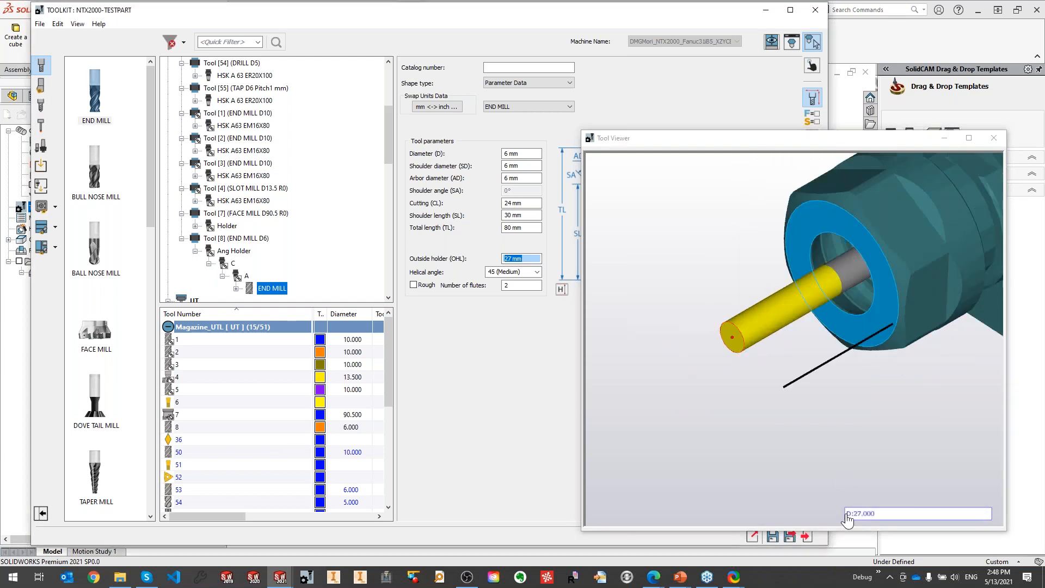
# Examine the cutting point data of the end mill and inspect the assembled angular head tool.
pyautogui.scroll(-3, 824, 335)
pyautogui.moveTo(822, 343); pyautogui.dragTo(780, 337, button='middle')
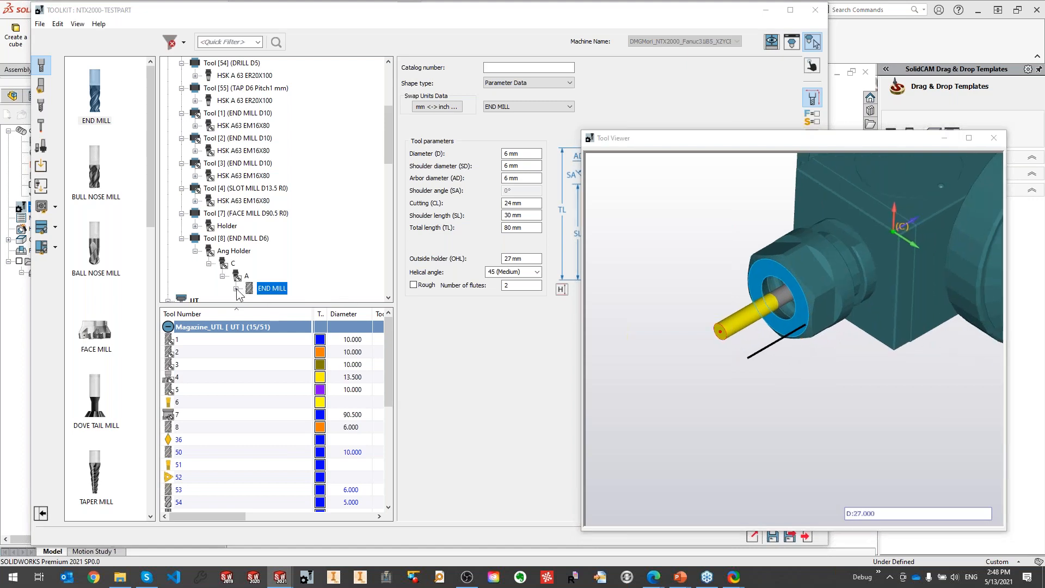
pyautogui.click(236, 289)
pyautogui.click(289, 289)
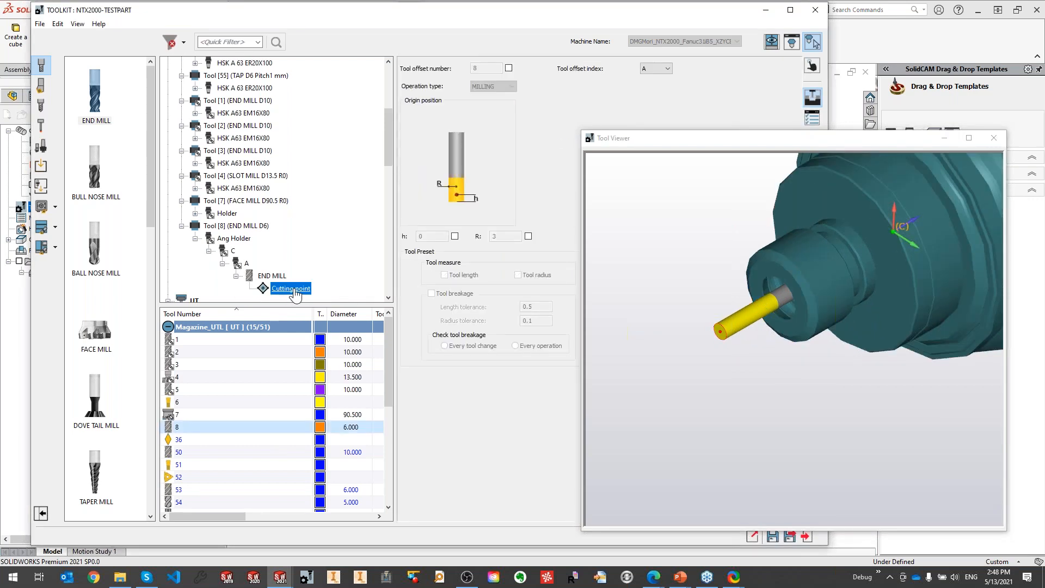
pyautogui.scroll(-3, 856, 299)
pyautogui.scroll(-3, 773, 321)
pyautogui.moveTo(858, 216); pyautogui.dragTo(831, 284, button='middle')
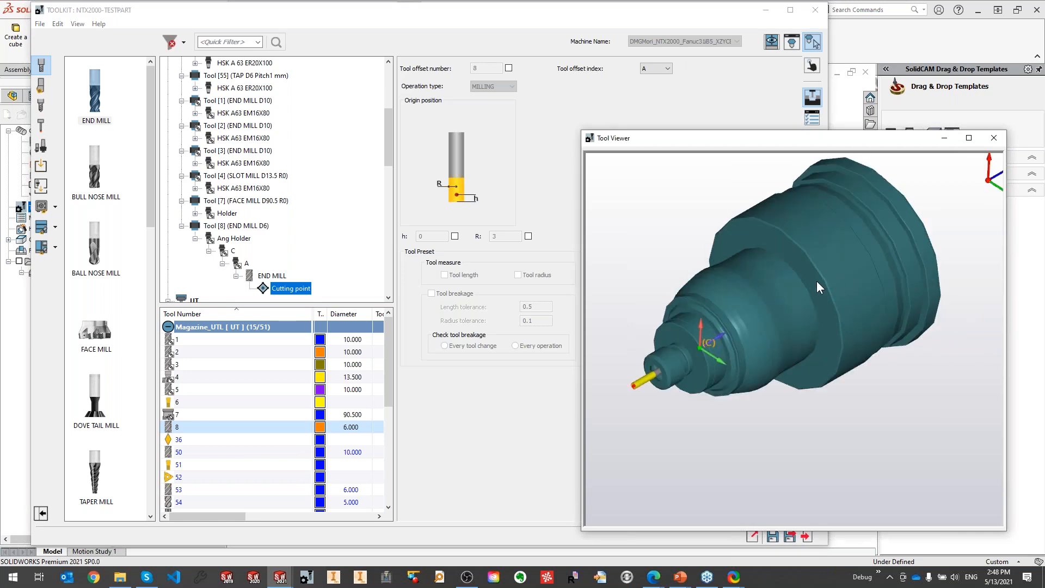
# Close the Tool Viewer, and save and exit the part's toolkit.
pyautogui.moveTo(709, 140); pyautogui.dragTo(746, 152)
pyautogui.moveTo(933, 155); pyautogui.dragTo(830, 147)
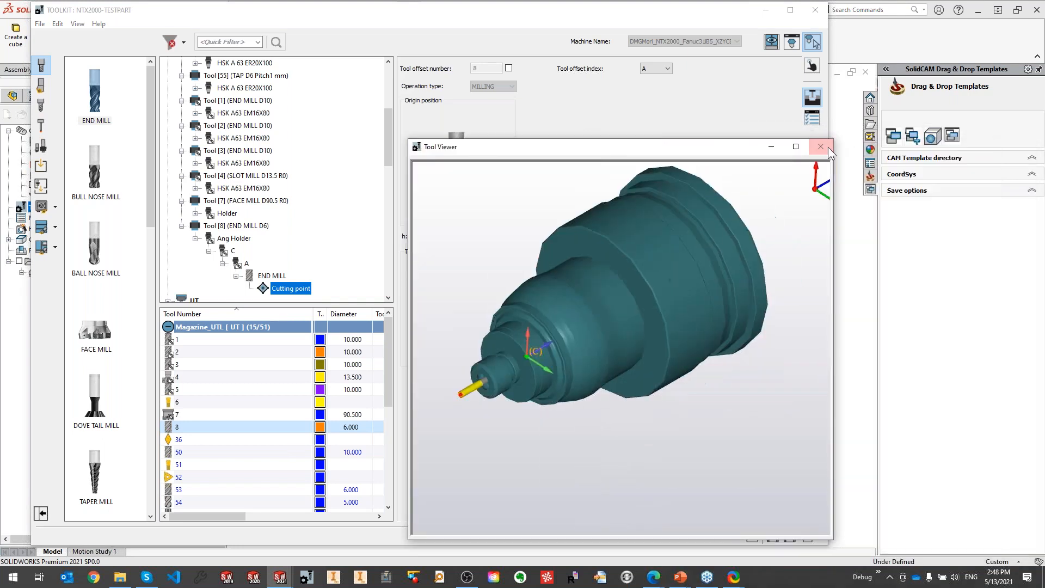
pyautogui.click(801, 145)
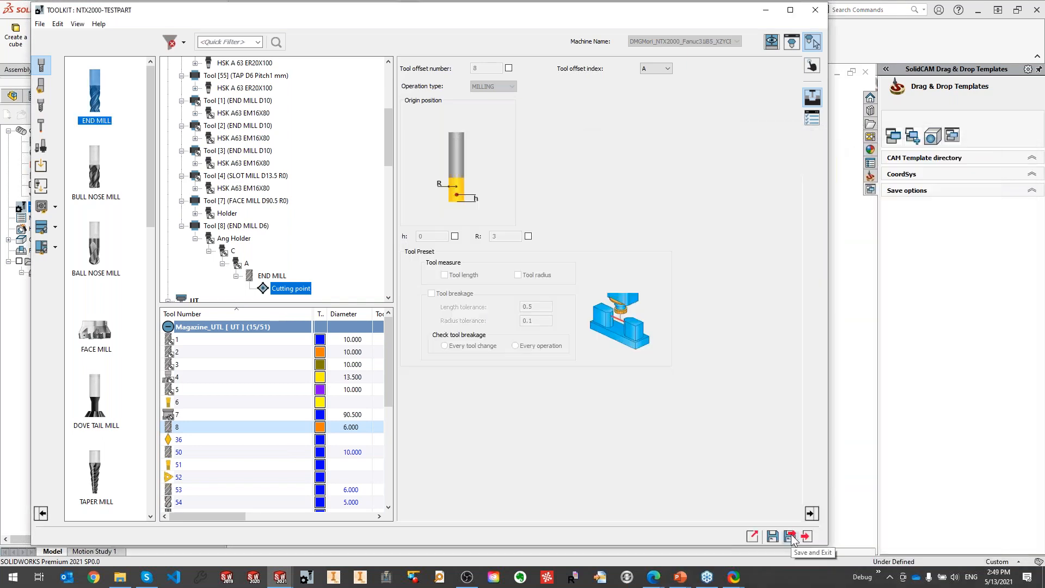
pyautogui.click(792, 539)
# Look through the Webinar\Ang holder folder with all file types shown, and cancel opening a toolkit.
pyautogui.rightClick(39, 208)
pyautogui.moveTo(77, 229)
pyautogui.click(246, 227)
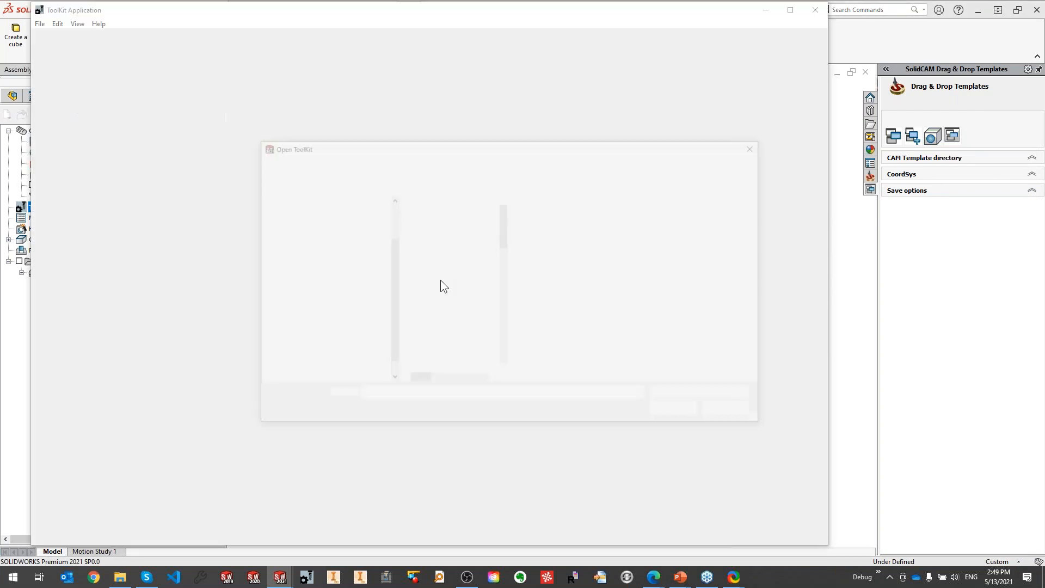
pyautogui.moveTo(504, 240); pyautogui.dragTo(503, 327)
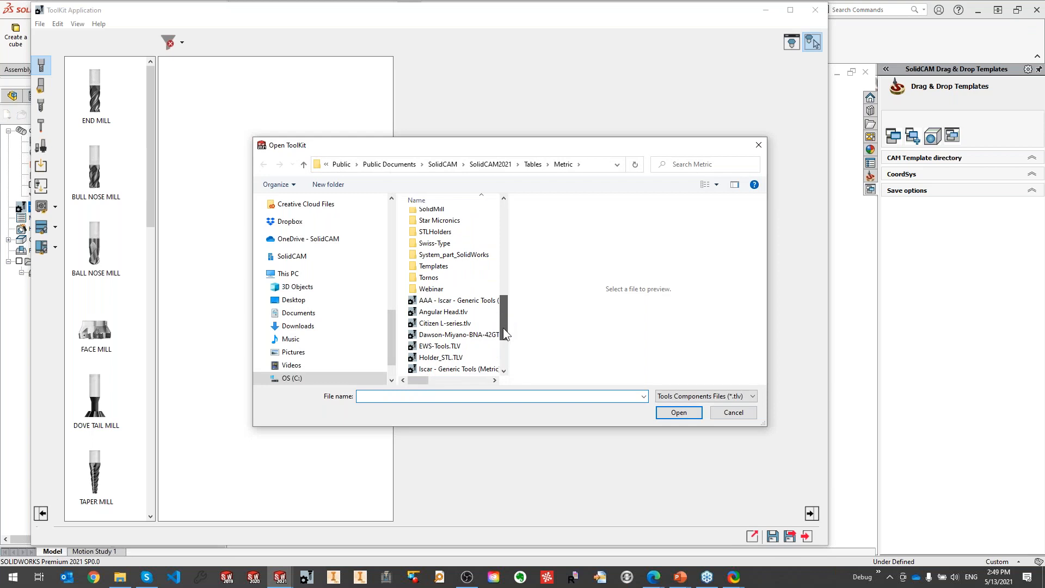
pyautogui.doubleClick(424, 288)
pyautogui.doubleClick(430, 212)
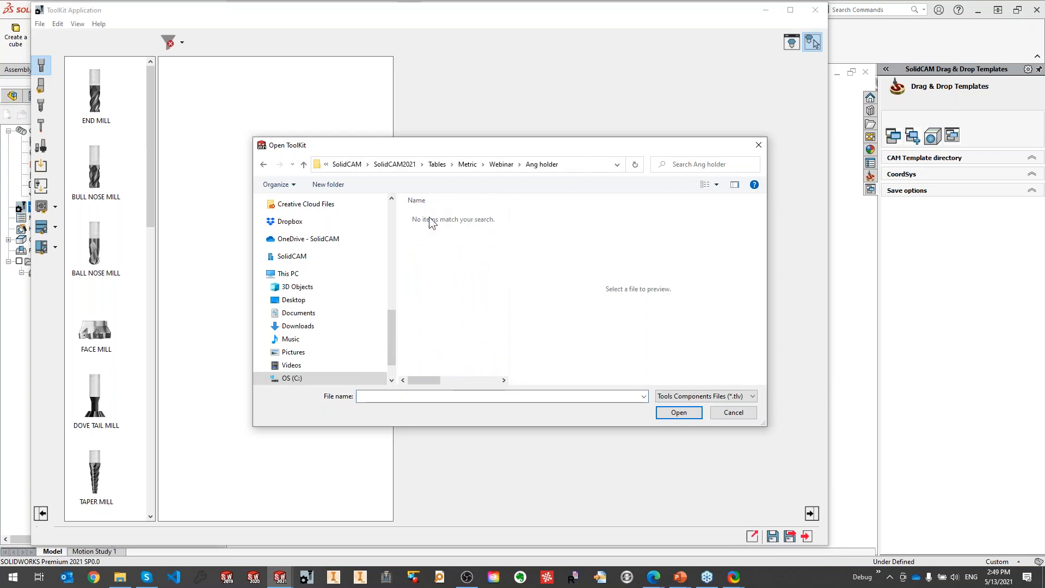
pyautogui.click(700, 399)
pyautogui.click(680, 433)
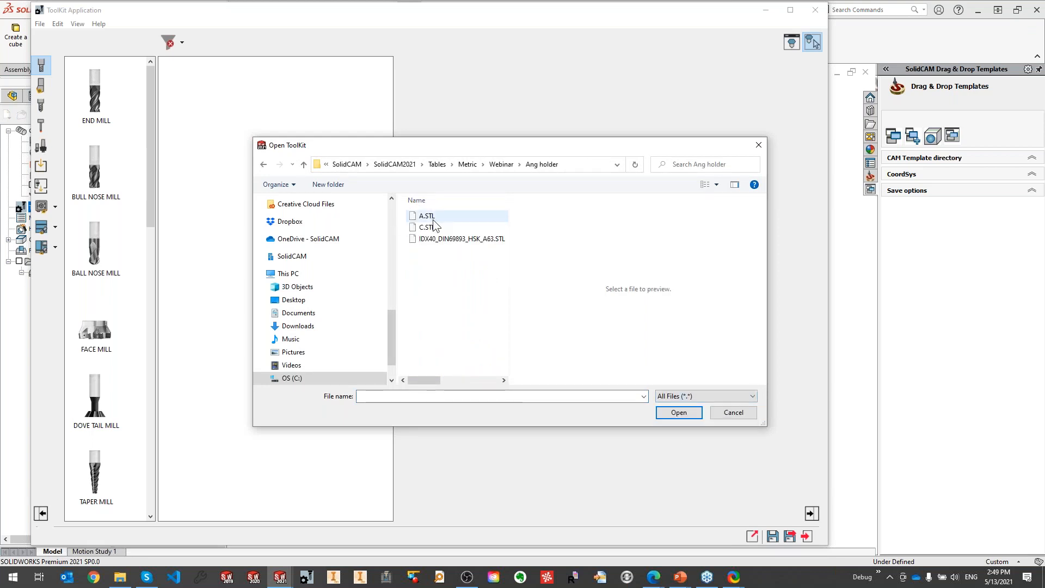
pyautogui.click(733, 412)
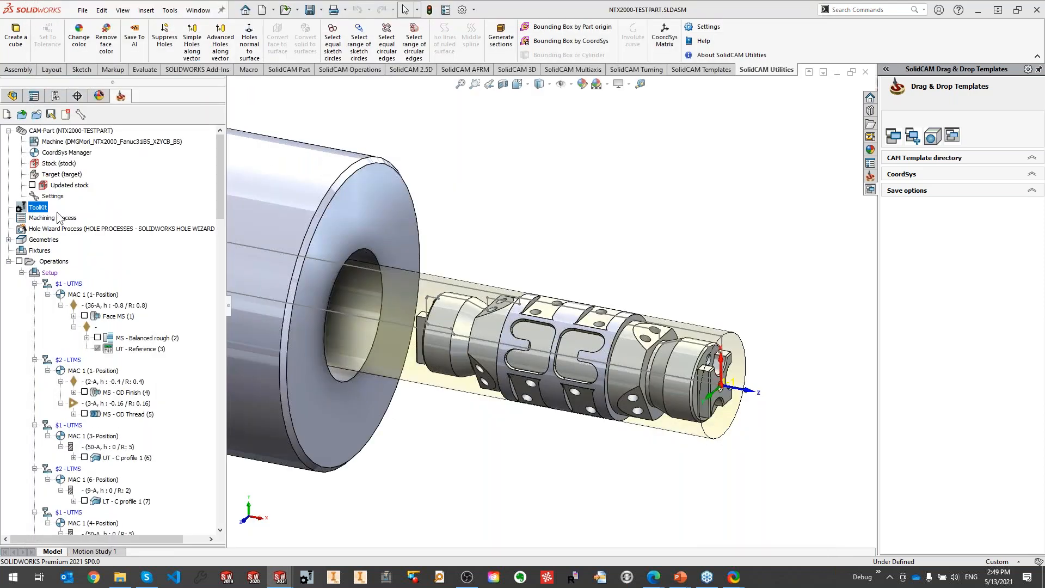
# Open the Webinar.tlv tool library for editing.
pyautogui.rightClick(41, 212)
pyautogui.click(304, 226)
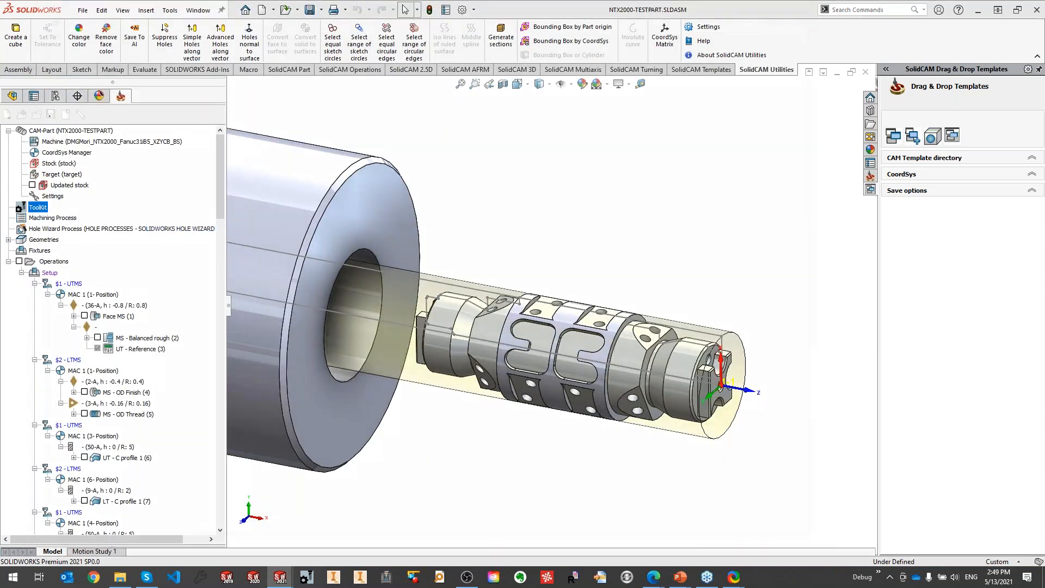
pyautogui.scroll(-12, 504, 266)
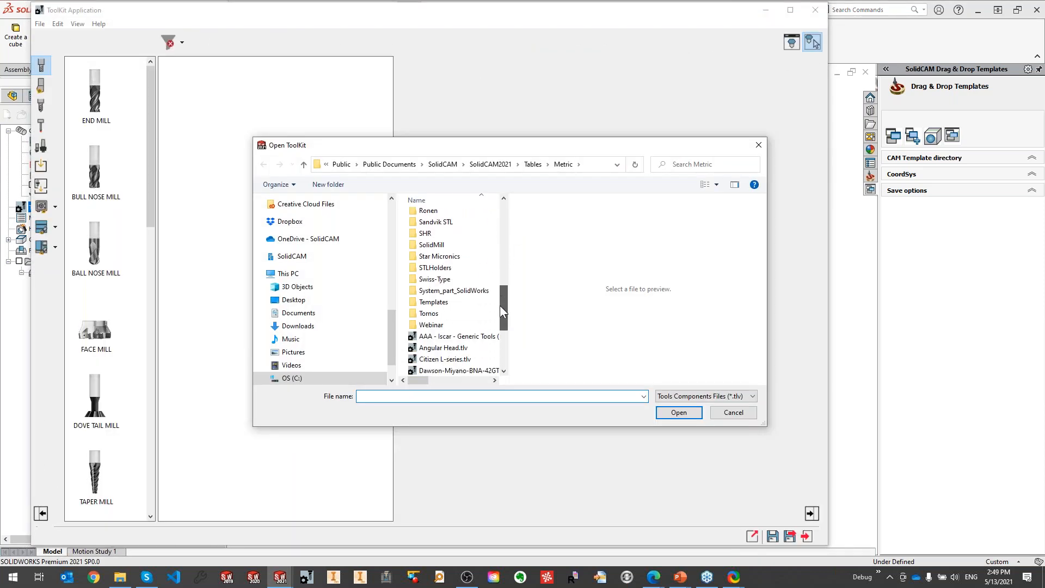
pyautogui.doubleClick(448, 374)
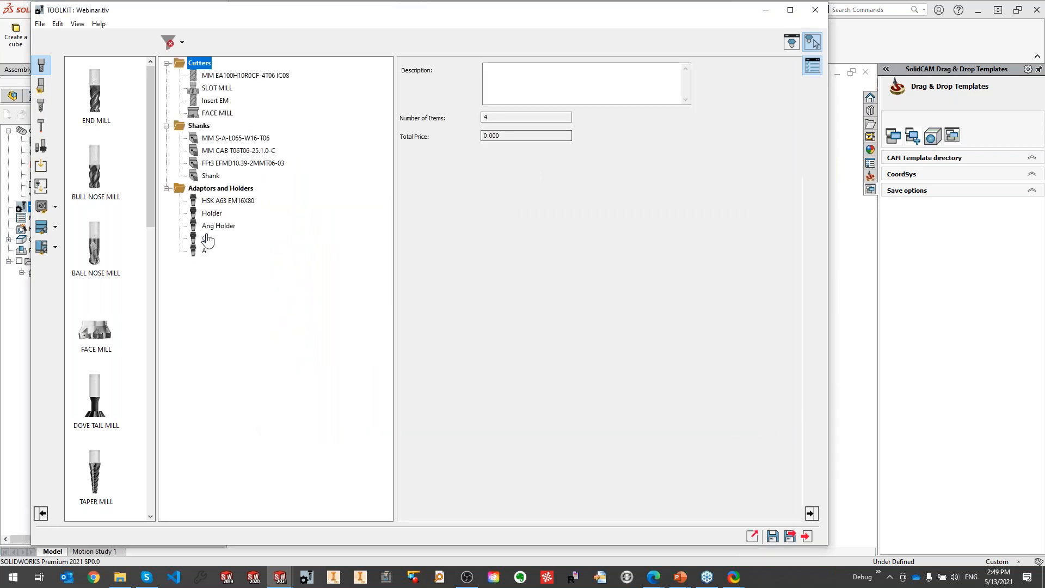
# Set the drive unit type of Ang Holder's joint C to GEAR with a max spin of 12000 rpm.
pyautogui.click(219, 225)
pyautogui.click(812, 86)
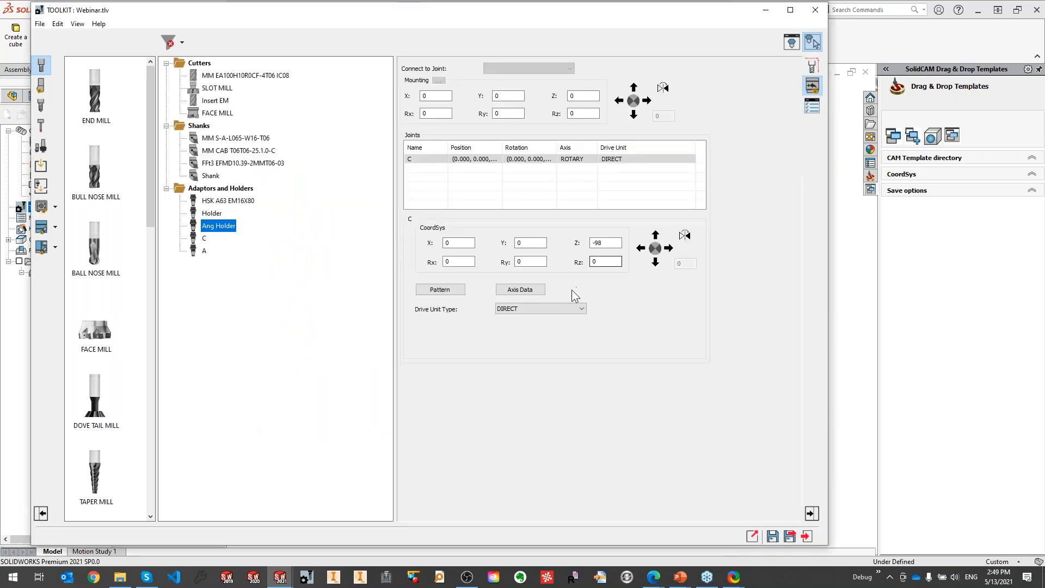
pyautogui.click(547, 308)
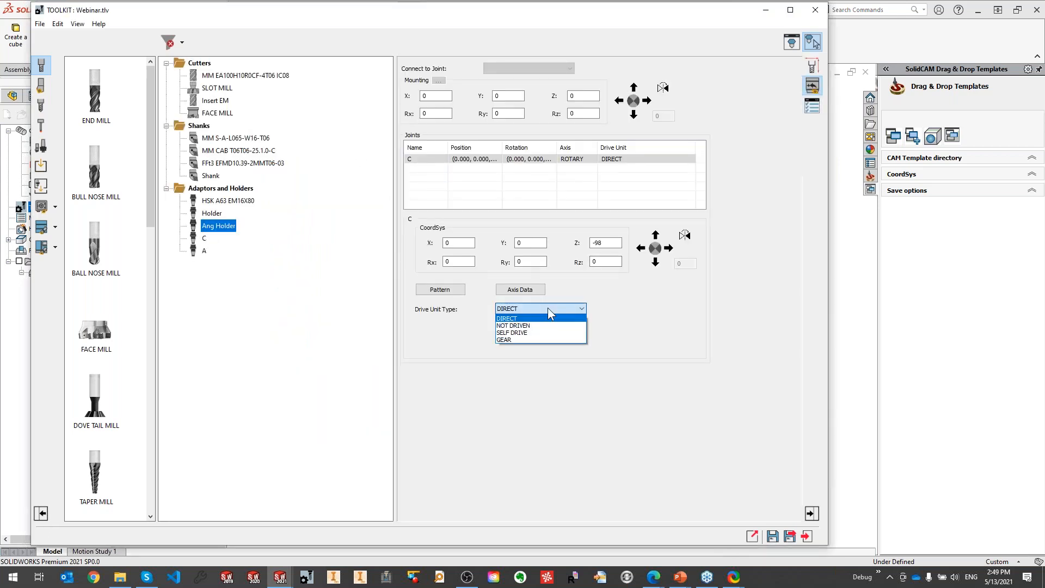
pyautogui.click(537, 339)
pyautogui.doubleClick(636, 350)
pyautogui.click(667, 350)
pyautogui.doubleClick(633, 336)
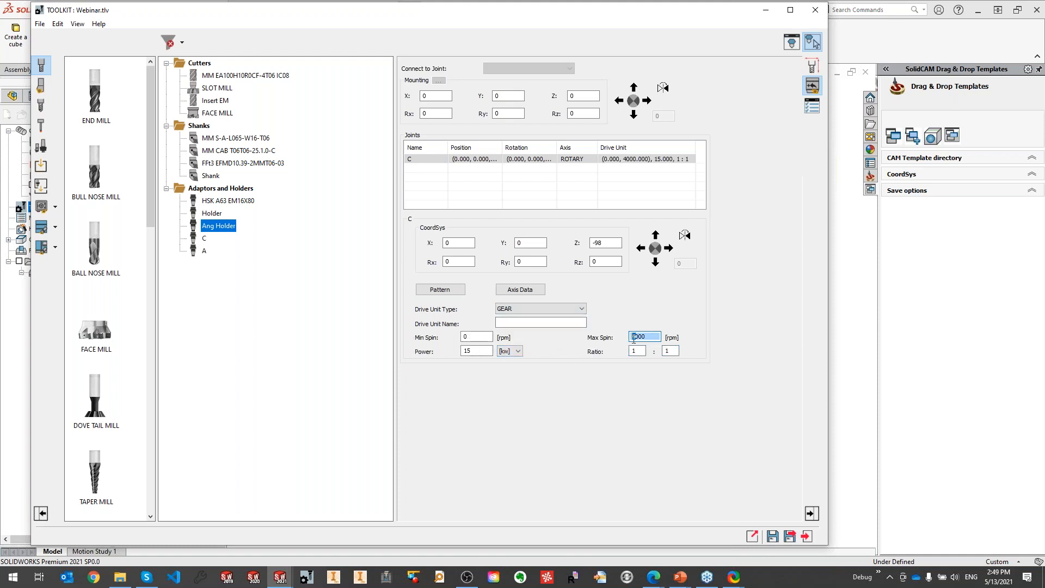
pyautogui.write('12000')
pyautogui.doubleClick(636, 350)
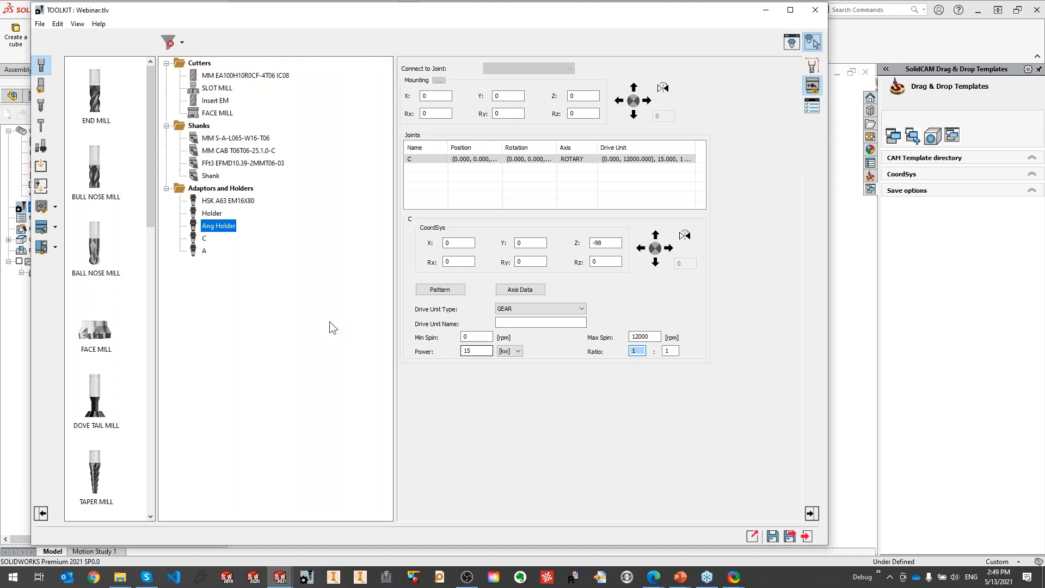
# Set the drive unit type of the joints of C and A to NOT DRIVEN, and save and exit the Webinar.tlv library.
pyautogui.click(204, 239)
pyautogui.click(582, 308)
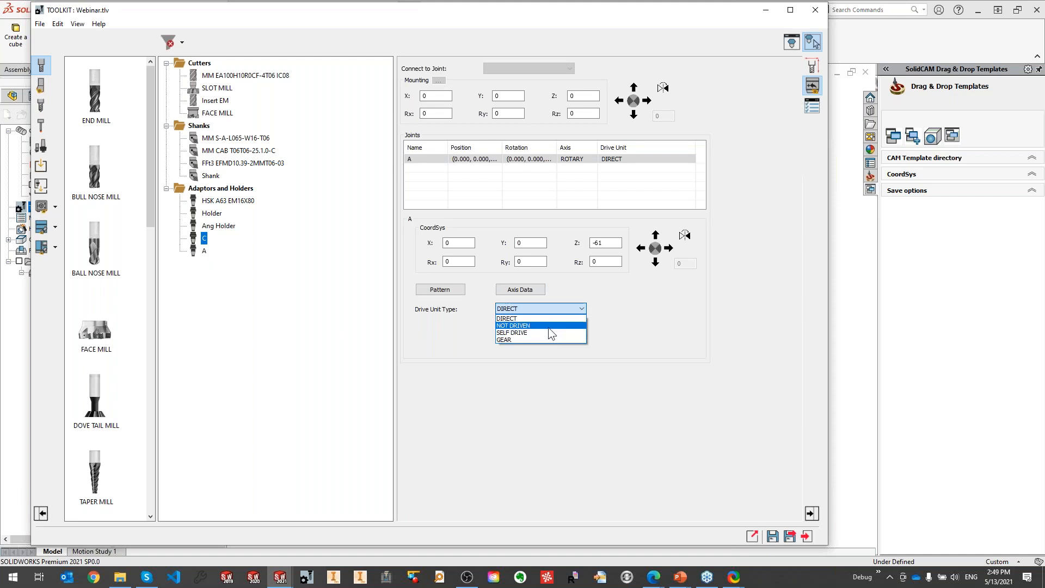
pyautogui.click(548, 326)
pyautogui.click(204, 251)
pyautogui.click(553, 308)
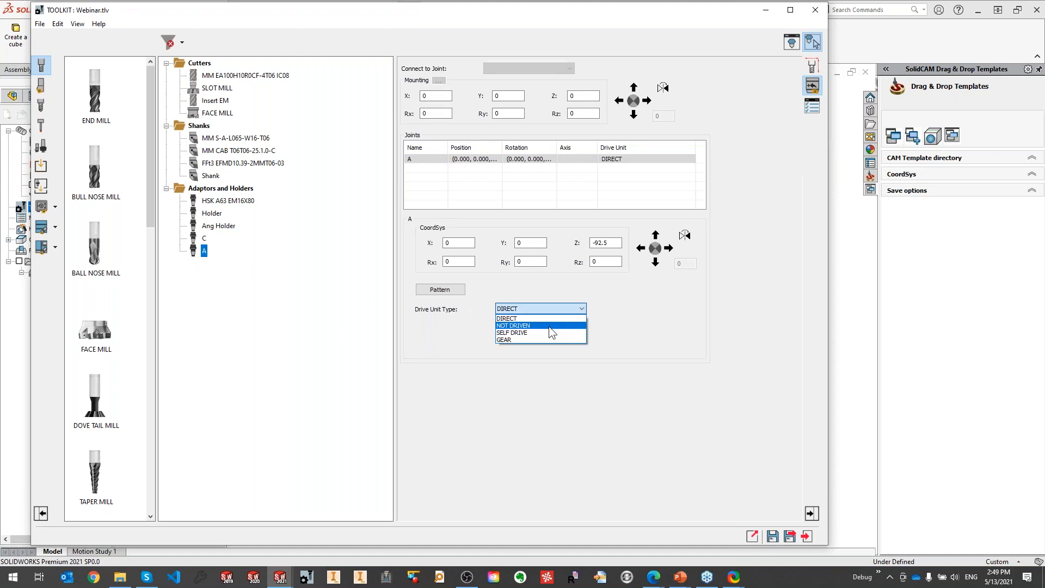
pyautogui.click(548, 326)
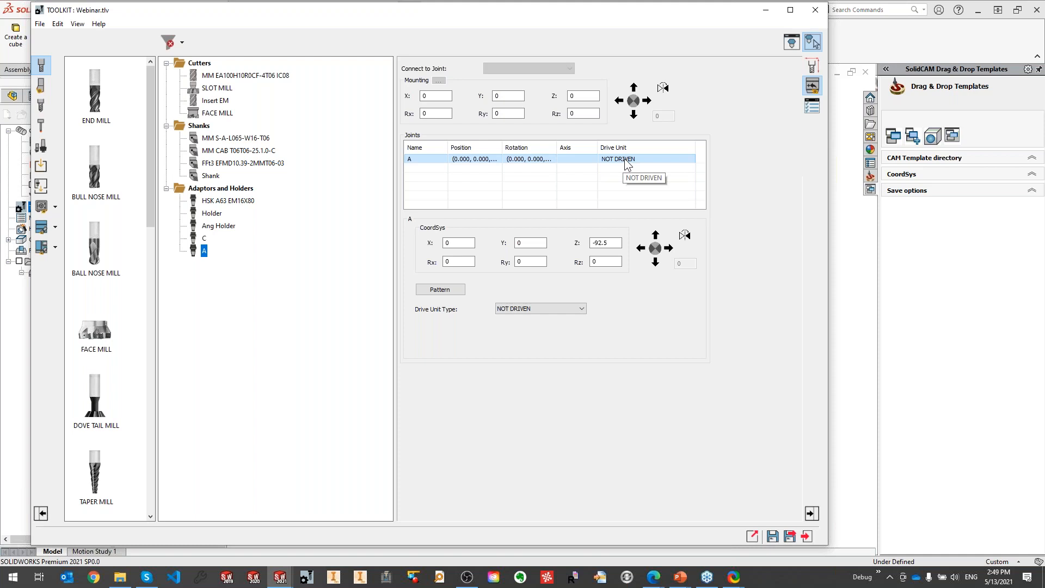
pyautogui.click(556, 308)
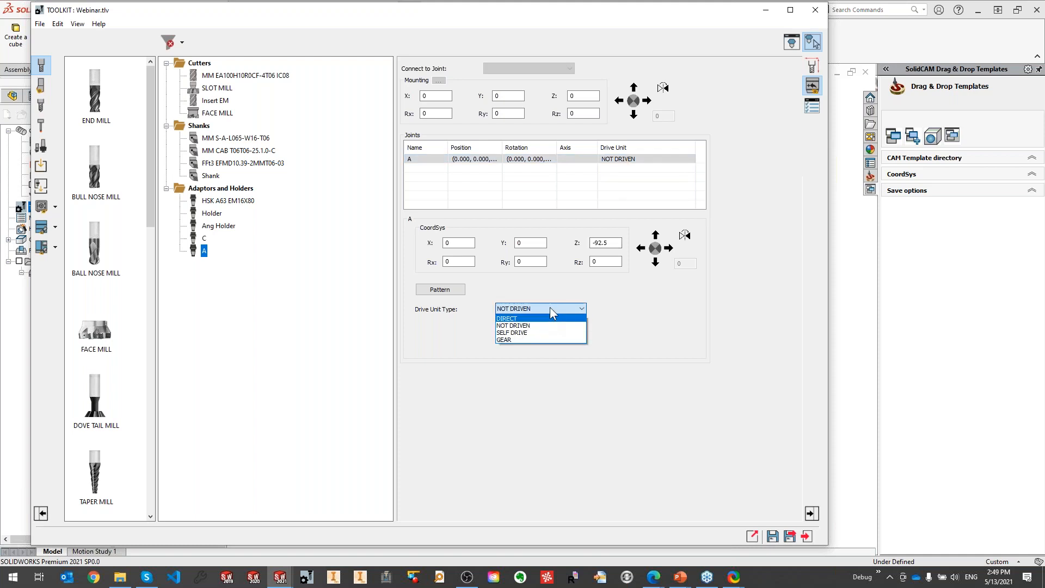
pyautogui.click(705, 321)
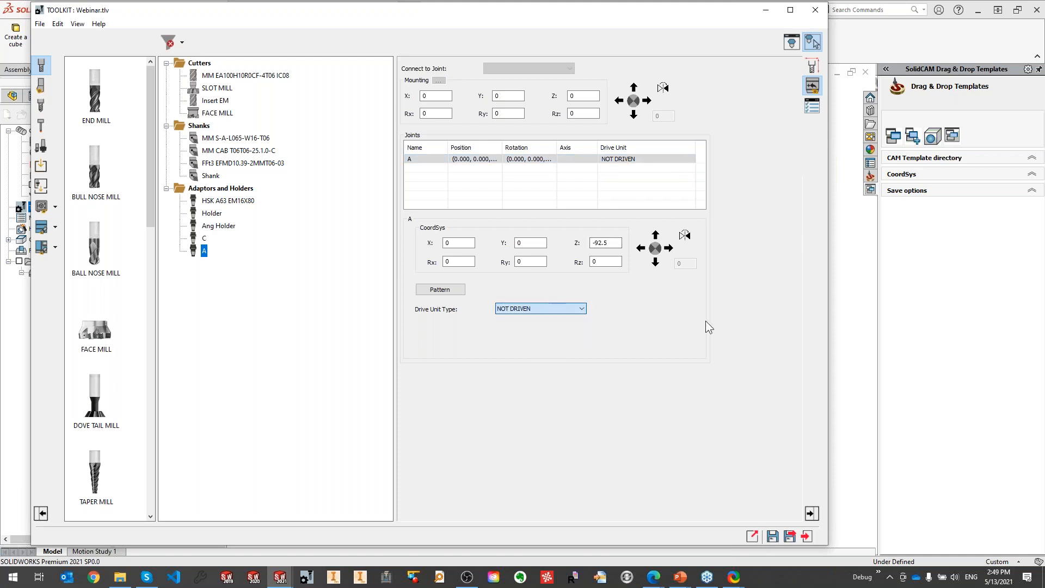
pyautogui.click(790, 537)
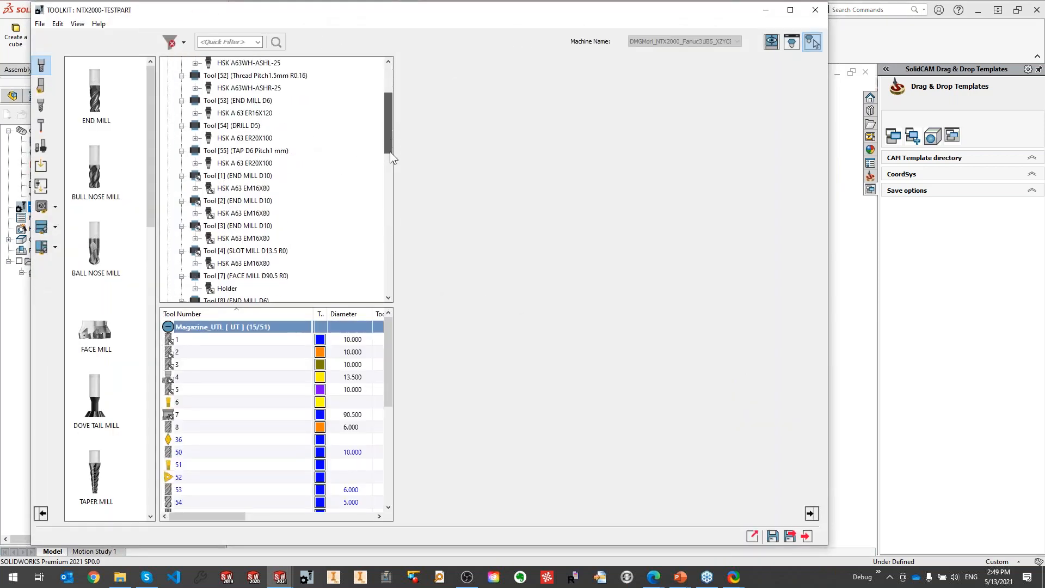
# Update and reload the Ang Holder component of Tool 8 in the part's toolkit, and show its joint data.
pyautogui.moveTo(390, 151); pyautogui.dragTo(390, 171)
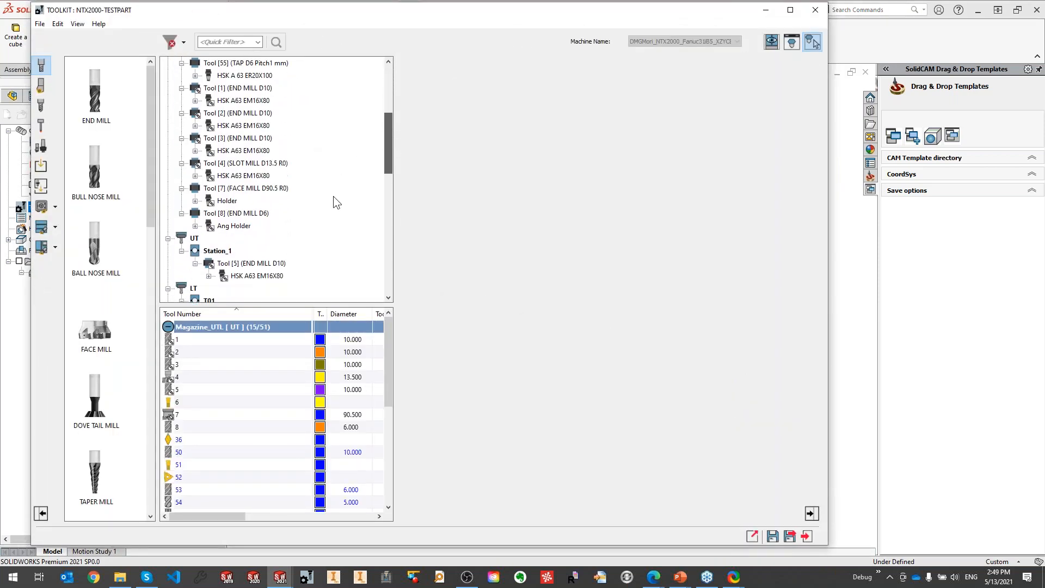
pyautogui.click(195, 226)
pyautogui.click(209, 238)
pyautogui.rightClick(235, 225)
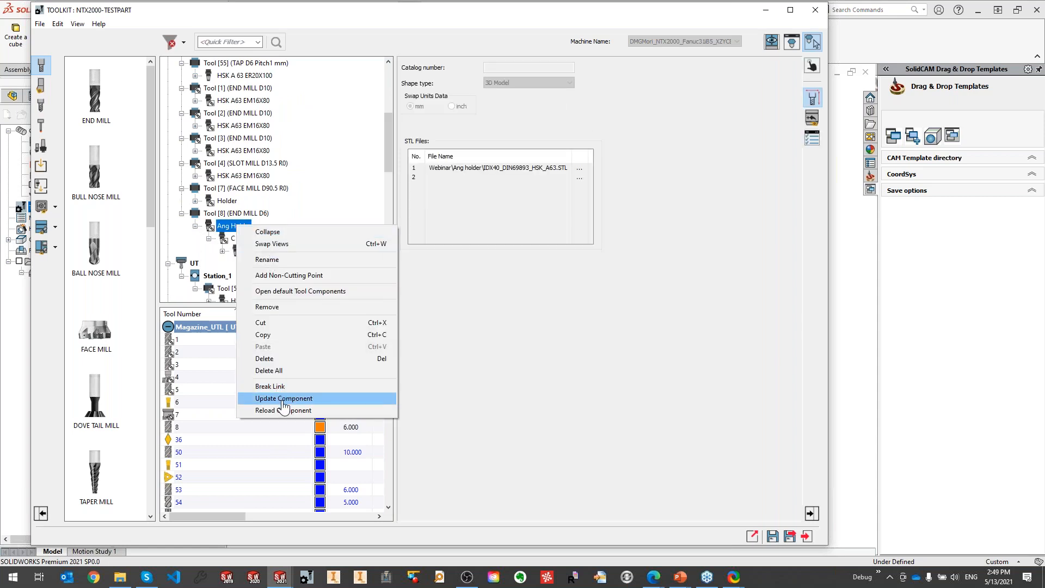
pyautogui.click(283, 402)
pyautogui.rightClick(232, 229)
pyautogui.click(275, 416)
pyautogui.click(811, 117)
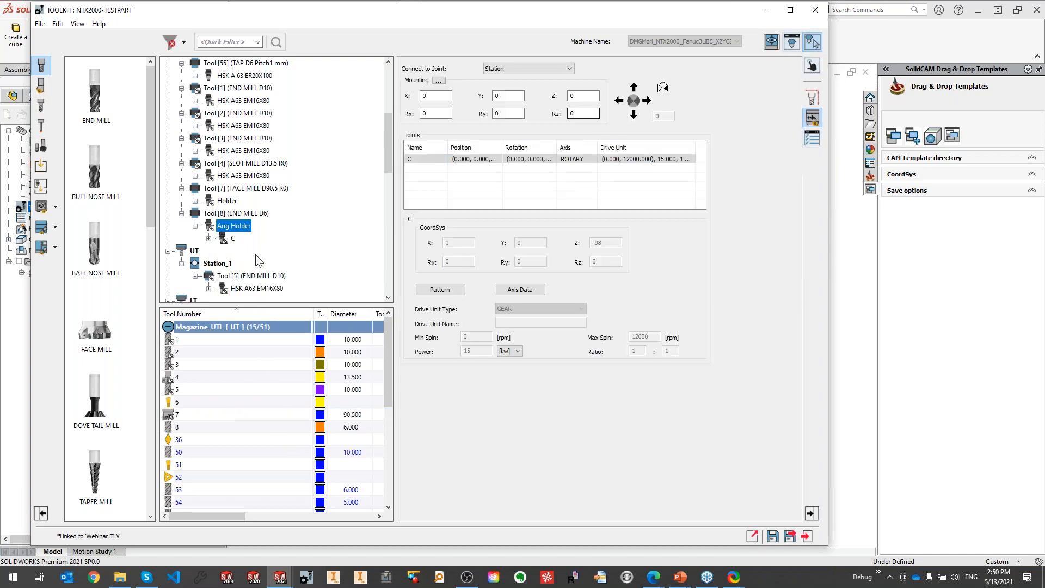
# Update and reload the C and A components under Tool 8's Ang Holder.
pyautogui.click(209, 238)
pyautogui.rightClick(233, 238)
pyautogui.click(277, 413)
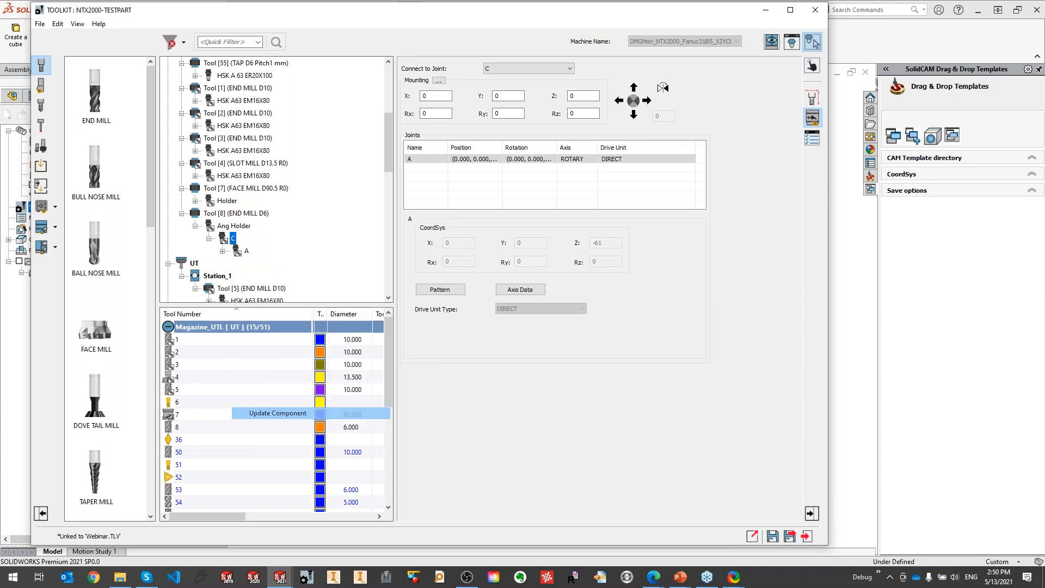
pyautogui.rightClick(230, 240)
pyautogui.click(270, 427)
pyautogui.rightClick(245, 251)
pyautogui.click(288, 422)
pyautogui.rightClick(247, 253)
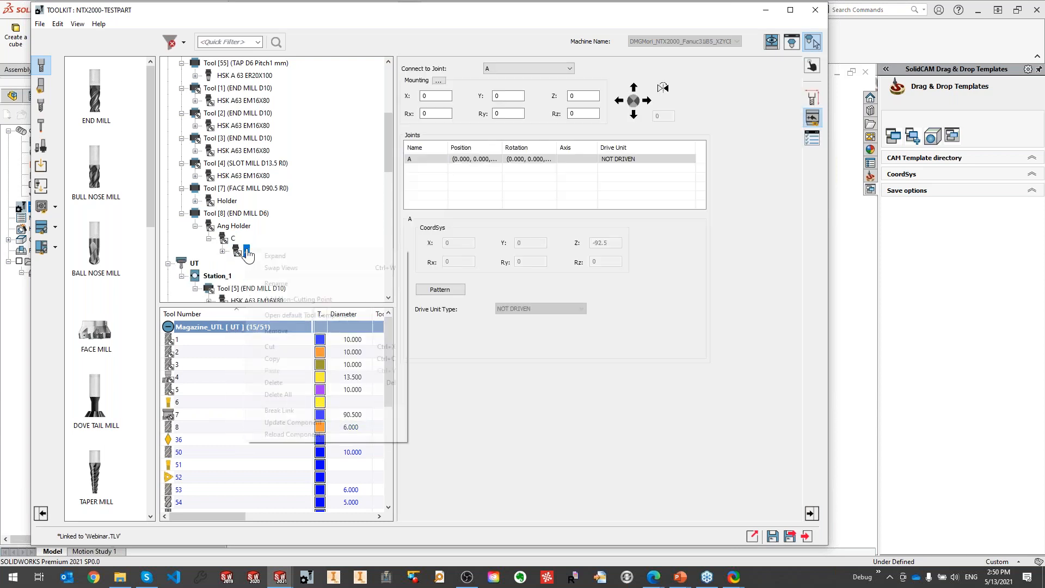
pyautogui.click(288, 434)
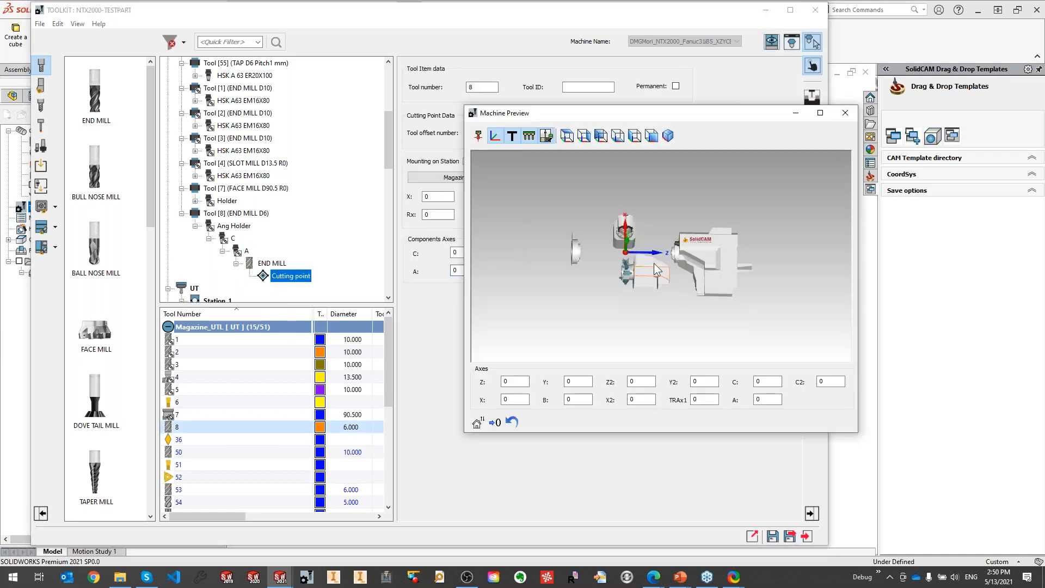
# Inspect Tool 8 on the machine in the Machine Preview, and display it in the Tool Viewer beside its component axes settings.
pyautogui.scroll(10, 642, 250)
pyautogui.scroll(3, 651, 278)
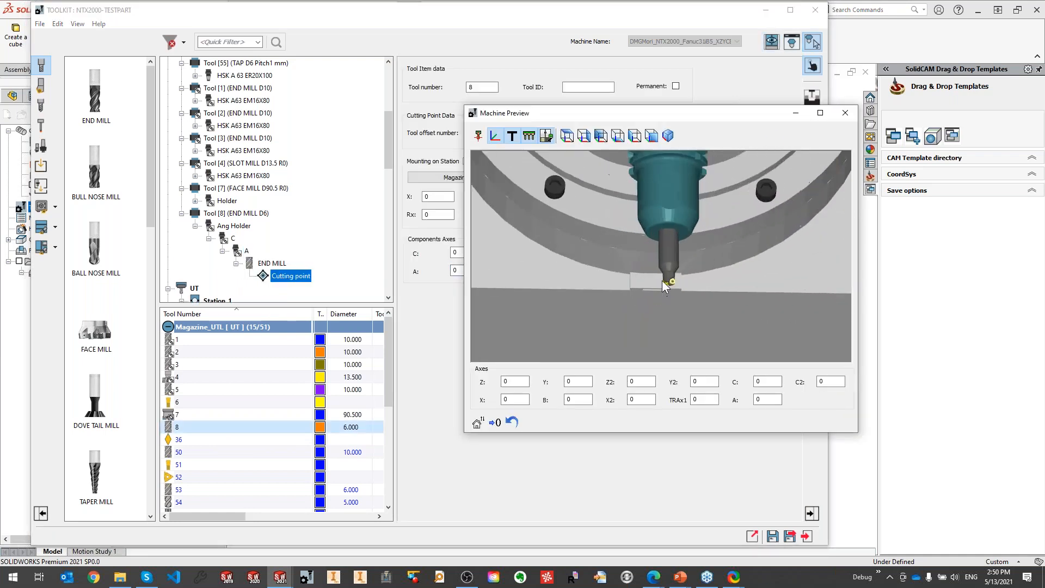
pyautogui.click(846, 112)
pyautogui.click(792, 42)
pyautogui.moveTo(583, 349); pyautogui.dragTo(664, 279, button='middle')
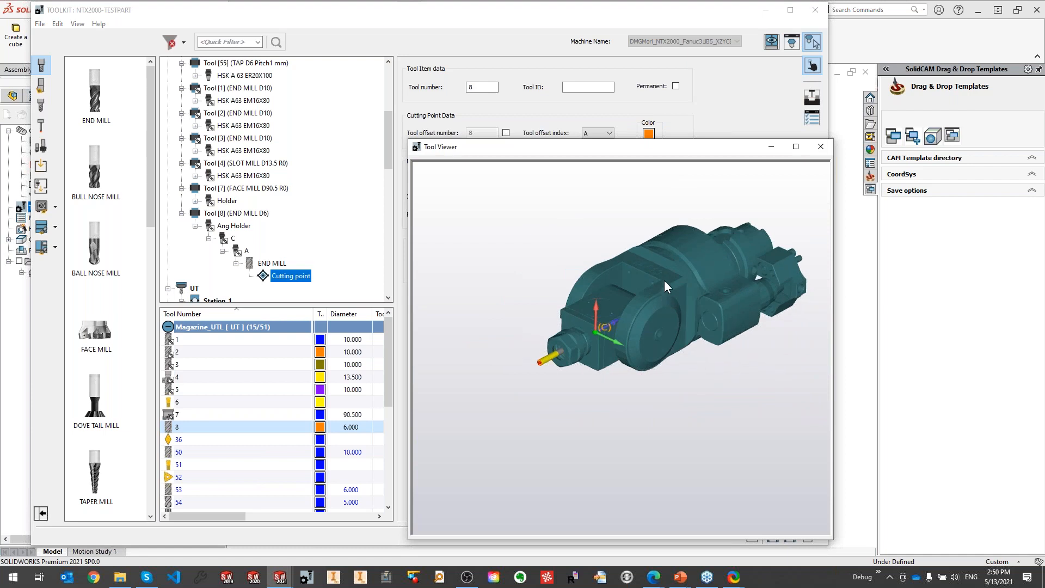
pyautogui.moveTo(662, 148); pyautogui.dragTo(831, 122)
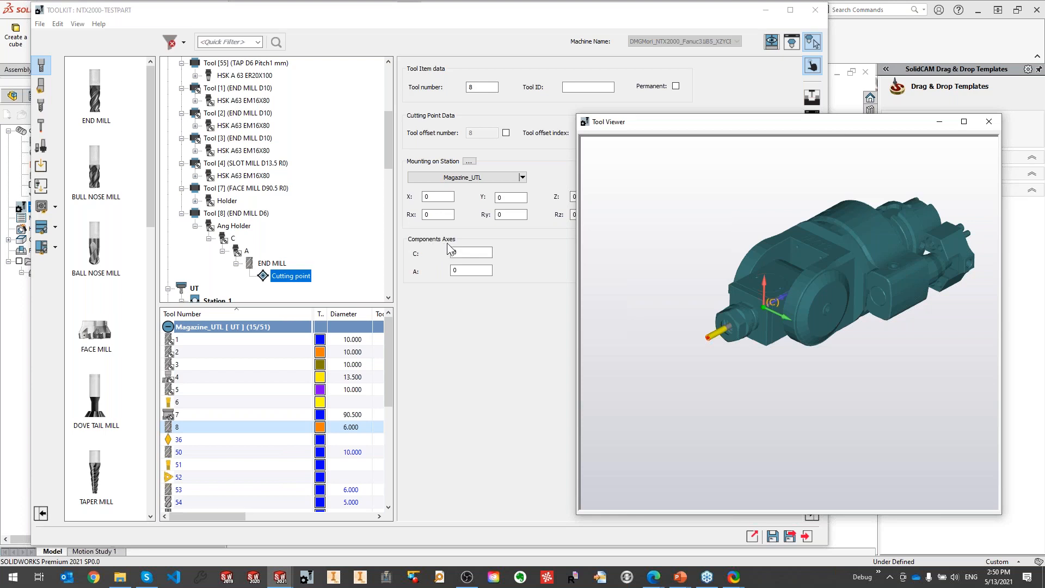
pyautogui.moveTo(772, 285); pyautogui.dragTo(866, 295, button='middle')
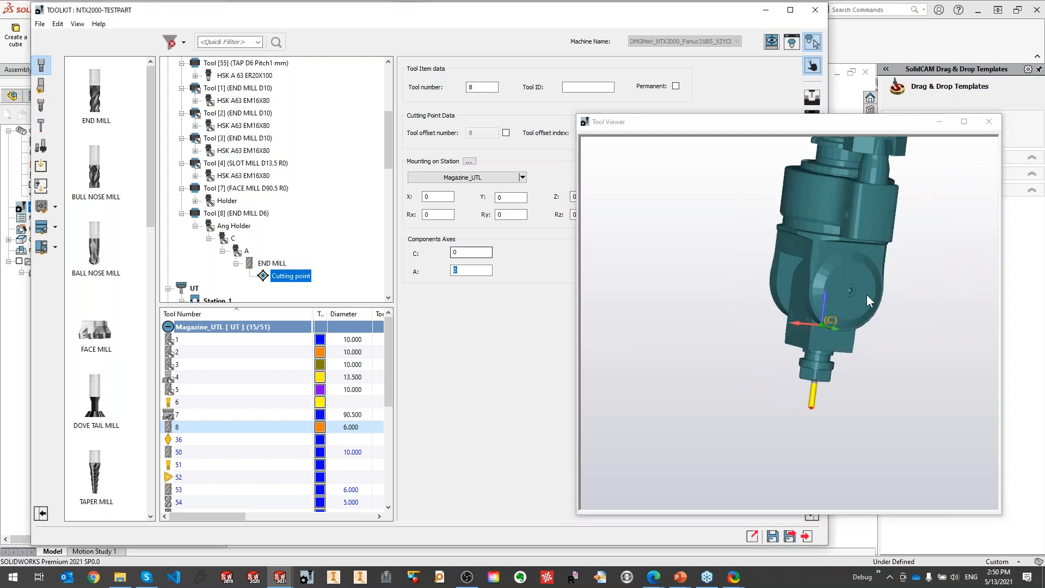
# Set Tool 8's component axes to C -15 and A -50.
pyautogui.click(470, 254)
pyautogui.write('-15')
pyautogui.press('Return')
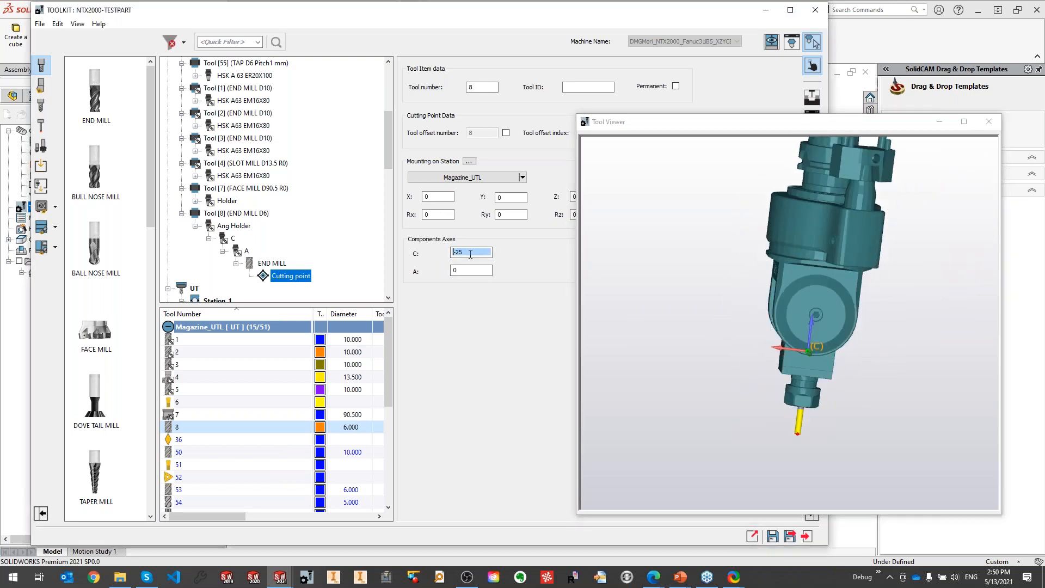
pyautogui.click(474, 271)
pyautogui.write('-10')
pyautogui.press('Return')
pyautogui.write('-50')
pyautogui.press('Return')
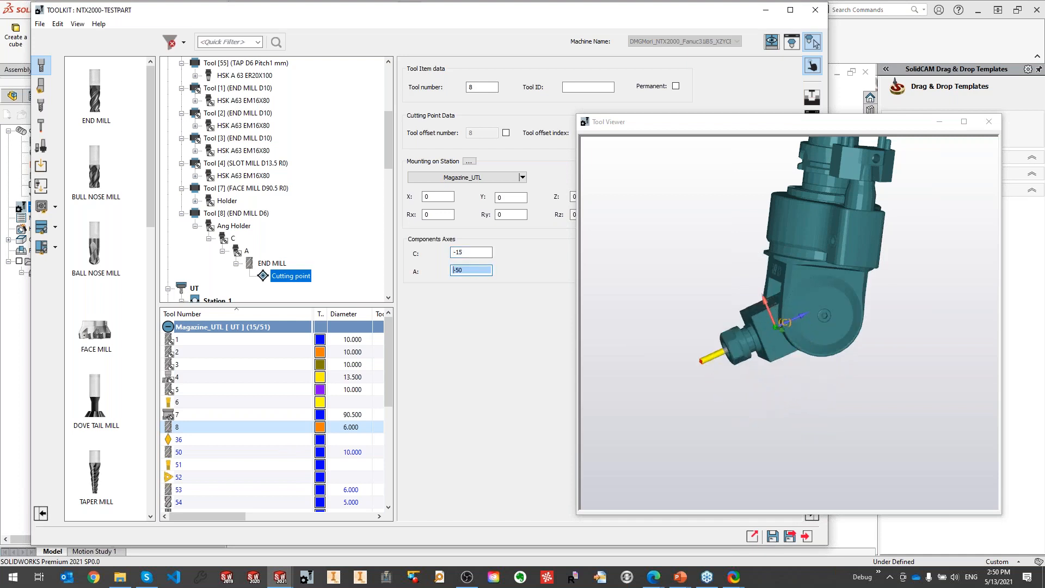
pyautogui.click(850, 314)
pyautogui.scroll(5, 851, 314)
pyautogui.moveTo(839, 325); pyautogui.dragTo(852, 323, button='middle')
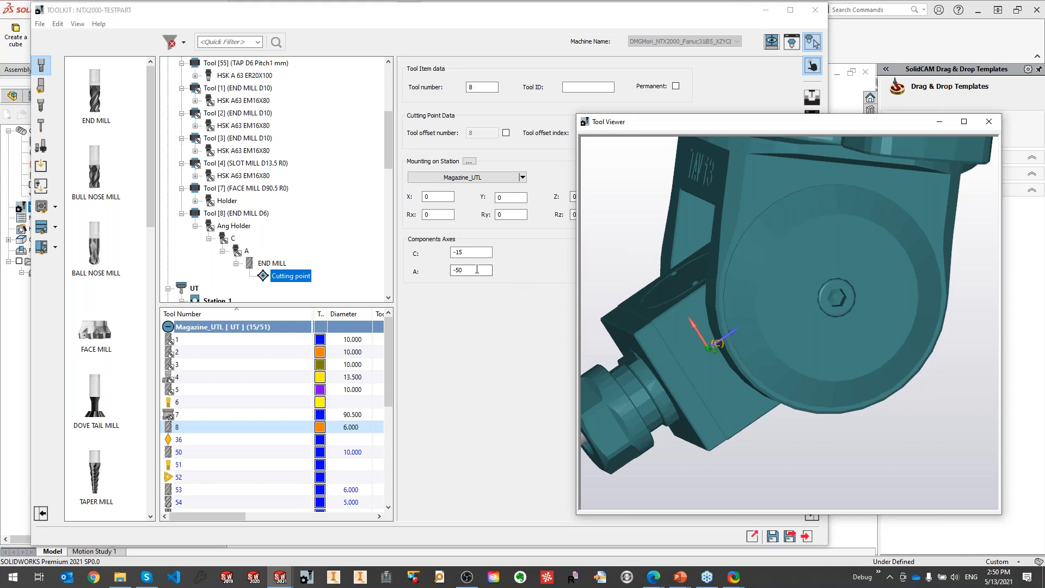
# Set Tool 8's component axis A to -40.
pyautogui.click(475, 270)
pyautogui.scroll(-2, 478, 270)
pyautogui.scroll(6, 478, 270)
pyautogui.scroll(-3, 478, 270)
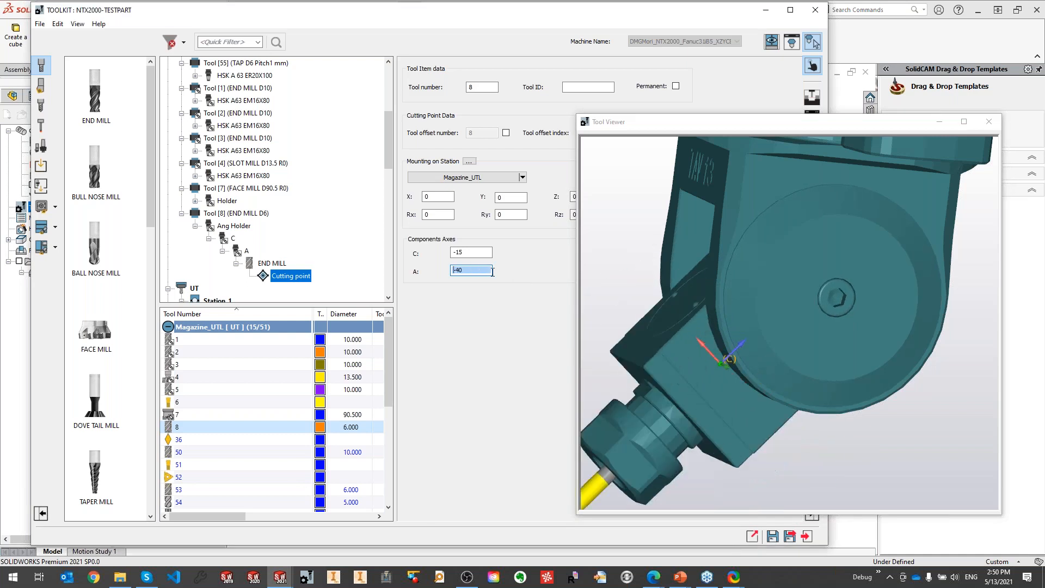
pyautogui.click(803, 299)
pyautogui.scroll(-3, 802, 300)
pyautogui.moveTo(802, 299); pyautogui.dragTo(782, 292, button='middle')
pyautogui.scroll(-2, 771, 307)
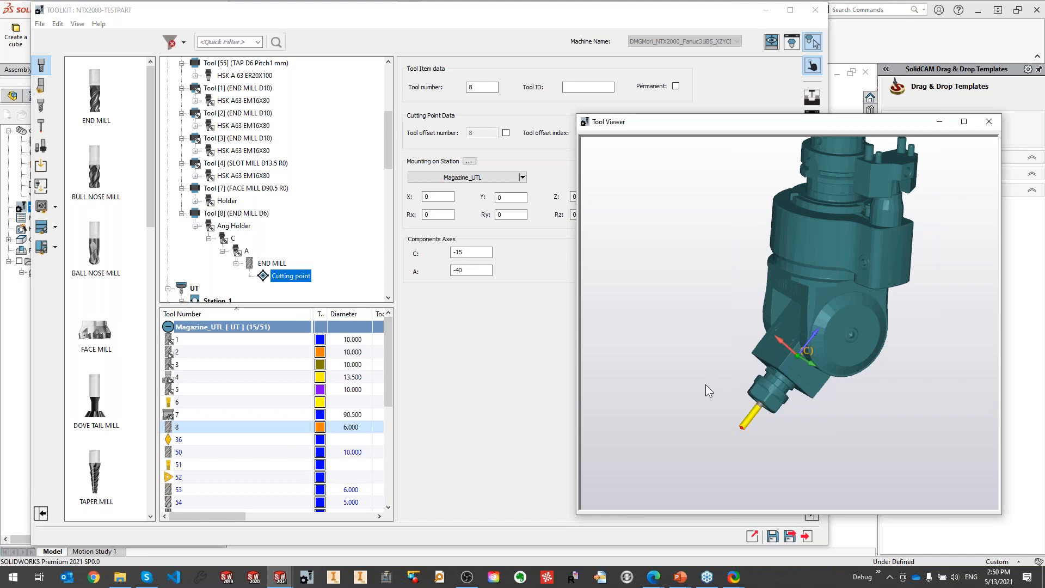
# Add a second cutting point to Tool 8's END MILL and check its component axes.
pyautogui.rightClick(289, 282)
pyautogui.click(325, 282)
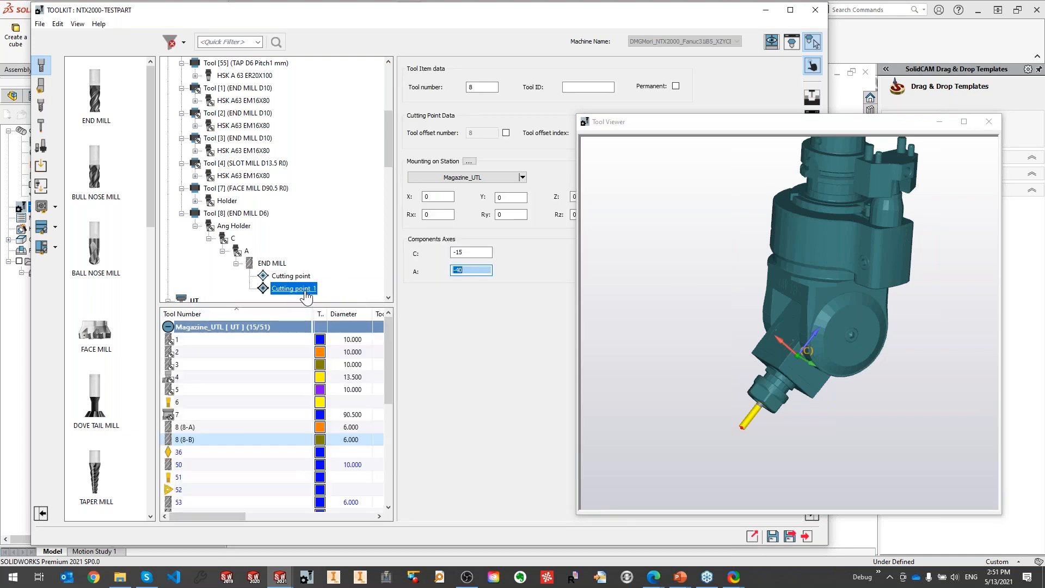
pyautogui.moveTo(464, 252); pyautogui.dragTo(423, 269)
pyautogui.click(844, 340)
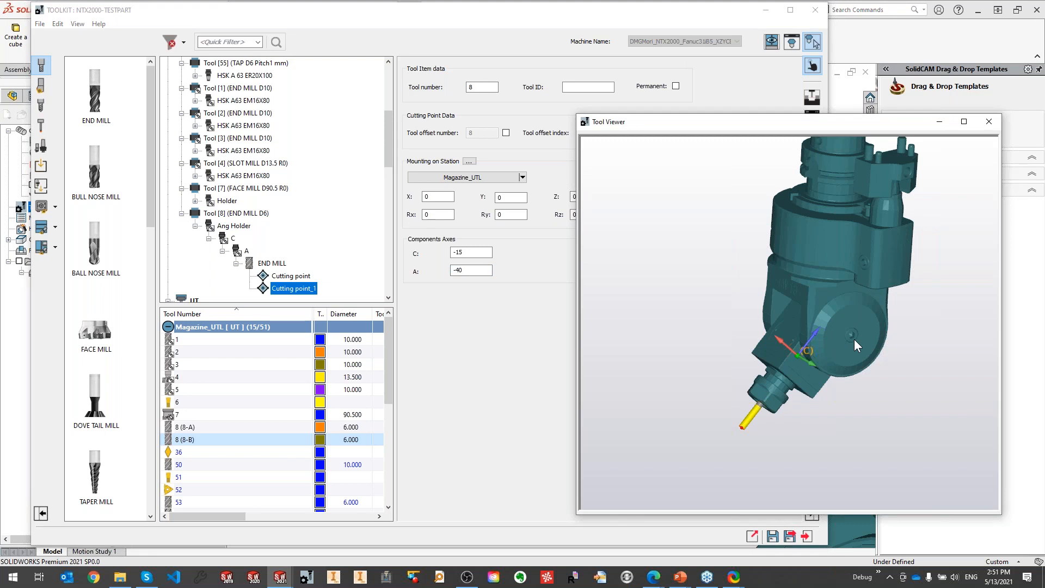
pyautogui.click(456, 300)
pyautogui.click(281, 293)
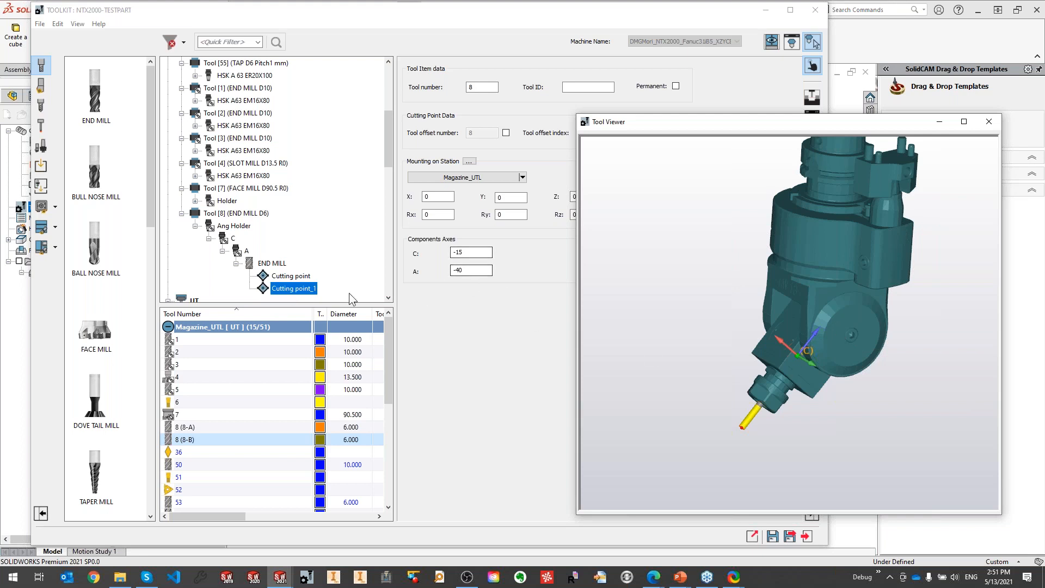
# Delete the second cutting point from Tool 8's END MILL.
pyautogui.rightClick(300, 298)
pyautogui.click(349, 360)
pyautogui.click(345, 371)
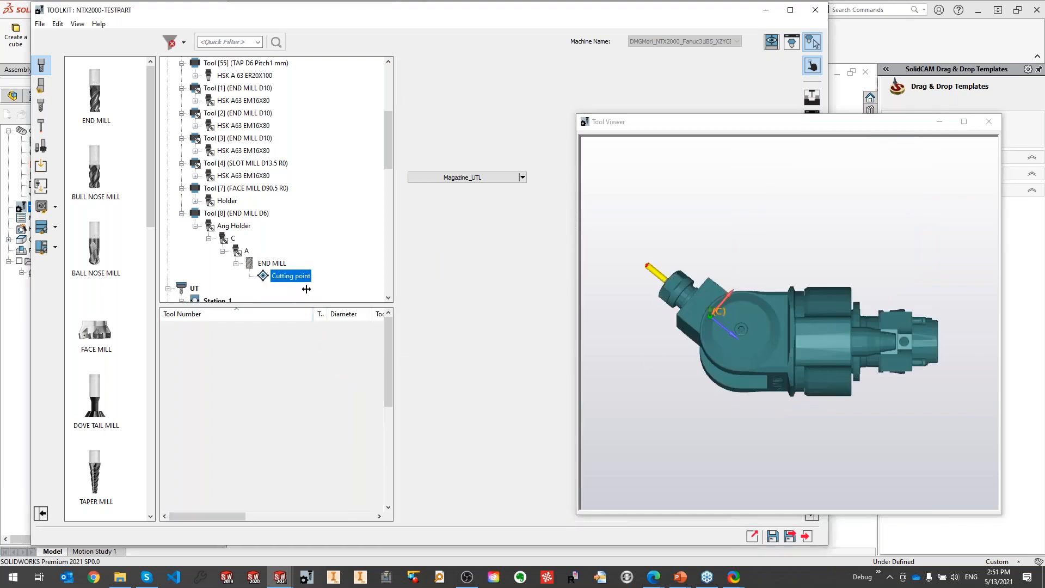
# Copy Tool 8 with its angular head and paste it into Magazine_UTL.
pyautogui.click(773, 307)
pyautogui.moveTo(773, 307); pyautogui.dragTo(723, 472)
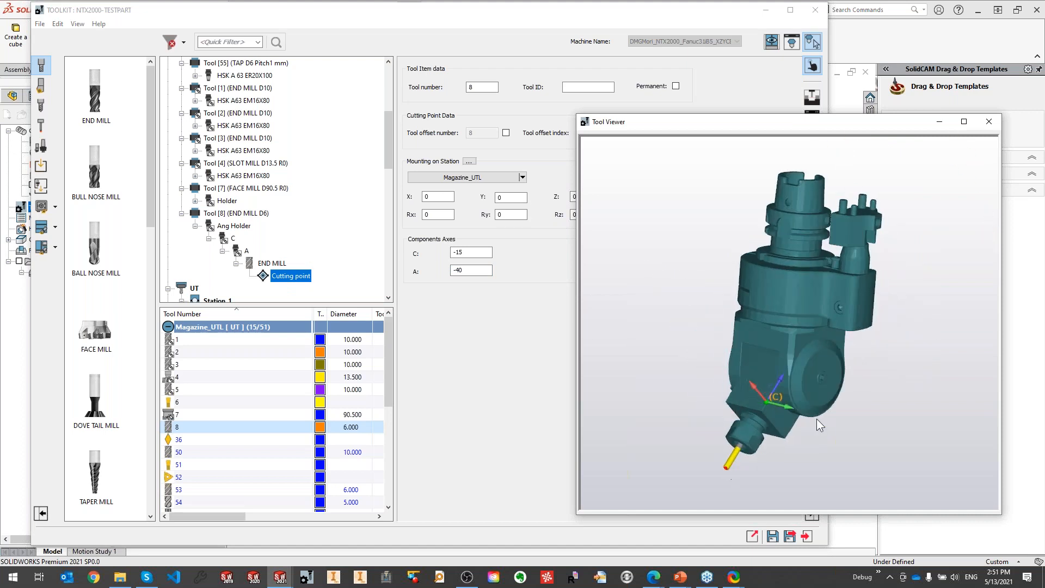
pyautogui.click(235, 213)
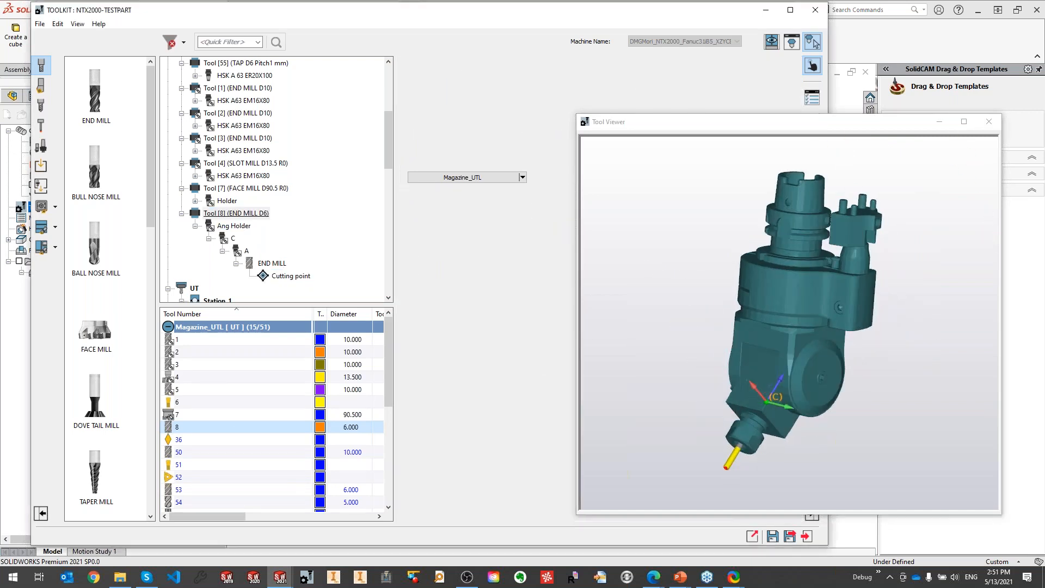
pyautogui.rightClick(235, 212)
pyautogui.click(281, 364)
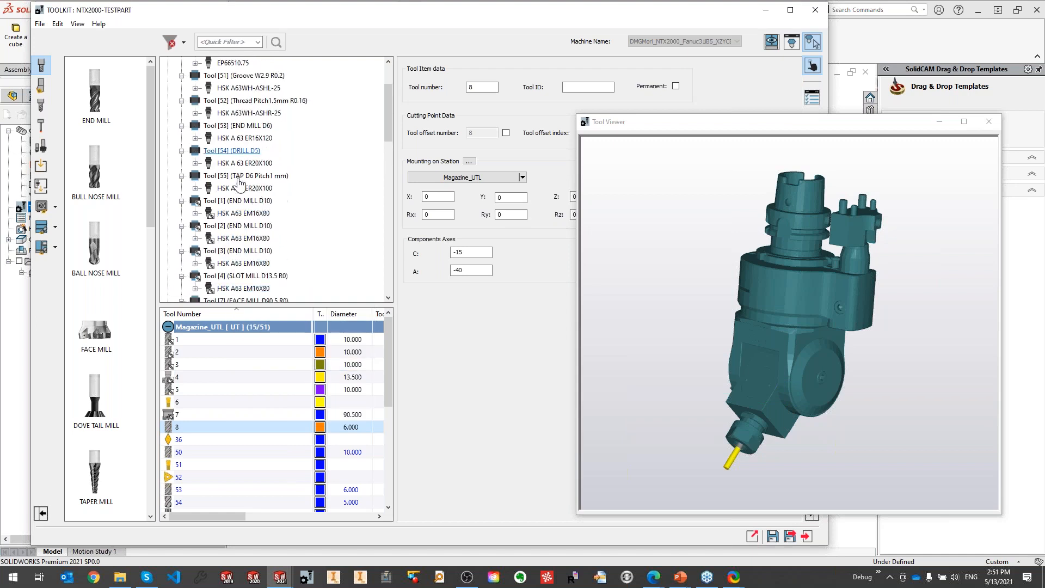
pyautogui.rightClick(188, 61)
pyautogui.click(262, 141)
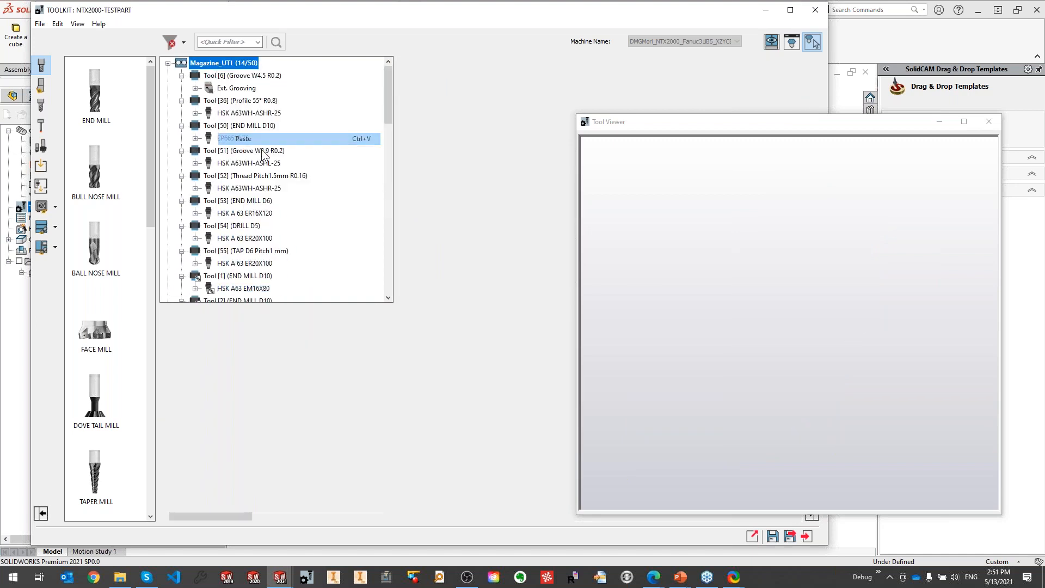
# Expand the copied Tool 9 down to its cutting point and compare it with the cutting point of Tool 8.
pyautogui.click(181, 288)
pyautogui.click(195, 288)
pyautogui.click(209, 288)
pyautogui.click(223, 288)
pyautogui.click(236, 289)
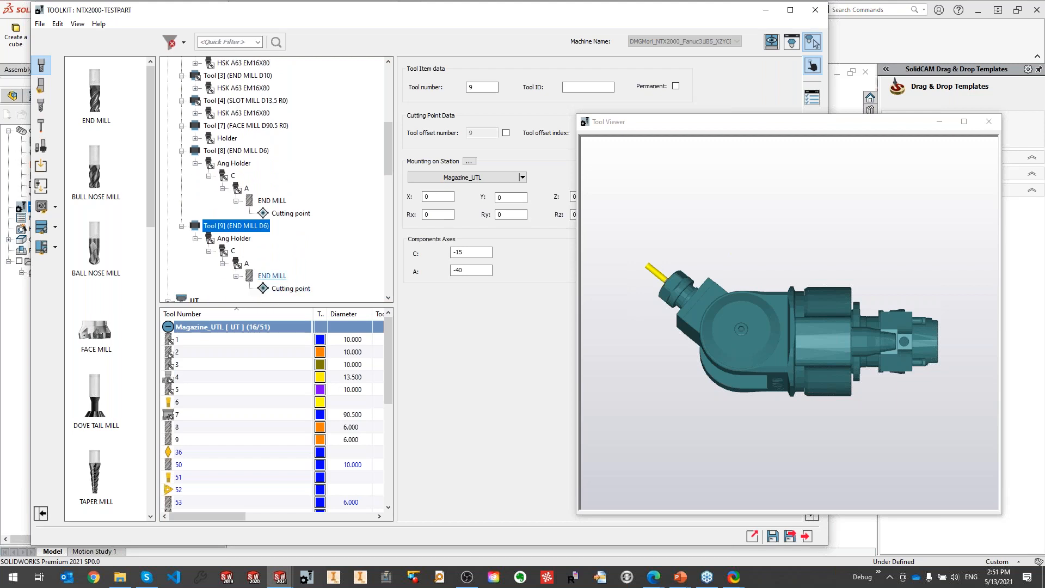
pyautogui.click(288, 289)
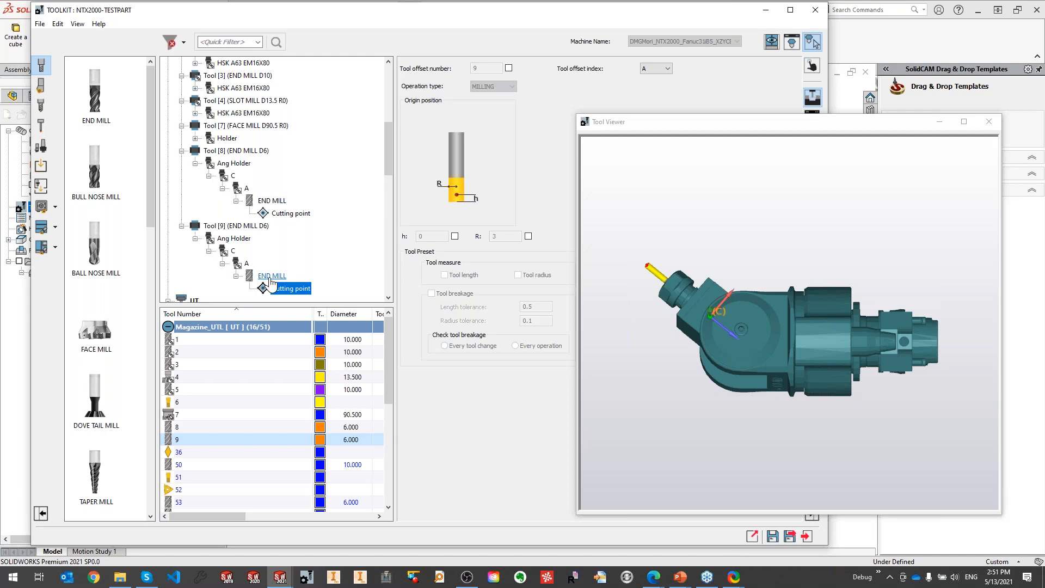
pyautogui.click(270, 213)
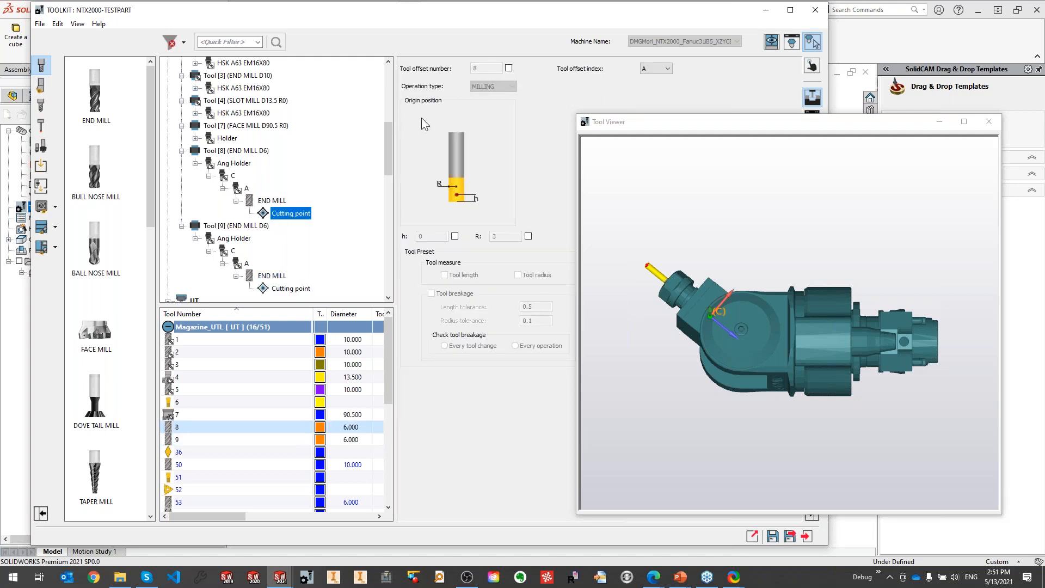
# Set the component axis C of Tool 9's cutting point to -185.
pyautogui.click(290, 290)
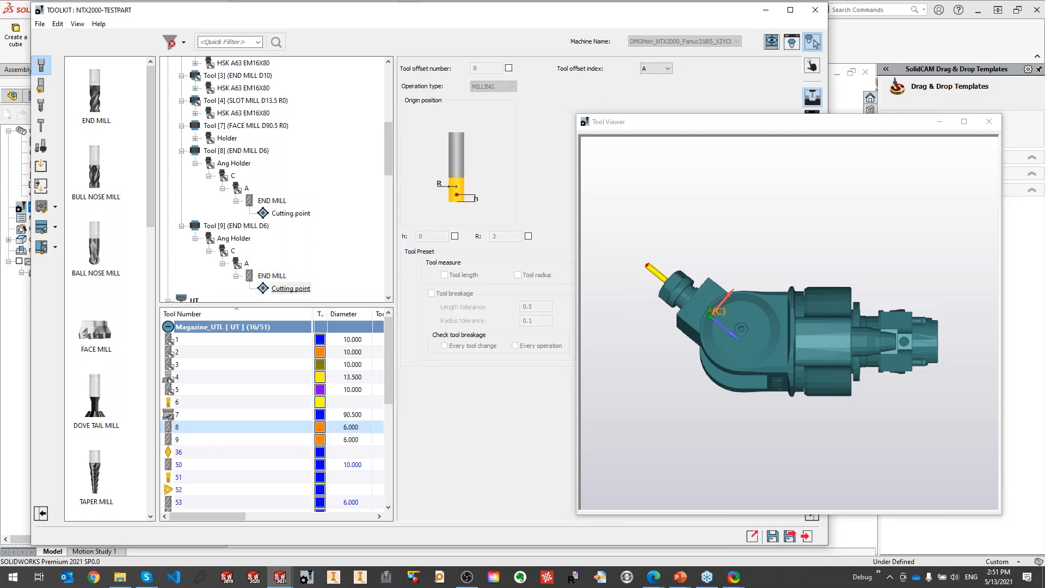
pyautogui.moveTo(755, 124); pyautogui.dragTo(897, 188)
pyautogui.click(812, 65)
pyautogui.doubleClick(471, 252)
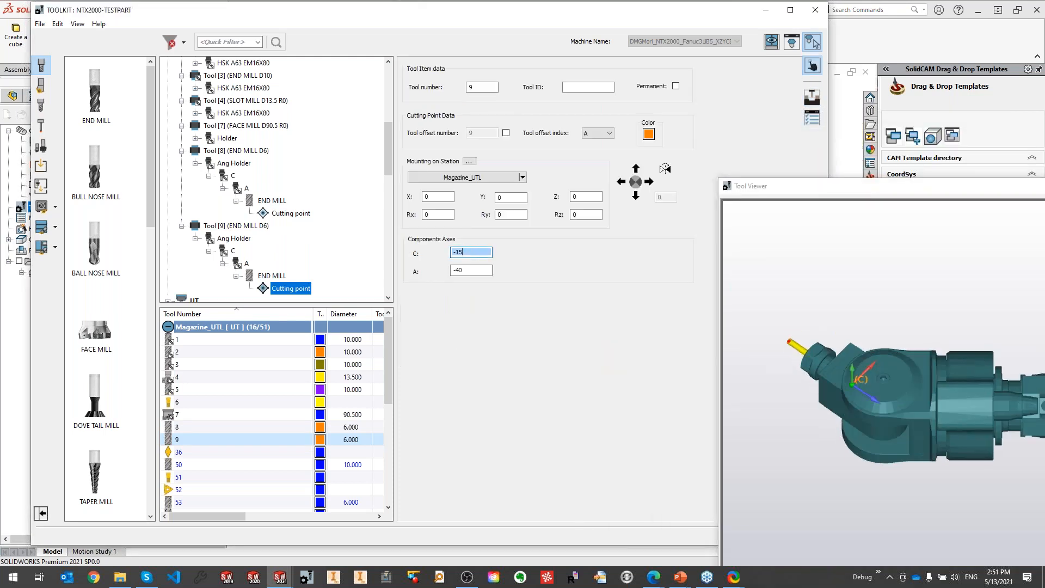
pyautogui.scroll(-20, 472, 252)
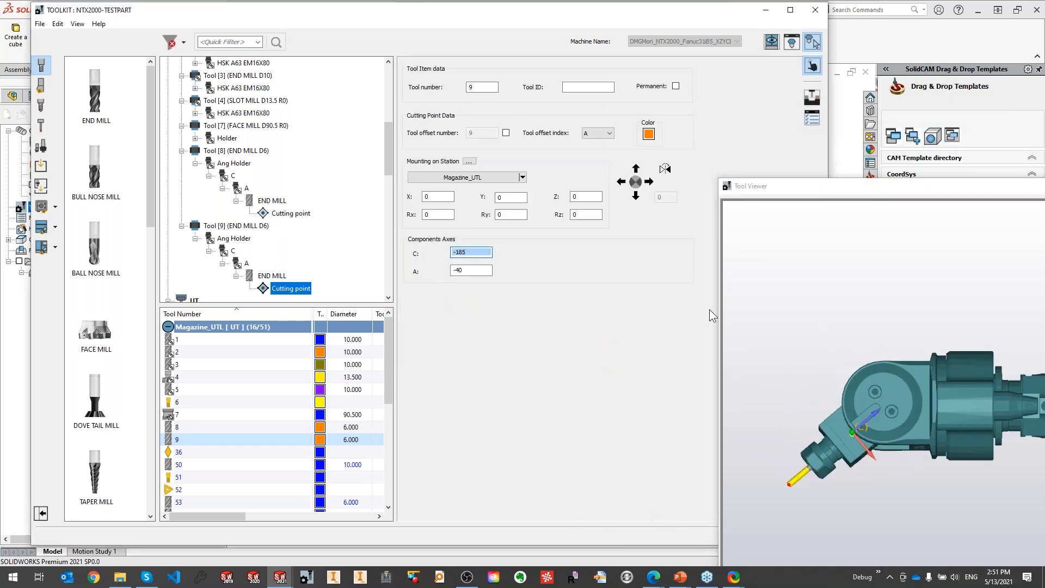
# Inspect Tool 9's angular head in the tool viewer, close the viewer, and save and exit the part tool library.
pyautogui.scroll(-1, 865, 406)
pyautogui.moveTo(865, 406); pyautogui.dragTo(824, 328, button='middle')
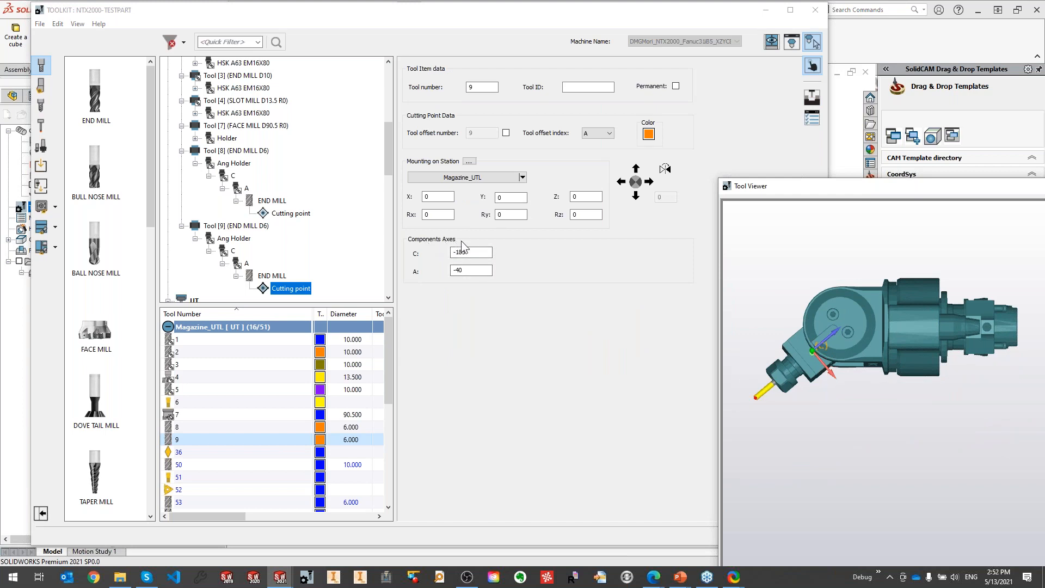
pyautogui.moveTo(849, 196); pyautogui.dragTo(772, 128)
pyautogui.moveTo(781, 132); pyautogui.dragTo(743, 306, button='middle')
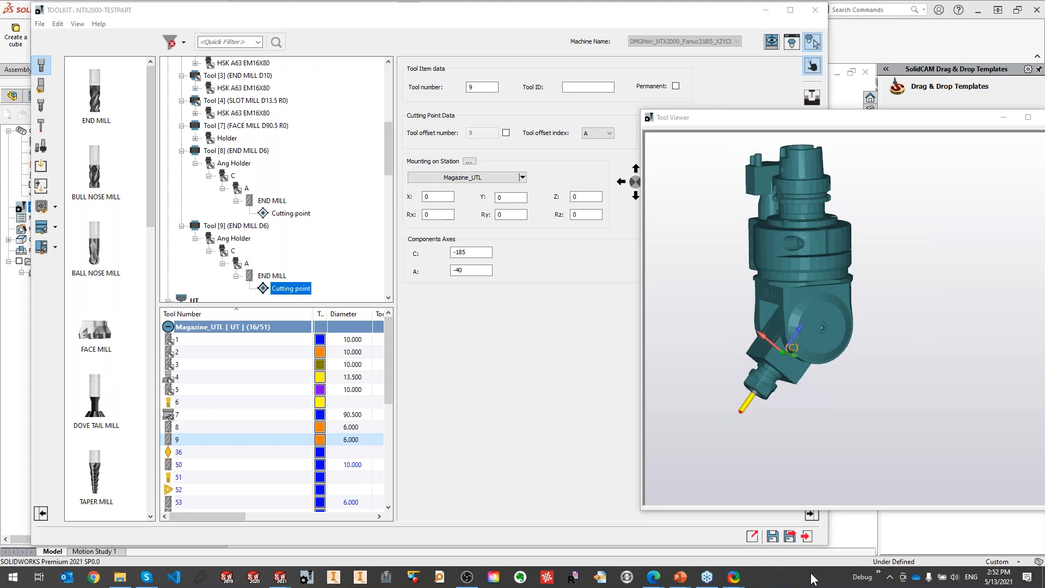
pyautogui.moveTo(831, 120); pyautogui.dragTo(694, 79)
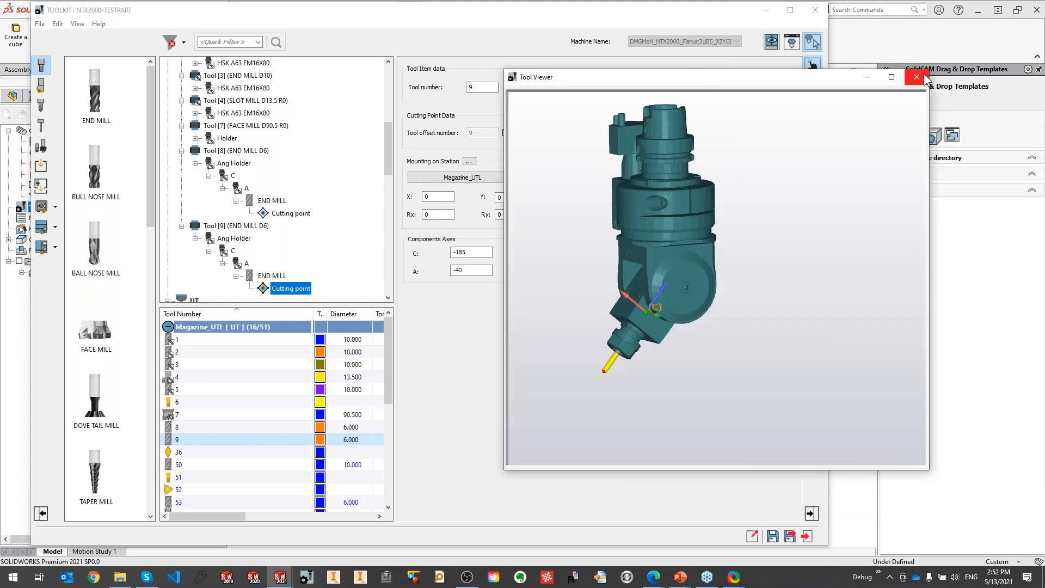
pyautogui.click(806, 539)
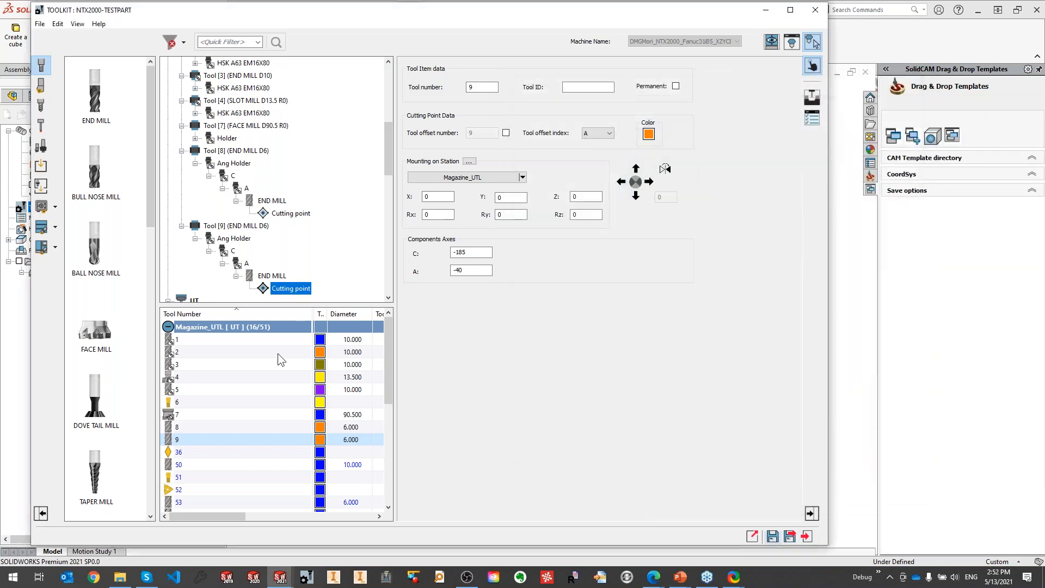
pyautogui.click(788, 537)
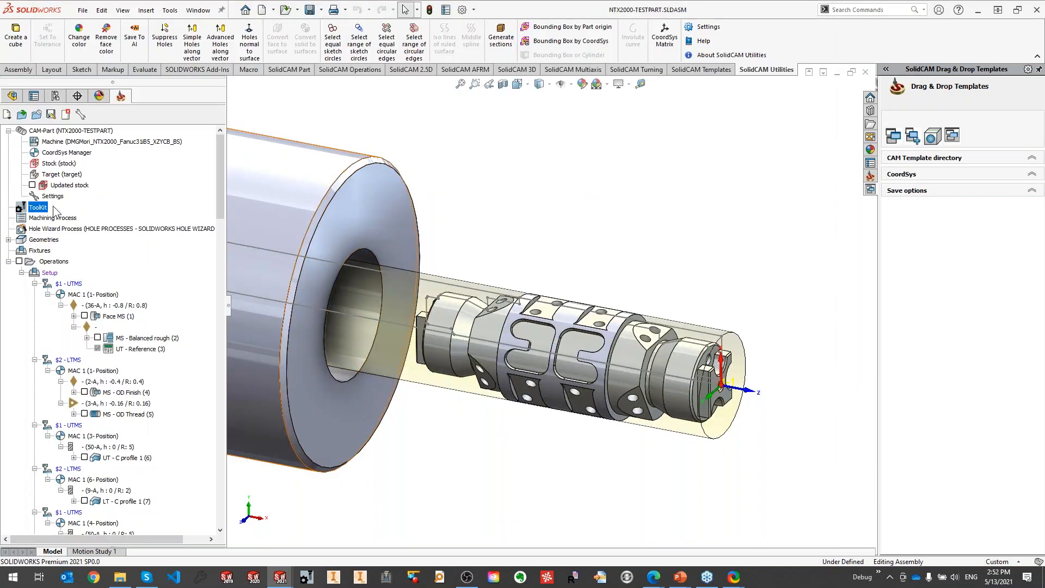
# Open the tool components library Webinar.tlv for editing.
pyautogui.rightClick(37, 208)
pyautogui.moveTo(109, 227)
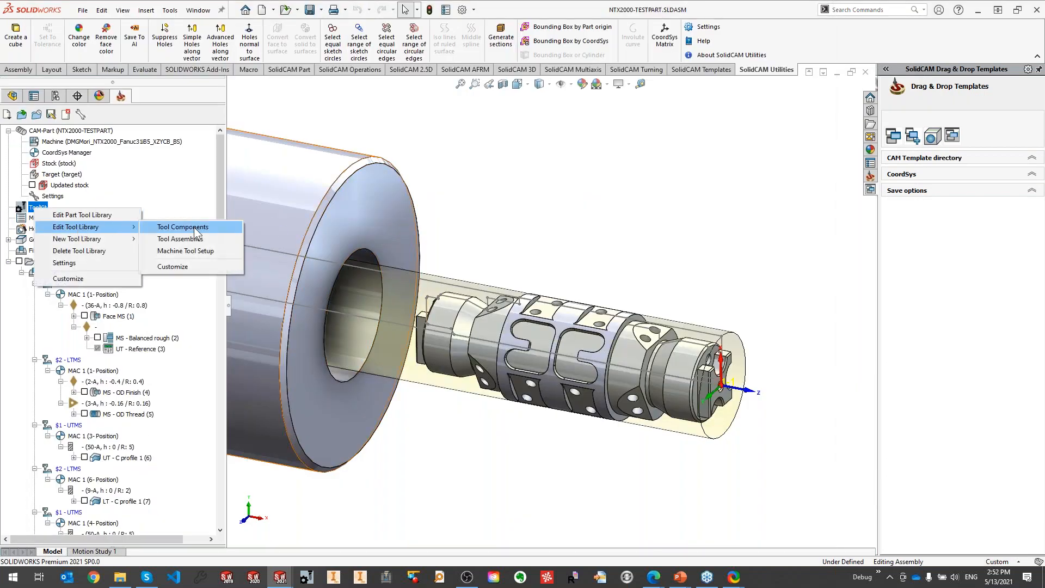
pyautogui.click(183, 227)
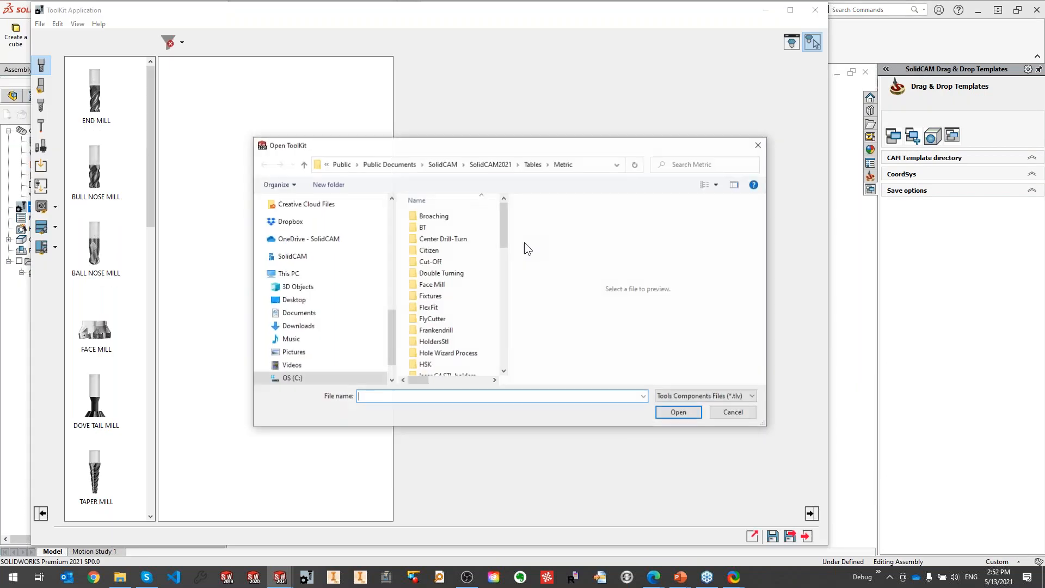
pyautogui.scroll(-3, 501, 321)
pyautogui.moveTo(501, 321); pyautogui.dragTo(501, 360)
pyautogui.doubleClick(434, 370)
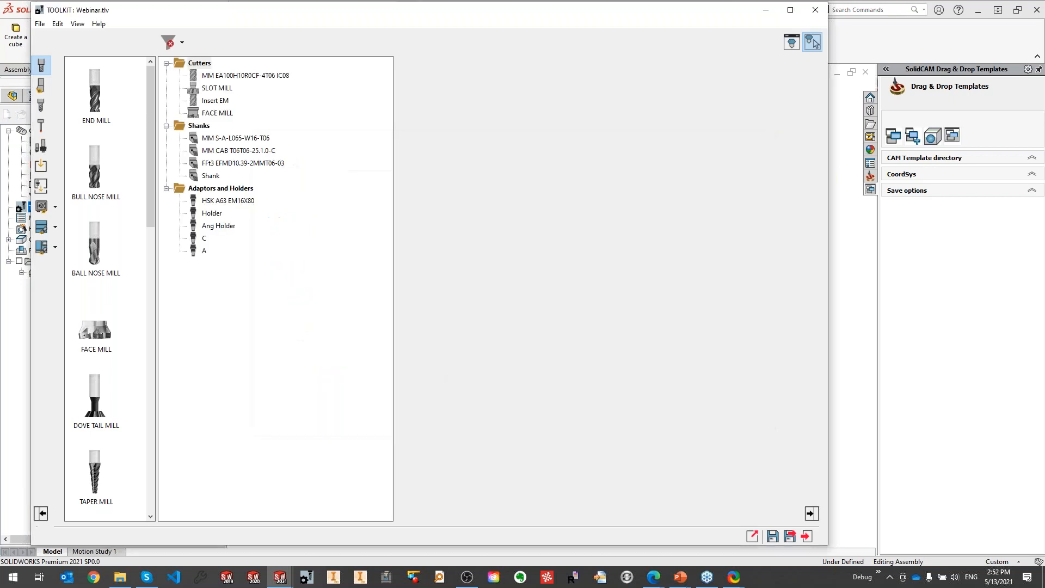
# Examine the joint C settings of the Ang Holder component, including its drive unit type.
pyautogui.click(212, 213)
pyautogui.click(217, 226)
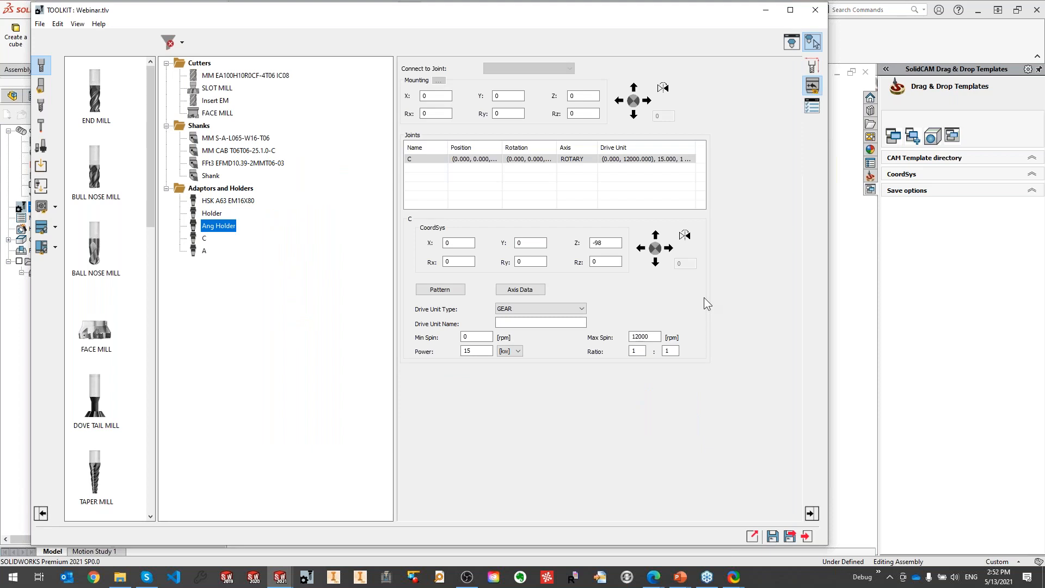
pyautogui.click(581, 309)
pyautogui.click(580, 309)
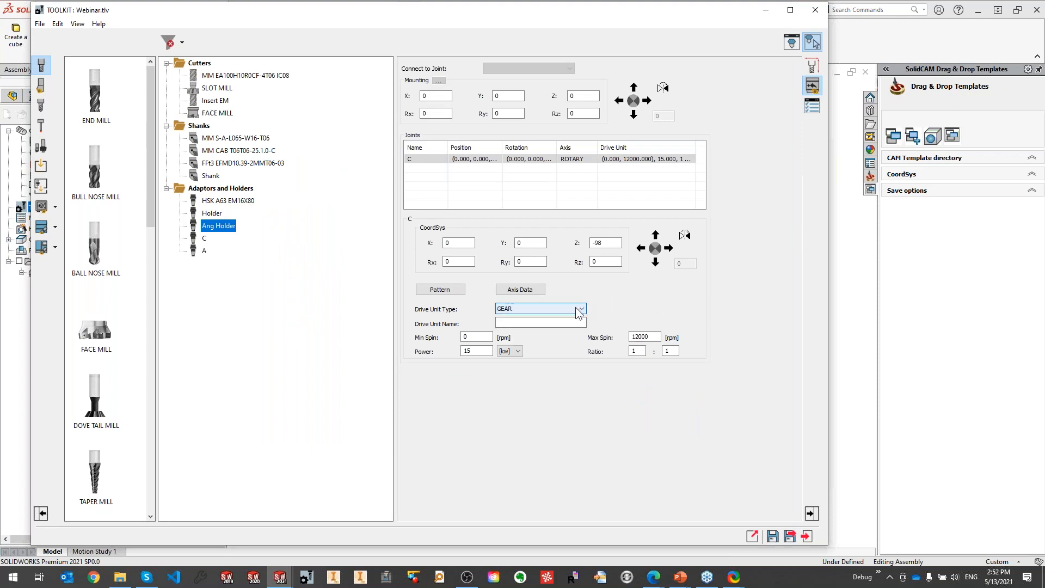
pyautogui.click(425, 162)
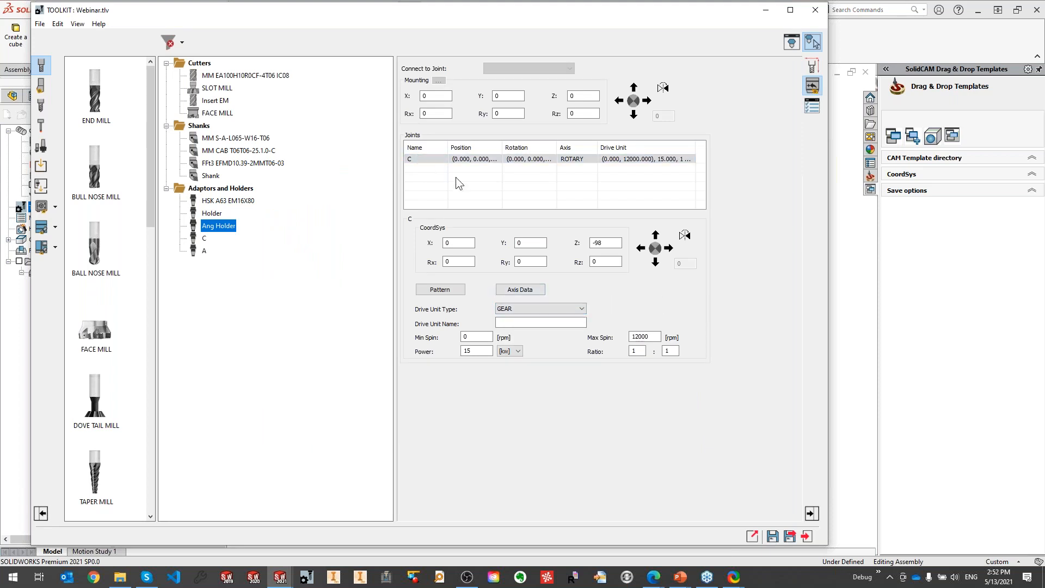
# Show the Ang Holder in the tool viewer and examine where joint C sits alongside the available drive unit types.
pyautogui.click(792, 42)
pyautogui.moveTo(776, 88); pyautogui.dragTo(1023, 174)
pyautogui.moveTo(919, 174); pyautogui.dragTo(831, 126)
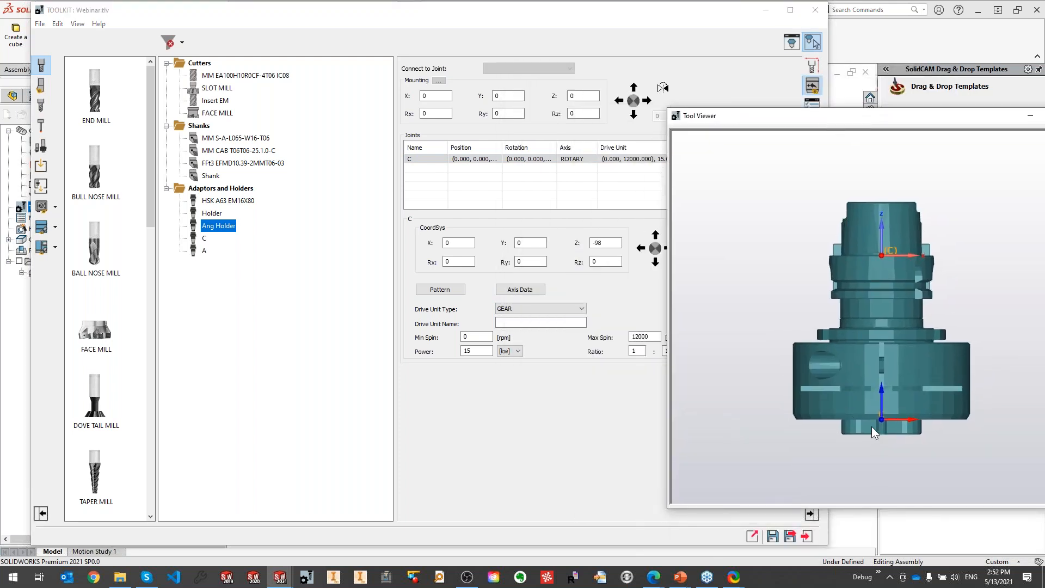
pyautogui.moveTo(881, 419); pyautogui.dragTo(902, 413, button='middle')
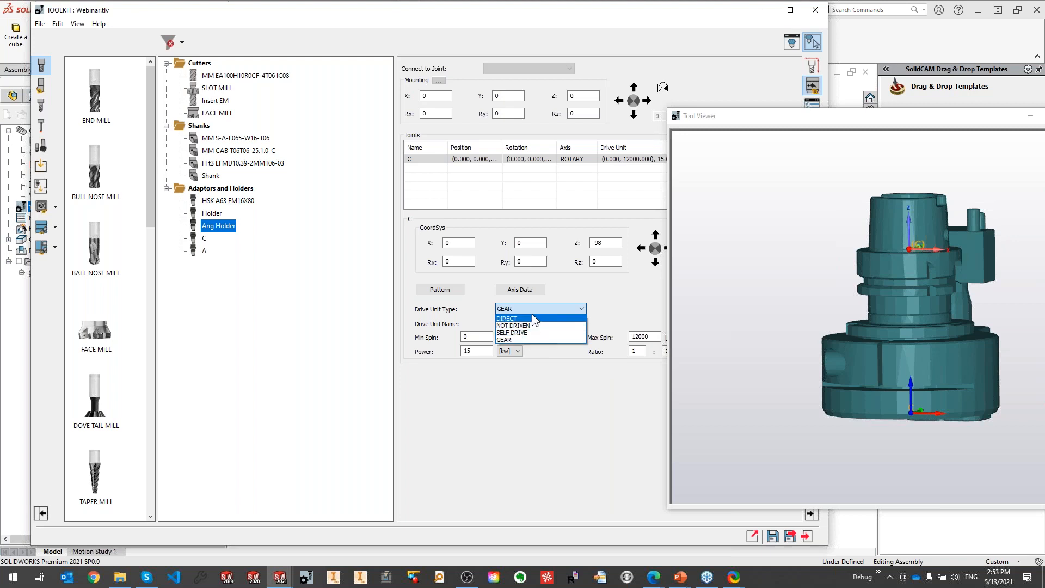
pyautogui.click(633, 293)
pyautogui.click(950, 284)
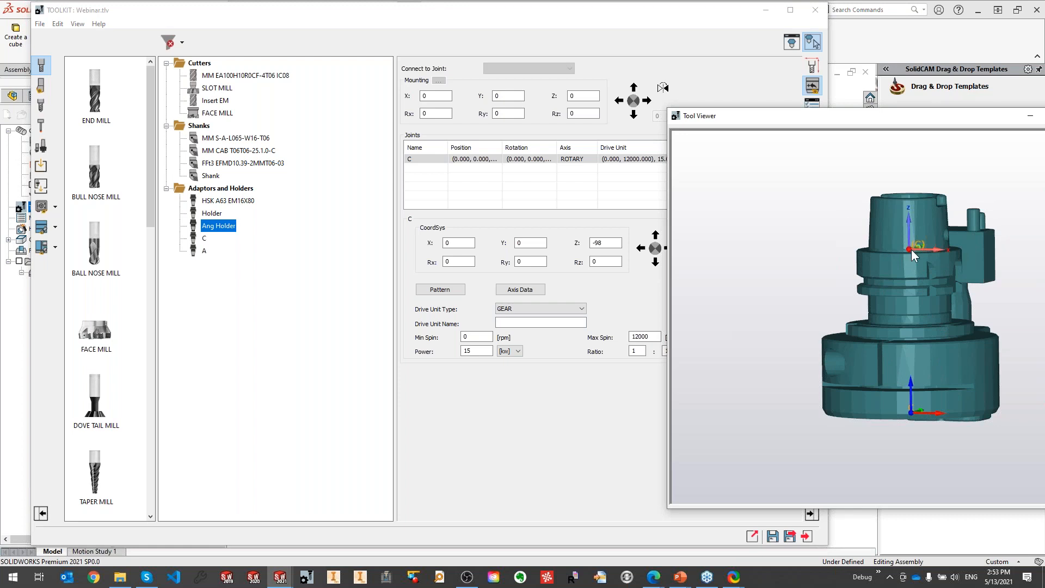
# Review the drive unit types offered for joint C against the Ang Holder model in the tool viewer.
pyautogui.click(547, 308)
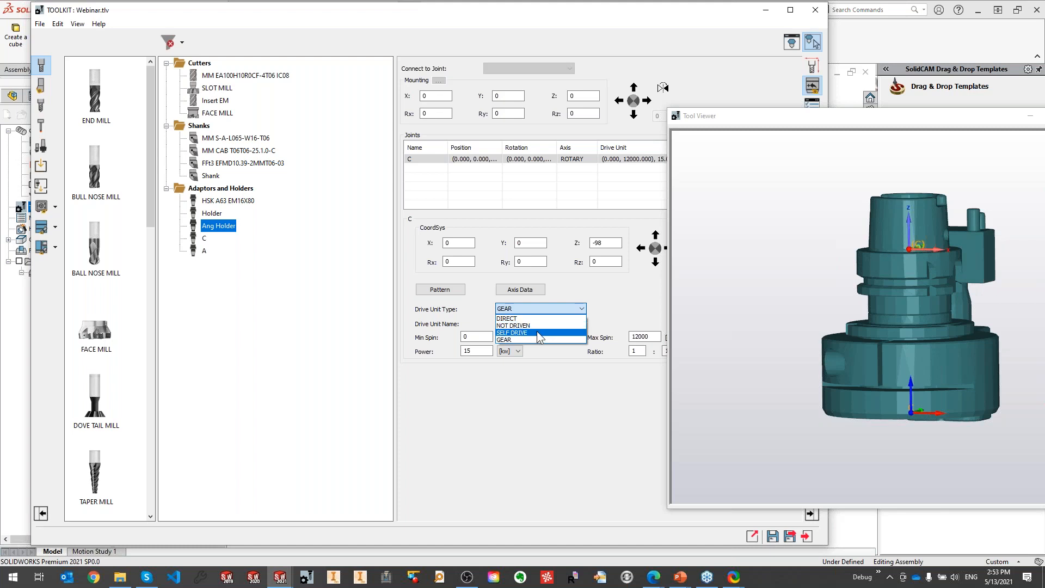
pyautogui.click(571, 446)
pyautogui.scroll(-3, 898, 382)
pyautogui.moveTo(957, 352); pyautogui.dragTo(952, 354, button='middle')
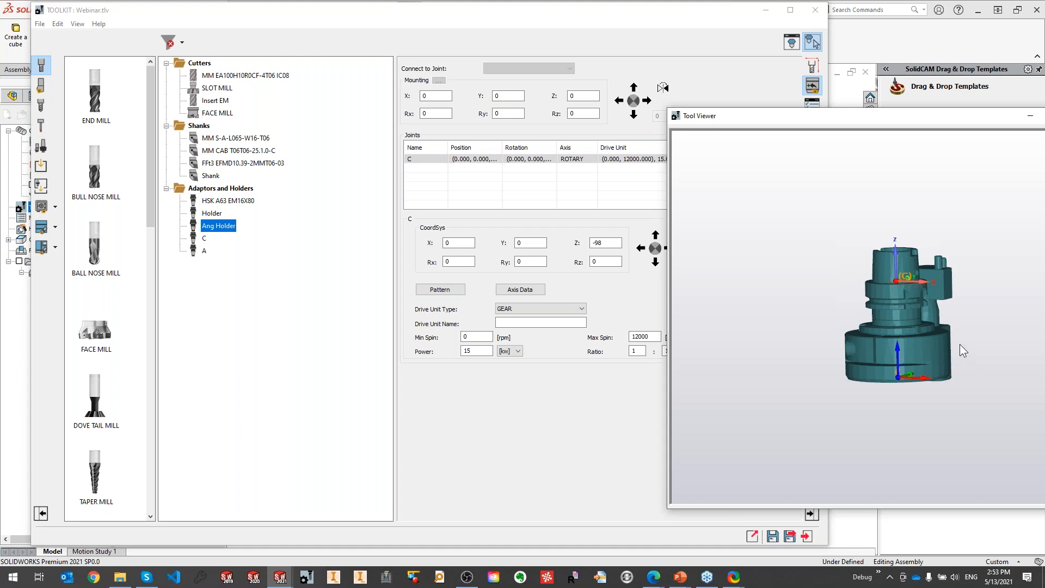
pyautogui.scroll(1, 957, 355)
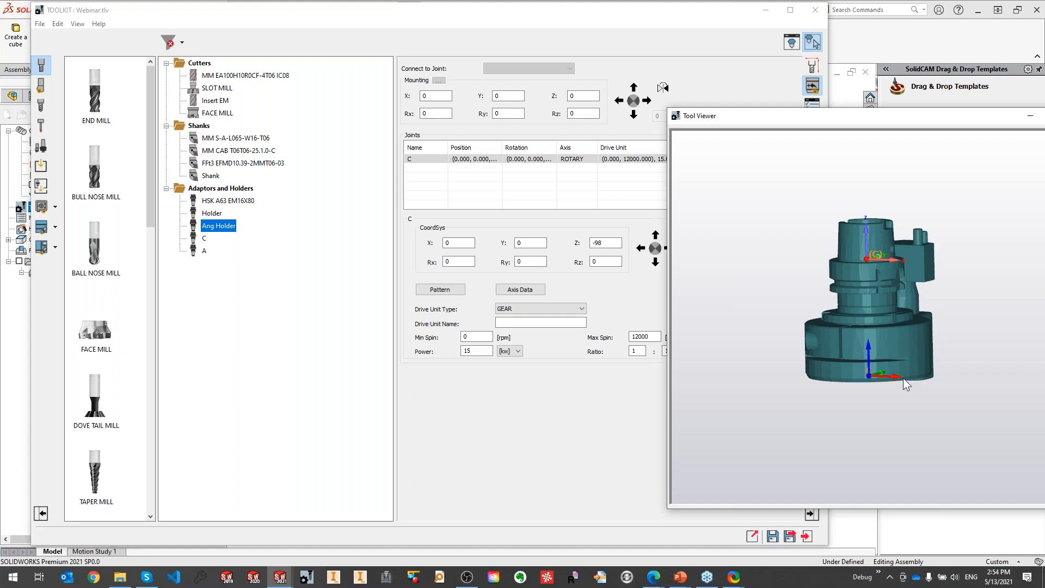
# Select GEAR as the drive unit type of the Ang Holder's joint C and check the holder from another side.
pyautogui.click(524, 309)
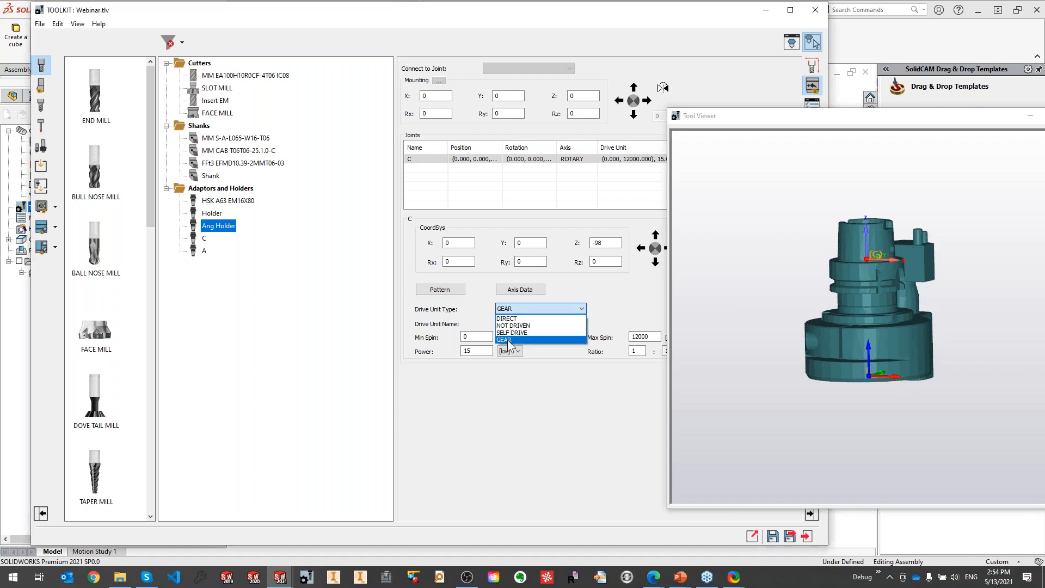
pyautogui.click(510, 342)
pyautogui.click(526, 310)
pyautogui.click(515, 339)
pyautogui.click(725, 339)
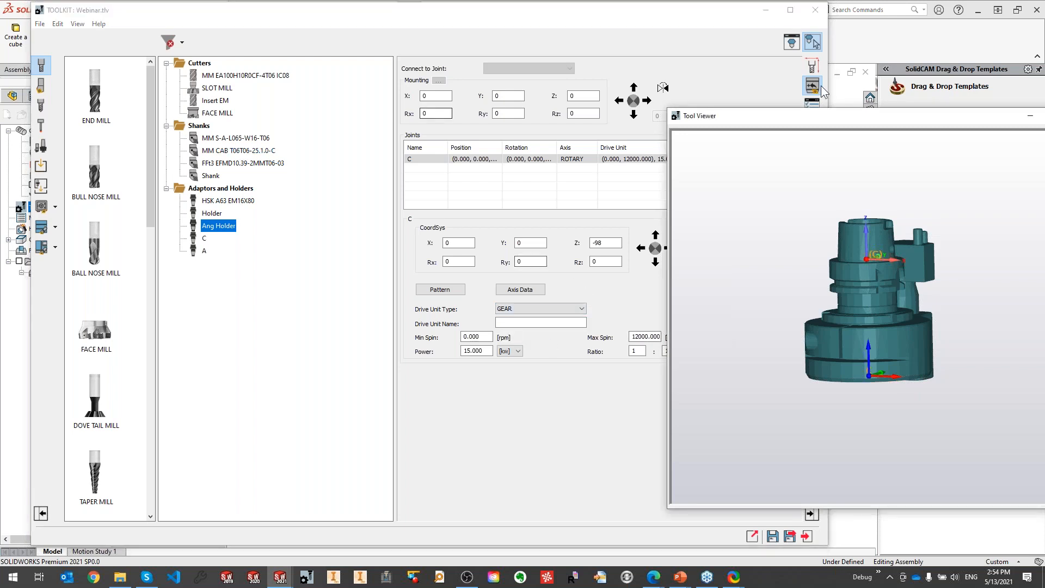
pyautogui.moveTo(874, 311); pyautogui.dragTo(878, 385)
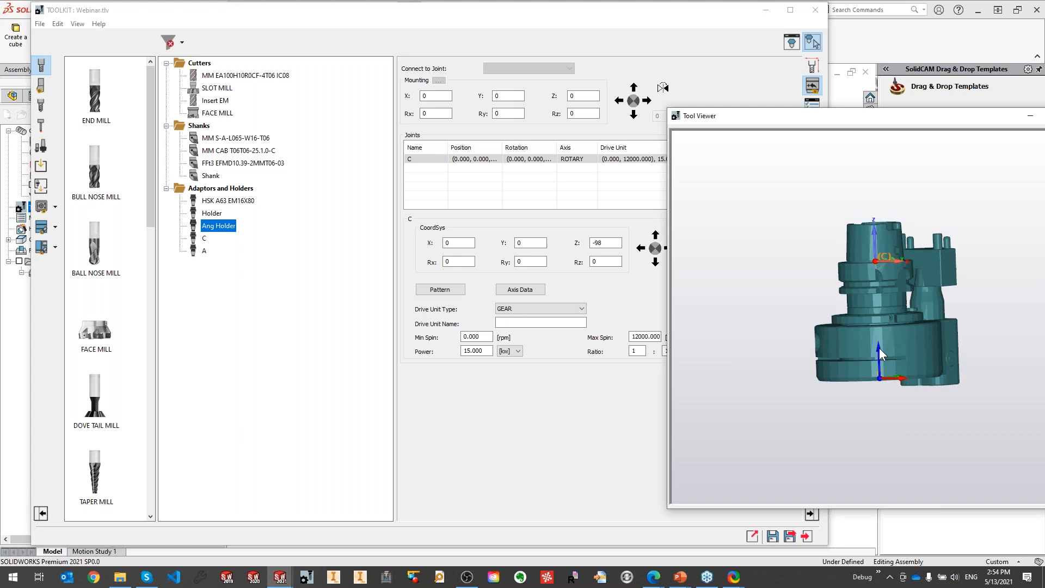
pyautogui.moveTo(890, 335); pyautogui.dragTo(959, 280)
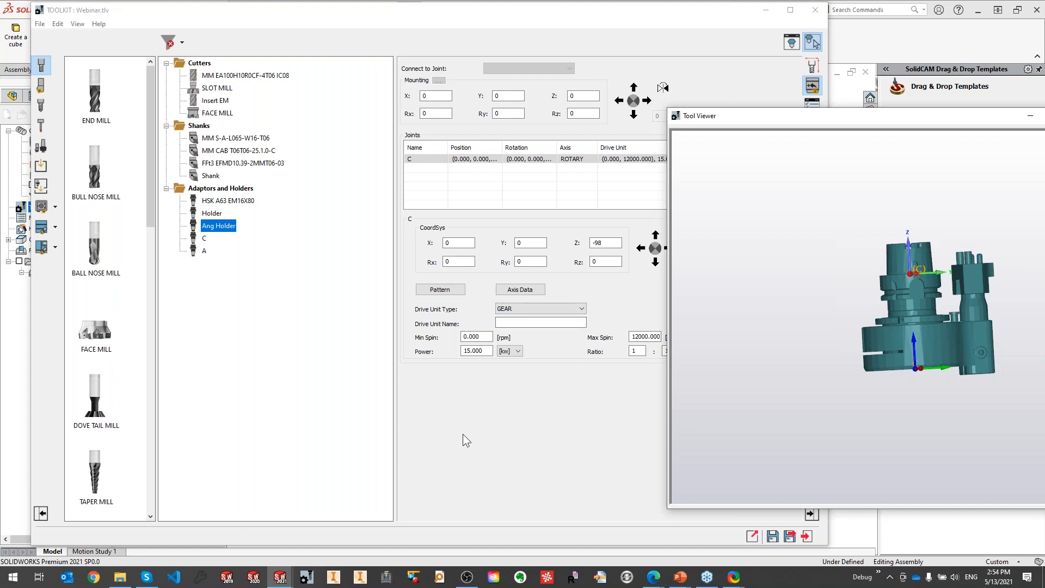
# Switch to the PowerPoint slide show and advance to the Tool components library slide showing the mounting and joint points.
pyautogui.click(119, 577)
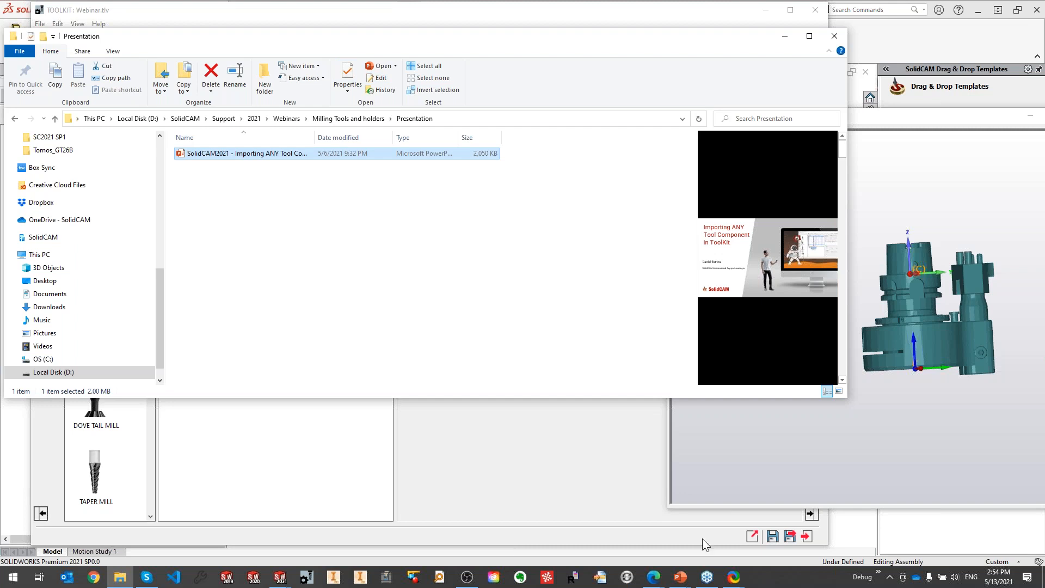
pyautogui.moveTo(680, 577)
pyautogui.click(686, 517)
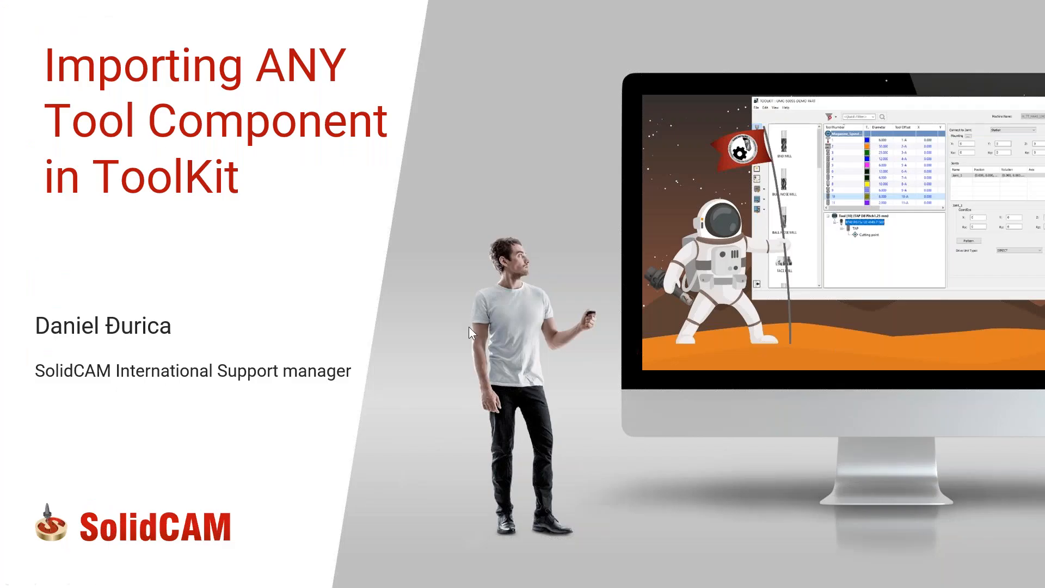
pyautogui.click(470, 327)
pyautogui.click(471, 330)
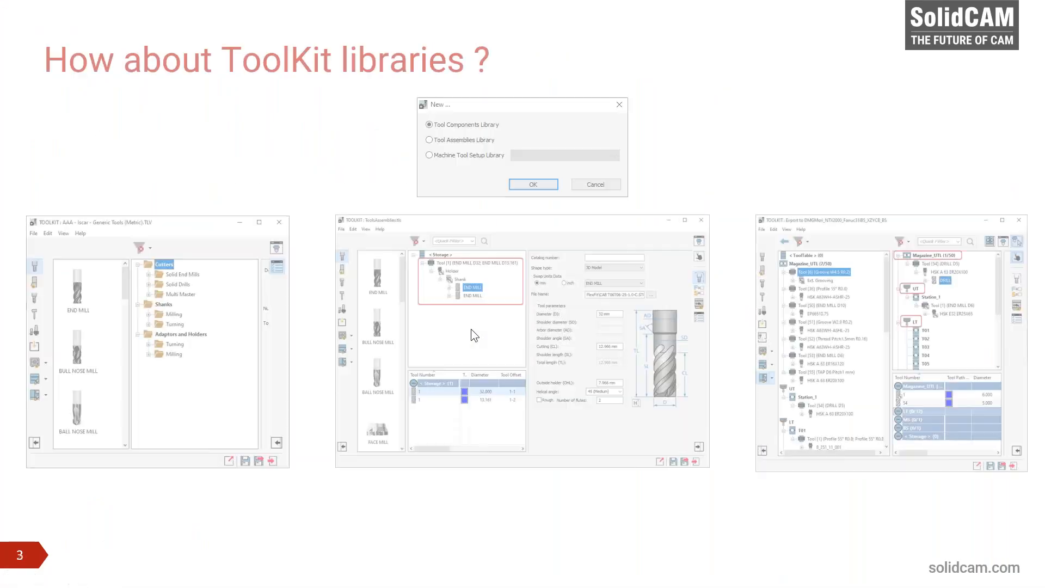
pyautogui.click(472, 329)
pyautogui.click(472, 328)
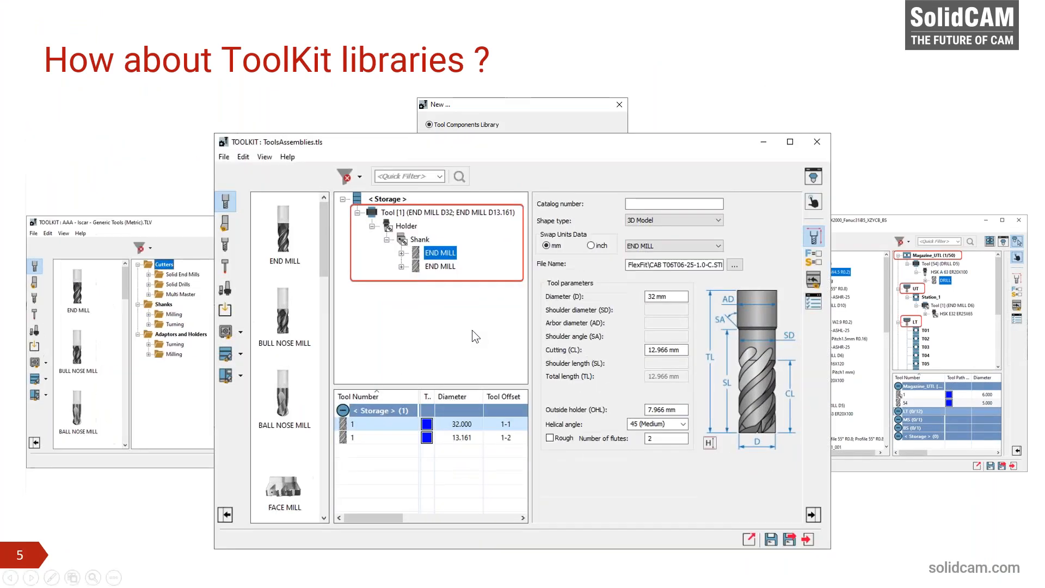
pyautogui.click(642, 527)
pyautogui.click(641, 520)
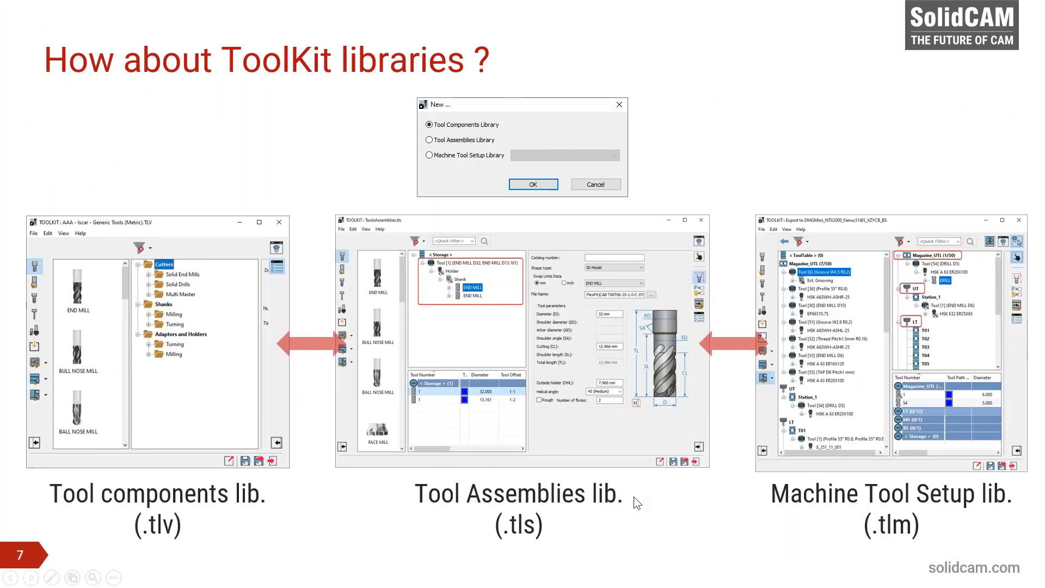
pyautogui.click(633, 495)
pyautogui.click(634, 495)
pyautogui.click(635, 495)
pyautogui.click(635, 495)
pyautogui.click(634, 494)
pyautogui.click(635, 494)
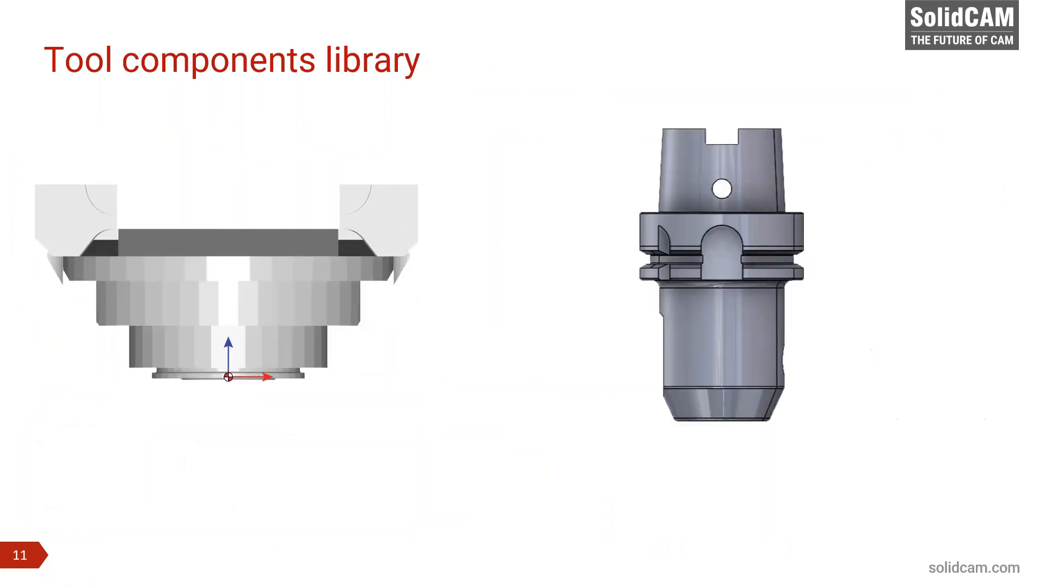
pyautogui.click(634, 495)
# End the slide show, minimize PowerPoint and return to the ToolKit window with the Ang Holder.
pyautogui.press('Escape')
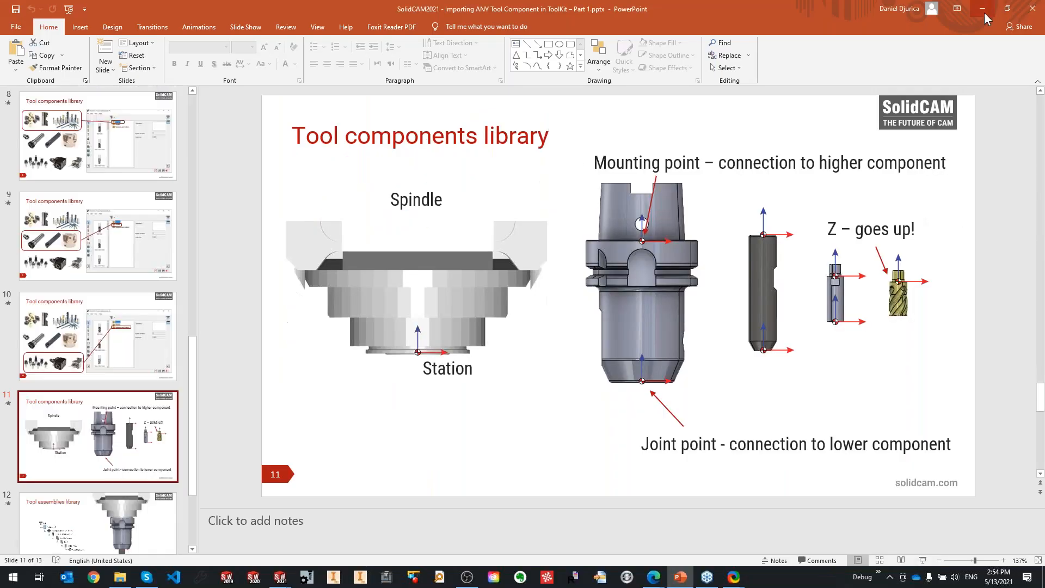
pyautogui.click(985, 8)
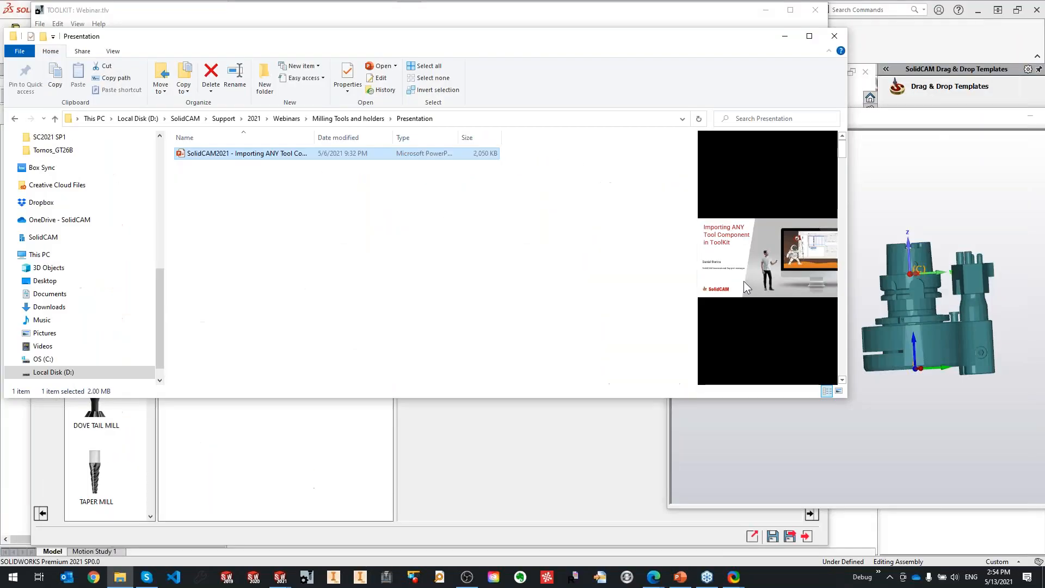
pyautogui.click(865, 124)
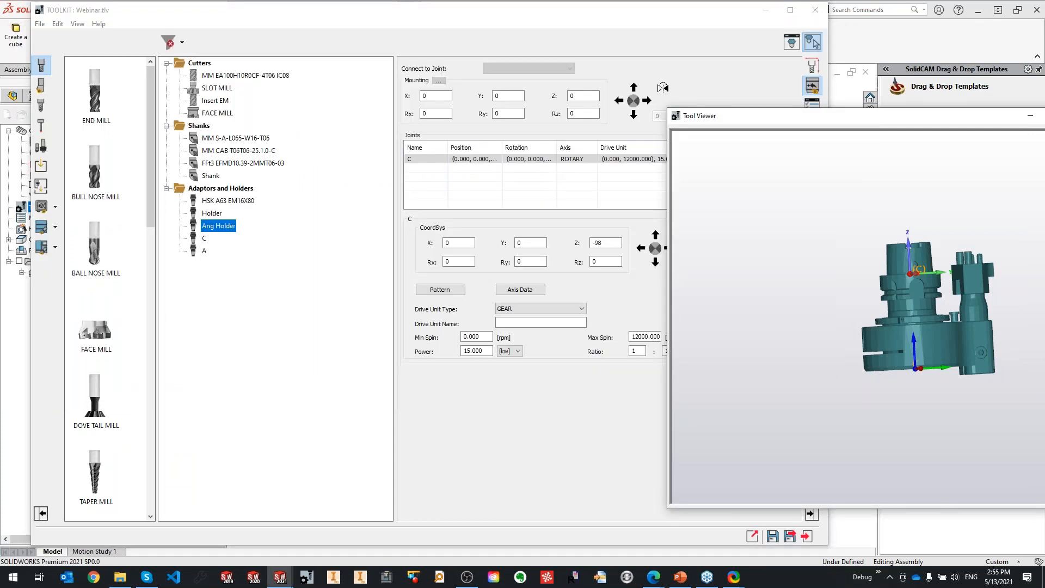
# Save and exit the Webinar.tlv tool components library, returning to the CAM part.
pyautogui.click(537, 461)
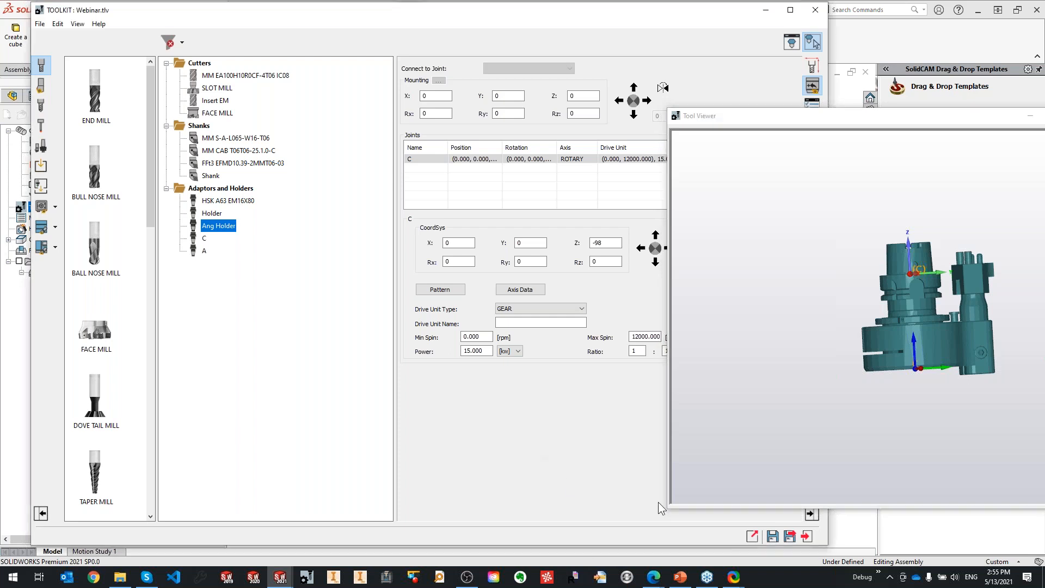
pyautogui.click(792, 539)
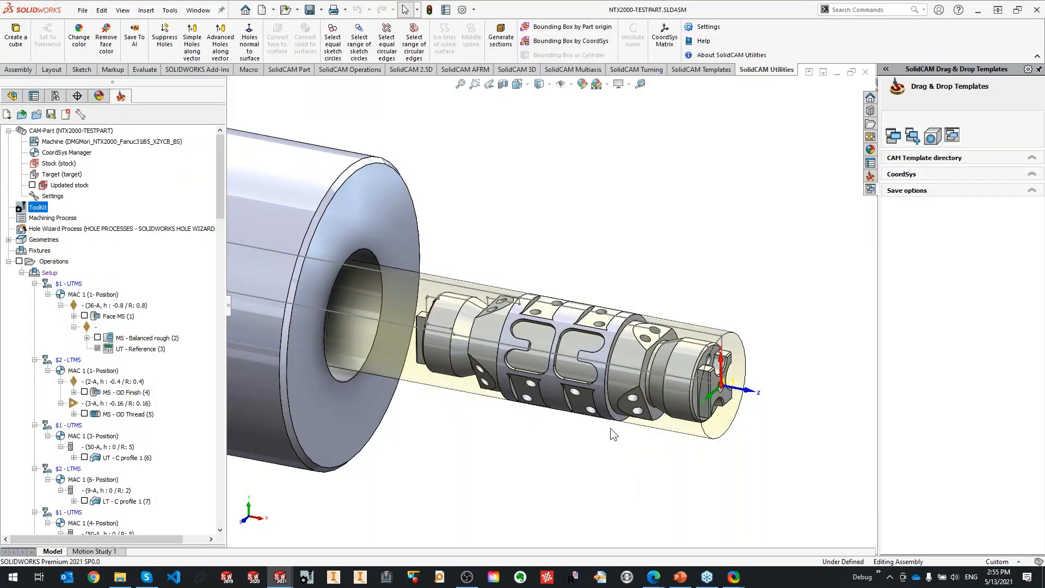
pyautogui.keyDown('ctrl'); pyautogui.moveTo(602, 435); pyautogui.dragTo(547, 426, button='middle'); pyautogui.keyUp('ctrl')
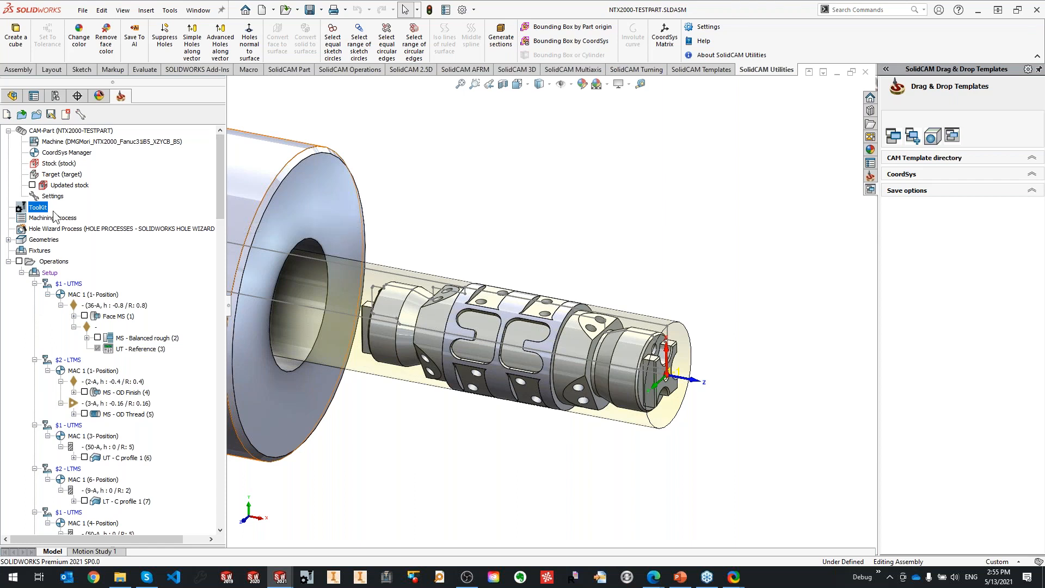
# Switch to the 1.SLDPRT part and examine the tool assembly with its coordinate systems from several sides.
pyautogui.rightClick(40, 209)
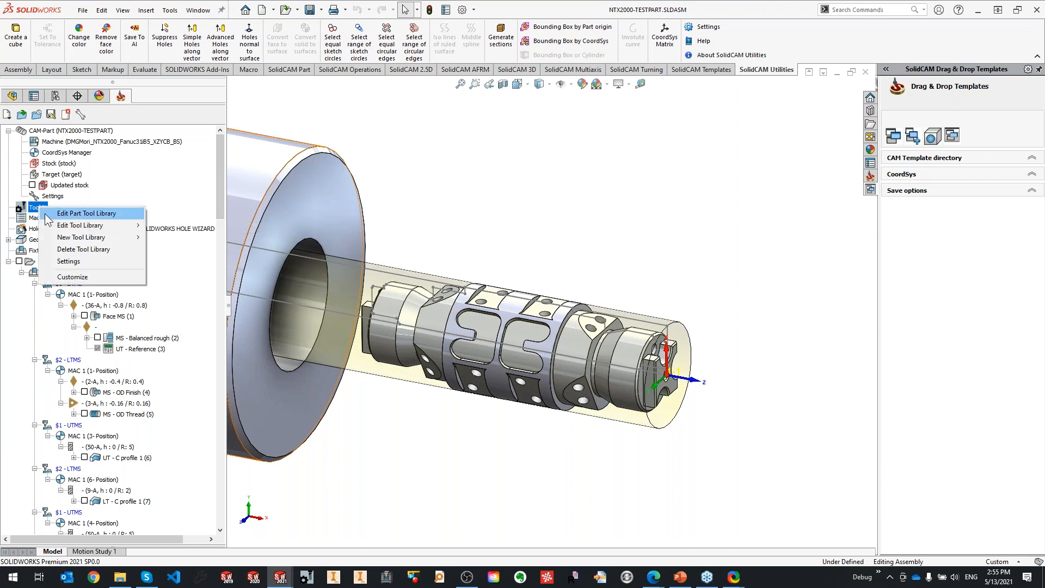
pyautogui.click(83, 11)
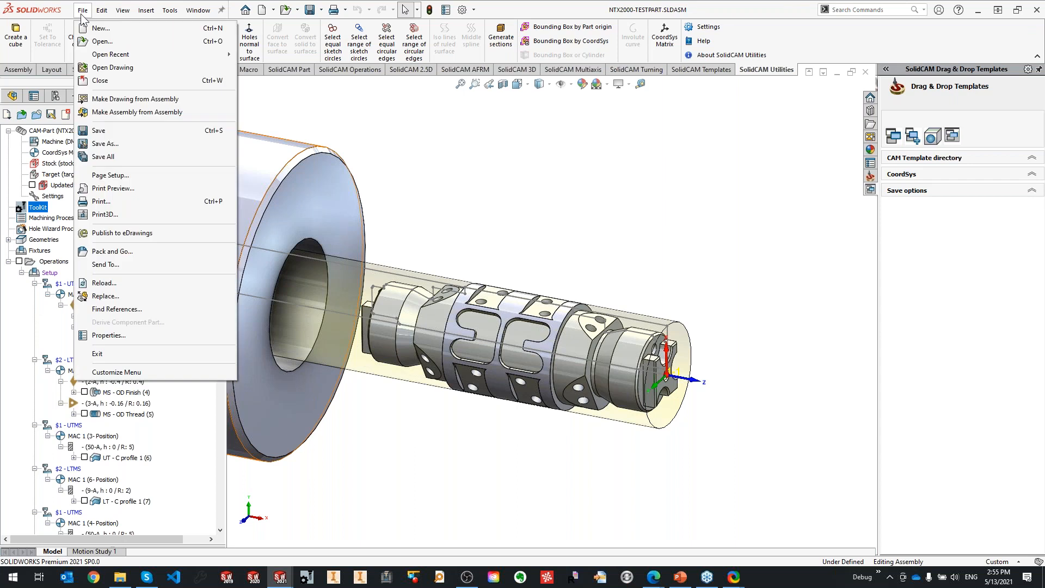
pyautogui.moveTo(108, 55)
pyautogui.click(299, 120)
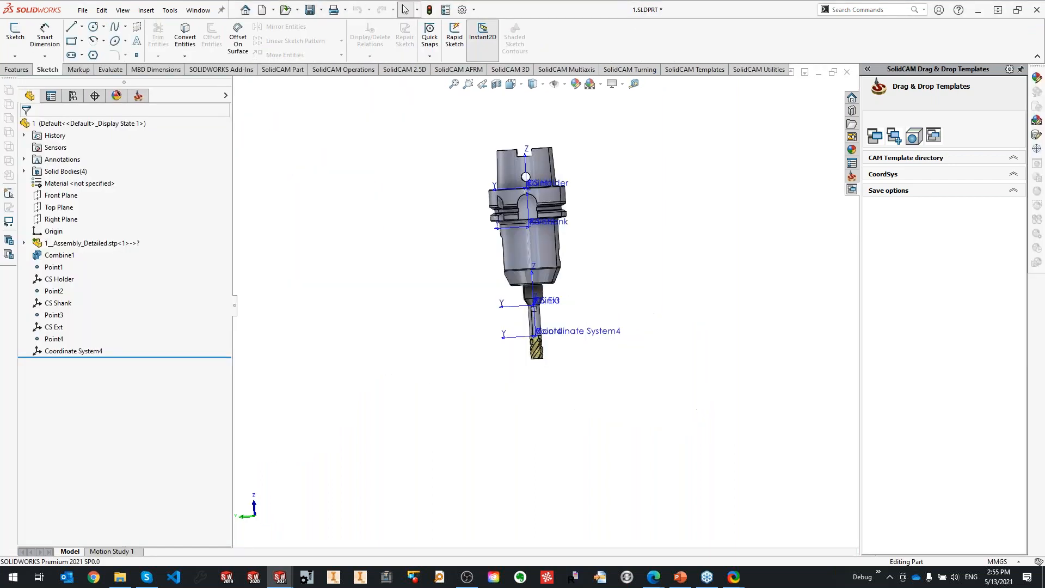
pyautogui.moveTo(643, 347)
pyautogui.mouseDown(button='middle')
pyautogui.moveTo(611, 353)
pyautogui.moveTo(639, 361)
pyautogui.mouseUp(button='middle')
pyautogui.scroll(-2, 607, 436)
pyautogui.moveTo(607, 435); pyautogui.dragTo(632, 338, button='middle')
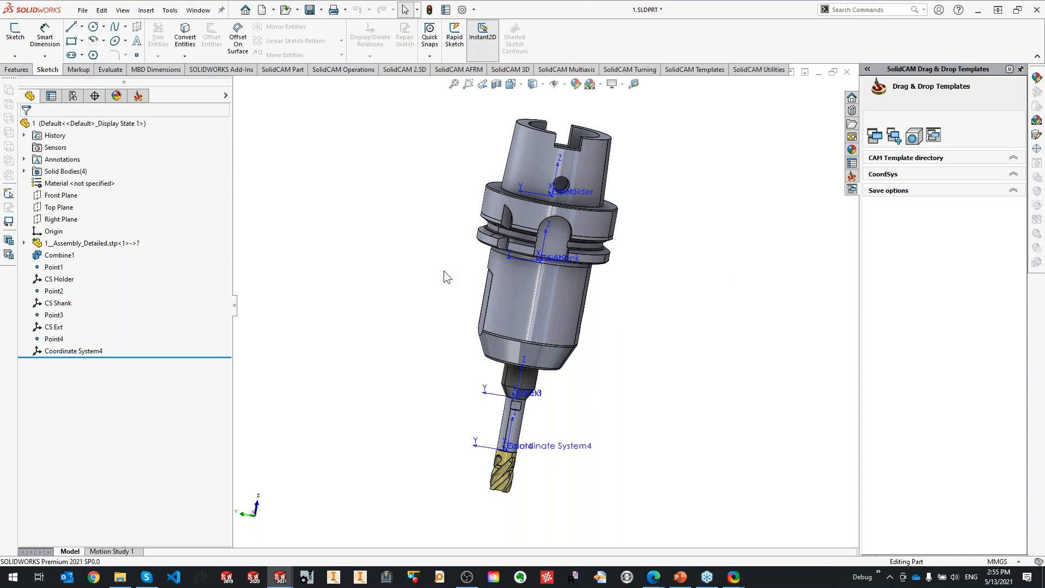
pyautogui.moveTo(452, 229); pyautogui.dragTo(387, 236, button='middle')
pyautogui.keyDown('ctrl'); pyautogui.moveTo(594, 330); pyautogui.dragTo(584, 320, button='middle'); pyautogui.keyUp('ctrl')
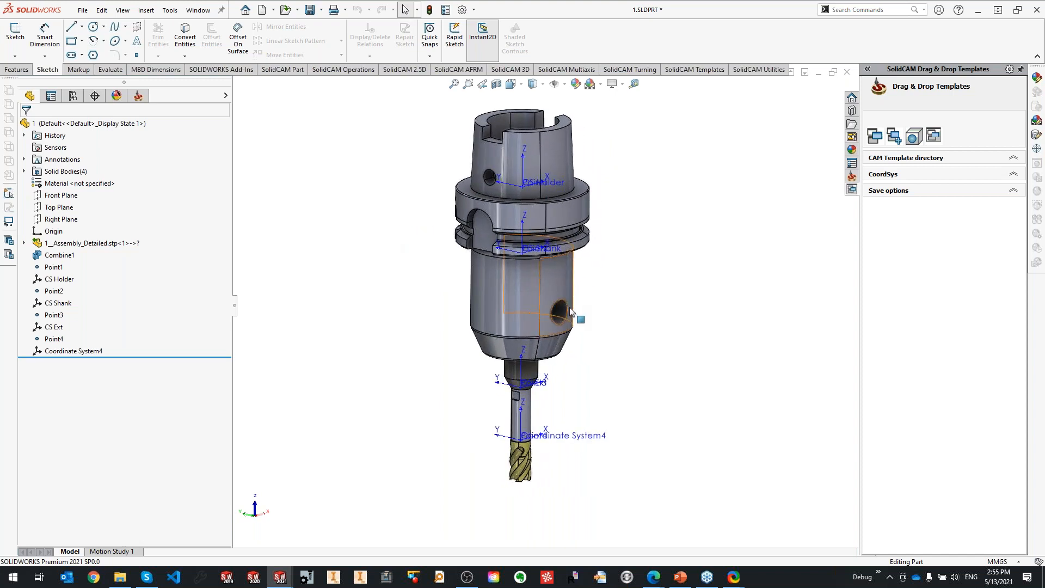
# Return to the NTX2000-TESTPART assembly, open its part tool library and close the Tool Viewer.
pyautogui.click(211, 11)
pyautogui.click(245, 144)
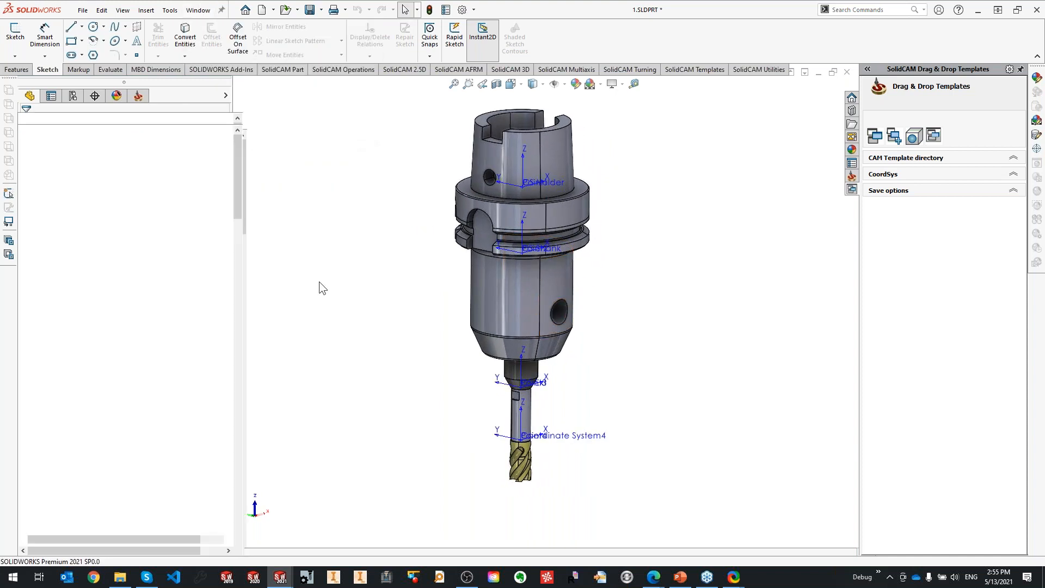
pyautogui.rightClick(43, 207)
pyautogui.click(76, 213)
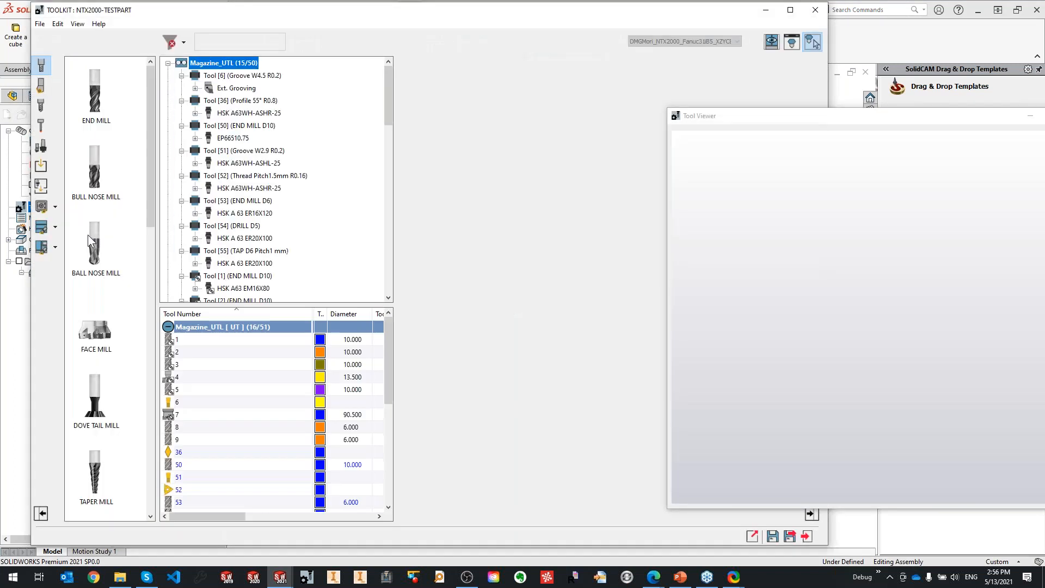
pyautogui.moveTo(902, 120); pyautogui.dragTo(712, 119)
pyautogui.click(891, 116)
pyautogui.moveTo(554, 8); pyautogui.dragTo(549, 30)
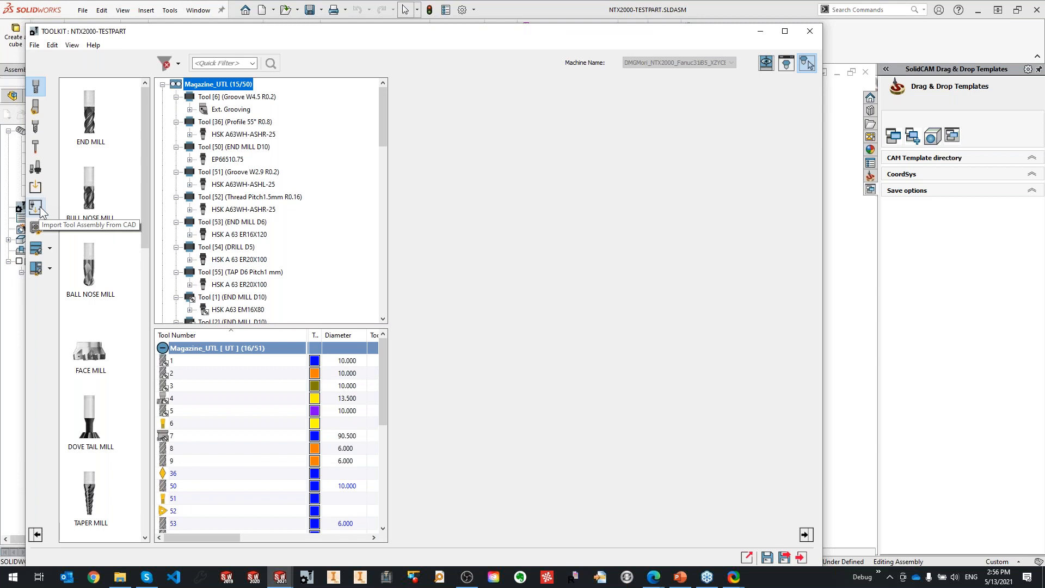
pyautogui.moveTo(342, 33); pyautogui.dragTo(355, 27)
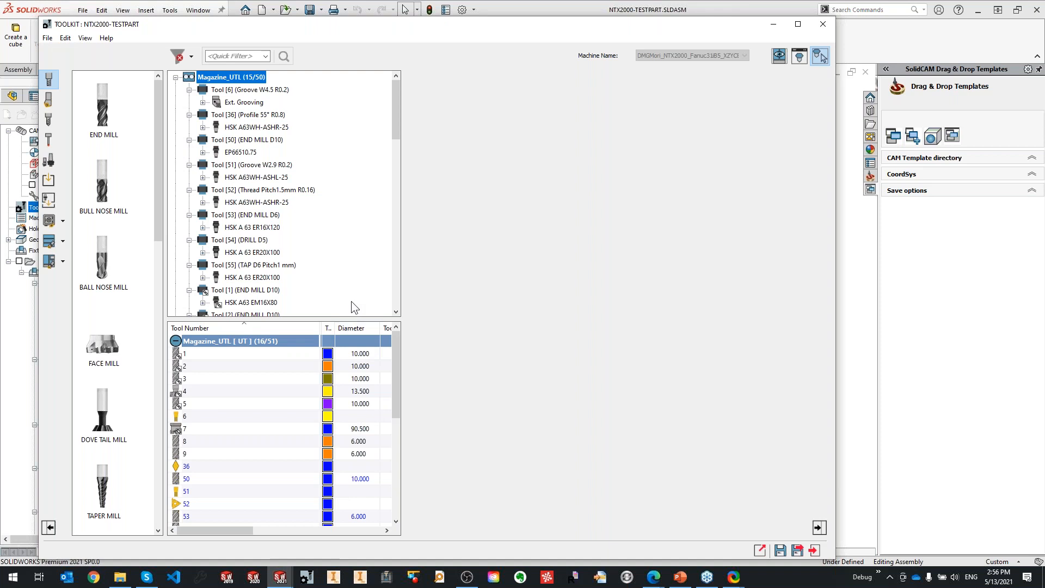
# Cancel the started tool assembly import and make 1.SLDPRT the active document, keeping the ToolKit window within reach.
pyautogui.click(49, 199)
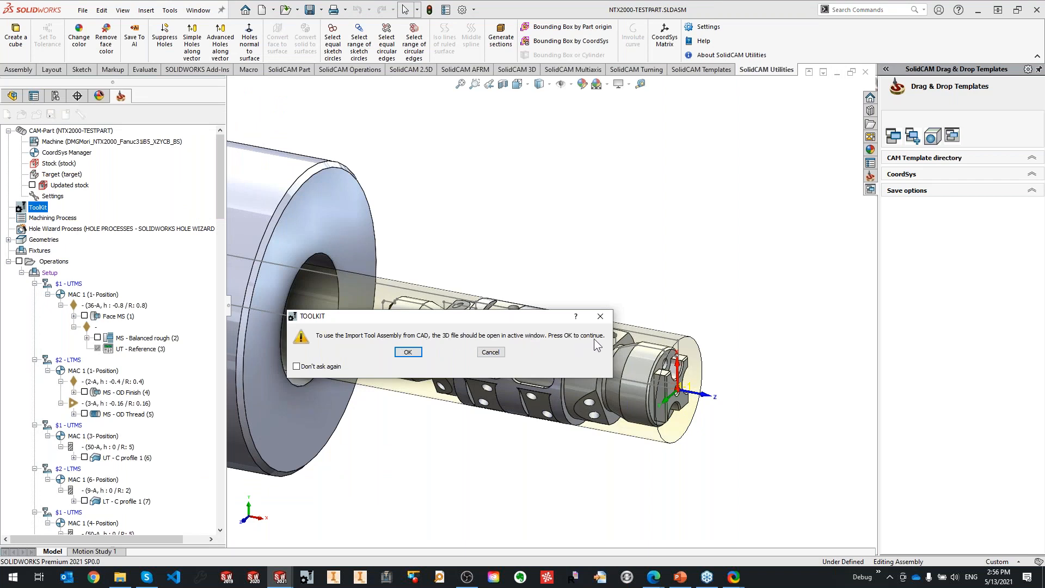
pyautogui.click(491, 352)
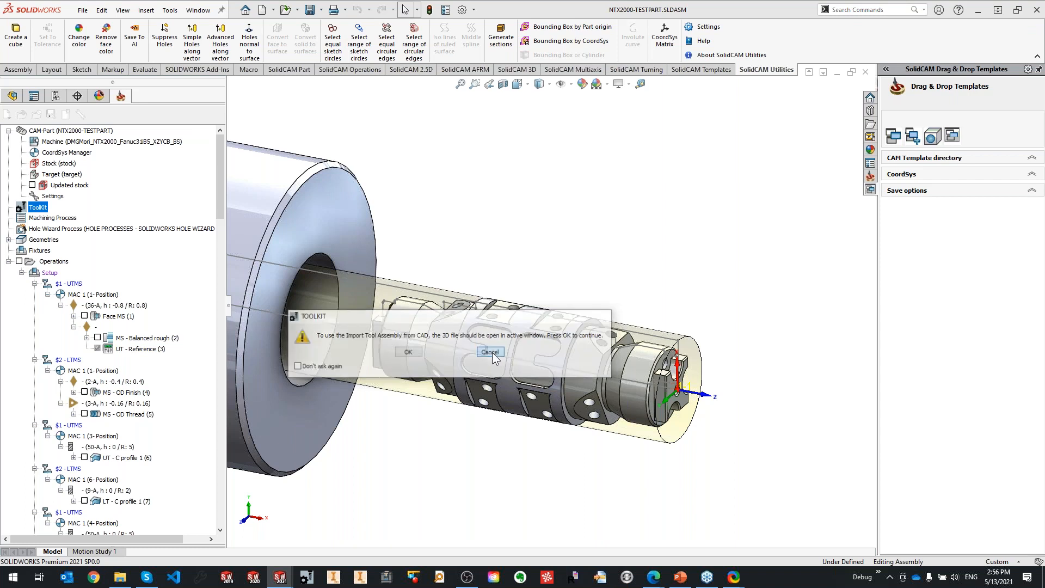
pyautogui.moveTo(578, 86); pyautogui.dragTo(564, 517)
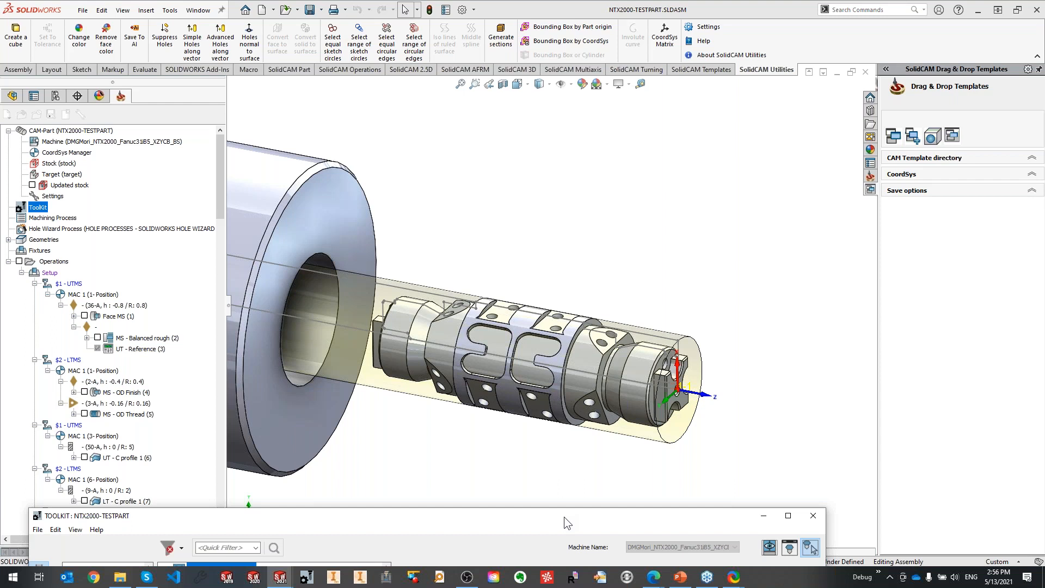
pyautogui.moveTo(571, 514); pyautogui.dragTo(567, 481)
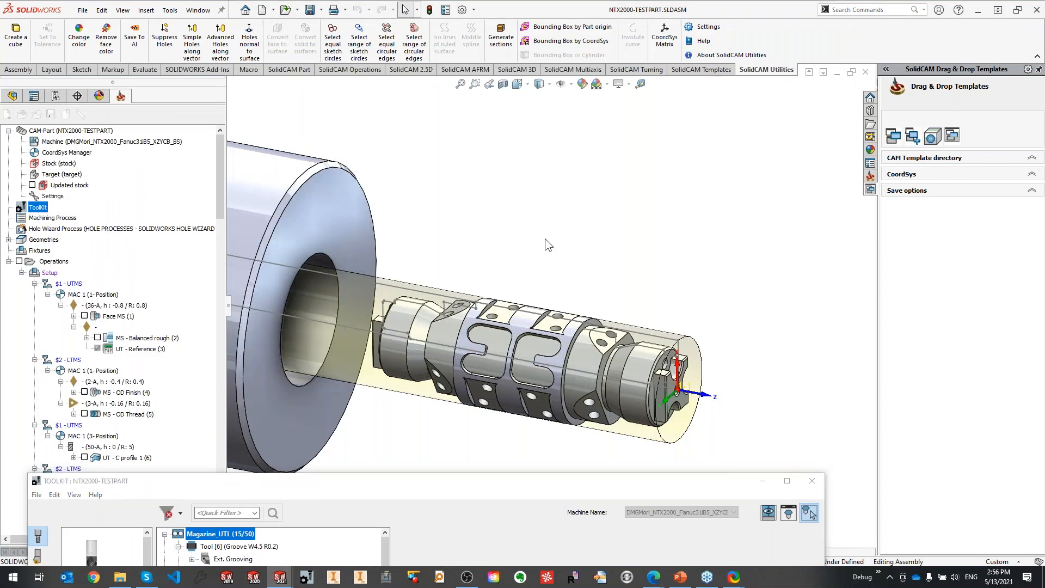
pyautogui.click(197, 11)
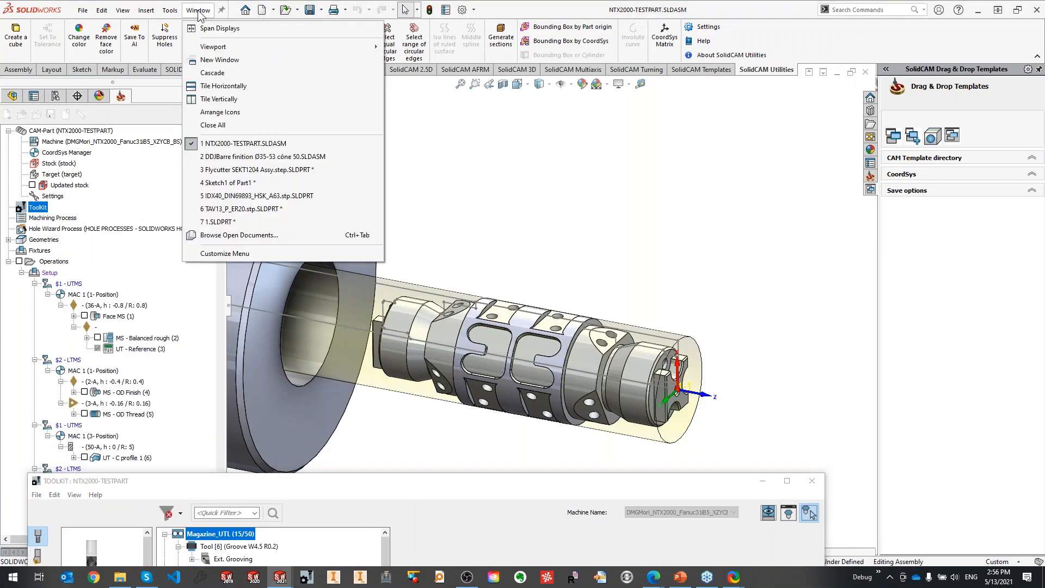
pyautogui.click(263, 227)
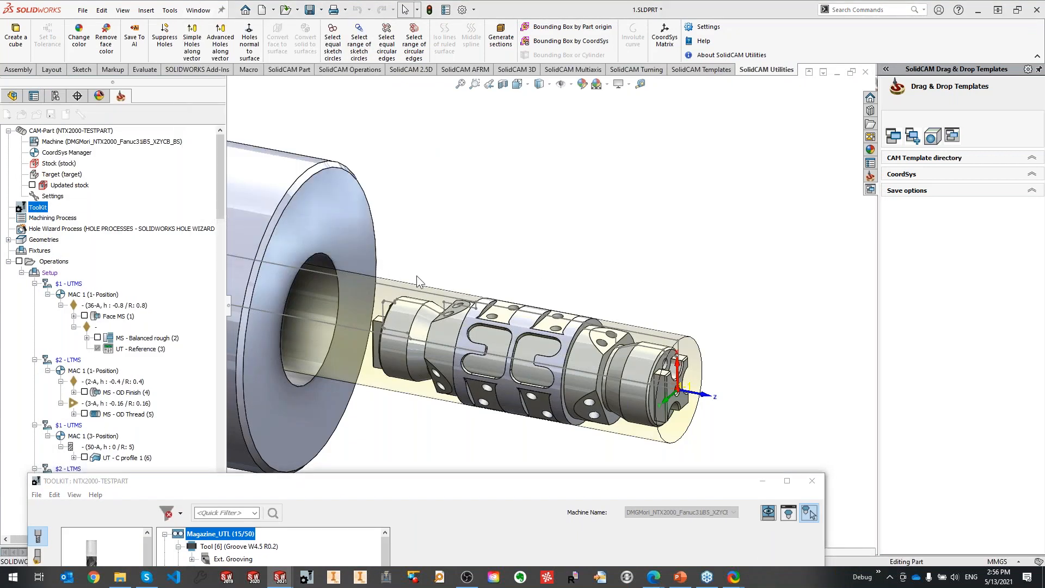
pyautogui.moveTo(491, 484); pyautogui.dragTo(529, 110)
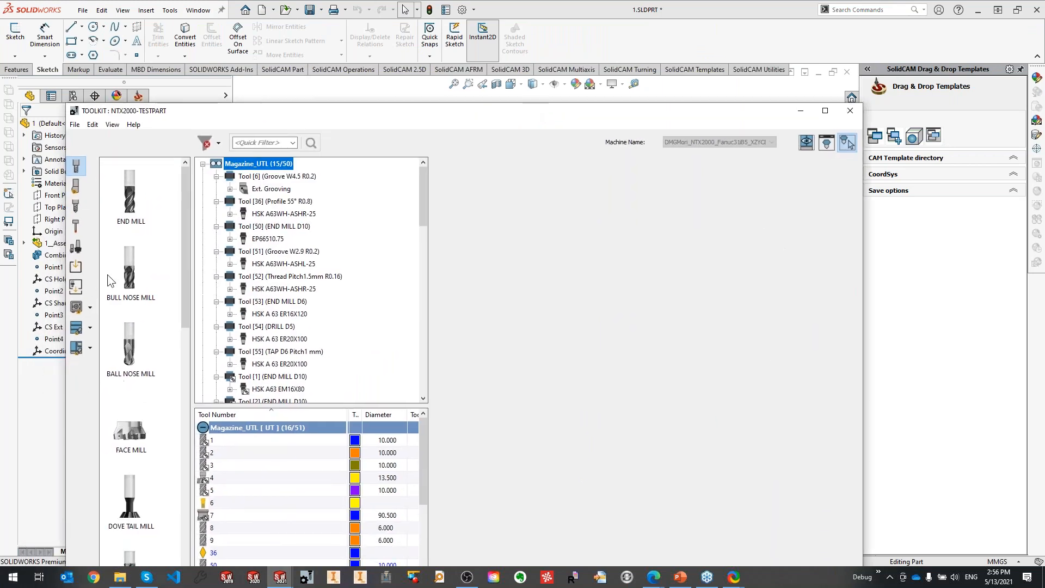
# Start importing the tool assembly from the active CAD part and check the export folder path.
pyautogui.click(80, 286)
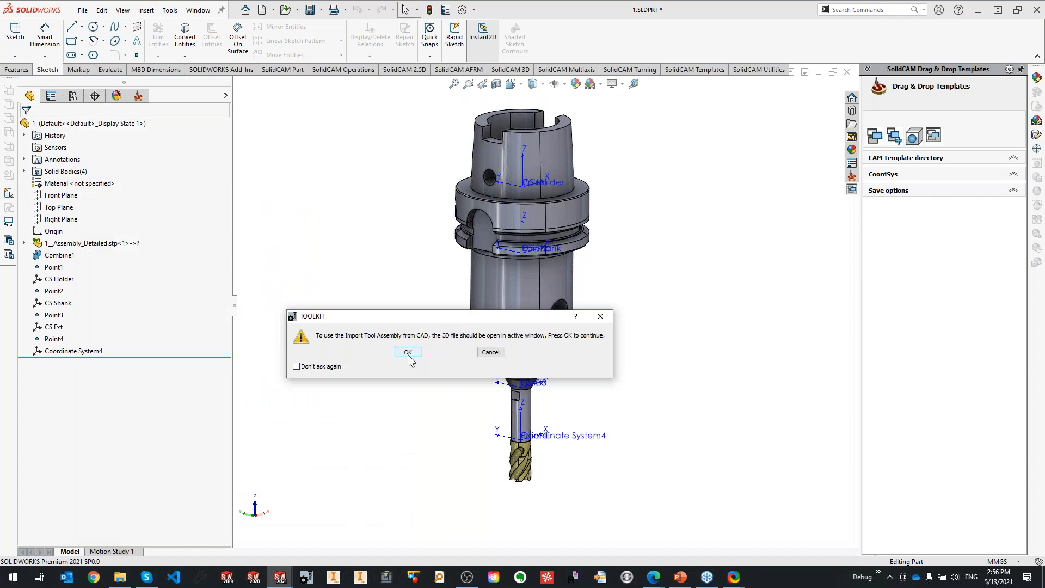
pyautogui.click(409, 353)
pyautogui.moveTo(365, 140); pyautogui.dragTo(643, 159)
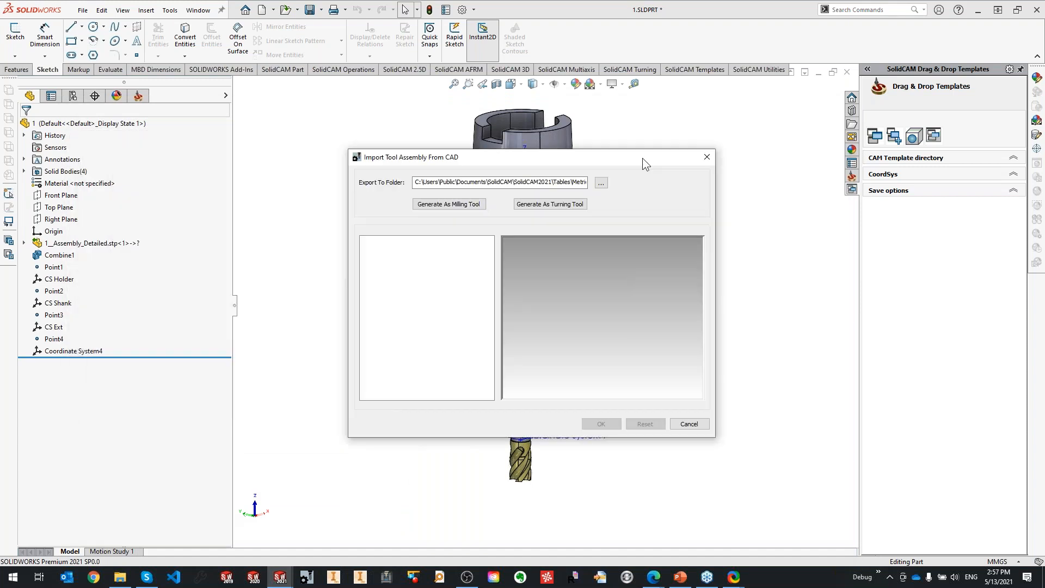
pyautogui.click(419, 182)
pyautogui.moveTo(419, 182); pyautogui.dragTo(601, 186)
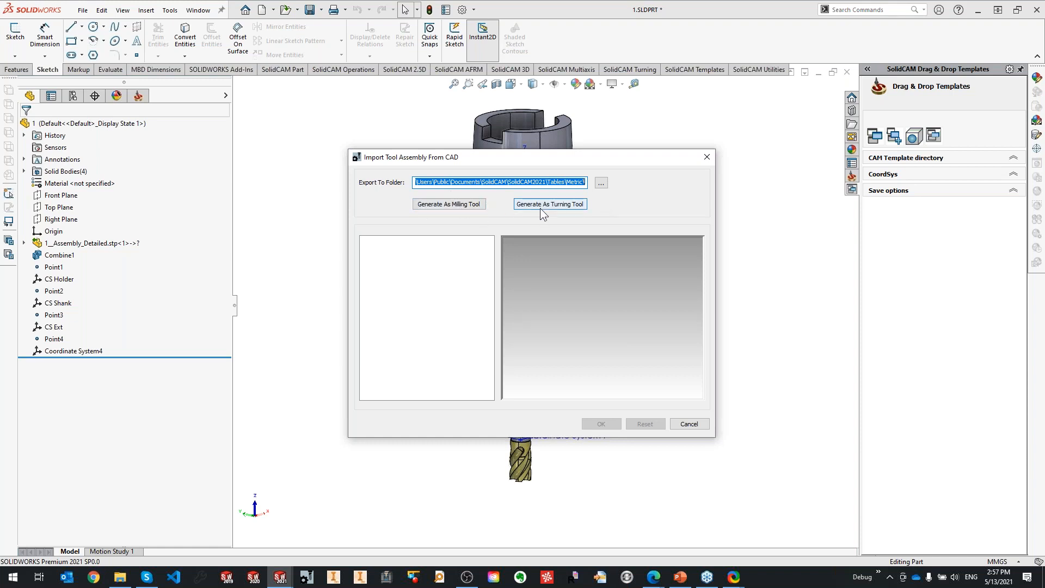
pyautogui.moveTo(540, 152); pyautogui.dragTo(541, 159)
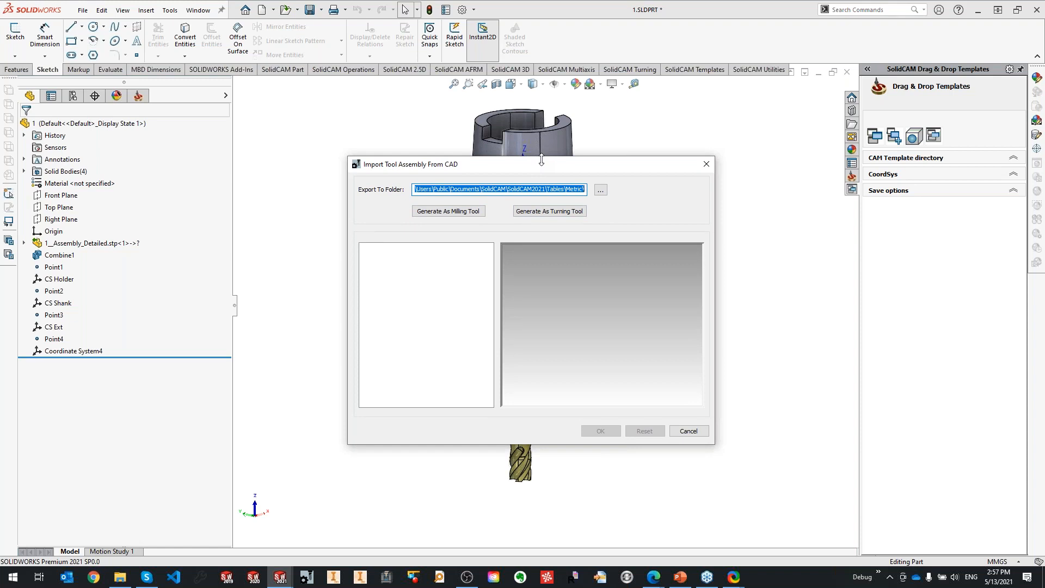
# Compare the import dialog with the tool model and generate the assembly as a milling tool.
pyautogui.moveTo(547, 165); pyautogui.dragTo(274, 170)
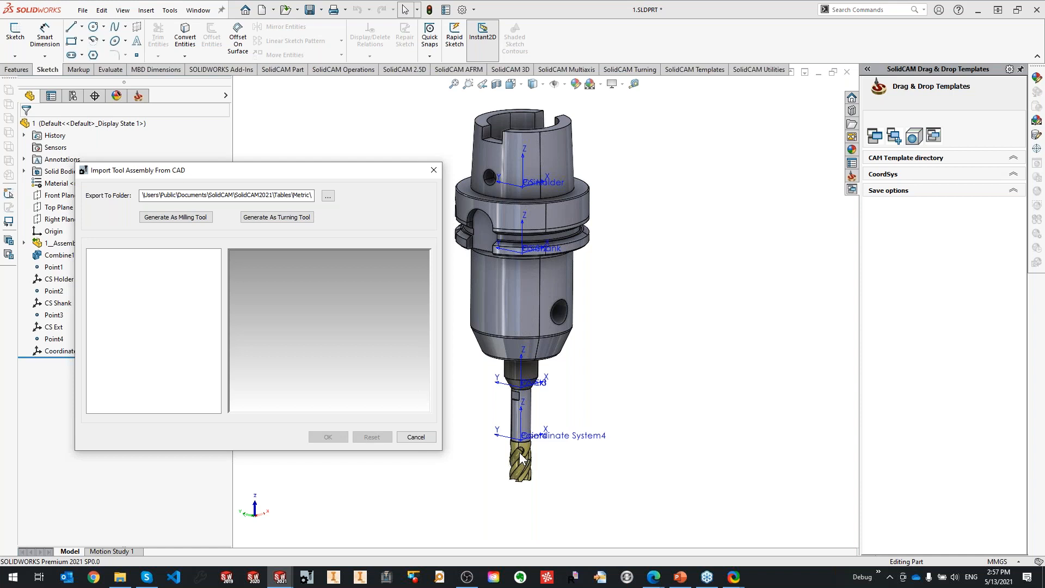
pyautogui.moveTo(330, 172); pyautogui.dragTo(527, 142)
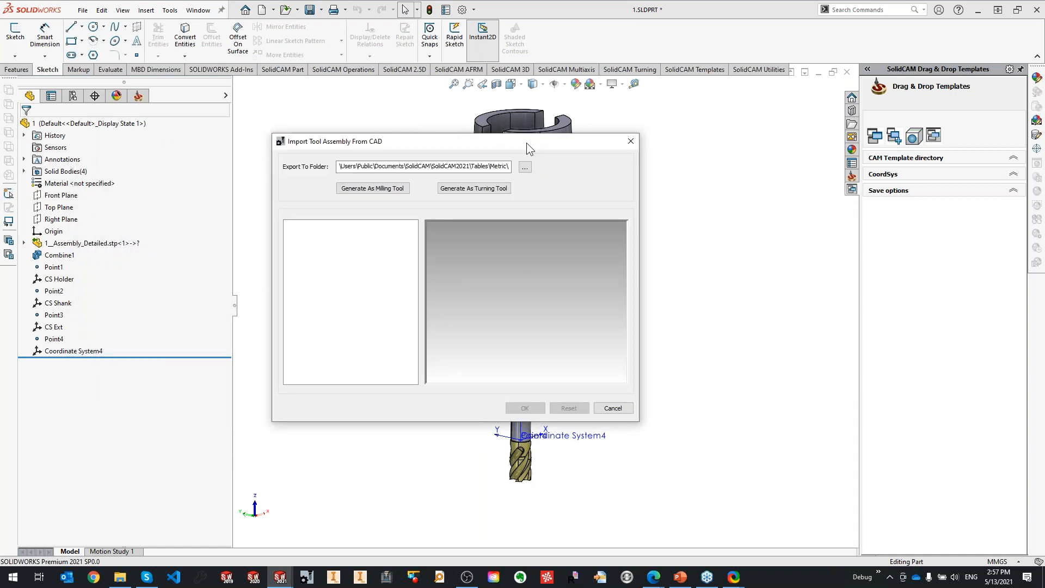
pyautogui.moveTo(527, 143); pyautogui.dragTo(335, 136)
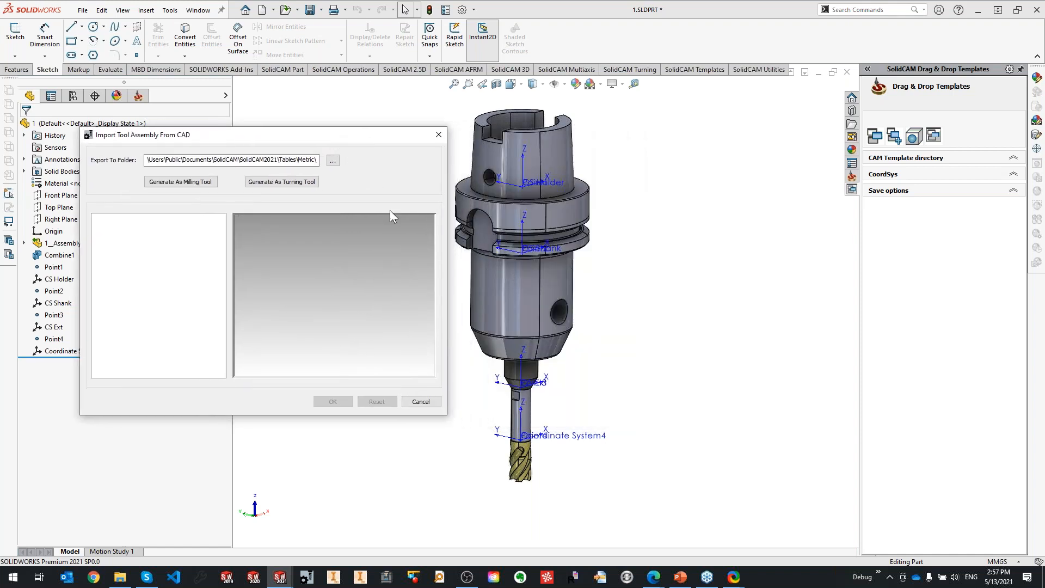
pyautogui.moveTo(301, 133); pyautogui.dragTo(564, 174)
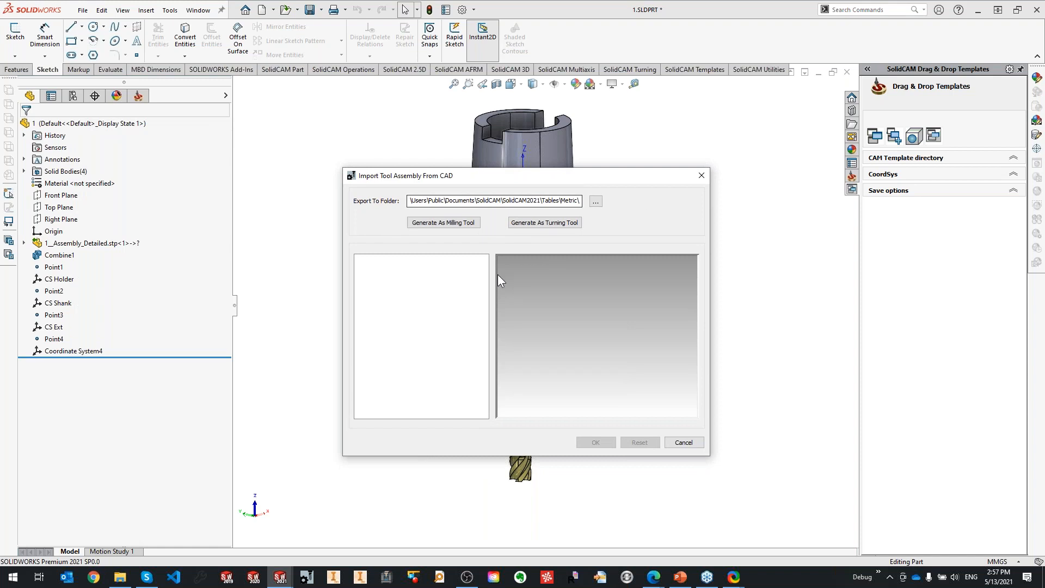
pyautogui.click(448, 223)
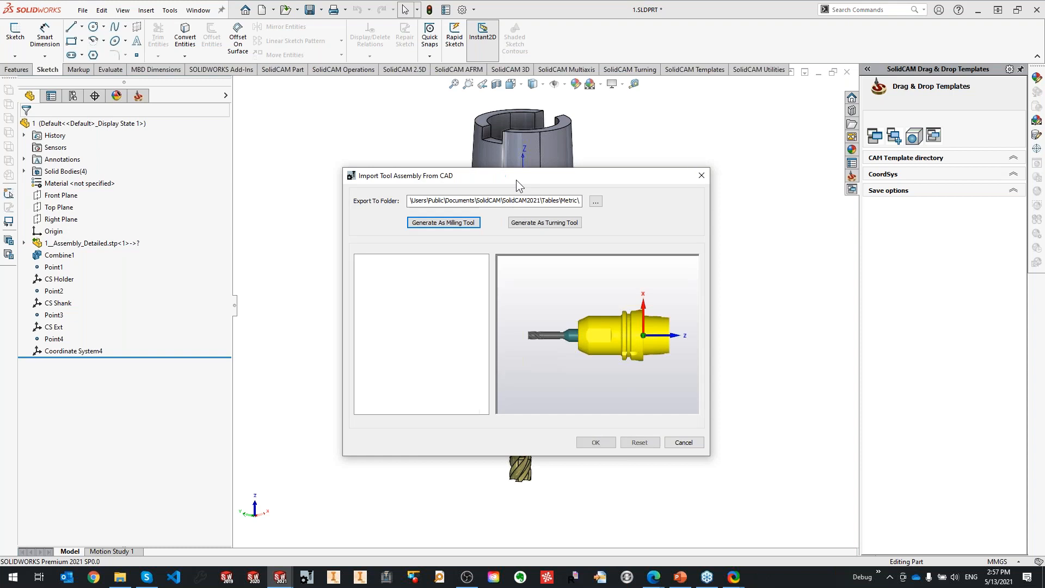
pyautogui.moveTo(523, 177); pyautogui.dragTo(395, 171)
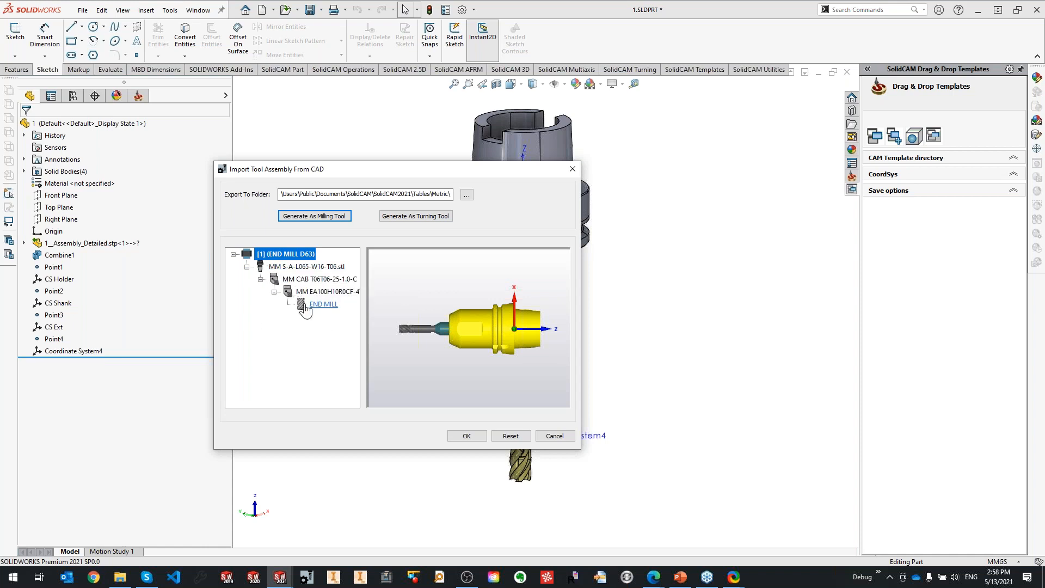
# Examine the generated tool's END MILL and shank components in the preview, focusing the view on the tool.
pyautogui.scroll(1, 458, 337)
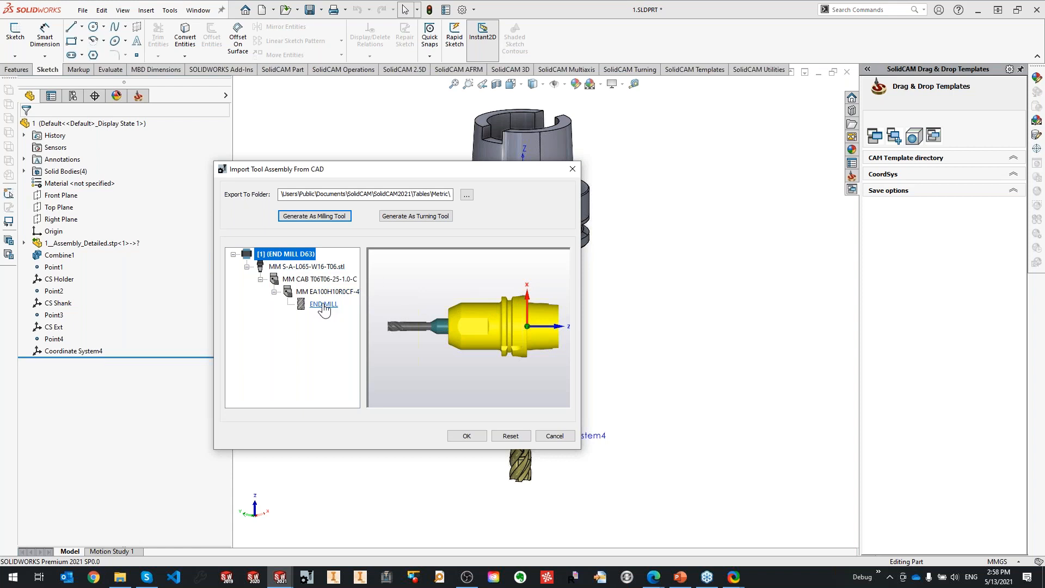
pyautogui.click(297, 269)
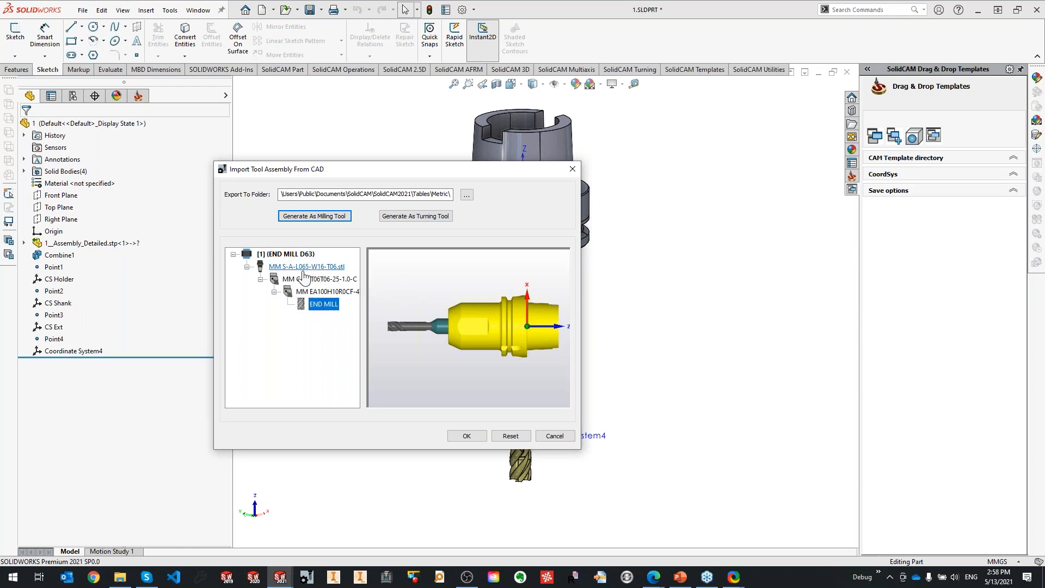
pyautogui.click(323, 305)
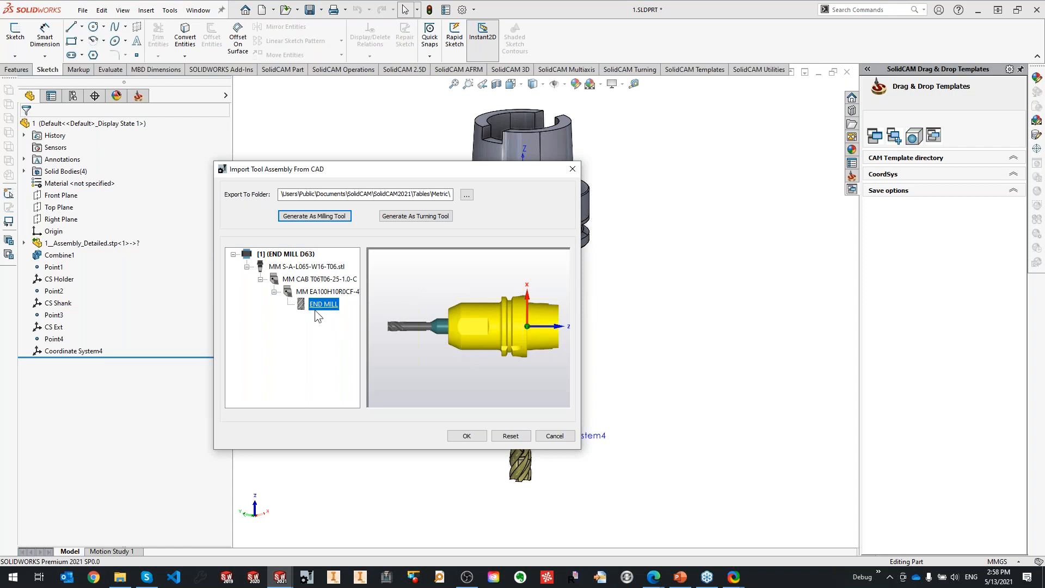
pyautogui.rightClick(422, 289)
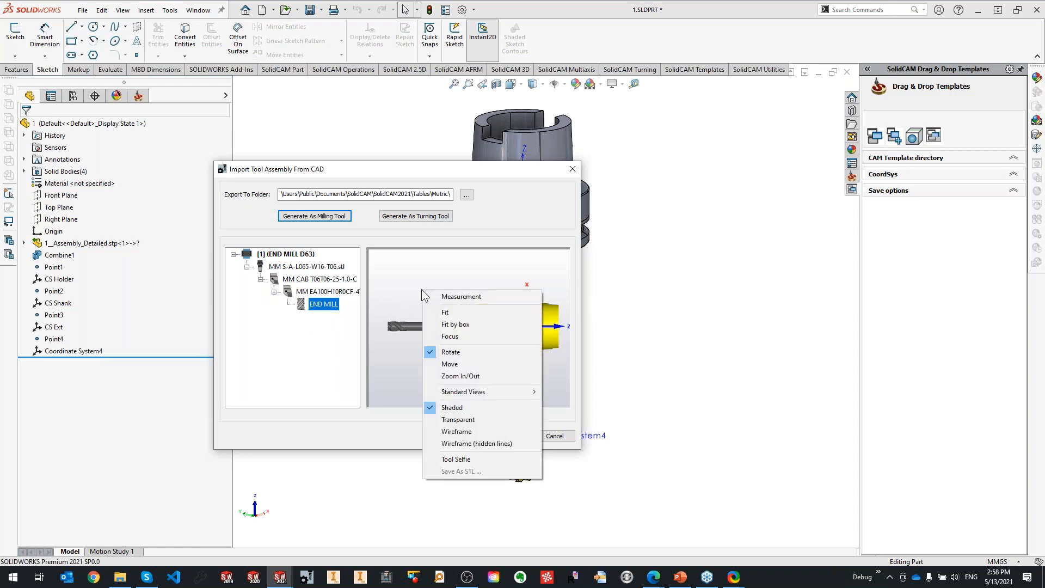
pyautogui.click(443, 337)
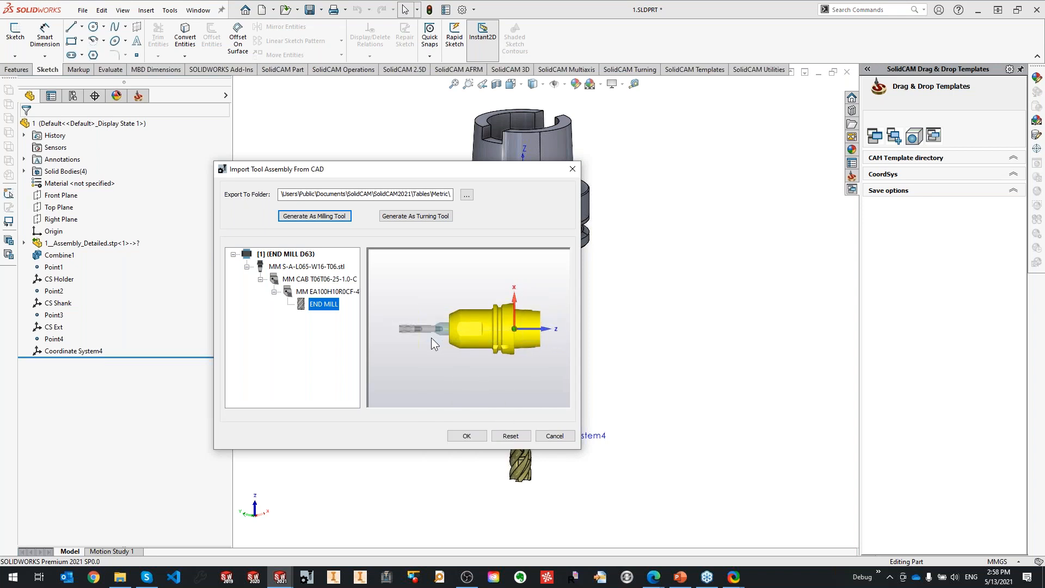
pyautogui.click(325, 291)
pyautogui.click(318, 279)
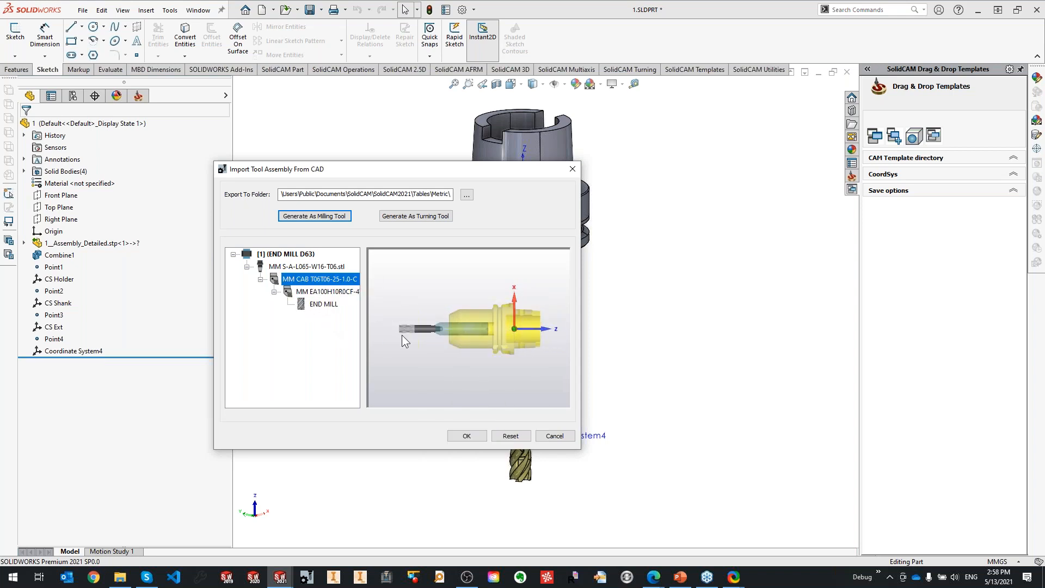
# Change the END MILL component of the imported tool assembly to a holder.
pyautogui.click(324, 303)
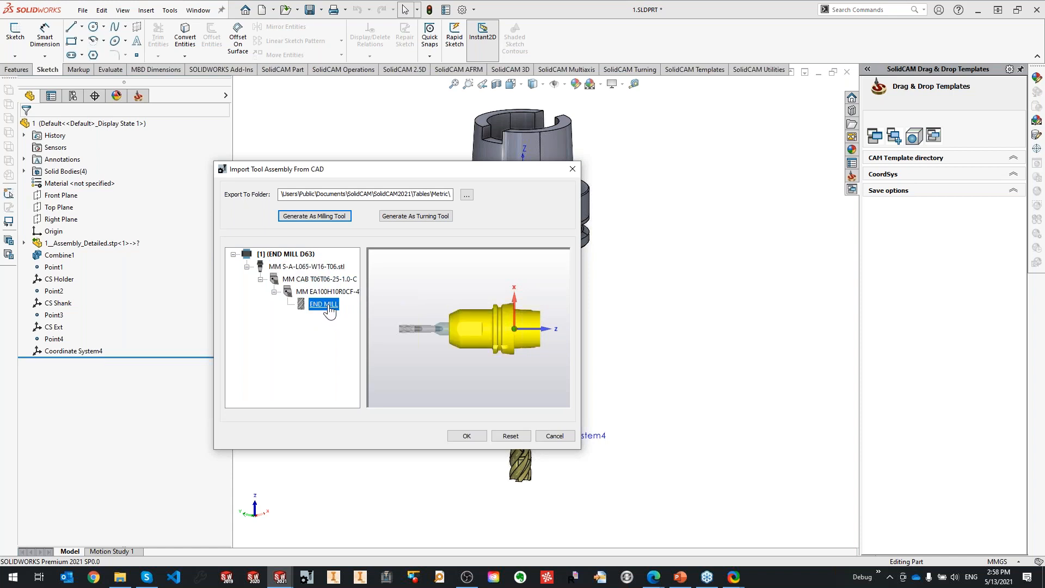
pyautogui.rightClick(328, 309)
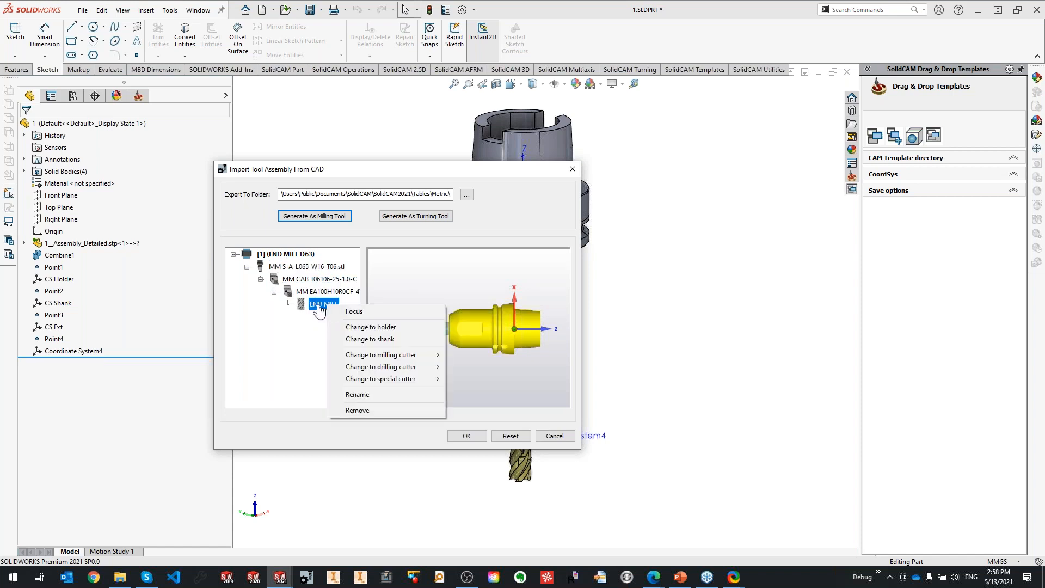
pyautogui.click(403, 328)
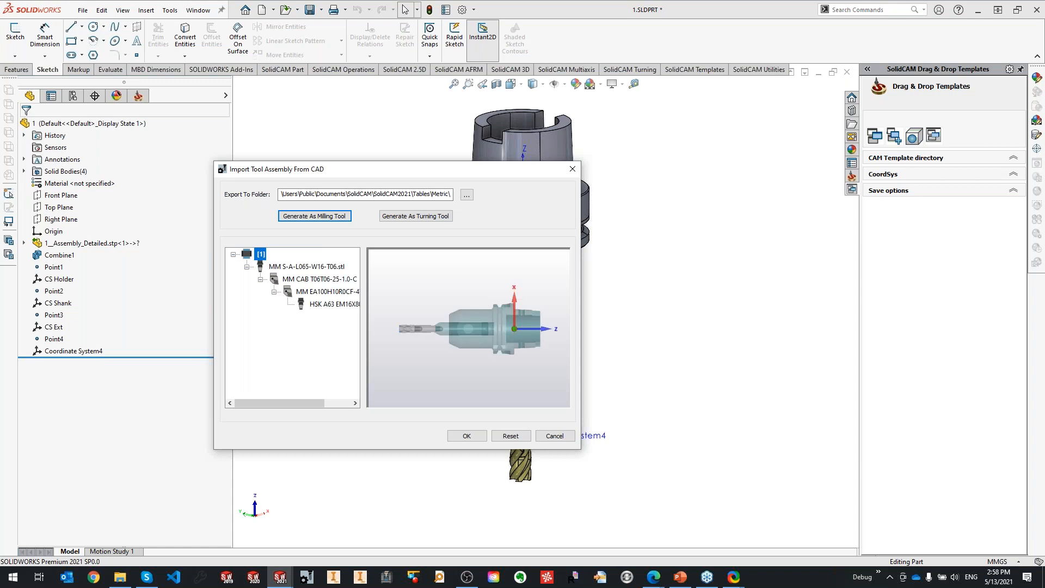
# Change the MM S-A-L065-W16-T06.stl component of the imported tool assembly to a shank.
pyautogui.click(306, 266)
pyautogui.rightClick(308, 265)
pyautogui.click(354, 301)
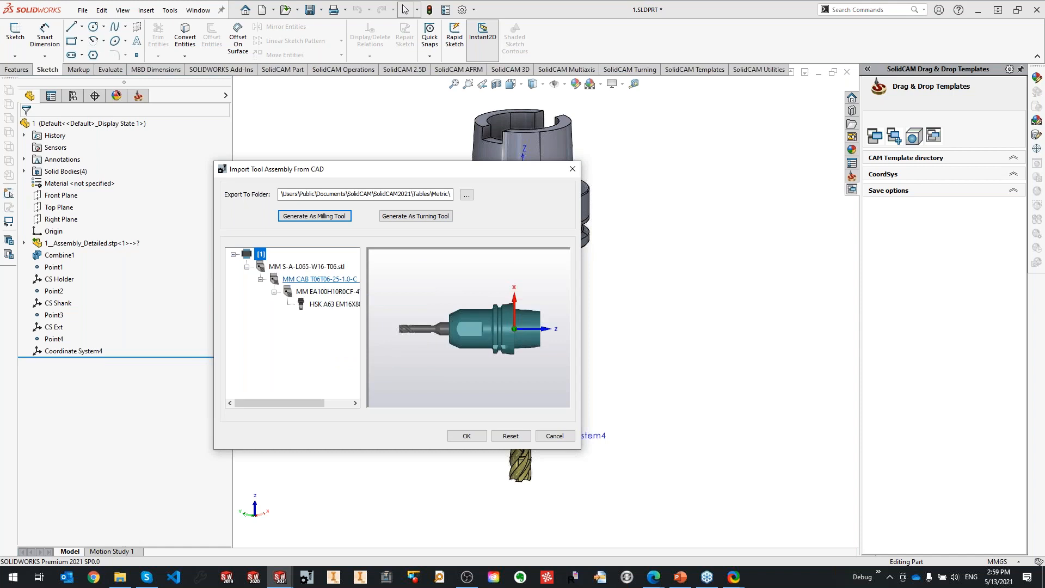
# Change the MM EA100H10R0CF component to an END MILL milling cutter.
pyautogui.click(320, 283)
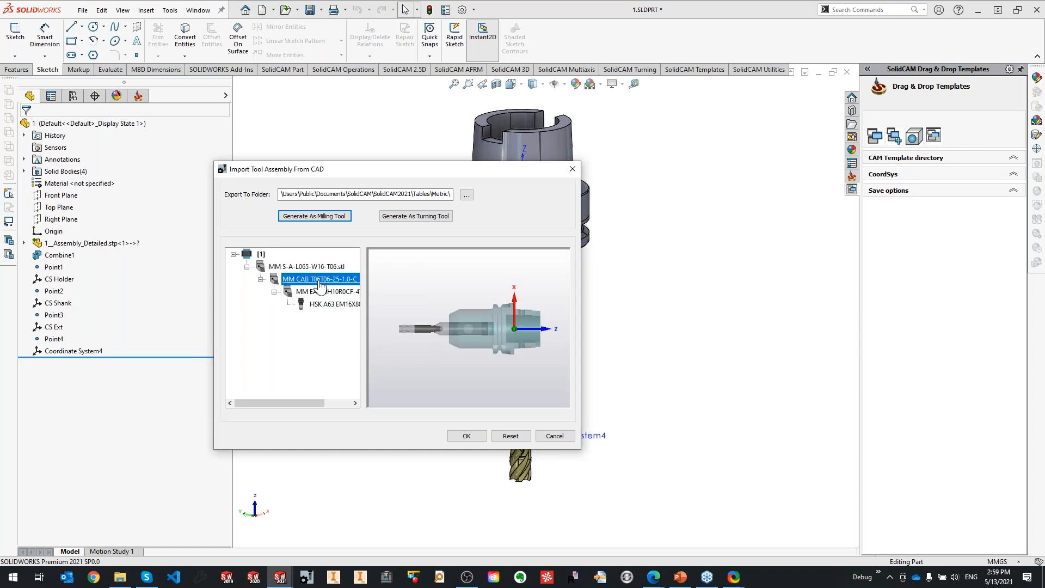
pyautogui.rightClick(318, 292)
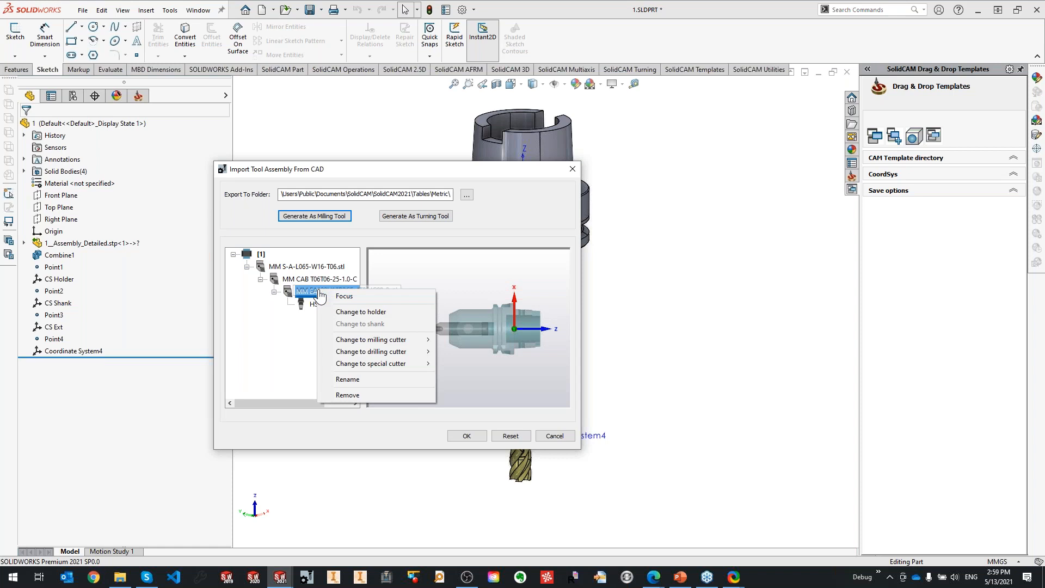
pyautogui.moveTo(401, 339)
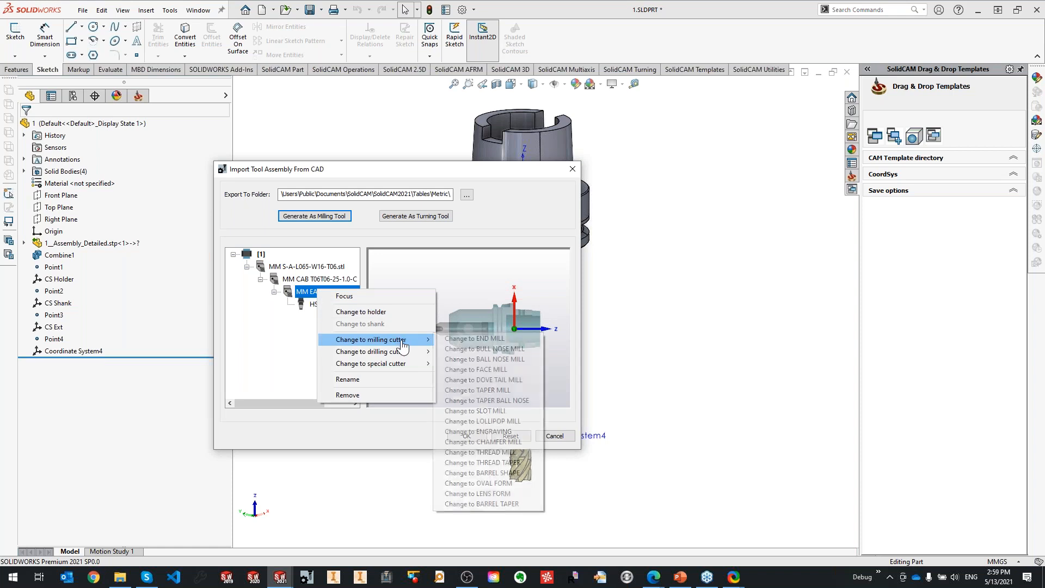
pyautogui.click(489, 338)
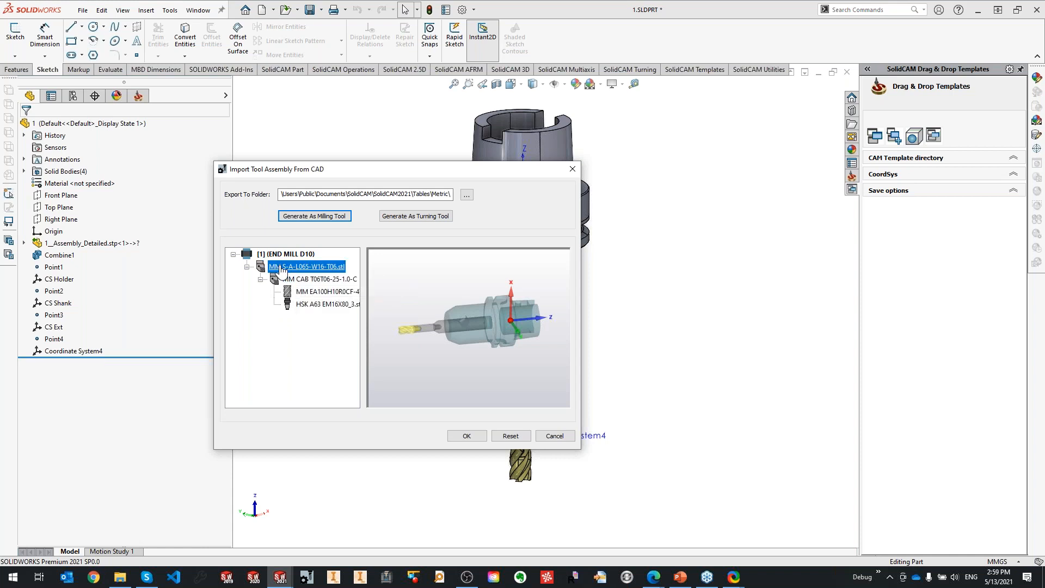
# Reorder the components as HSK A63 holder, MM S-A-L065 shank, MM CAB shank and MM EA100 end mill, and accept the import.
pyautogui.moveTo(285, 268); pyautogui.dragTo(320, 304)
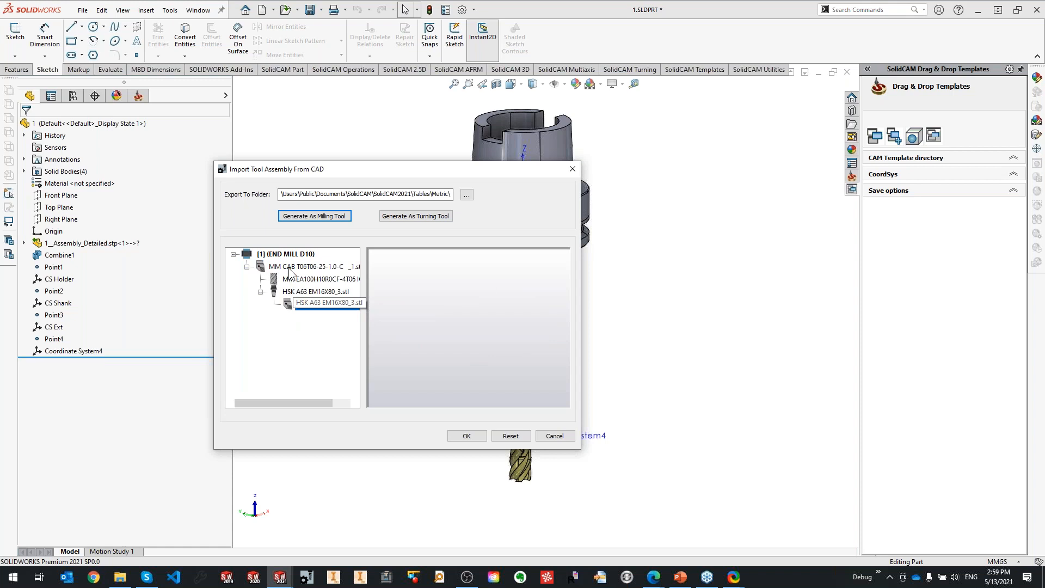
pyautogui.moveTo(288, 271); pyautogui.dragTo(316, 303)
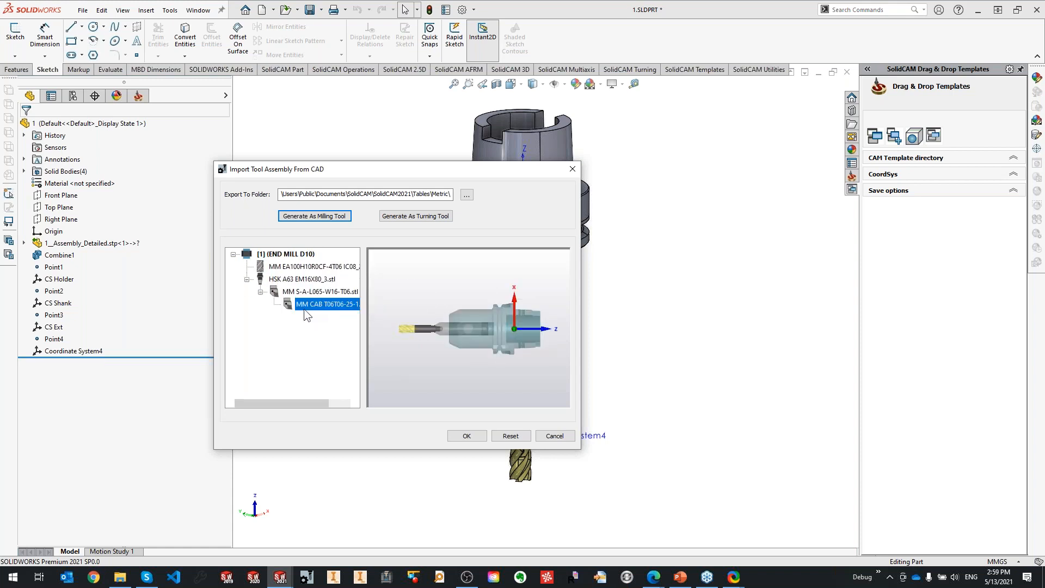
pyautogui.click(288, 268)
pyautogui.moveTo(281, 265); pyautogui.dragTo(317, 307)
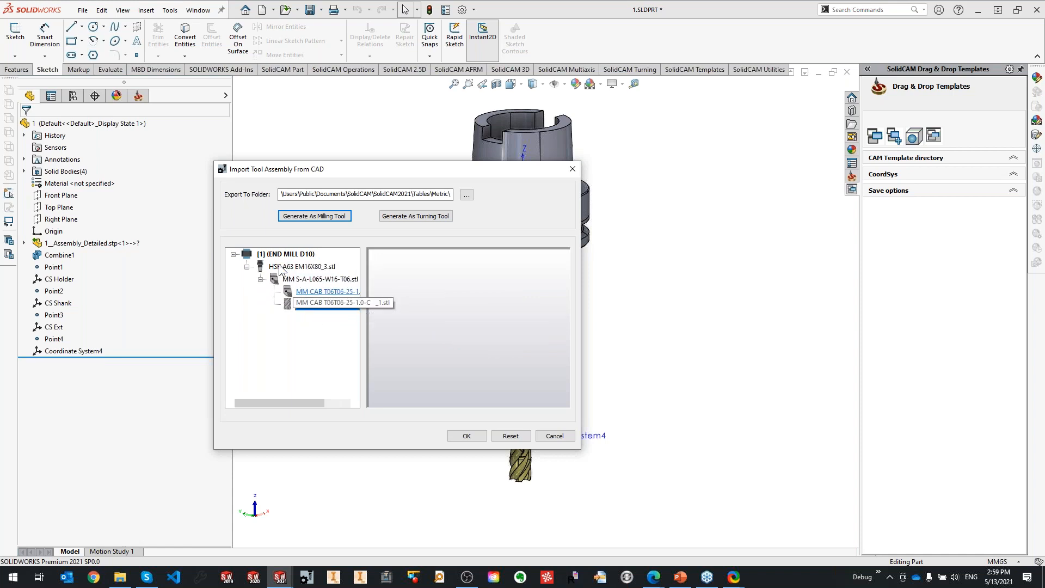
pyautogui.click(467, 435)
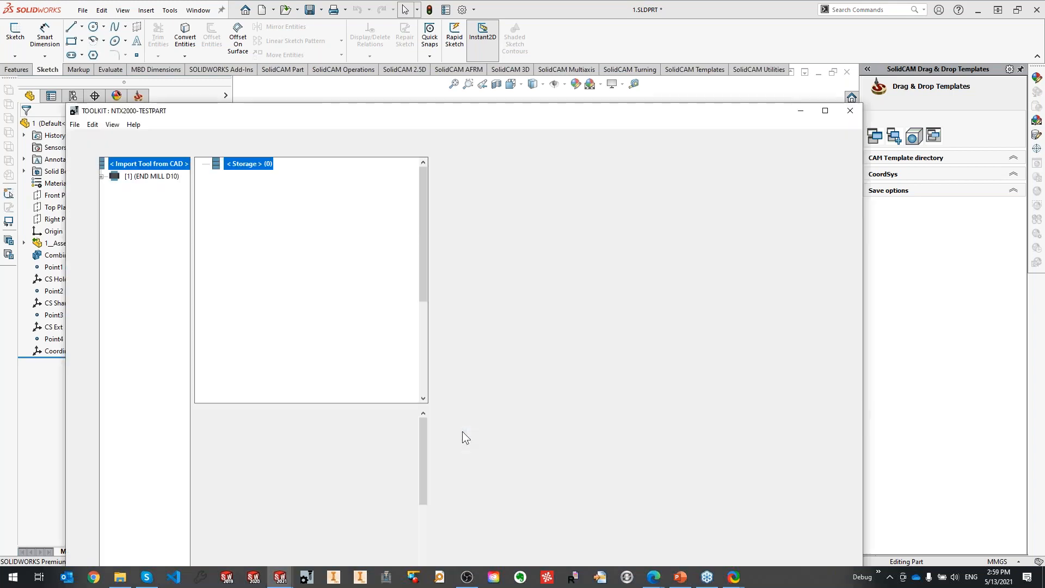
# Expand the imported END MILL D10 assembly's components and add the tool to Magazine_UTL.
pyautogui.click(101, 176)
pyautogui.click(114, 189)
pyautogui.click(128, 201)
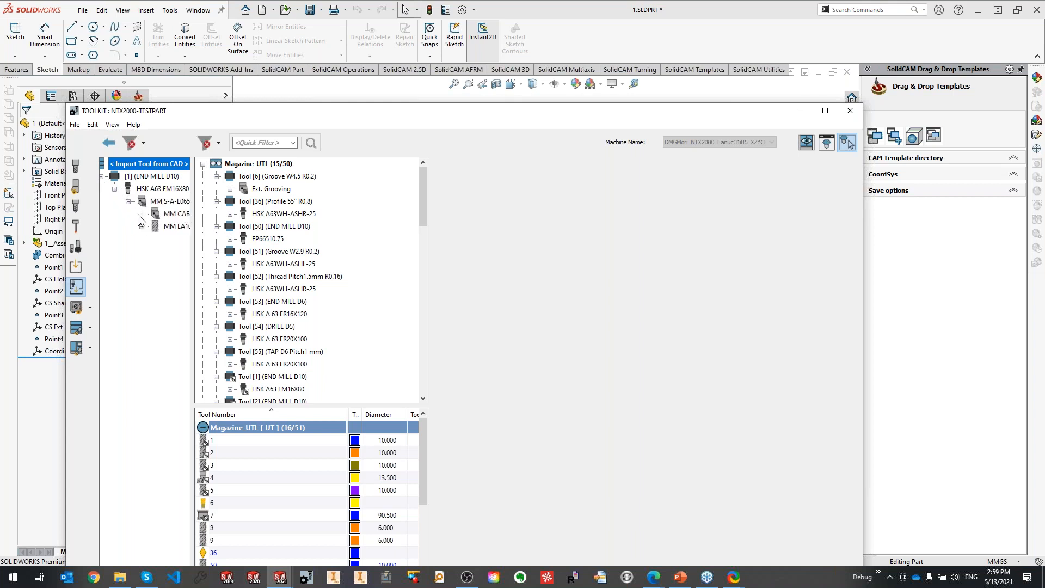
pyautogui.click(130, 177)
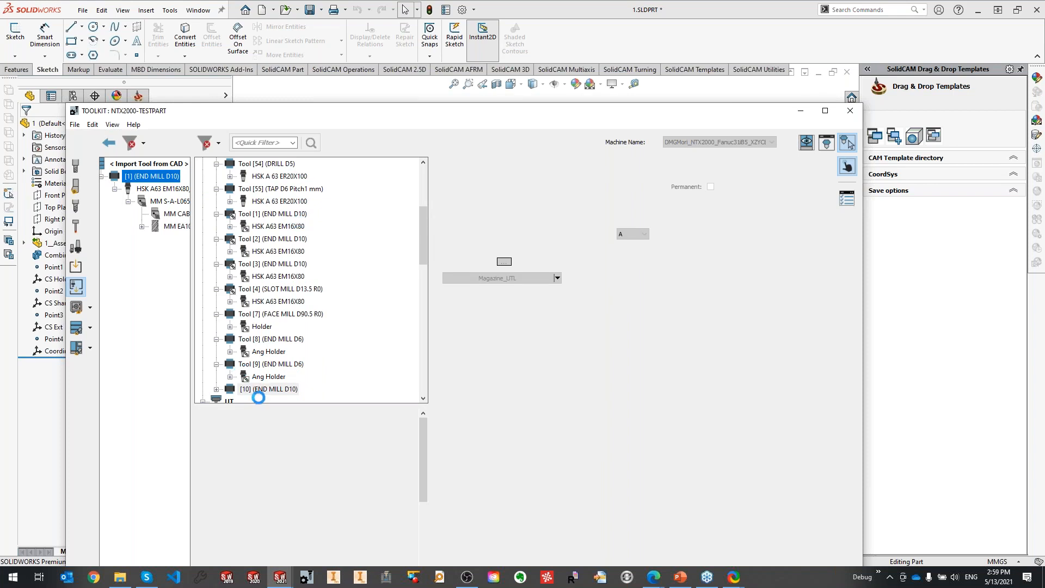
# Mount the imported END MILL D10 tool on UT Station_1 and expand its holder.
pyautogui.rightClick(267, 390)
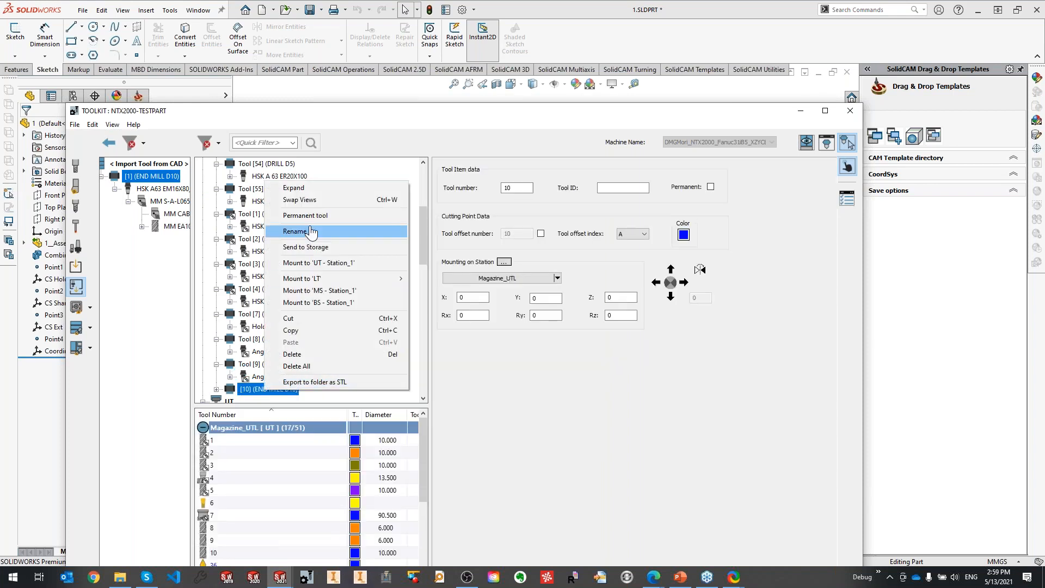
pyautogui.click(355, 263)
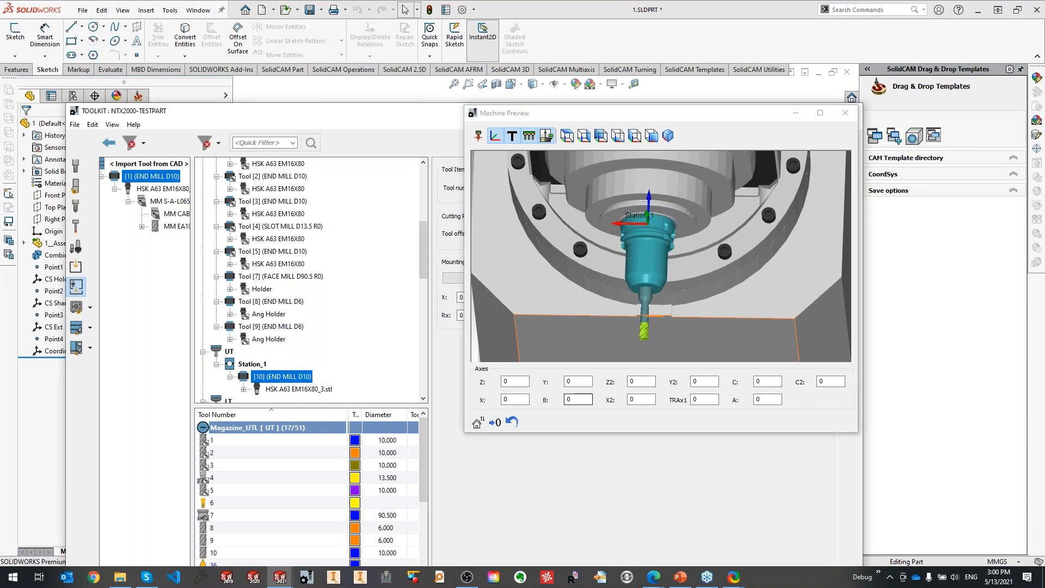
pyautogui.click(244, 389)
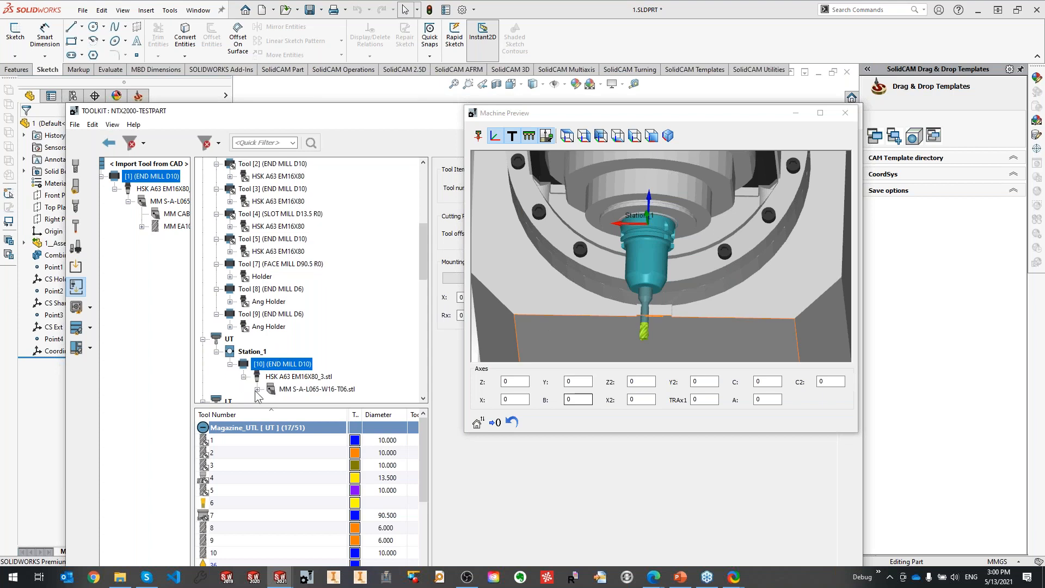
# Mount Tool [9] (END MILL D6) with the angular holder on UT Station_1.
pyautogui.click(261, 329)
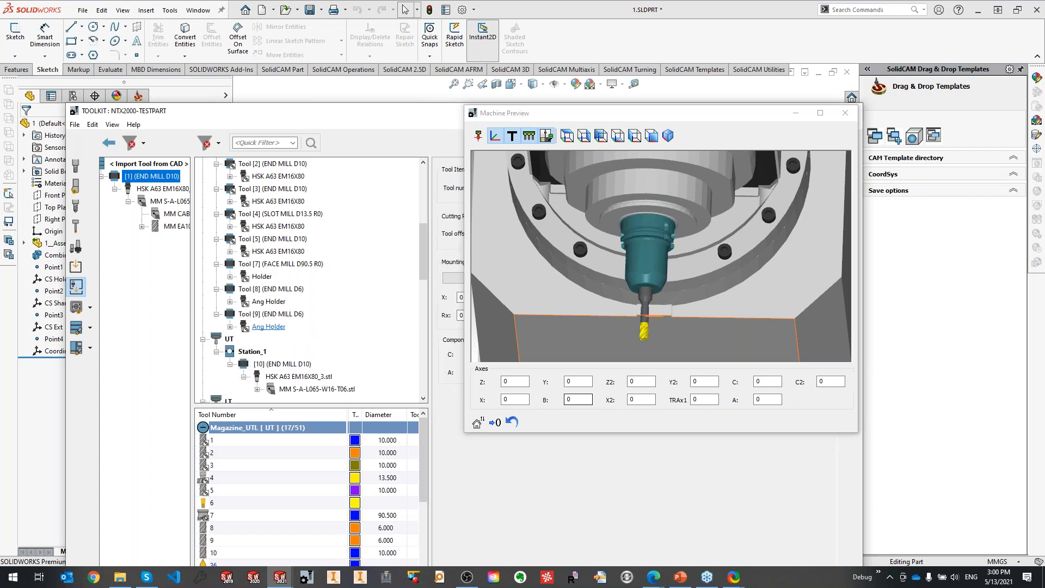
pyautogui.rightClick(270, 326)
pyautogui.click(262, 329)
pyautogui.click(263, 317)
pyautogui.click(263, 327)
pyautogui.rightClick(254, 330)
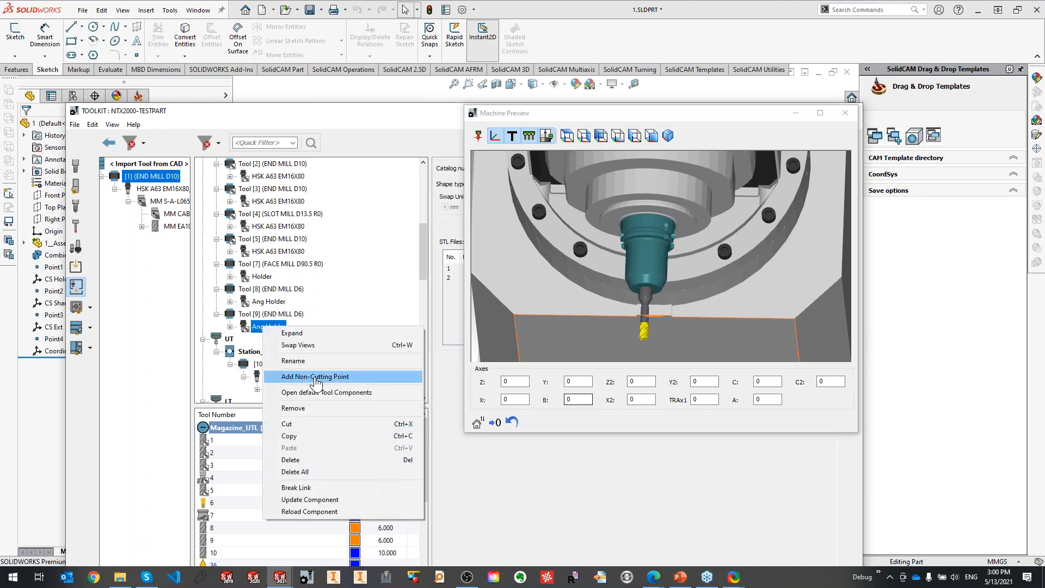
pyautogui.click(254, 333)
pyautogui.click(251, 315)
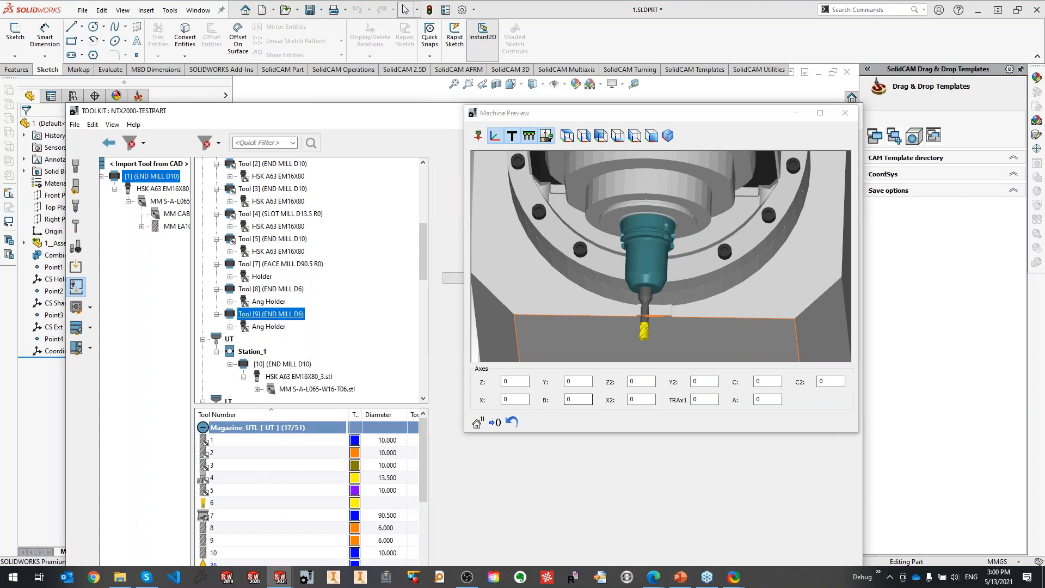
pyautogui.rightClick(243, 316)
pyautogui.click(302, 397)
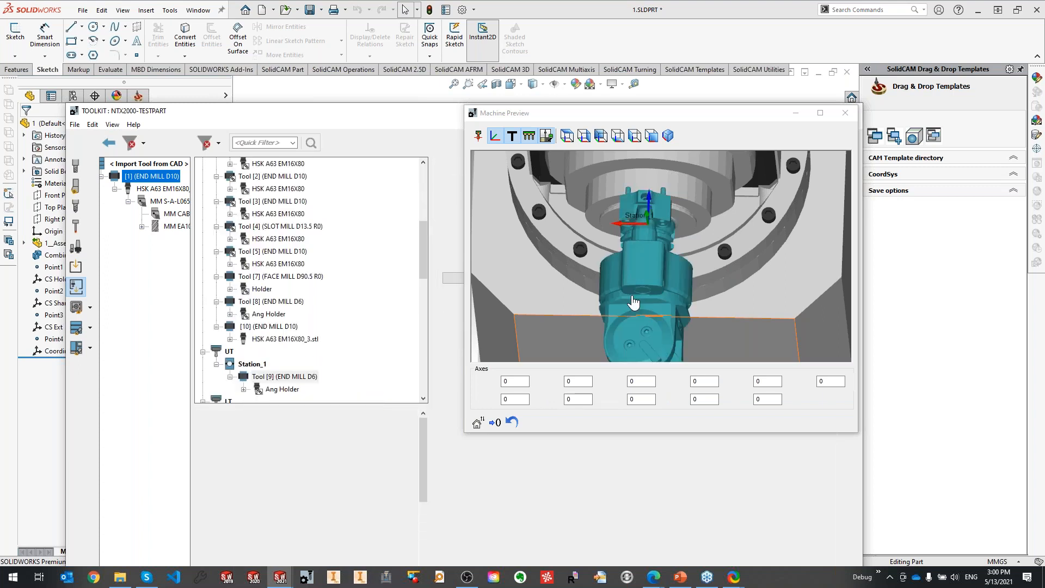
# Enlarge the machine preview and examine the mounted angular holder with its end mill from the side.
pyautogui.scroll(-4, 670, 316)
pyautogui.moveTo(668, 312); pyautogui.dragTo(686, 283, button='middle')
pyautogui.doubleClick(681, 115)
pyautogui.moveTo(503, 241); pyautogui.dragTo(580, 255, button='middle')
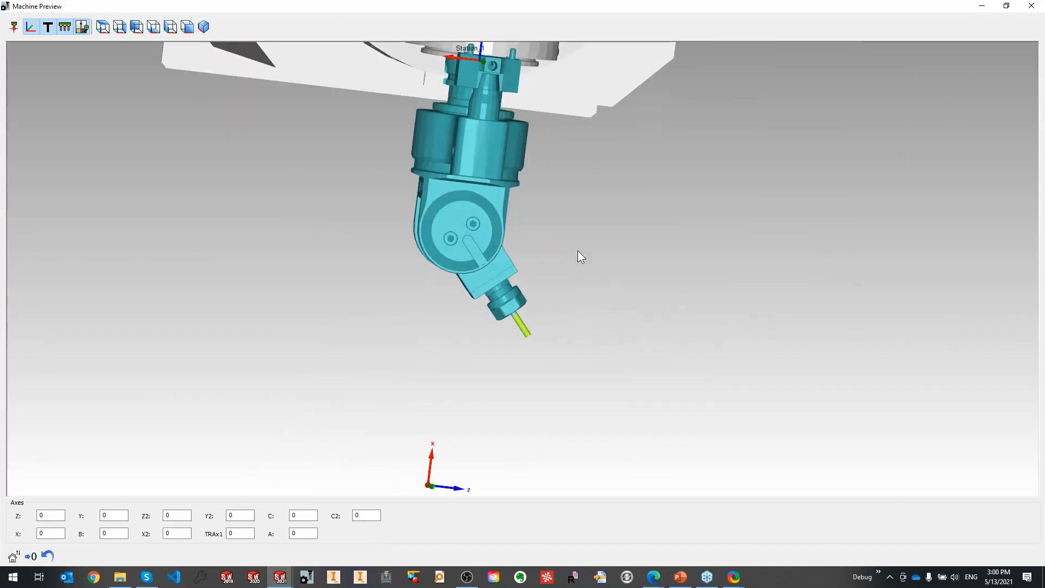